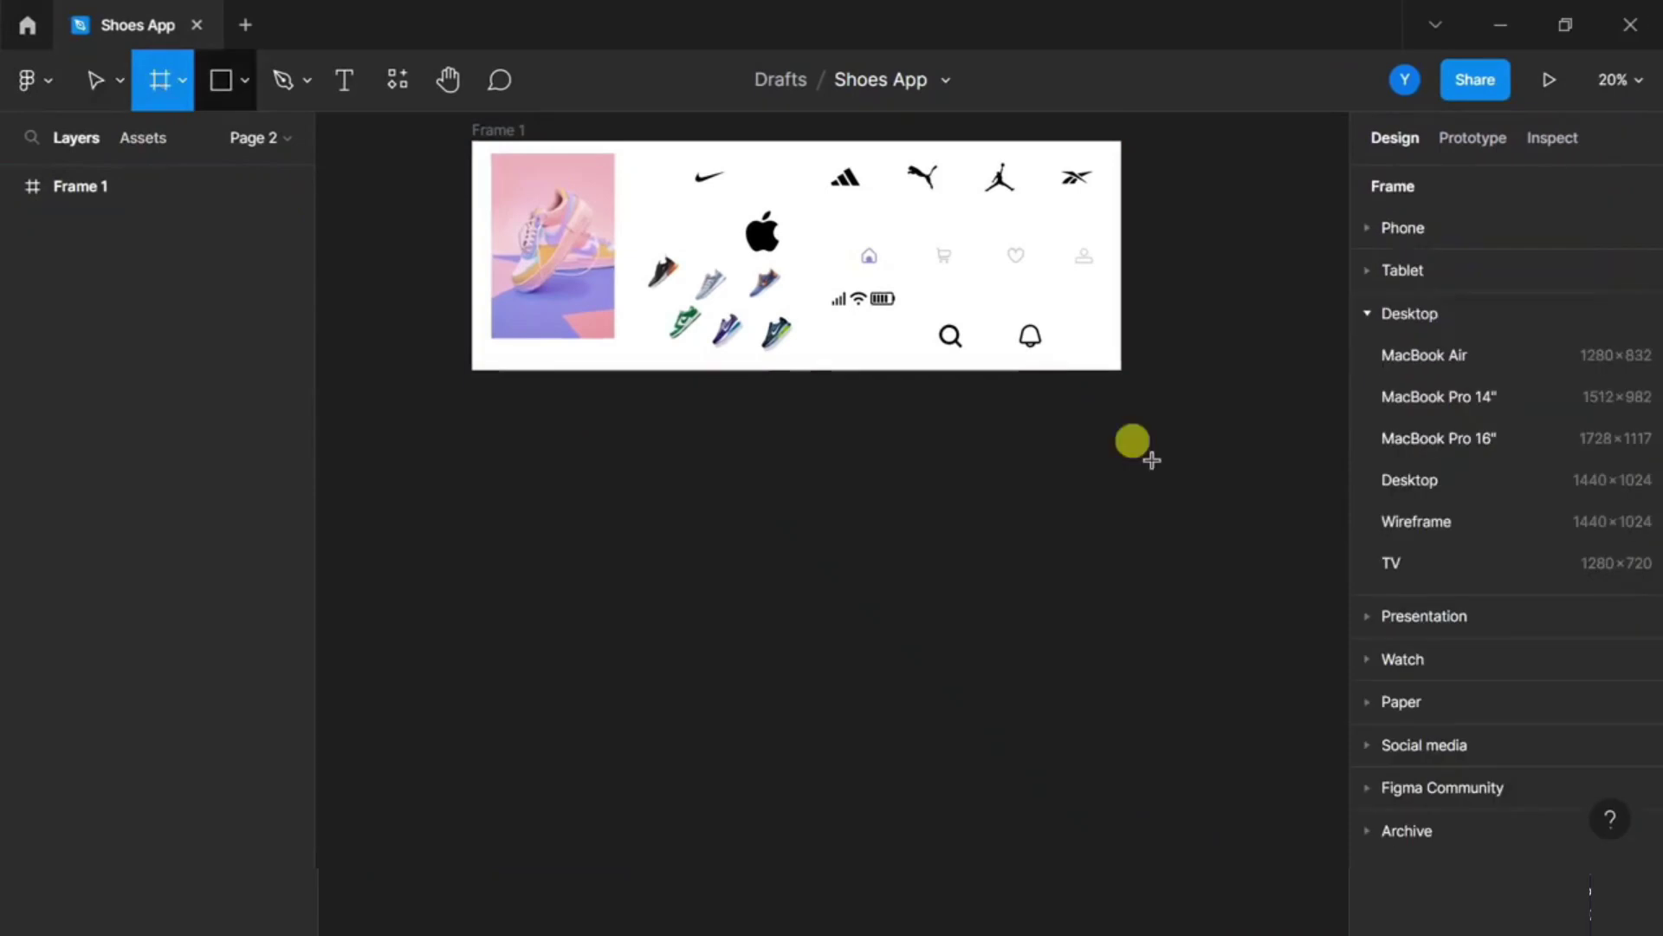
Step: Create a 393×852 iPhone 14 Pro frame and place it below Frame 1
{"action": "left_click", "coordinate": [1368, 313]}
{"action": "left_click", "coordinate": [1369, 227]}
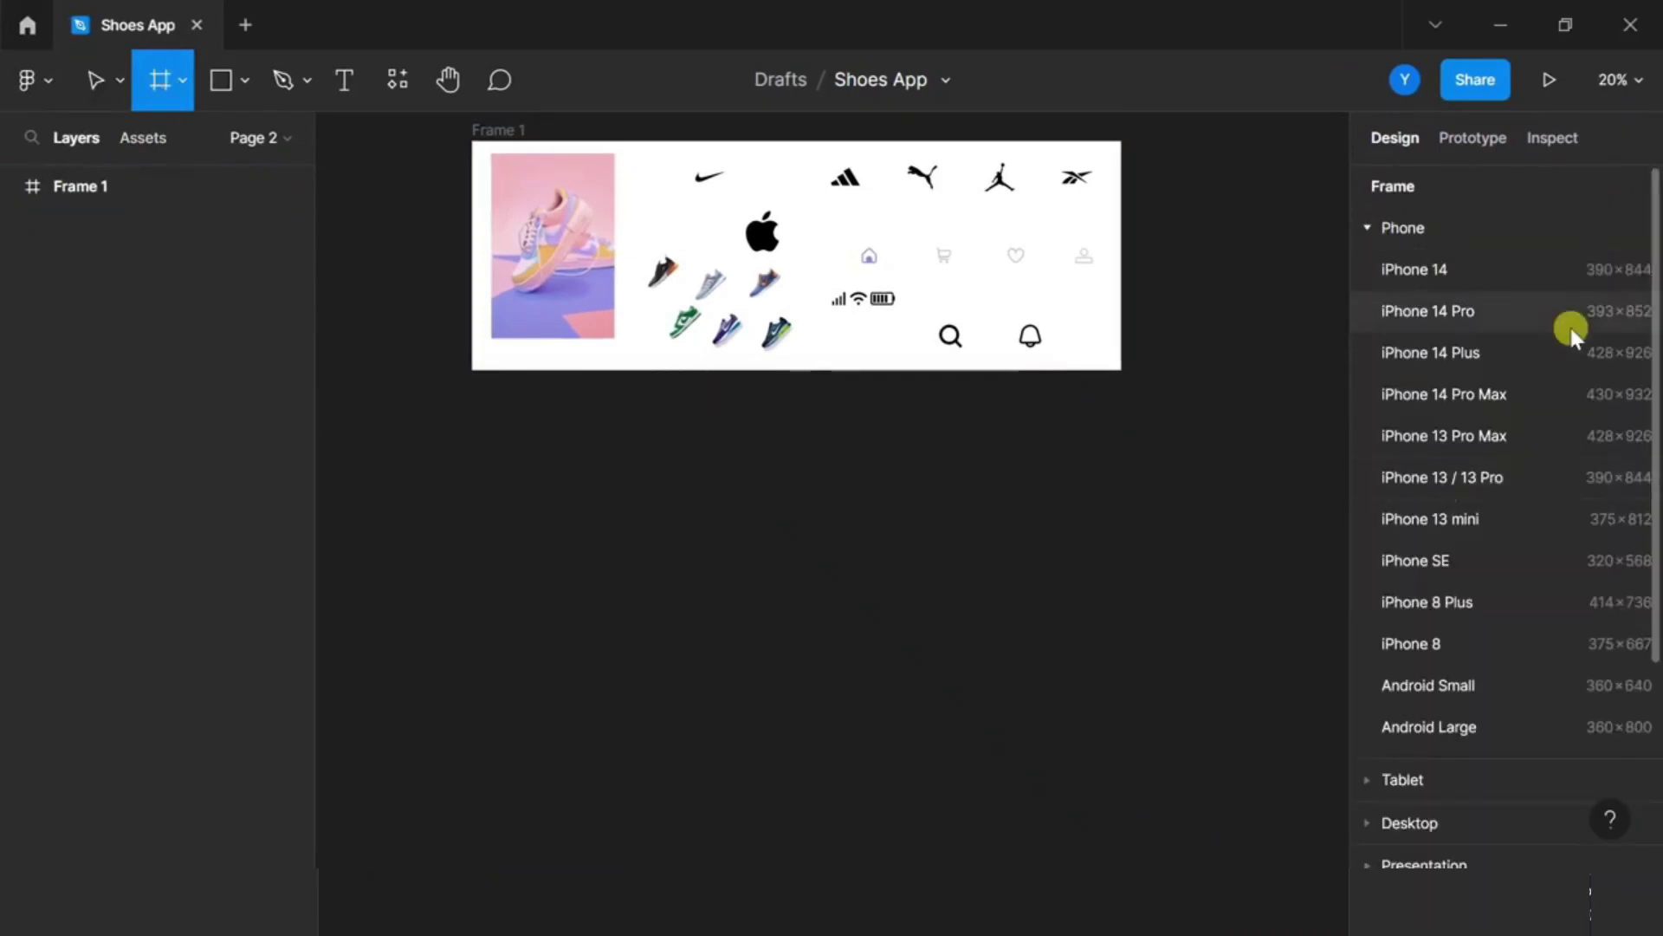
{"action": "left_click", "coordinate": [1570, 329]}
{"action": "left_click_drag", "start_coordinate": [821, 472], "coordinate": [513, 502]}
Step: Rename the new phone frame to 'Home Screen'
{"action": "scroll", "coordinate": [453, 441], "scroll_direction": "up", "scroll_amount": 2}
{"action": "scroll", "coordinate": [467, 447], "scroll_direction": "up", "scroll_amount": 3}
{"action": "scroll", "coordinate": [580, 511], "scroll_direction": "down", "scroll_amount": 1}
{"action": "double_click", "coordinate": [83, 185]}
{"action": "type", "text": "Home Scree"}
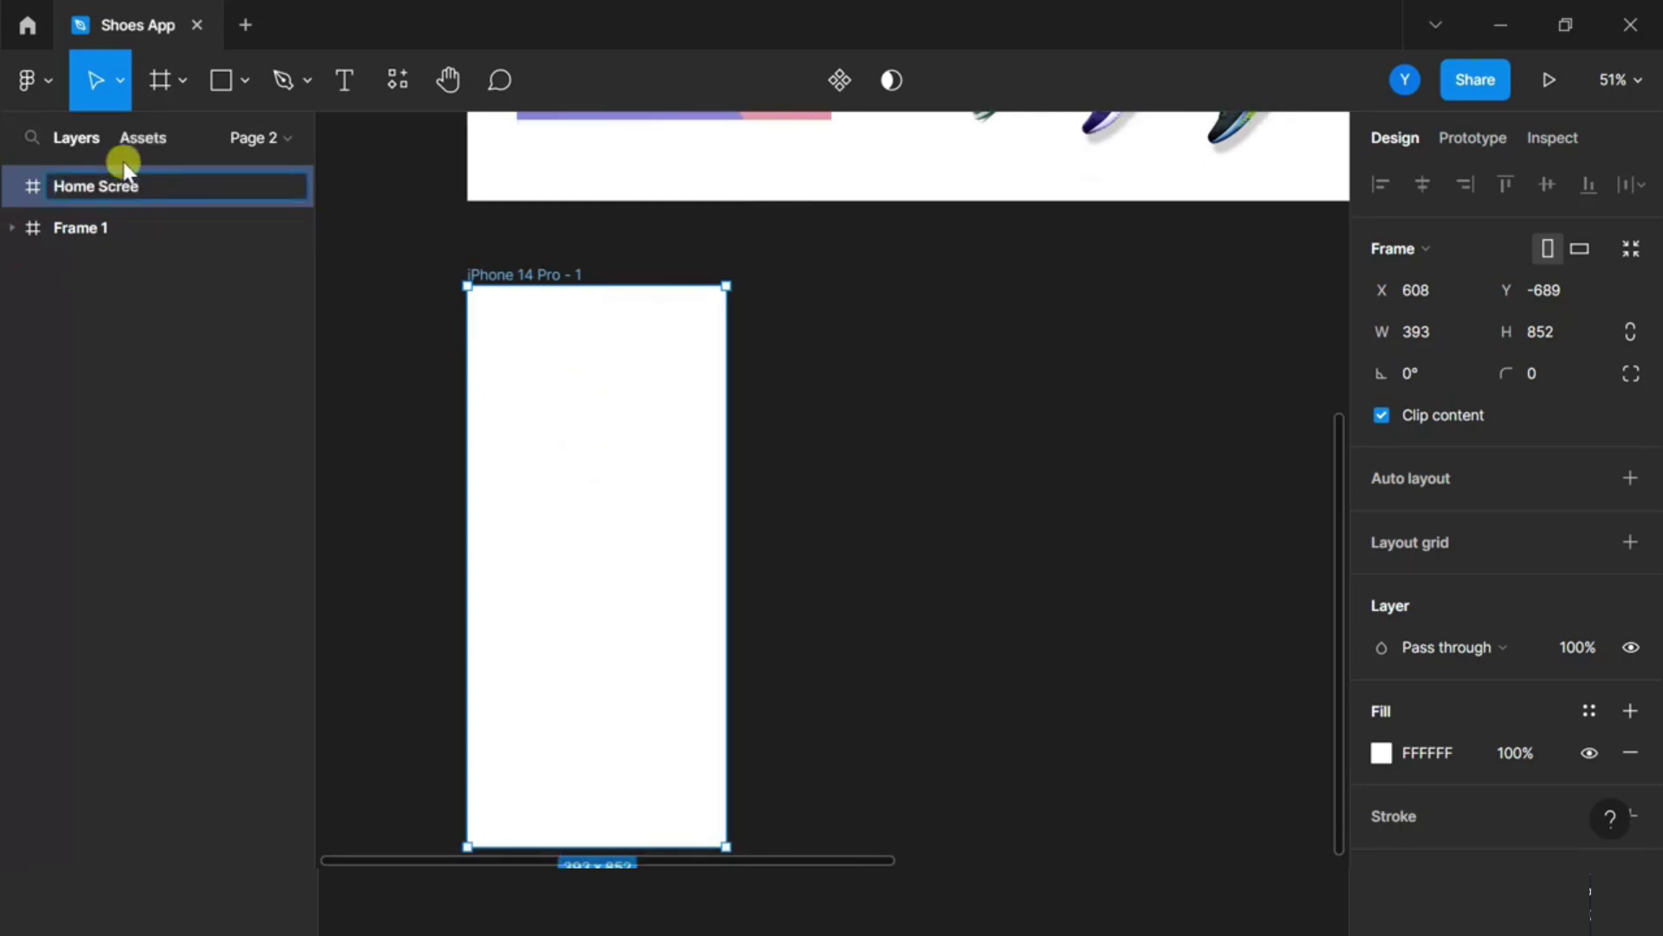
Step: Confirm the Home Screen name and select the sneaker photo (image 3) in Frame 1
{"action": "left_click", "coordinate": [407, 294]}
{"action": "scroll", "coordinate": [724, 338], "scroll_direction": "down", "scroll_amount": 2}
{"action": "scroll", "coordinate": [777, 553], "scroll_direction": "down", "scroll_amount": 1}
{"action": "scroll", "coordinate": [763, 433], "scroll_direction": "down", "scroll_amount": 1}
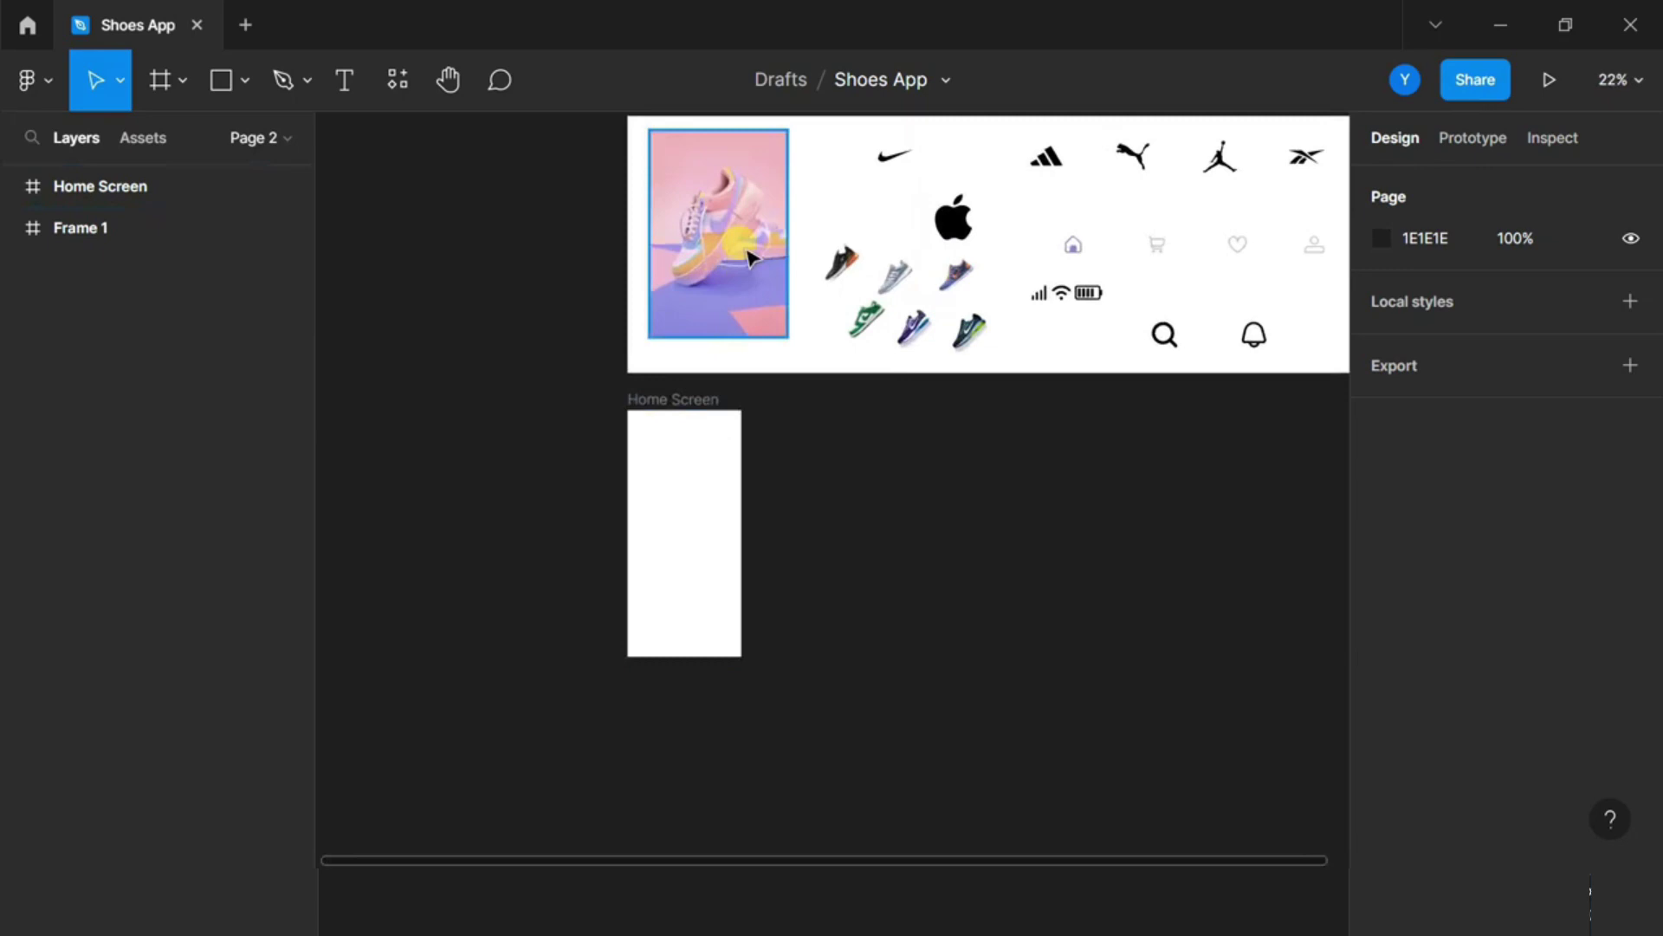
{"action": "left_click", "coordinate": [750, 230]}
{"action": "double_click", "coordinate": [750, 229]}
{"action": "key", "text": "Escape"}
Step: Move the sneaker photo into Home Screen, aligned to the top, and collapse Frame 1
{"action": "left_click_drag", "start_coordinate": [702, 238], "coordinate": [680, 530]}
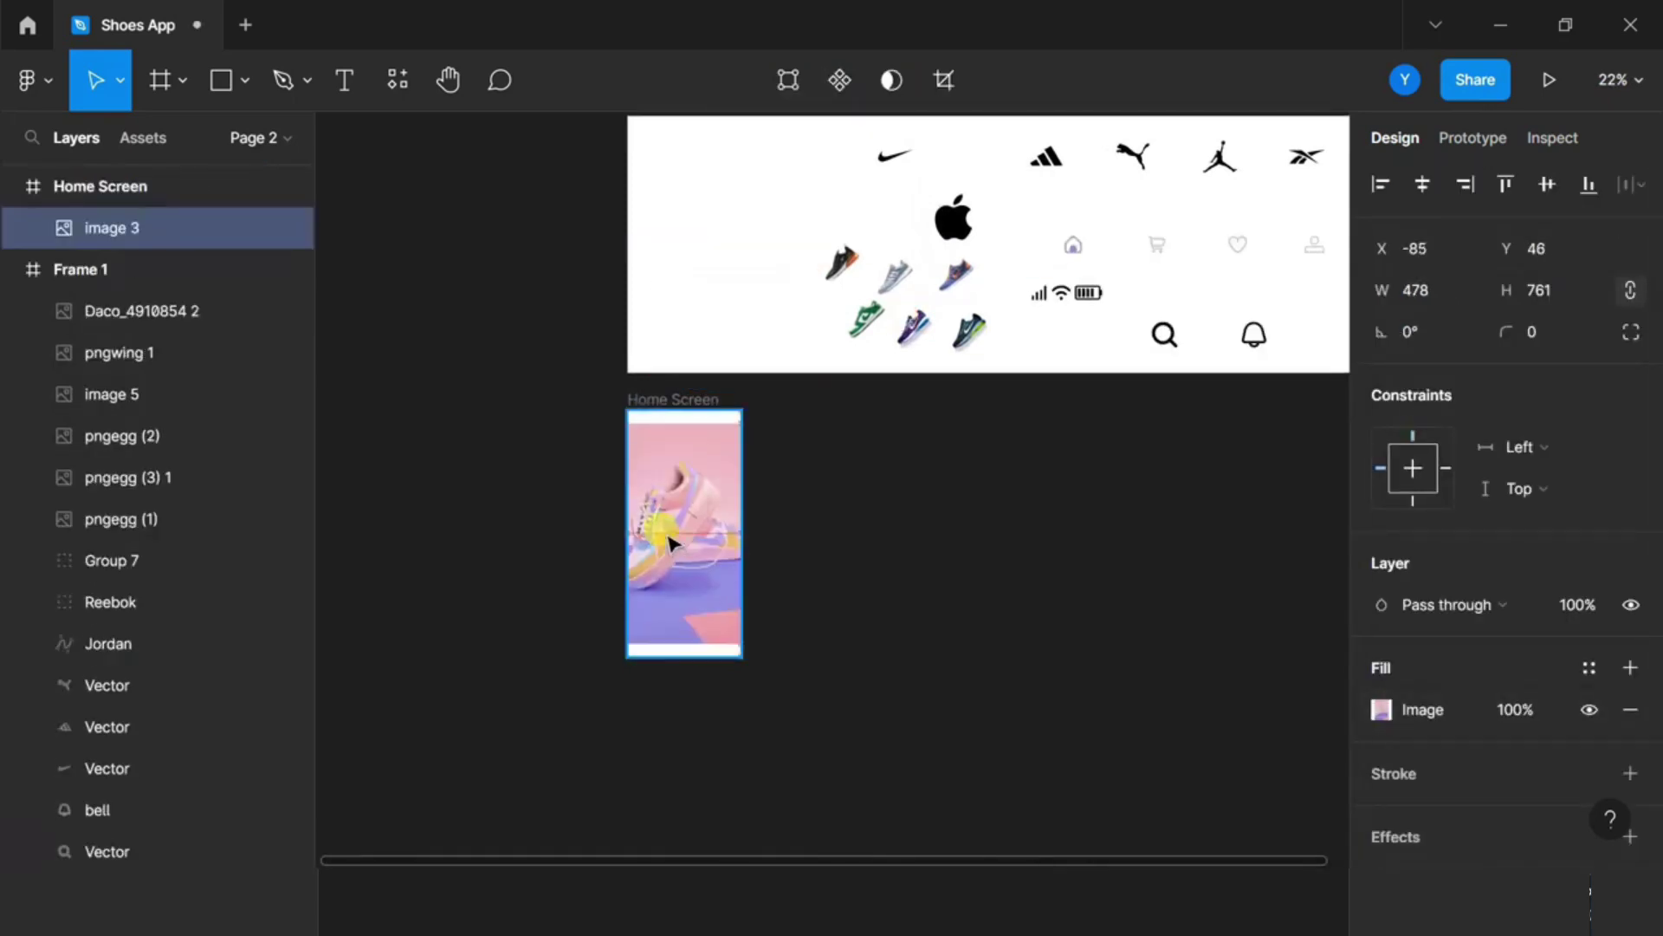
{"action": "double_click", "coordinate": [680, 530]}
{"action": "scroll", "coordinate": [680, 558], "scroll_direction": "up", "scroll_amount": 5}
{"action": "scroll", "coordinate": [693, 520], "scroll_direction": "down", "scroll_amount": 2}
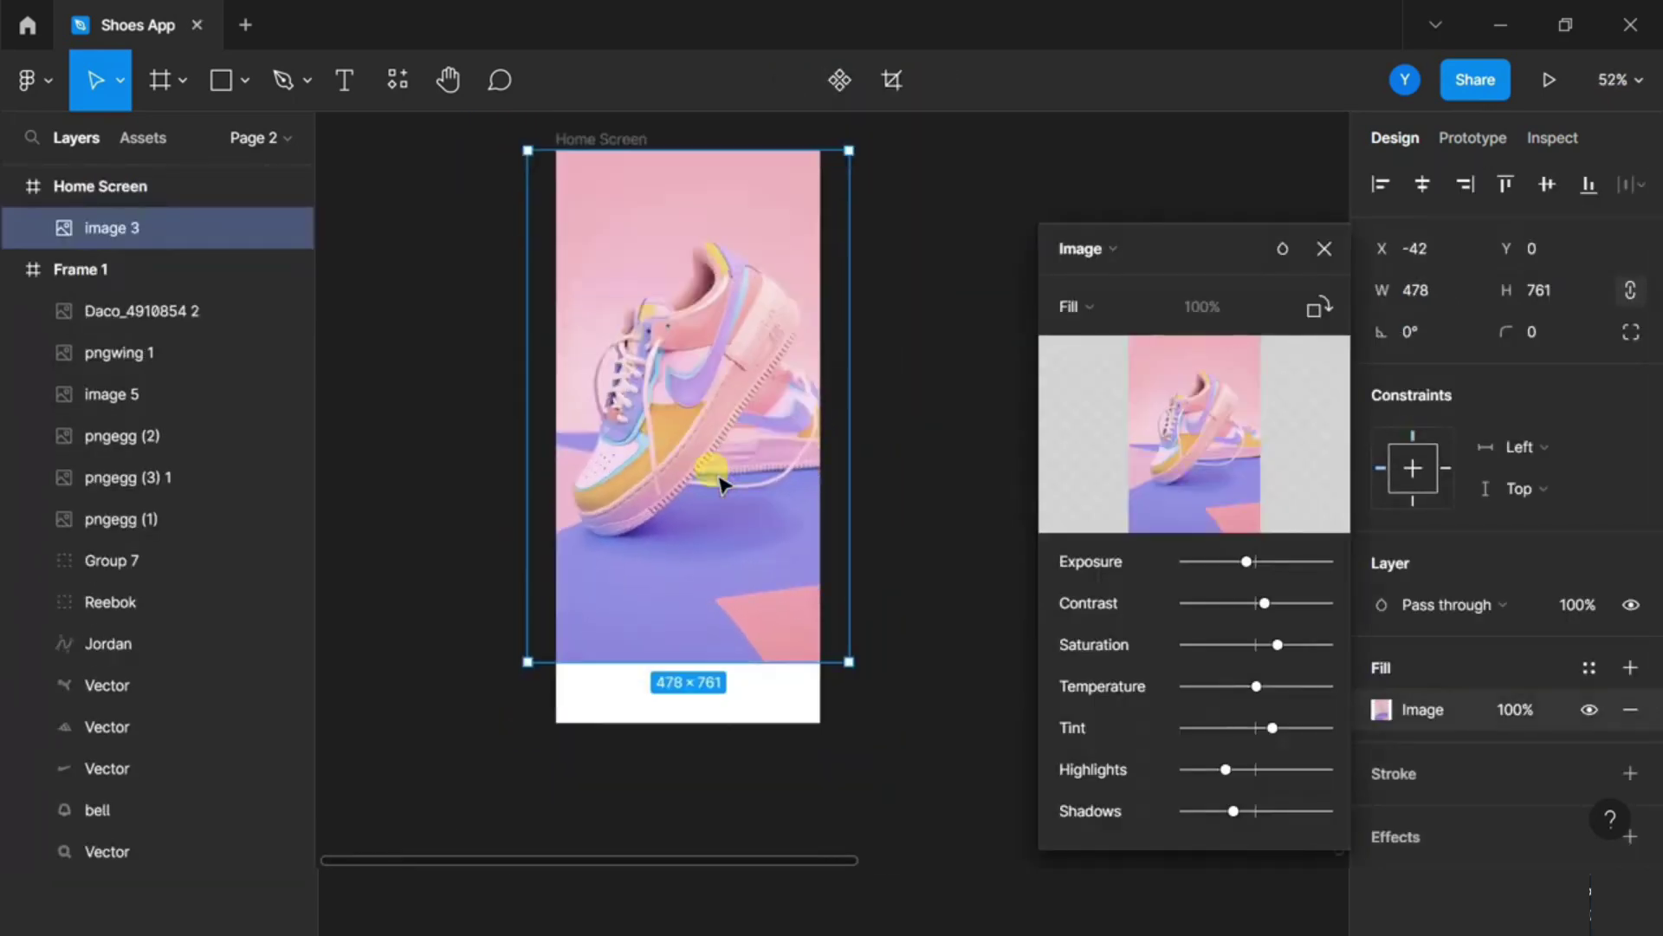
{"action": "left_click", "coordinate": [1016, 343]}
{"action": "left_click", "coordinate": [19, 269]}
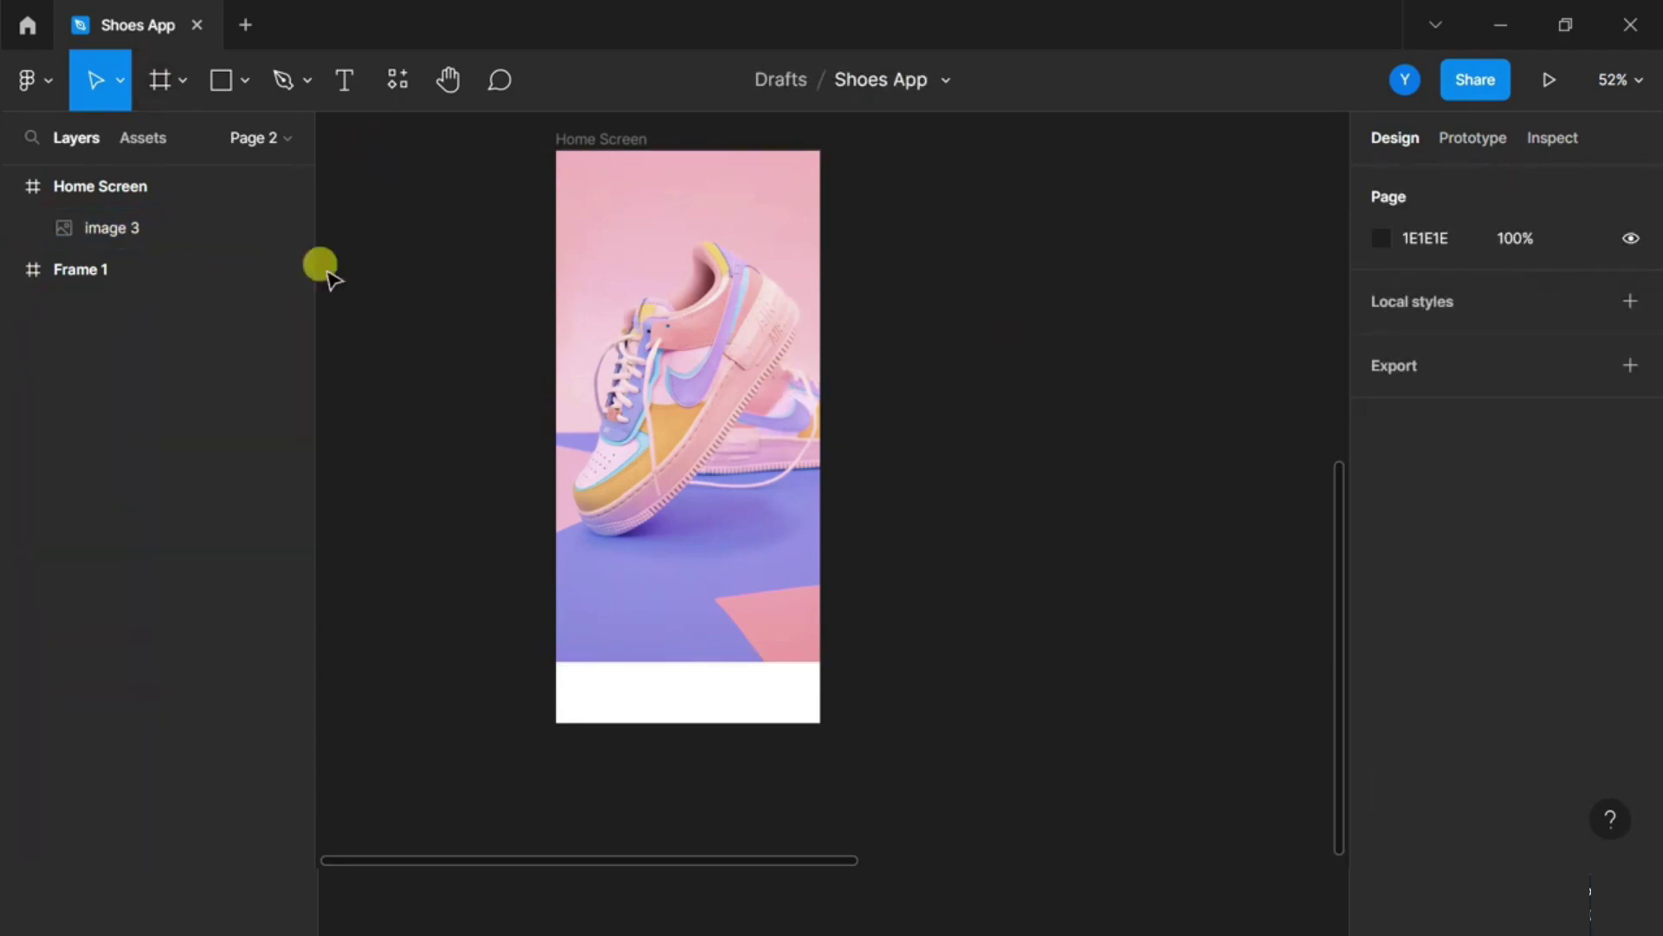
Step: Draw a rectangle filling Home Screen below the photo, with eyedropped purple fill 8F85D7
{"action": "key", "text": "r"}
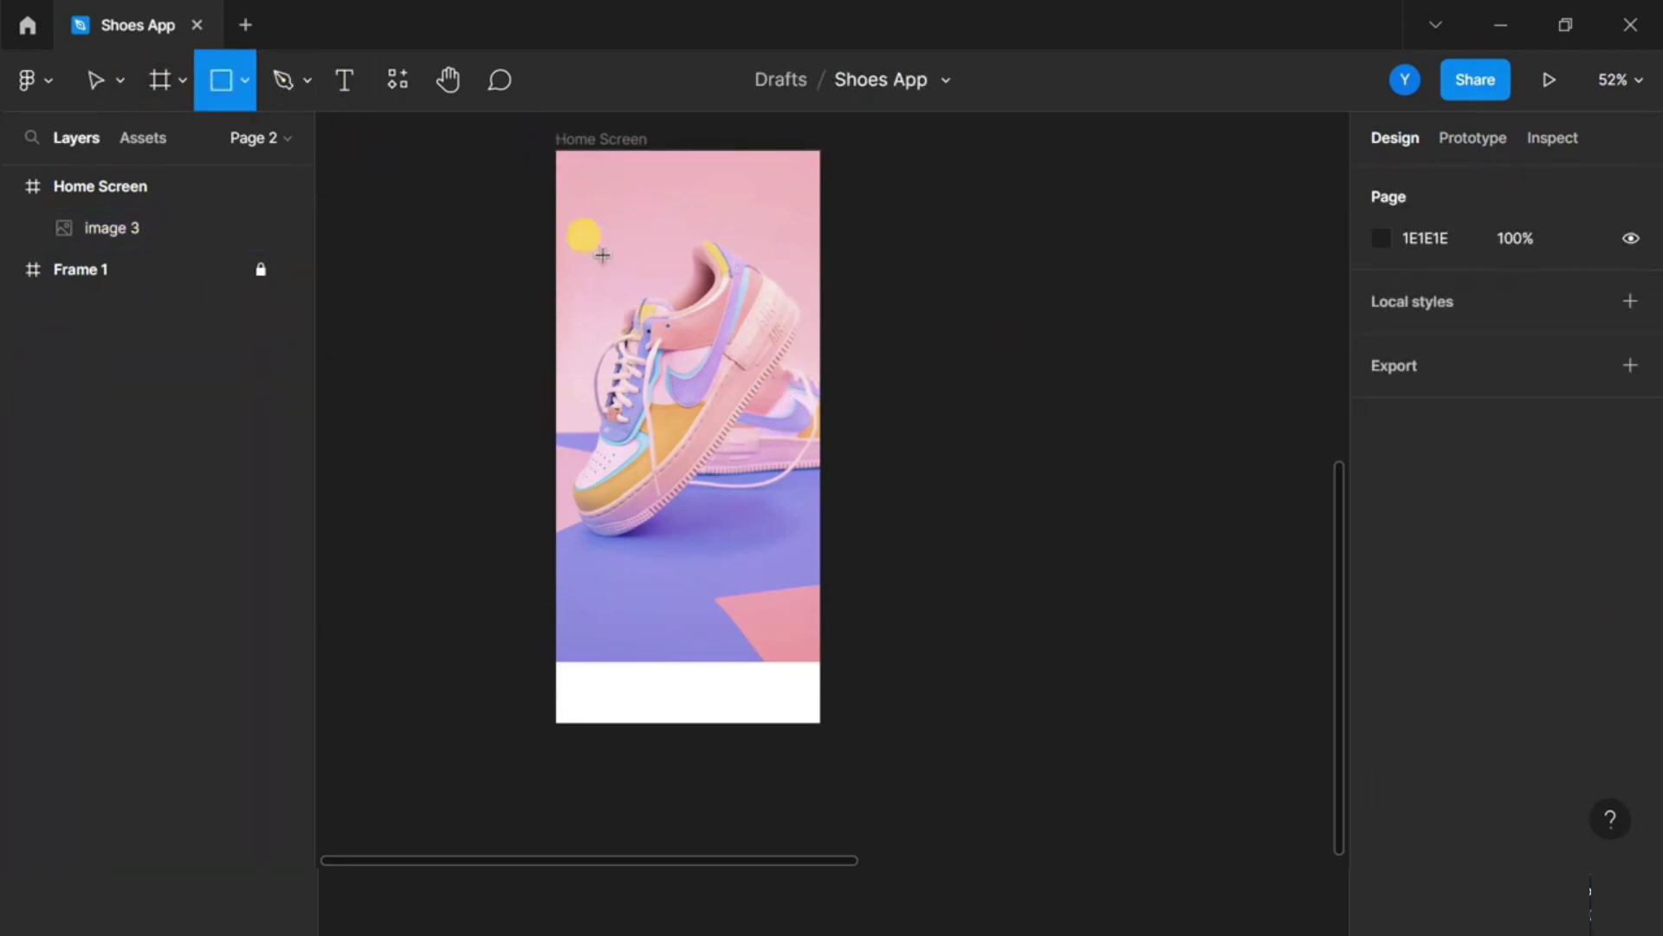
{"action": "left_click_drag", "start_coordinate": [557, 152], "coordinate": [819, 723]}
{"action": "left_click_drag", "start_coordinate": [171, 226], "coordinate": [171, 265]}
{"action": "scroll", "coordinate": [918, 667], "scroll_direction": "up", "scroll_amount": 5}
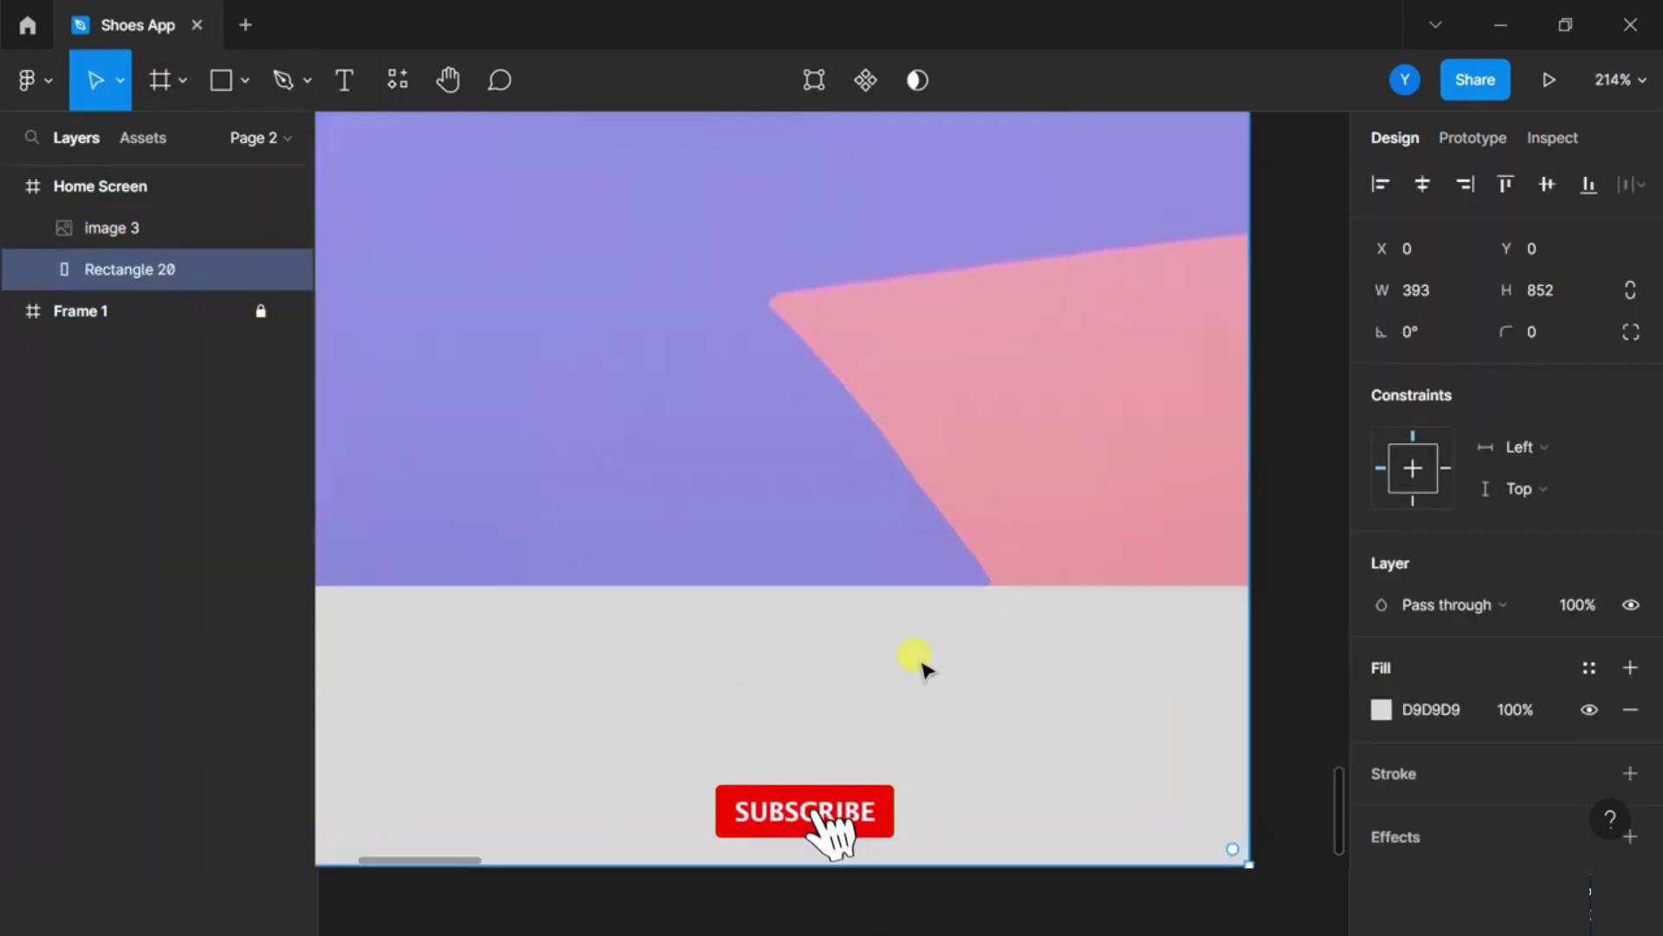
{"action": "left_click", "coordinate": [1380, 709]}
{"action": "left_click", "coordinate": [1075, 580]}
{"action": "left_click", "coordinate": [943, 549]}
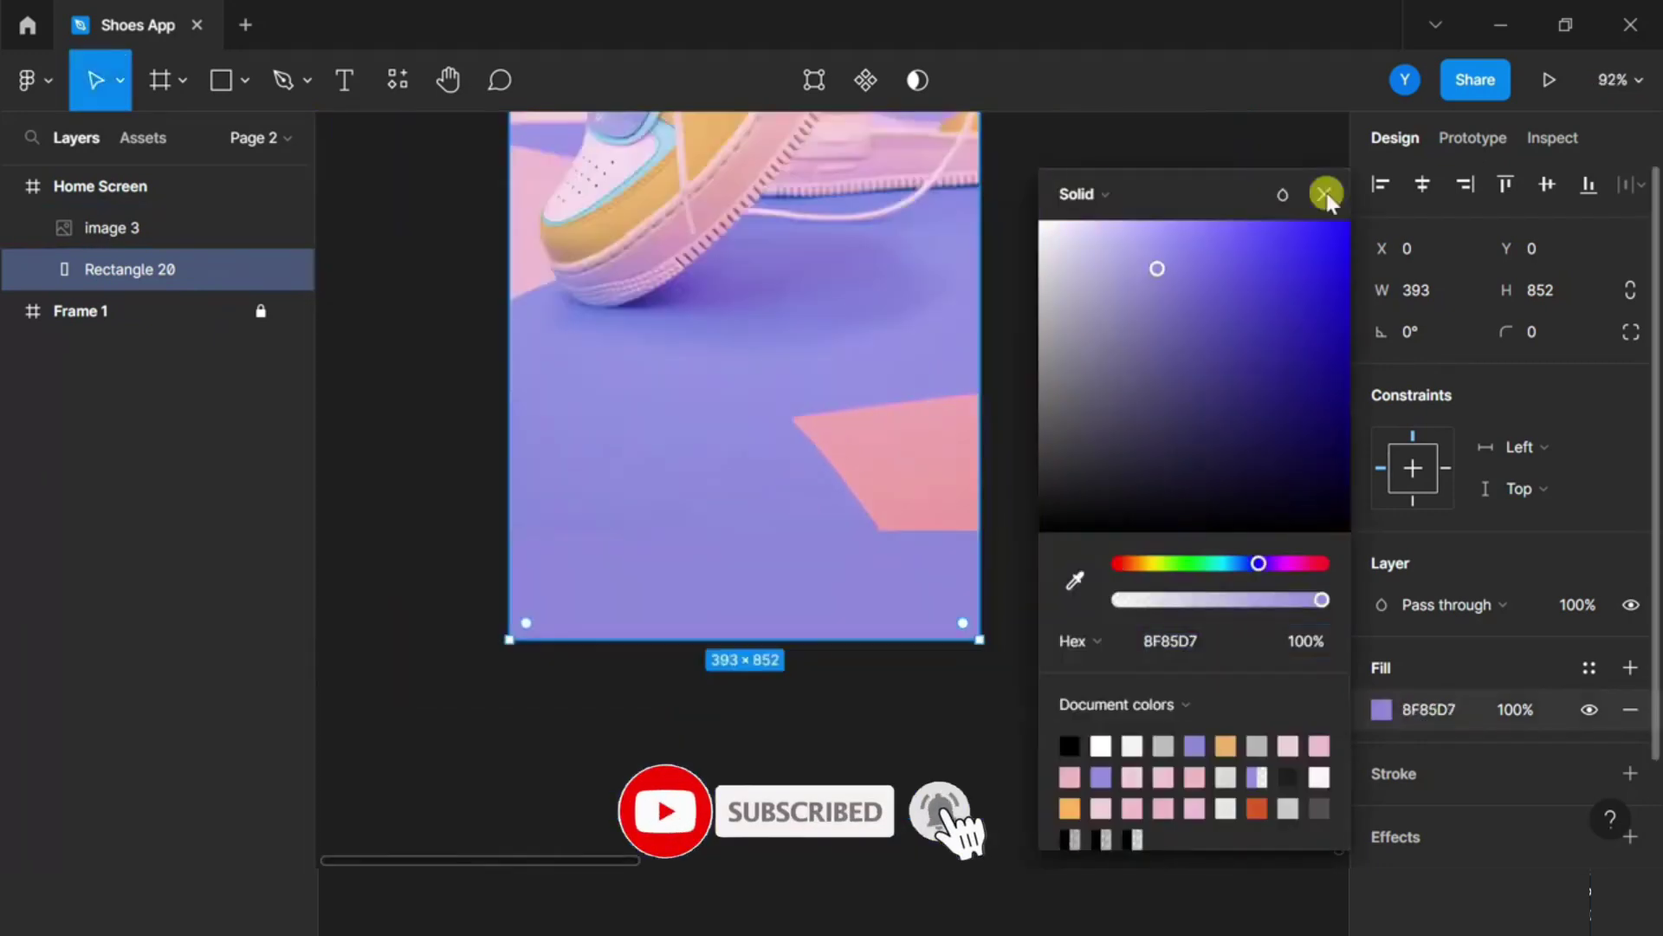
{"action": "left_click", "coordinate": [1325, 194]}
{"action": "left_click", "coordinate": [947, 549]}
Step: Pen a triangle from the frame edge to the pink shape's tip and the bottom
{"action": "left_click", "coordinate": [297, 90]}
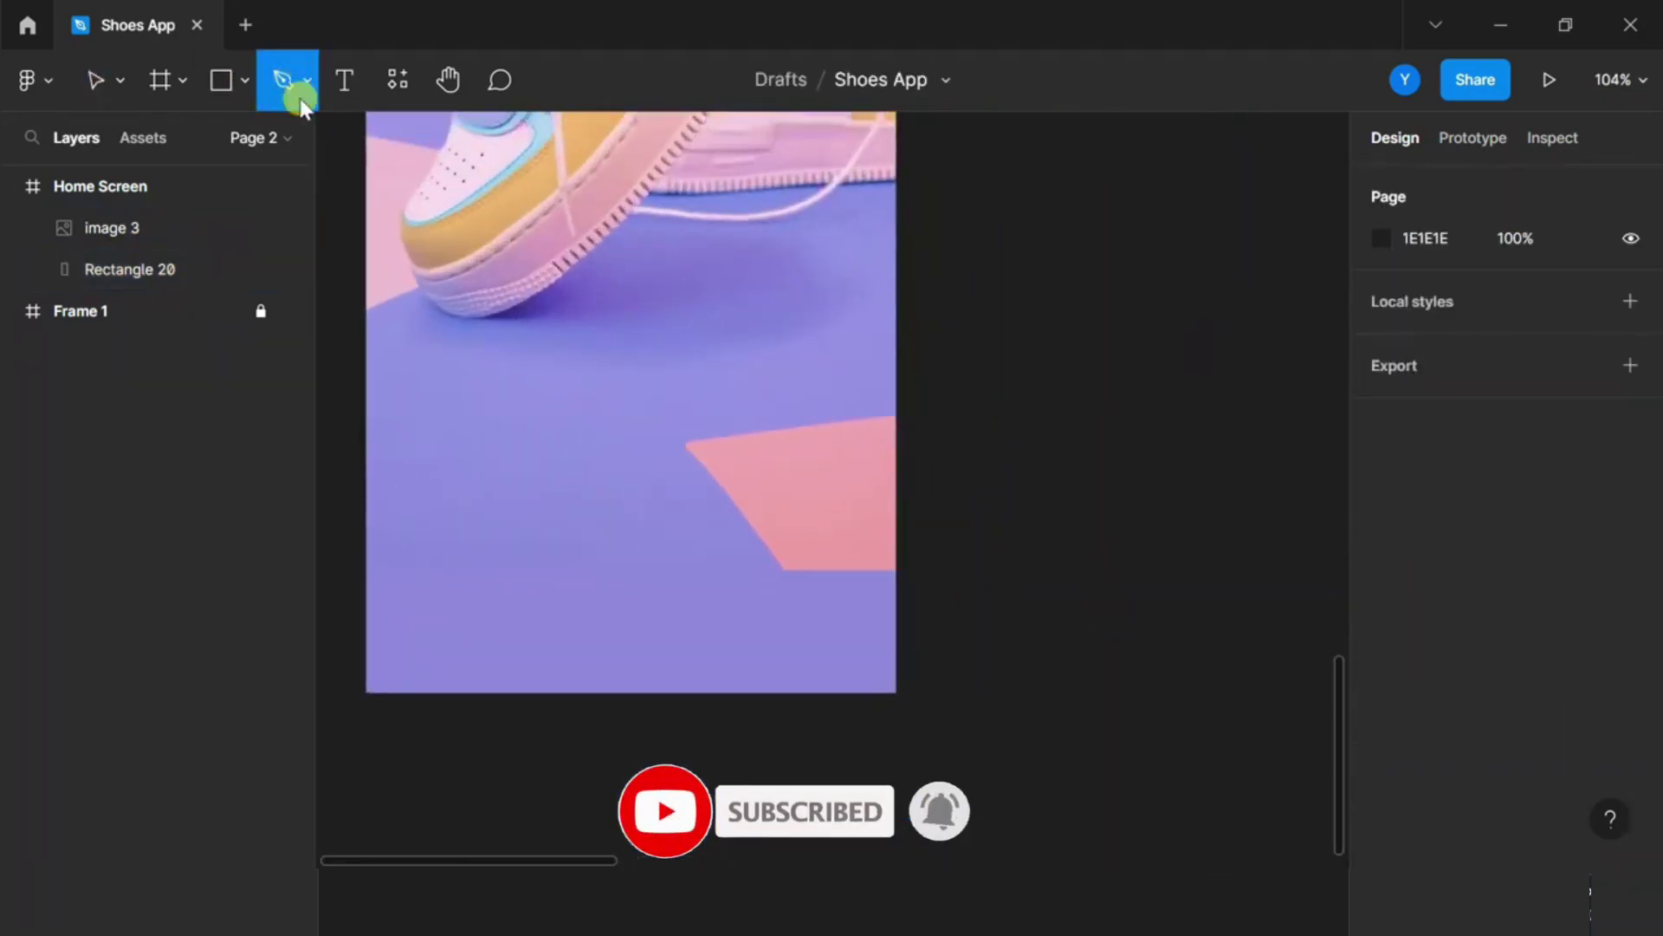
{"action": "left_click", "coordinate": [910, 407]}
{"action": "left_click", "coordinate": [675, 443]}
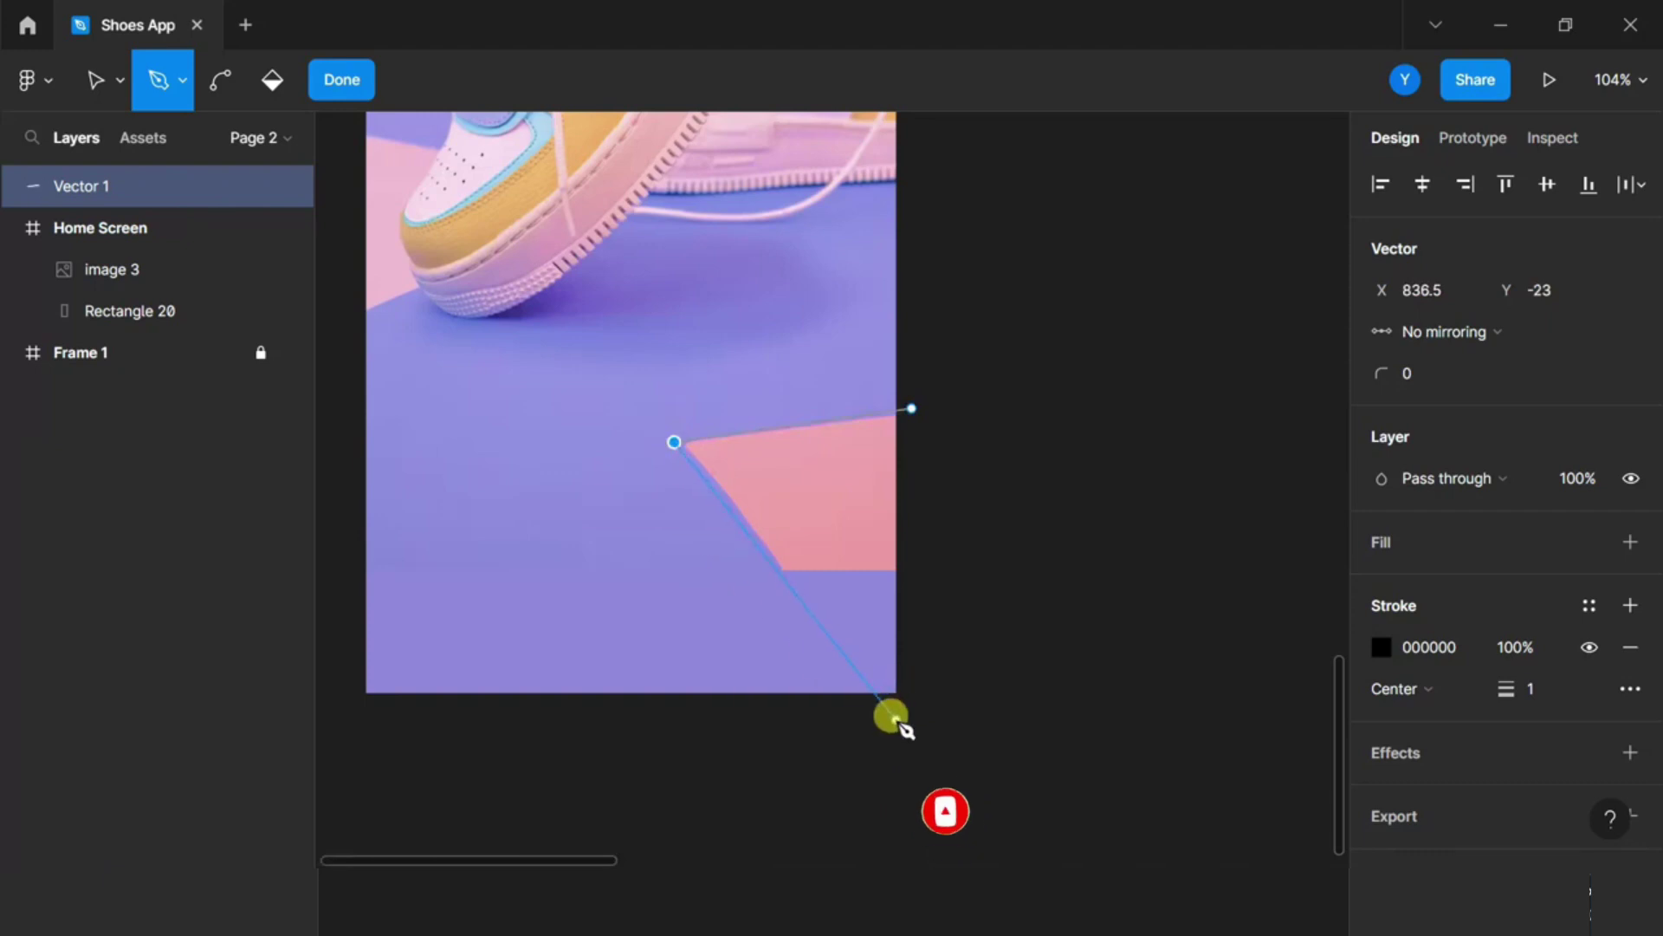
{"action": "left_click", "coordinate": [892, 717]}
{"action": "left_click", "coordinate": [1487, 711]}
Step: Give the triangle pink fill E8B6CF, no stroke, radius 6, and layer it above the photo
{"action": "left_click", "coordinate": [1630, 499]}
{"action": "left_click", "coordinate": [1631, 646]}
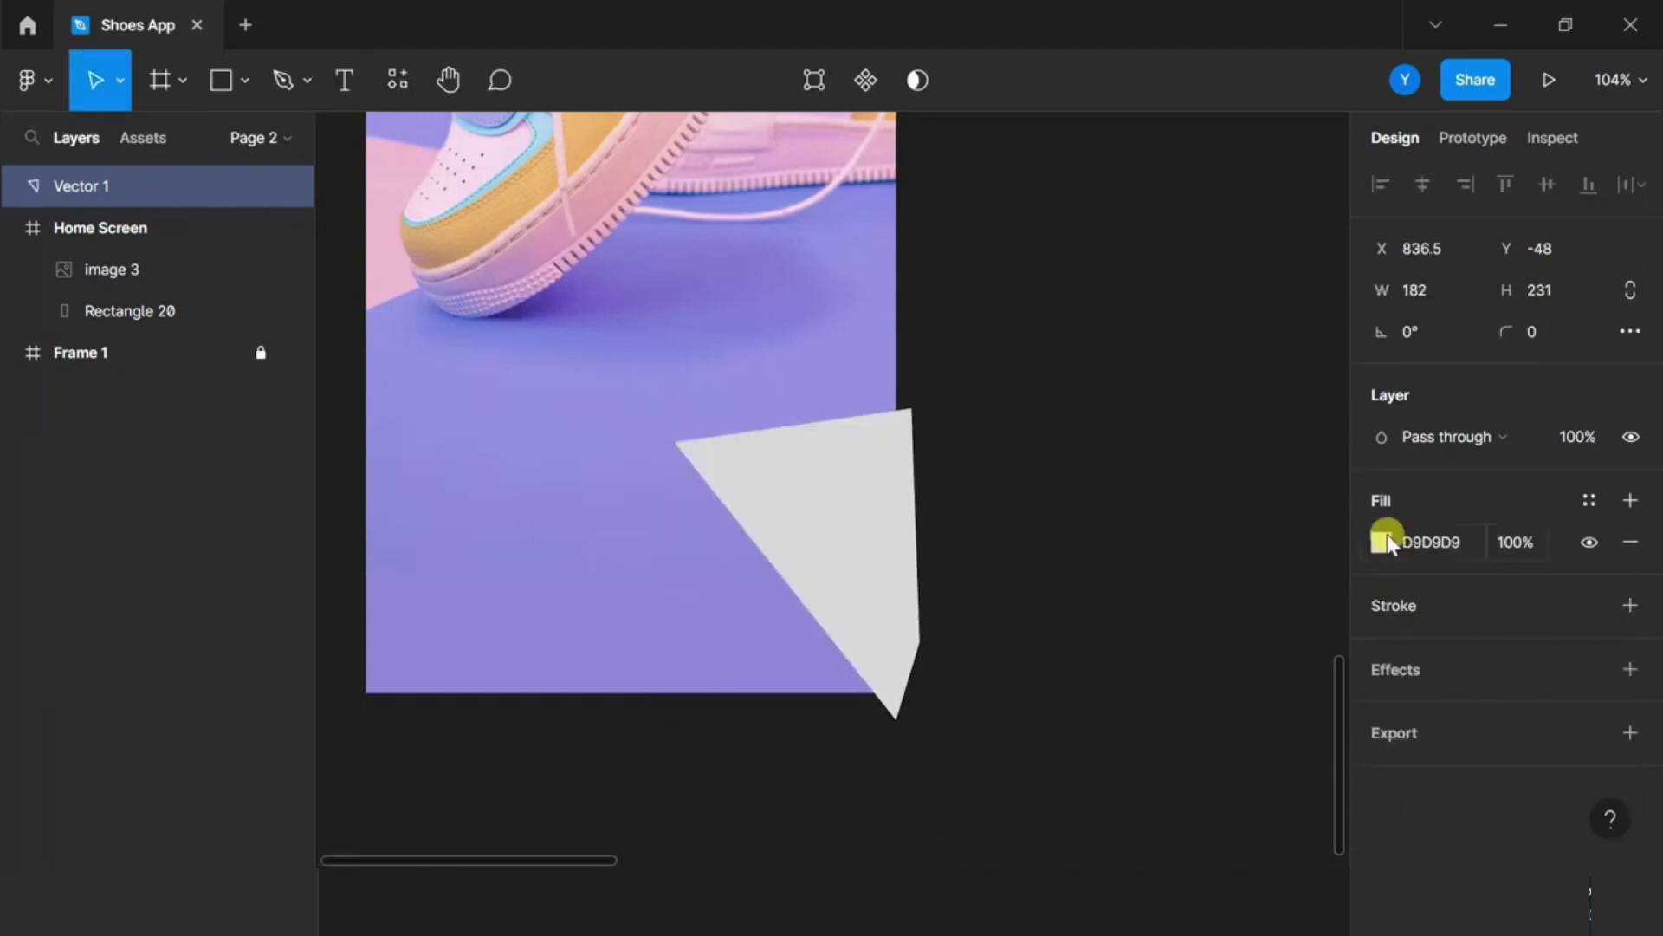
{"action": "left_click", "coordinate": [1381, 541]}
{"action": "left_click", "coordinate": [1319, 745]}
{"action": "left_click", "coordinate": [943, 560]}
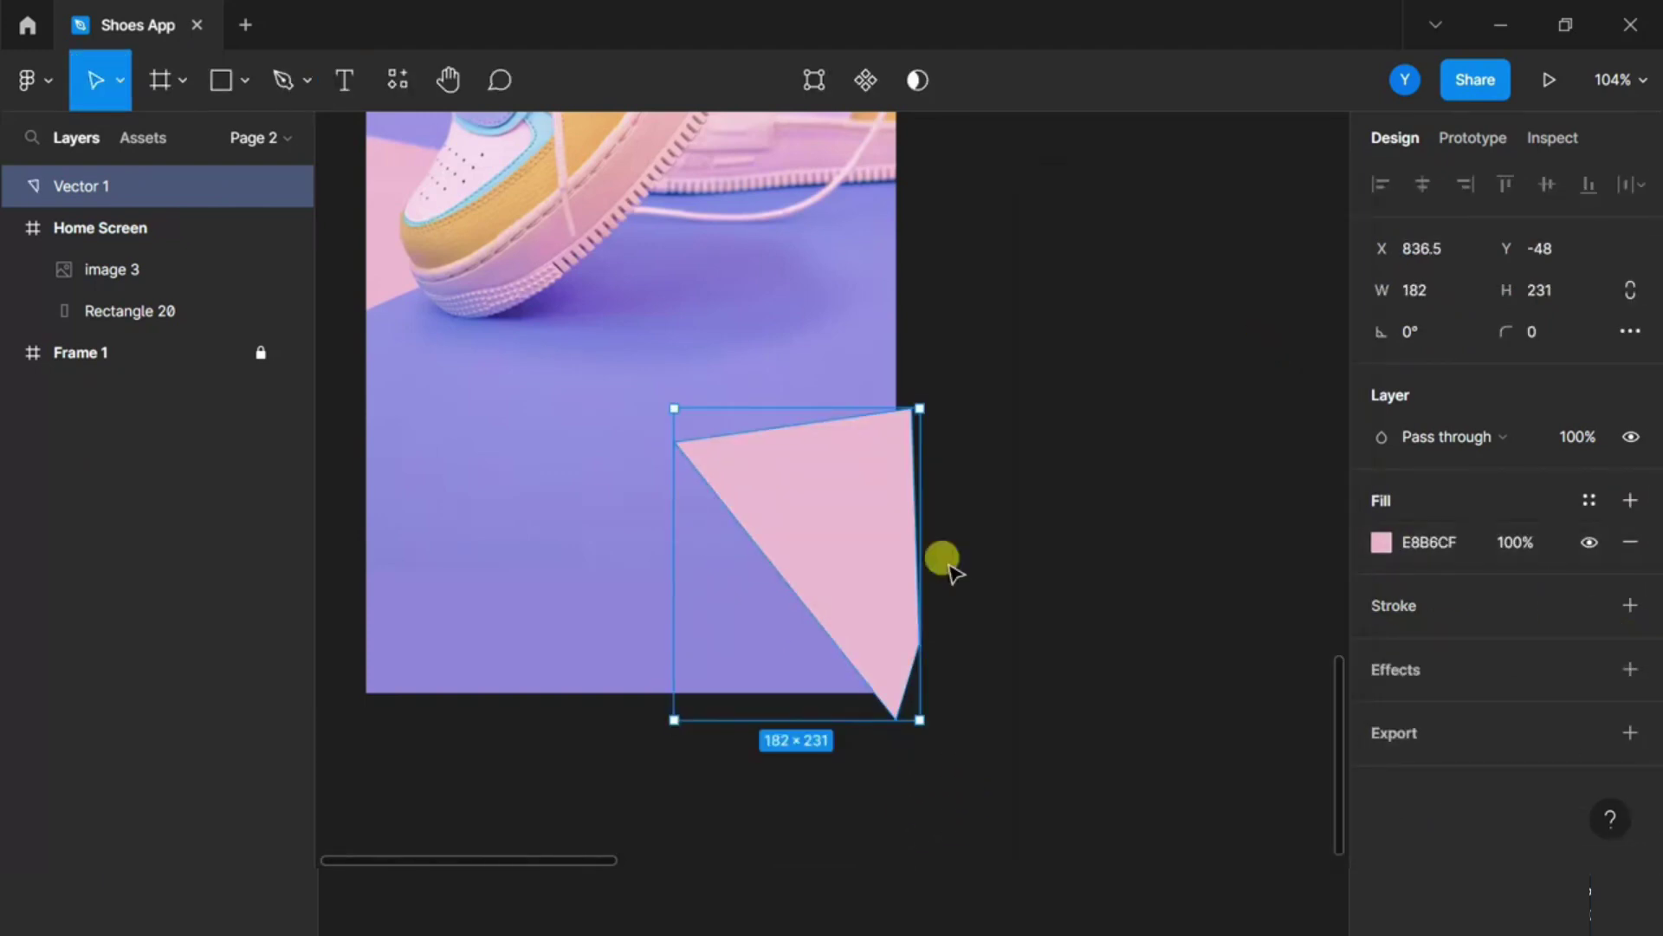
{"action": "scroll", "coordinate": [884, 429], "scroll_direction": "up", "scroll_amount": 1, "text": "ctrl"}
{"action": "left_click", "coordinate": [1557, 330]}
{"action": "type", "text": "6"}
{"action": "left_click", "coordinate": [1262, 460]}
{"action": "mouse_move", "coordinate": [54, 185]}
{"action": "left_mouse_down"}
{"action": "mouse_move", "coordinate": [117, 310]}
{"action": "mouse_move", "coordinate": [102, 208]}
{"action": "left_mouse_up"}
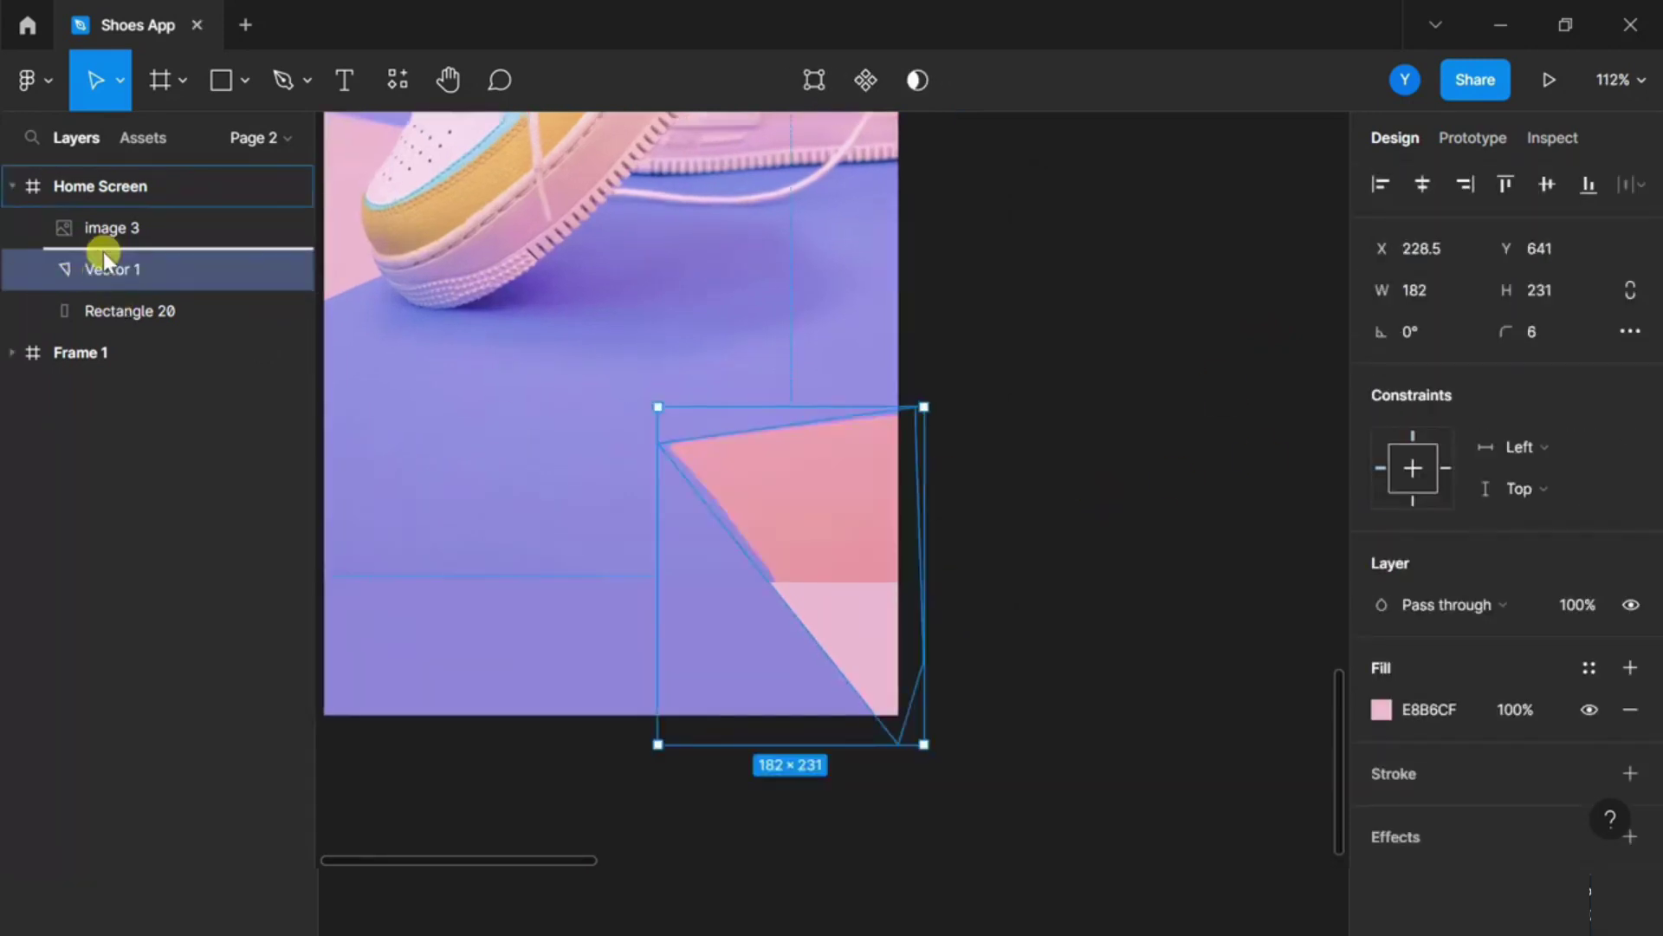
{"action": "left_click", "coordinate": [1143, 498]}
{"action": "scroll", "coordinate": [1135, 520], "scroll_direction": "down", "scroll_amount": 5, "text": "ctrl"}
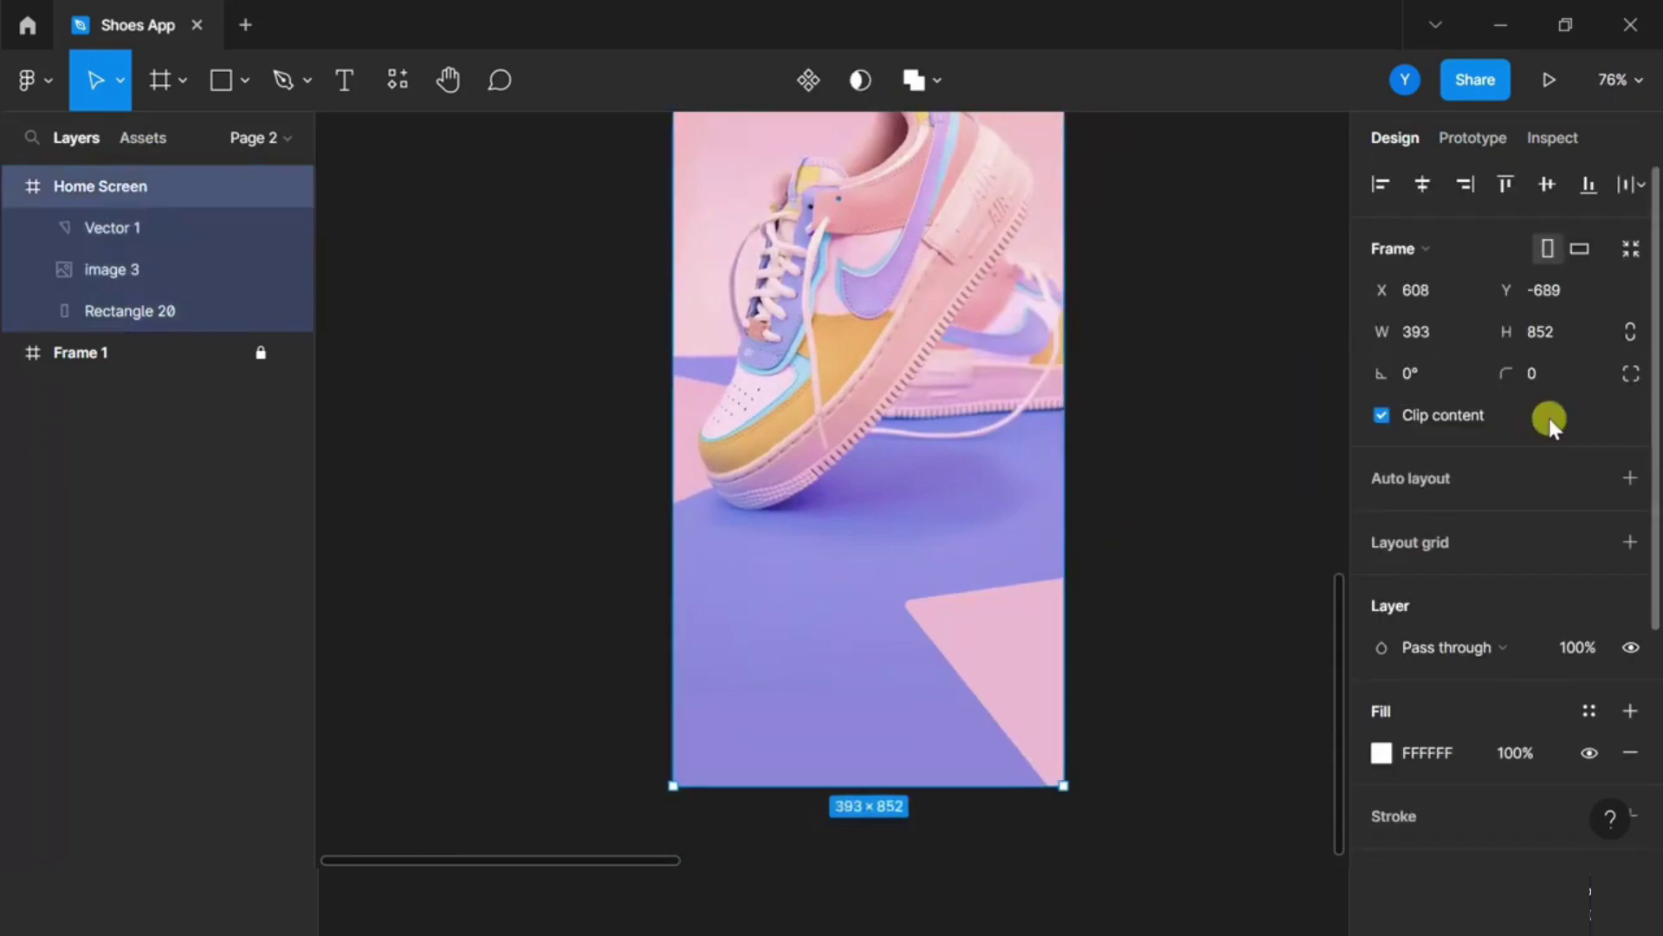
Step: Add a four-column, center-aligned layout grid to Home Screen
{"action": "left_click", "coordinate": [1629, 542]}
{"action": "left_click", "coordinate": [1381, 583]}
{"action": "left_click", "coordinate": [1082, 582]}
{"action": "left_click", "coordinate": [1125, 620]}
{"action": "type", "text": "4"}
{"action": "key", "text": "Return"}
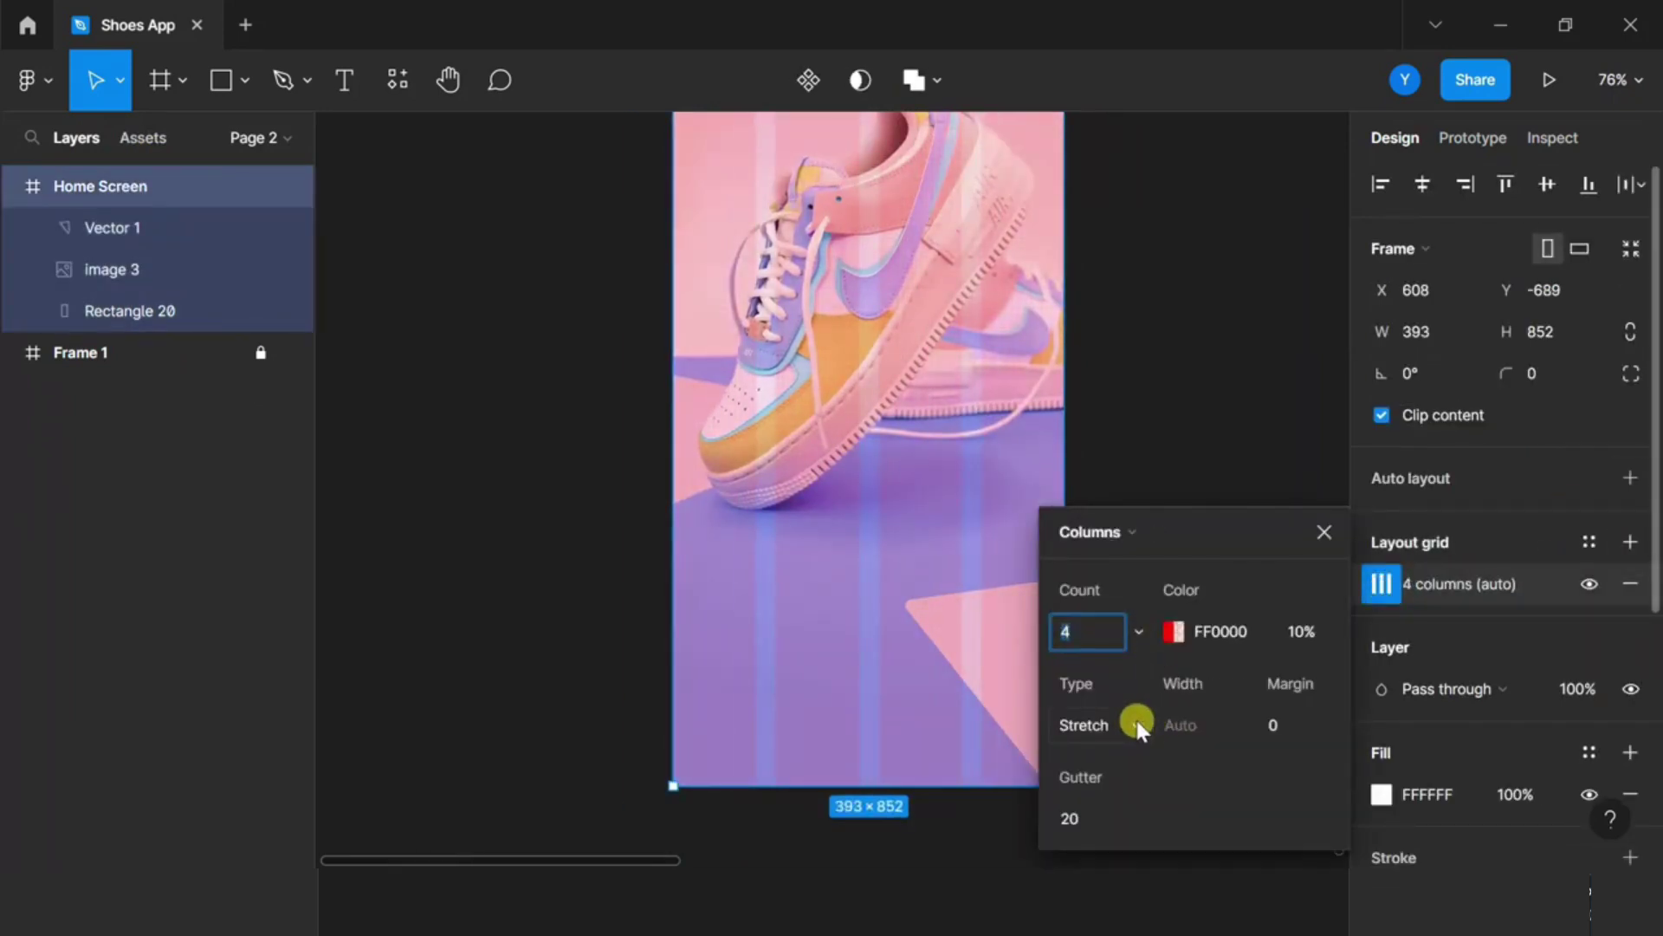
{"action": "left_click", "coordinate": [1137, 725]}
{"action": "left_click", "coordinate": [1140, 695]}
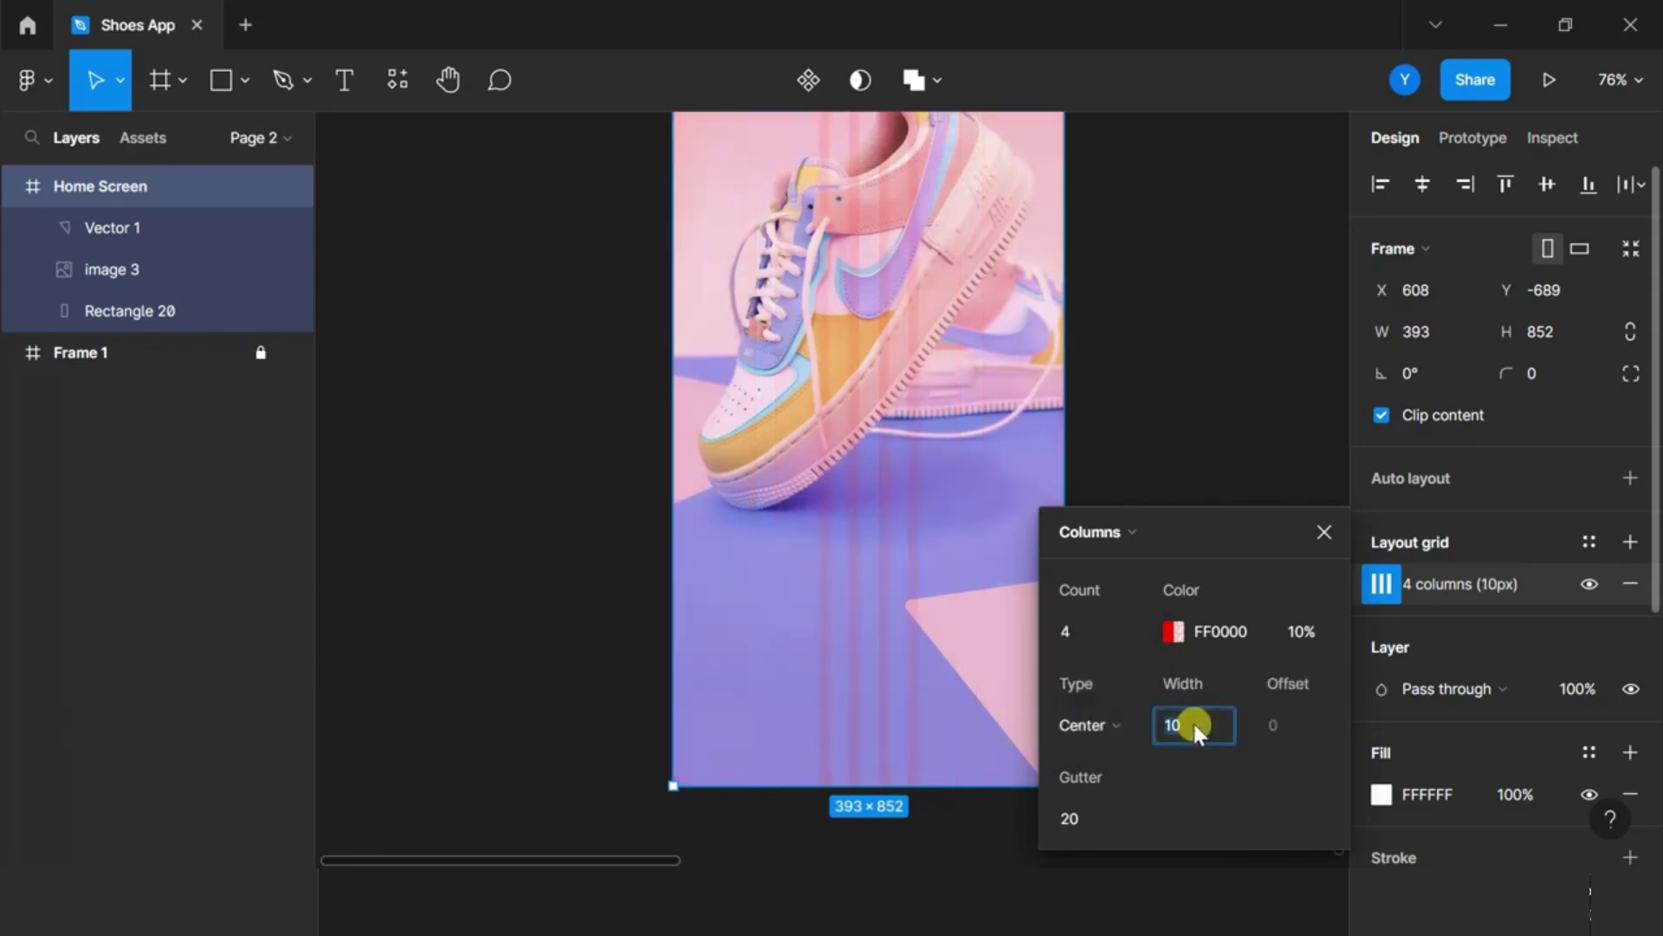
{"action": "key", "text": "Escape"}
{"action": "key", "text": "Escape"}
{"action": "scroll", "coordinate": [564, 361], "scroll_direction": "up", "scroll_amount": 3}
Step: Add a white (FFFFFF) 9:41 time label at Home Screen's top left
{"action": "key", "text": "t"}
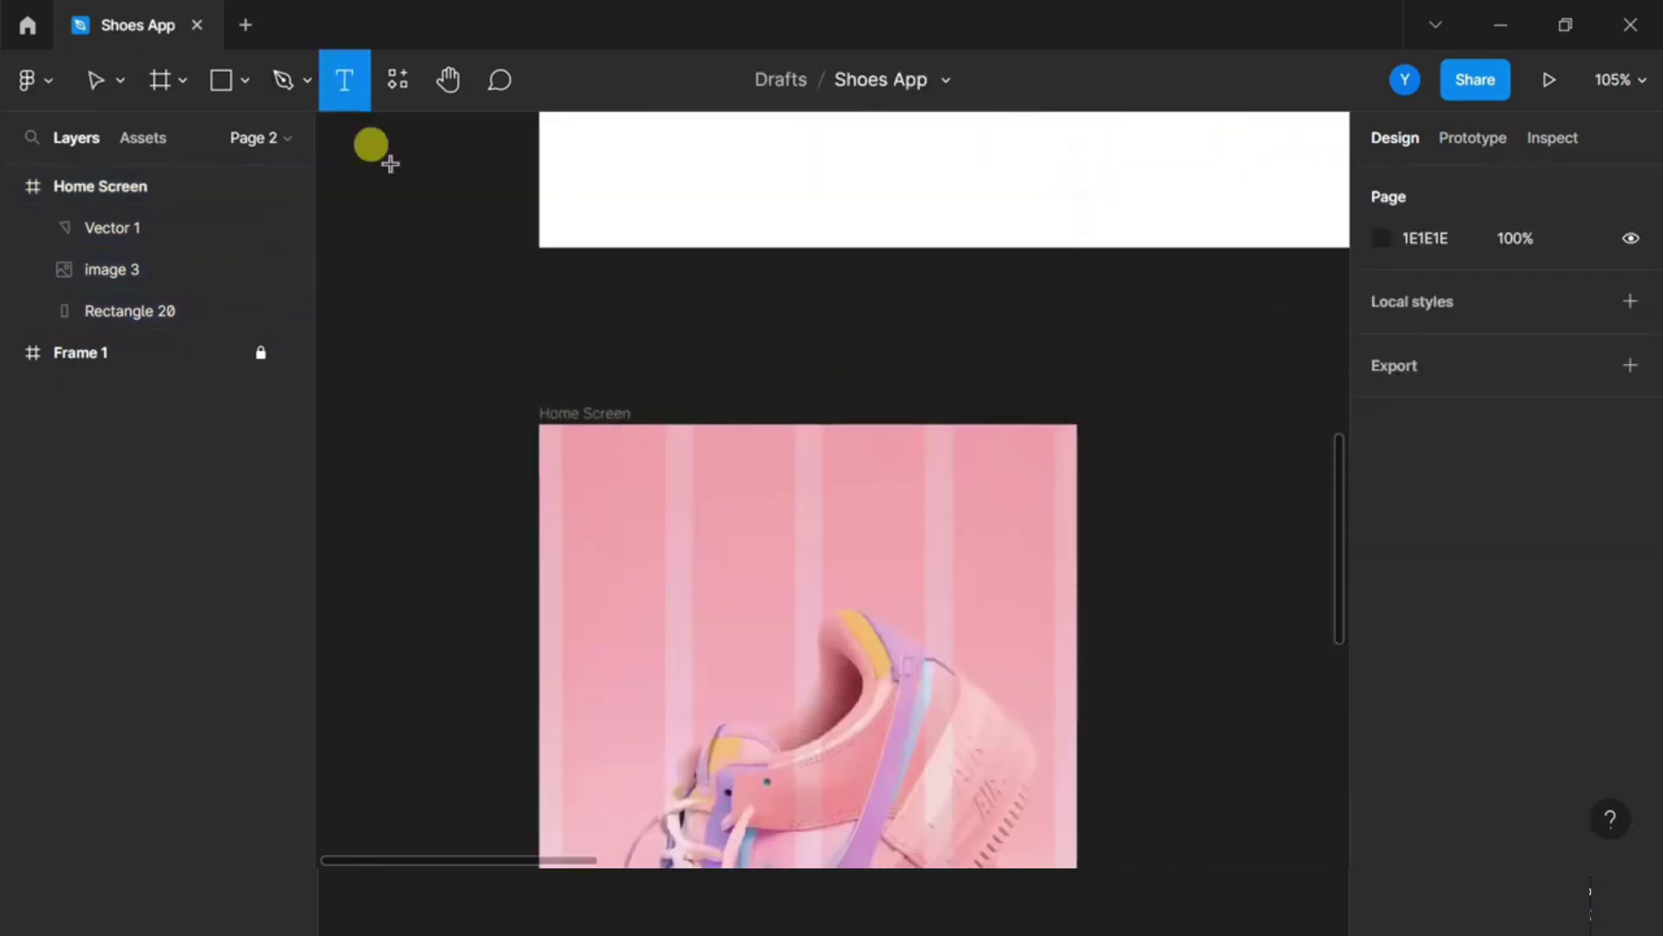
{"action": "scroll", "coordinate": [509, 402], "scroll_direction": "up", "scroll_amount": 5}
{"action": "left_click", "coordinate": [528, 416]}
{"action": "type", "text": "9:41"}
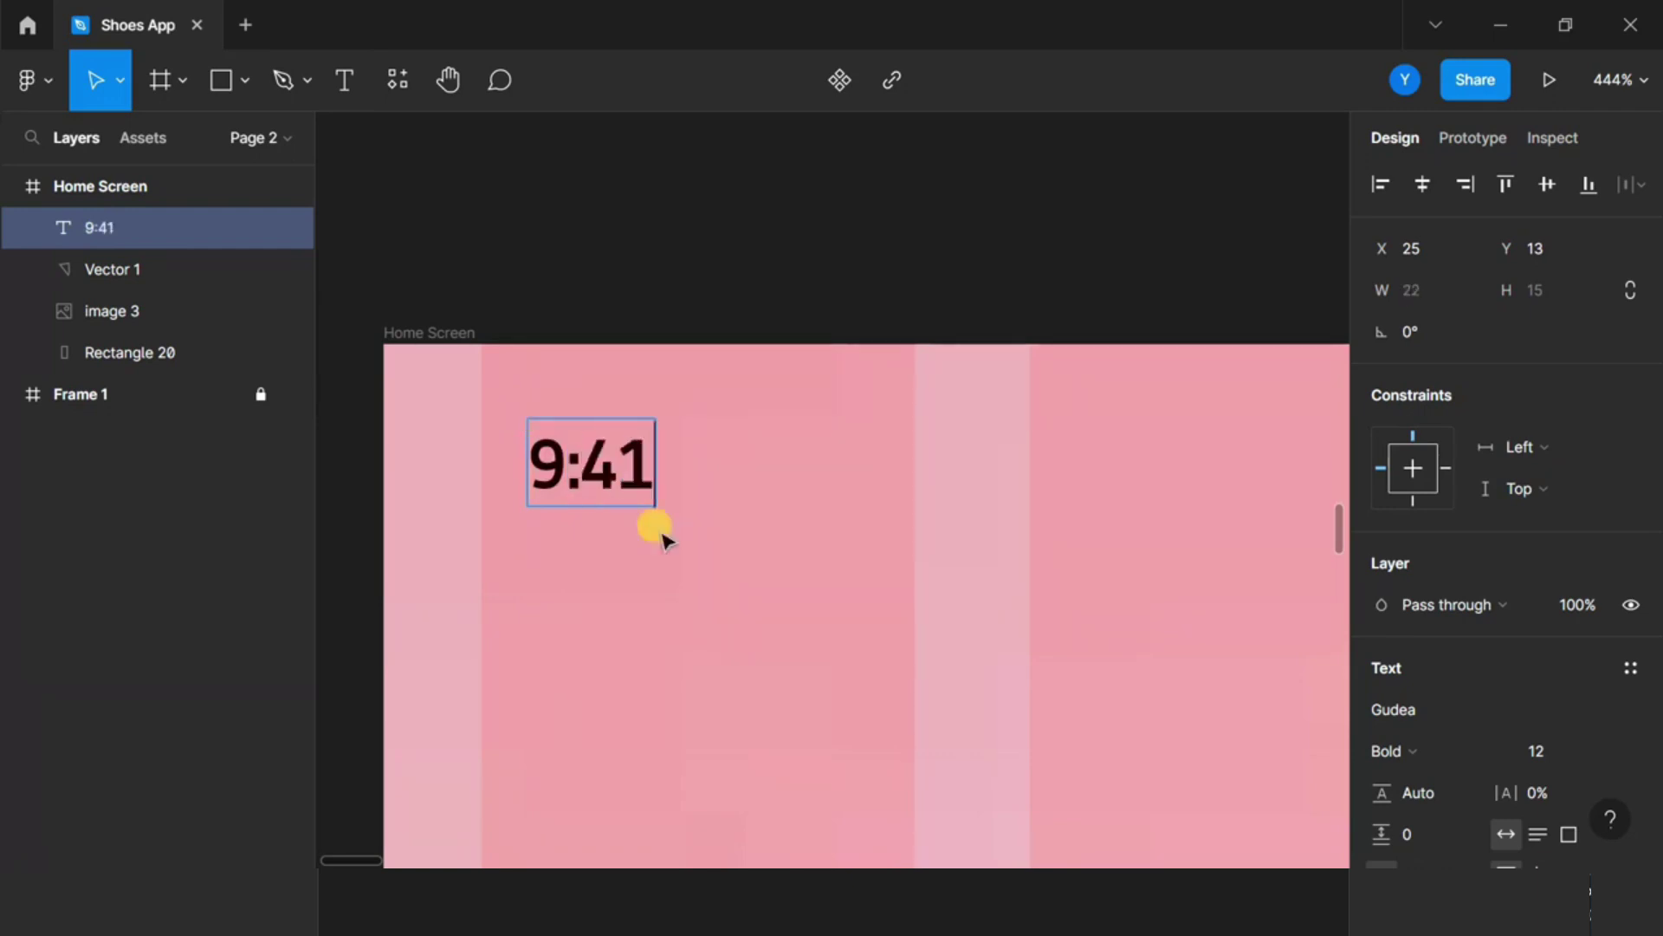
{"action": "type", "text": ":41"}
{"action": "left_click", "coordinate": [554, 472]}
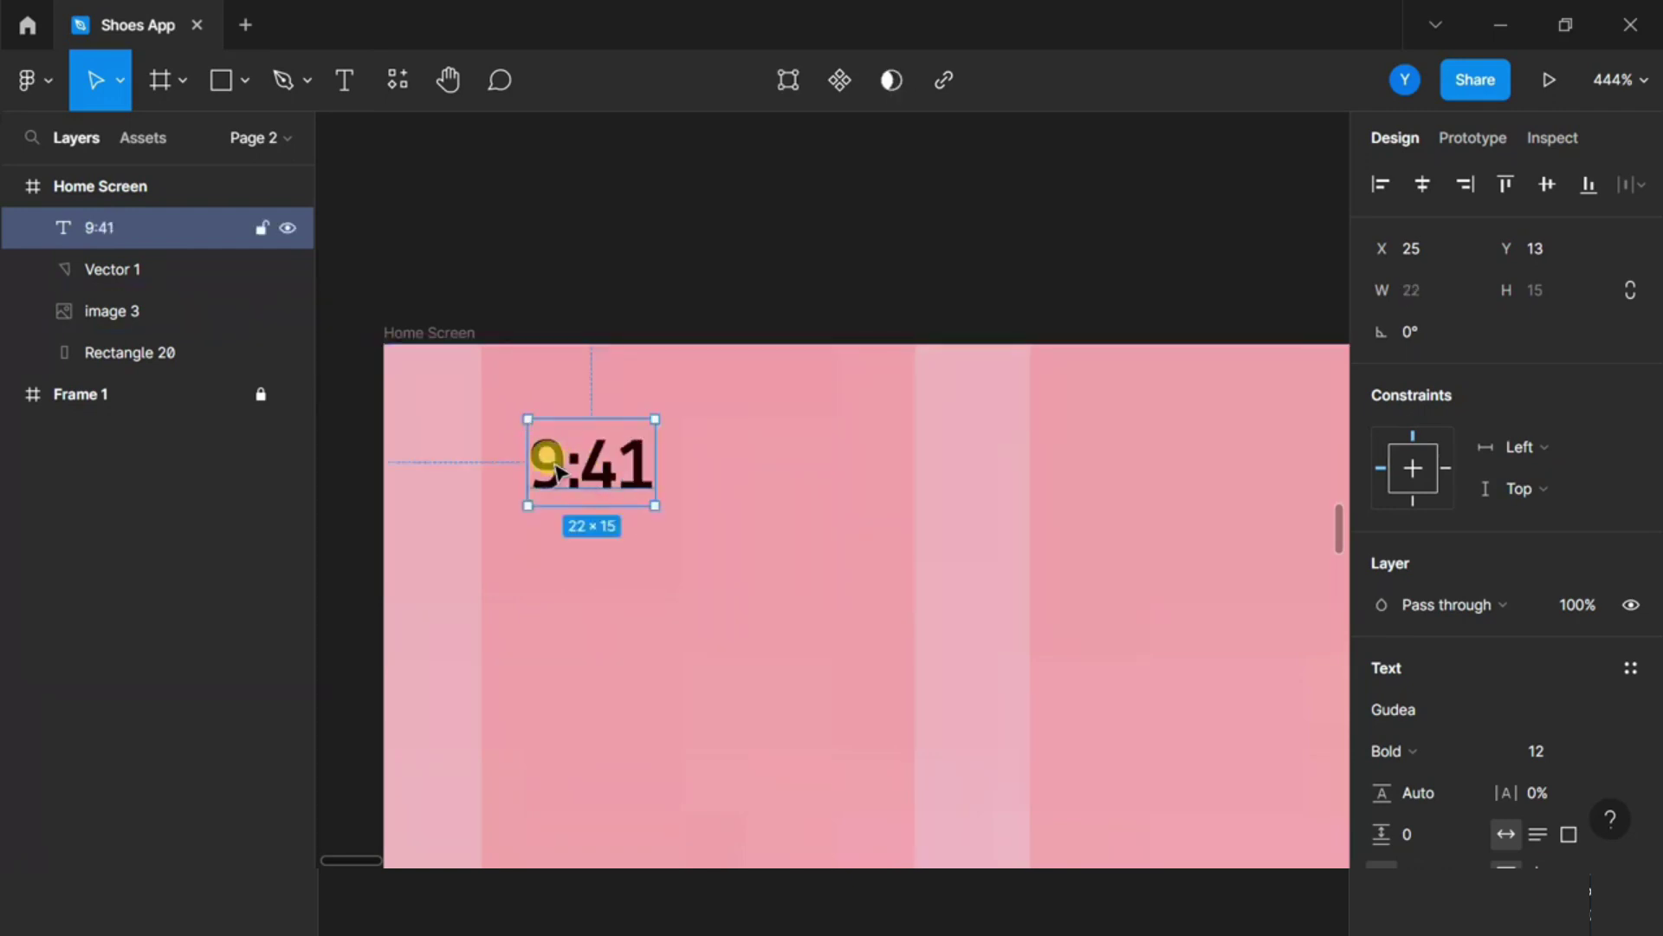
{"action": "key", "text": "Left"}
{"action": "key", "text": "Left"}
{"action": "key", "text": "Left"}
{"action": "key", "text": "Left"}
{"action": "key", "text": "Left"}
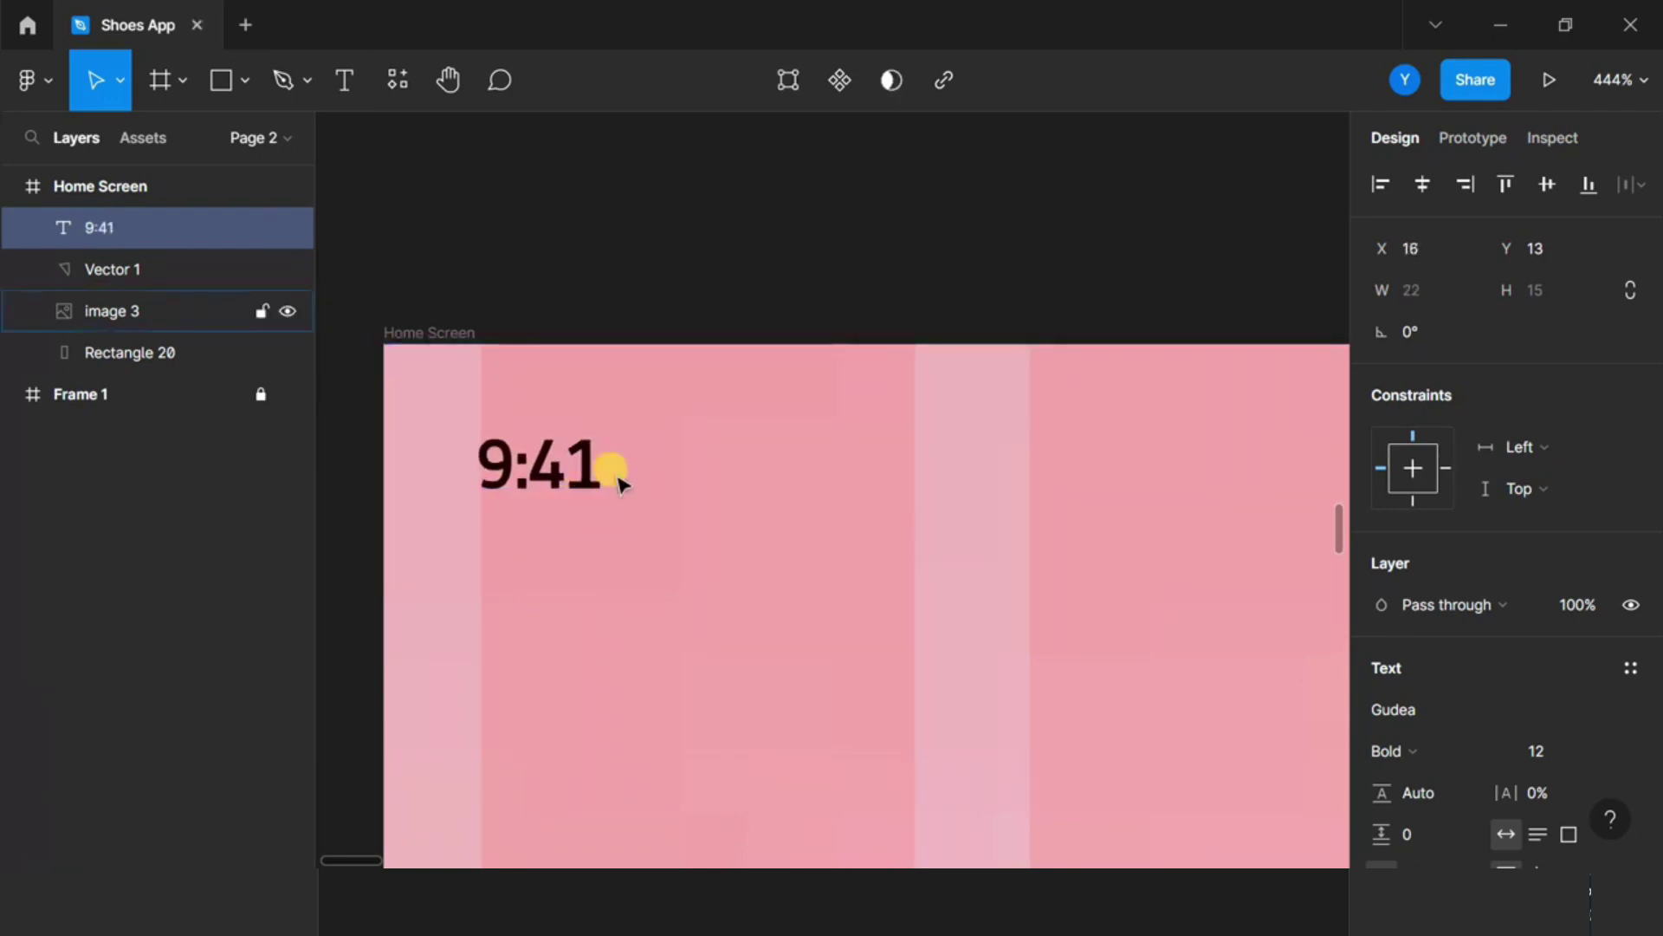
{"action": "double_click", "coordinate": [485, 375]}
{"action": "scroll", "coordinate": [1473, 684], "scroll_direction": "down", "scroll_amount": 5}
{"action": "left_click", "coordinate": [1428, 582]}
{"action": "type", "text": "fff"}
{"action": "key", "text": "Return"}
{"action": "key", "text": "Escape"}
{"action": "key", "text": "Escape"}
Step: Move the Group 10 signal, Wi-Fi and battery icons into Home Screen and scale them down
{"action": "scroll", "coordinate": [486, 546], "scroll_direction": "down", "scroll_amount": 5, "text": "ctrl"}
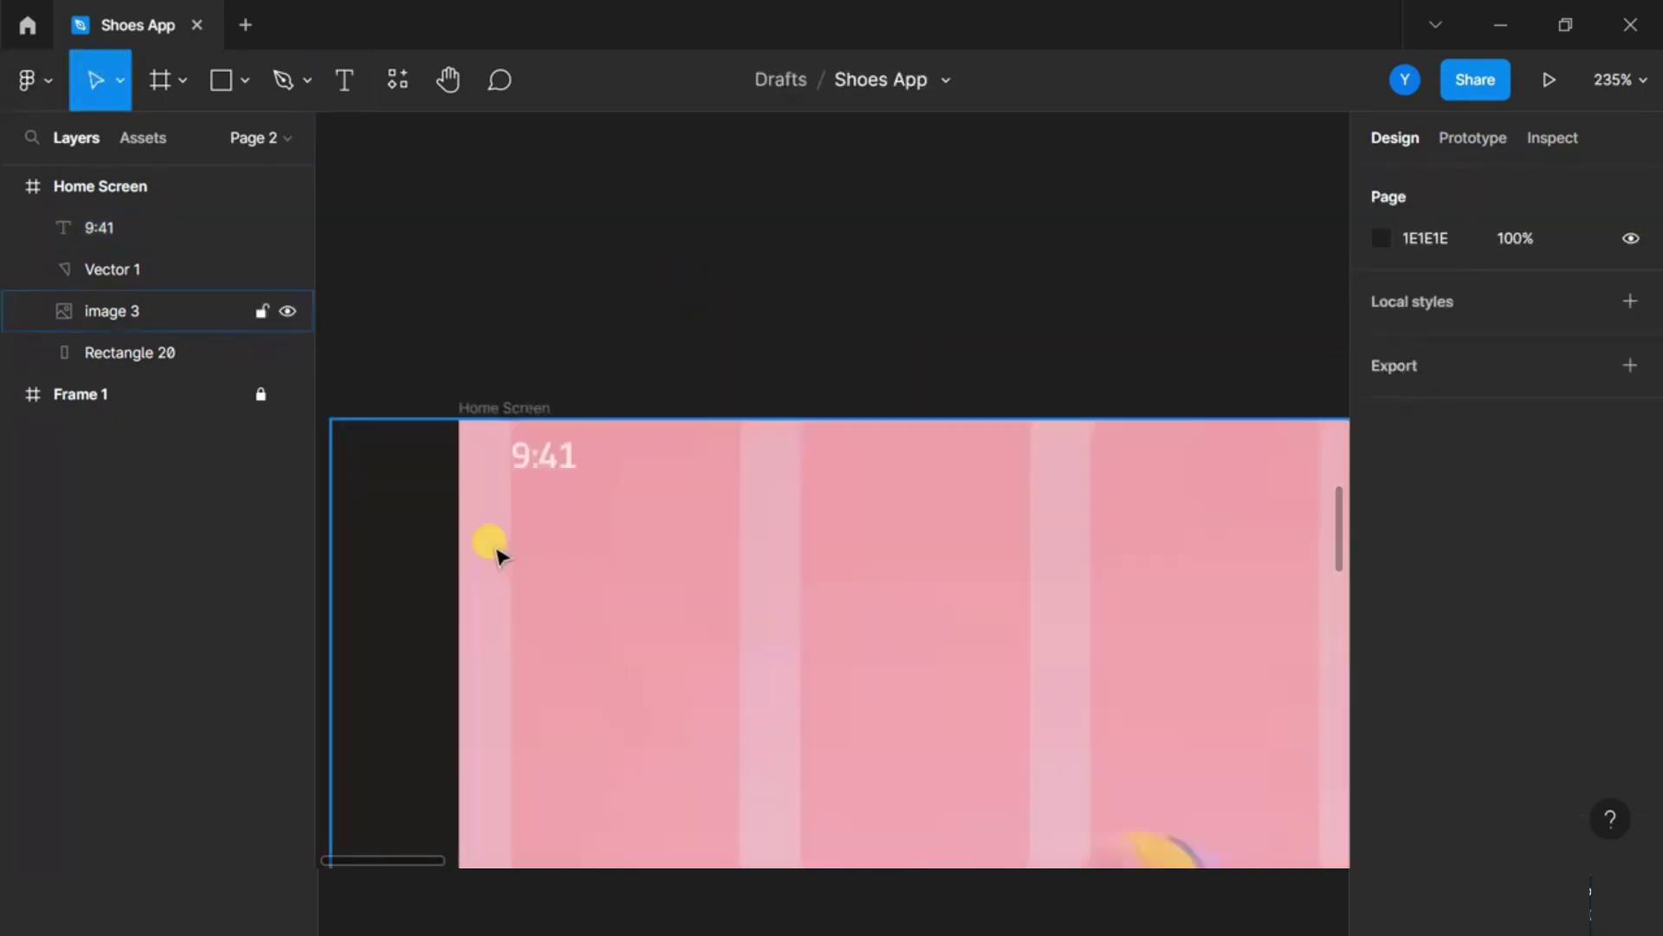
{"action": "scroll", "coordinate": [870, 589], "scroll_direction": "down", "scroll_amount": 5}
{"action": "scroll", "coordinate": [1102, 371], "scroll_direction": "up", "scroll_amount": 1}
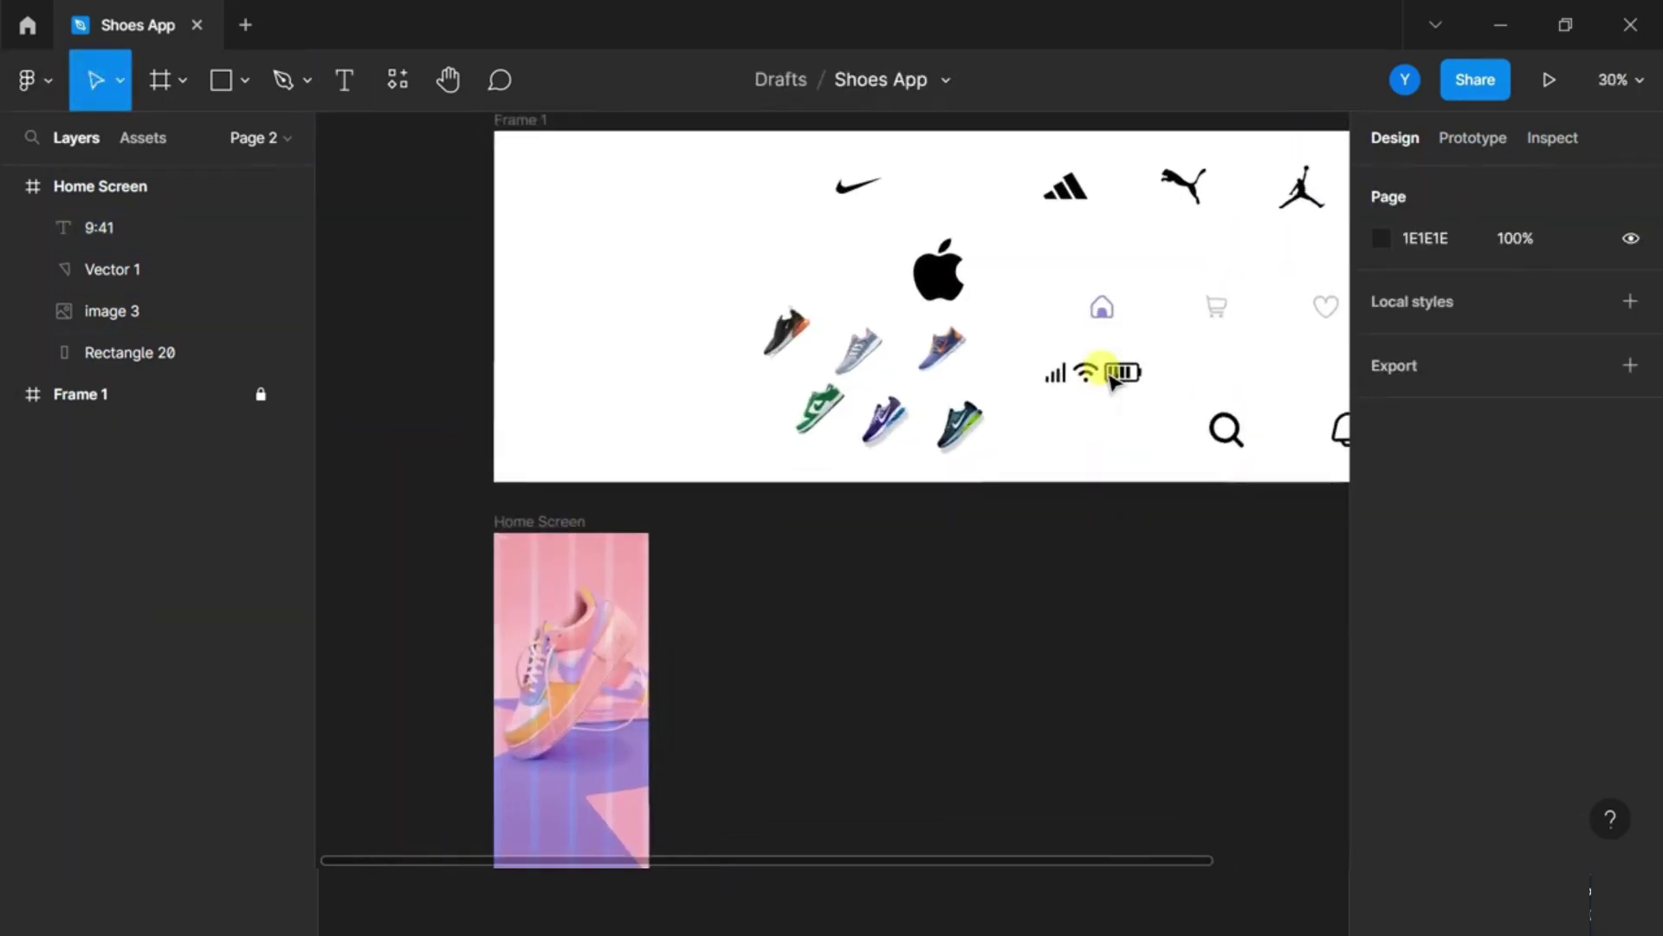
{"action": "left_click", "coordinate": [11, 395]}
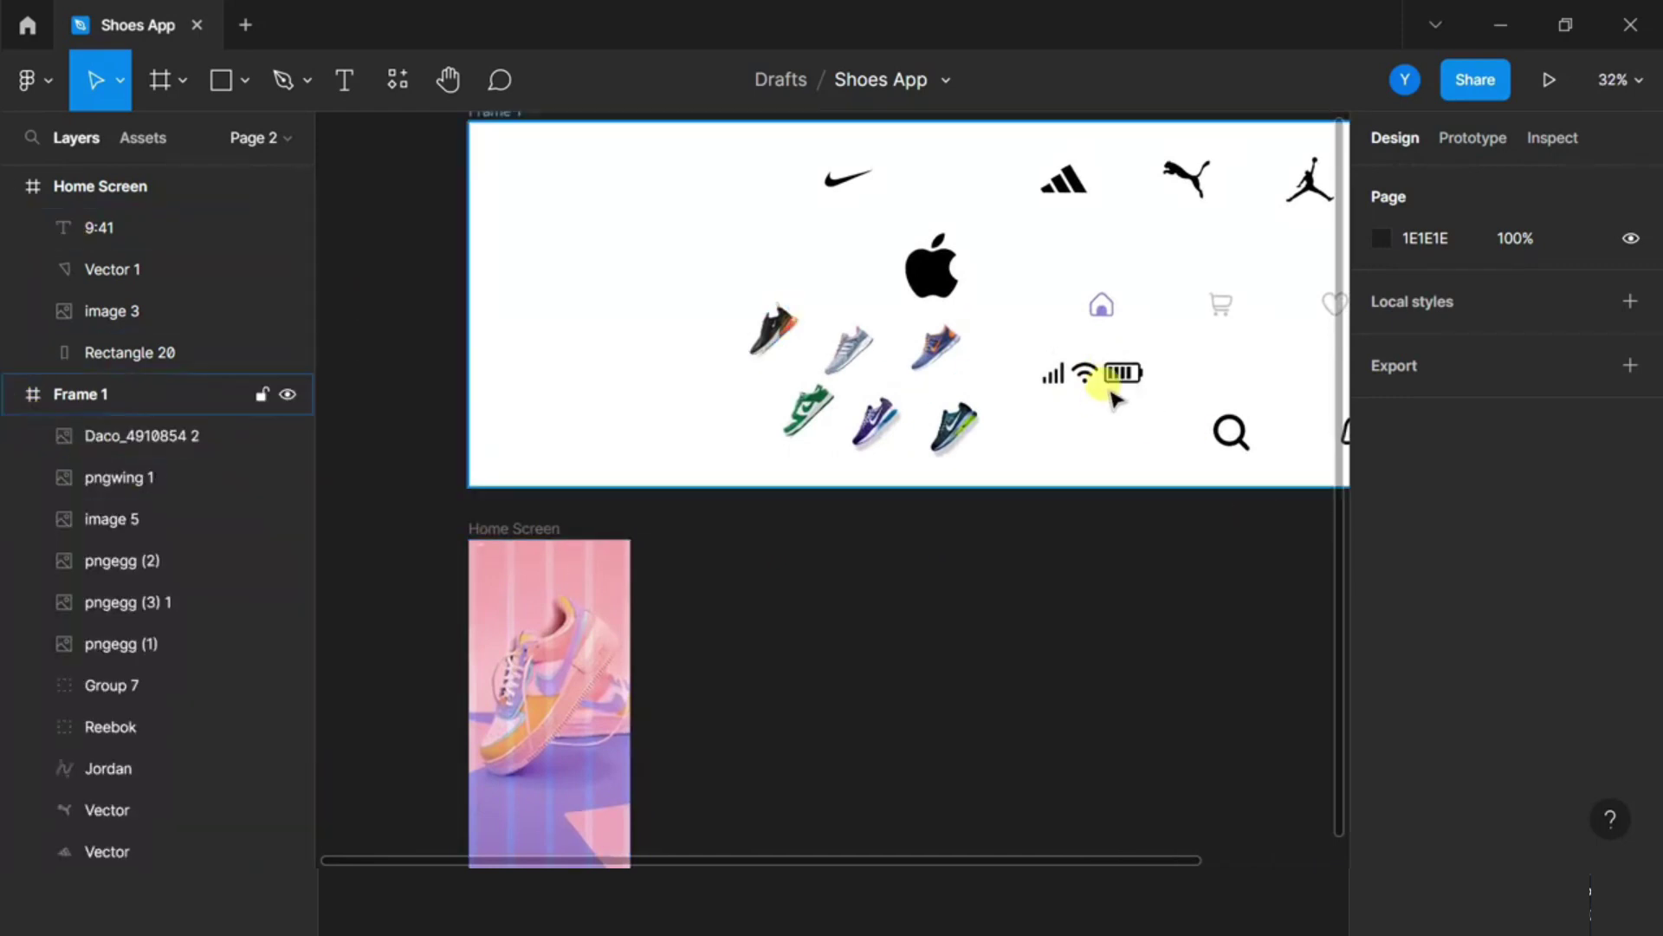
{"action": "left_click", "coordinate": [1117, 374]}
{"action": "mouse_move", "coordinate": [1117, 375]}
{"action": "left_mouse_down"}
{"action": "mouse_move", "coordinate": [557, 549]}
{"action": "mouse_move", "coordinate": [652, 561]}
{"action": "left_mouse_up"}
{"action": "scroll", "coordinate": [557, 550], "scroll_direction": "up", "scroll_amount": 8, "text": "ctrl"}
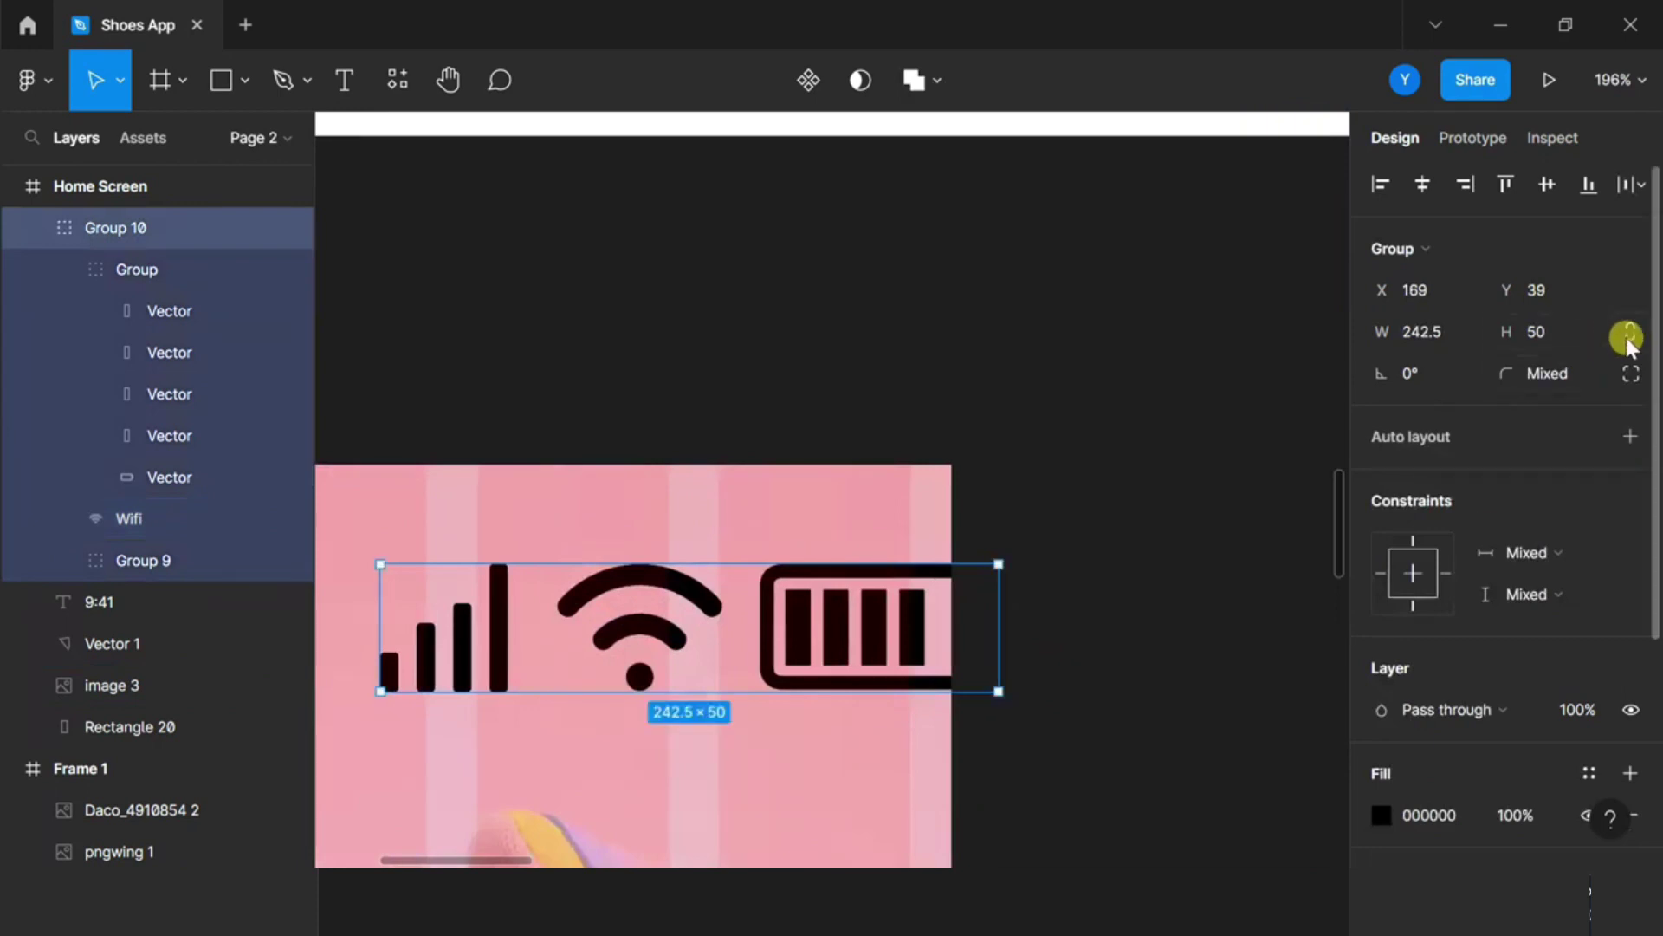
{"action": "left_click_drag", "start_coordinate": [1570, 334], "coordinate": [501, 611]}
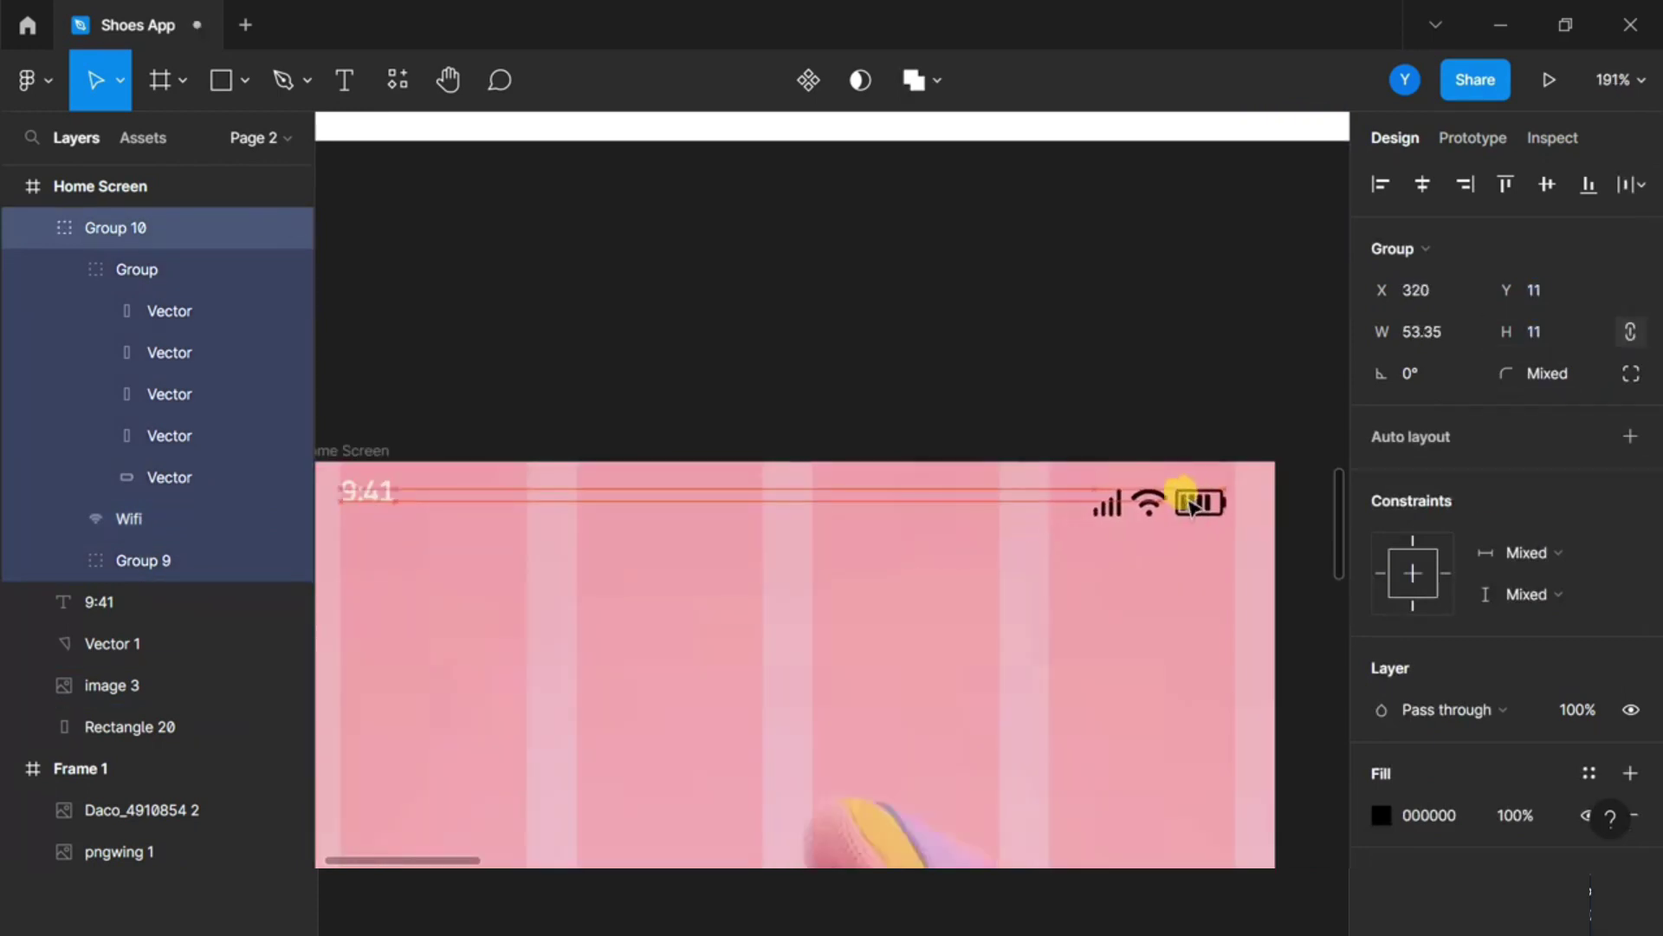
Step: Give the status icon group a white FFFFFF fill
{"action": "double_click", "coordinate": [1200, 504]}
{"action": "left_click", "coordinate": [65, 216]}
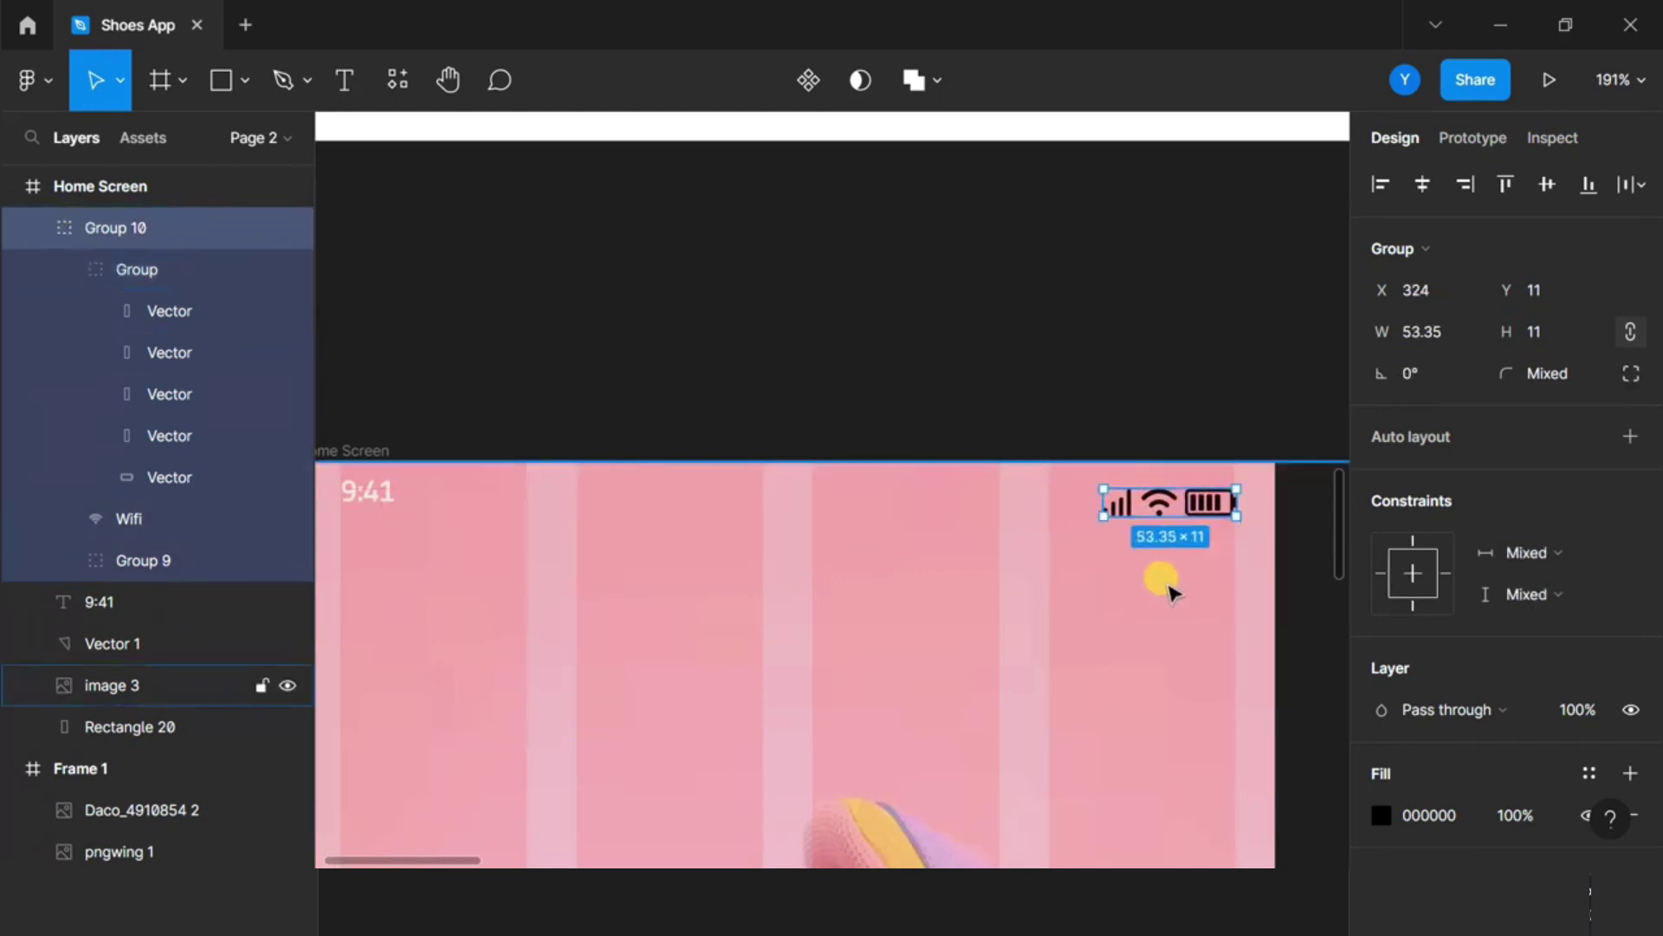
{"action": "type", "text": "FFFFFF"}
{"action": "key", "text": "Return"}
{"action": "left_click", "coordinate": [954, 260]}
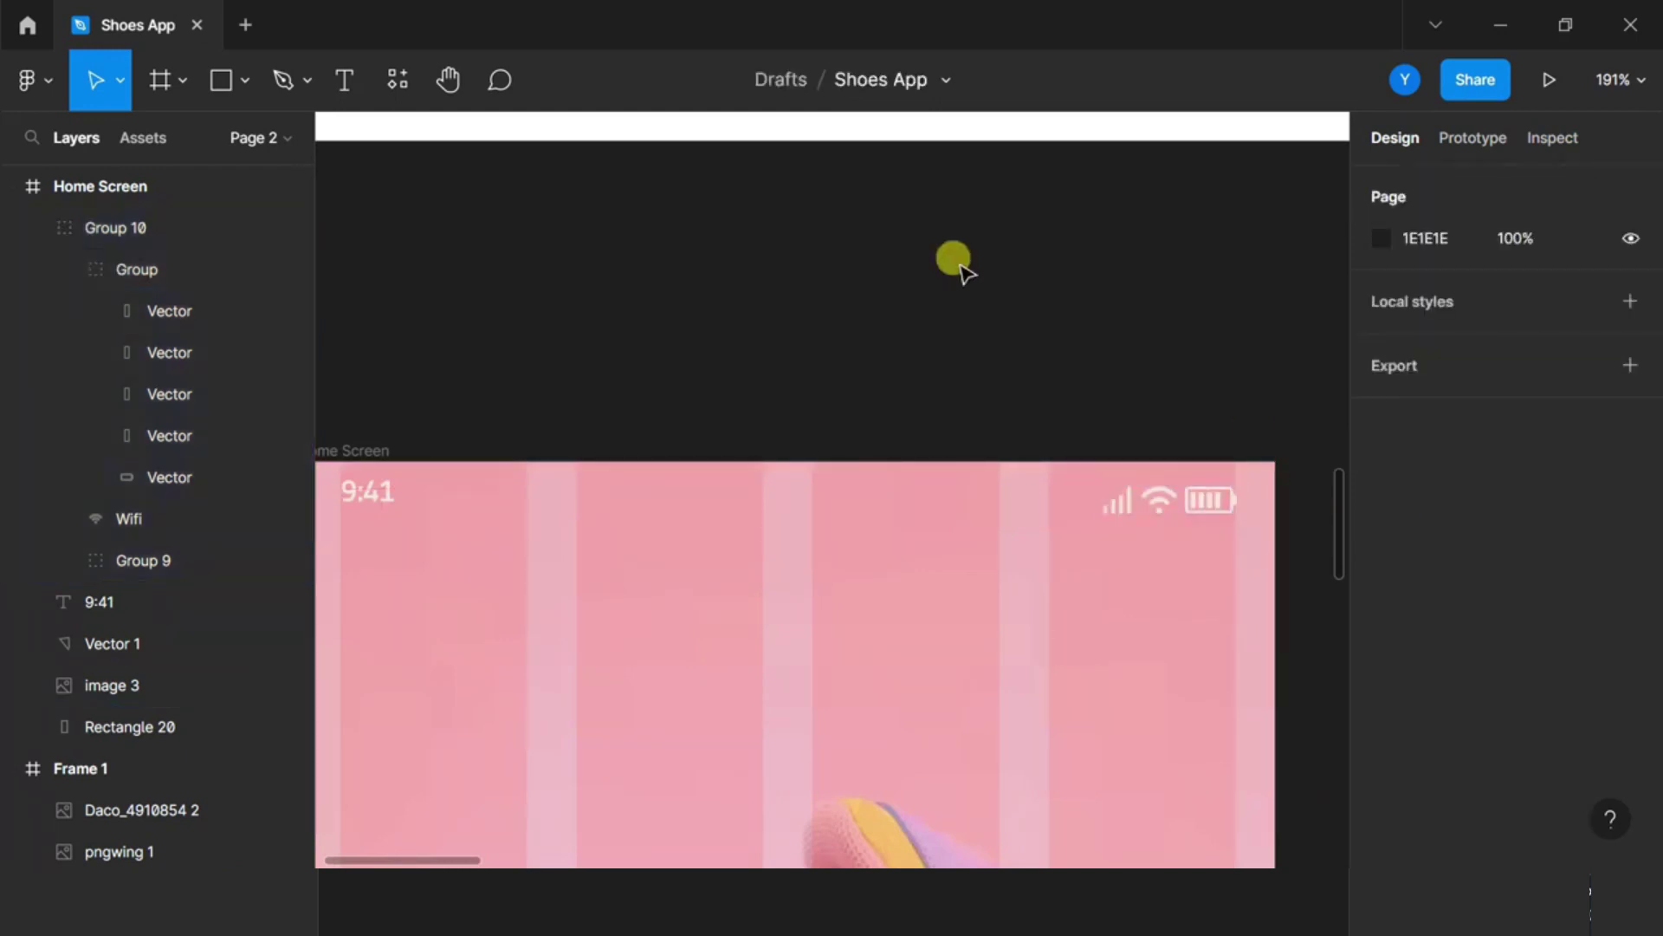
Step: Hide Home Screen's layout grid and collapse Frame 1's layers
{"action": "key", "text": "shift+1"}
{"action": "left_click", "coordinate": [75, 191]}
{"action": "left_click", "coordinate": [1591, 584]}
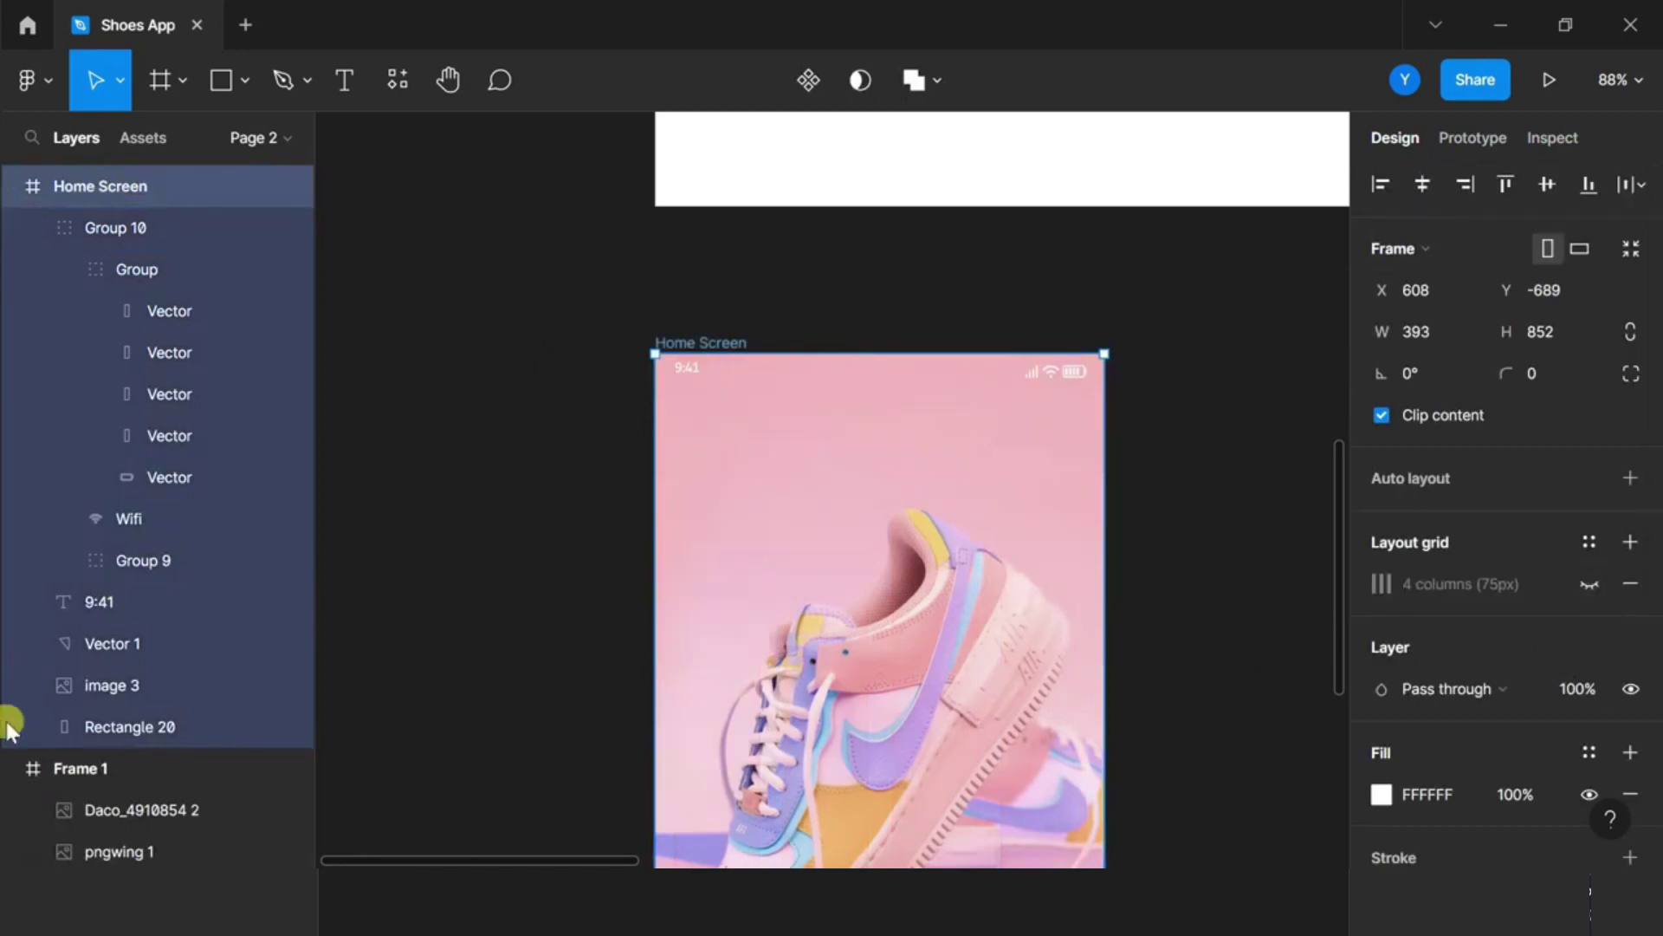
{"action": "left_click", "coordinate": [12, 769]}
Step: Add a 'Shoes' text layer on the purple area of Home Screen
{"action": "left_click", "coordinate": [460, 330]}
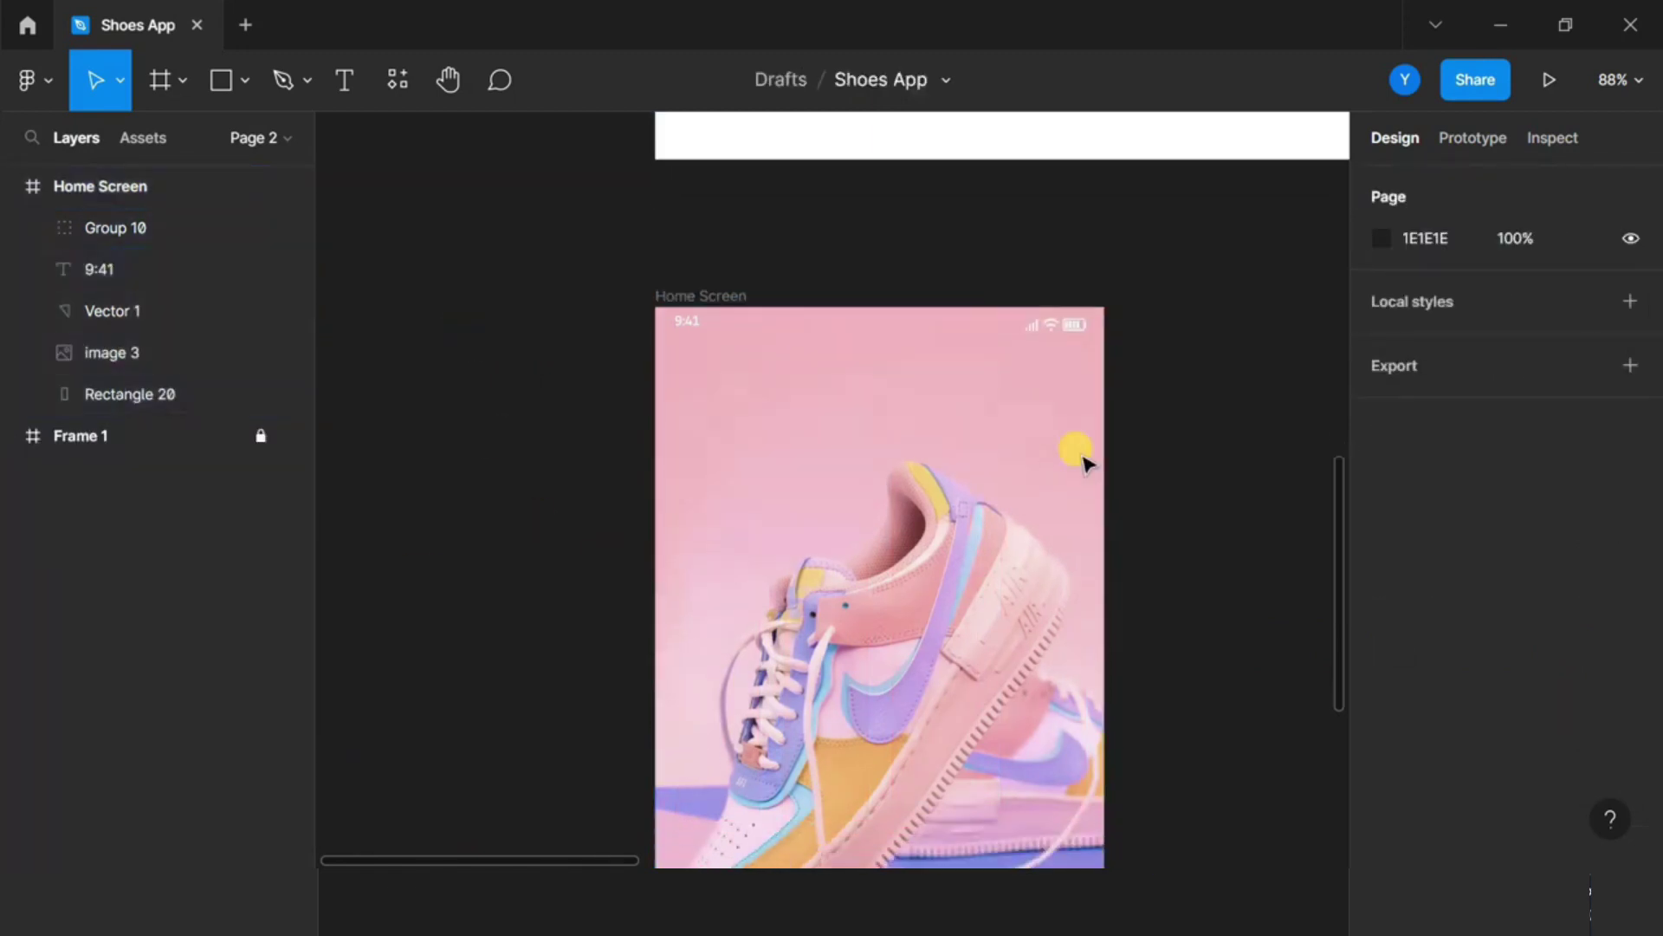
{"action": "scroll", "coordinate": [1077, 449], "scroll_direction": "down", "scroll_amount": 5}
{"action": "key", "text": "t"}
{"action": "scroll", "coordinate": [996, 555], "scroll_direction": "up", "scroll_amount": 1}
{"action": "scroll", "coordinate": [1016, 529], "scroll_direction": "up", "scroll_amount": 4}
{"action": "scroll", "coordinate": [728, 364], "scroll_direction": "down", "scroll_amount": 6}
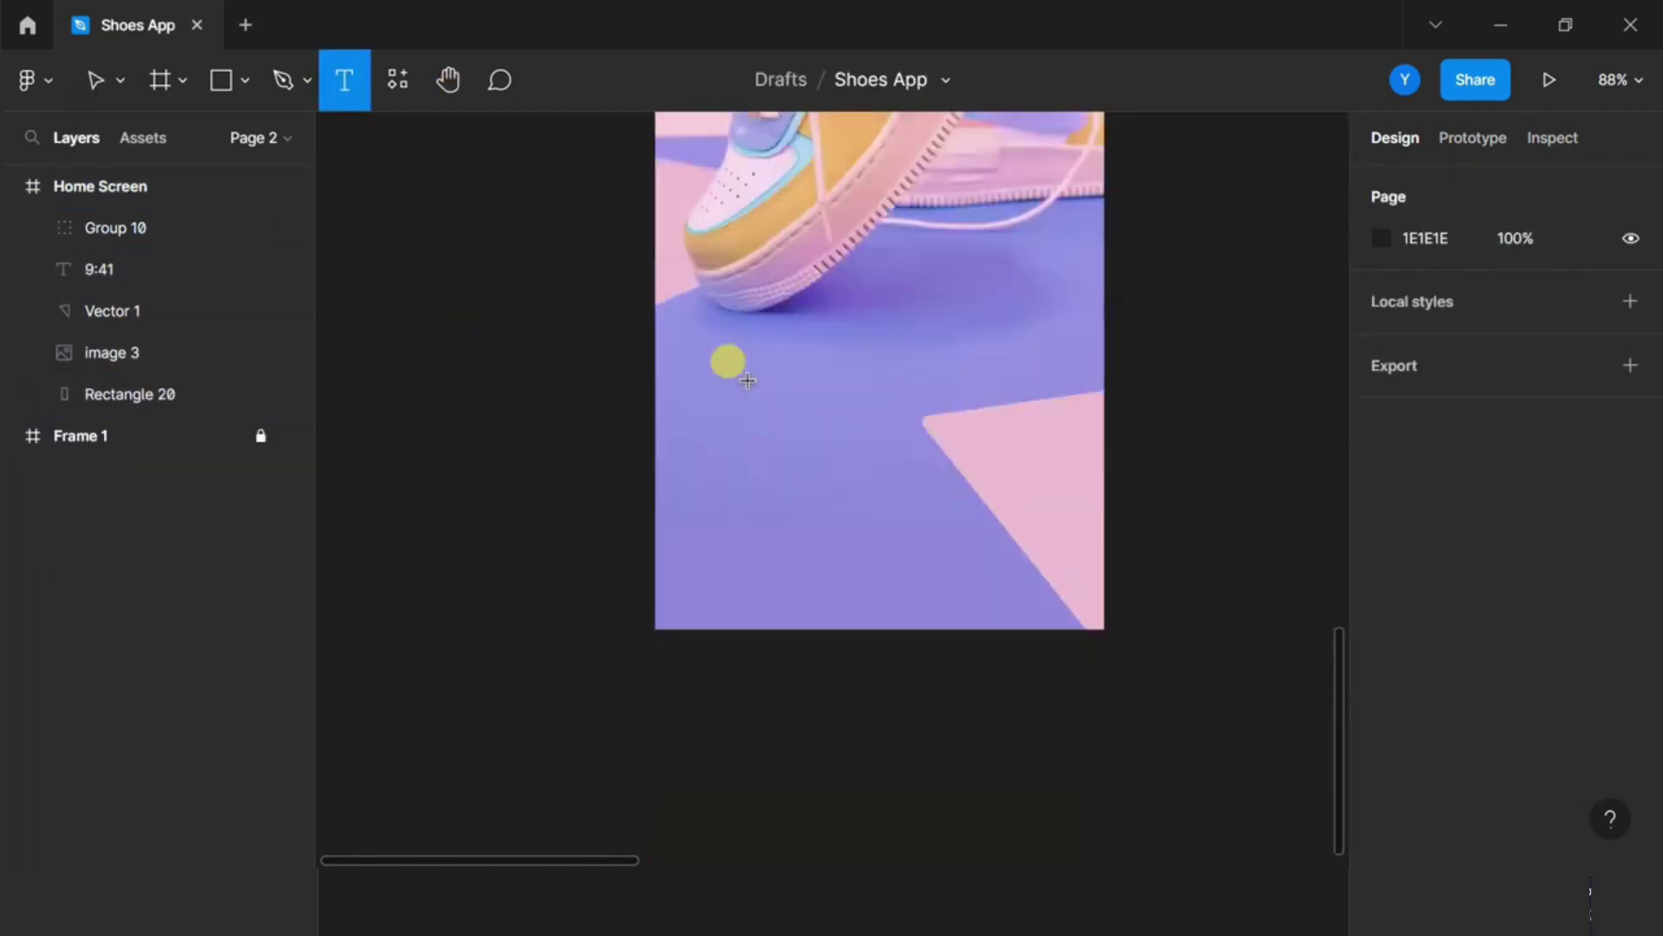
{"action": "scroll", "coordinate": [631, 360], "scroll_direction": "up", "scroll_amount": 5}
{"action": "left_click", "coordinate": [653, 382]}
{"action": "type", "text": "Shoes"}
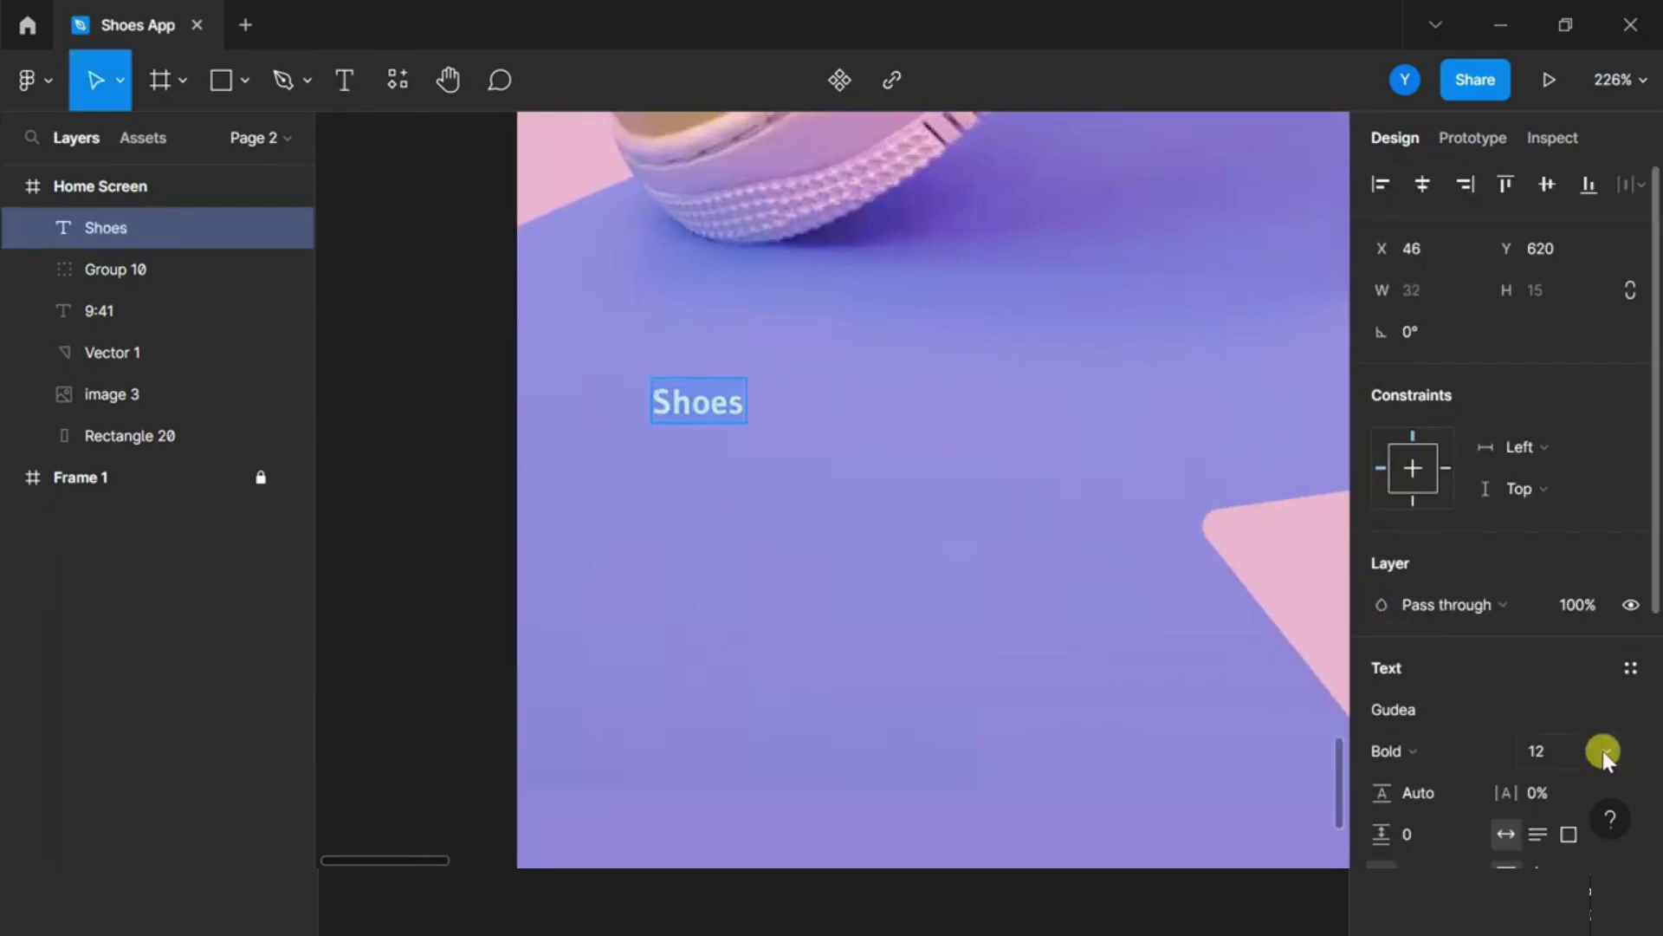
Step: Set the Shoes heading to Inter Bold 40 and move it toward the left edge
{"action": "left_click", "coordinate": [1603, 750]}
{"action": "left_click", "coordinate": [1585, 706]}
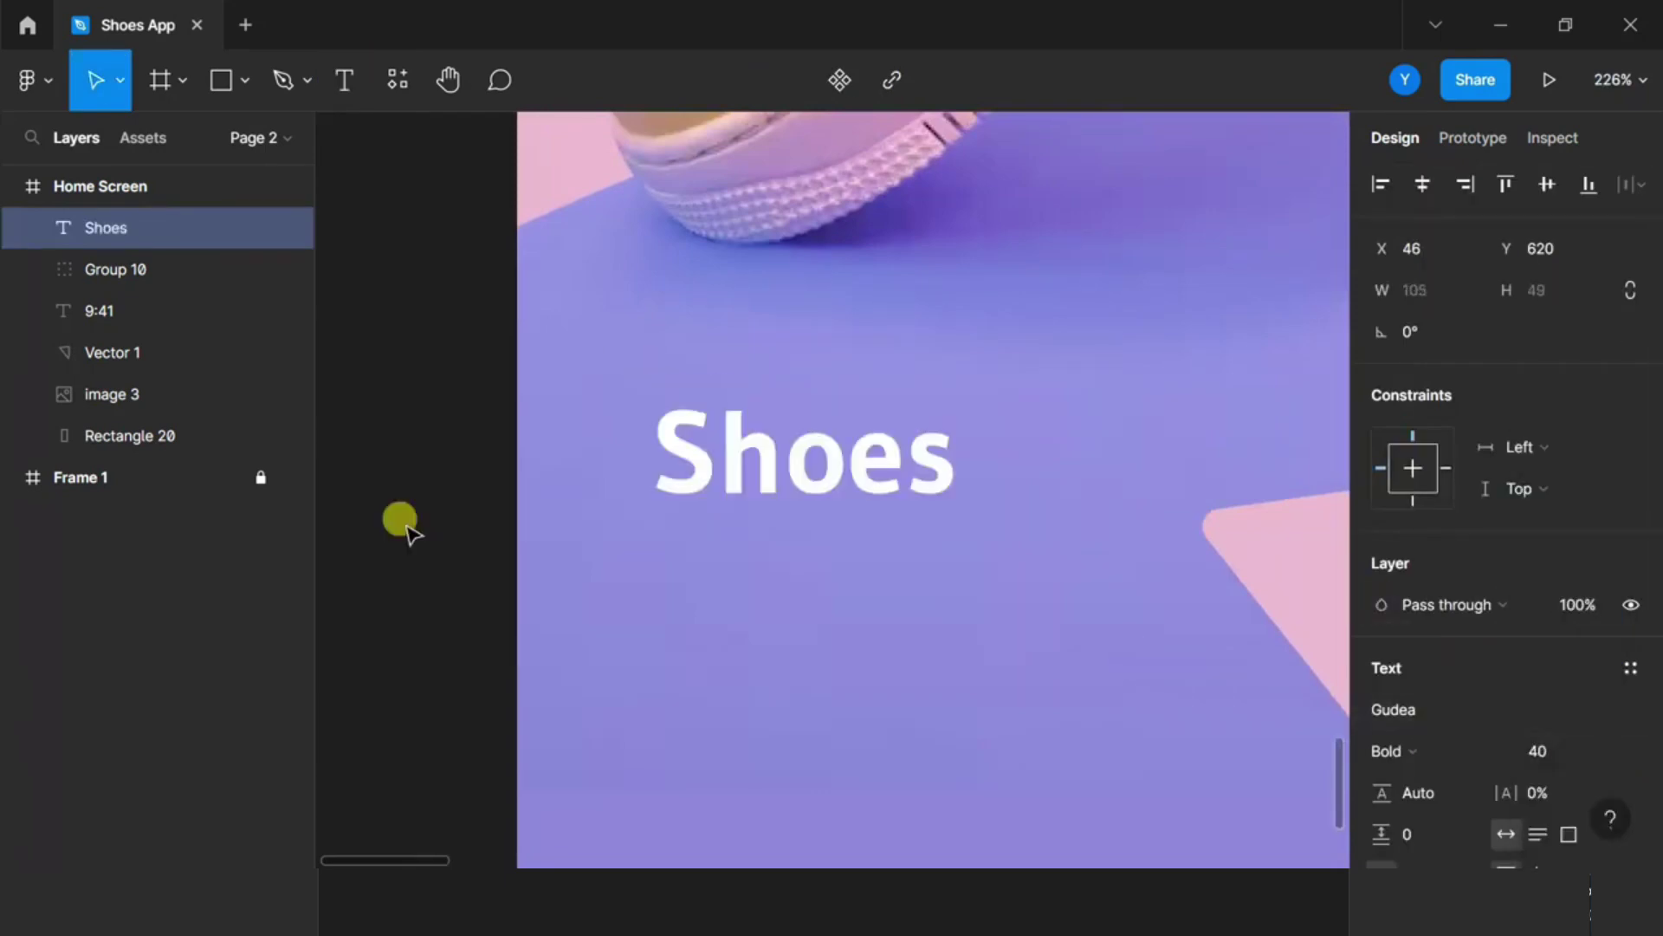
{"action": "left_click", "coordinate": [1432, 708]}
{"action": "type", "text": "ter"}
{"action": "key", "text": "Return"}
{"action": "mouse_move", "coordinate": [774, 435]}
{"action": "left_mouse_down"}
{"action": "mouse_move", "coordinate": [762, 420]}
{"action": "mouse_move", "coordinate": [843, 451]}
{"action": "left_mouse_up"}
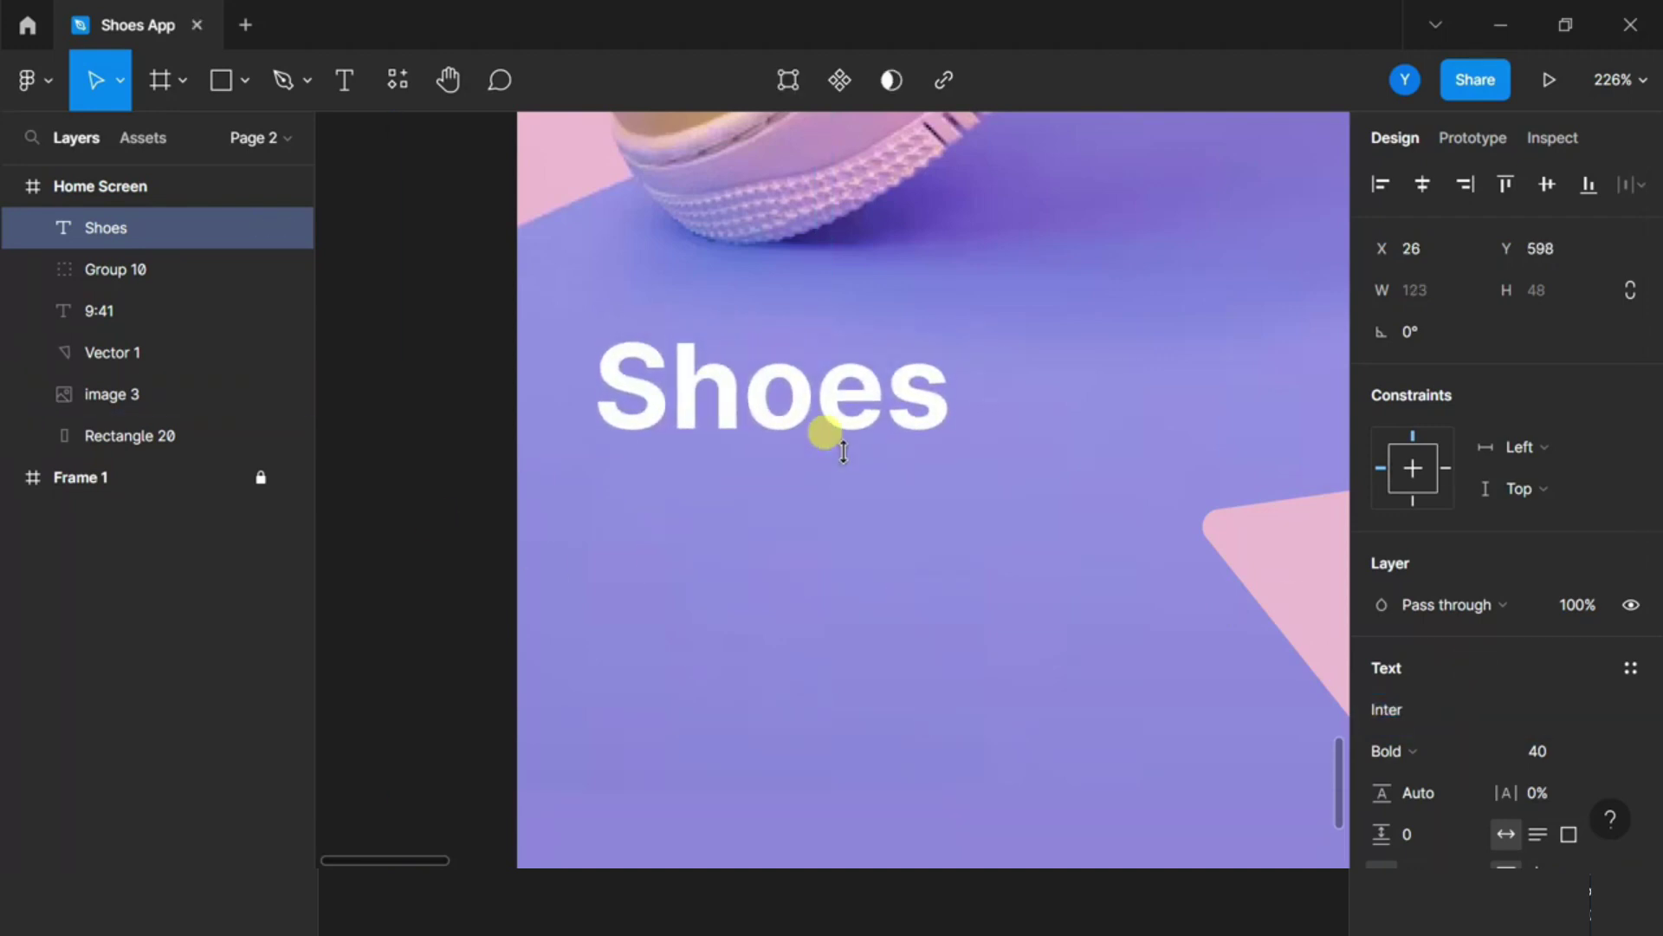
{"action": "mouse_move", "coordinate": [791, 382]}
{"action": "left_mouse_down"}
{"action": "mouse_move", "coordinate": [739, 382]}
{"action": "mouse_move", "coordinate": [758, 408]}
{"action": "left_mouse_up"}
Step: Add a 'With you anytime' tagline below Shoes in Inter Medium 20
{"action": "key", "text": "Return"}
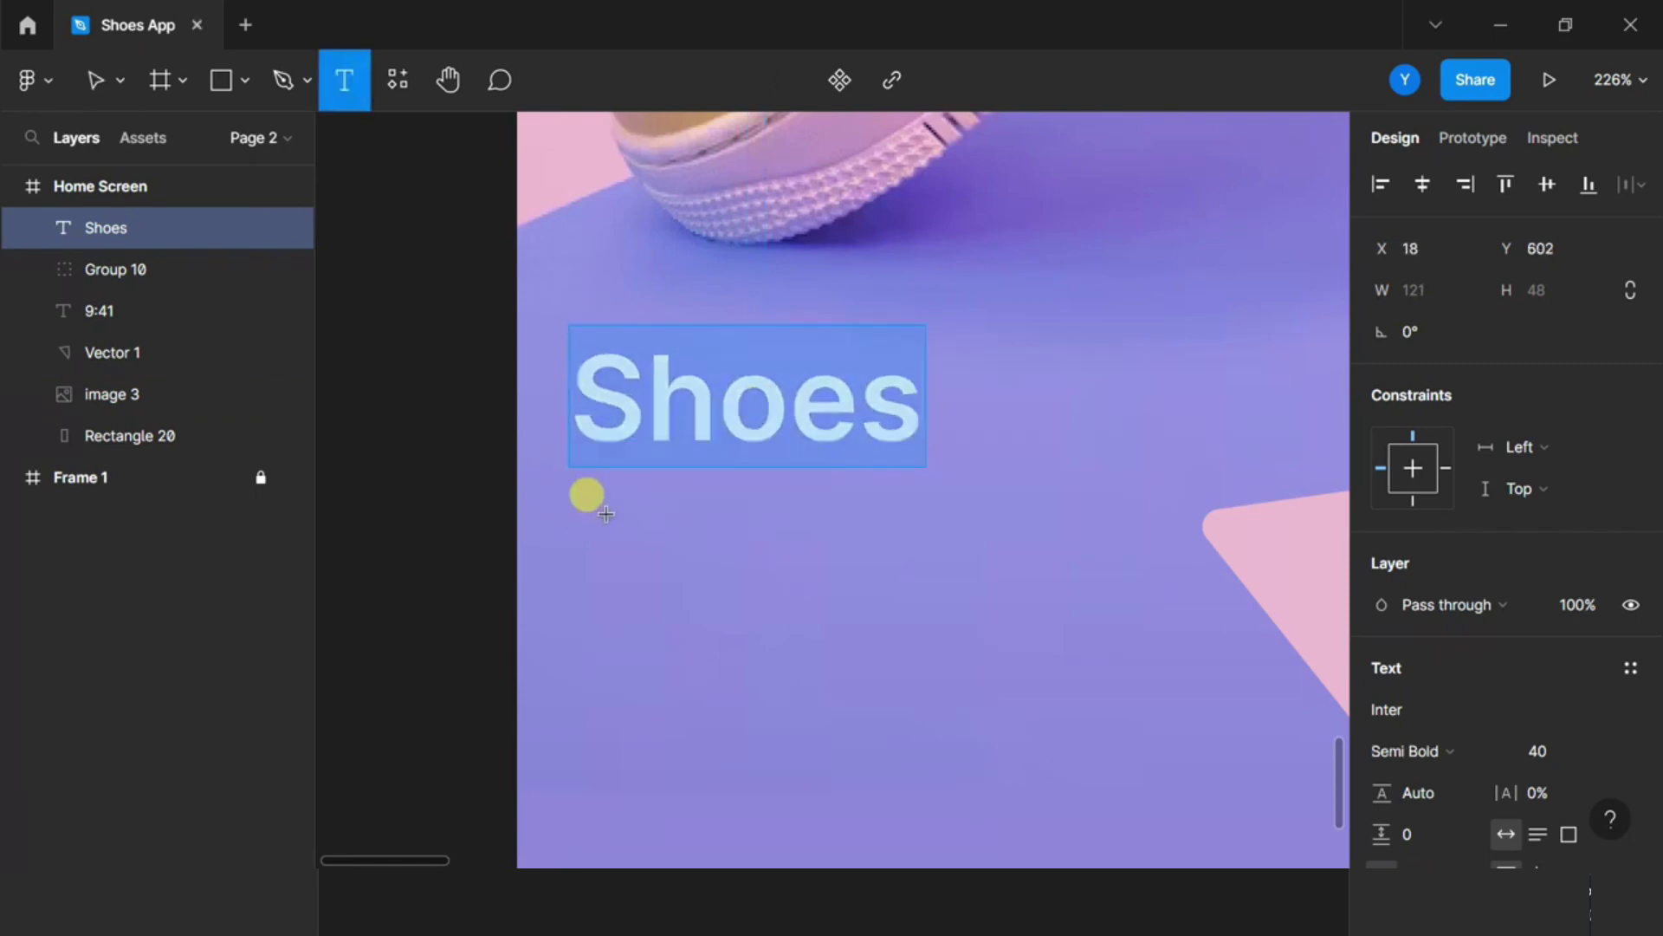
{"action": "left_click", "coordinate": [606, 513]}
{"action": "type", "text": "ith yo"}
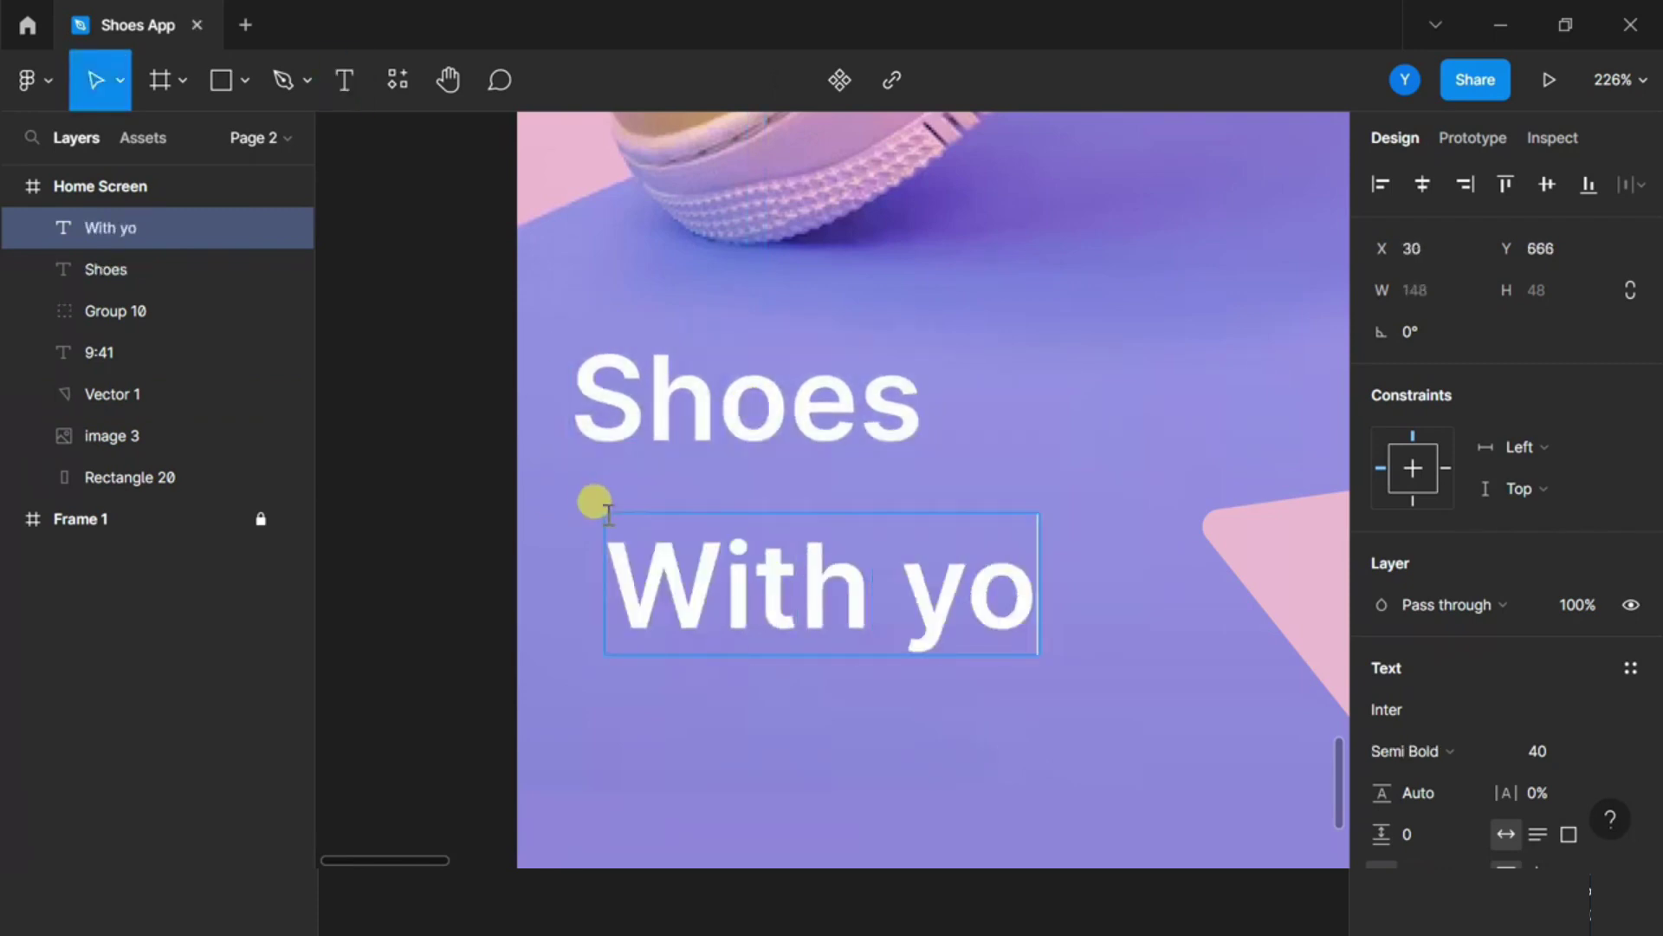
{"action": "key", "text": "ctrl+a"}
{"action": "left_click", "coordinate": [1550, 750]}
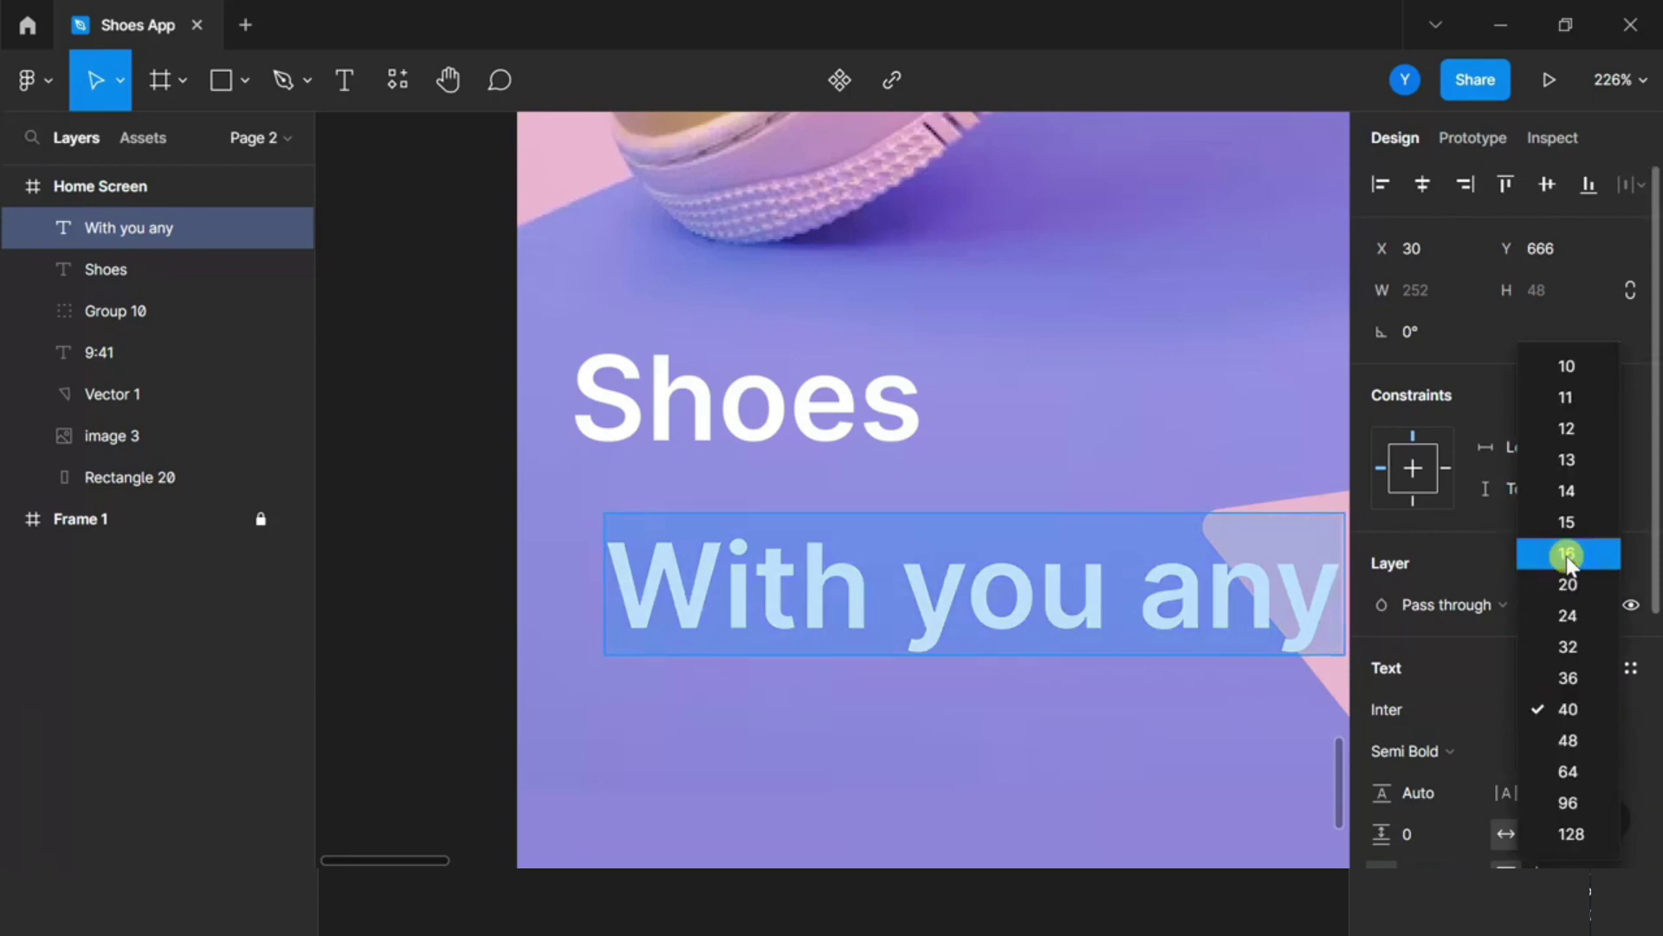
{"action": "left_click", "coordinate": [1566, 554]}
{"action": "type", "text": "e"}
{"action": "key", "text": "ctrl+a"}
{"action": "left_click", "coordinate": [1407, 750]}
{"action": "left_click", "coordinate": [1469, 359]}
{"action": "key", "text": "Escape"}
Step: Show the column grid and align the tagline under the Shoes heading
{"action": "key", "text": "shift+Up"}
{"action": "key", "text": "shift+Up"}
{"action": "key", "text": "Up"}
{"action": "key", "text": "Up"}
{"action": "key", "text": "Up"}
{"action": "key", "text": "Left"}
{"action": "key", "text": "Left"}
{"action": "key", "text": "Left"}
{"action": "key", "text": "Left"}
{"action": "key", "text": "Left"}
{"action": "key", "text": "Left"}
{"action": "left_click", "coordinate": [168, 185]}
{"action": "left_click", "coordinate": [1590, 582]}
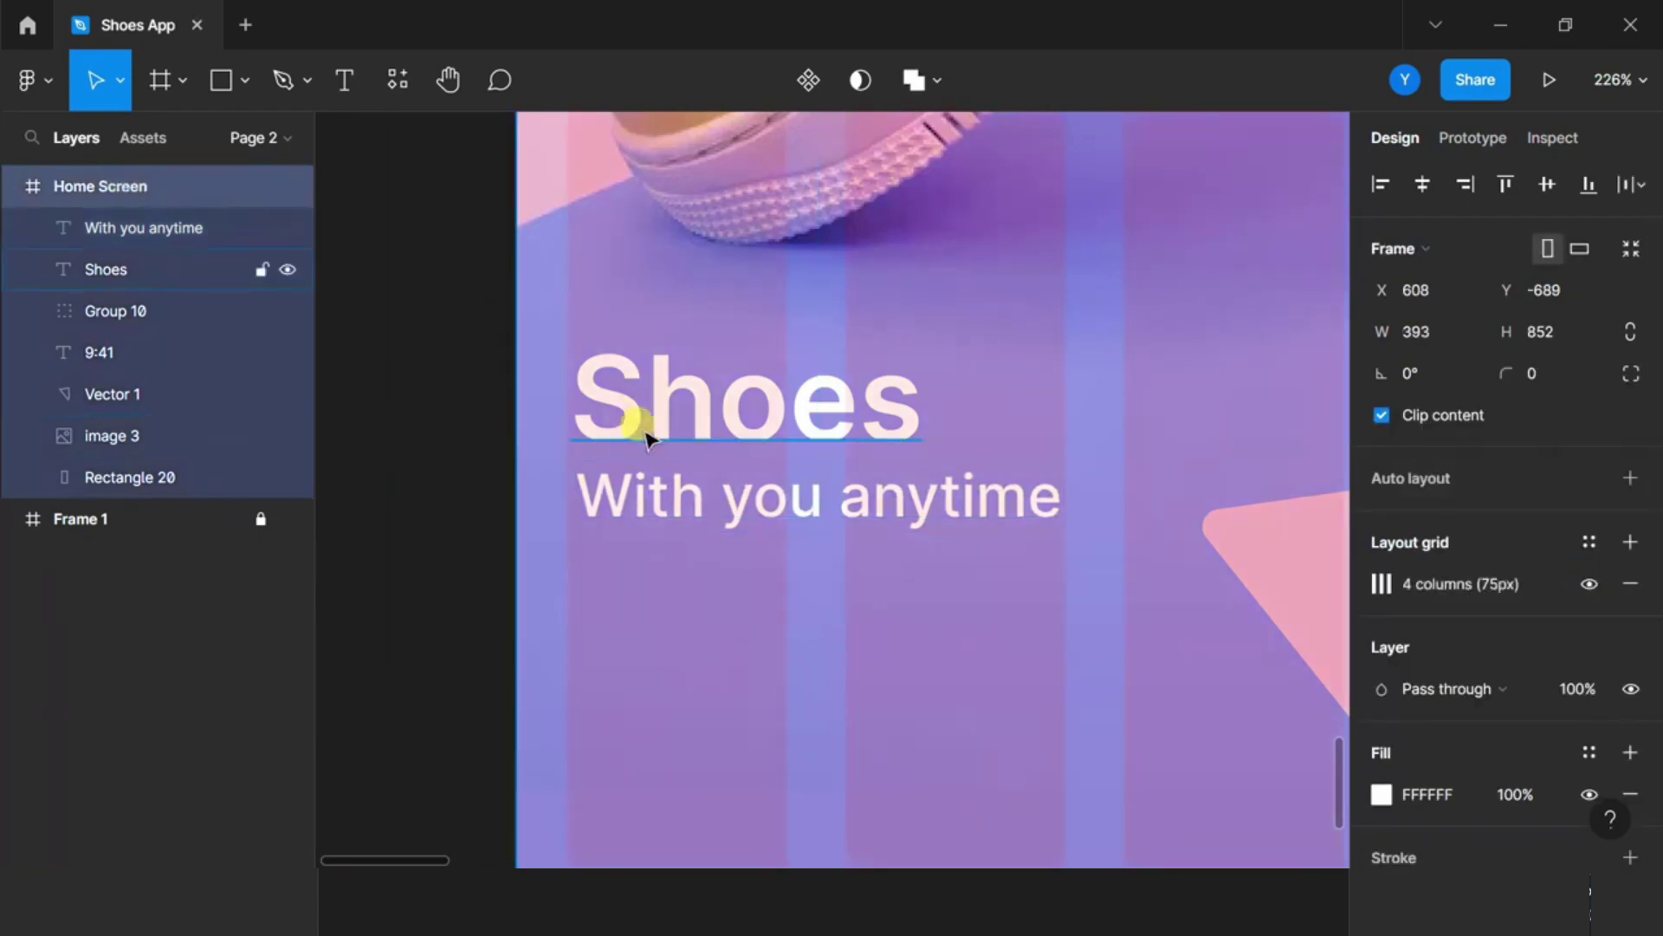
{"action": "left_click_drag", "start_coordinate": [650, 517], "coordinate": [652, 524]}
{"action": "key", "text": "shift+1"}
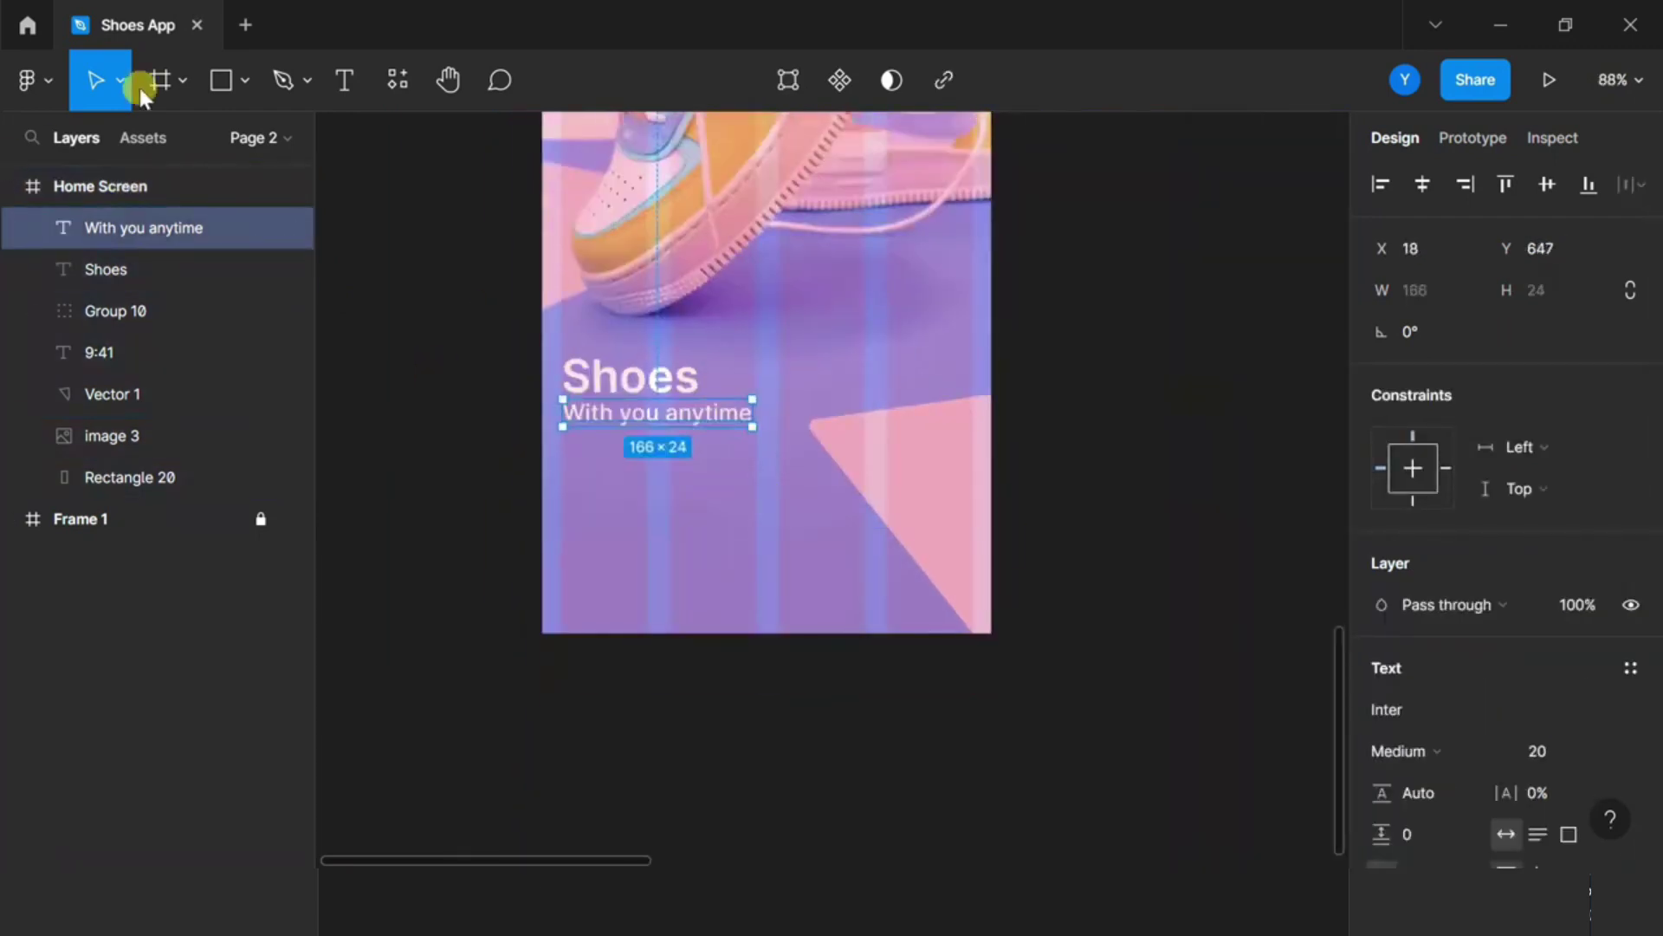
{"action": "left_click", "coordinate": [221, 79]}
{"action": "scroll", "coordinate": [632, 520], "scroll_direction": "up", "scroll_amount": 3}
Step: Draw a 360×50 rectangle and centre it horizontally in the Home Screen frame
{"action": "left_click_drag", "start_coordinate": [482, 448], "coordinate": [881, 526]}
{"action": "type", "text": "360"}
{"action": "left_click", "coordinate": [1556, 292]}
{"action": "type", "text": "50"}
{"action": "key", "text": "Return"}
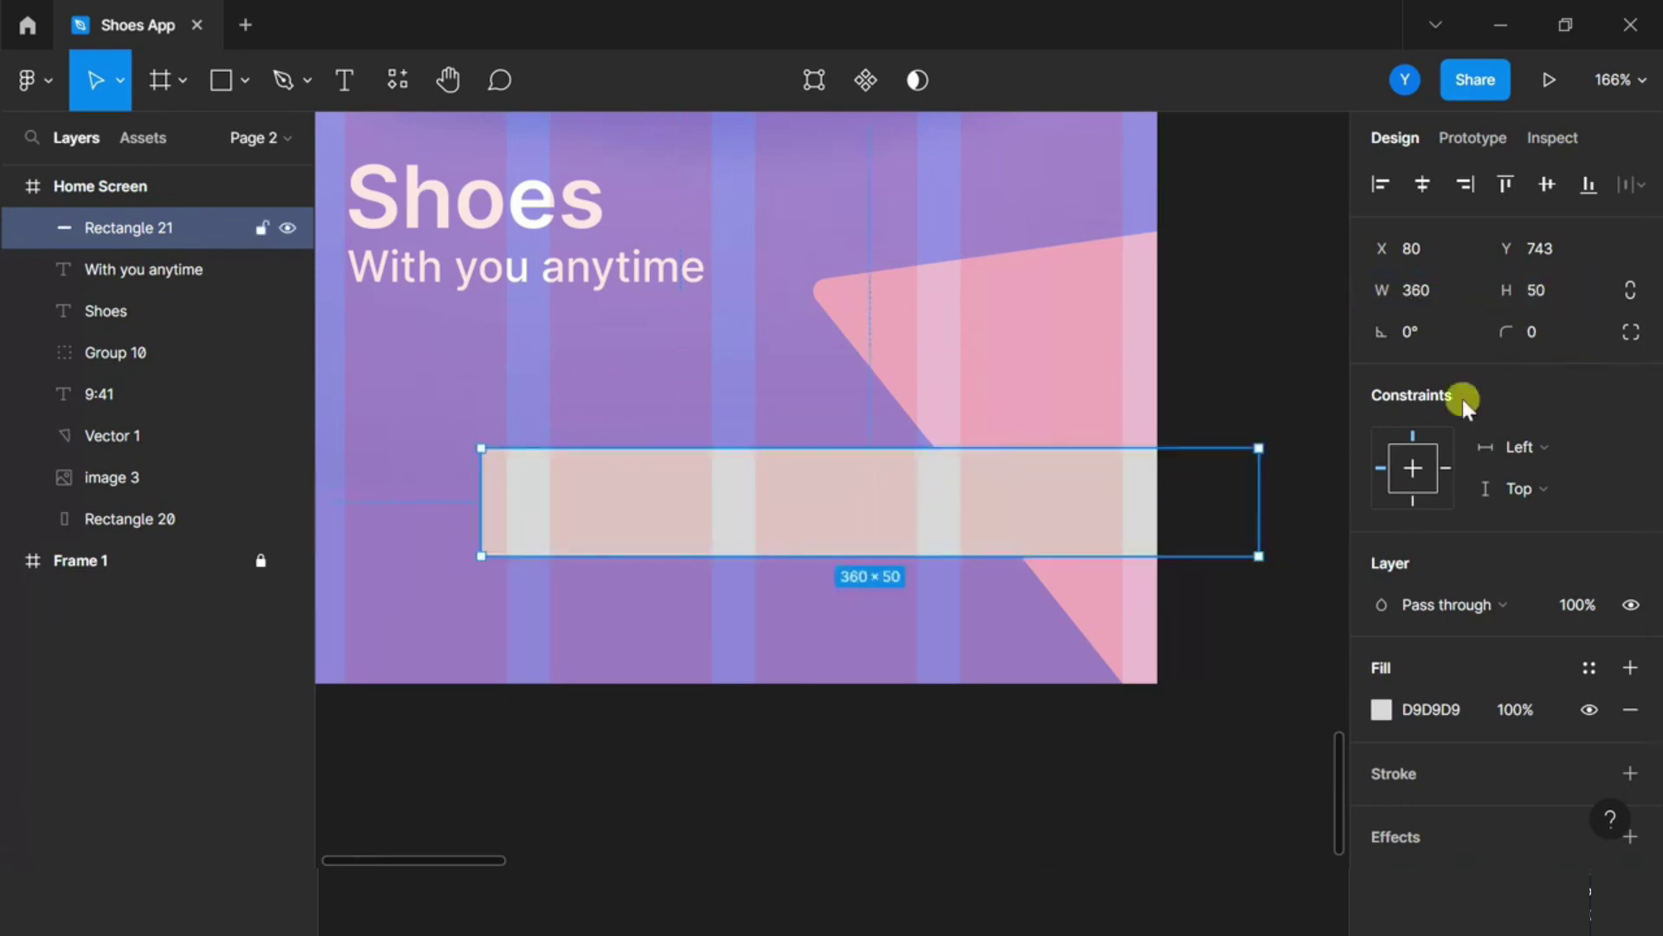
{"action": "left_click", "coordinate": [1425, 184]}
Step: Give the rectangle a 10 corner radius and an orange E8B16B fill
{"action": "left_click", "coordinate": [1542, 330]}
{"action": "type", "text": "7"}
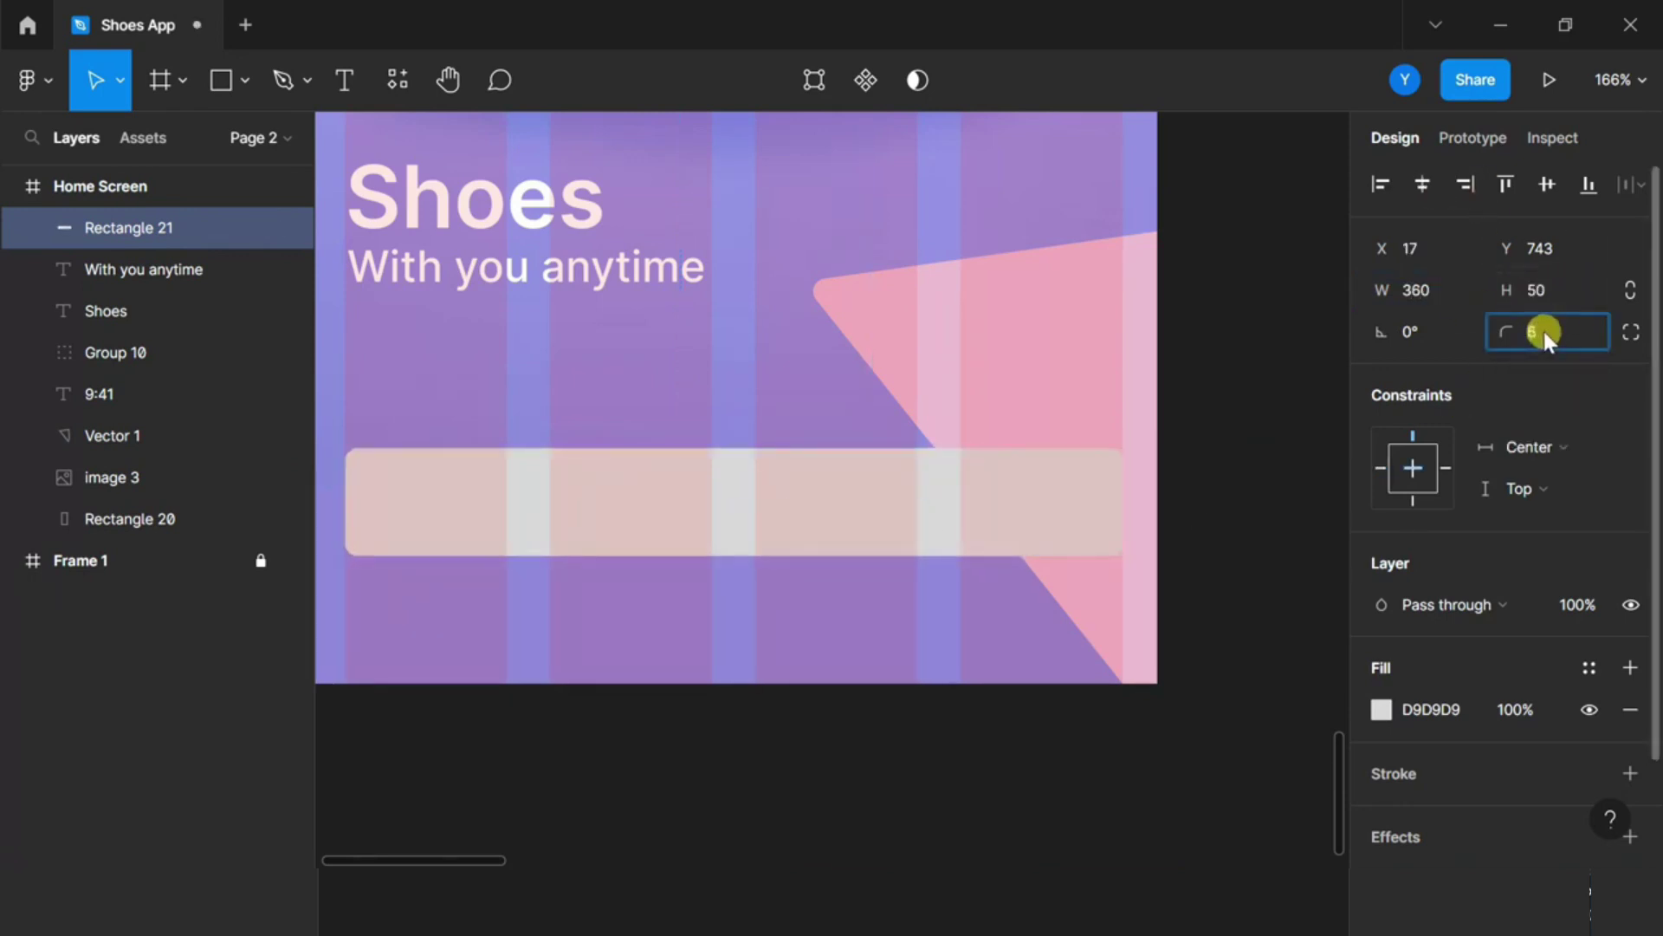
{"action": "key", "text": "Return"}
{"action": "type", "text": "10"}
{"action": "key", "text": "Return"}
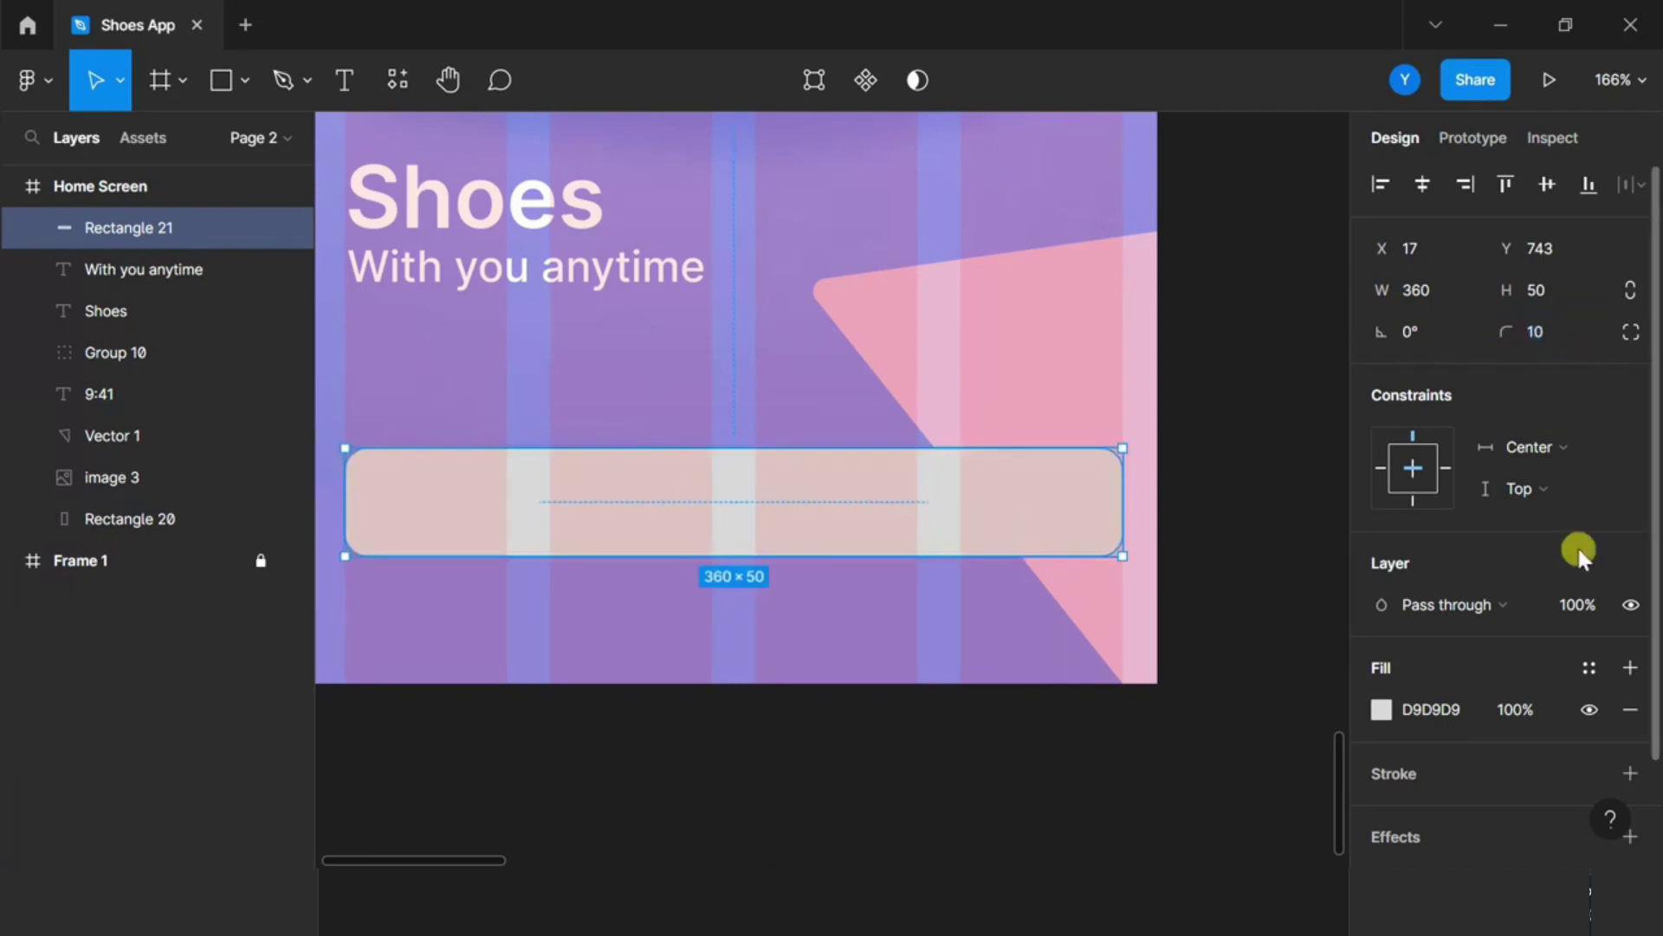
{"action": "left_click", "coordinate": [1382, 710]}
{"action": "left_click", "coordinate": [1210, 753]}
{"action": "left_click", "coordinate": [1324, 195]}
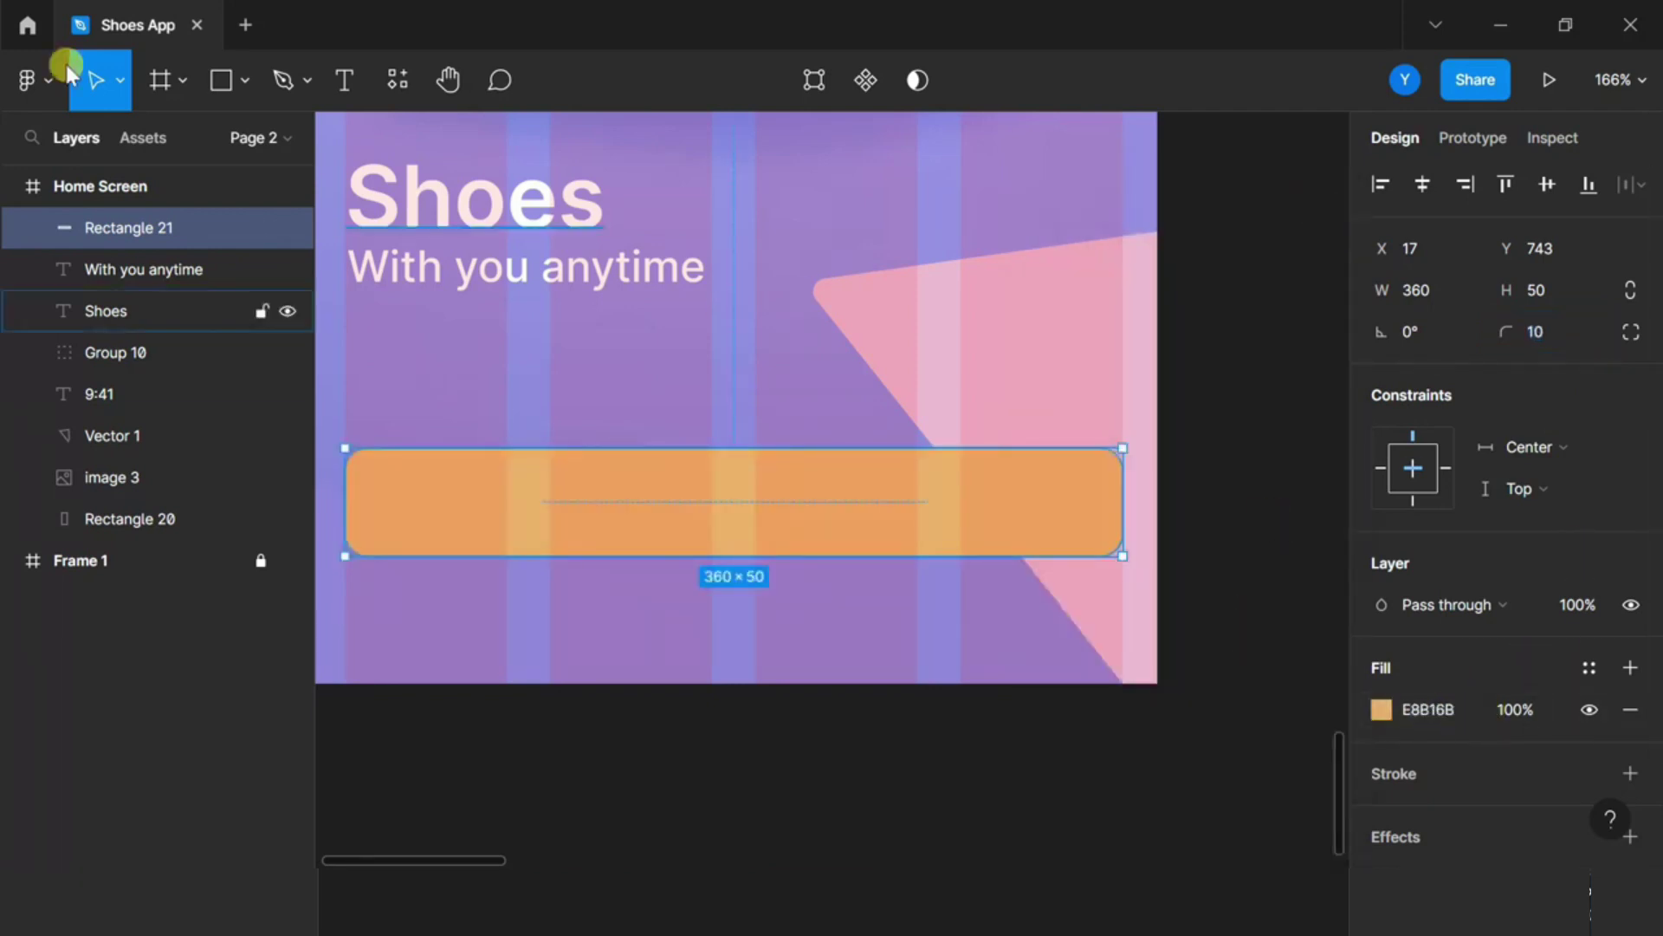
Step: Add 'Start Now' text on the orange button, centred vertically
{"action": "key", "text": "Escape"}
{"action": "key", "text": "shift+2"}
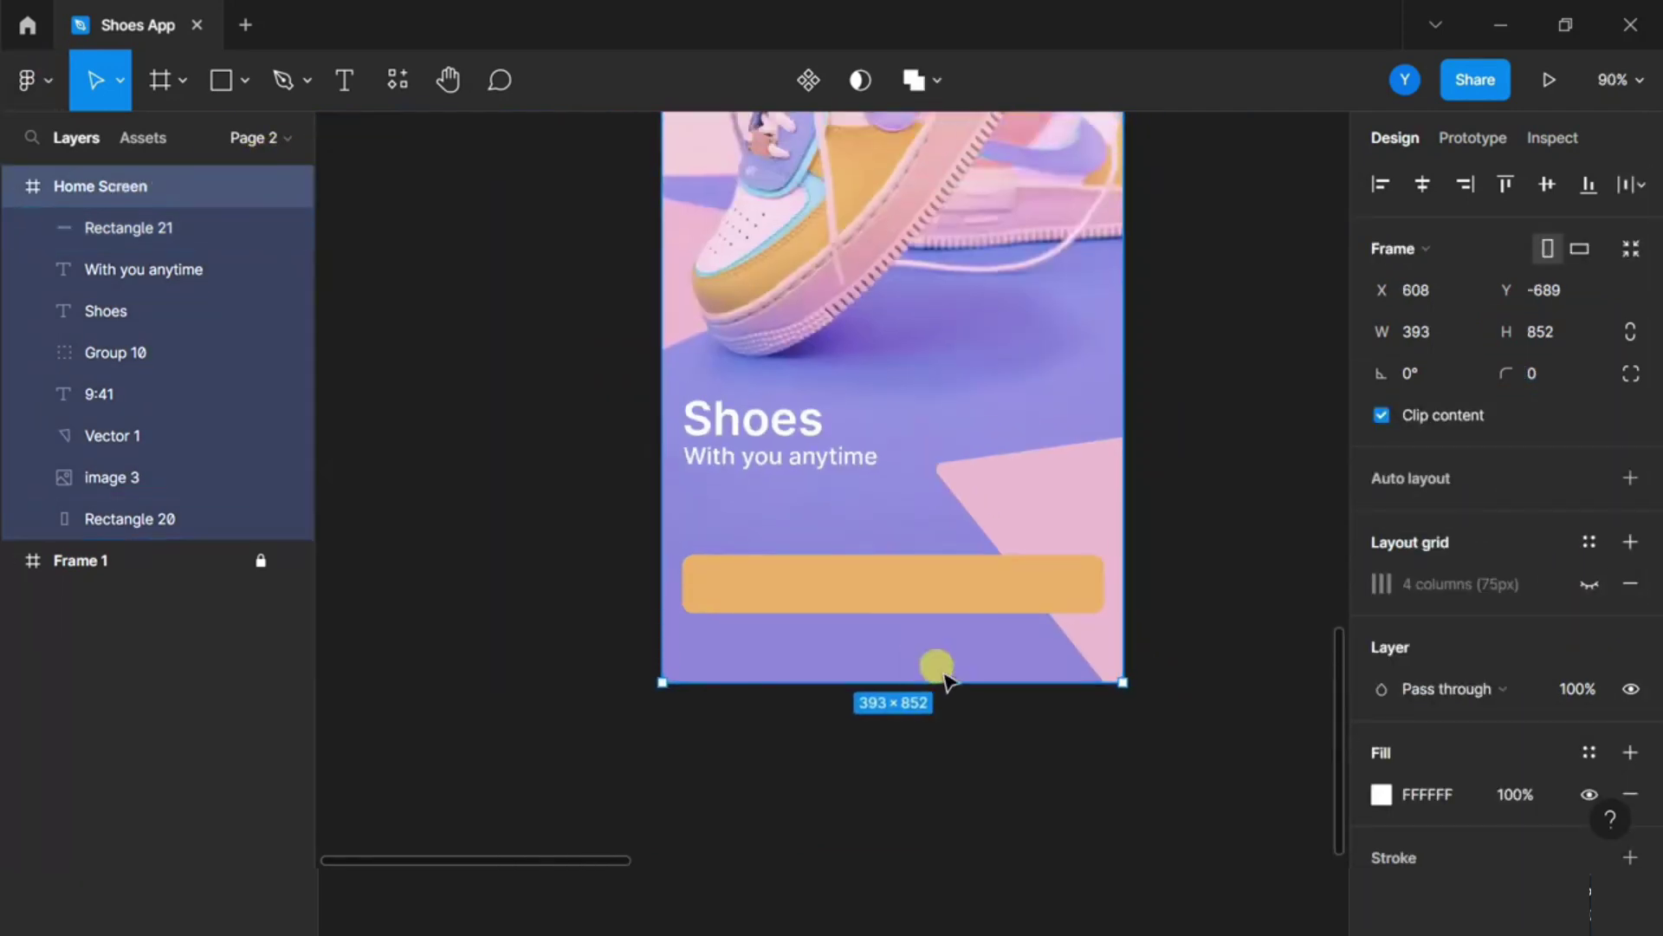
{"action": "left_click", "coordinate": [342, 87]}
{"action": "scroll", "coordinate": [742, 601], "scroll_direction": "up", "scroll_amount": 3}
{"action": "left_click", "coordinate": [755, 606]}
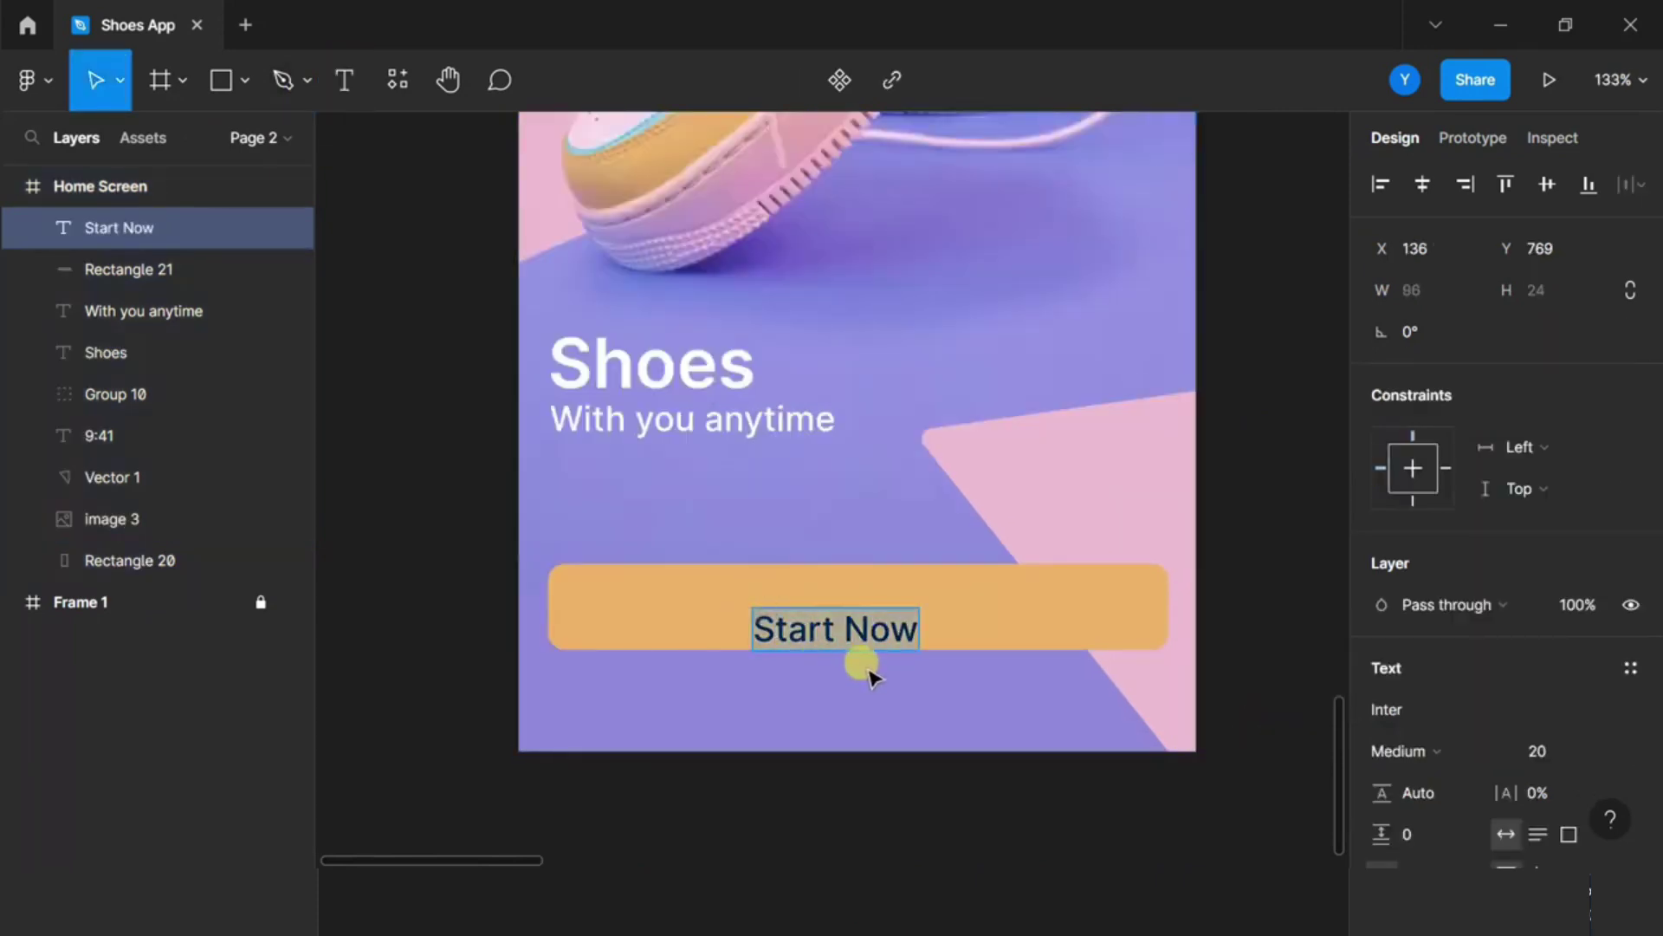
{"action": "key", "text": "Escape"}
{"action": "left_click_drag", "start_coordinate": [832, 624], "coordinate": [860, 592]}
Step: Style Start Now as 16 Semi Bold white (FFFFFF) text
{"action": "left_click", "coordinate": [1613, 751]}
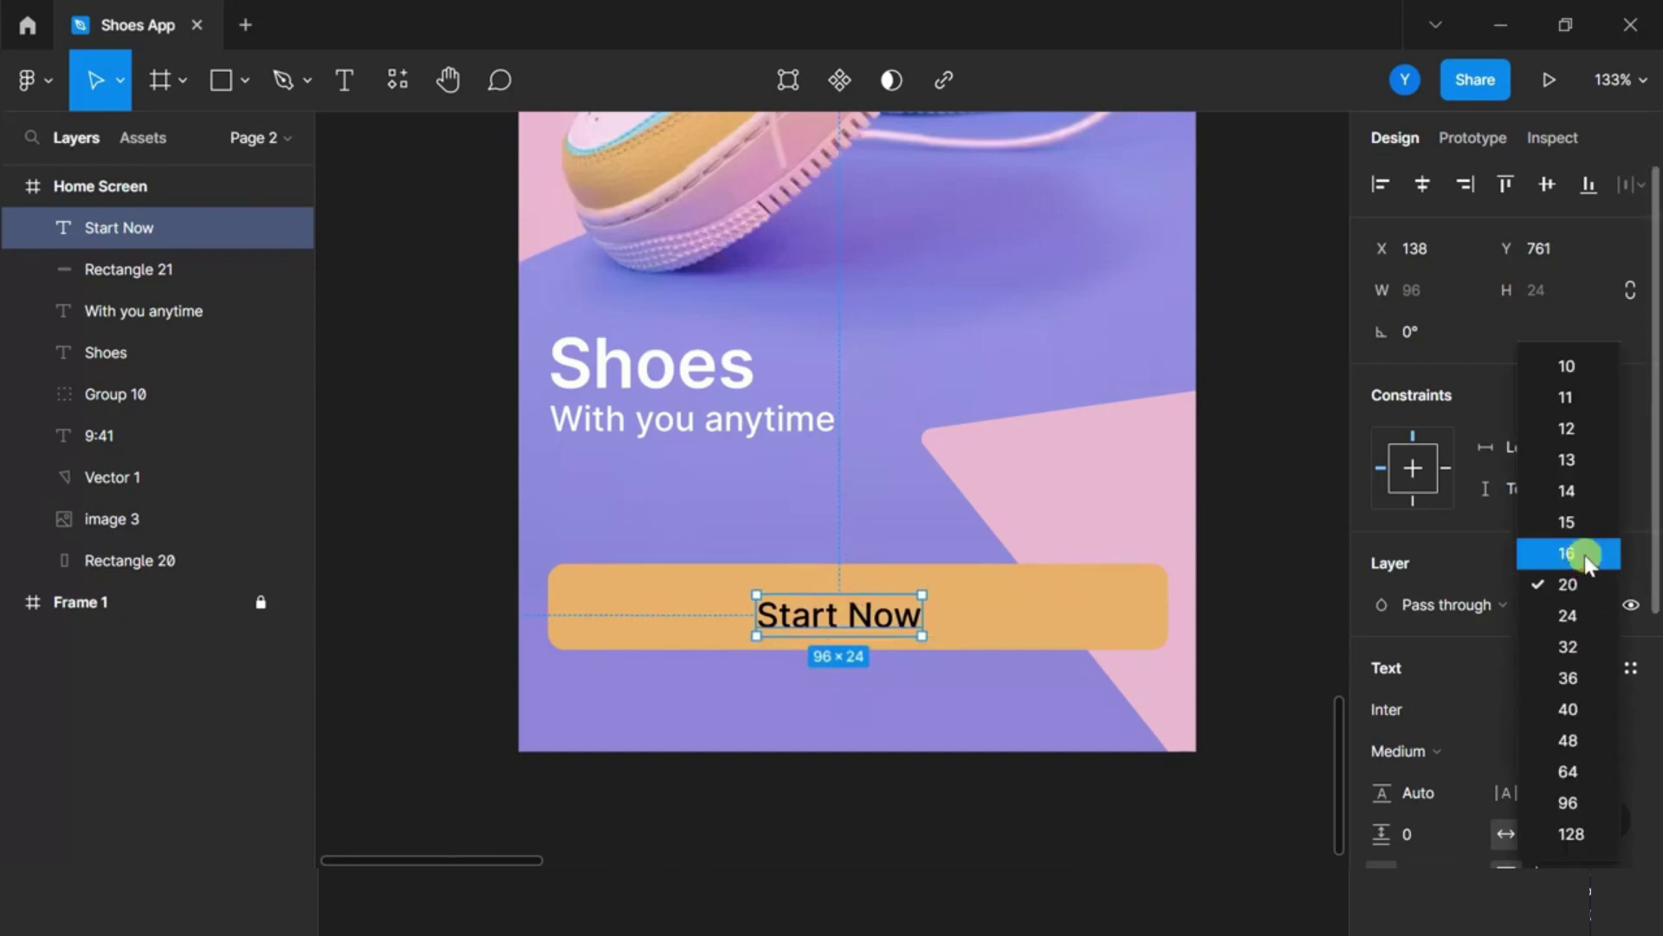
{"action": "left_click", "coordinate": [1556, 549]}
{"action": "left_click", "coordinate": [1425, 750]}
{"action": "left_click", "coordinate": [1464, 382]}
{"action": "left_click", "coordinate": [1421, 851]}
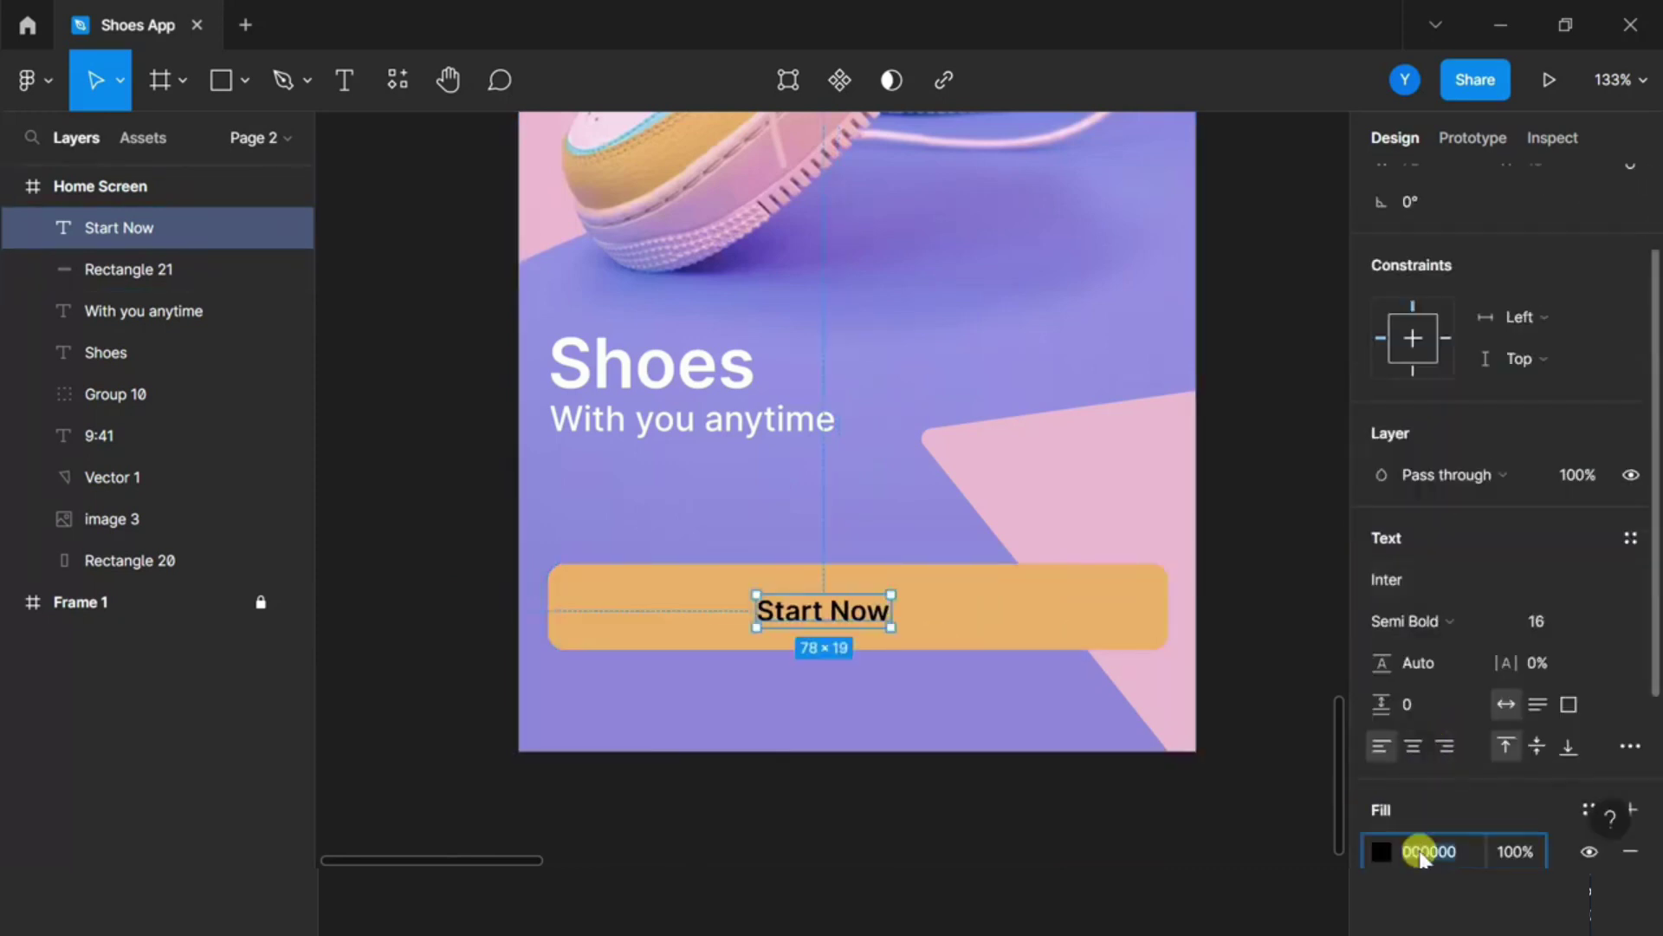
{"action": "type", "text": "ffff"}
{"action": "key", "text": "Return"}
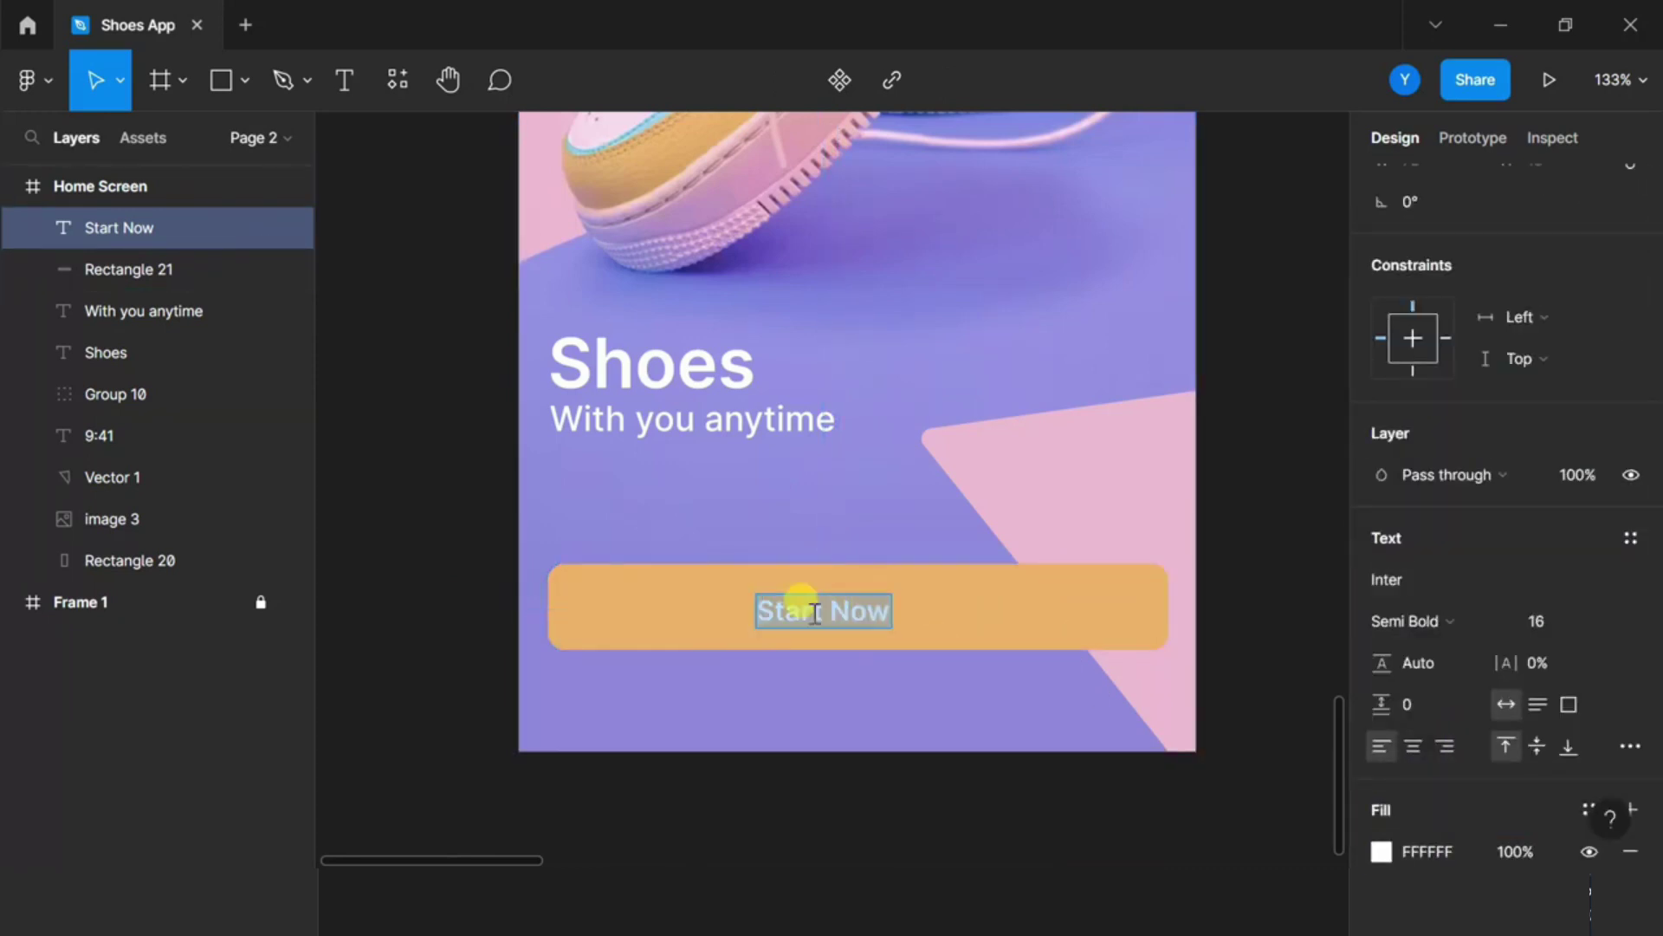
{"action": "left_click_drag", "start_coordinate": [836, 617], "coordinate": [860, 617]}
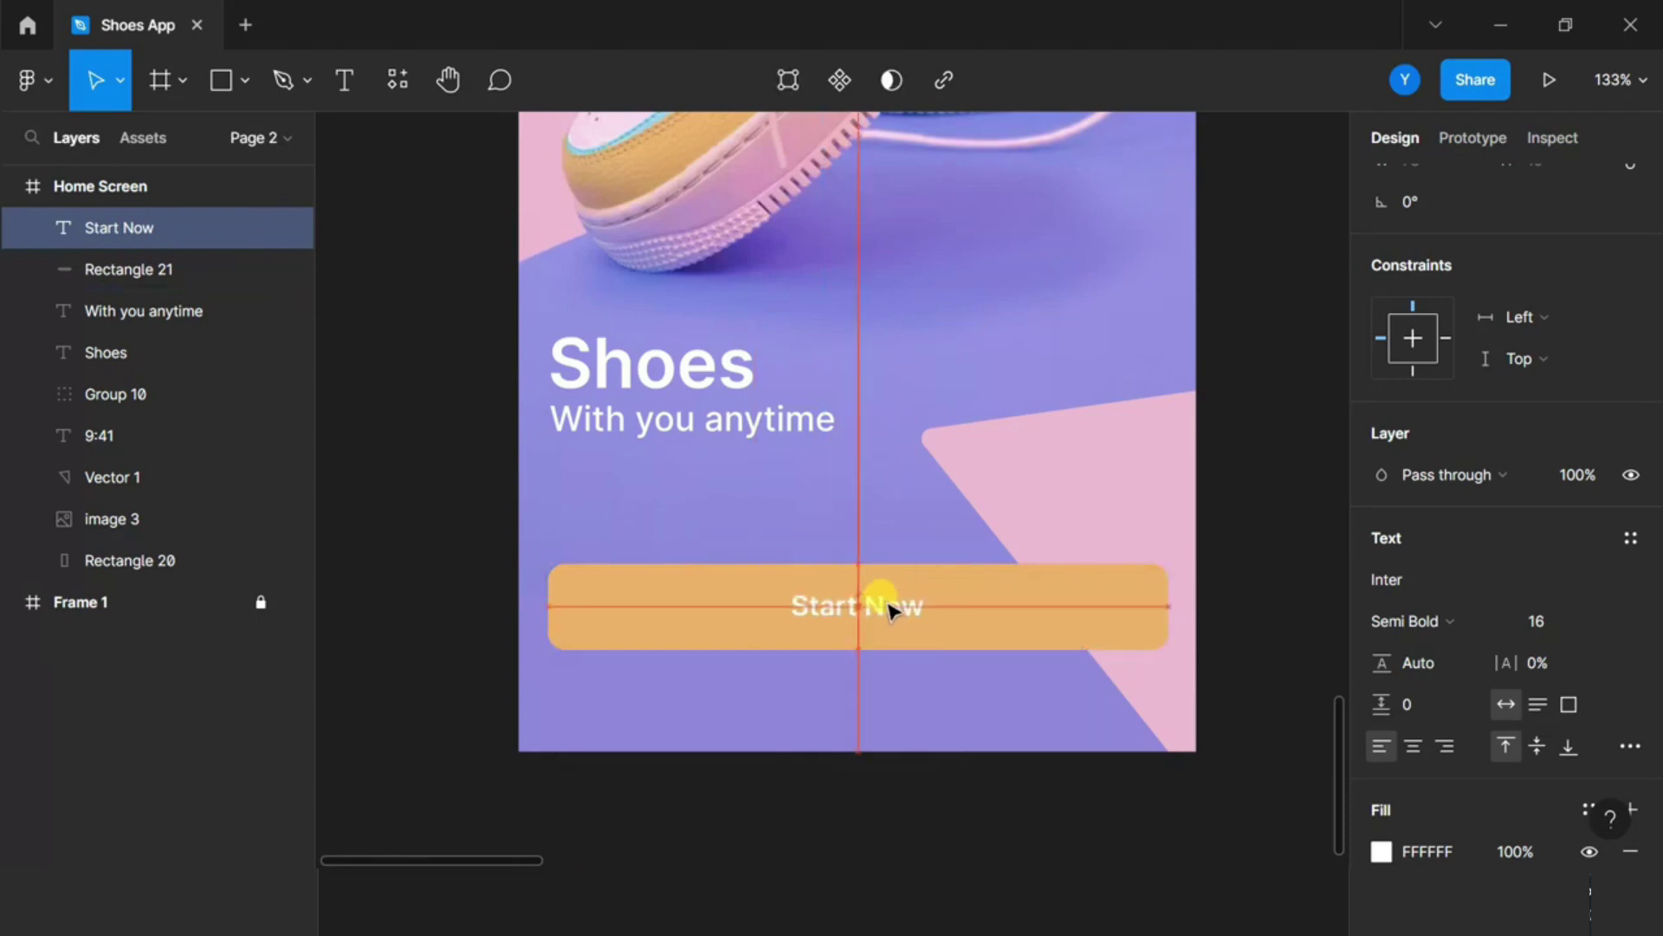
Step: Draw a small 7×7 circle above the button and duplicate it into three dots
{"action": "left_click", "coordinate": [245, 80]}
{"action": "left_click", "coordinate": [174, 234]}
{"action": "scroll", "coordinate": [917, 475], "scroll_direction": "up", "scroll_amount": 5}
{"action": "left_click_drag", "start_coordinate": [950, 475], "coordinate": [989, 513]}
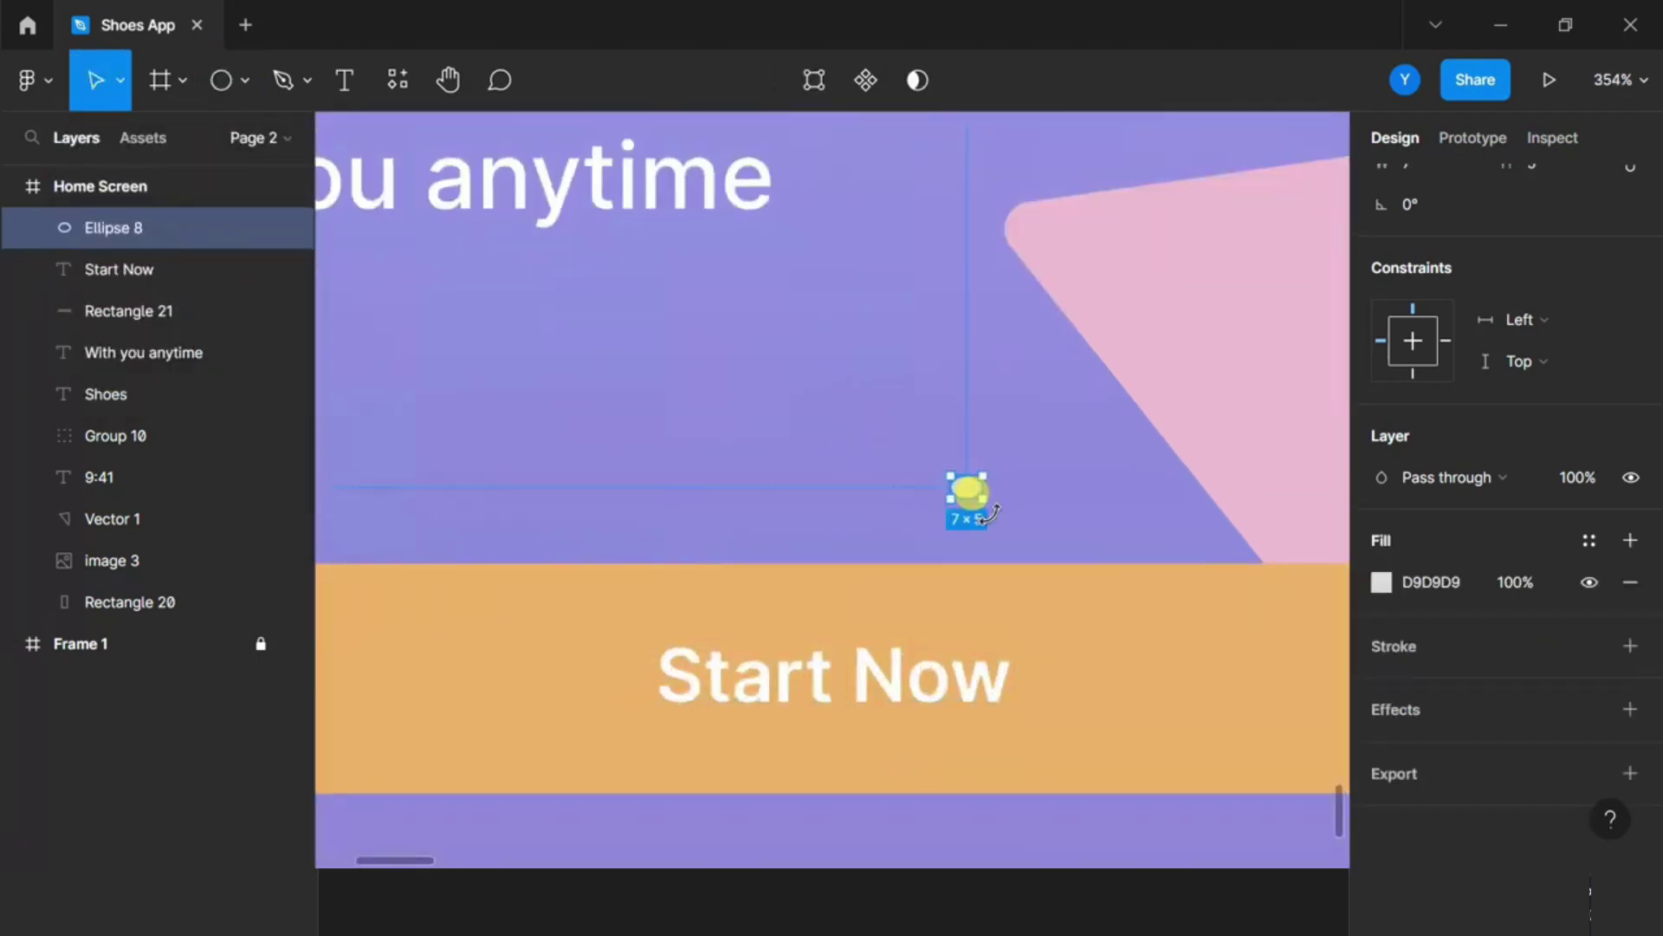
{"action": "left_click", "coordinate": [1553, 337]}
{"action": "key", "text": "ctrl+d"}
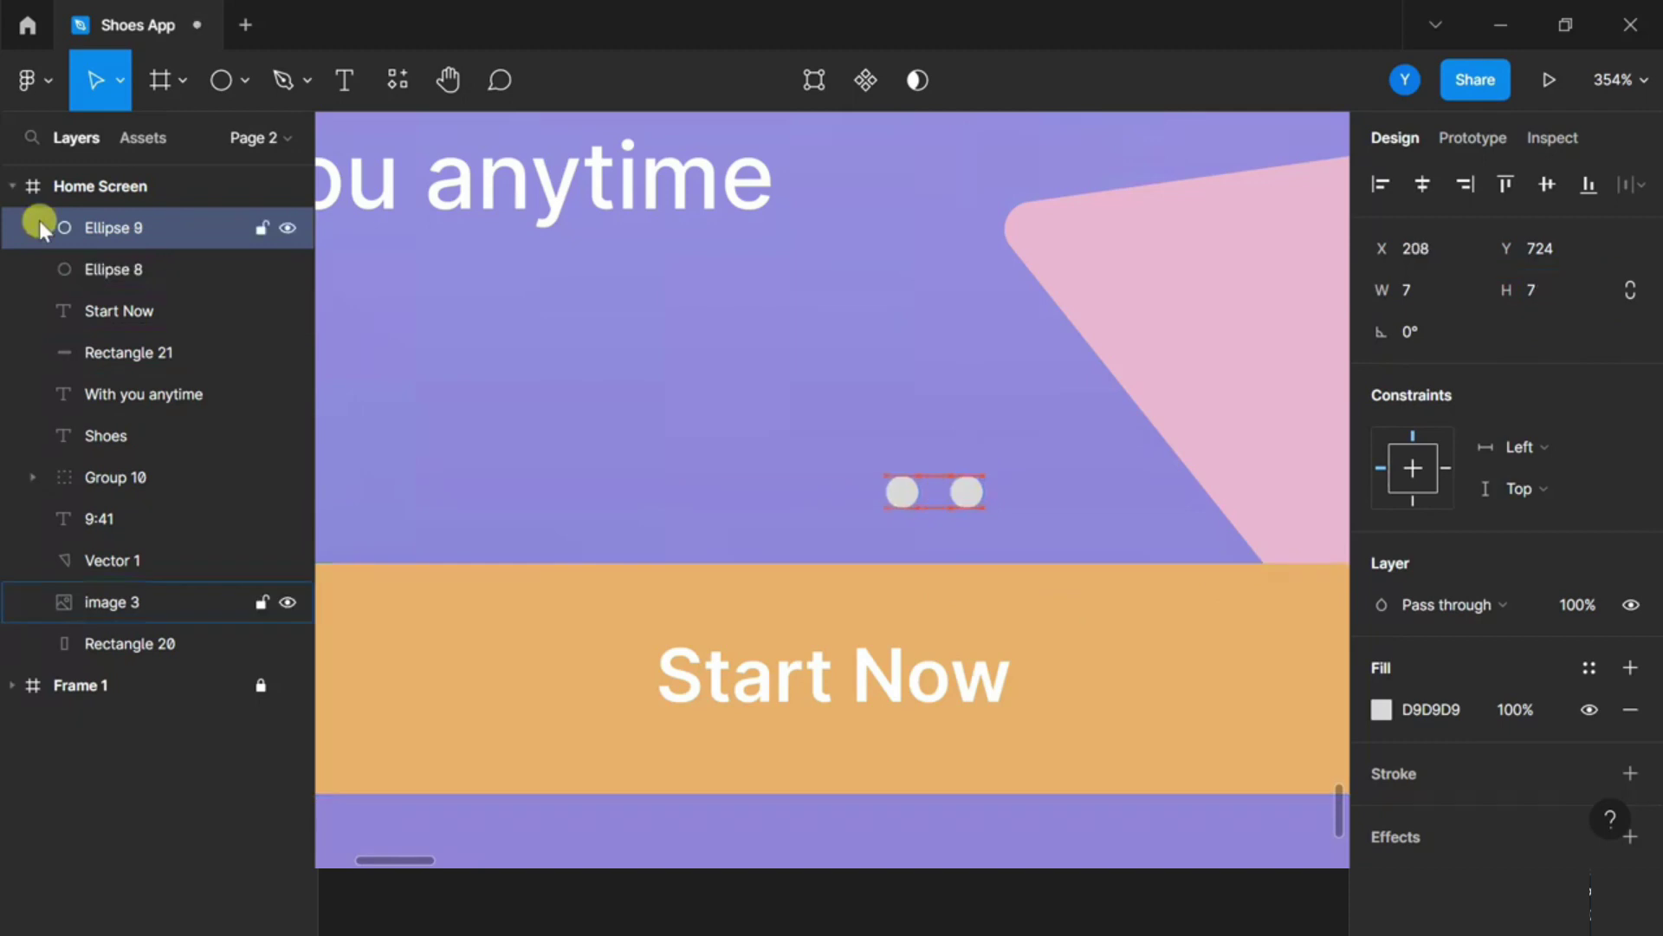
{"action": "key", "text": "ctrl+d"}
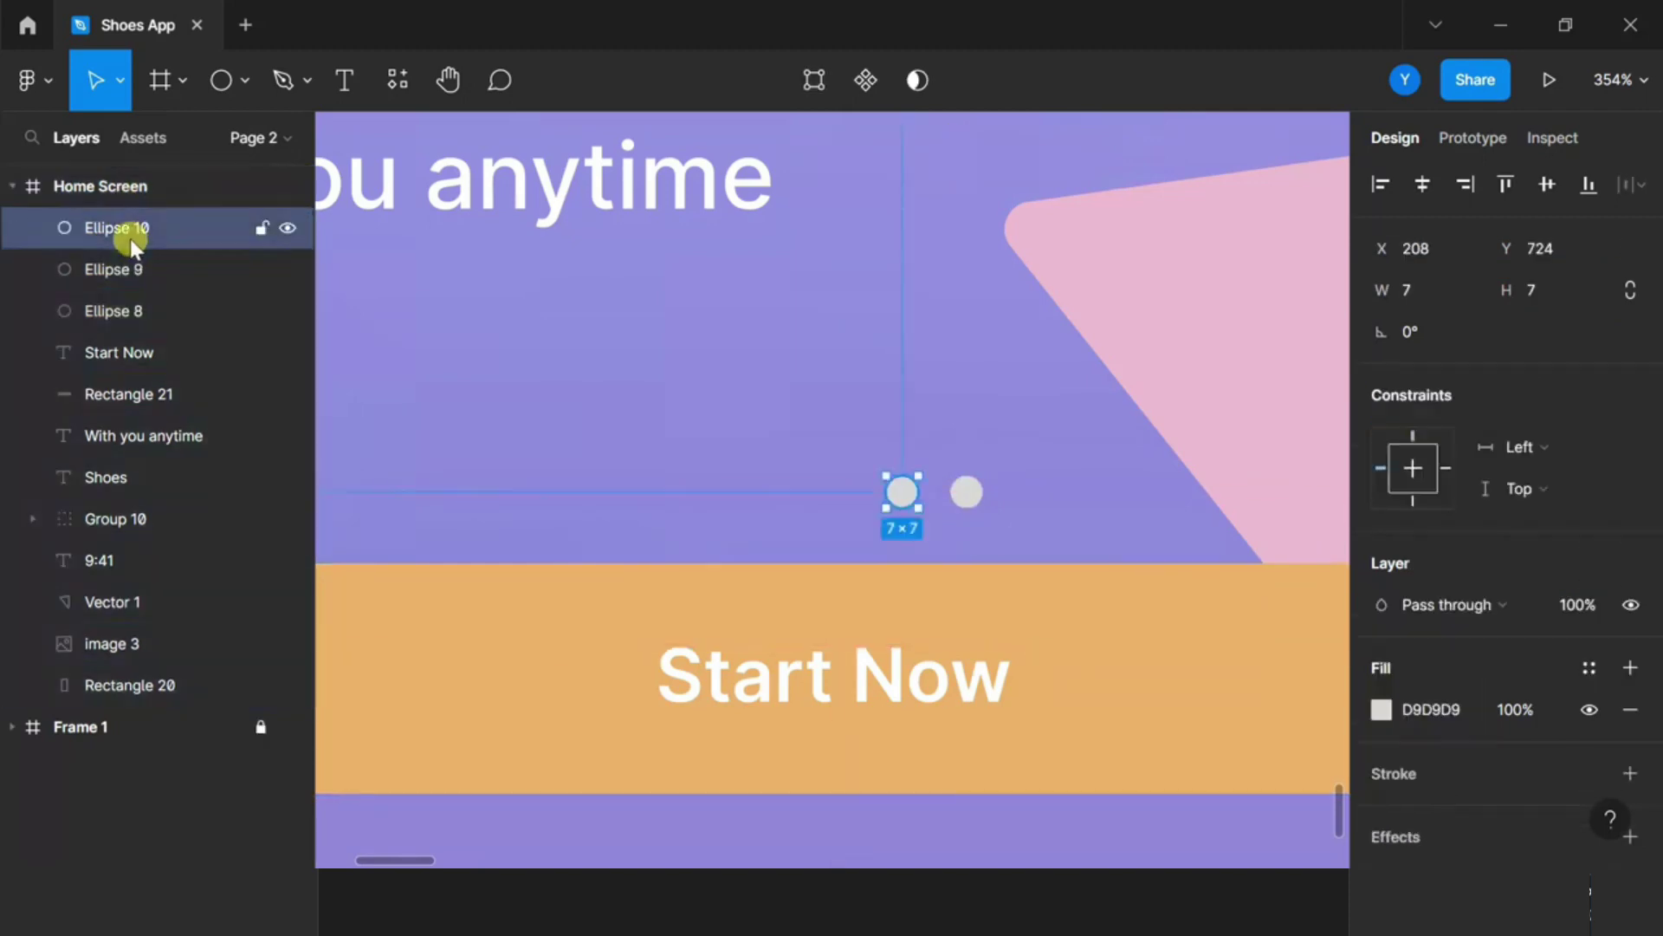
{"action": "key", "text": "Right"}
{"action": "key", "text": "Right"}
{"action": "key", "text": "Right"}
{"action": "key", "text": "Right"}
{"action": "key", "text": "Right"}
Step: Group the three dots and fill the first one orange E8B16B
{"action": "left_click", "coordinate": [112, 268], "text": "shift"}
{"action": "left_click", "coordinate": [112, 310], "text": "shift"}
{"action": "key", "text": "ctrl+g"}
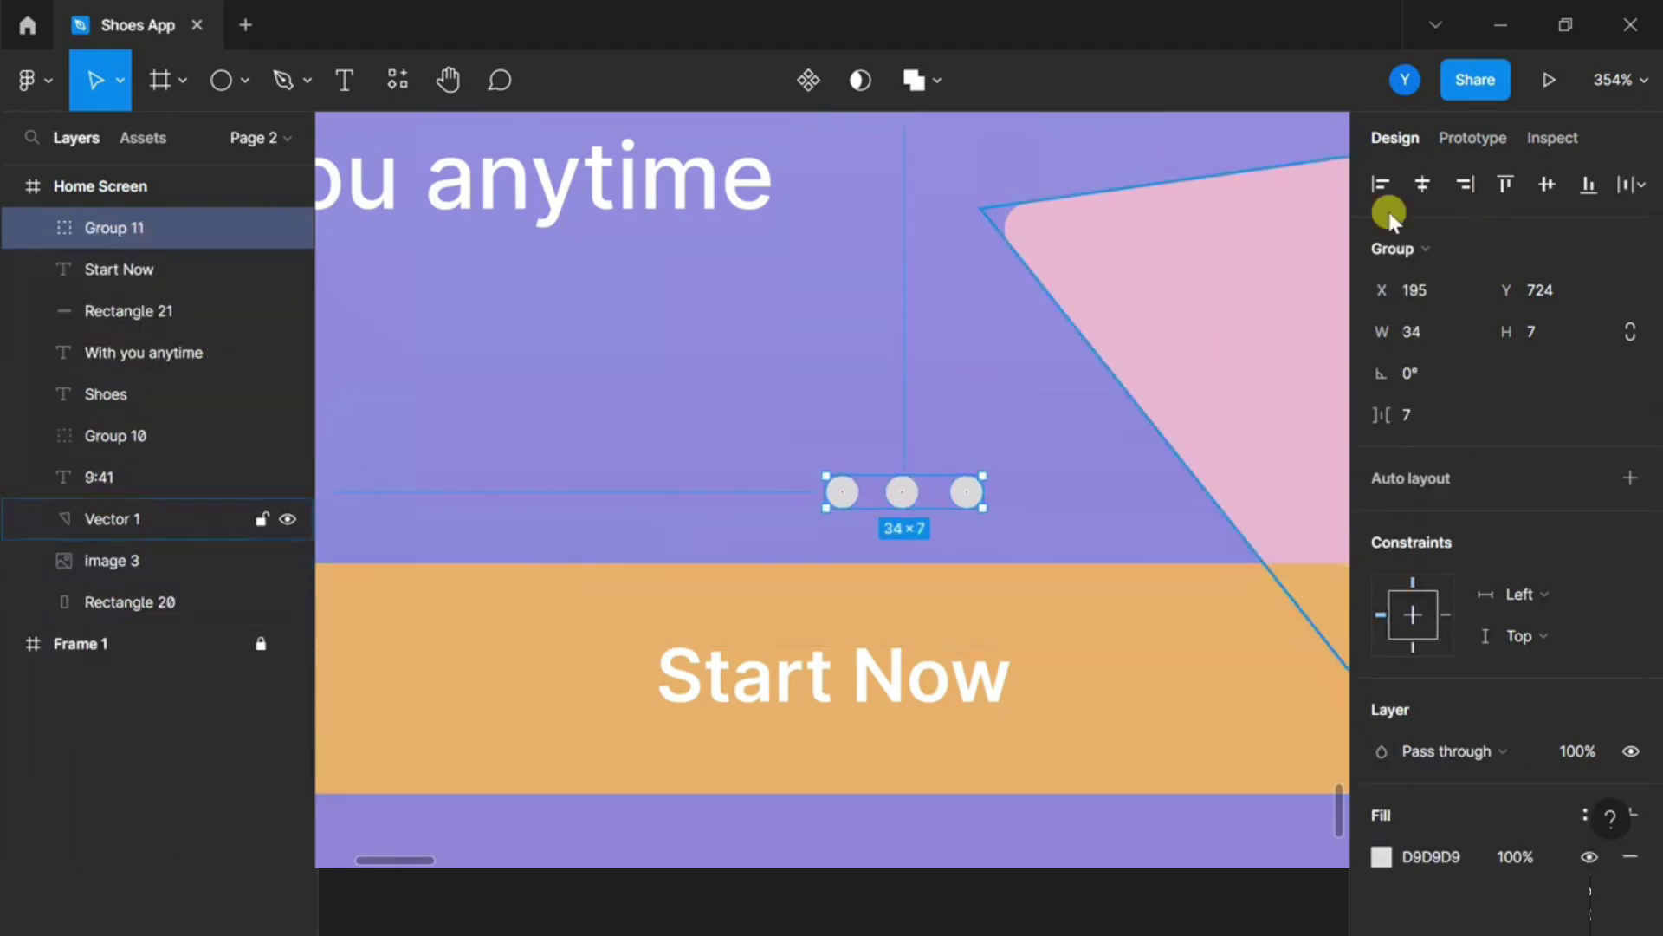
{"action": "left_click", "coordinate": [40, 227]}
{"action": "left_click", "coordinate": [147, 269]}
{"action": "left_click", "coordinate": [1381, 708]}
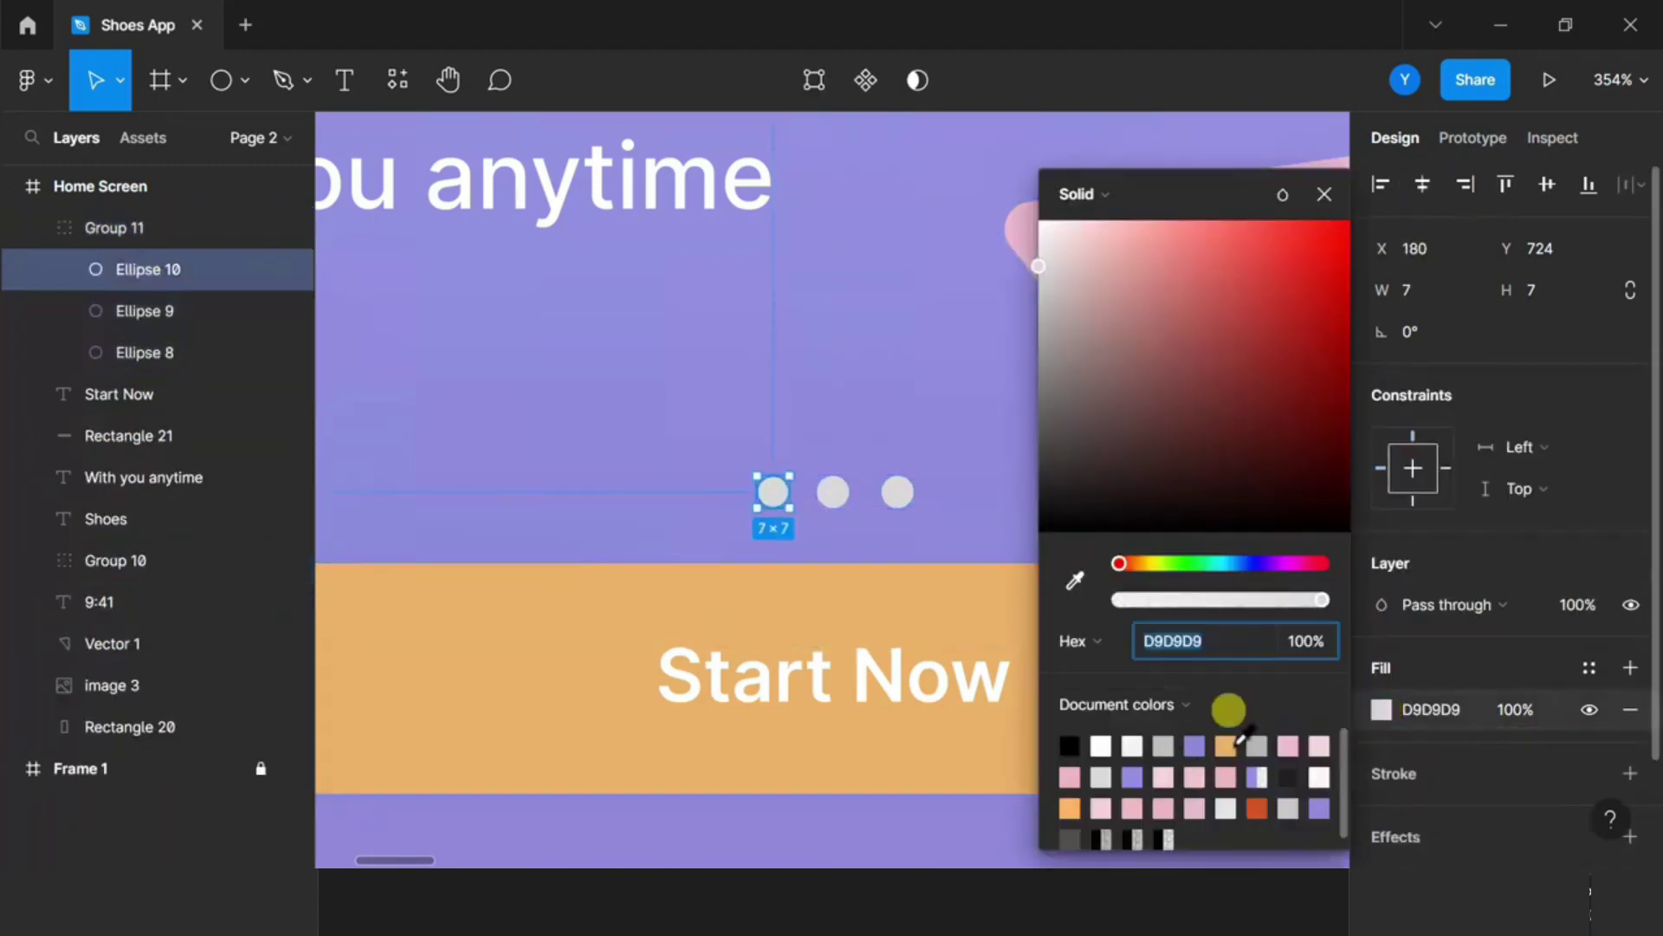
{"action": "left_click", "coordinate": [1225, 745]}
Step: Make the other two dots orange with reduced opacity, and duplicate the Home Screen frame alongside
{"action": "left_click", "coordinate": [142, 352]}
{"action": "left_click", "coordinate": [144, 311], "text": "shift"}
{"action": "left_click", "coordinate": [1381, 815]}
{"action": "left_click", "coordinate": [1225, 745]}
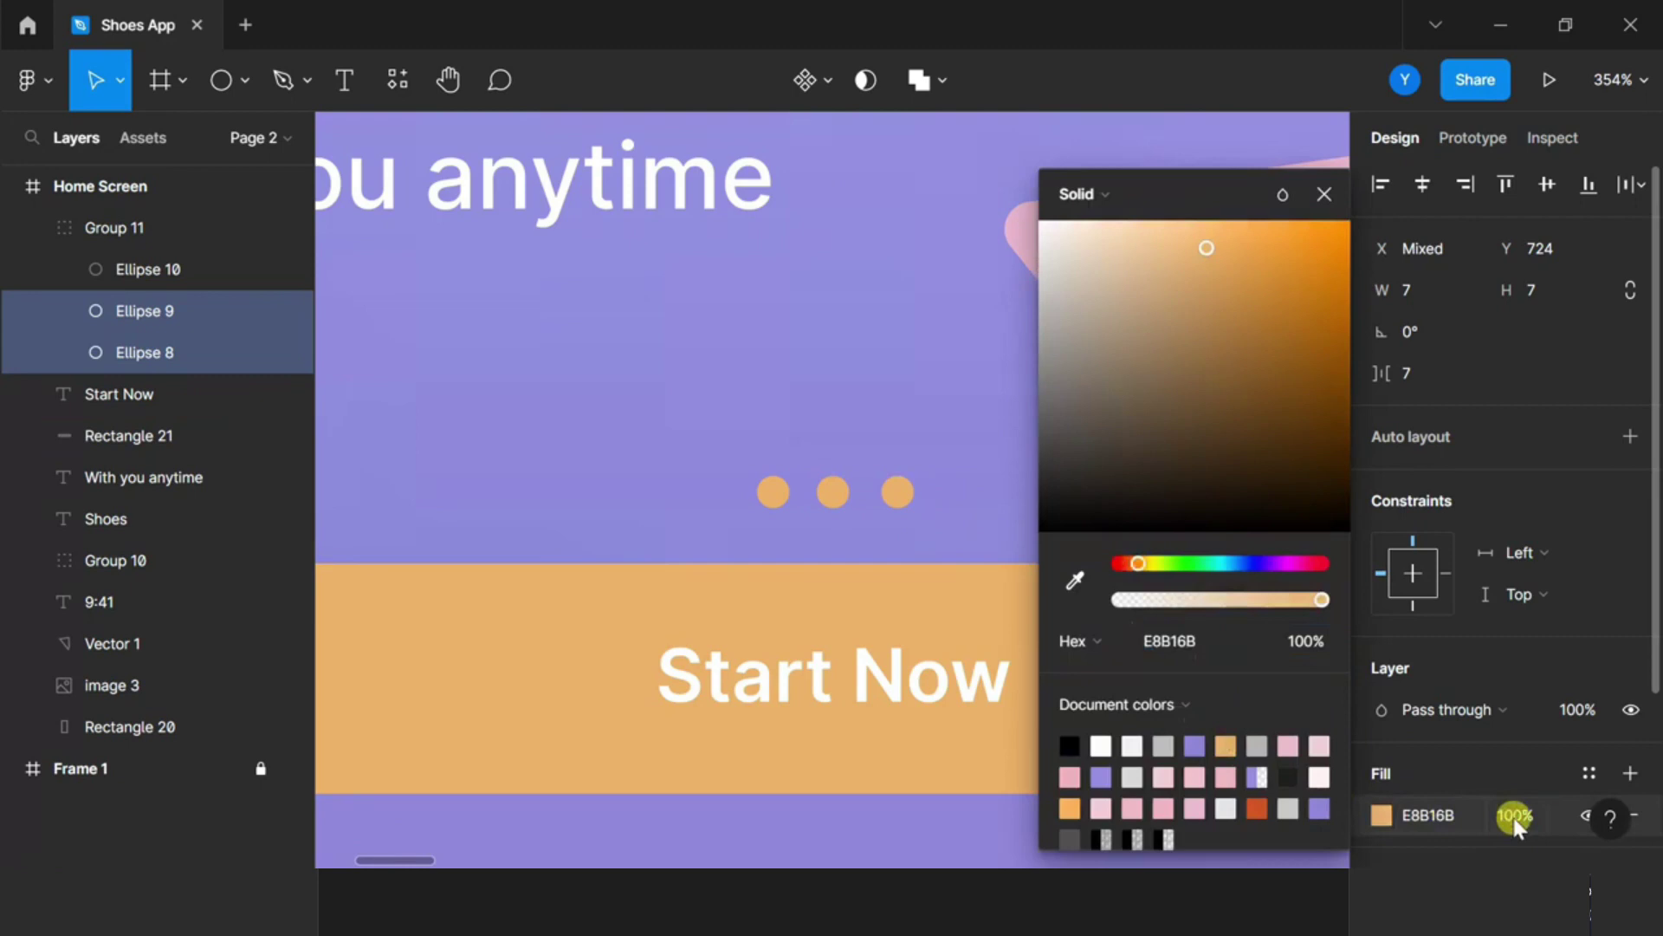
{"action": "left_click", "coordinate": [1515, 816]}
{"action": "type", "text": "10"}
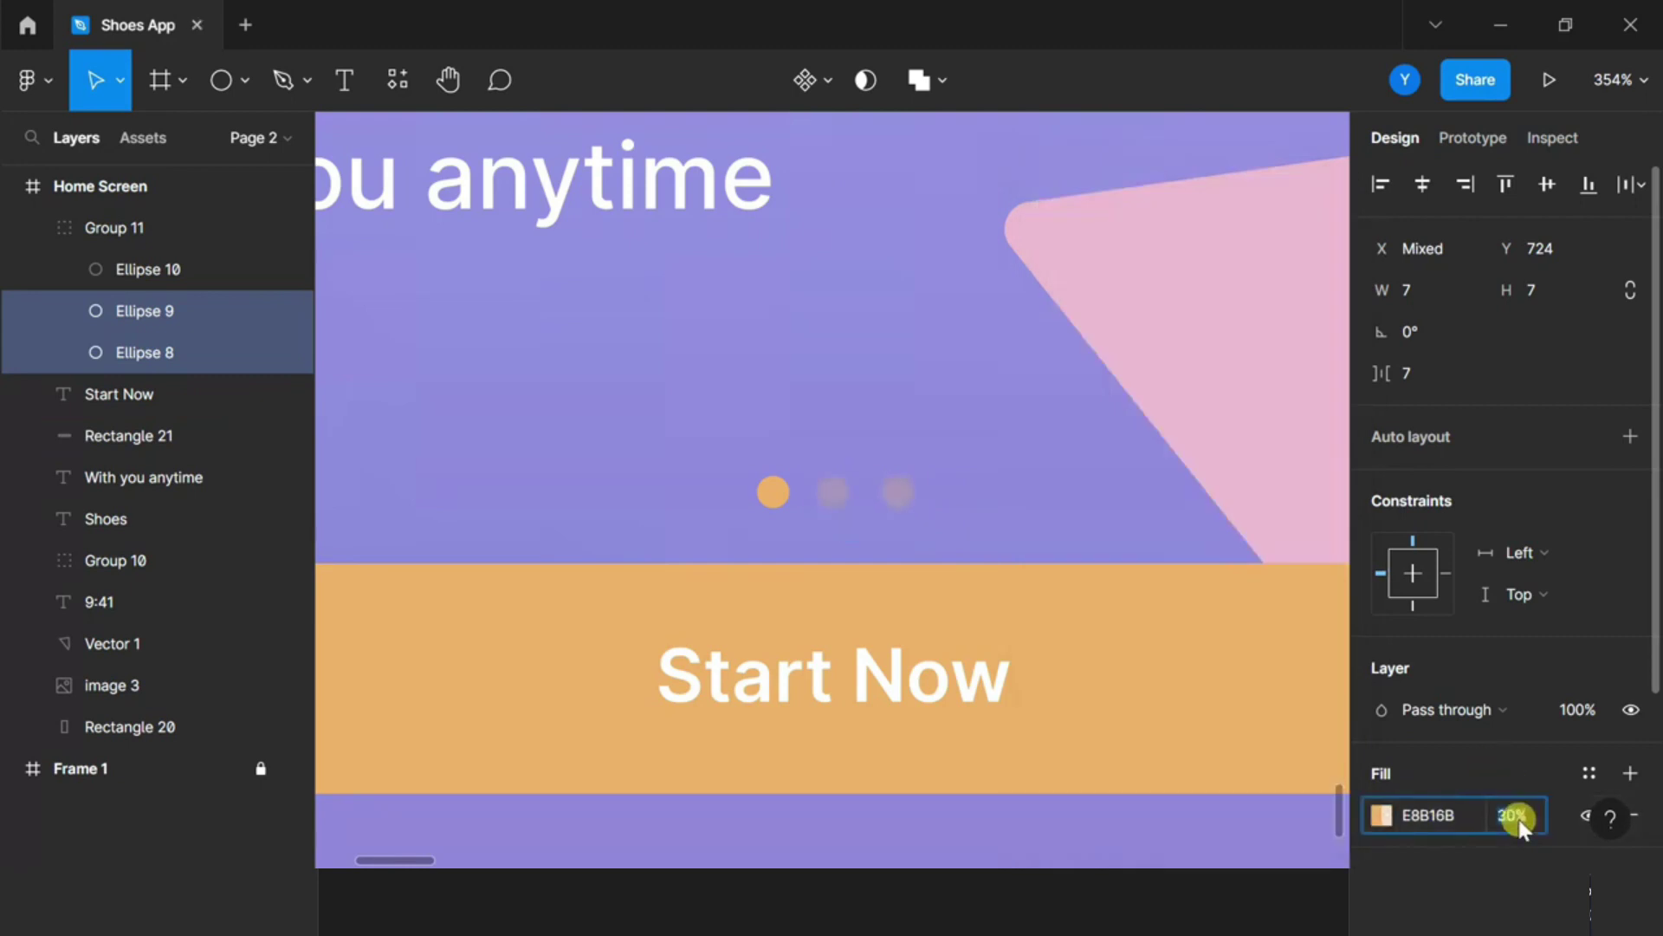
{"action": "scroll", "coordinate": [960, 756], "scroll_direction": "down", "scroll_amount": 10}
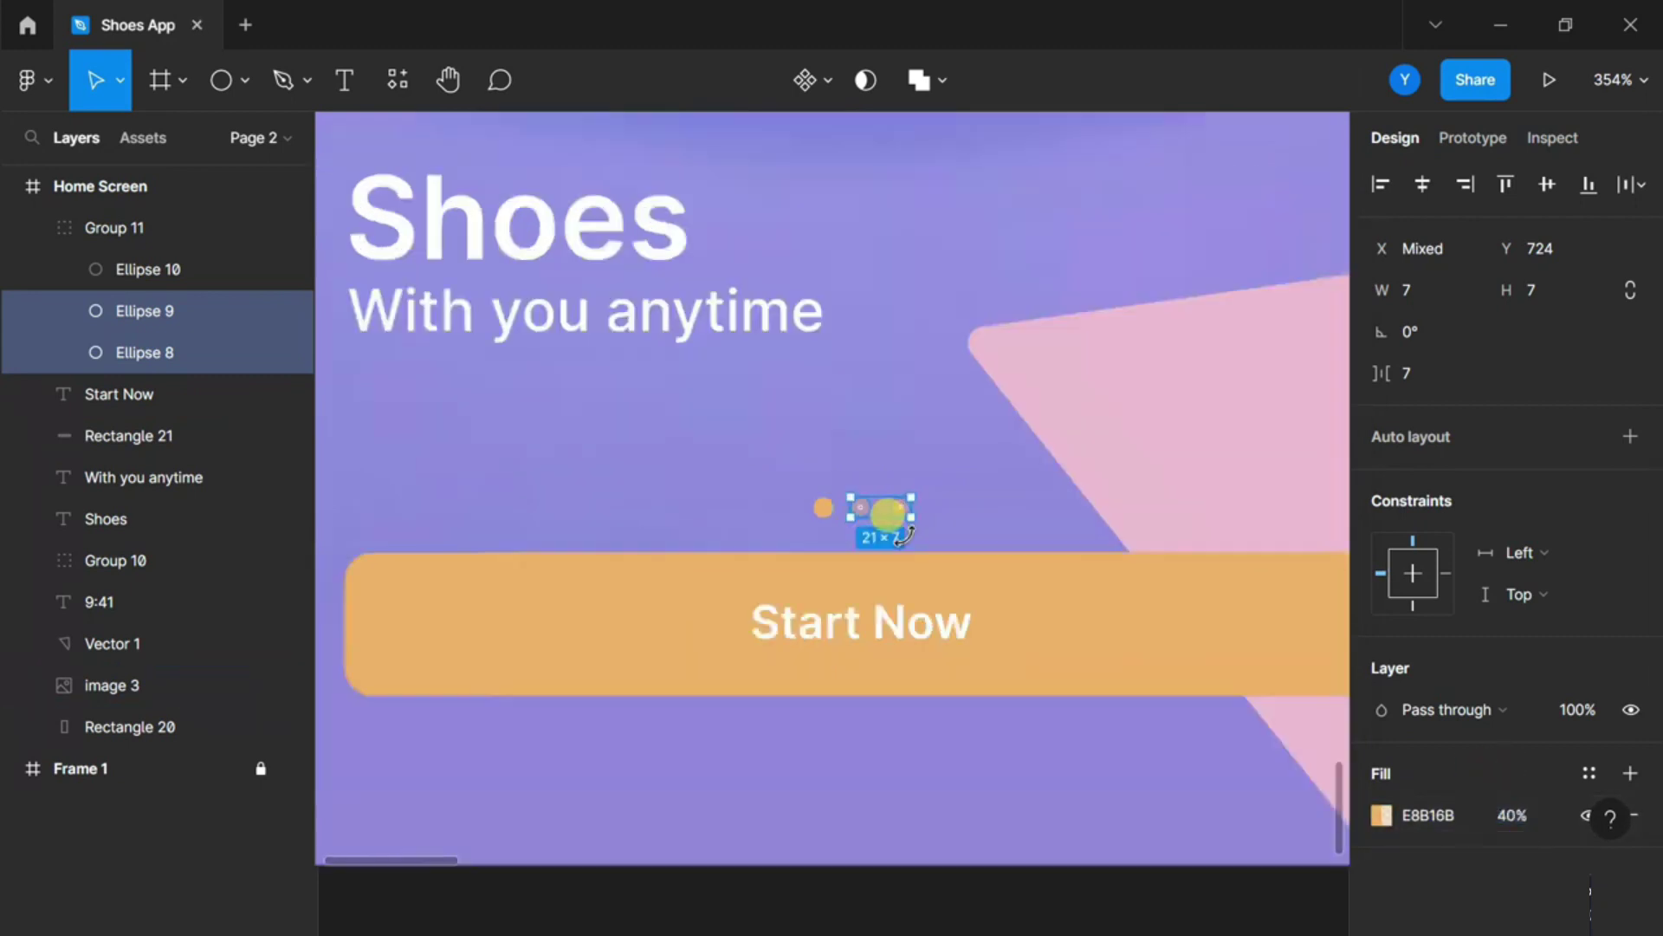
{"action": "left_click", "coordinate": [847, 501]}
{"action": "mouse_move", "coordinate": [846, 501]}
{"action": "left_mouse_down"}
{"action": "mouse_move", "coordinate": [936, 426]}
{"action": "mouse_move", "coordinate": [983, 418]}
{"action": "left_mouse_up"}
Step: Lock the original Home Screen and delete the copy's button, Start Now text and dots
{"action": "scroll", "coordinate": [953, 511], "scroll_direction": "up", "scroll_amount": 2}
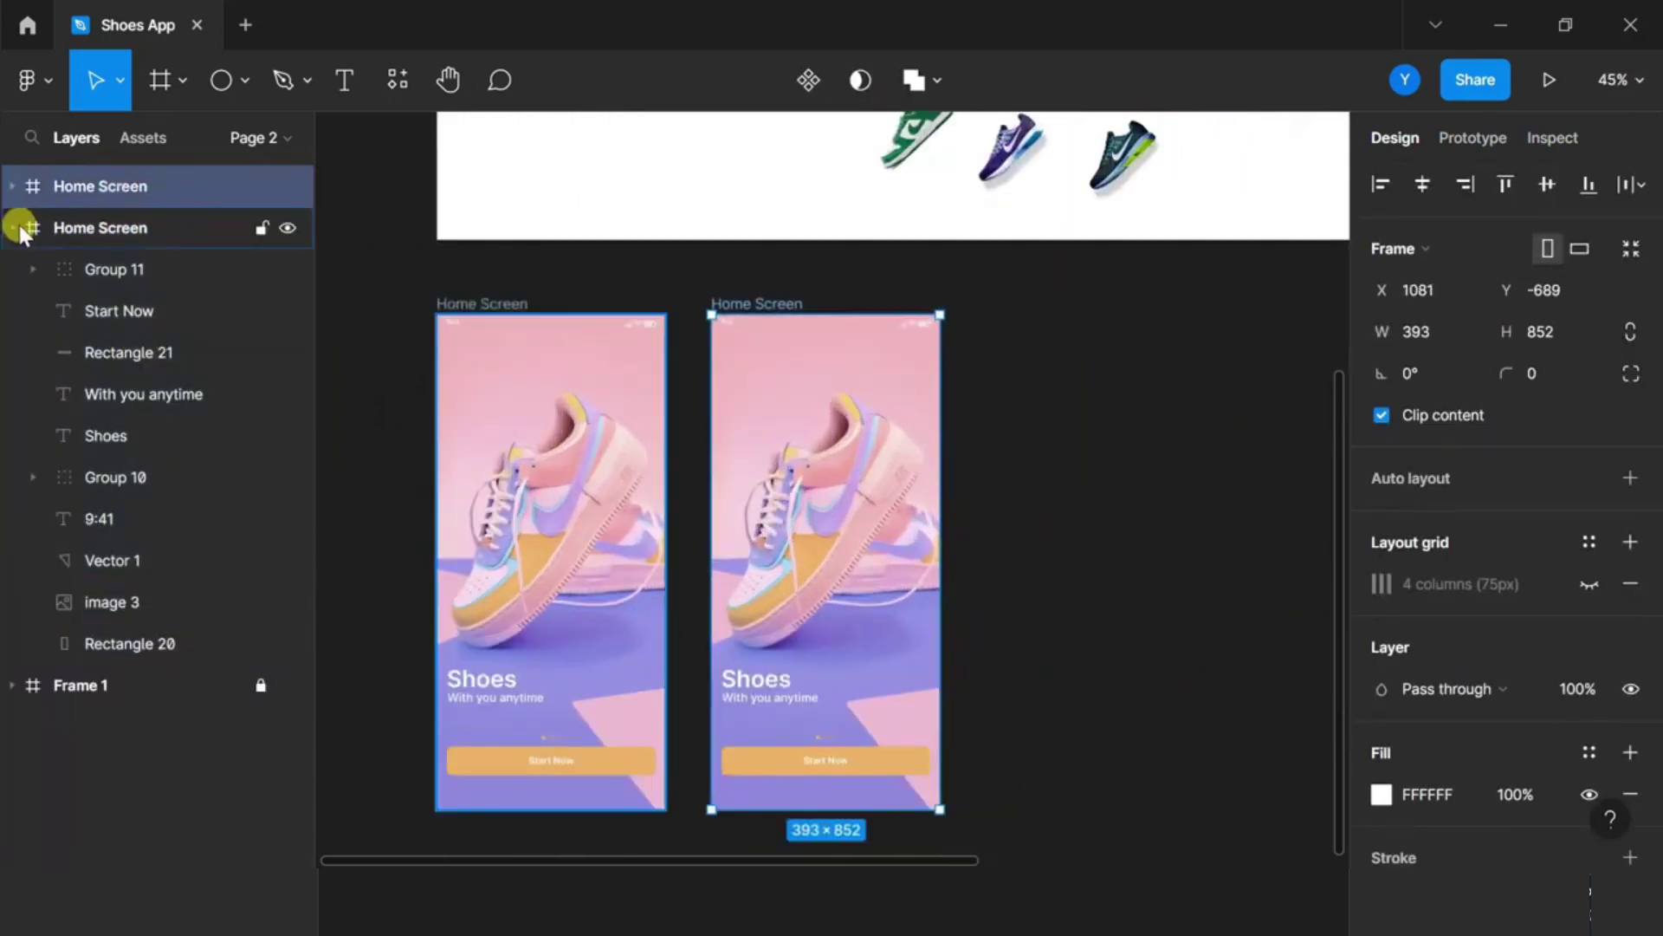
{"action": "left_click", "coordinate": [16, 227]}
{"action": "left_click", "coordinate": [260, 227]}
{"action": "scroll", "coordinate": [846, 537], "scroll_direction": "down", "scroll_amount": 1}
{"action": "left_click", "coordinate": [847, 596]}
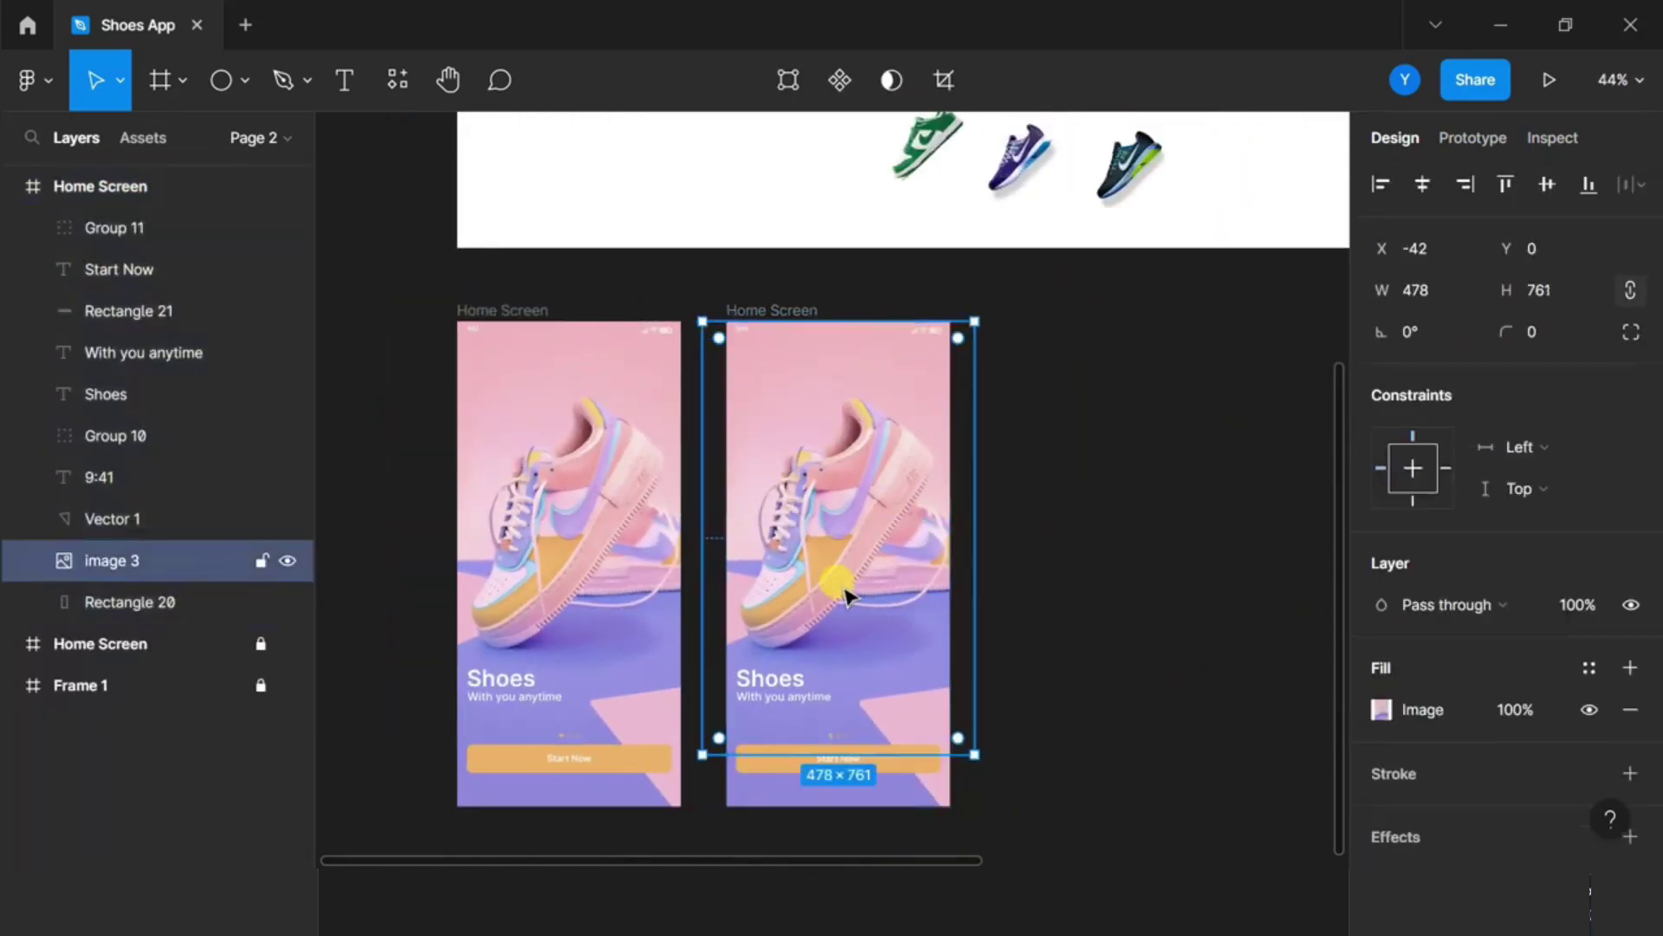
{"action": "scroll", "coordinate": [836, 690], "scroll_direction": "up", "scroll_amount": 5, "text": "ctrl"}
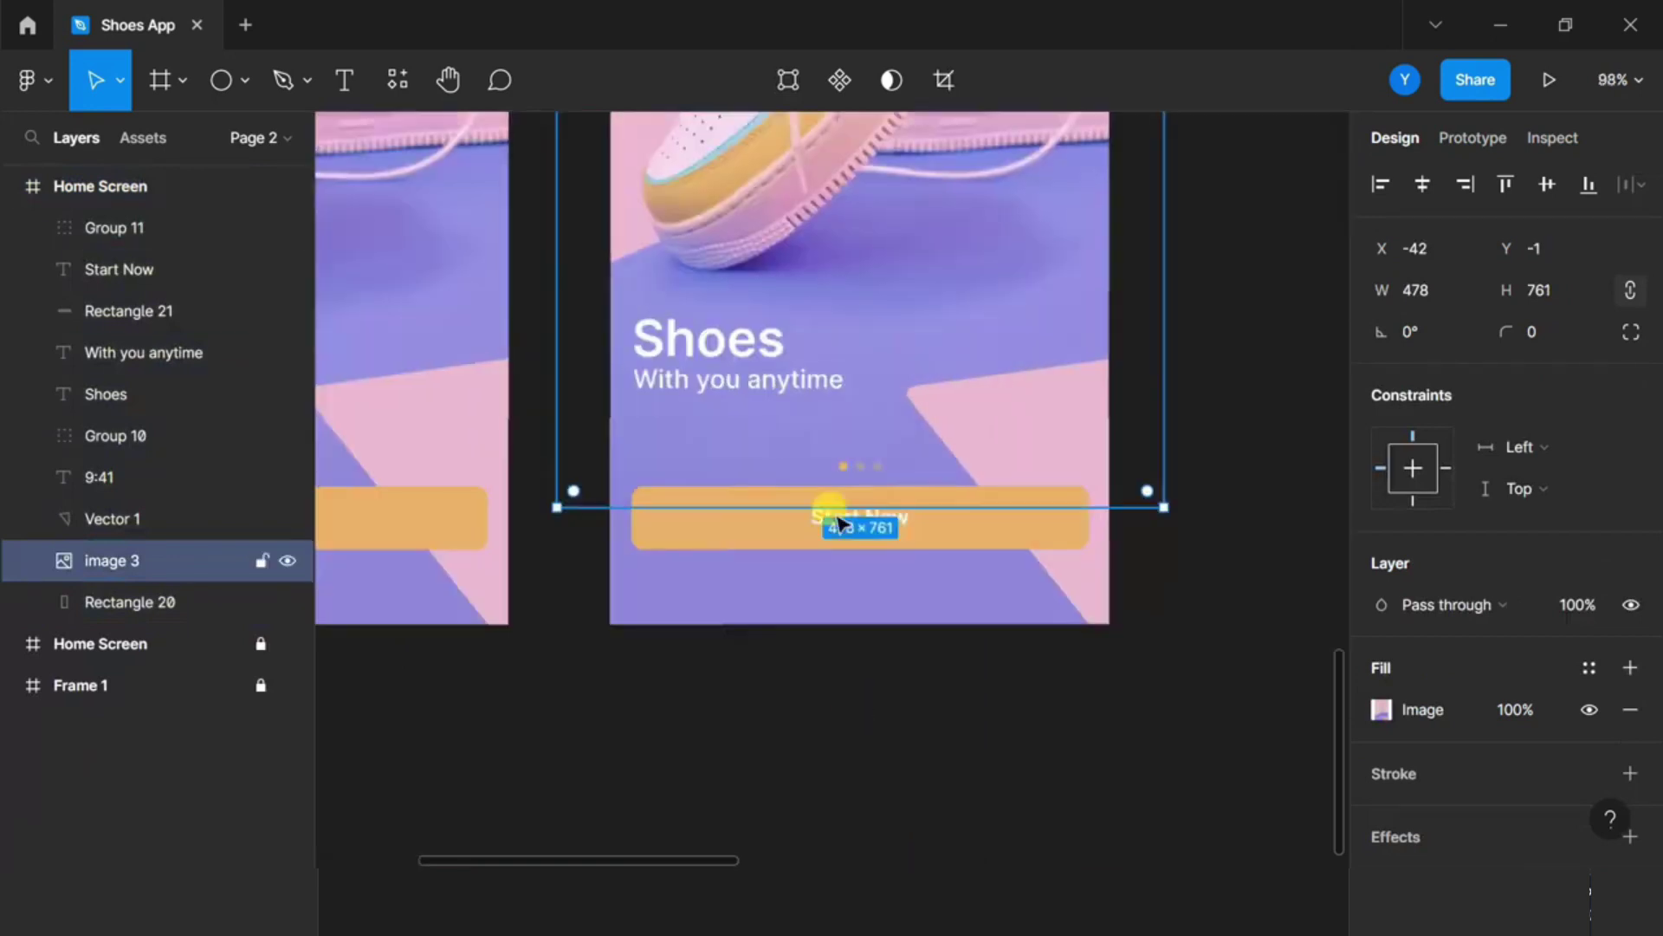
{"action": "left_click", "coordinate": [117, 310]}
{"action": "left_click", "coordinate": [119, 268], "text": "shift"}
{"action": "left_click", "coordinate": [111, 227], "text": "shift"}
{"action": "key", "text": "Delete"}
Step: Delete the Shoes title and vector from the copy, and move the shoe photo up
{"action": "left_click", "coordinate": [113, 227]}
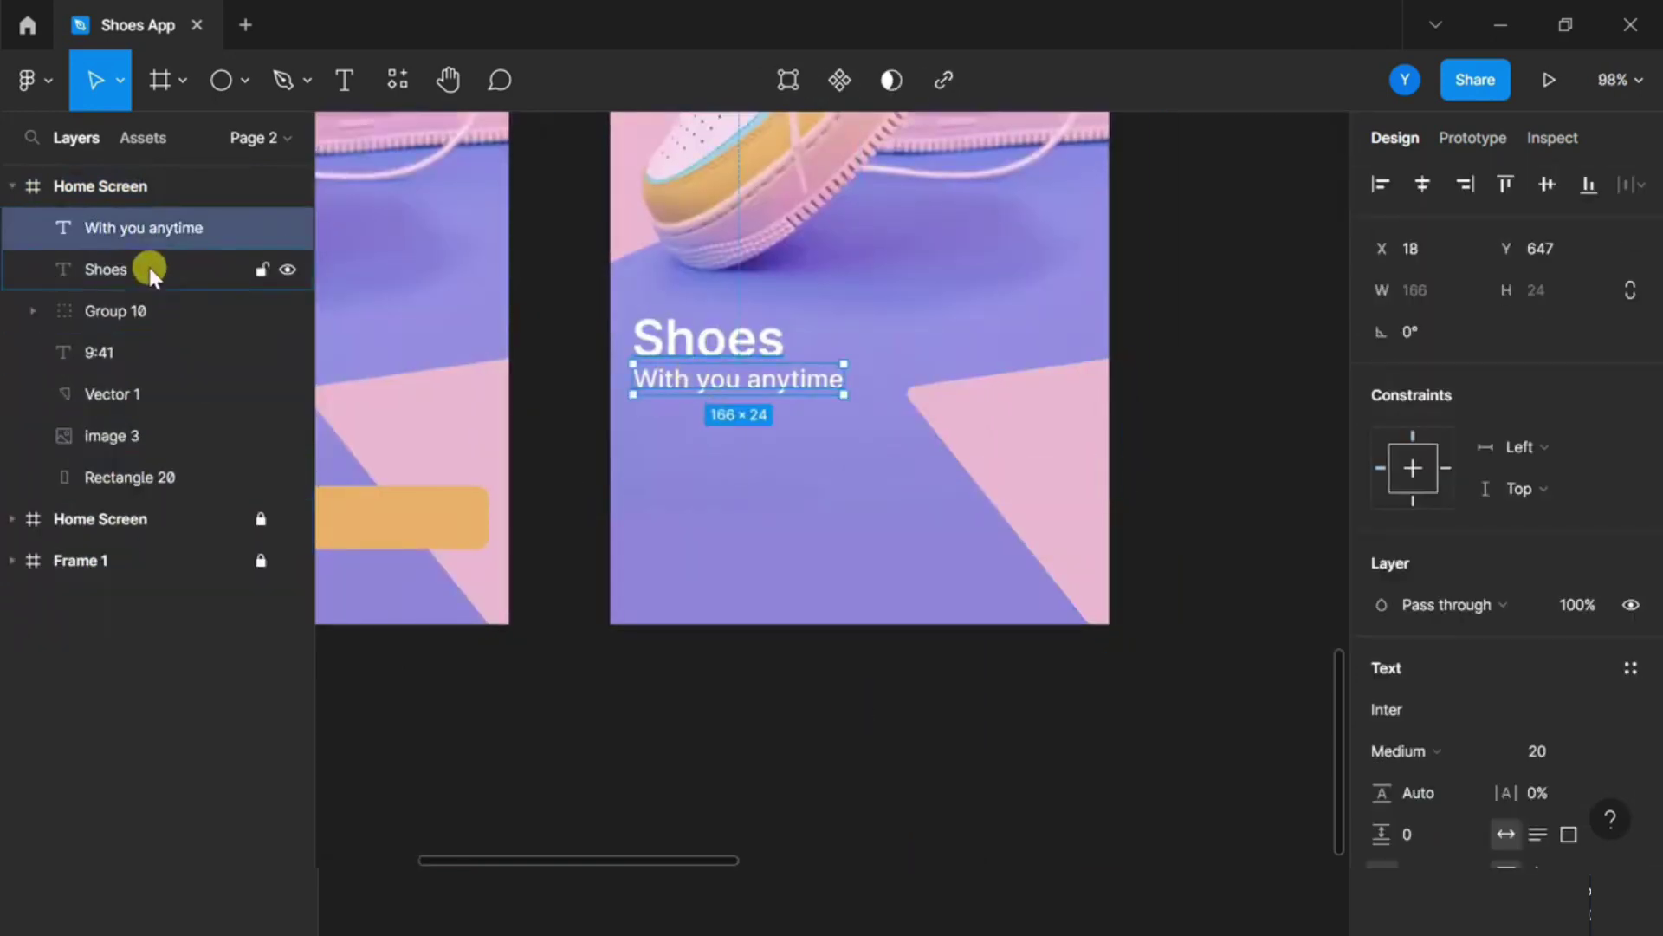
{"action": "left_click", "coordinate": [106, 269], "text": "shift"}
{"action": "left_click", "coordinate": [117, 394], "text": "shift"}
{"action": "key", "text": "Delete"}
{"action": "scroll", "coordinate": [842, 352], "scroll_direction": "down", "scroll_amount": 5, "text": "ctrl"}
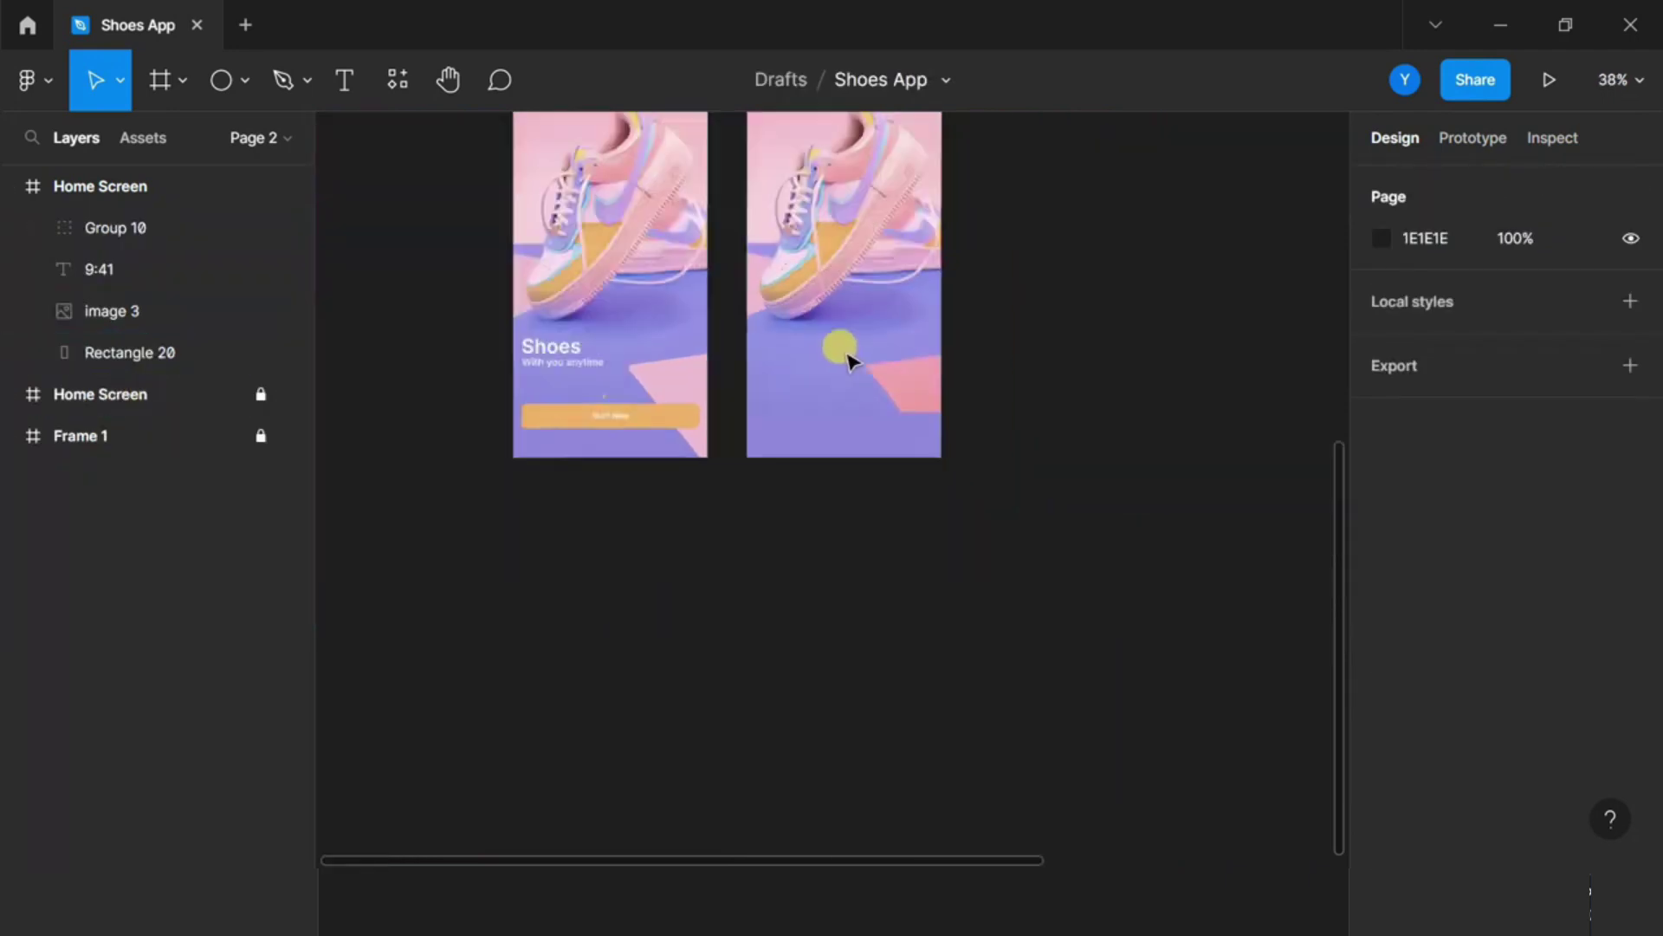
{"action": "left_click", "coordinate": [890, 423]}
{"action": "scroll", "coordinate": [893, 423], "scroll_direction": "up", "scroll_amount": 1}
{"action": "left_click_drag", "start_coordinate": [893, 424], "coordinate": [886, 403]}
Step: Duplicate the background rectangle above the photo, shorten it to 585, move it down and fill white
{"action": "left_click", "coordinate": [110, 353]}
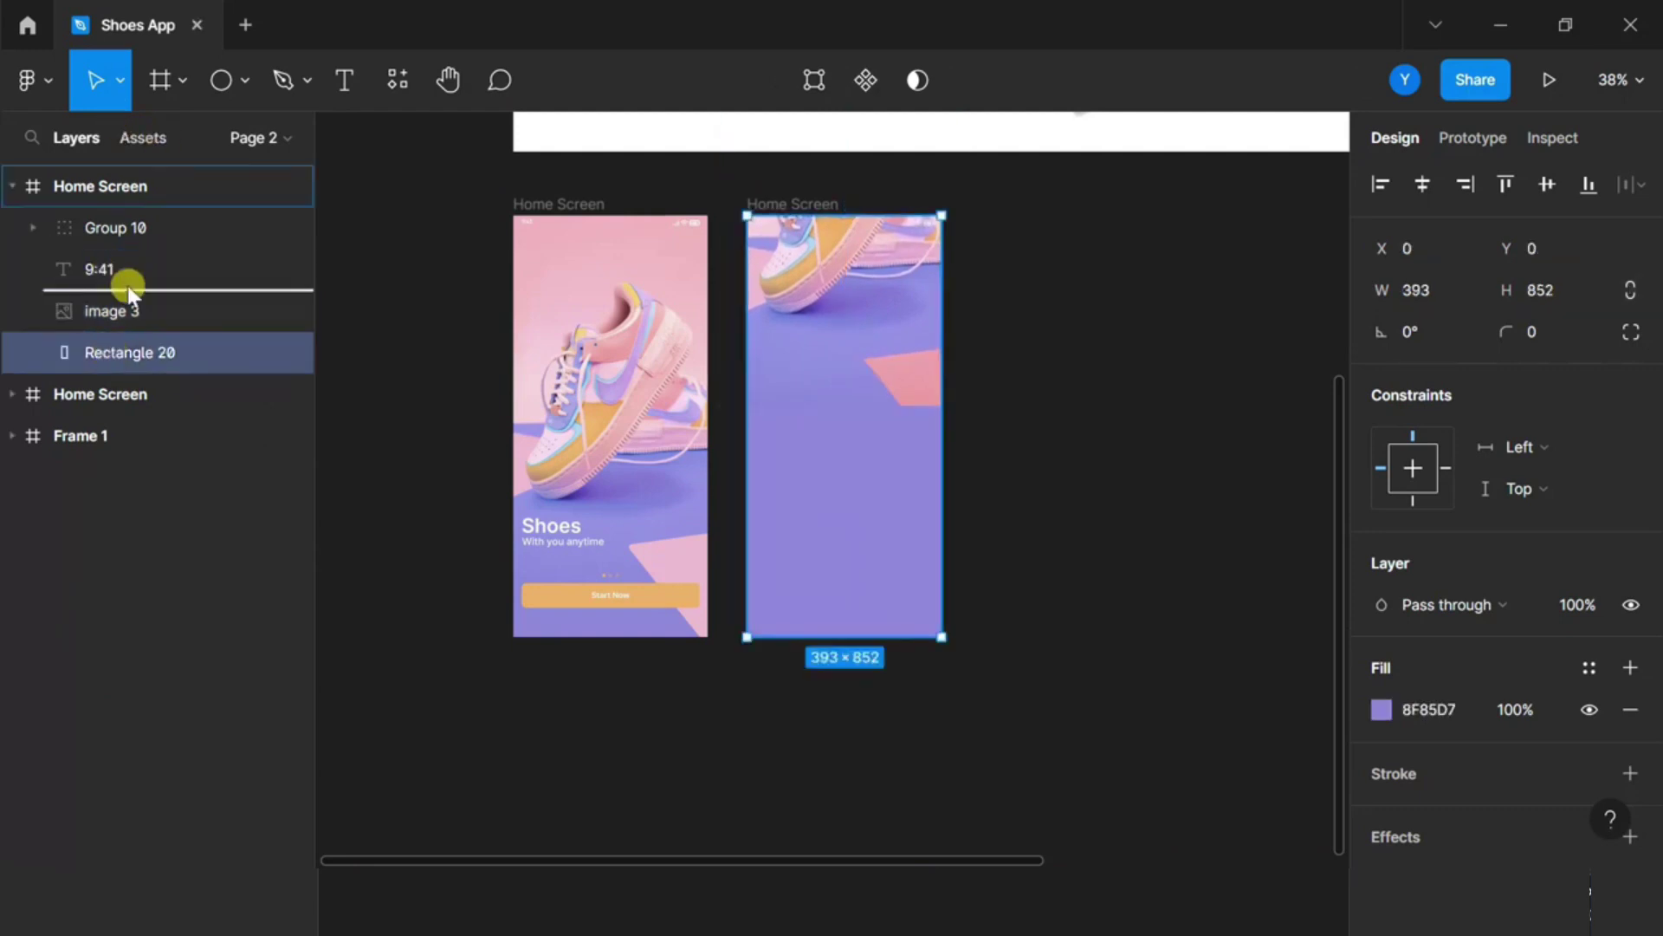
{"action": "left_click_drag", "start_coordinate": [128, 286], "coordinate": [129, 289]}
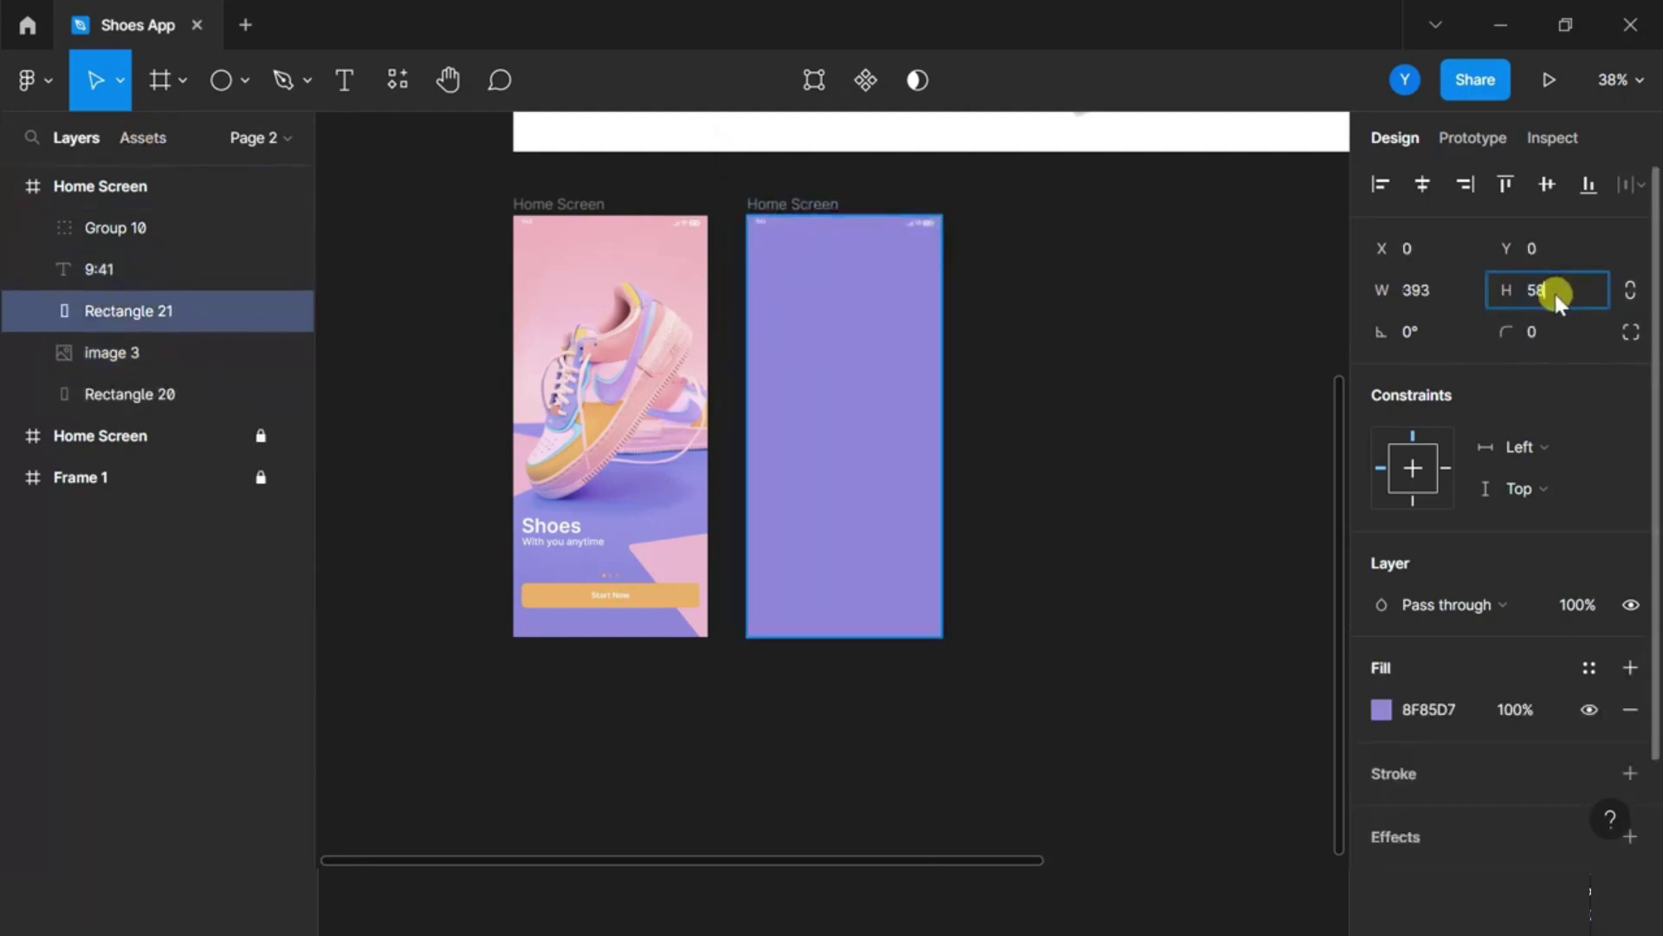
{"action": "left_click", "coordinate": [894, 440]}
{"action": "left_click_drag", "start_coordinate": [894, 440], "coordinate": [863, 563]}
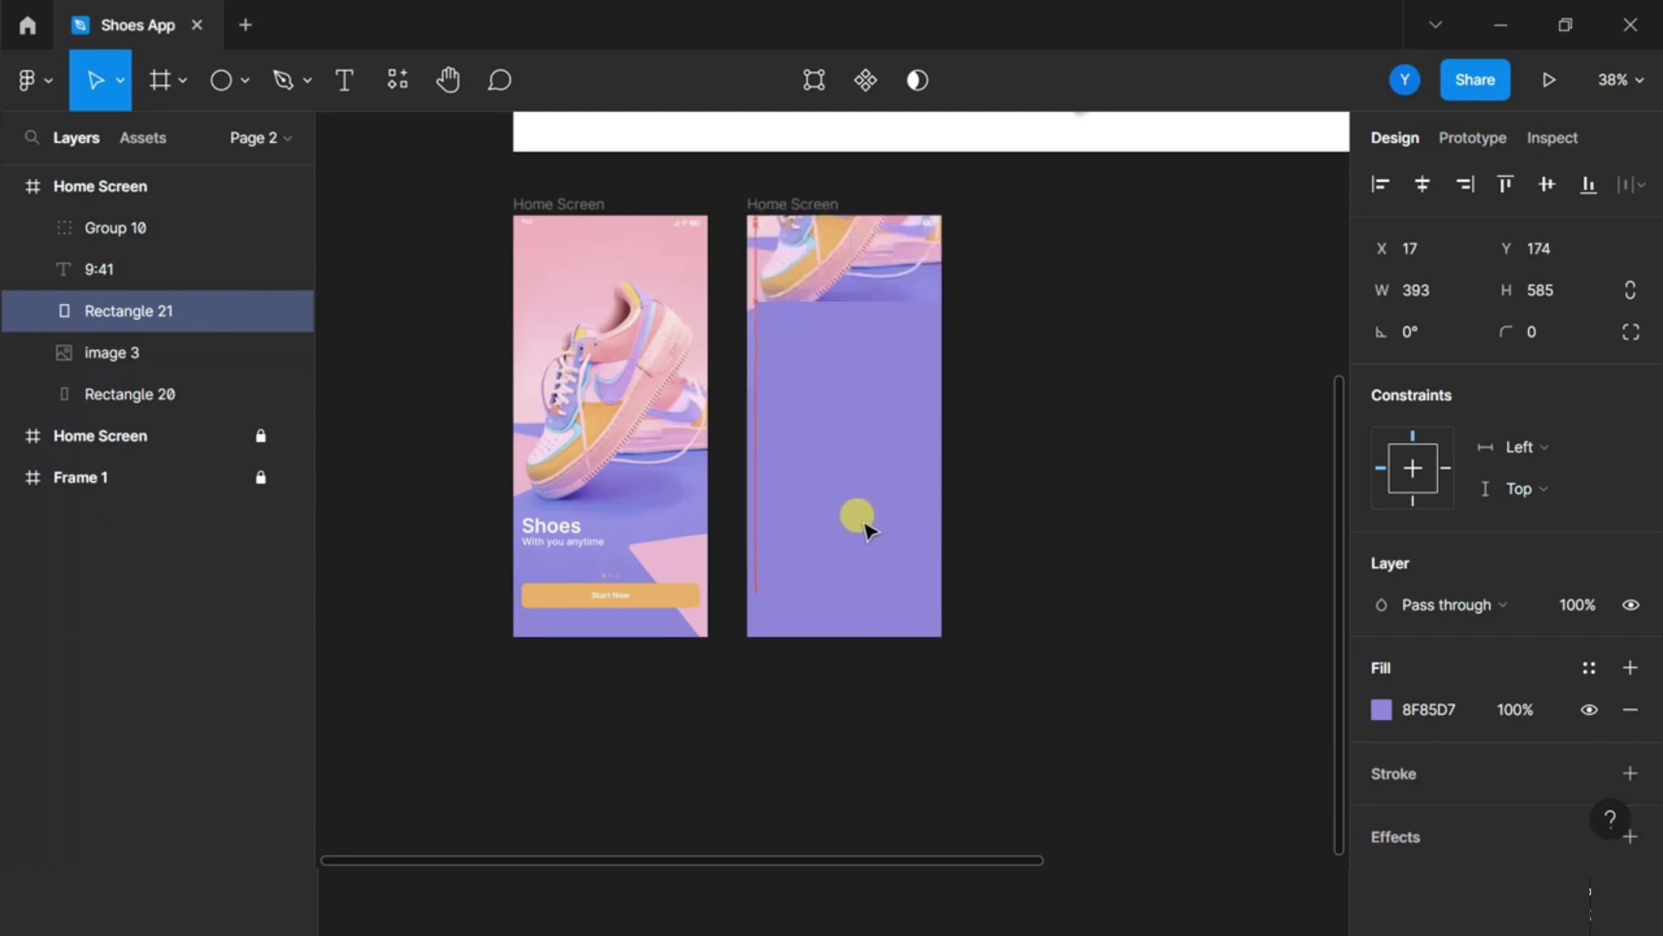
{"action": "scroll", "coordinate": [828, 360], "scroll_direction": "up", "scroll_amount": 3}
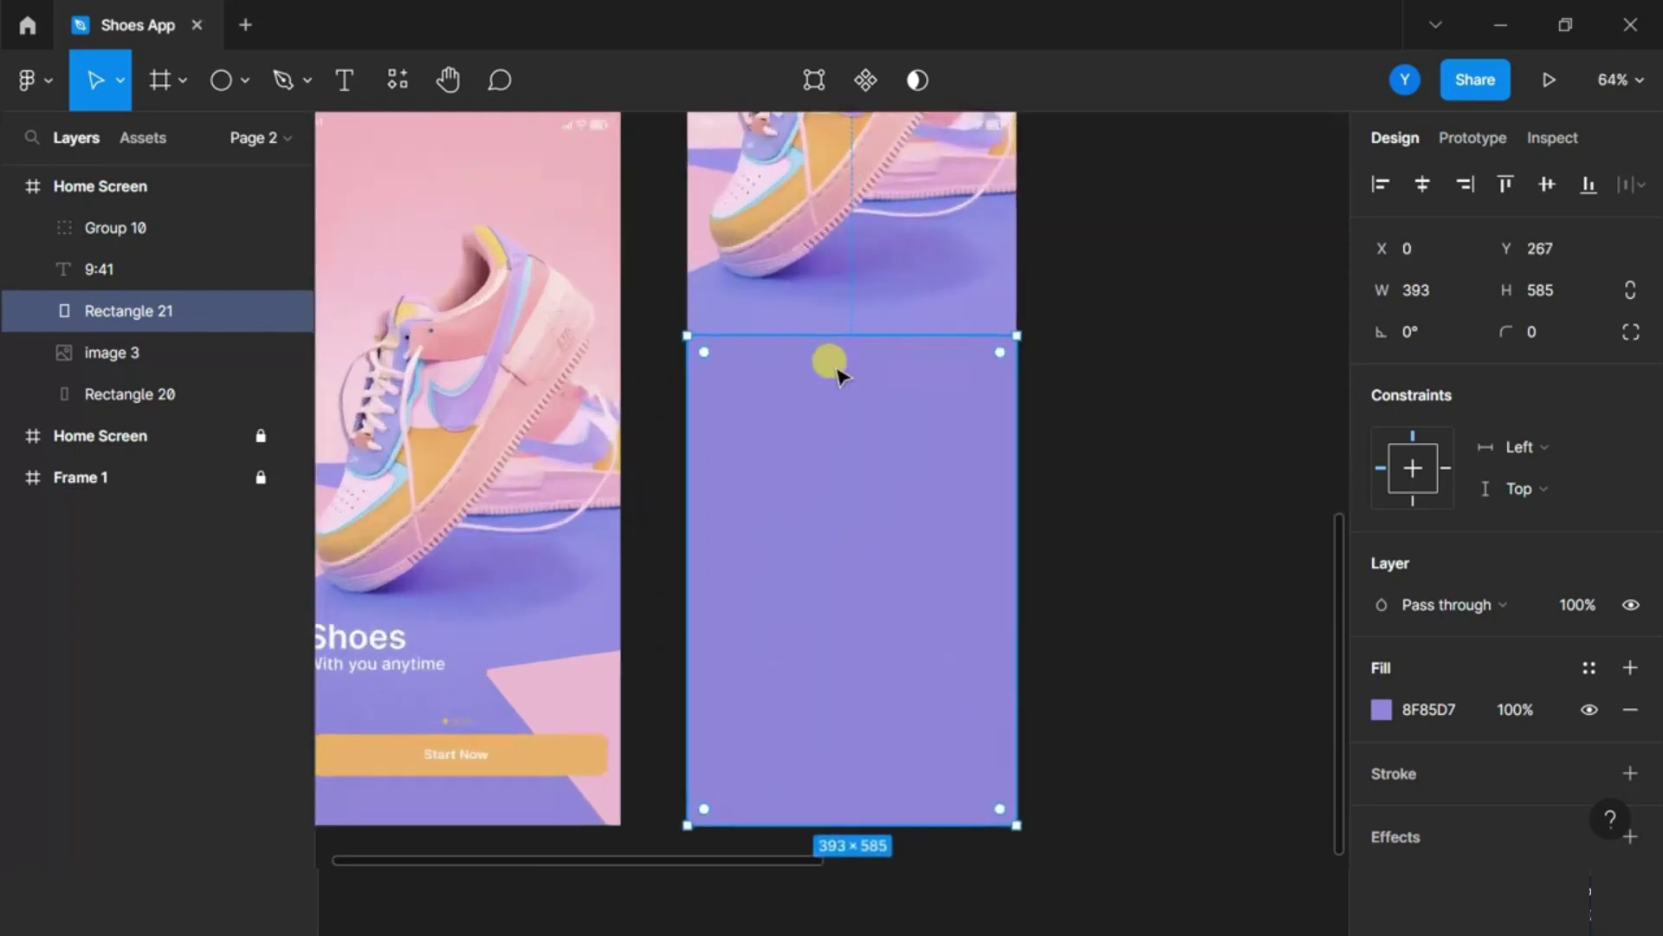
{"action": "left_click", "coordinate": [1630, 332]}
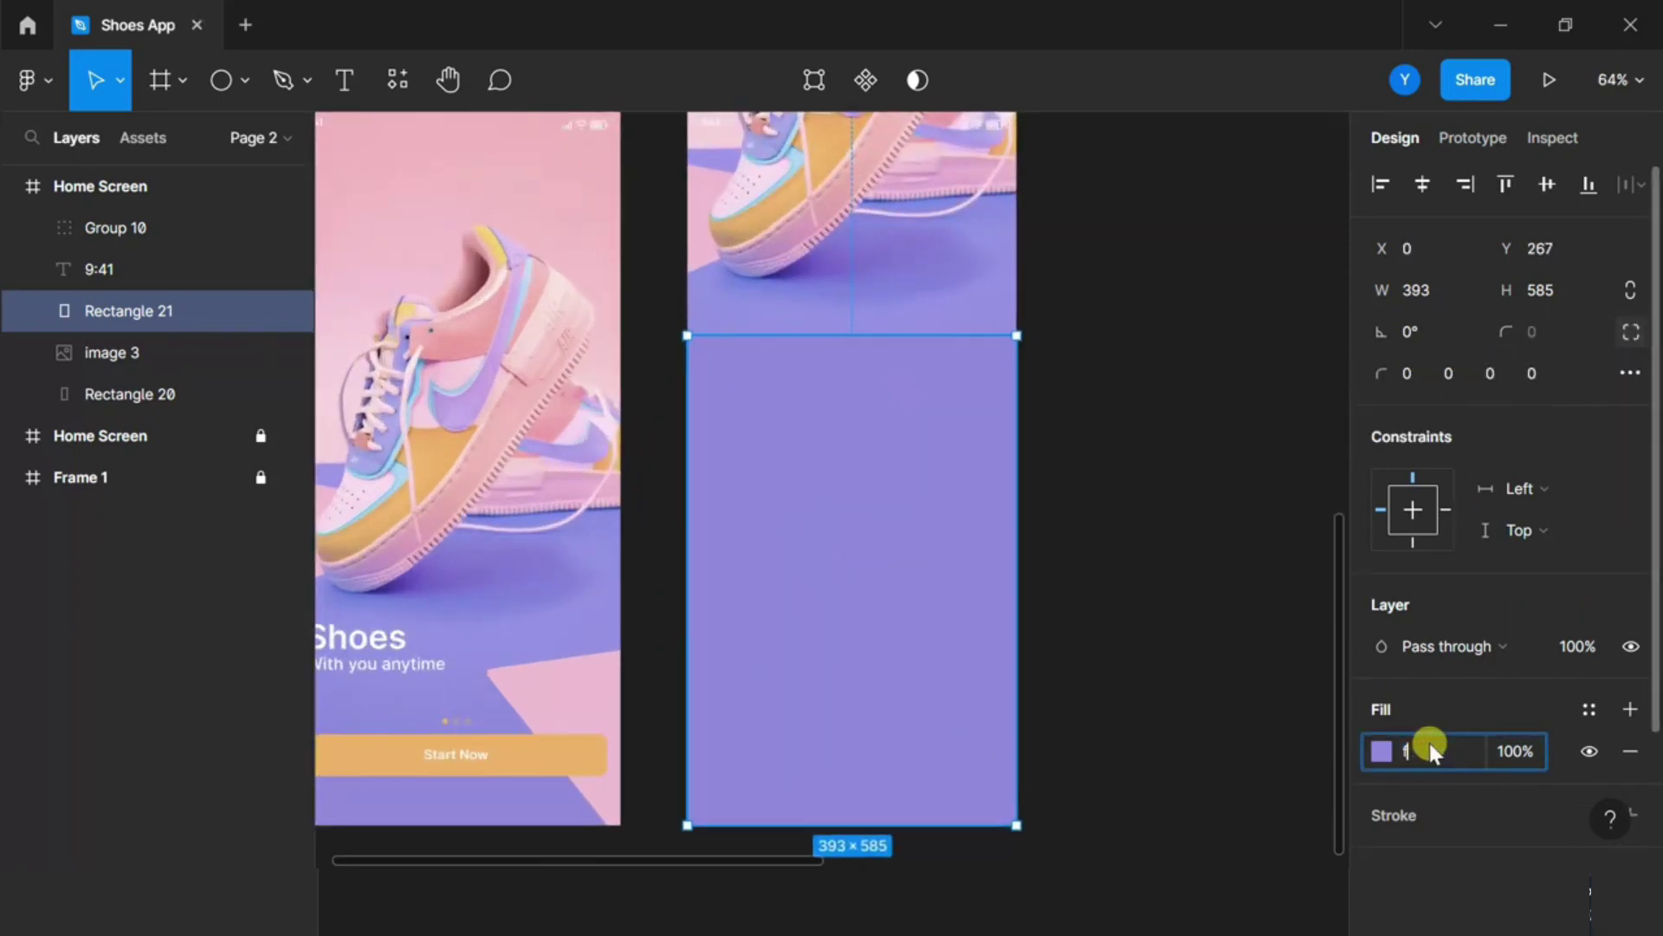
{"action": "key", "text": "Return"}
Step: Give the white card rounded top-left and top-right corners
{"action": "type", "text": "5"}
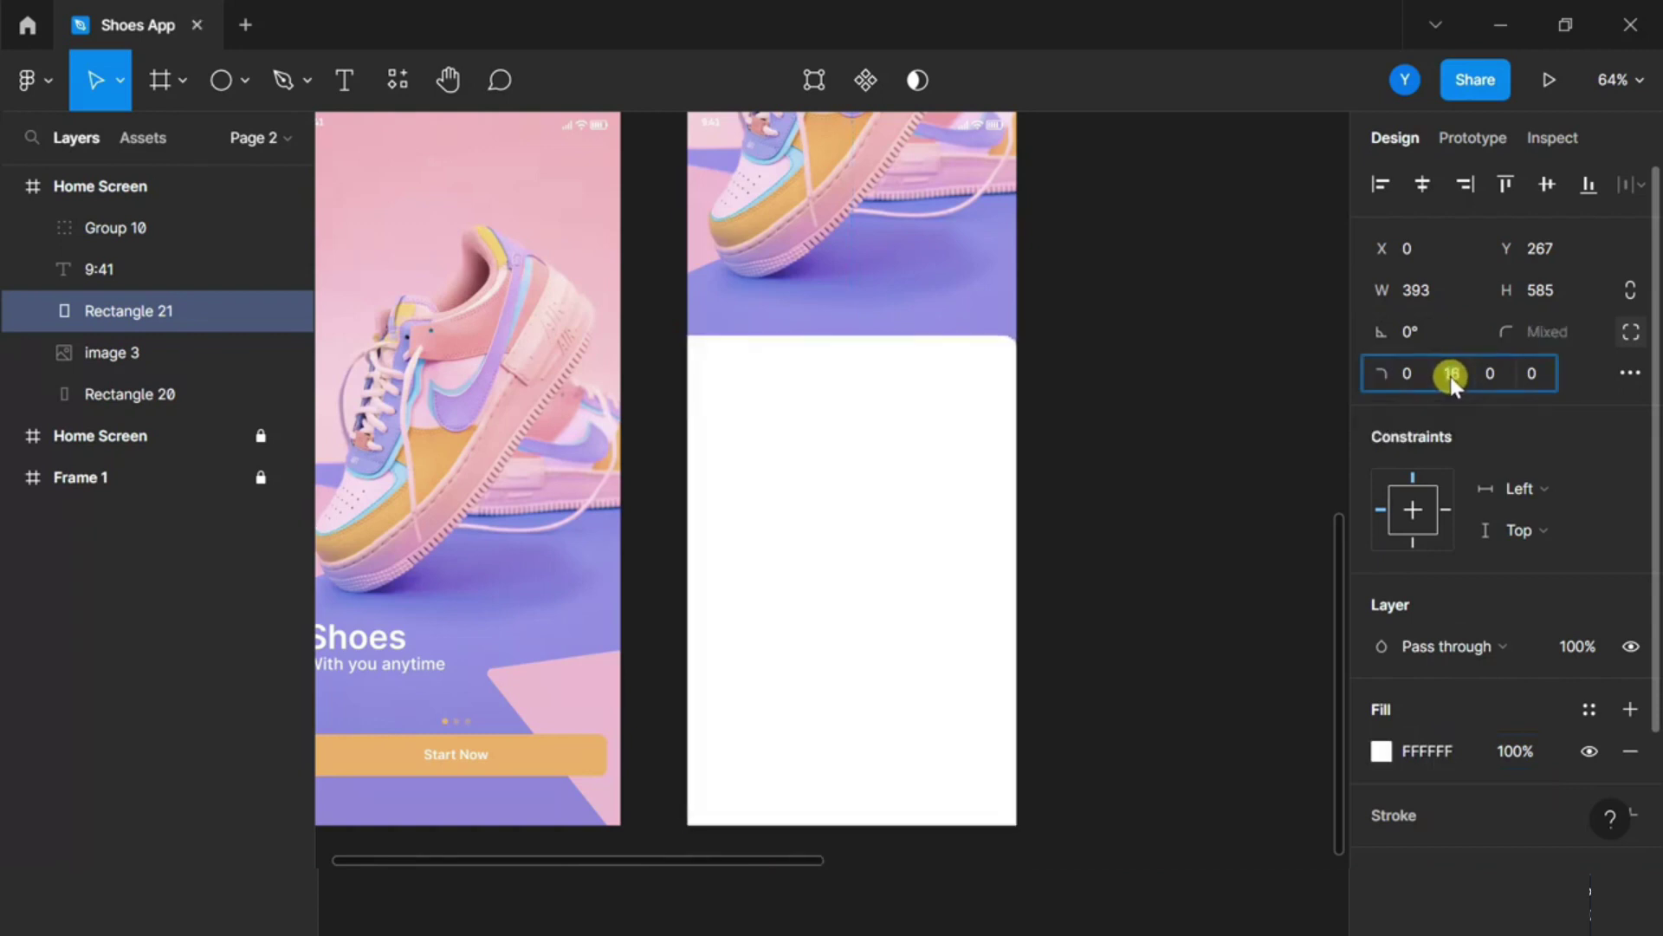
{"action": "left_click", "coordinate": [1408, 374]}
{"action": "type", "text": "1"}
{"action": "left_click", "coordinate": [1454, 382]}
{"action": "type", "text": "22"}
{"action": "left_click", "coordinate": [1173, 367]}
Step: Nudge the shoe photo into position above the white card
{"action": "scroll", "coordinate": [973, 252], "scroll_direction": "up", "scroll_amount": 2}
{"action": "left_click", "coordinate": [1051, 564]}
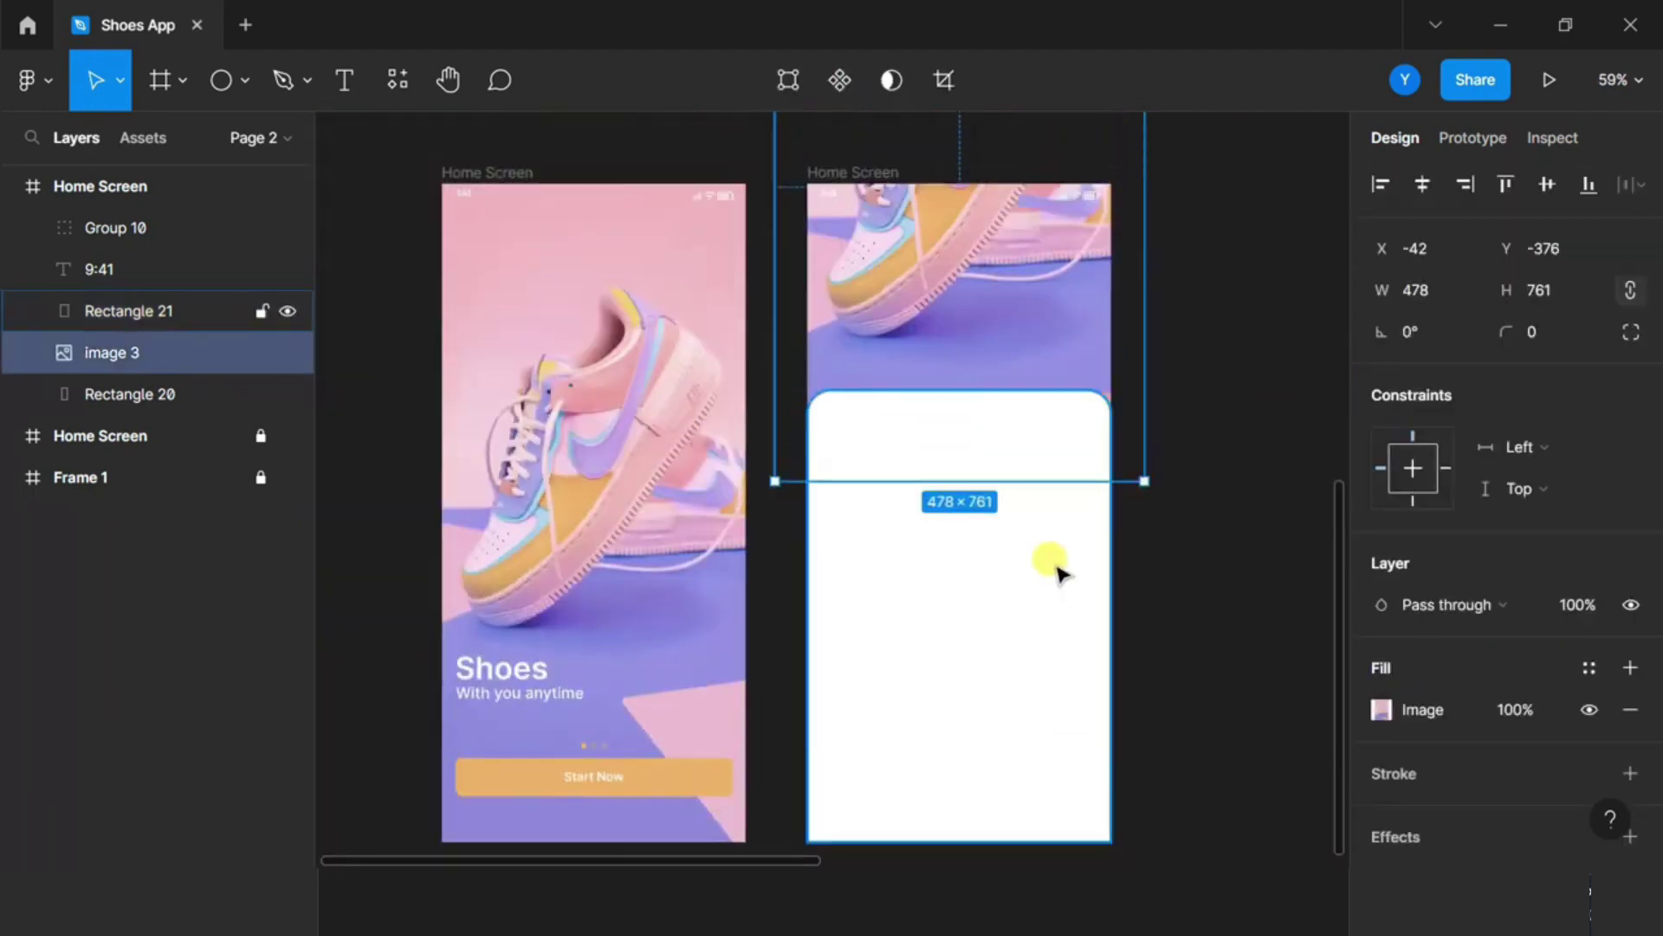
{"action": "scroll", "coordinate": [1057, 569], "scroll_direction": "up", "scroll_amount": 2}
{"action": "key", "text": "shift+Up"}
{"action": "key", "text": "shift+Up"}
{"action": "key", "text": "shift+Up"}
{"action": "key", "text": "shift+Up"}
{"action": "key", "text": "shift+Up"}
{"action": "key", "text": "shift+Up"}
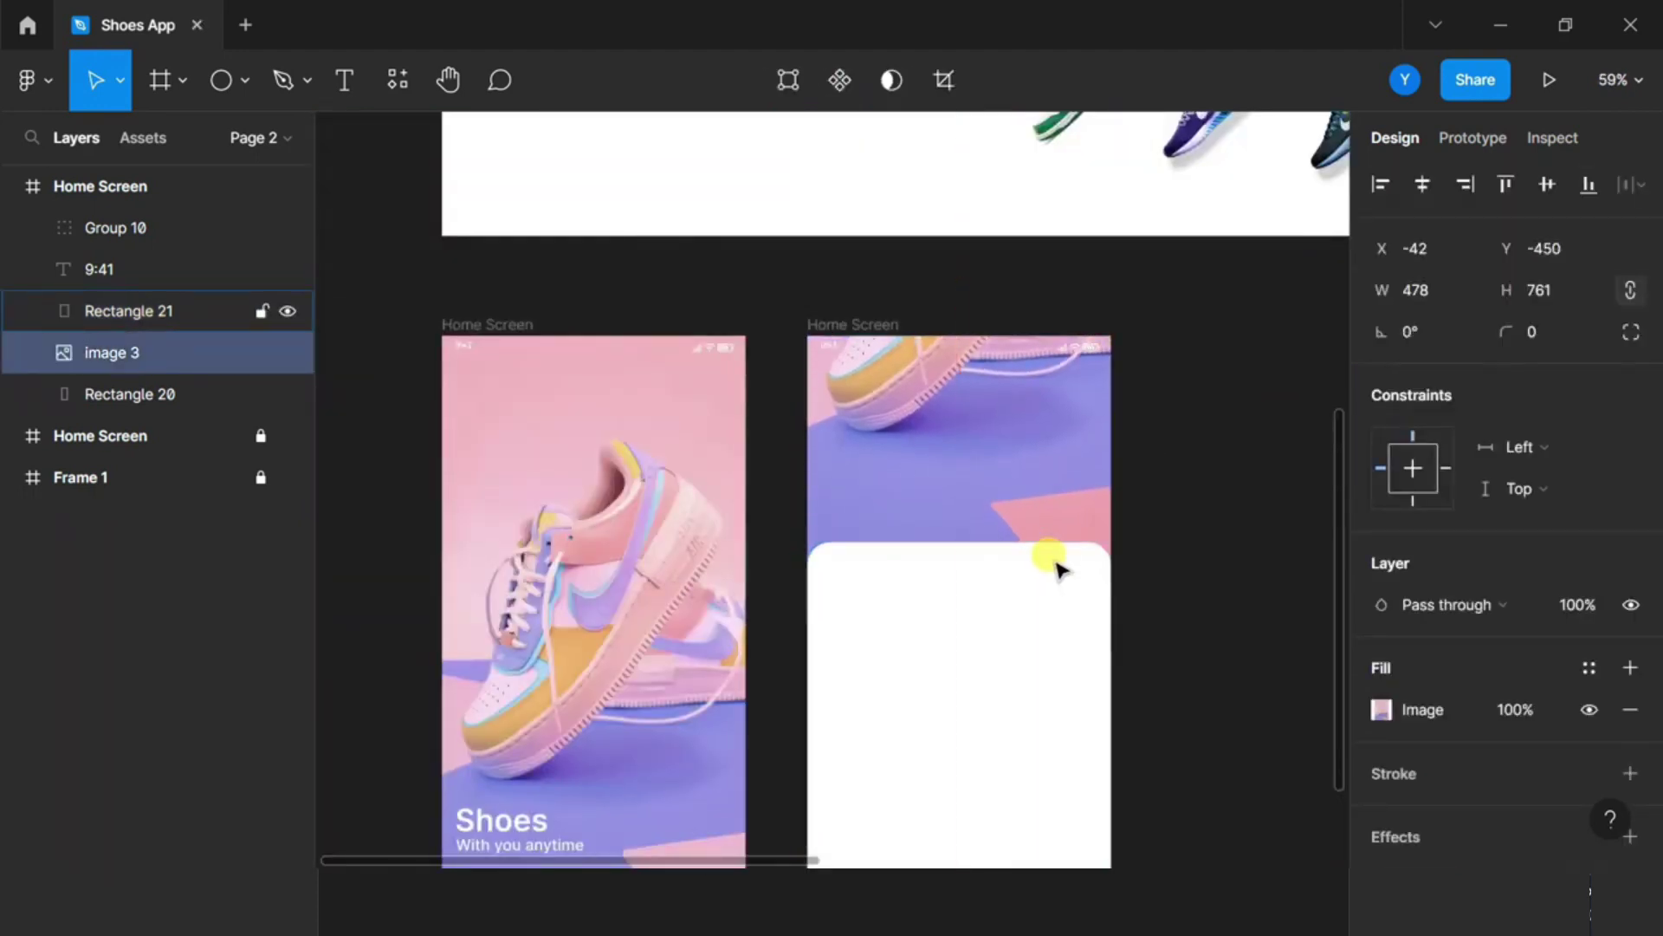
{"action": "key", "text": "shift+Down"}
{"action": "key", "text": "shift+Down"}
{"action": "key", "text": "shift+Down"}
{"action": "scroll", "coordinate": [1056, 568], "scroll_direction": "down", "scroll_amount": 1}
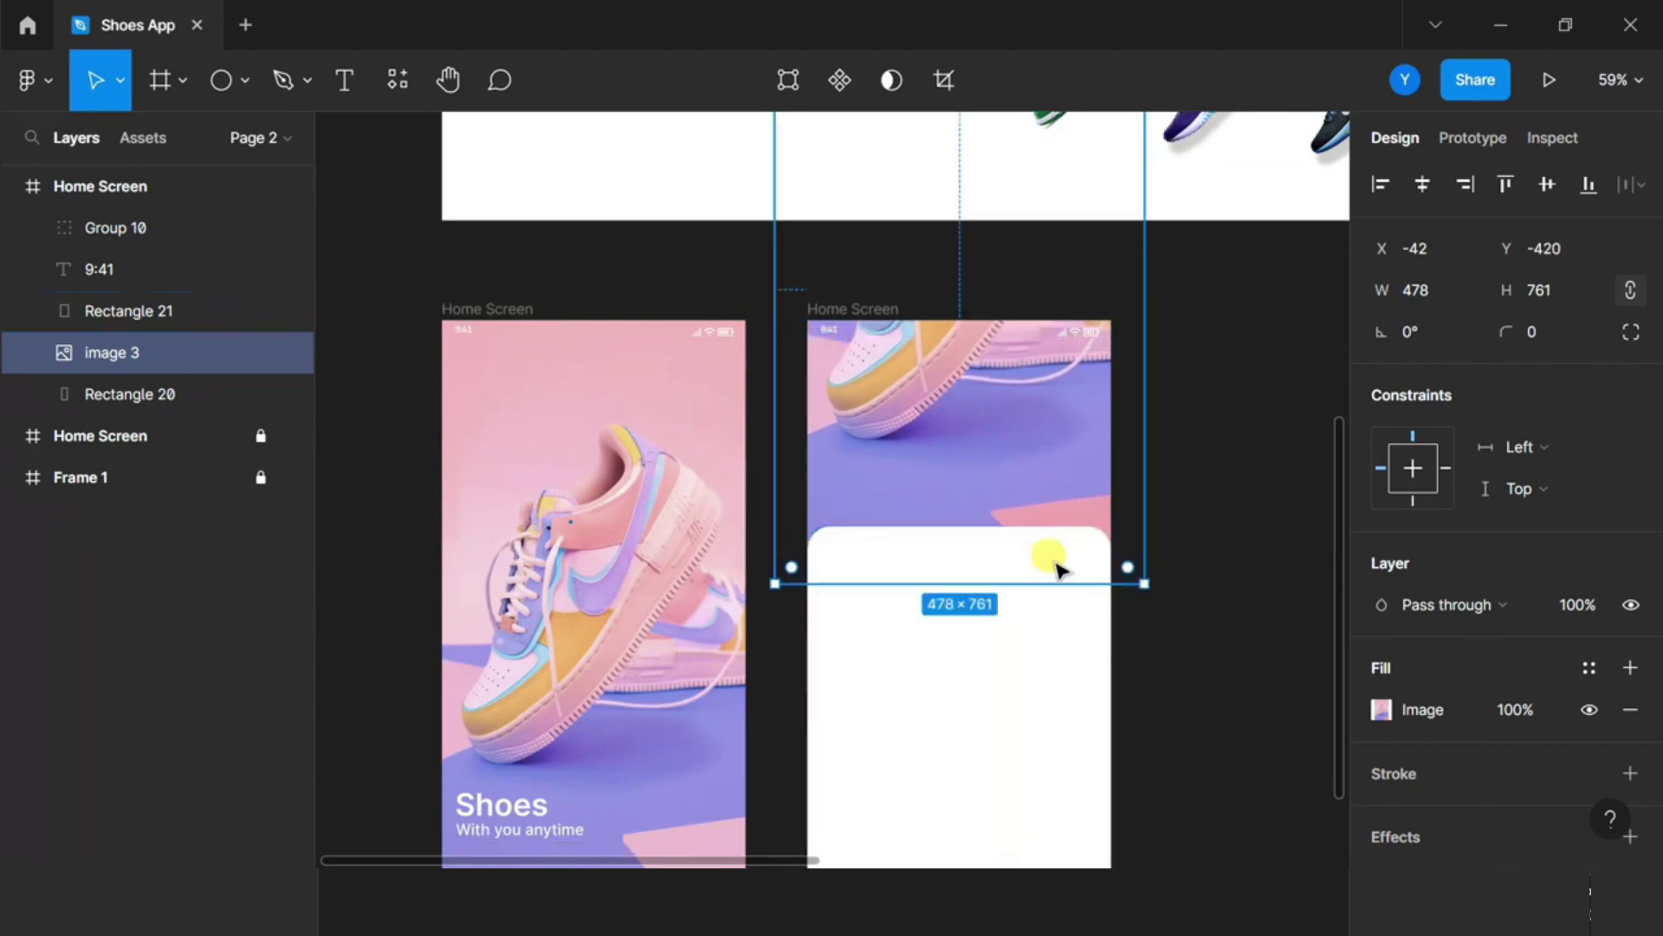
{"action": "key", "text": "shift+Down"}
{"action": "key", "text": "shift+Down"}
{"action": "key", "text": "shift+Down"}
{"action": "key", "text": "Down"}
{"action": "key", "text": "Down"}
{"action": "key", "text": "Down"}
{"action": "left_click", "coordinate": [755, 341]}
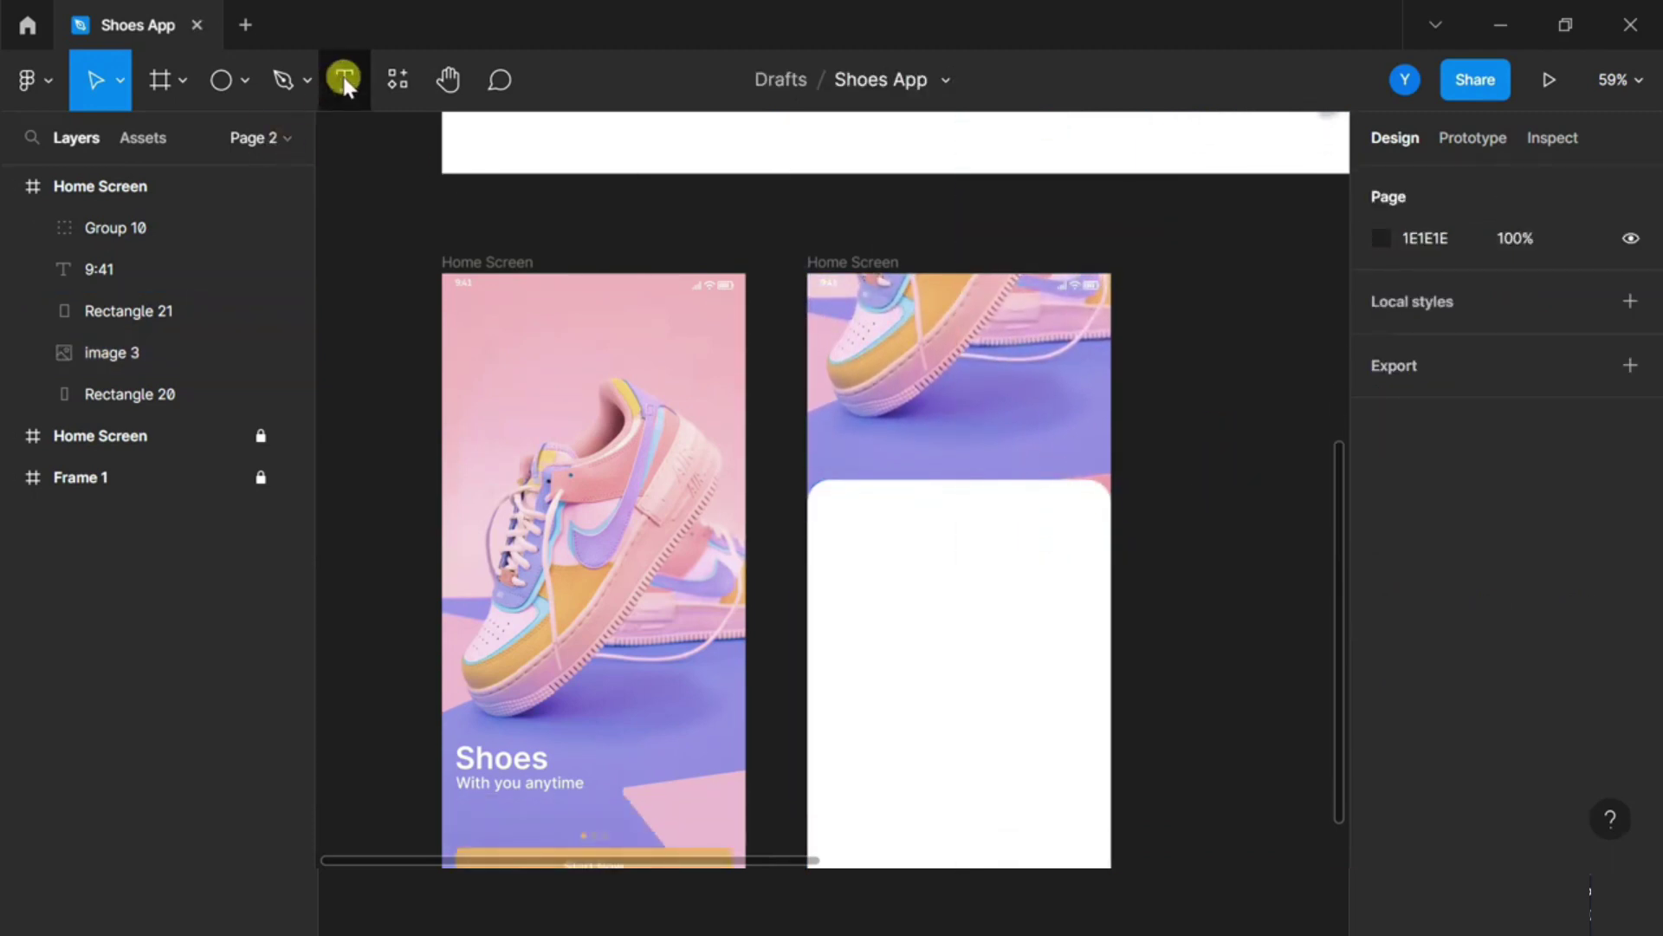
{"action": "left_click", "coordinate": [344, 79]}
{"action": "scroll", "coordinate": [986, 514], "scroll_direction": "up", "scroll_amount": 5}
Step: Add a 'Create Account' heading in Inter at size 32, centred horizontally
{"action": "left_click", "coordinate": [717, 390]}
{"action": "type", "text": "Create Account"}
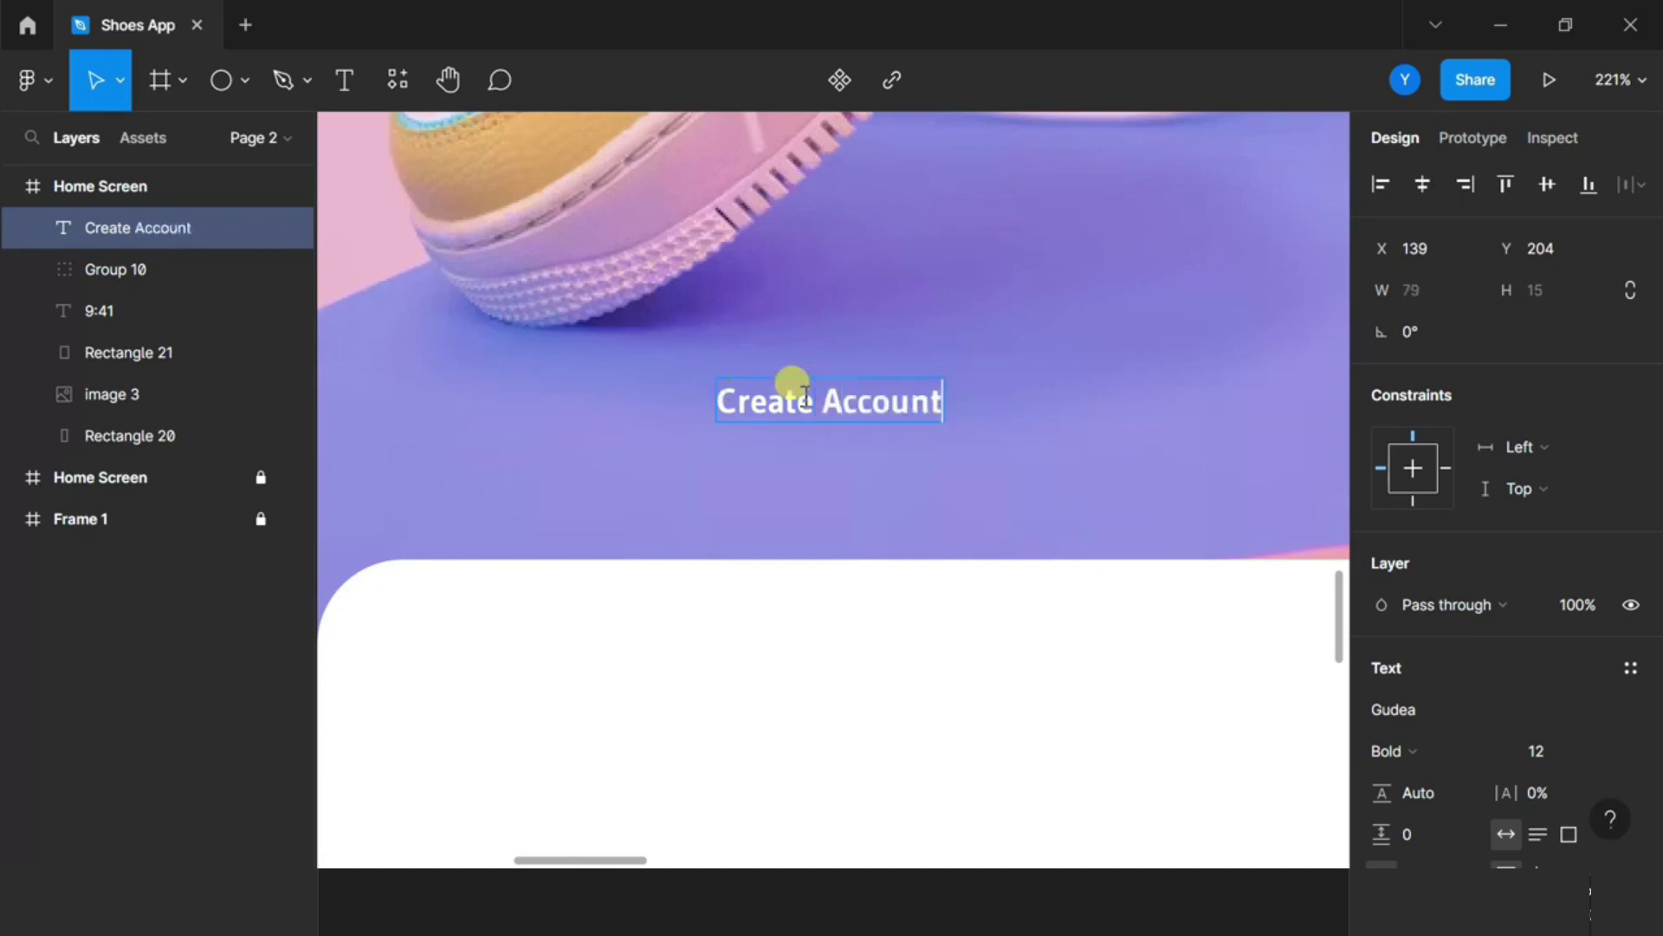
{"action": "left_click", "coordinate": [1425, 717]}
{"action": "type", "text": "Inter"}
{"action": "key", "text": "Return"}
{"action": "left_click", "coordinate": [1604, 752]}
{"action": "left_click", "coordinate": [1589, 642]}
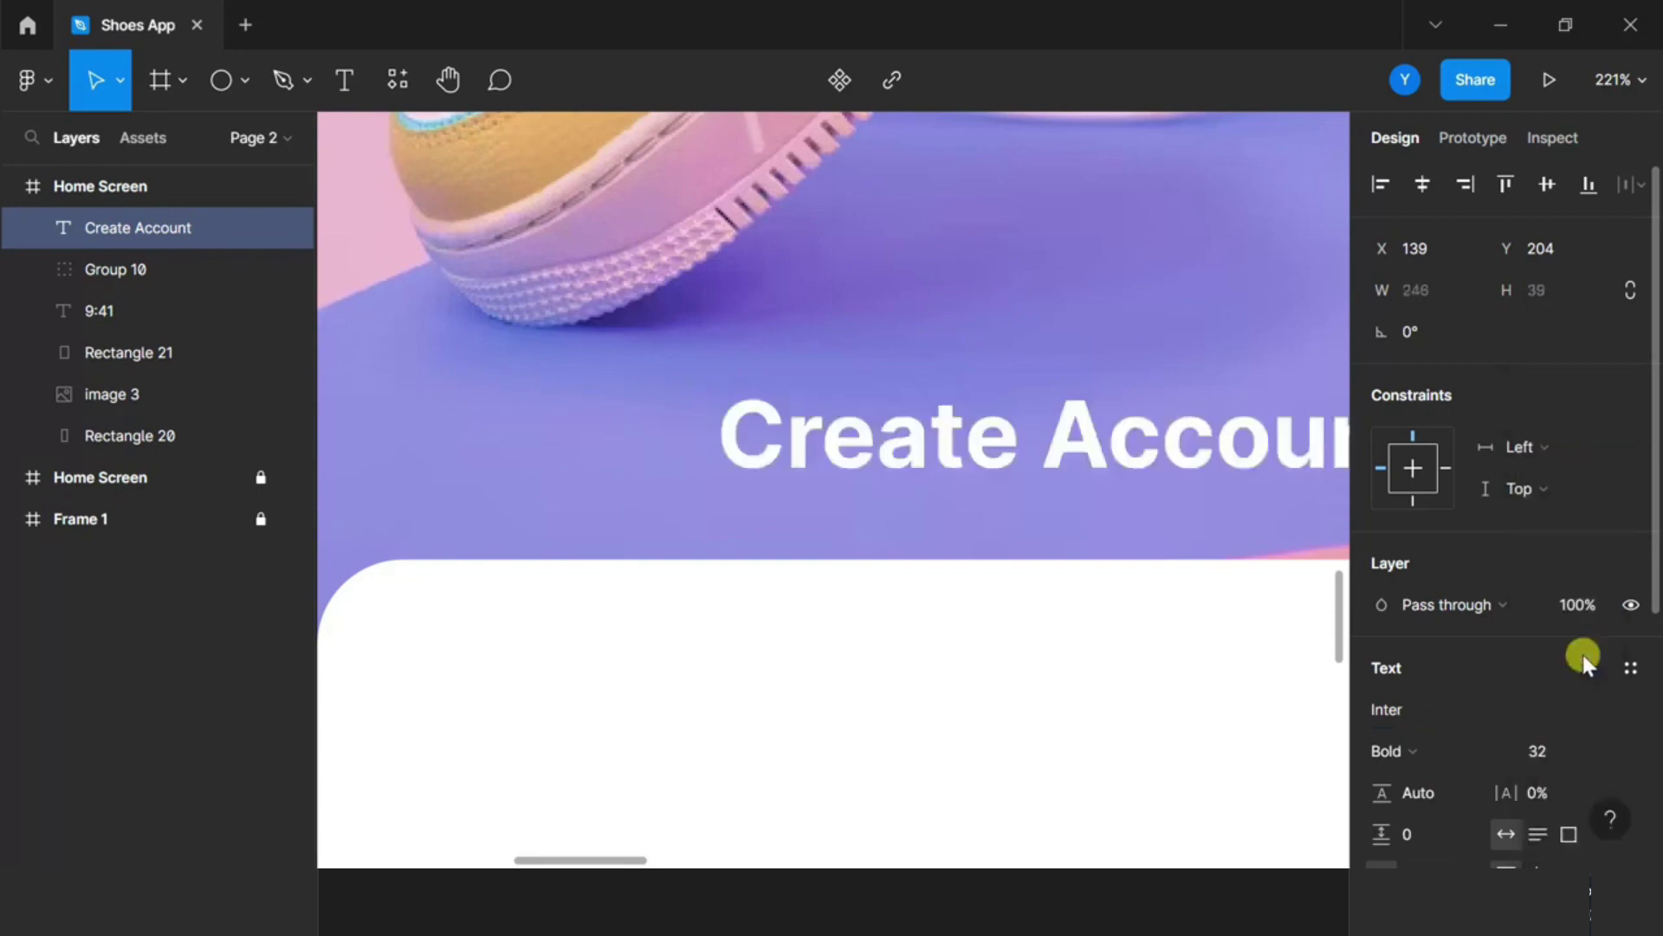
{"action": "scroll", "coordinate": [840, 518], "scroll_direction": "down", "scroll_amount": 5}
{"action": "left_click", "coordinate": [1422, 183]}
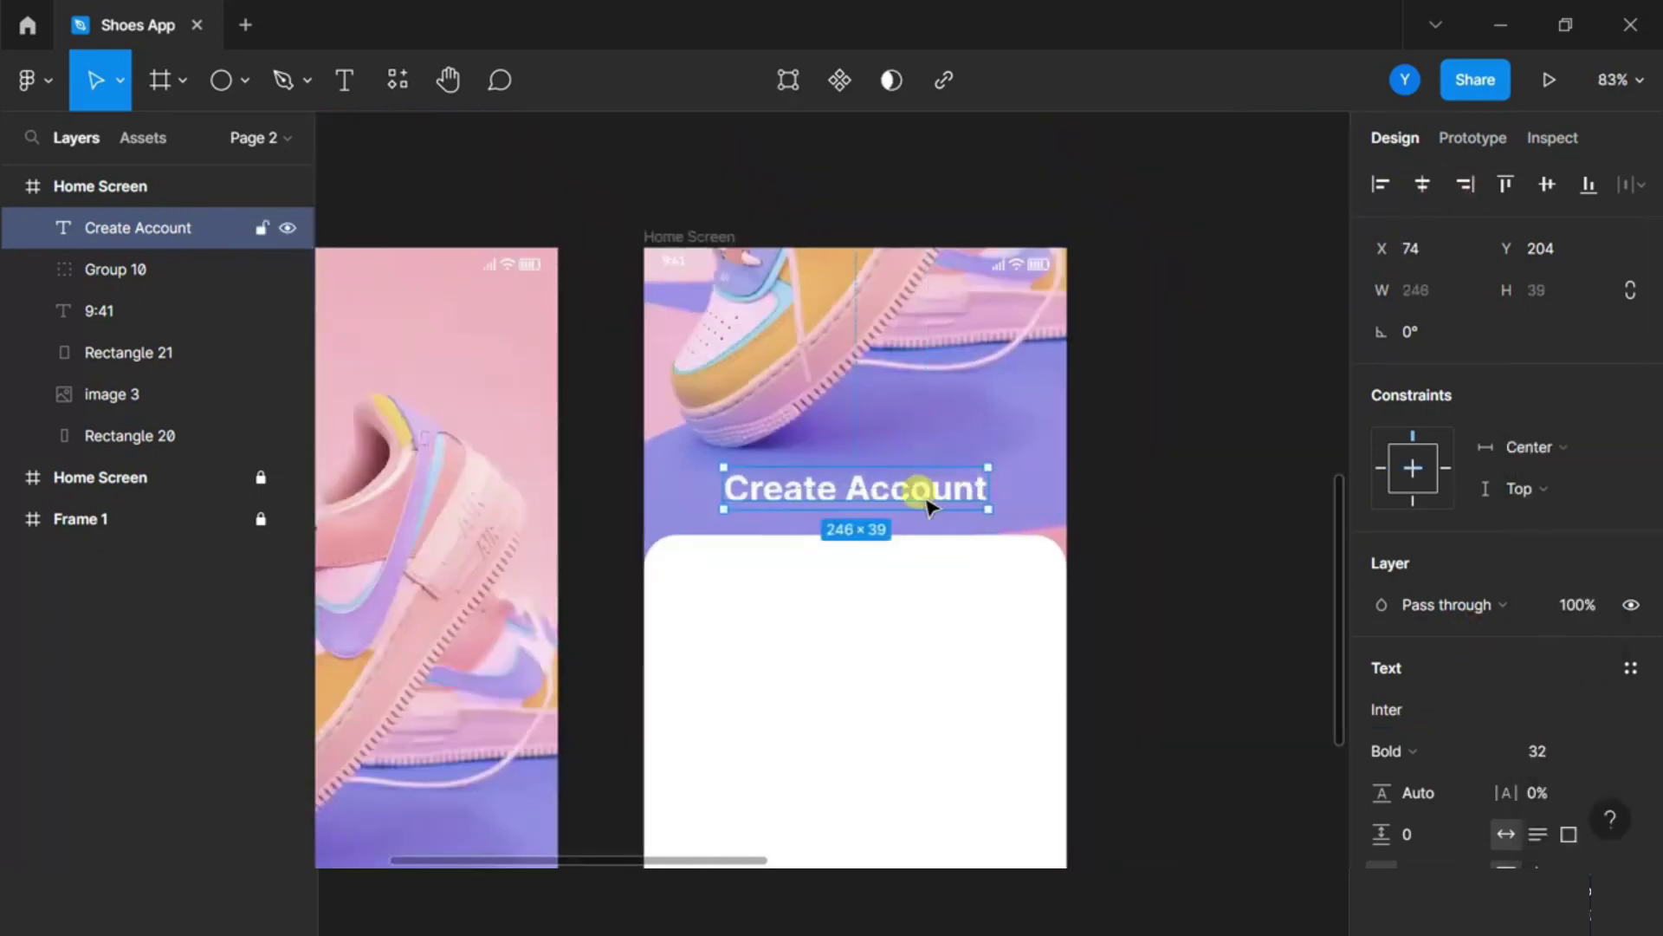
Step: Reduce the heading to size 30 and shift it and the shoe photo slightly upward
{"action": "left_click", "coordinate": [1542, 751]}
{"action": "type", "text": "30"}
{"action": "key", "text": "Return"}
{"action": "key", "text": "Escape"}
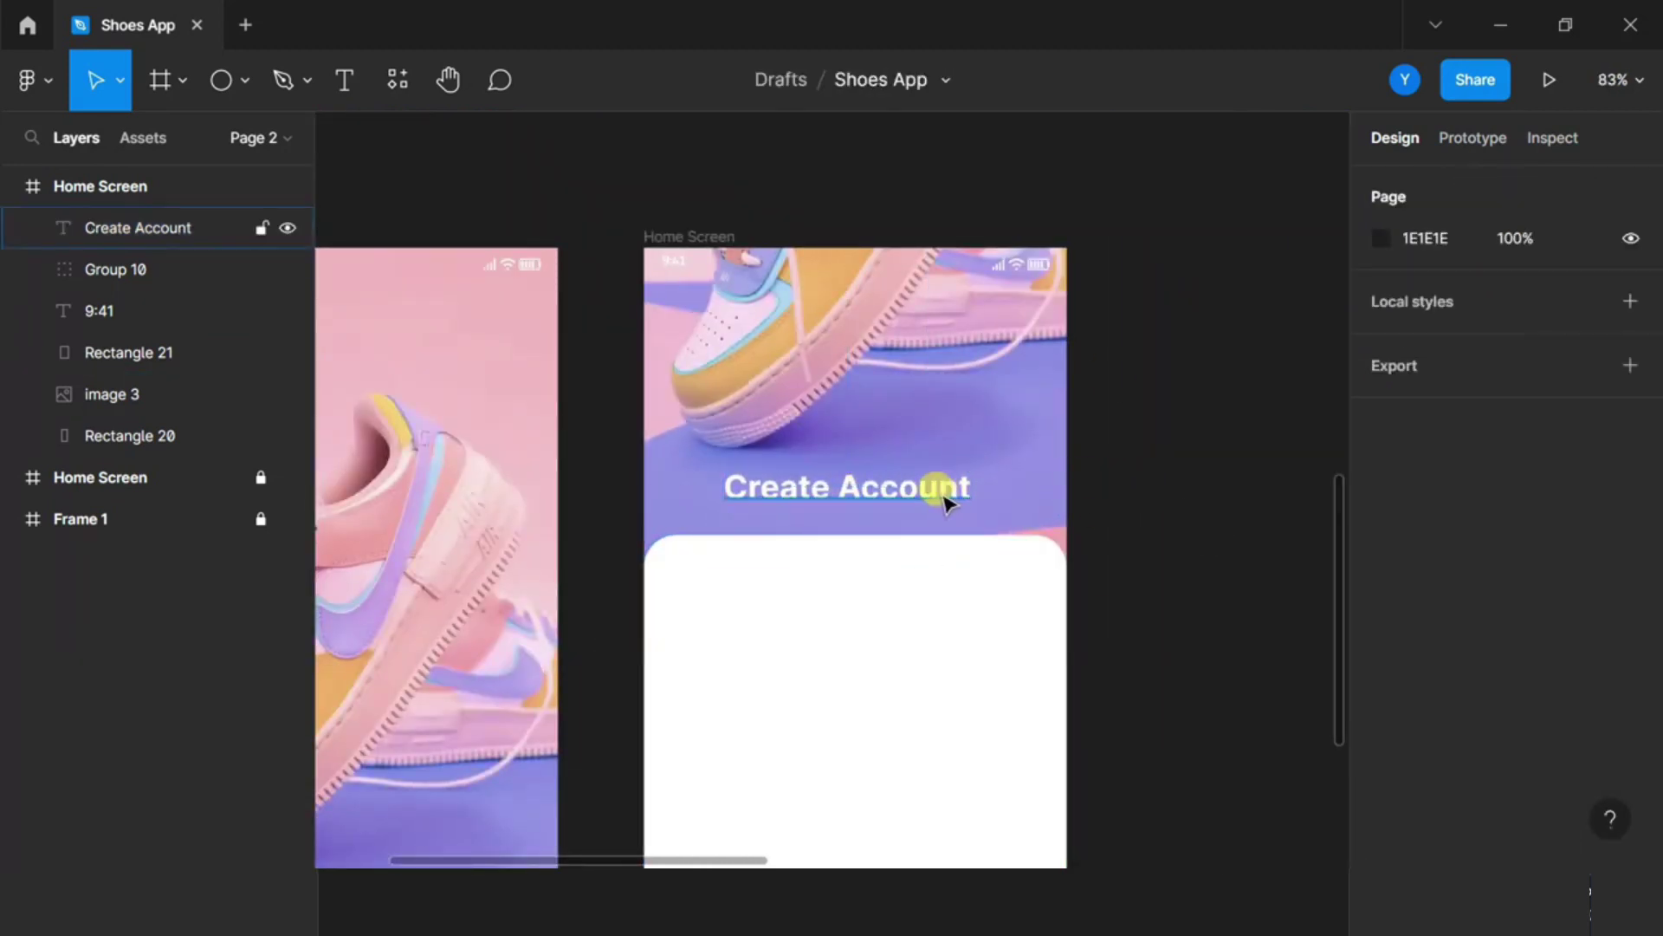
{"action": "left_click_drag", "start_coordinate": [947, 502], "coordinate": [947, 488]}
{"action": "left_click_drag", "start_coordinate": [803, 311], "coordinate": [812, 302]}
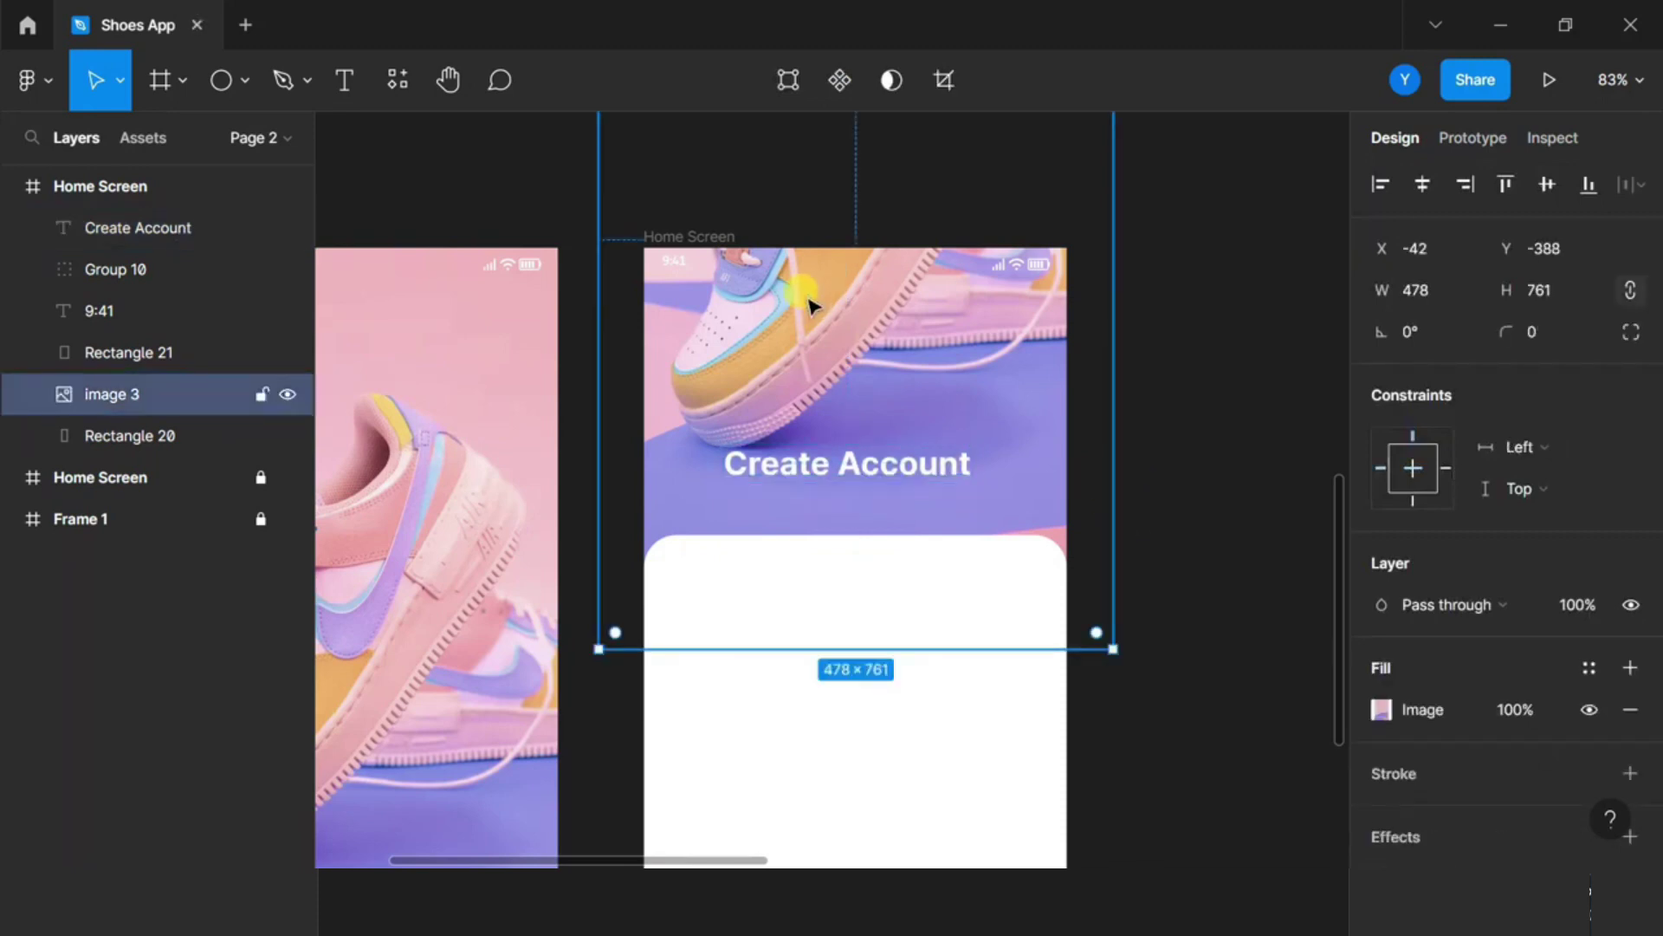
{"action": "left_click", "coordinate": [884, 479]}
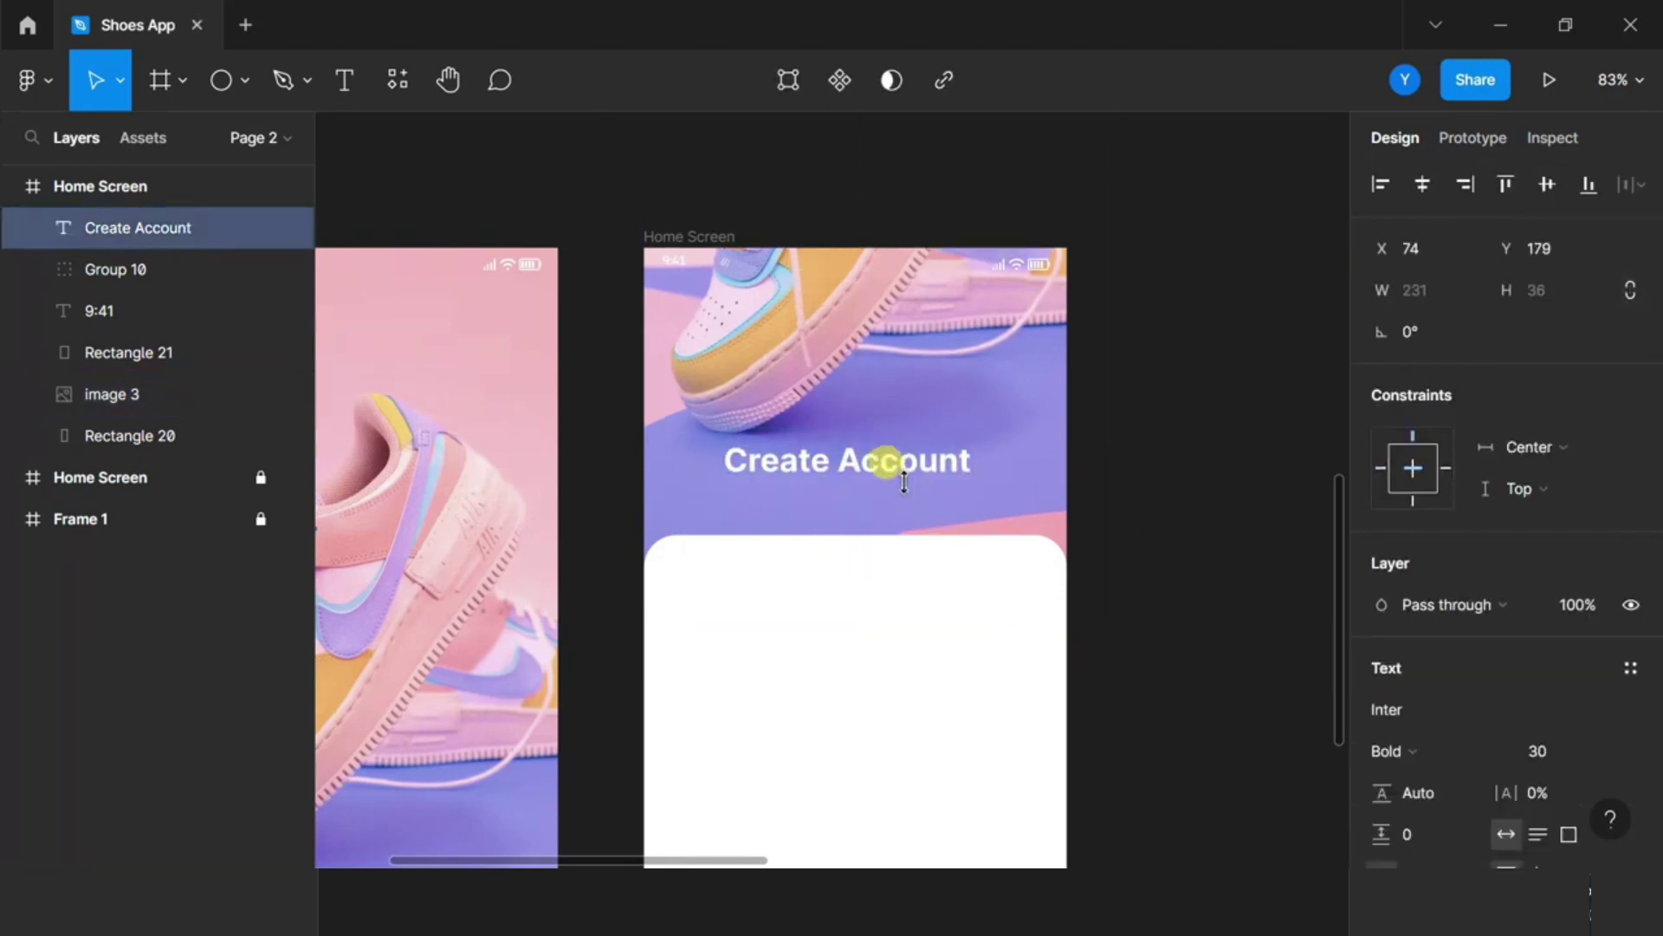
{"action": "left_click", "coordinate": [344, 80]}
{"action": "left_click", "coordinate": [741, 487]}
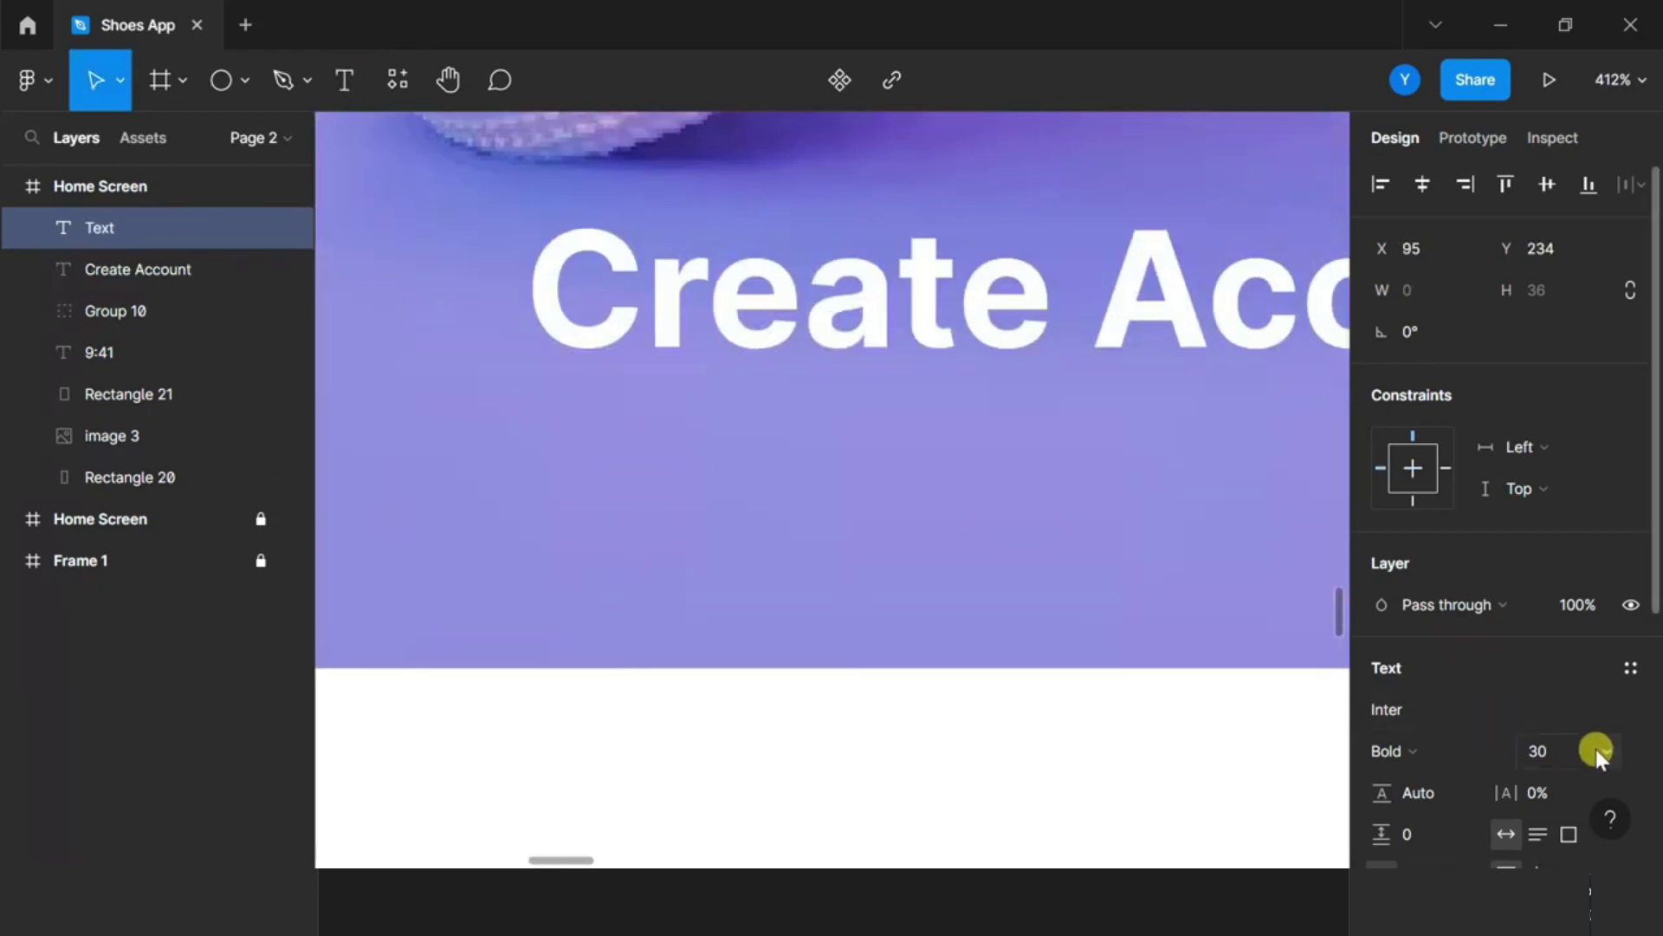
Step: Type the start of the subtitle, 'Please fill', beneath the Create Account heading
{"action": "type", "text": "P"}
{"action": "left_click", "coordinate": [1597, 747]}
{"action": "double_click", "coordinate": [650, 550]}
{"action": "left_click", "coordinate": [1603, 752]}
{"action": "left_click", "coordinate": [1566, 553]}
{"action": "left_click", "coordinate": [689, 519]}
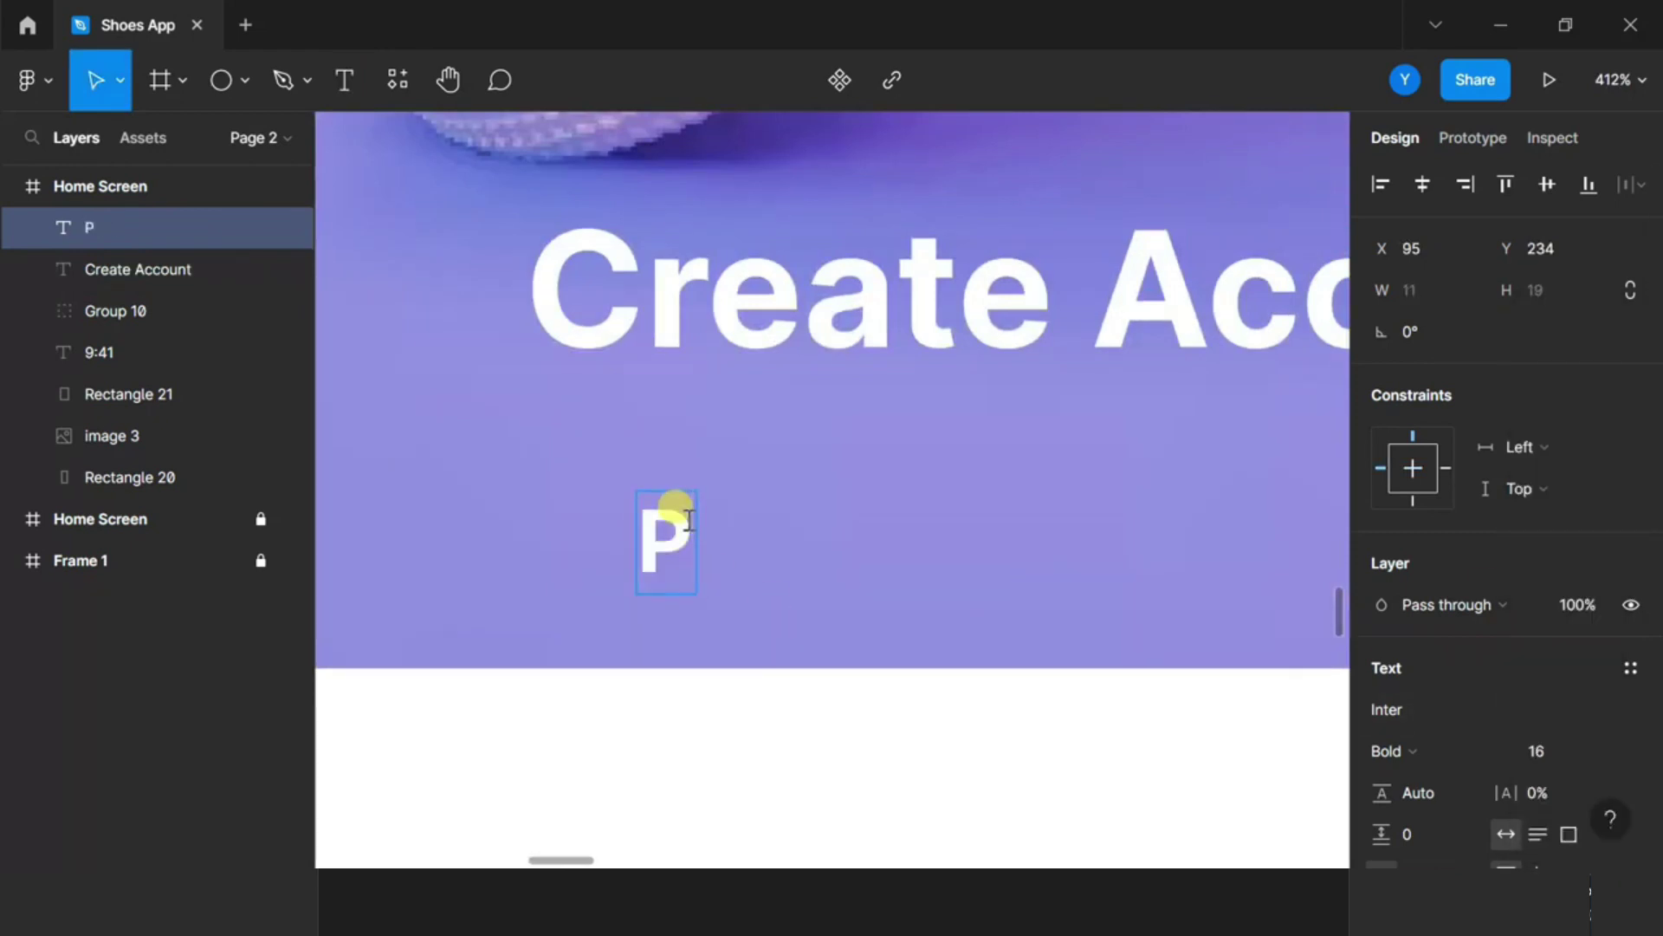
{"action": "type", "text": "ease fill"}
{"action": "key", "text": "Escape"}
Step: Make the subtitle Medium weight, continue its text, and save the design
{"action": "scroll", "coordinate": [719, 519], "scroll_direction": "down", "scroll_amount": 3}
{"action": "key", "text": "Return"}
{"action": "left_click", "coordinate": [1496, 745]}
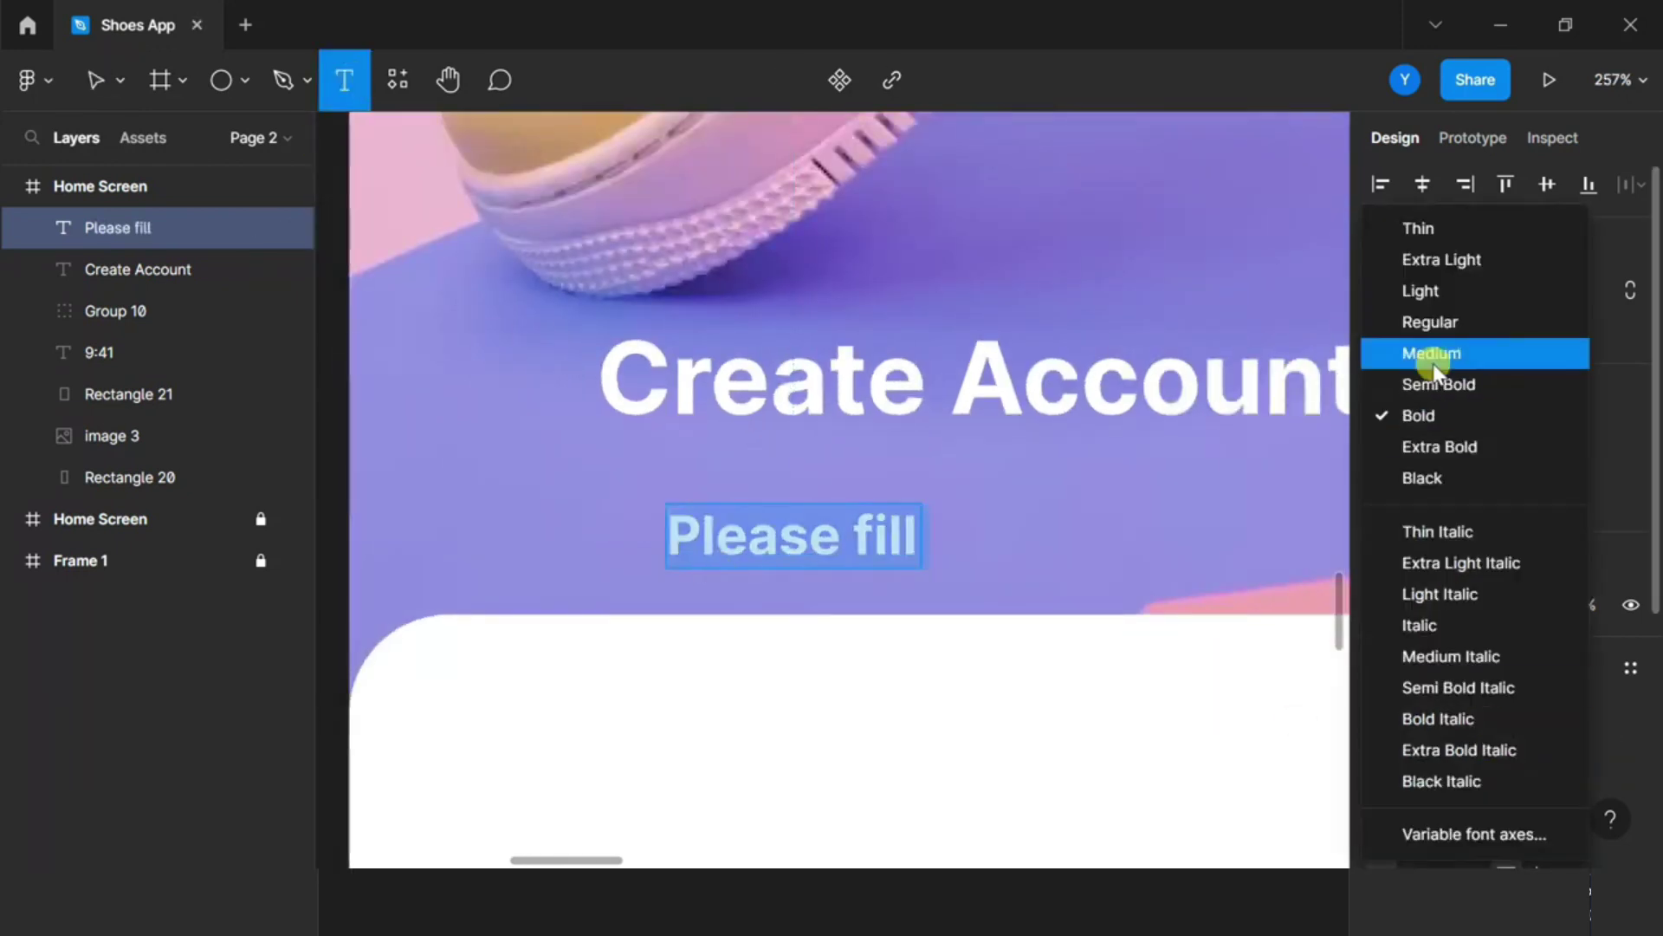
{"action": "left_click", "coordinate": [1422, 353]}
{"action": "scroll", "coordinate": [865, 530], "scroll_direction": "up", "scroll_amount": 3}
{"action": "left_click", "coordinate": [888, 539]}
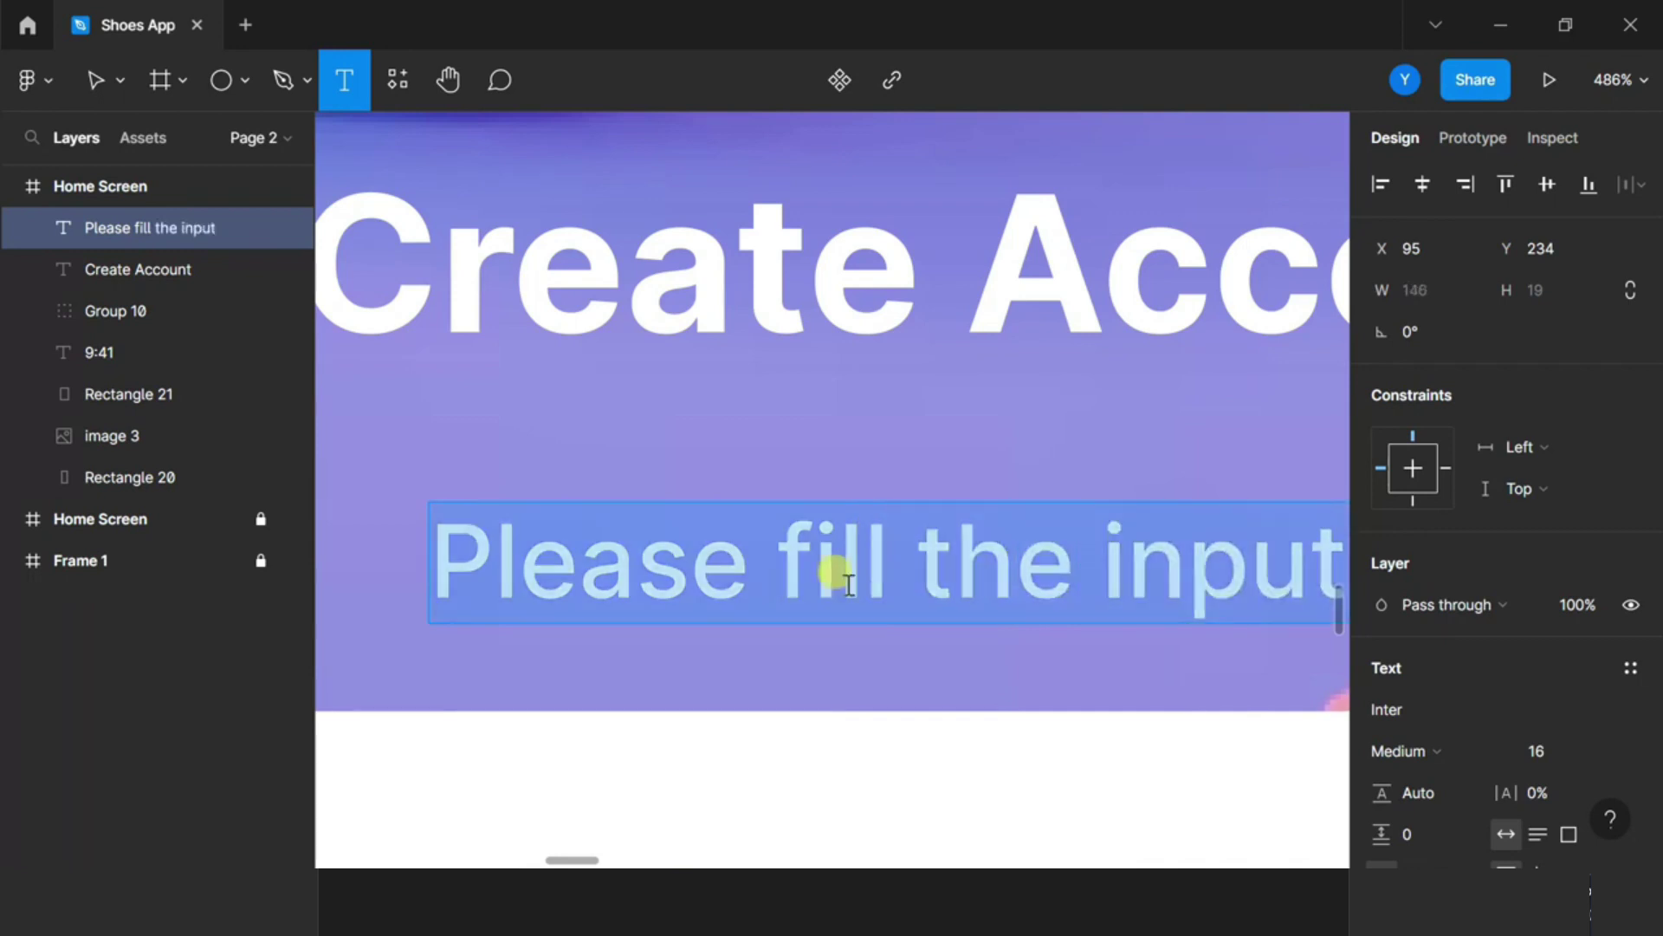
{"action": "type", "text": "be"}
{"action": "scroll", "coordinate": [860, 433], "scroll_direction": "down", "scroll_amount": 4}
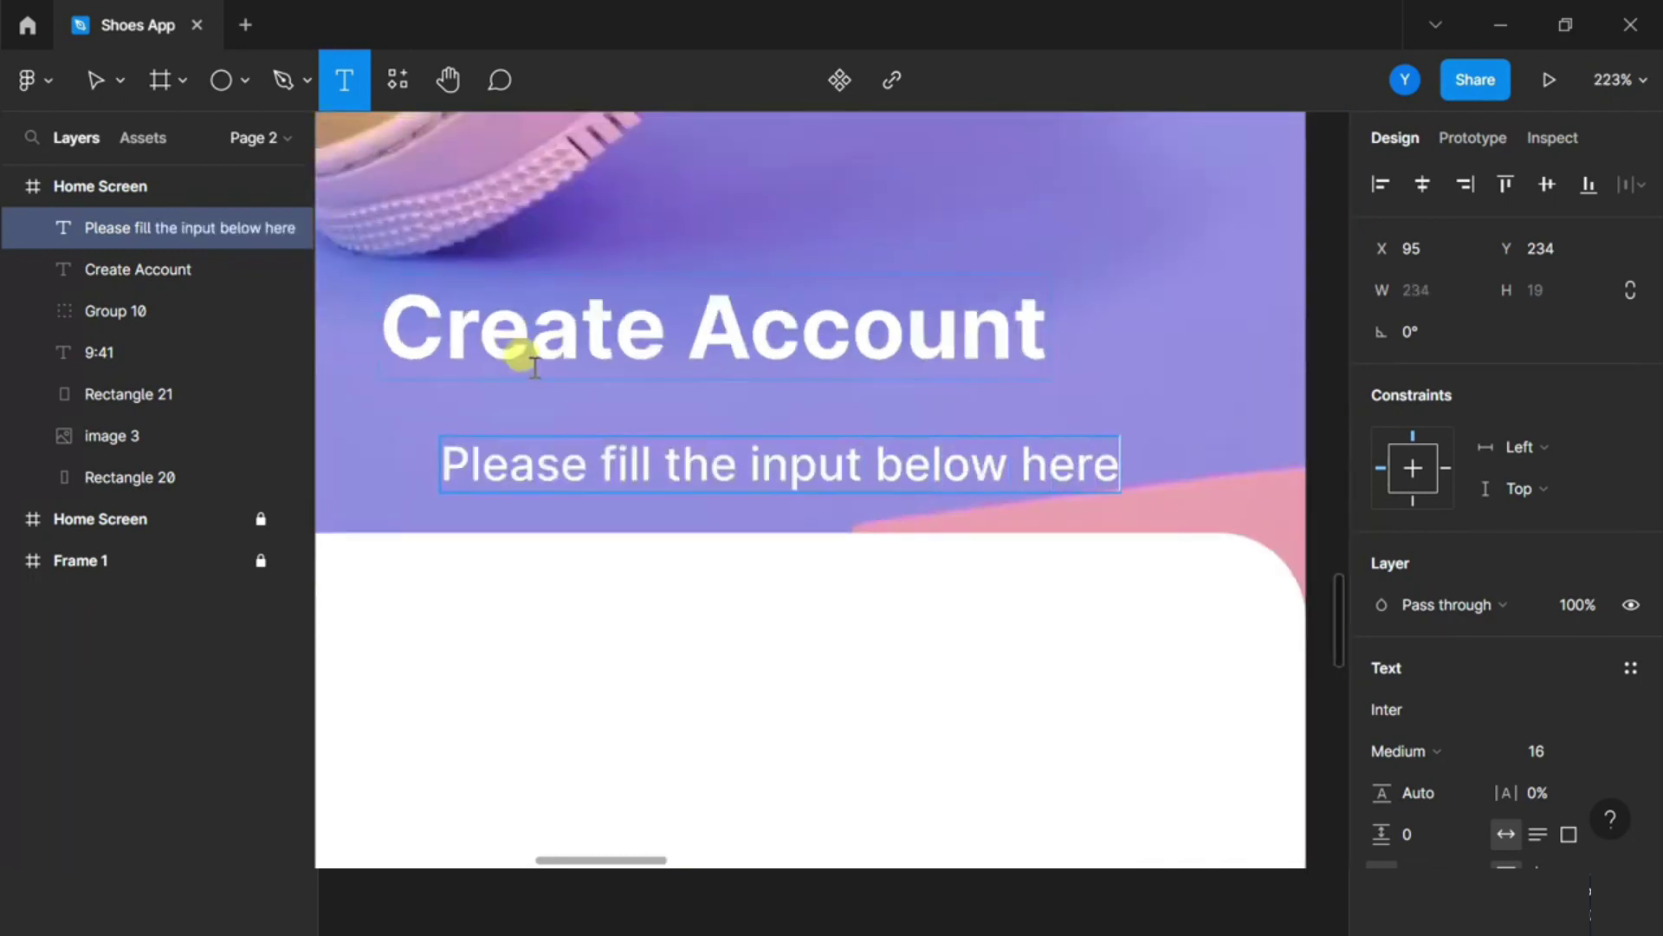
{"action": "key", "text": "ctrl+s"}
Step: Shrink the subtitle to size 14 and make the Create Account heading Semi Bold
{"action": "left_click_drag", "start_coordinate": [447, 447], "coordinate": [1106, 445]}
{"action": "key", "text": "ctrl+shift+comma"}
{"action": "key", "text": "ctrl+shift+comma"}
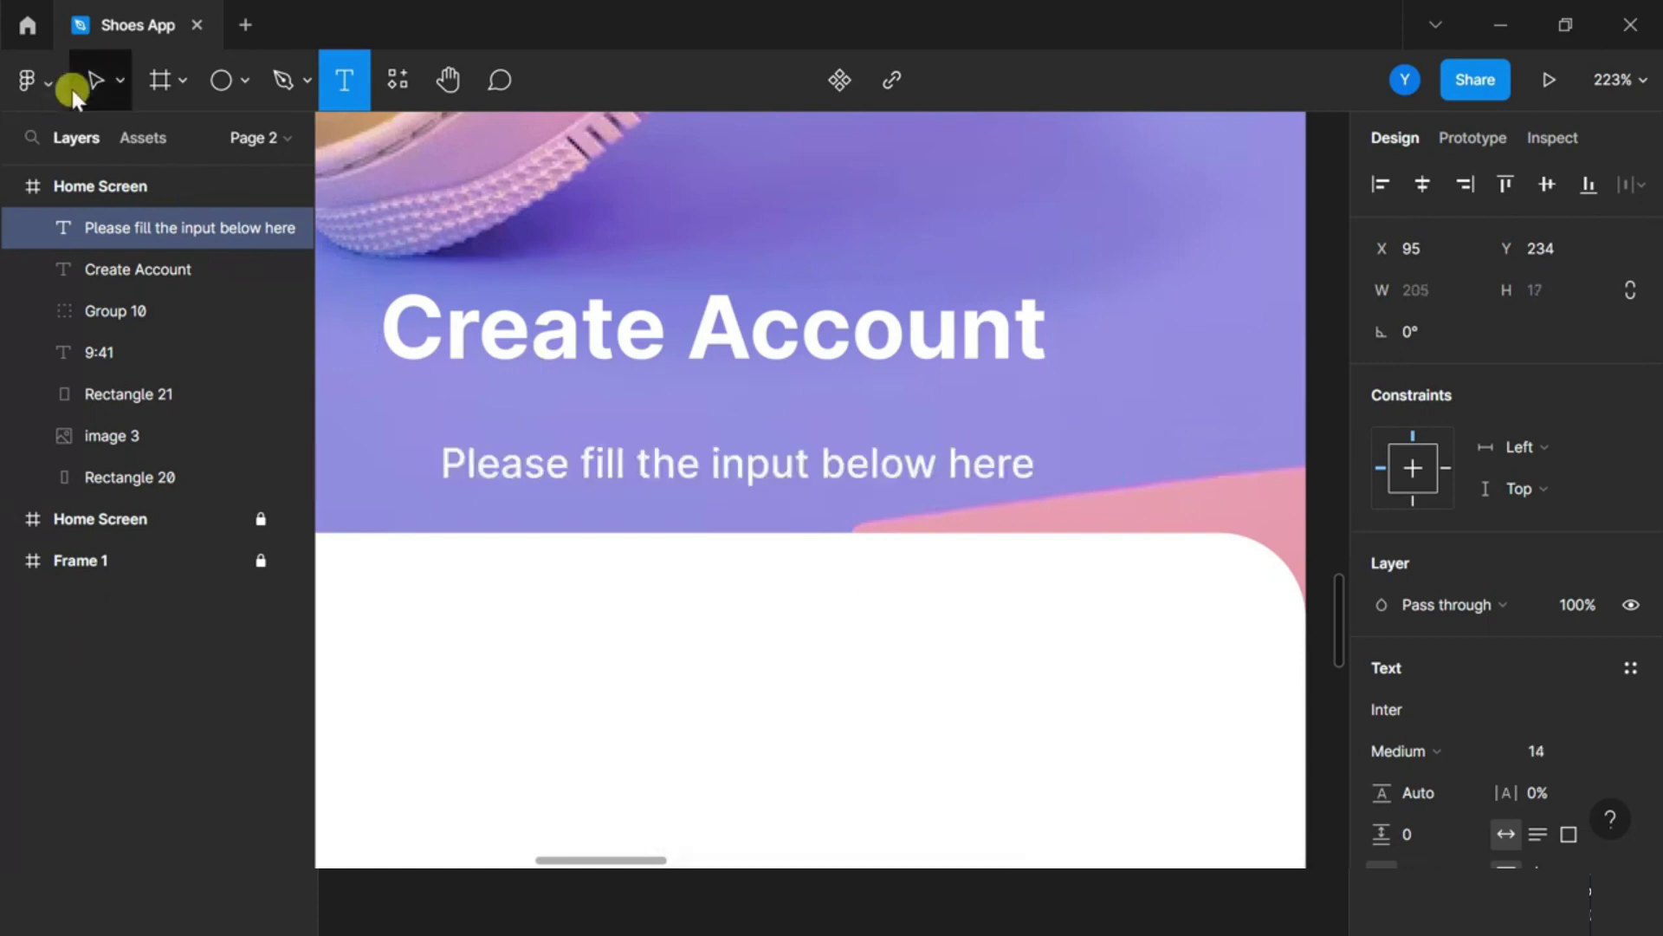
{"action": "left_click", "coordinate": [95, 79]}
{"action": "left_click", "coordinate": [883, 337]}
{"action": "left_click", "coordinate": [1492, 750]}
{"action": "left_click", "coordinate": [1429, 724]}
Step: Move the subtitle up under the heading and centre it horizontally in the frame
{"action": "scroll", "coordinate": [807, 523], "scroll_direction": "down", "scroll_amount": 3}
{"action": "left_click_drag", "start_coordinate": [761, 402], "coordinate": [809, 438]}
{"action": "left_click", "coordinate": [949, 511]}
{"action": "left_click_drag", "start_coordinate": [948, 511], "coordinate": [936, 475]}
{"action": "left_click", "coordinate": [1422, 182]}
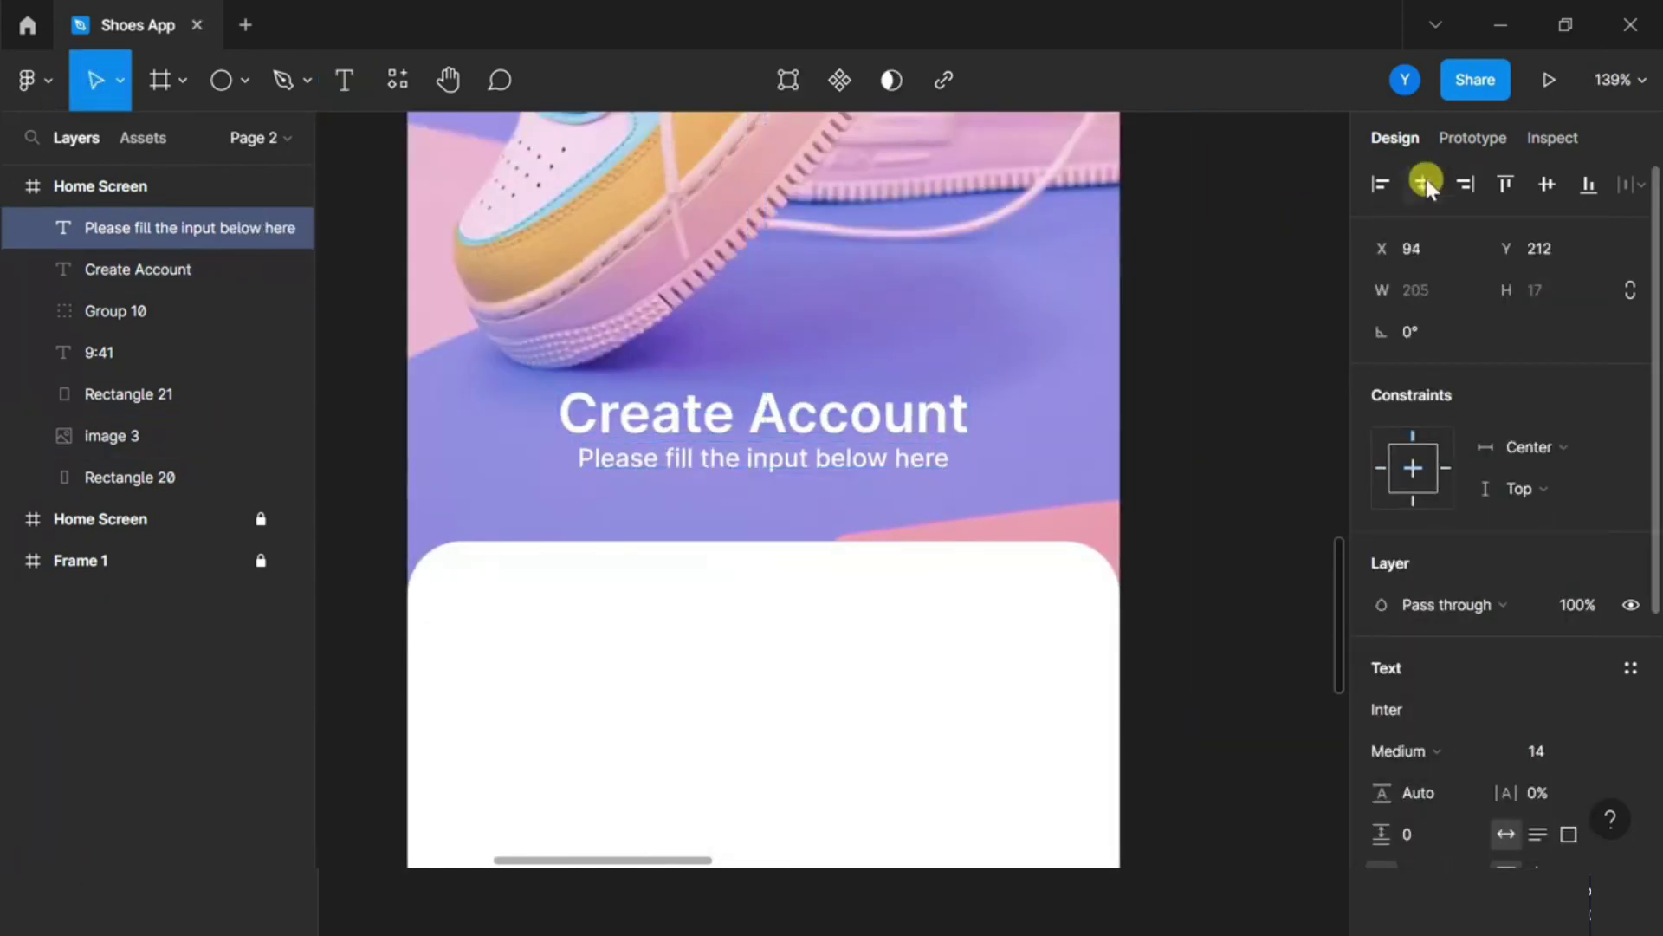
{"action": "left_click", "coordinate": [1164, 494]}
{"action": "scroll", "coordinate": [1164, 494], "scroll_direction": "down", "scroll_amount": 1}
{"action": "scroll", "coordinate": [792, 414], "scroll_direction": "down", "scroll_amount": 3}
{"action": "left_click", "coordinate": [792, 415]}
{"action": "scroll", "coordinate": [769, 438], "scroll_direction": "up", "scroll_amount": 2}
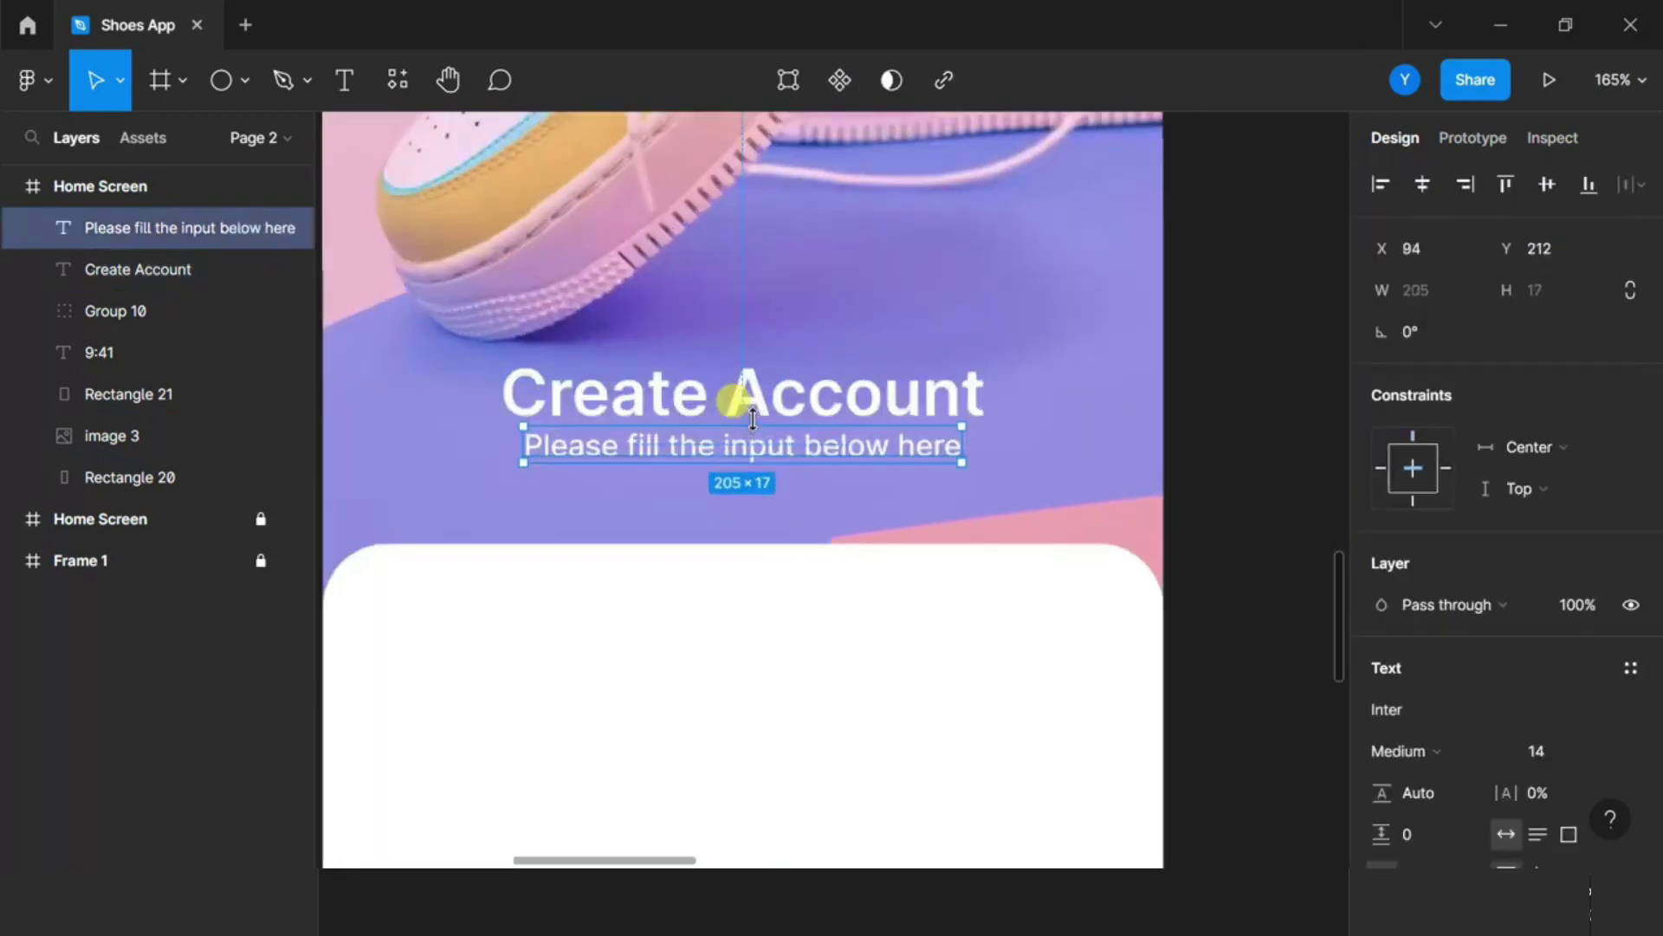
{"action": "scroll", "coordinate": [1077, 538], "scroll_direction": "down", "scroll_amount": 3}
{"action": "left_click", "coordinate": [1079, 537]}
Step: Rename the Home Screen frame to 'Create Account'
{"action": "key", "text": "t"}
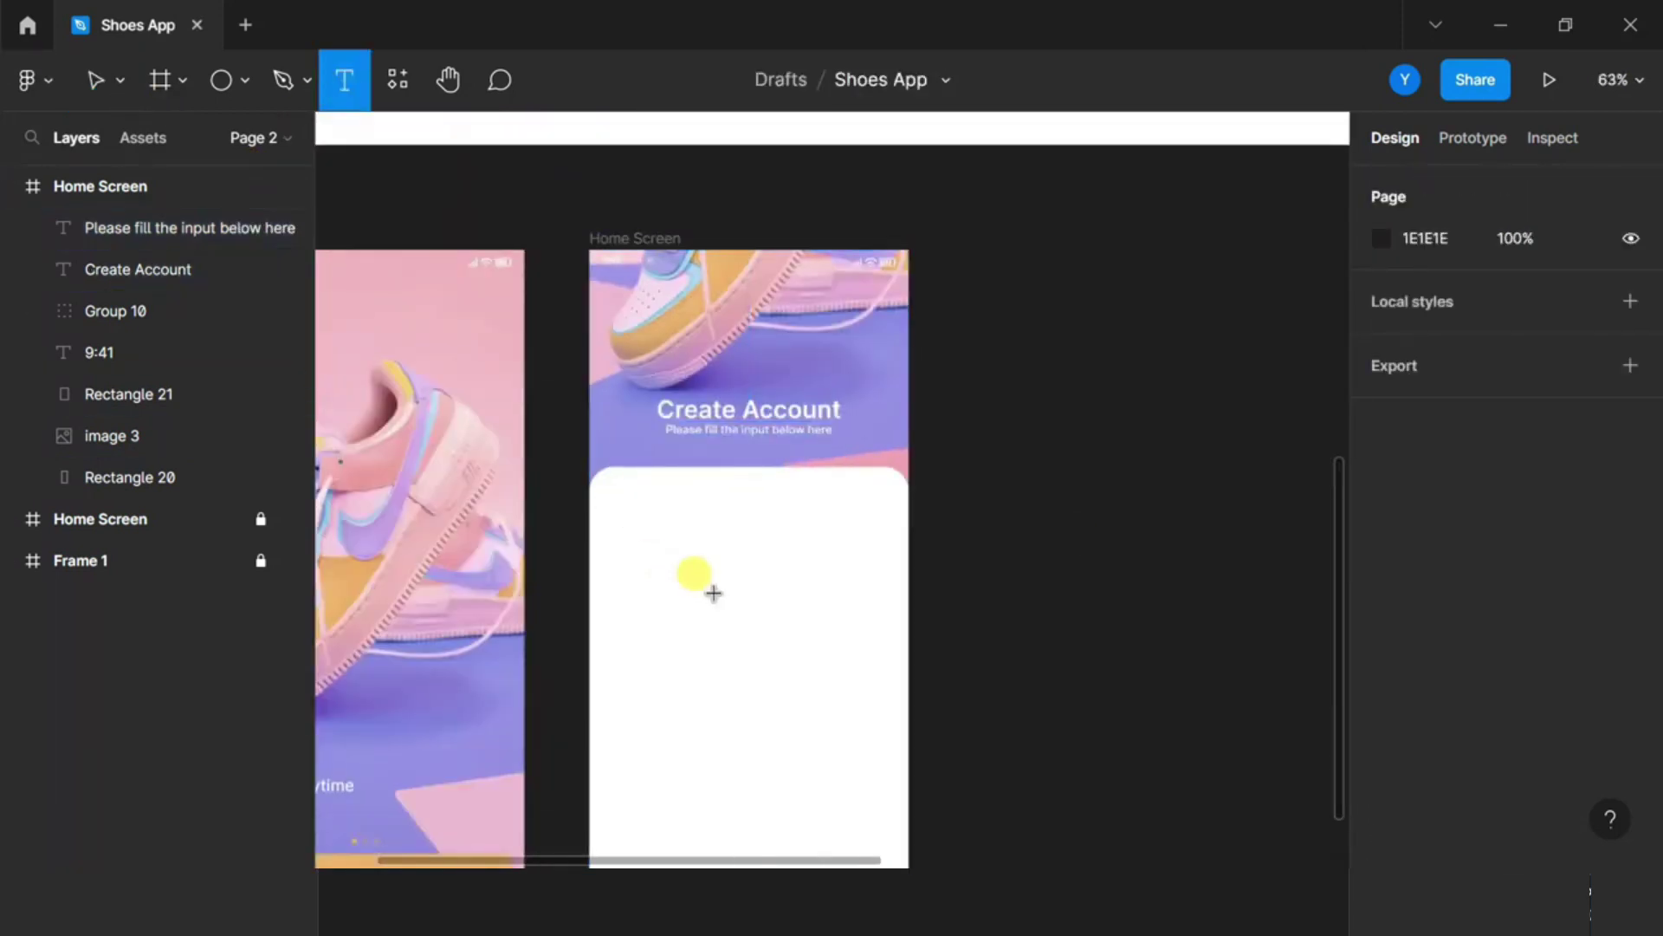
{"action": "left_click", "coordinate": [154, 269]}
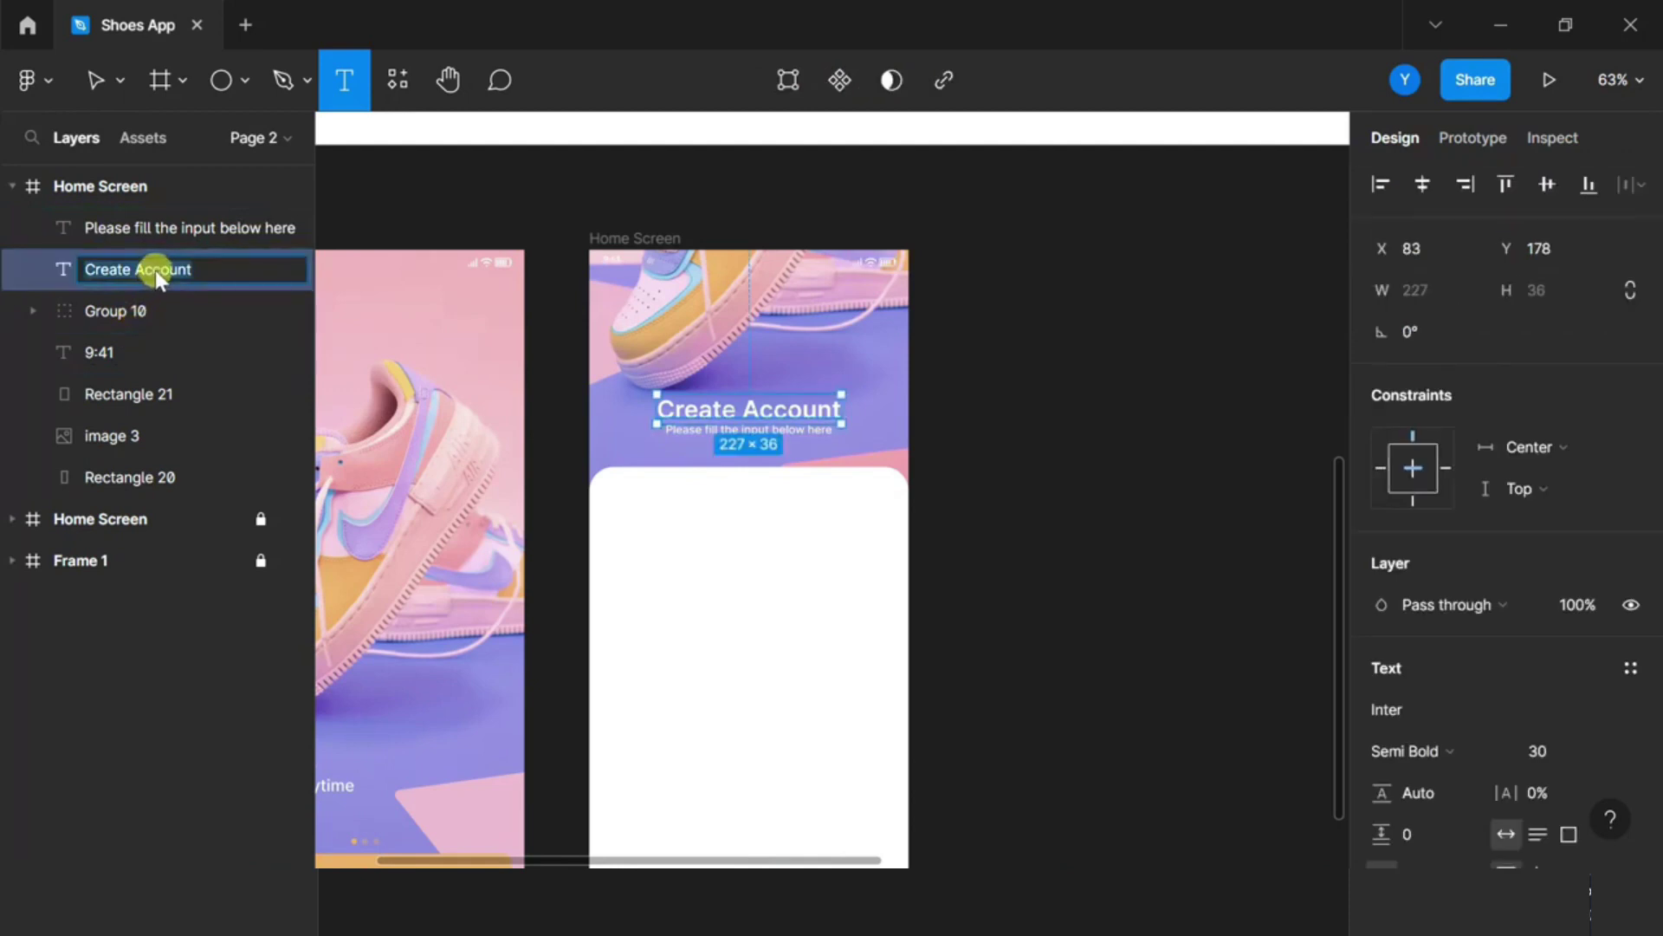
{"action": "double_click", "coordinate": [108, 187]}
{"action": "key", "text": "Return"}
{"action": "left_click", "coordinate": [1018, 455]}
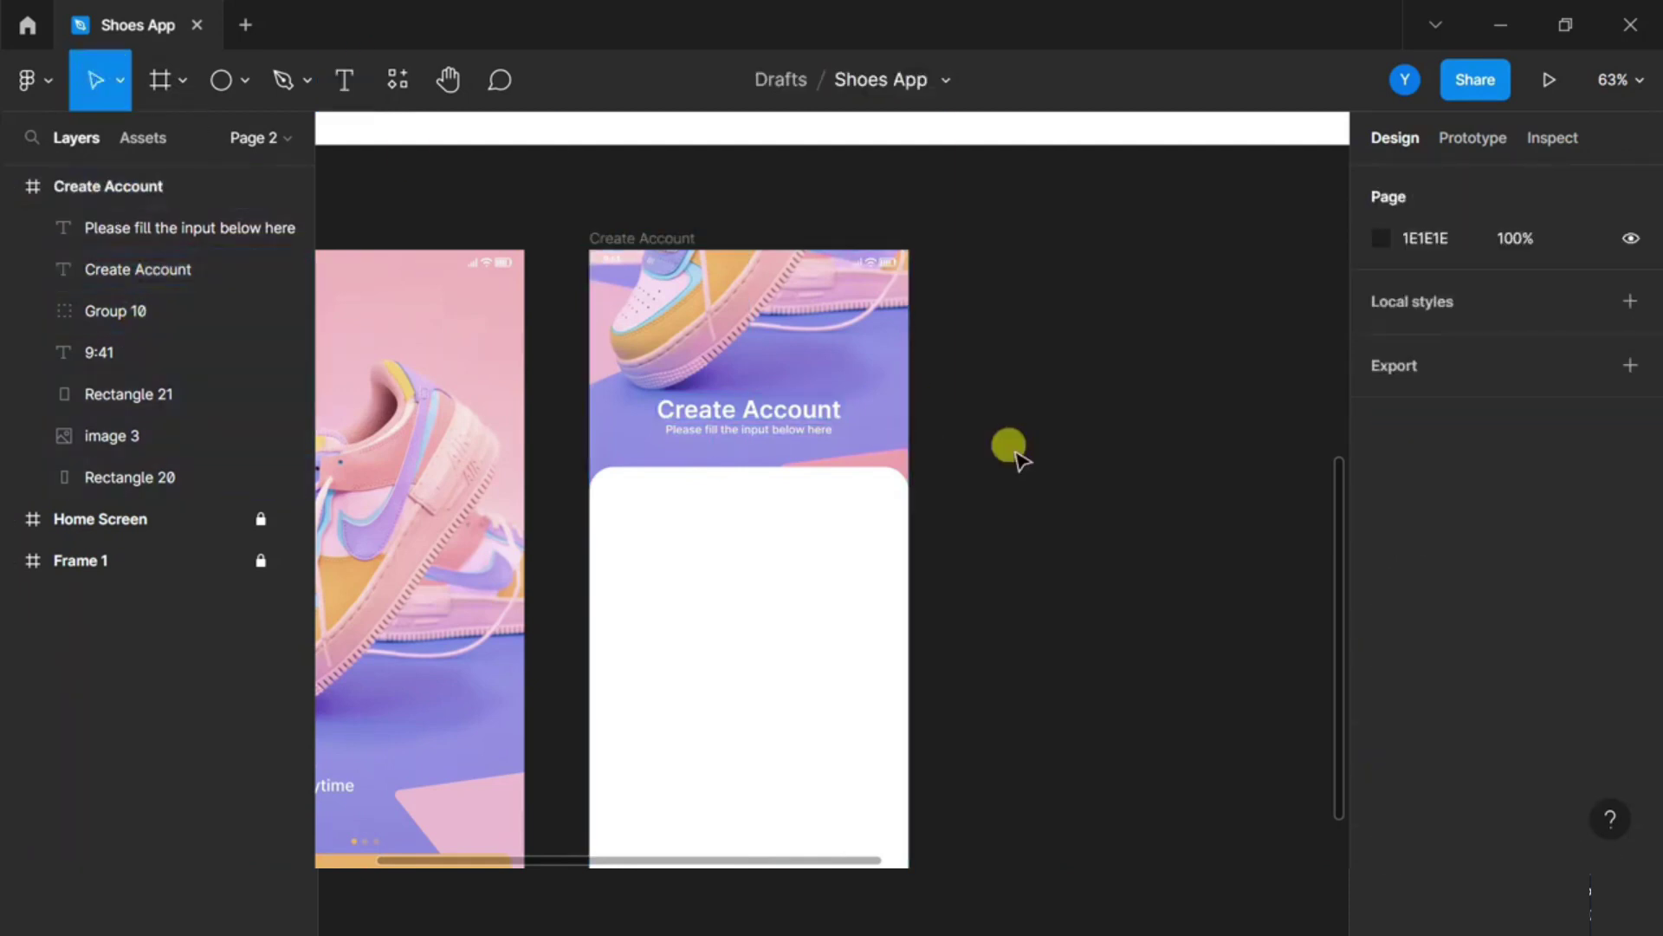
Step: Add a 'Name' label on the white card at size 16
{"action": "key", "text": "t"}
{"action": "scroll", "coordinate": [575, 520], "scroll_direction": "up", "scroll_amount": 5}
{"action": "left_click", "coordinate": [582, 459]}
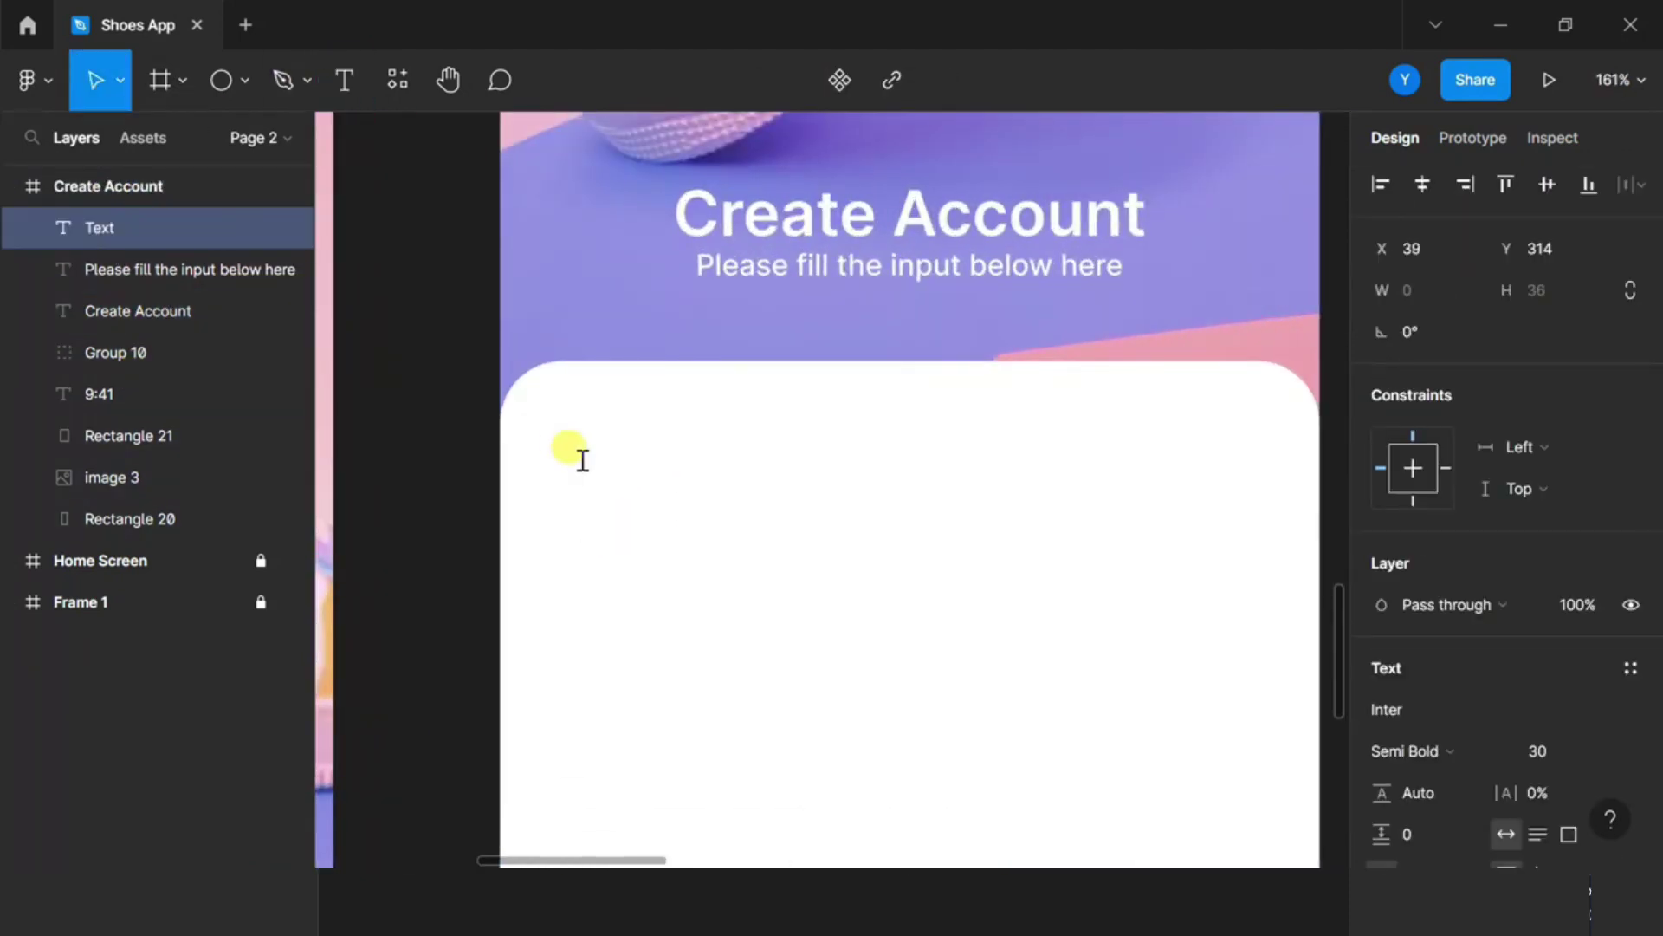
{"action": "type", "text": "name"}
{"action": "key", "text": "BackSpace"}
{"action": "type", "text": "Name"}
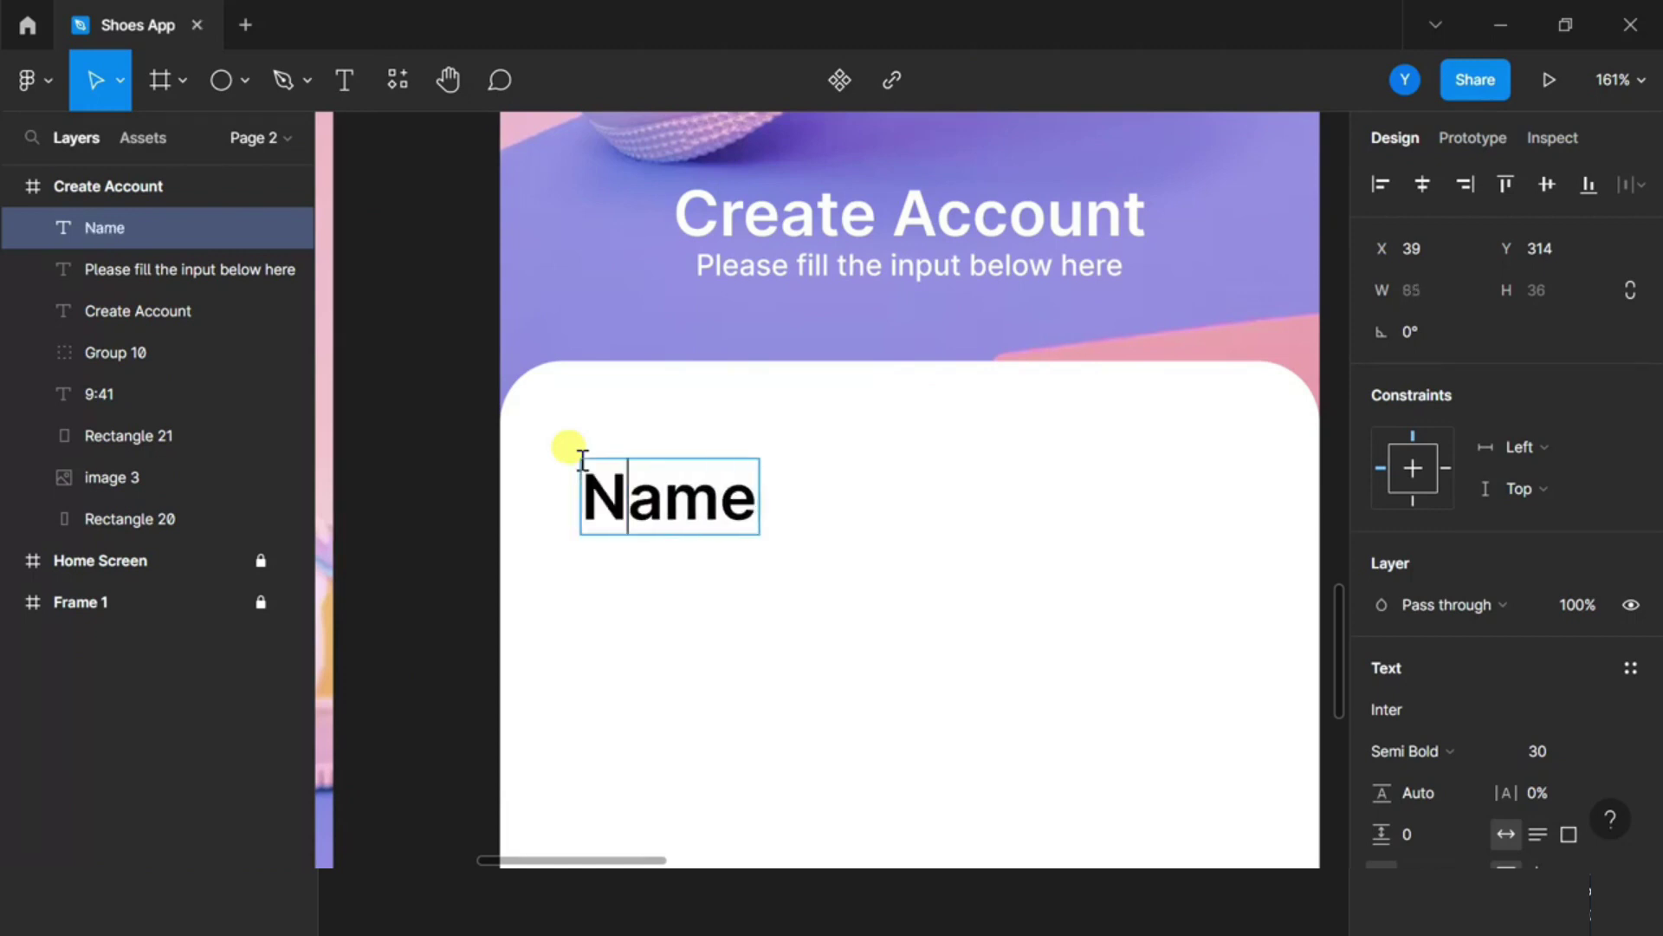
{"action": "key", "text": "ctrl+a"}
{"action": "left_click", "coordinate": [1542, 750]}
{"action": "left_click", "coordinate": [1560, 559]}
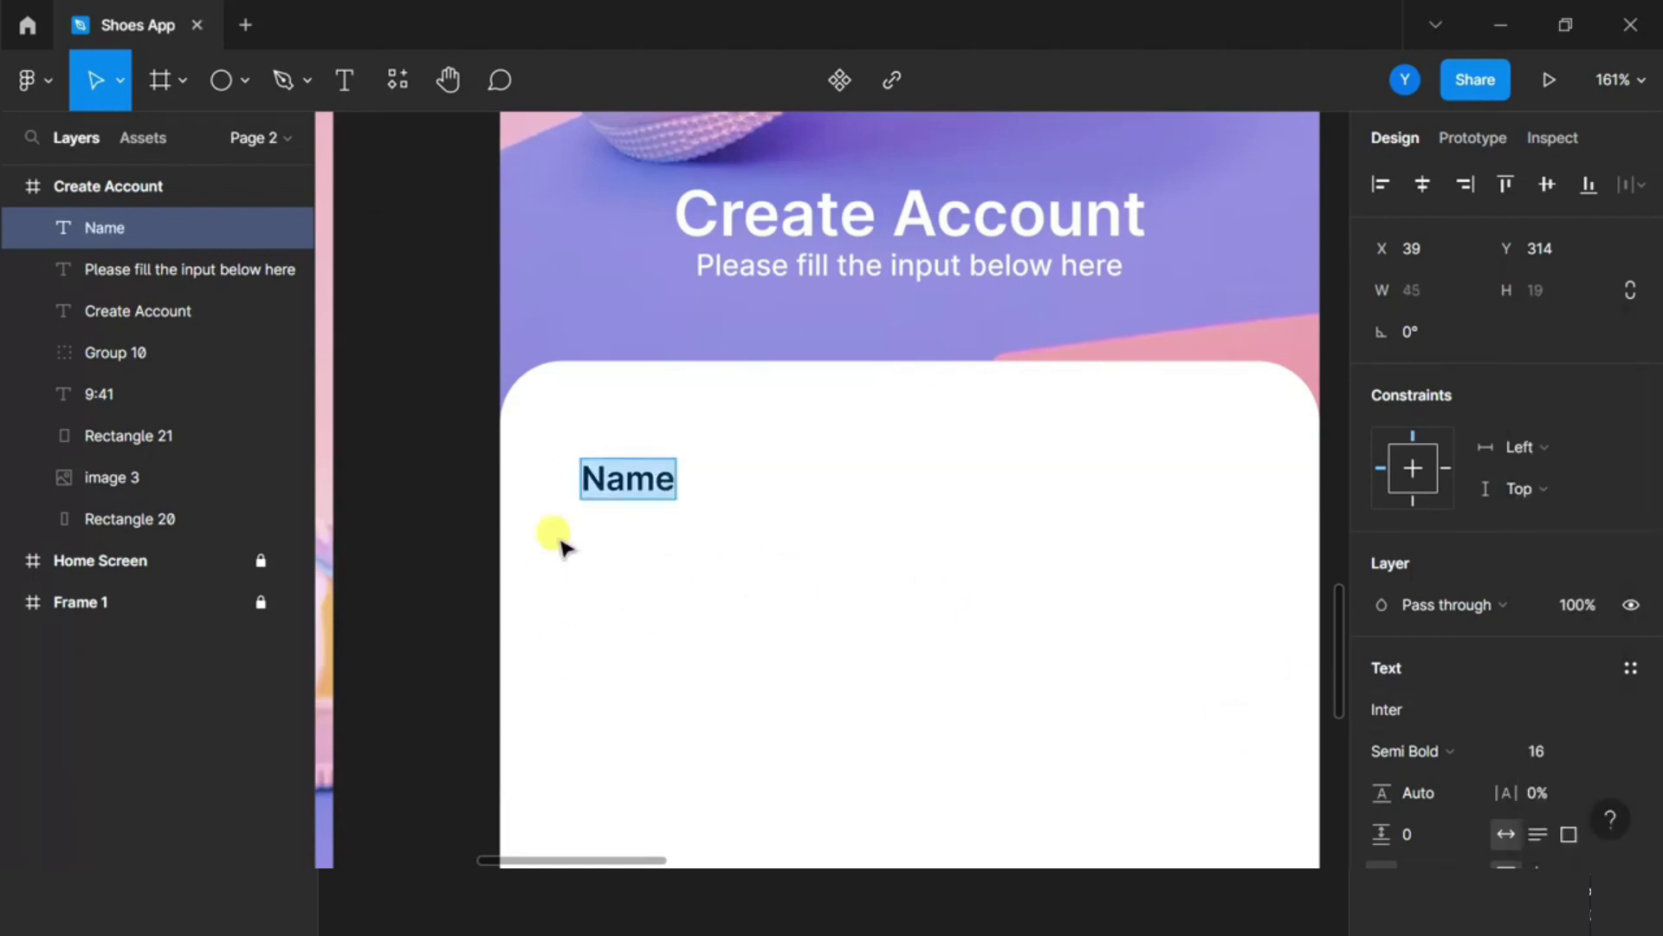
{"action": "key", "text": "Escape"}
{"action": "left_click", "coordinate": [245, 79]}
Step: Draw a 360×50 box below the Name label with corner radius 10
{"action": "left_click", "coordinate": [243, 138]}
{"action": "left_click_drag", "start_coordinate": [587, 537], "coordinate": [1207, 622]}
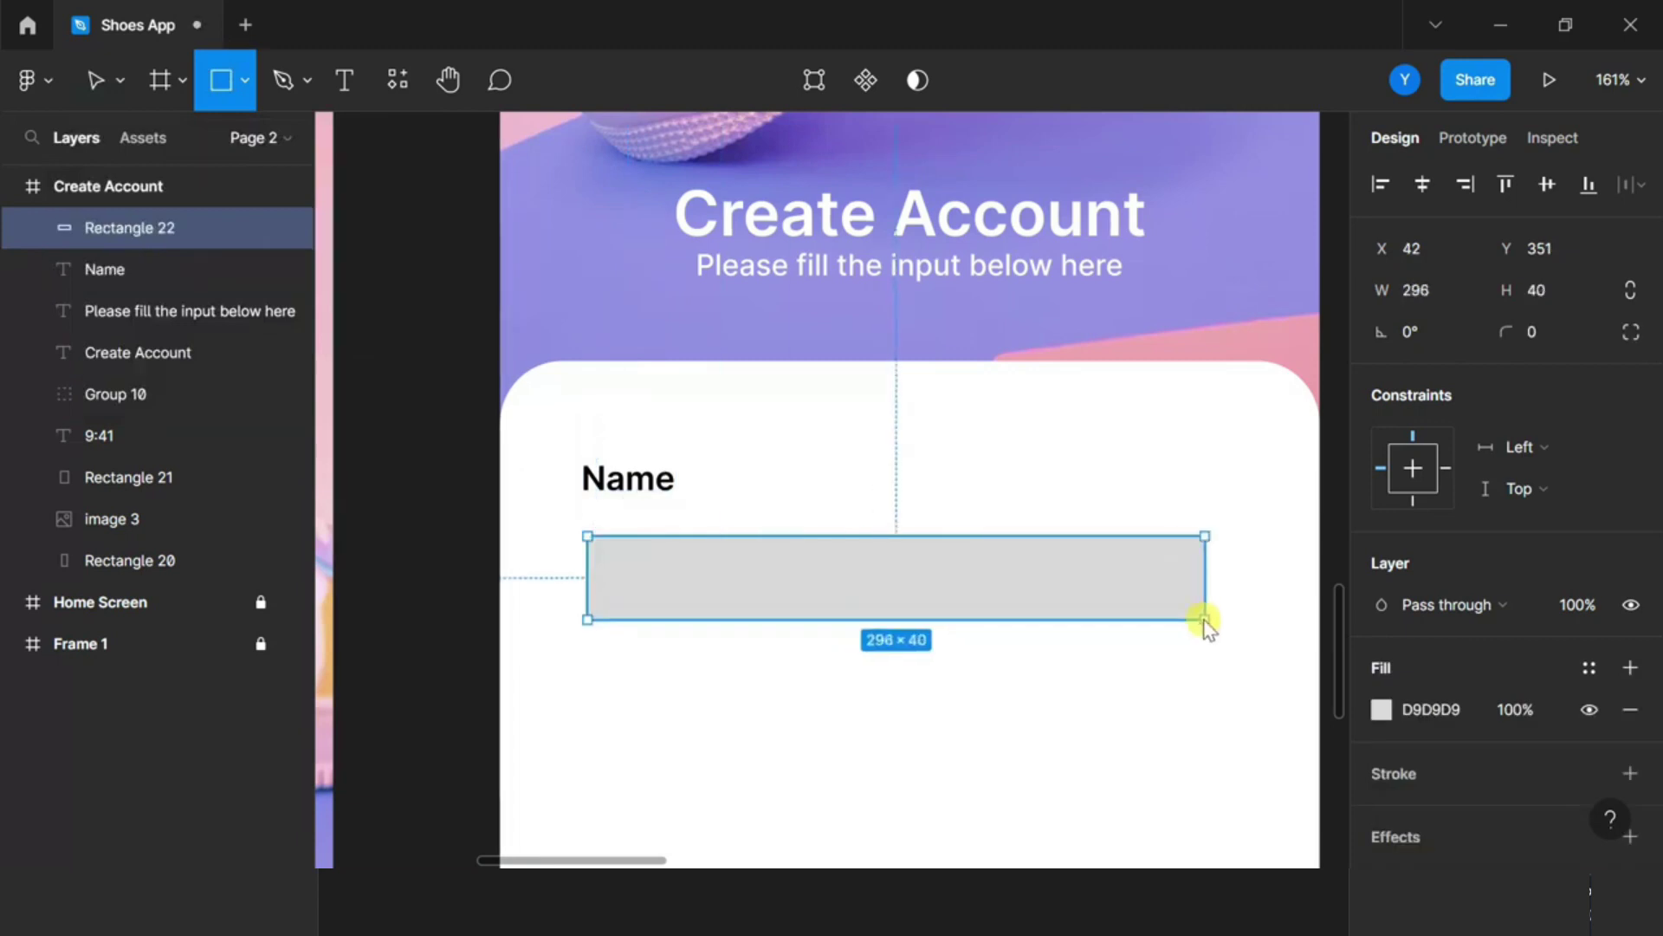
{"action": "left_click", "coordinate": [1445, 286]}
{"action": "type", "text": "360"}
{"action": "key", "text": "Tab"}
{"action": "key", "text": "Up"}
{"action": "key", "text": "Up"}
{"action": "key", "text": "Up"}
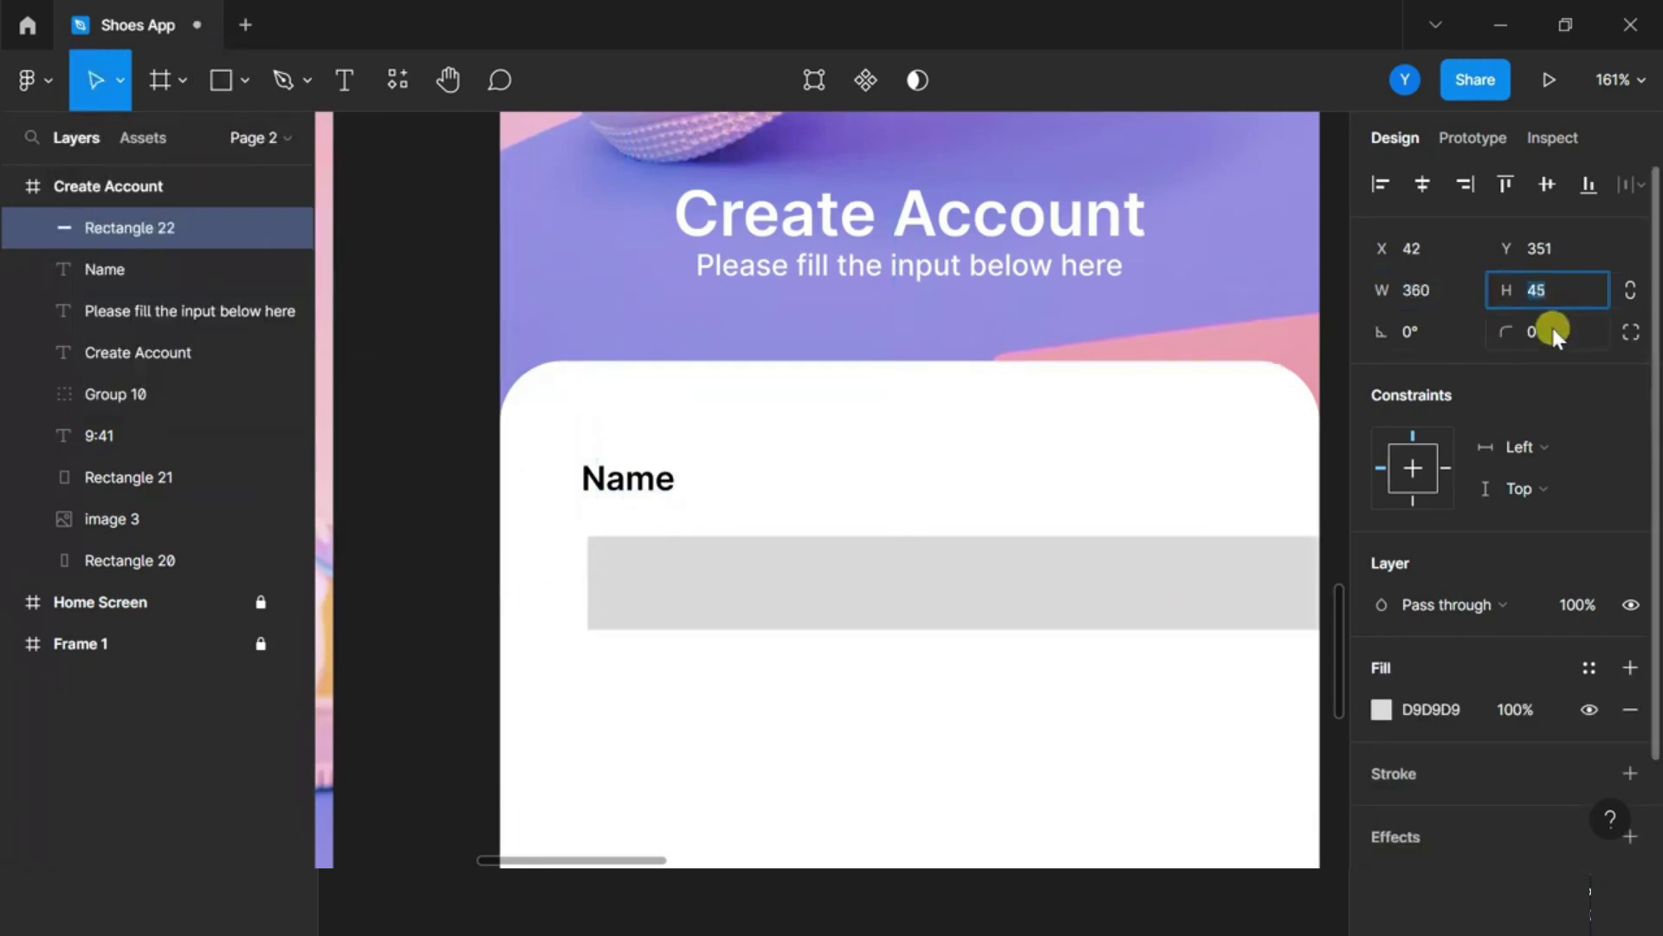
{"action": "key", "text": "Up"}
{"action": "key", "text": "Up"}
{"action": "key", "text": "Up"}
{"action": "key", "text": "Up"}
{"action": "key", "text": "Up"}
{"action": "key", "text": "Up"}
{"action": "left_click", "coordinate": [1556, 331]}
{"action": "type", "text": "1"}
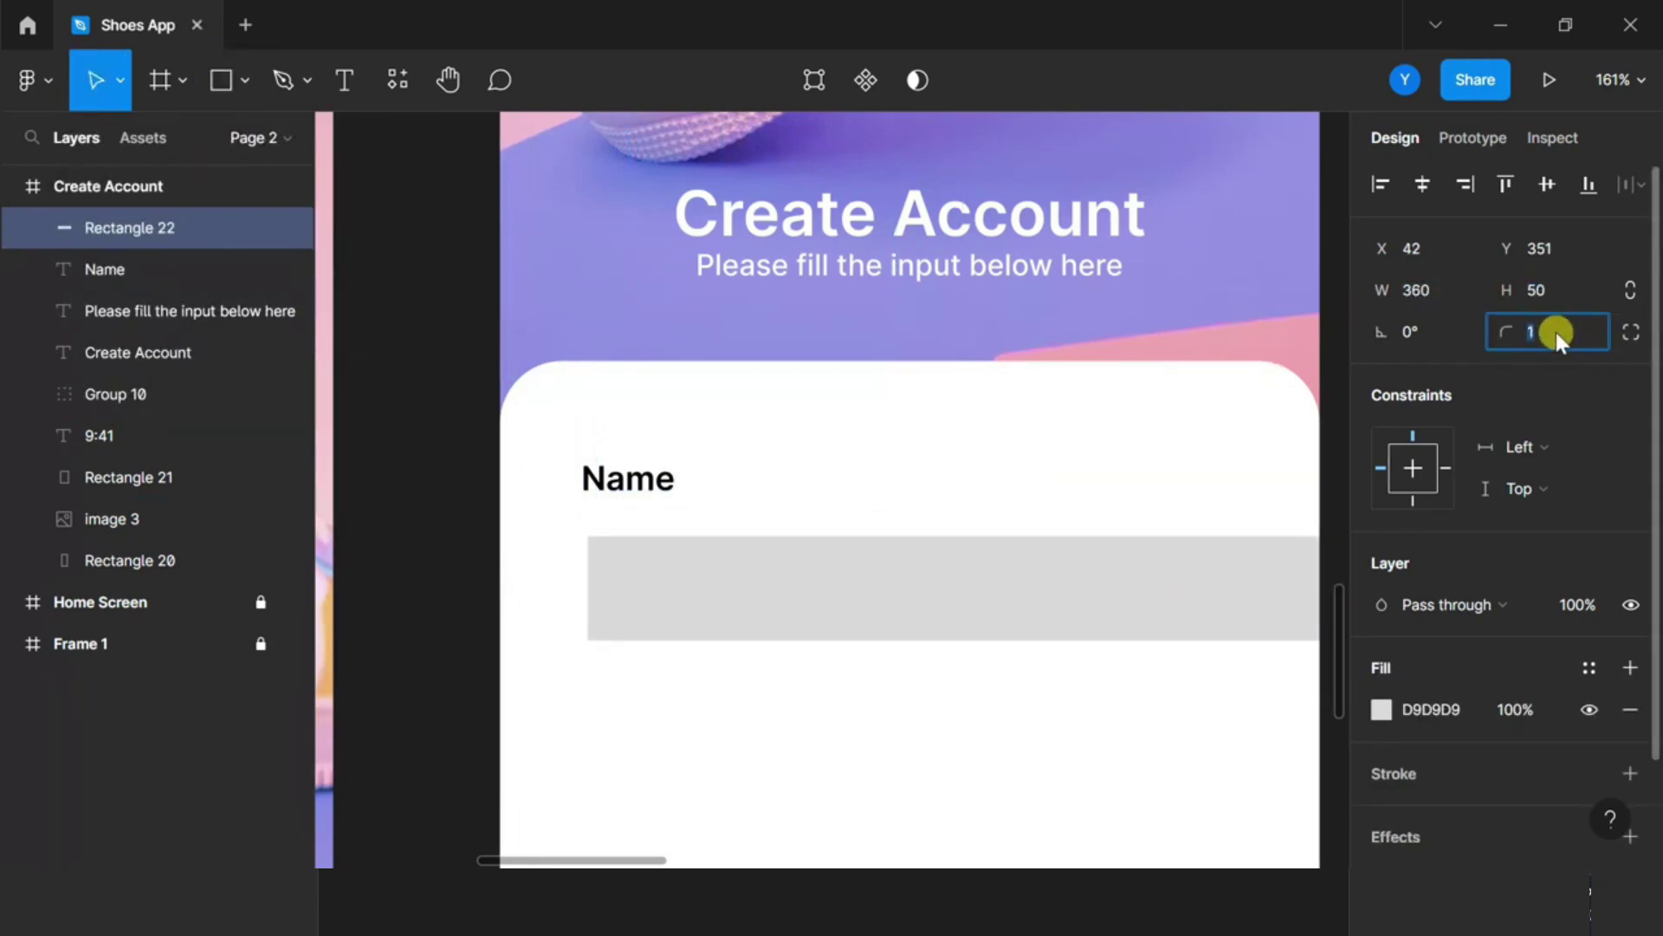
{"action": "key", "text": "Return"}
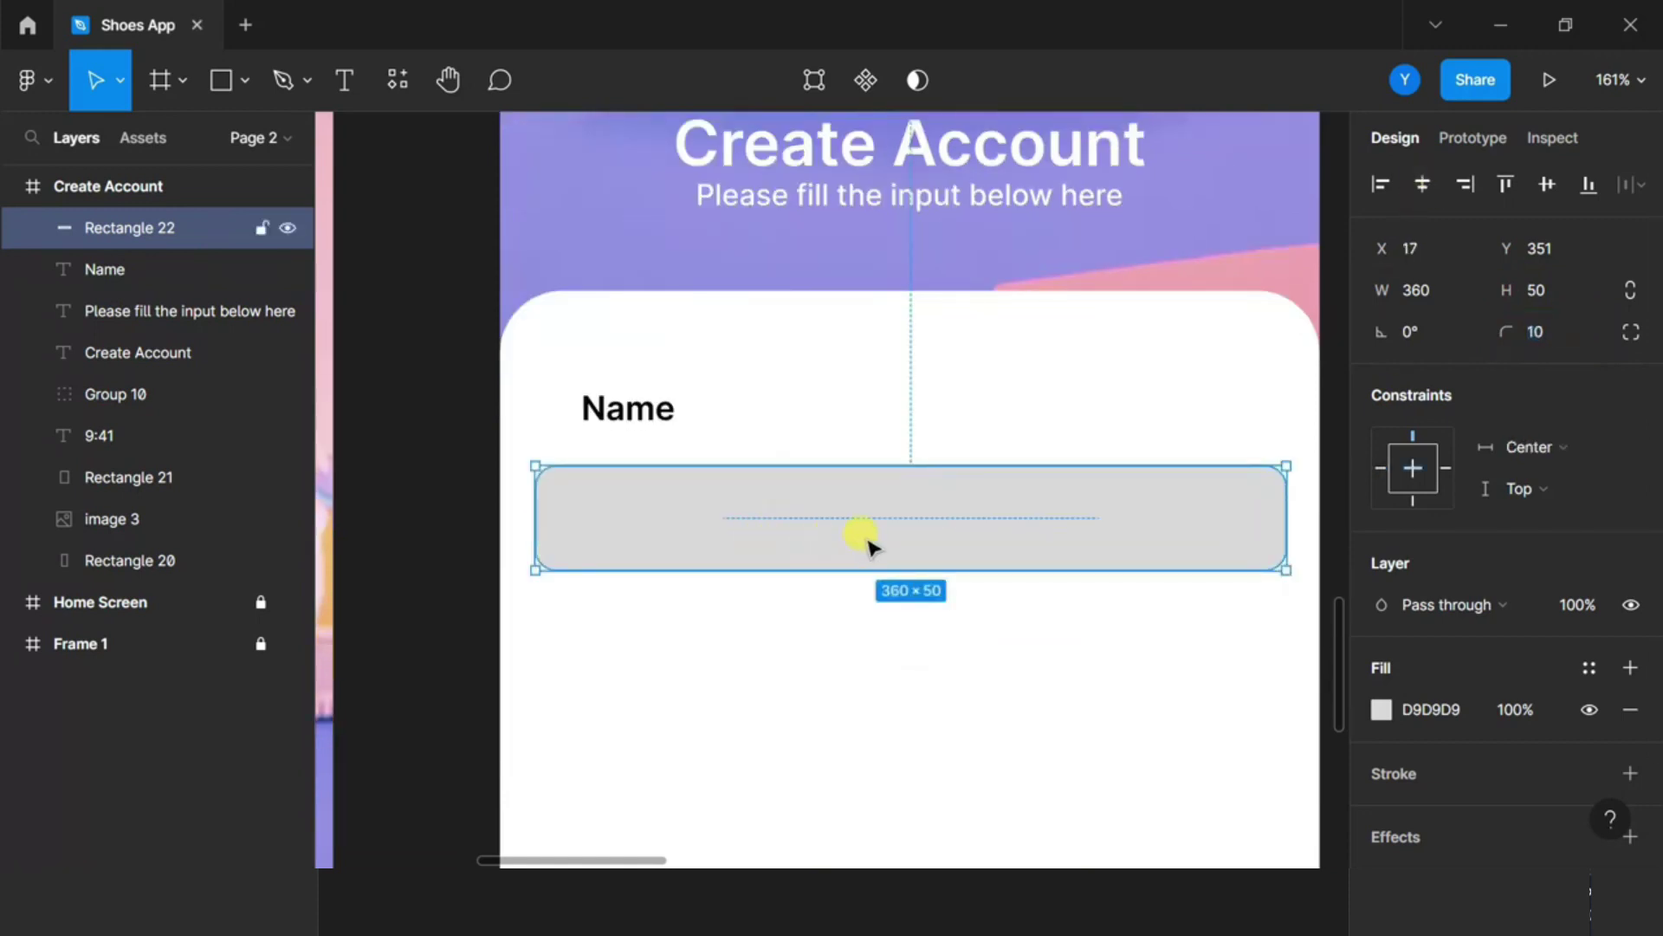
Step: Centre the box horizontally and fill it pale grey F2F2F7
{"action": "left_click", "coordinate": [104, 268]}
{"action": "key", "text": "shift+2"}
{"action": "left_click", "coordinate": [843, 485]}
{"action": "scroll", "coordinate": [843, 465], "scroll_direction": "down", "scroll_amount": 3}
{"action": "scroll", "coordinate": [843, 464], "scroll_direction": "down", "scroll_amount": 2}
{"action": "left_click", "coordinate": [1382, 709]}
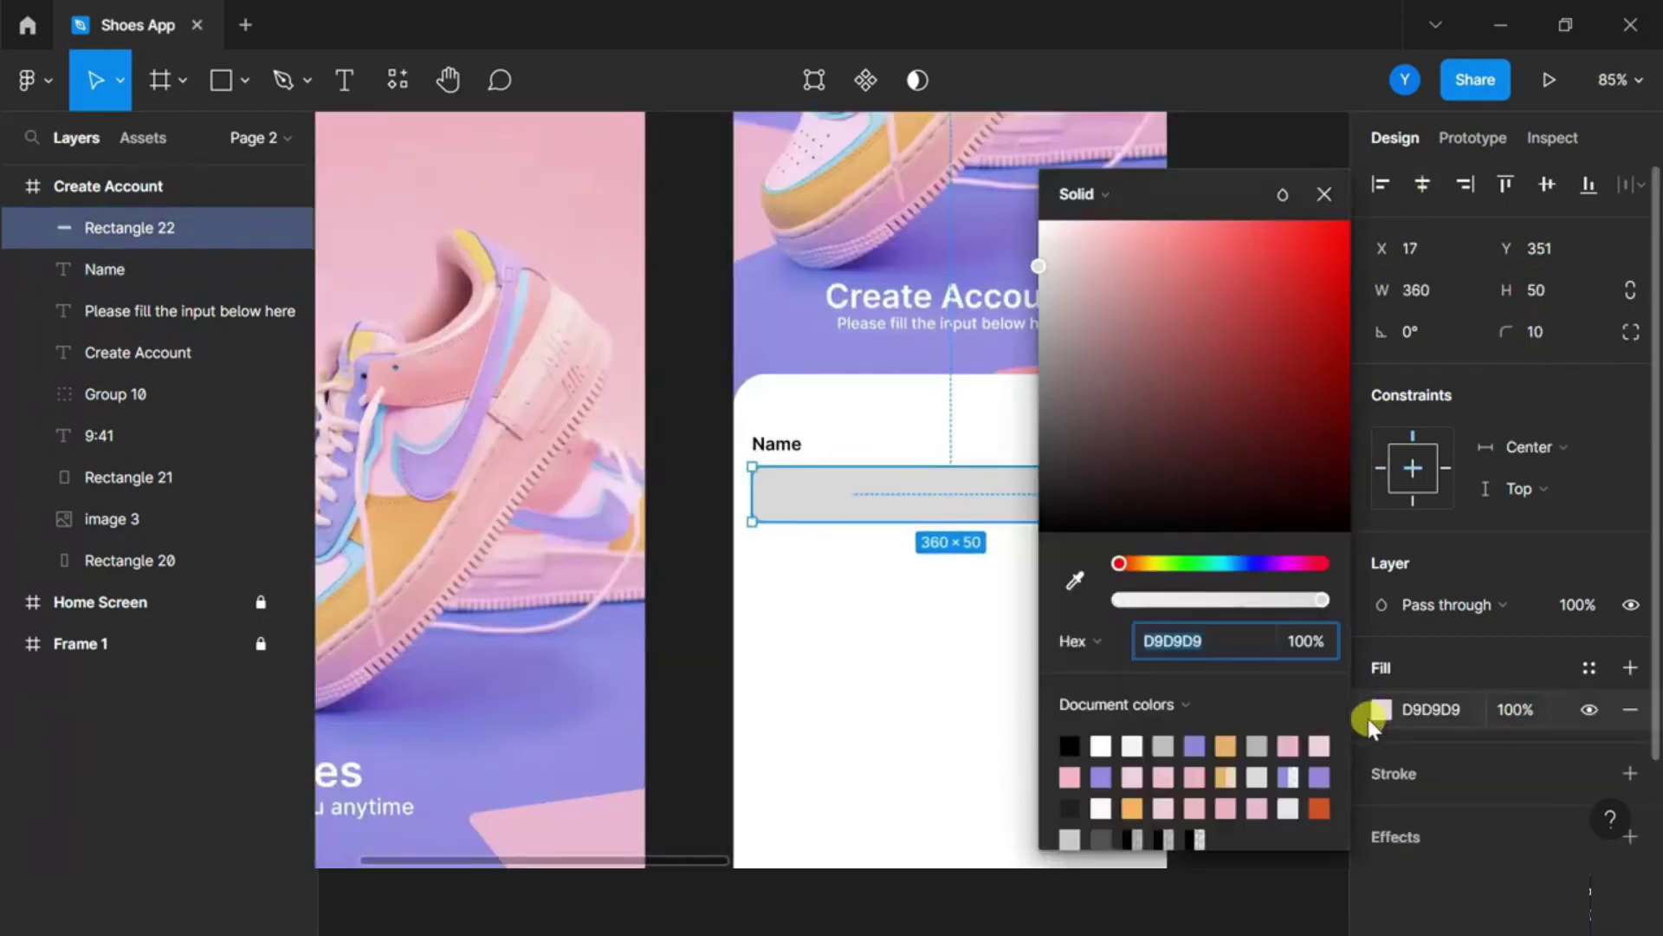
{"action": "left_click", "coordinate": [1132, 745]}
{"action": "left_click", "coordinate": [1324, 194]}
Step: Add the 'Your name...' placeholder text inside the box
{"action": "left_click", "coordinate": [345, 80]}
{"action": "scroll", "coordinate": [801, 487], "scroll_direction": "up", "scroll_amount": 5}
{"action": "left_click", "coordinate": [744, 466]}
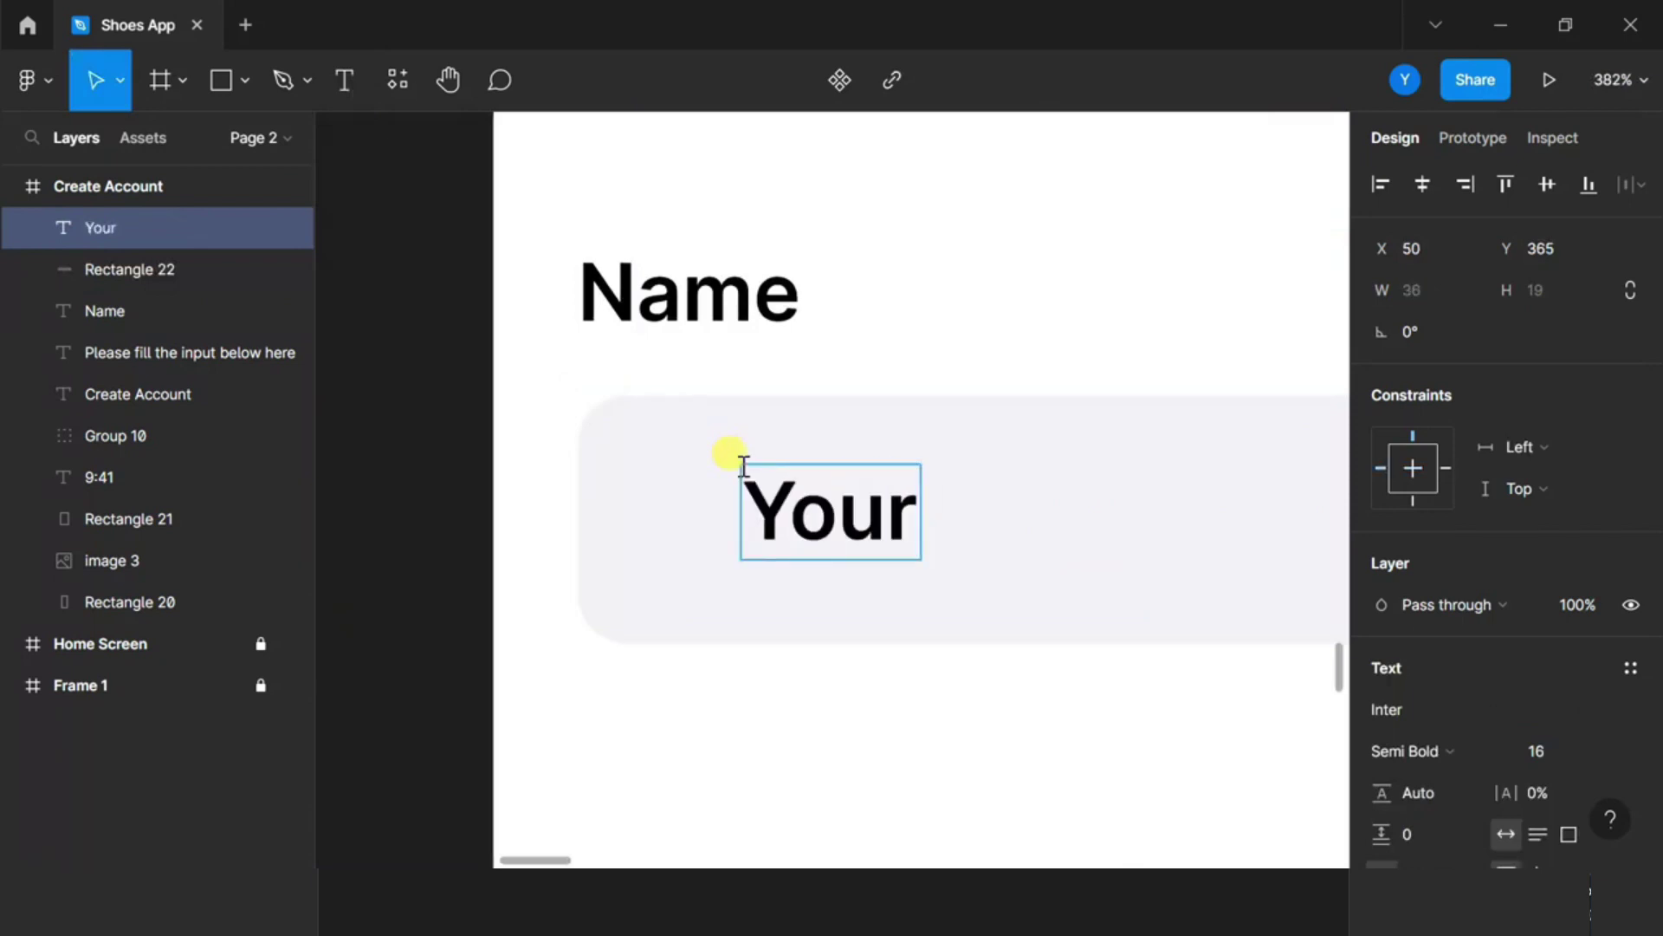
{"action": "type", "text": "name"}
{"action": "key", "text": "ctrl+a"}
{"action": "scroll", "coordinate": [1462, 747], "scroll_direction": "down", "scroll_amount": 3}
{"action": "scroll", "coordinate": [1462, 747], "scroll_direction": "down", "scroll_amount": 3}
Step: Style the placeholder grey BDBEBF in Medium weight, size 14
{"action": "left_click", "coordinate": [1381, 721]}
{"action": "left_click", "coordinate": [1163, 745]}
{"action": "left_click", "coordinate": [1494, 483]}
{"action": "left_click", "coordinate": [1426, 361]}
{"action": "left_click", "coordinate": [1604, 490]}
{"action": "left_click", "coordinate": [1551, 450]}
{"action": "left_click", "coordinate": [1323, 194]}
{"action": "key", "text": "Escape"}
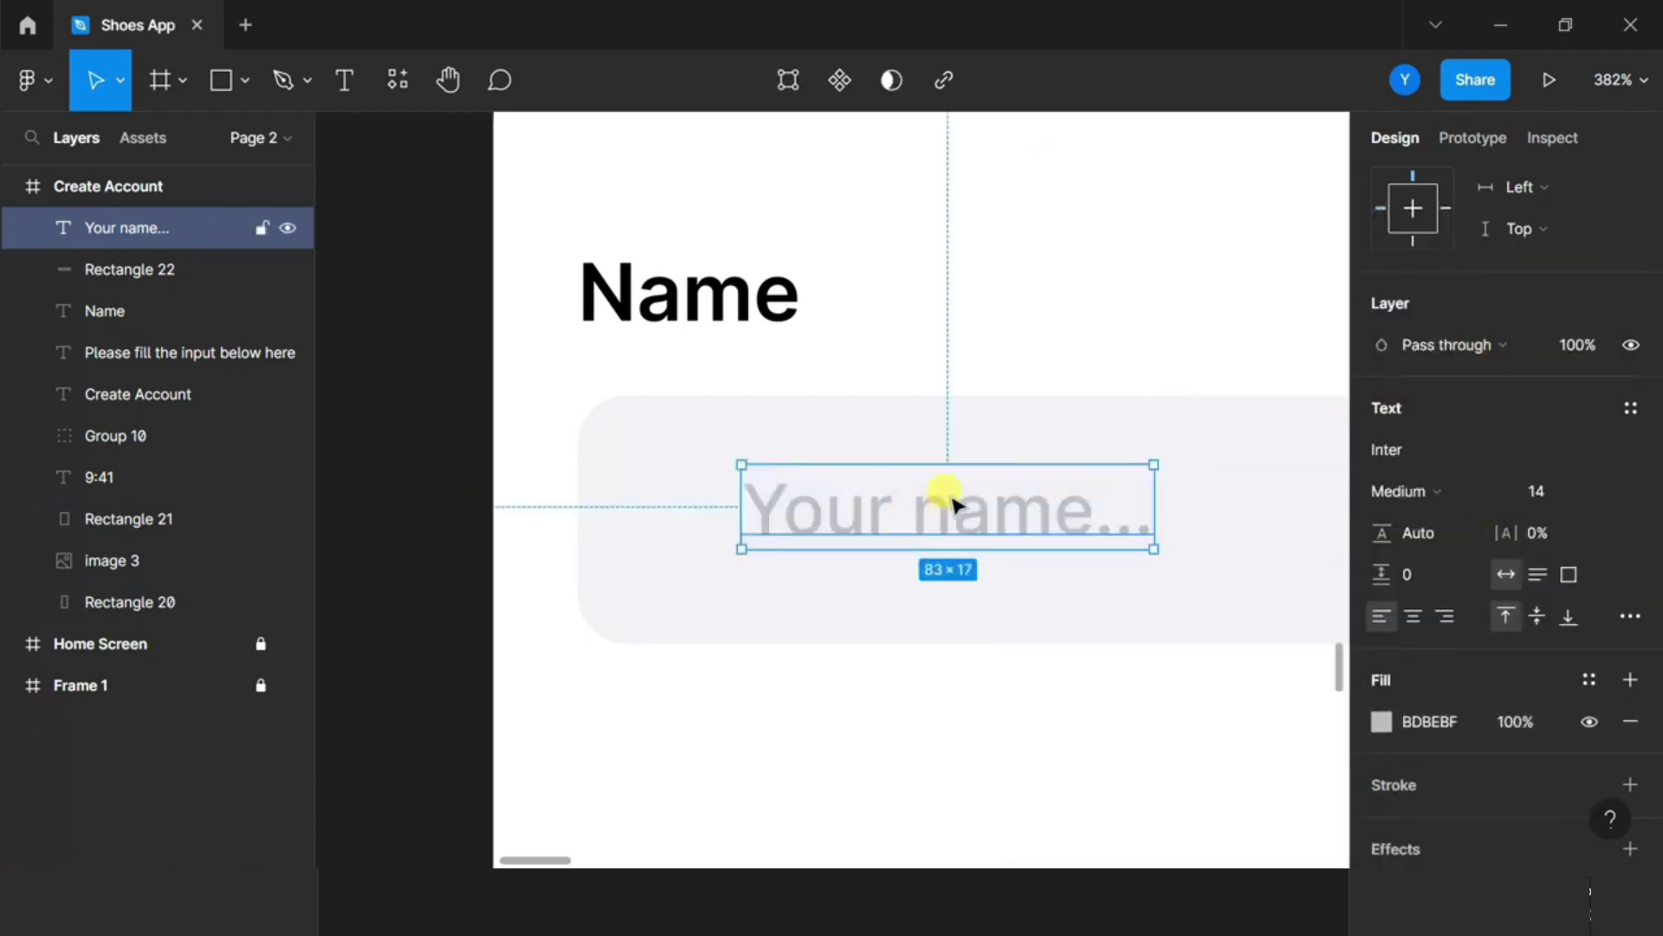
{"action": "double_click", "coordinate": [936, 513]}
{"action": "key", "text": "Escape"}
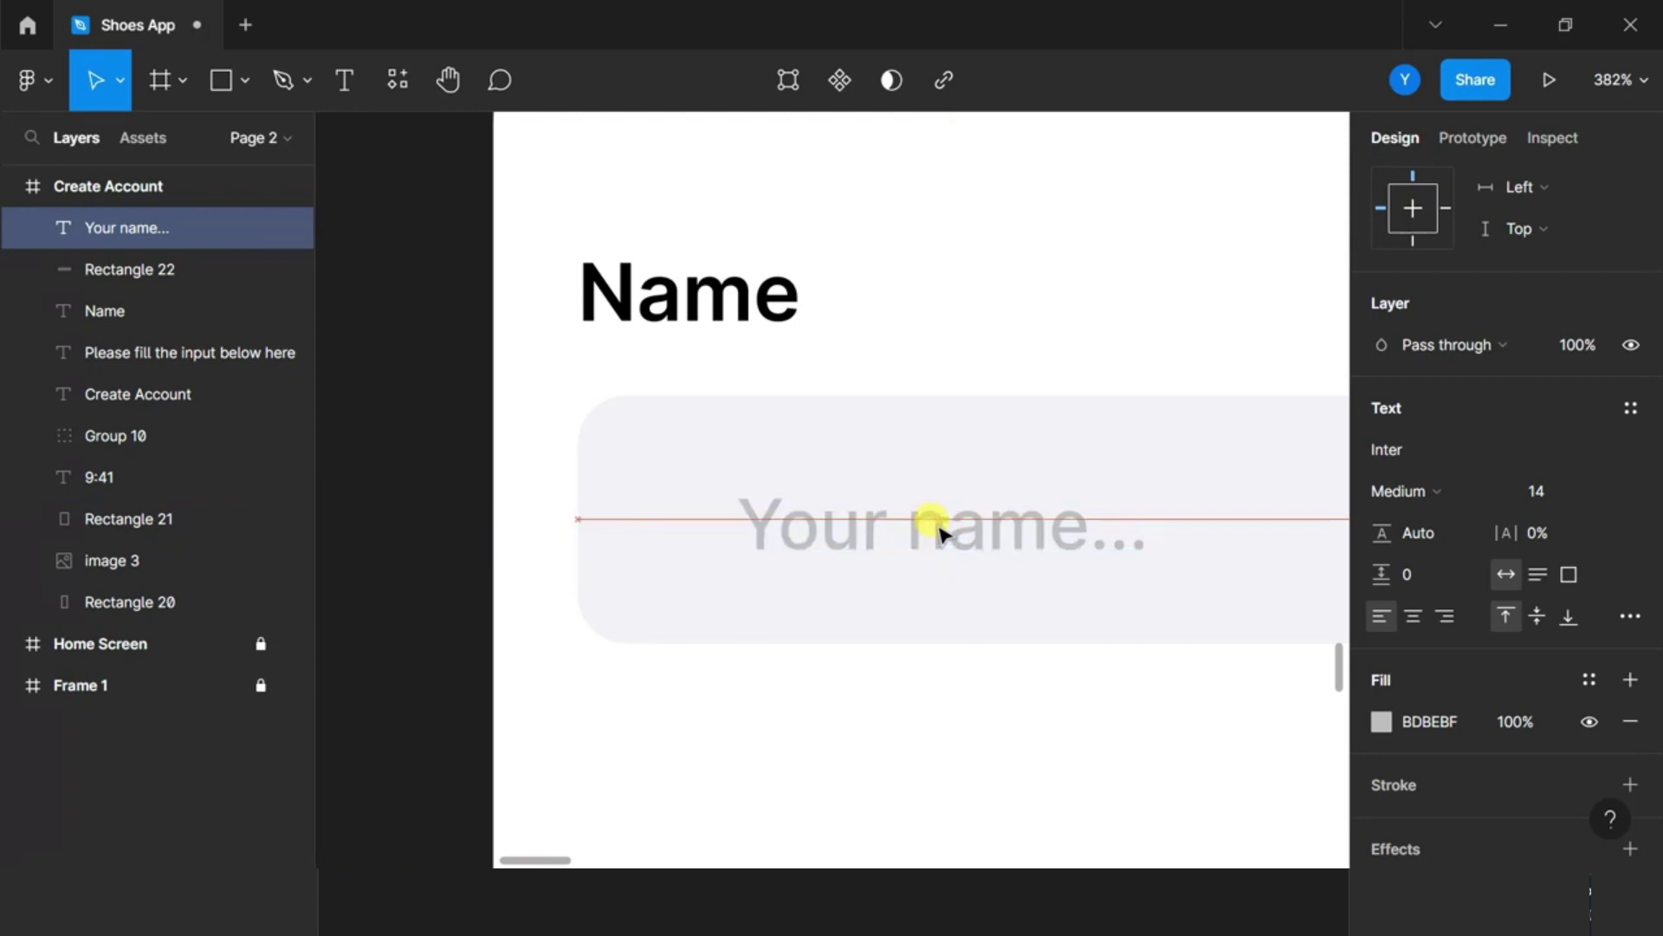
{"action": "scroll", "coordinate": [550, 548], "scroll_direction": "down", "scroll_amount": 10}
{"action": "left_click", "coordinate": [102, 310]}
Step: Group the Name label, box and placeholder into a group named 'Name'
{"action": "left_click", "coordinate": [118, 226], "text": "shift"}
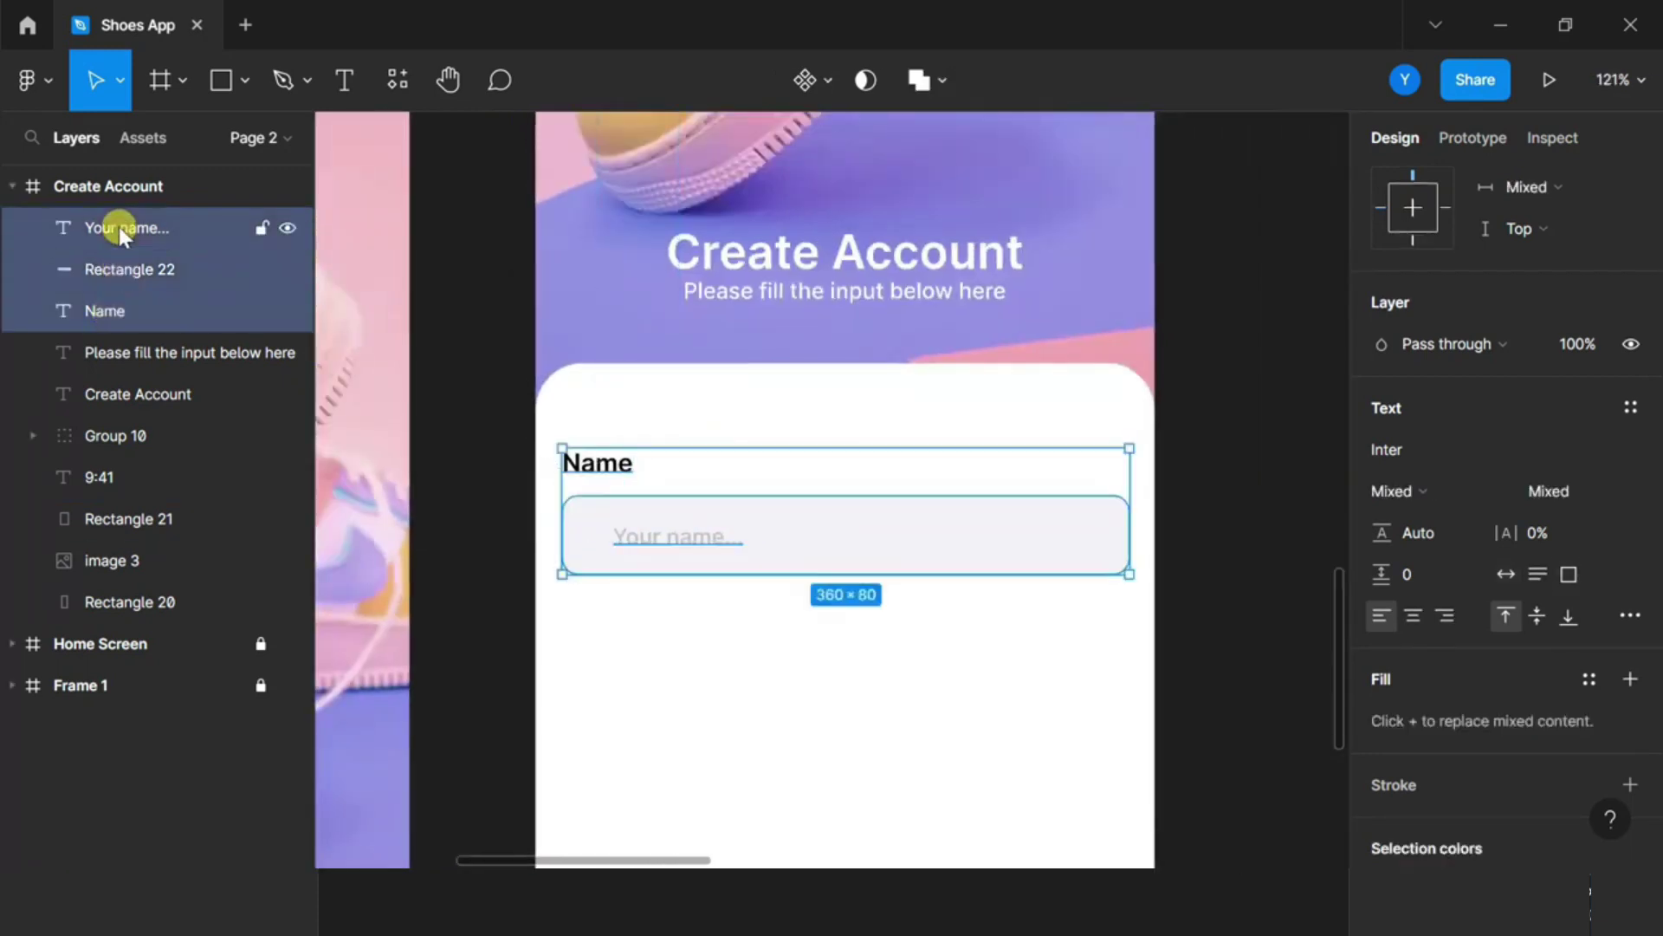
{"action": "key", "text": "ctrl+g"}
{"action": "left_click", "coordinate": [161, 356]}
{"action": "double_click", "coordinate": [113, 228]}
{"action": "type", "text": "Name"}
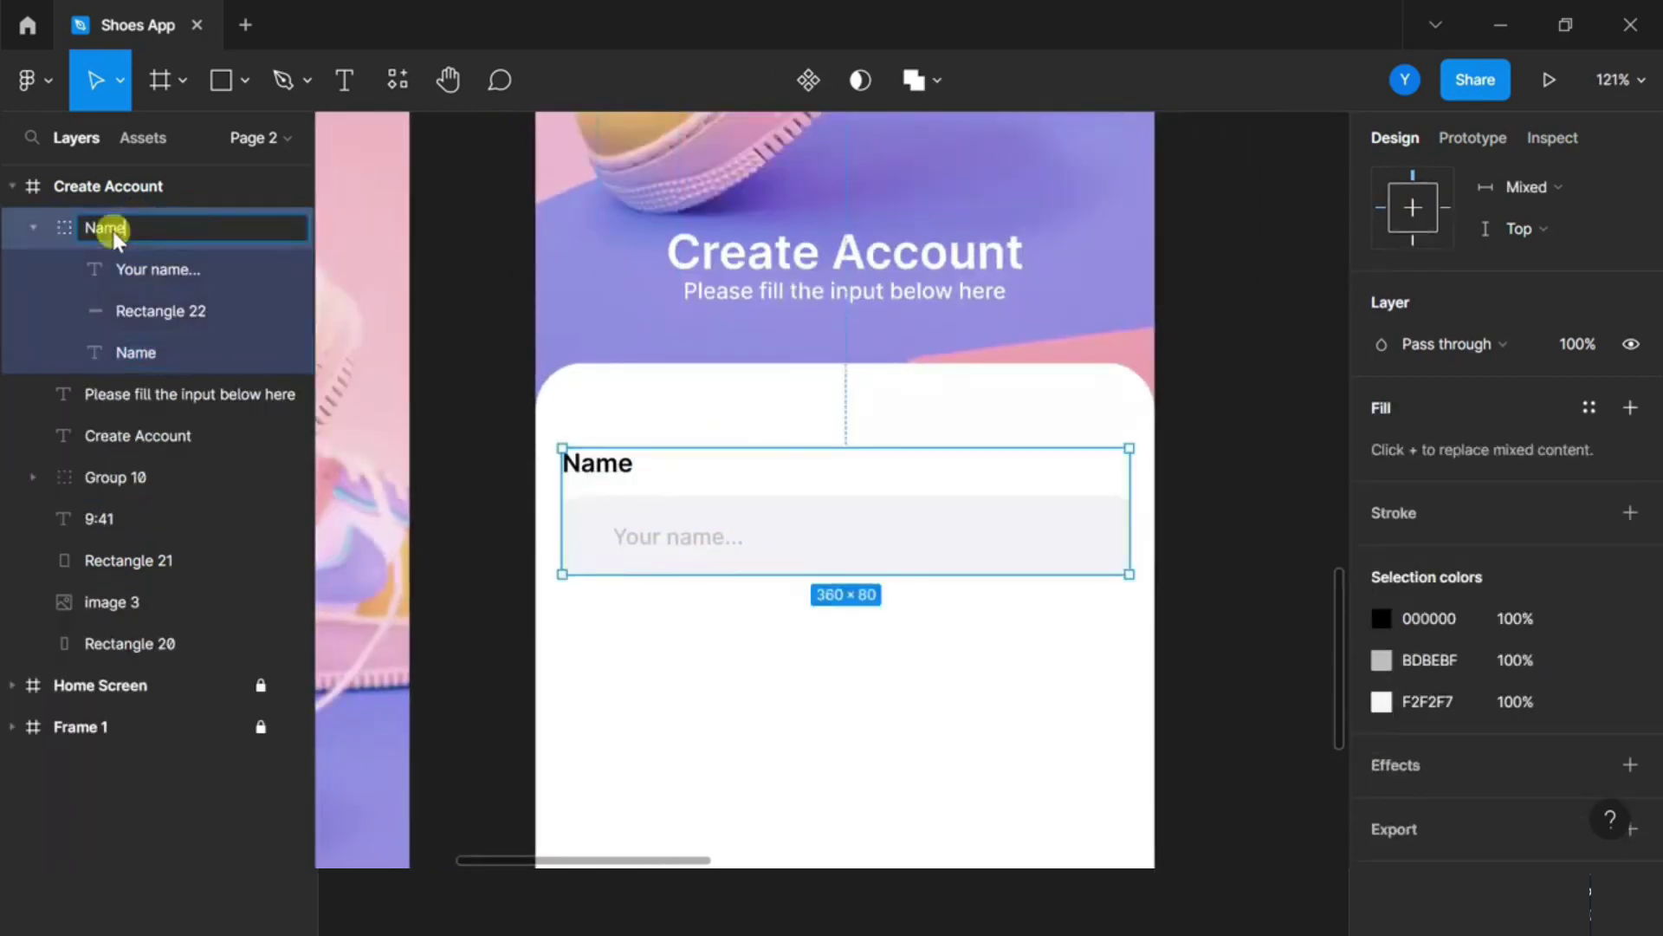
{"action": "key", "text": "Return"}
Step: Duplicate the Name field below and change the copy's label to 'Email'
{"action": "mouse_move", "coordinate": [836, 541]}
{"action": "left_mouse_down"}
{"action": "mouse_move", "coordinate": [844, 726]}
{"action": "mouse_move", "coordinate": [843, 699]}
{"action": "left_mouse_up"}
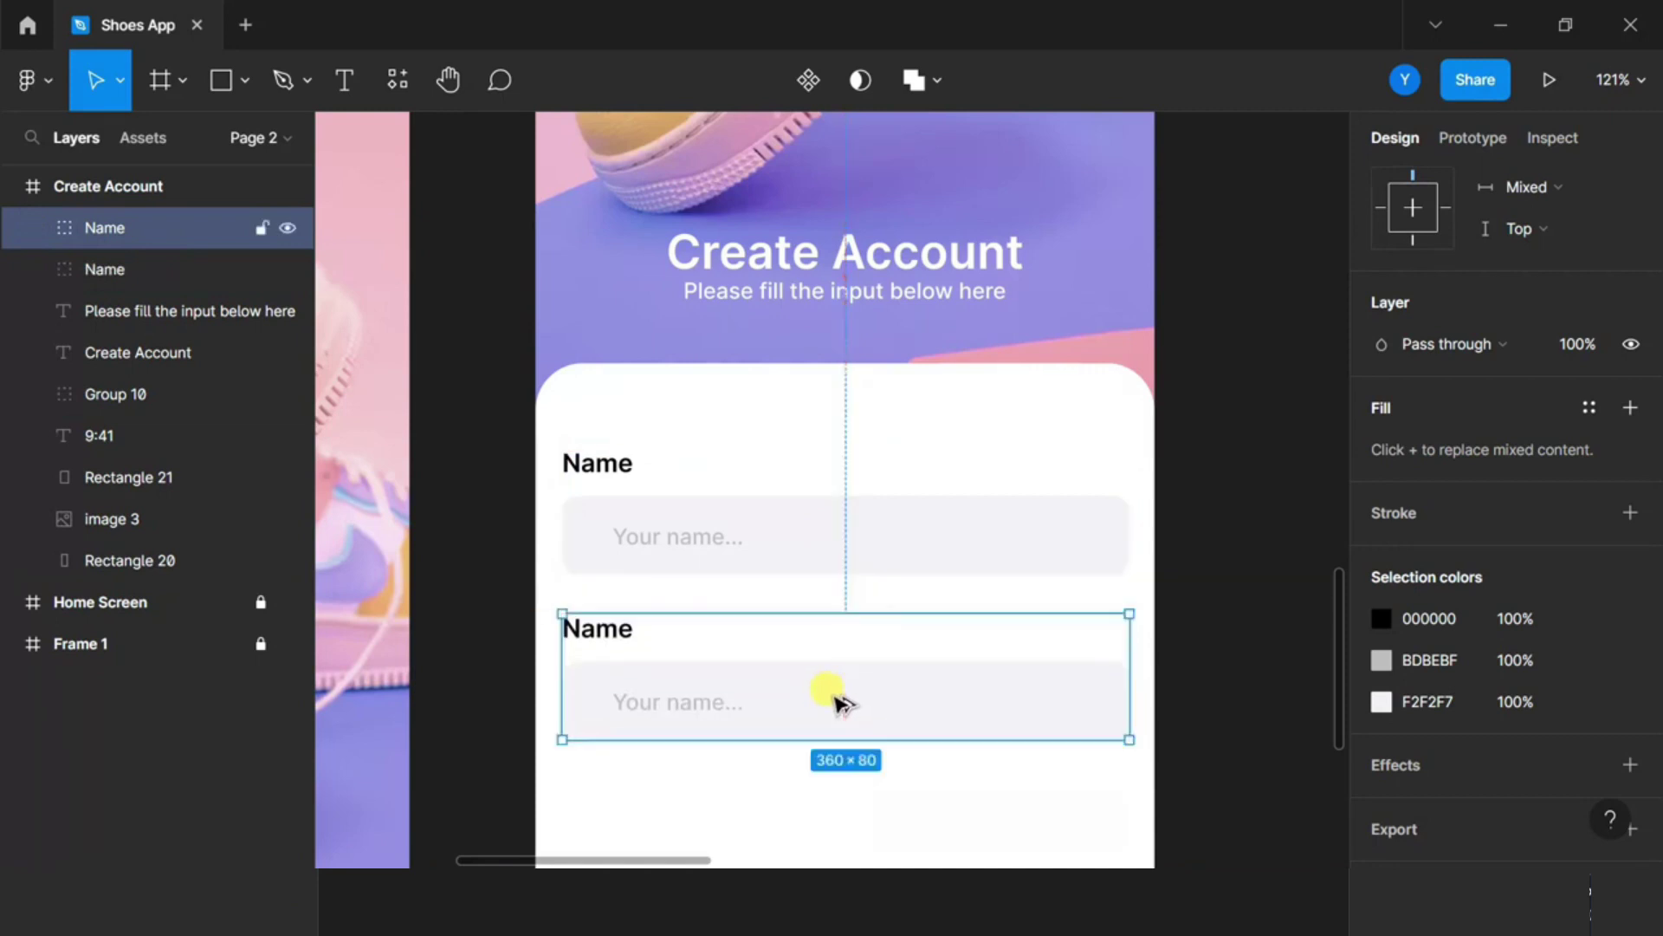
{"action": "scroll", "coordinate": [843, 698], "scroll_direction": "down", "scroll_amount": 5}
{"action": "scroll", "coordinate": [752, 596], "scroll_direction": "up", "scroll_amount": 5}
{"action": "left_click", "coordinate": [344, 80]}
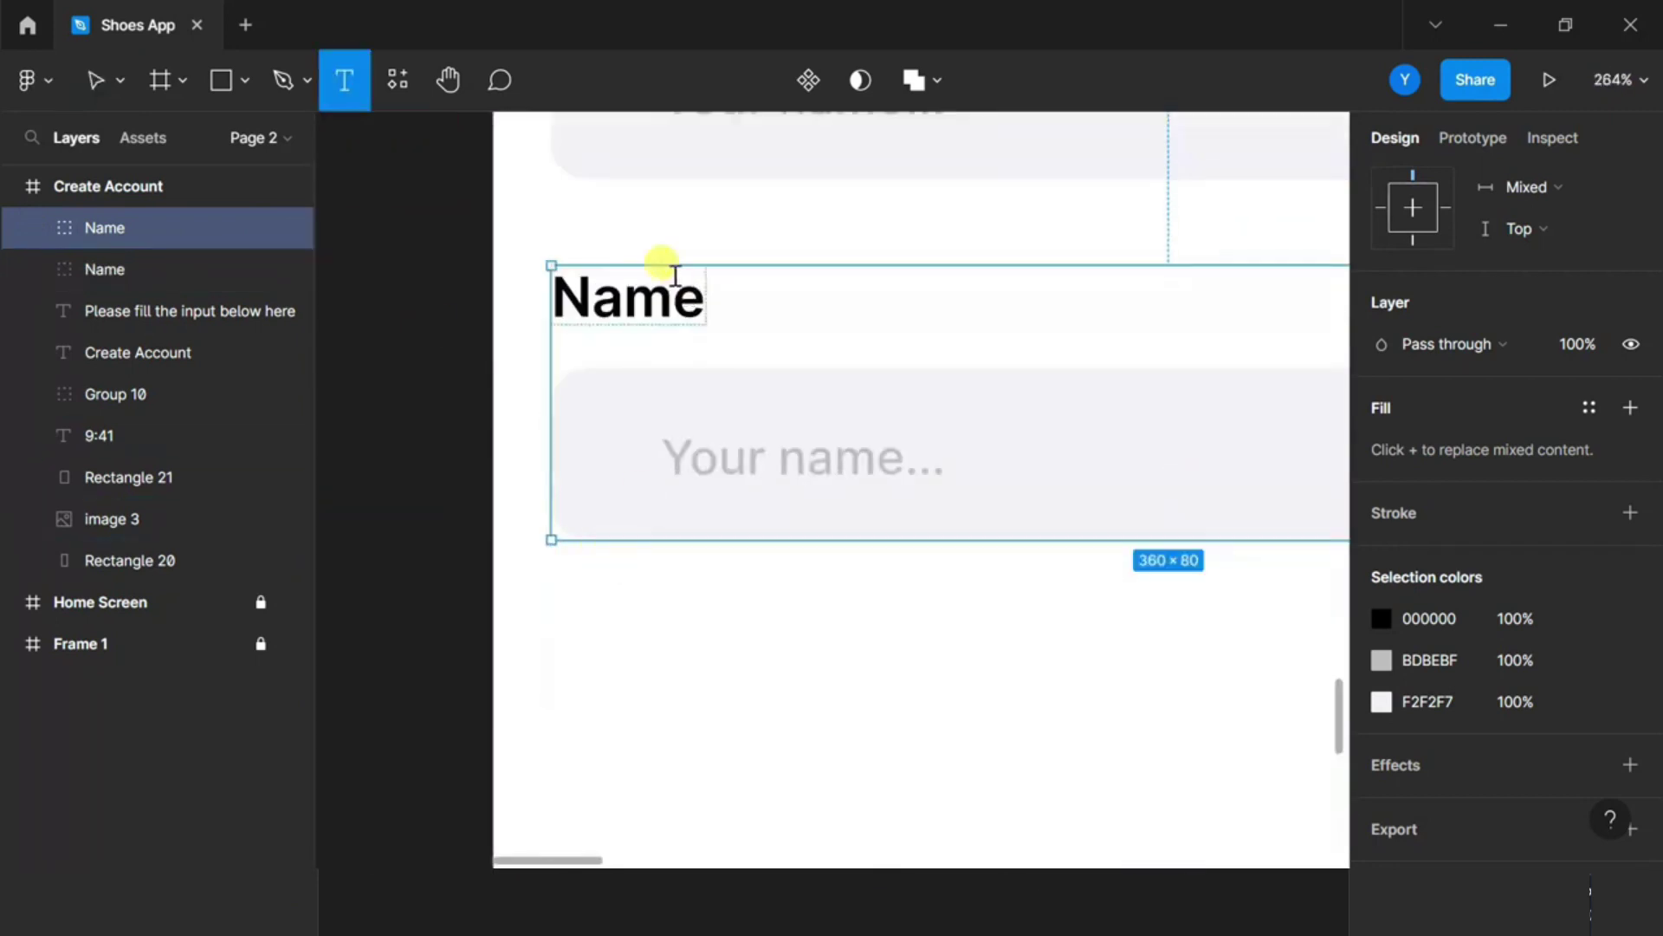
{"action": "scroll", "coordinate": [618, 259], "scroll_direction": "down", "scroll_amount": 3}
{"action": "scroll", "coordinate": [568, 319], "scroll_direction": "up", "scroll_amount": 3}
{"action": "left_click", "coordinate": [476, 311]}
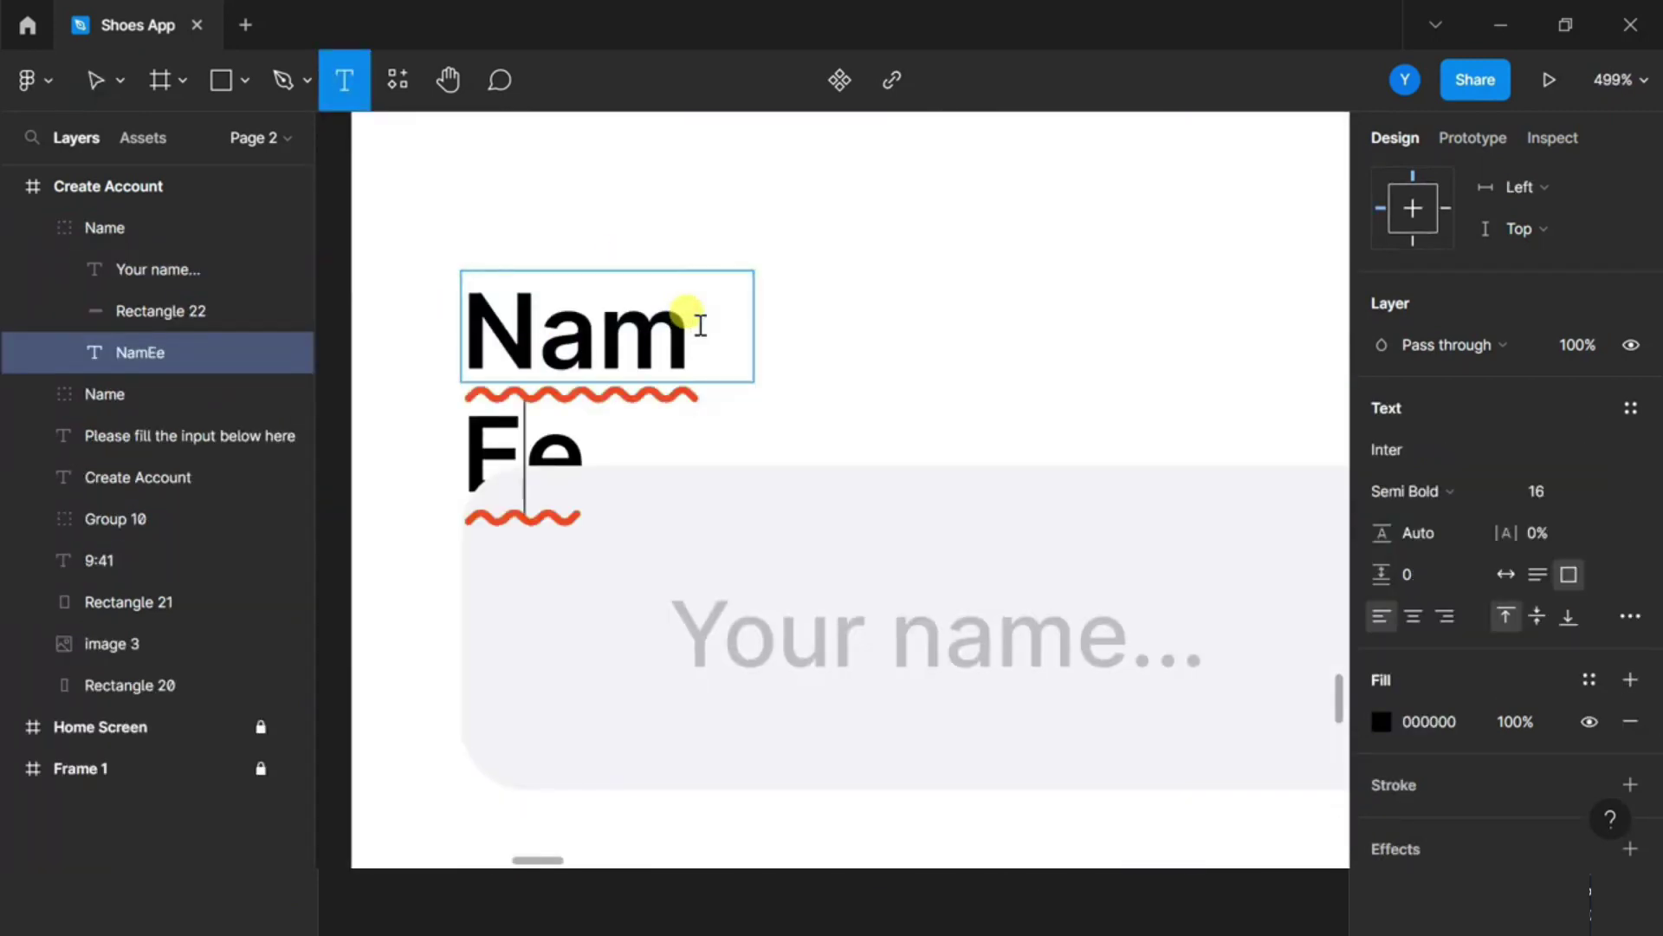
{"action": "key", "text": "ctrl+a"}
{"action": "key", "text": "BackSpace"}
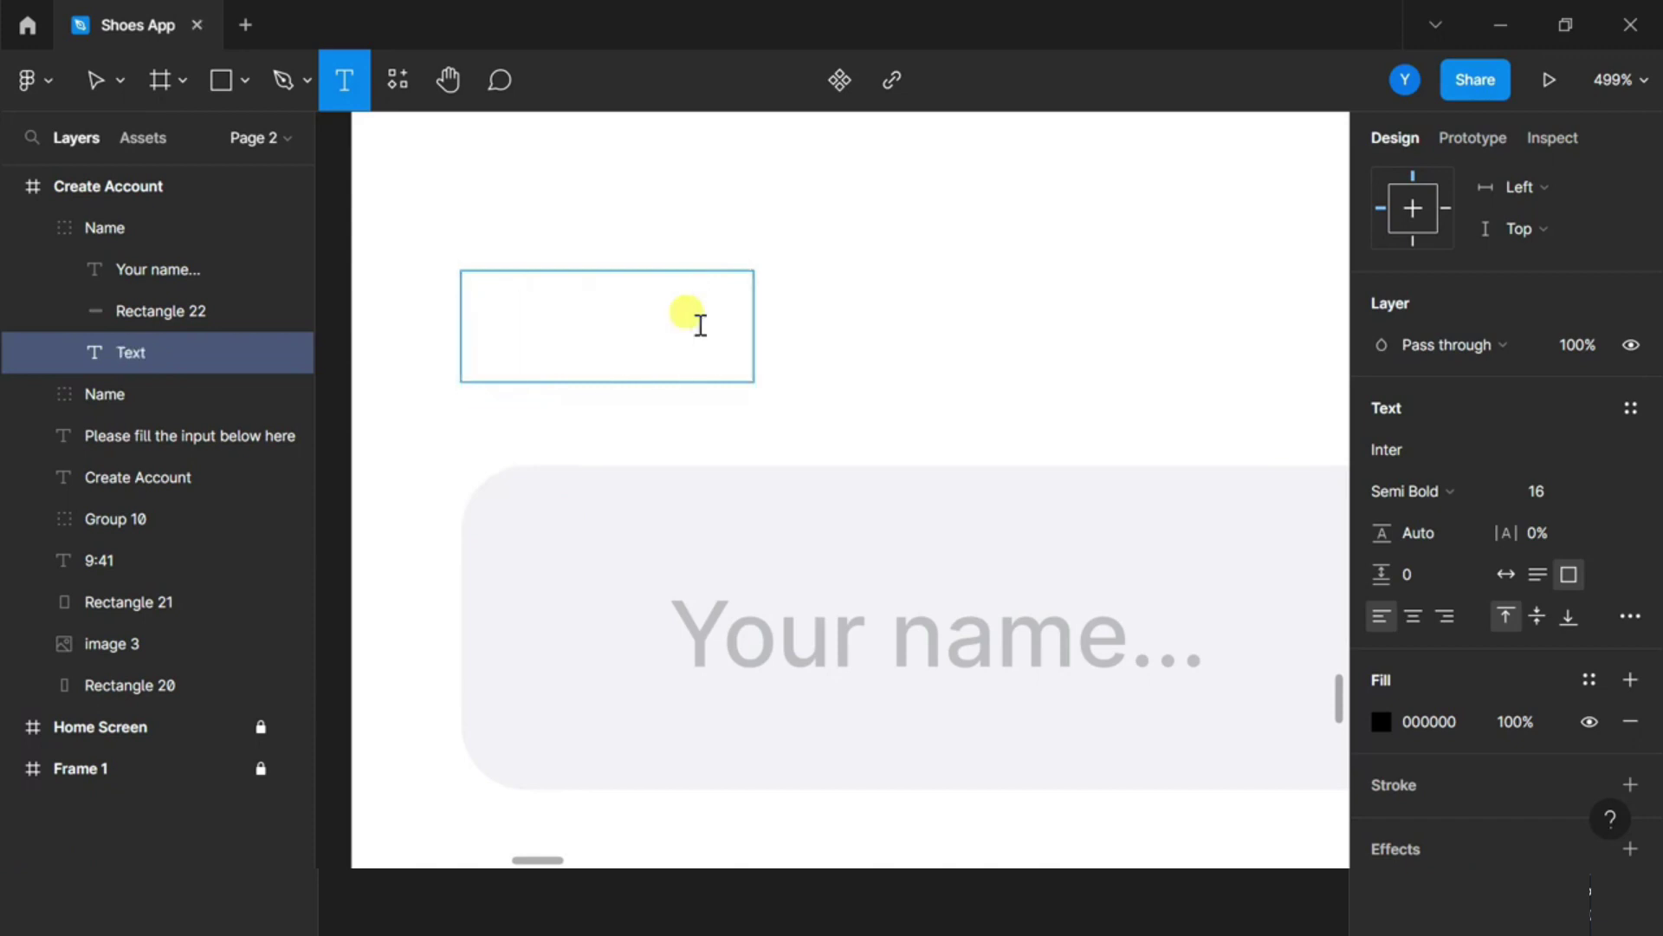
{"action": "type", "text": "Email"}
Step: Change the copied placeholder text to 'Your email...'
{"action": "left_click", "coordinate": [1089, 622]}
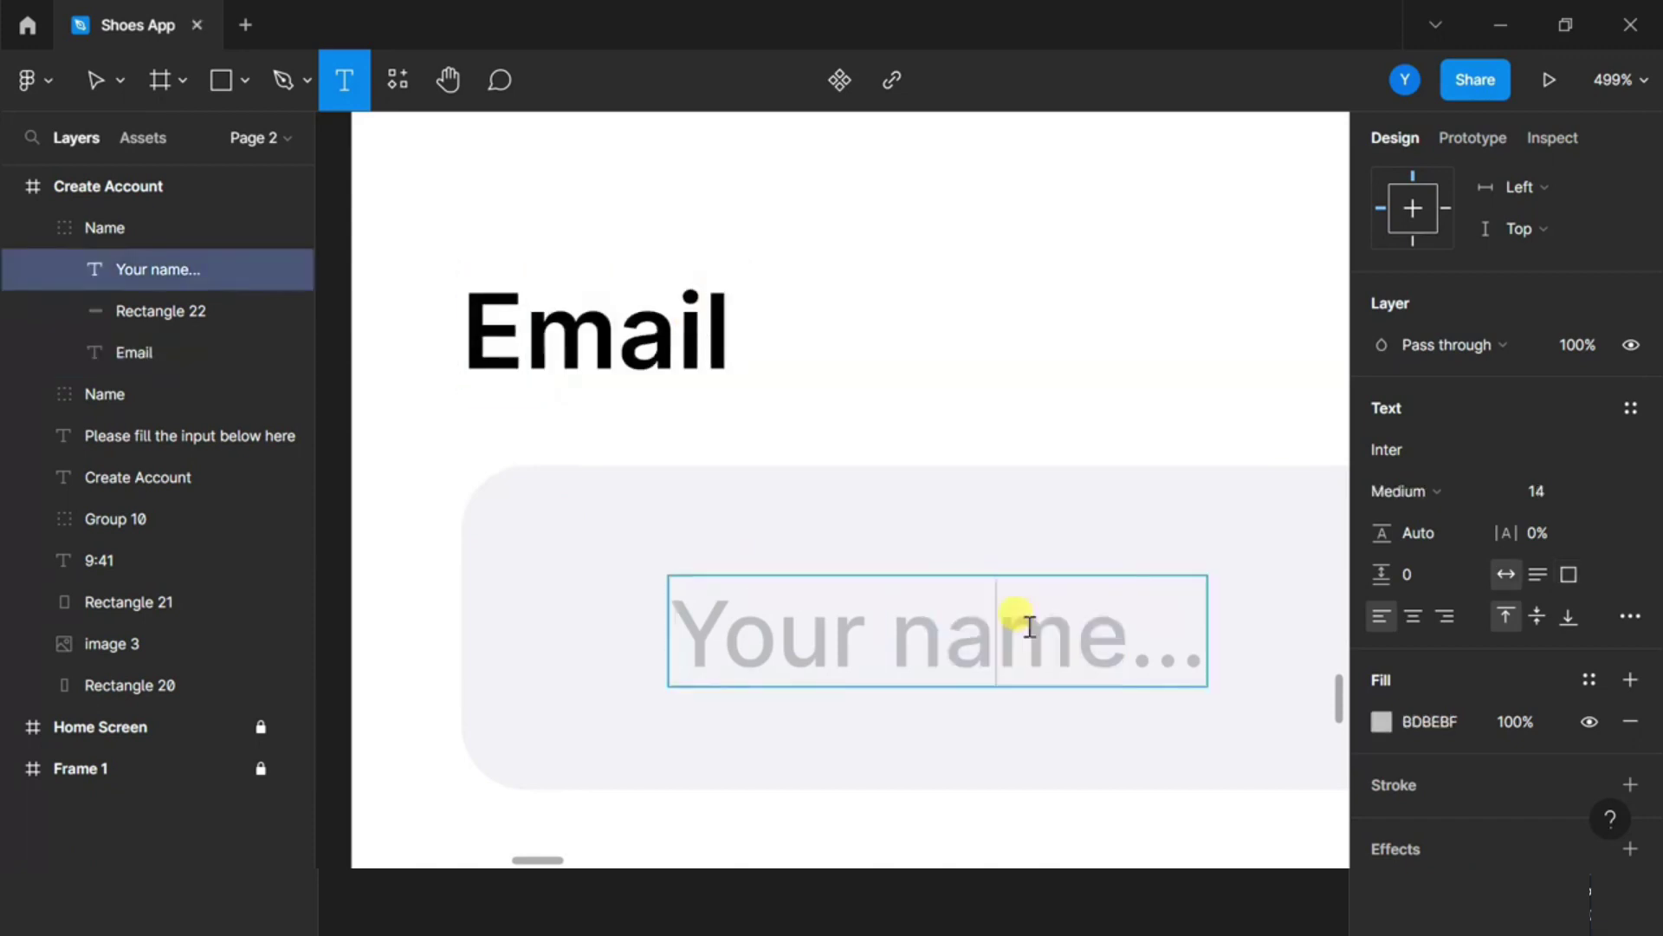
{"action": "type", "text": "email"}
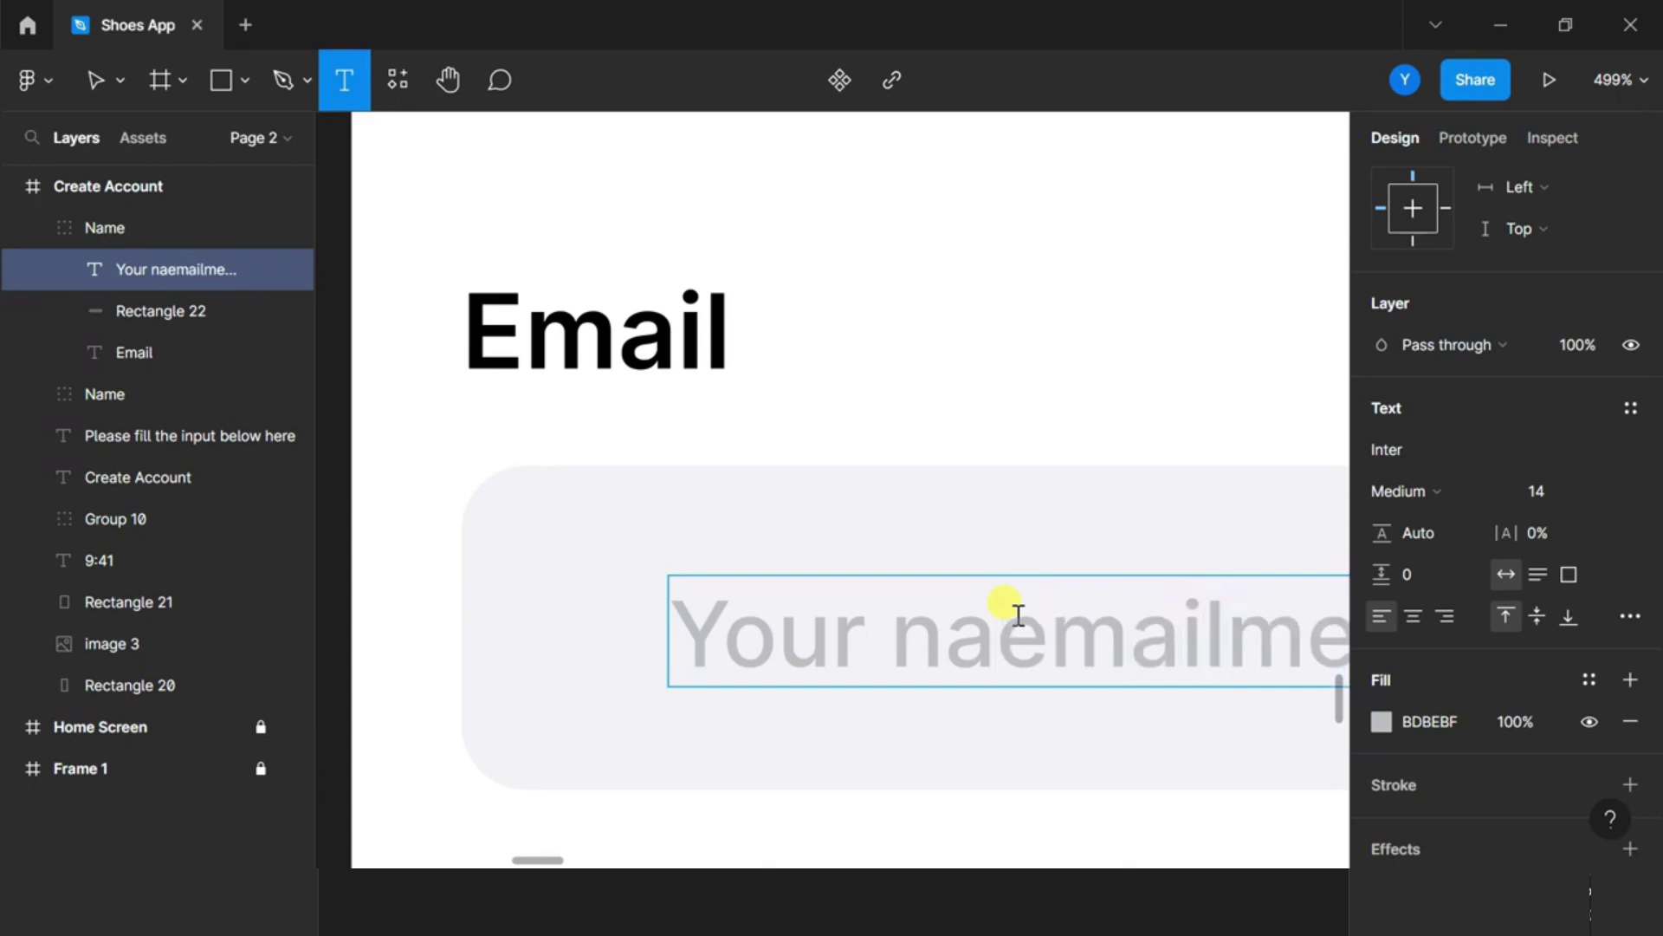
{"action": "key", "text": "BackSpace"}
{"action": "key", "text": "BackSpace"}
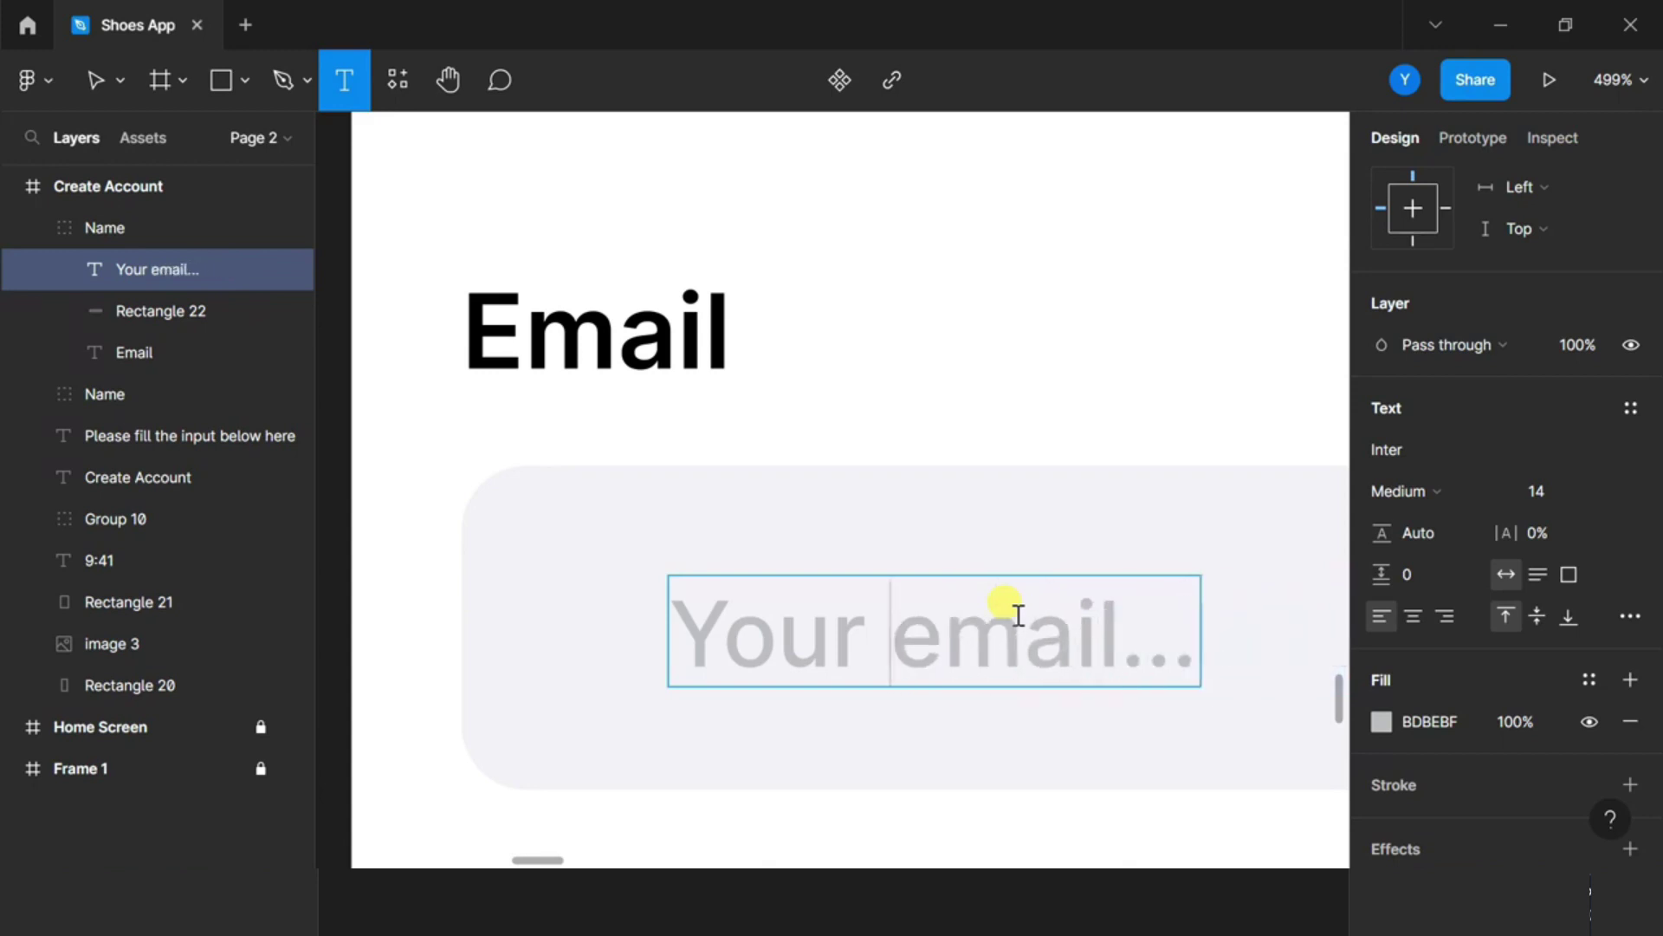
{"action": "key", "text": "Escape"}
{"action": "key", "text": "shift+1"}
Step: Rename the copied group 'Email' and duplicate both Name and Email fields further down
{"action": "left_click", "coordinate": [133, 352]}
{"action": "double_click", "coordinate": [133, 352]}
{"action": "double_click", "coordinate": [104, 242]}
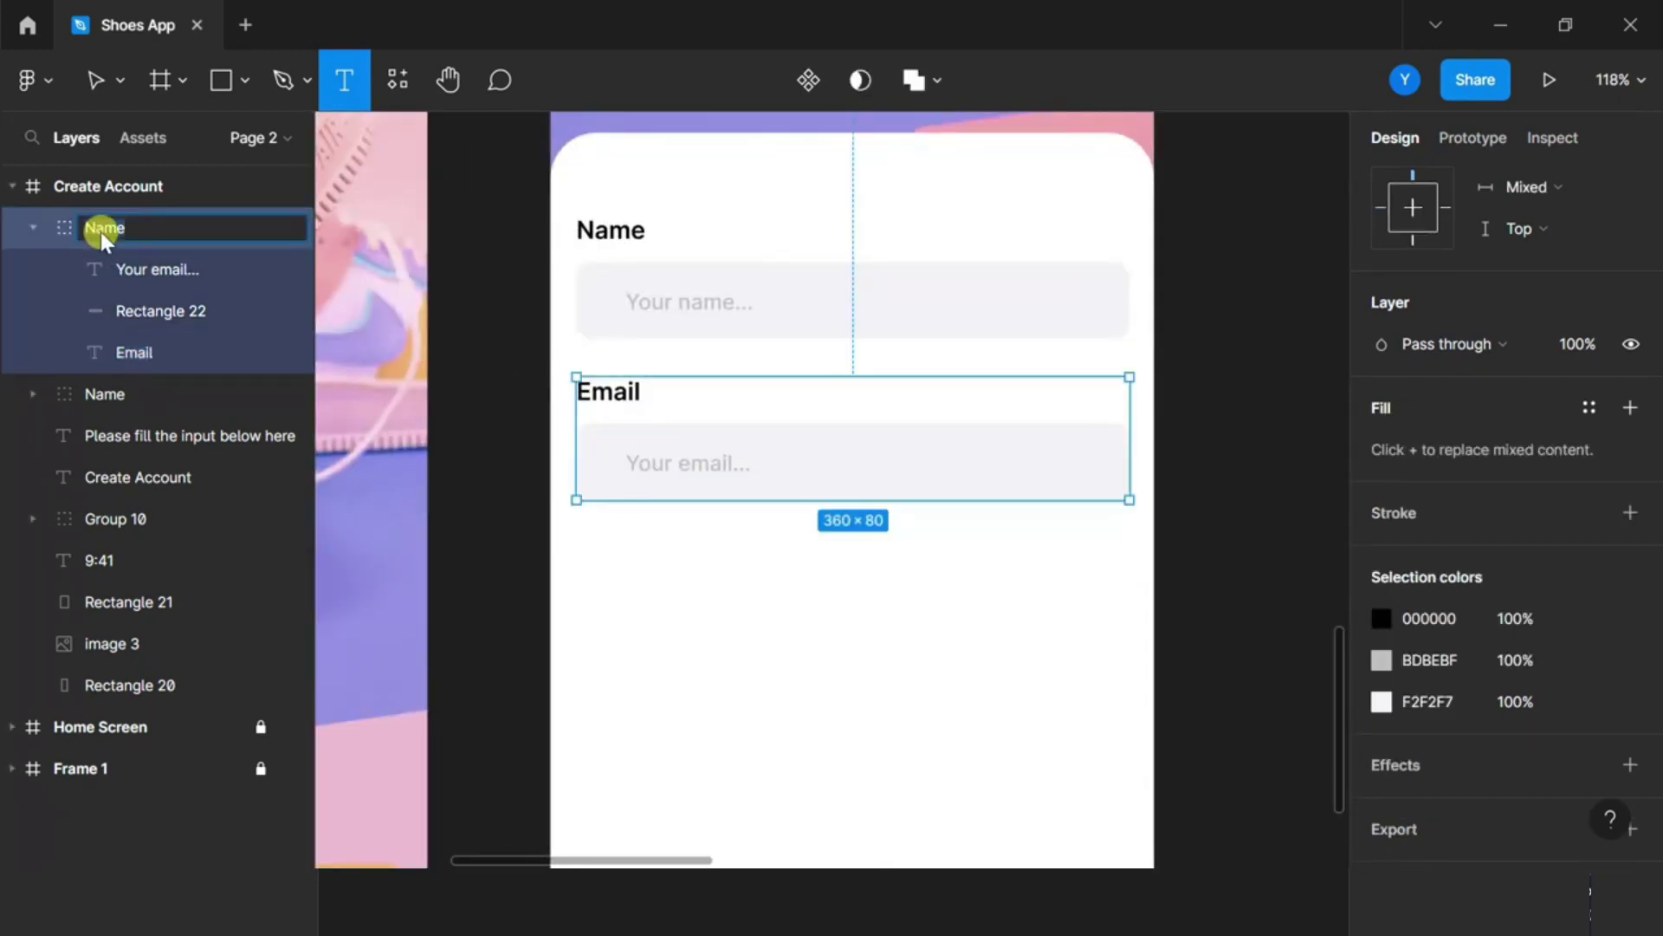
{"action": "type", "text": "Email"}
{"action": "key", "text": "Return"}
{"action": "left_click", "coordinate": [133, 268], "text": "shift"}
{"action": "left_click", "coordinate": [97, 77]}
{"action": "left_click_drag", "start_coordinate": [818, 473], "coordinate": [818, 790]}
Step: Change the copied Name label to 'Password' and keep it on one line
{"action": "scroll", "coordinate": [762, 695], "scroll_direction": "down", "scroll_amount": 3}
{"action": "scroll", "coordinate": [762, 695], "scroll_direction": "up", "scroll_amount": 1}
{"action": "left_click", "coordinate": [482, 420]}
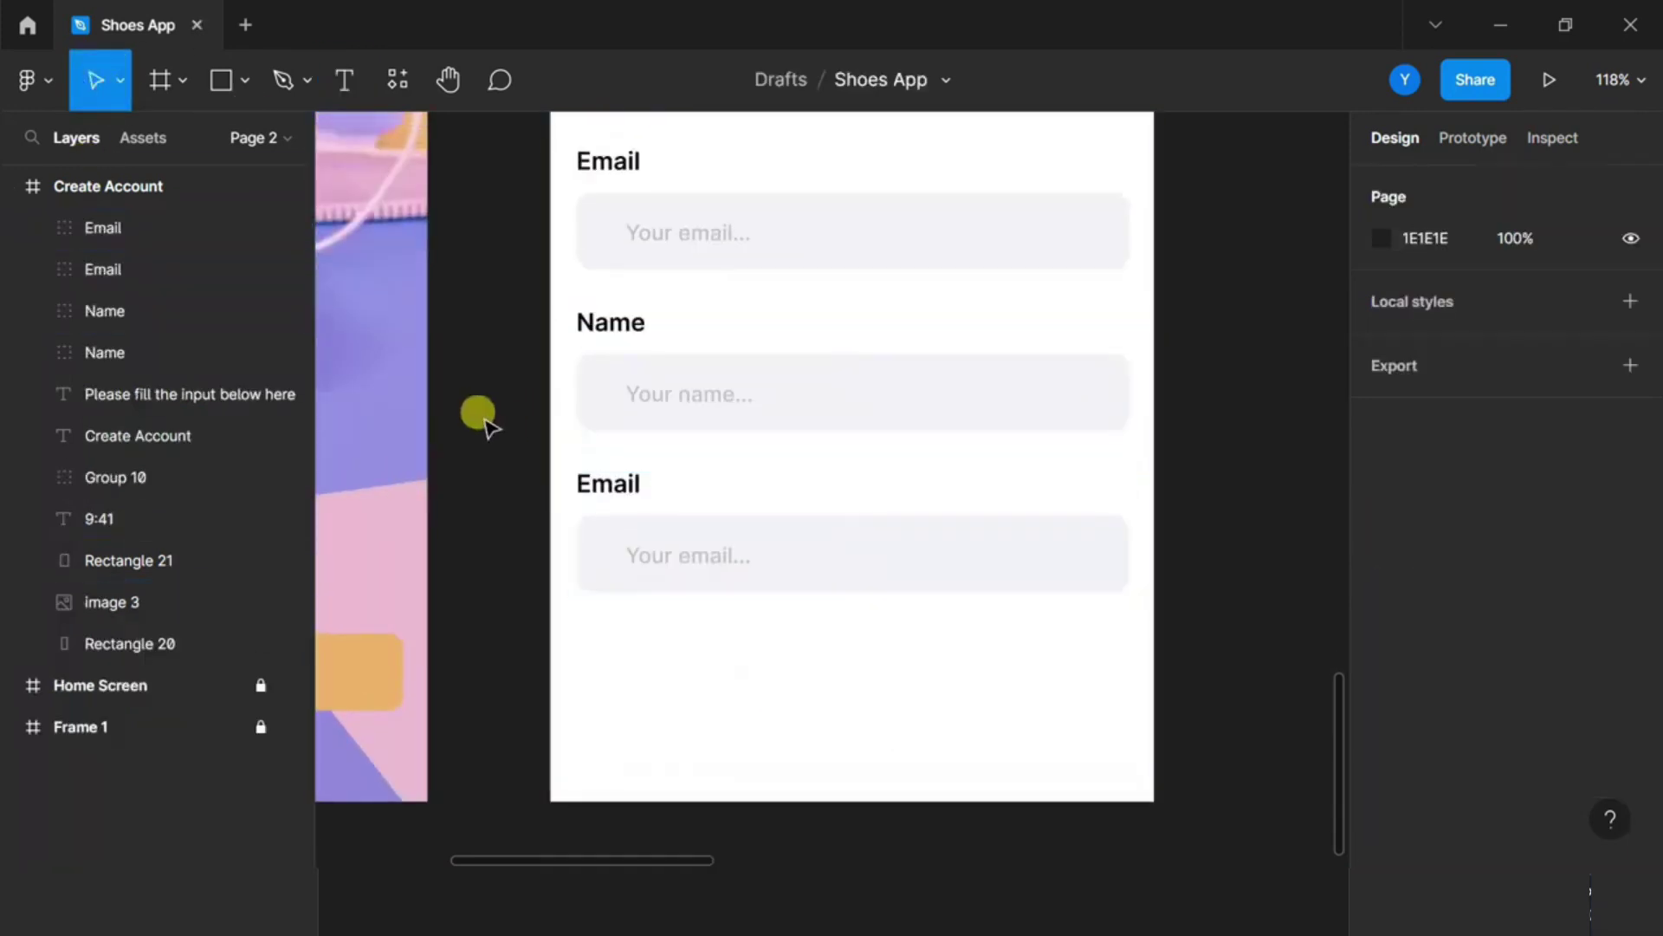
{"action": "scroll", "coordinate": [597, 294], "scroll_direction": "up", "scroll_amount": 5}
{"action": "key", "text": "t"}
{"action": "scroll", "coordinate": [563, 368], "scroll_direction": "up", "scroll_amount": 3}
{"action": "left_click_drag", "start_coordinate": [523, 364], "coordinate": [762, 360]}
{"action": "left_click", "coordinate": [752, 344]}
{"action": "key", "text": "BackSpace"}
{"action": "key", "text": "BackSpace"}
{"action": "key", "text": "BackSpace"}
{"action": "key", "text": "BackSpace"}
{"action": "type", "text": "Pass"}
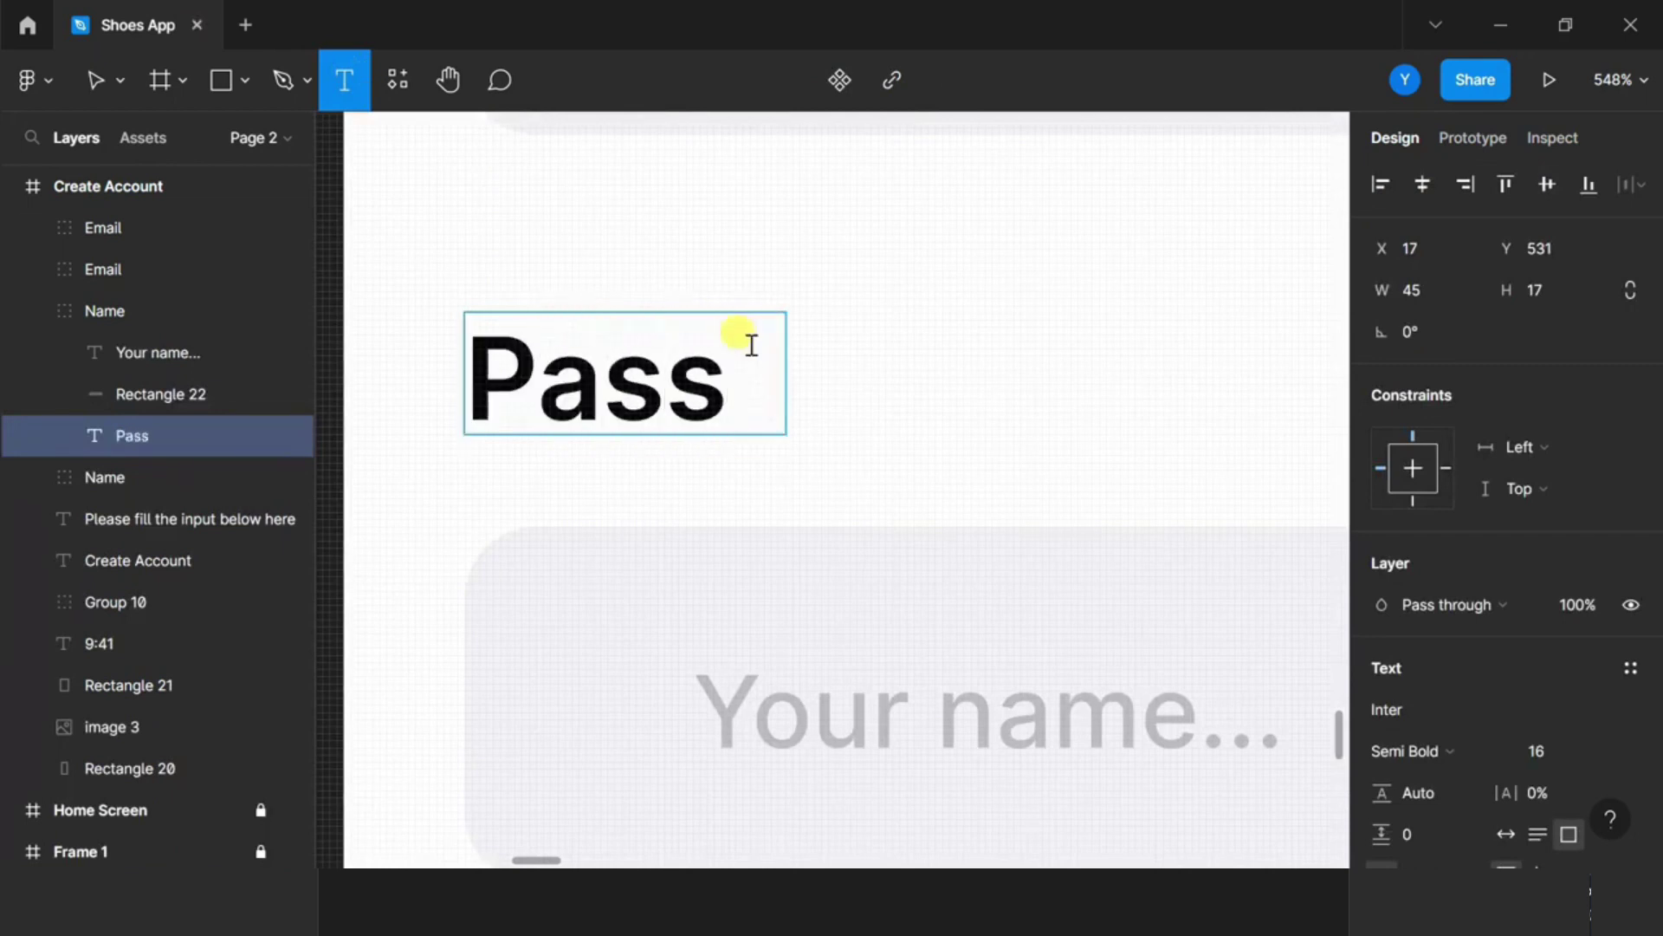
{"action": "type", "text": "word"}
{"action": "left_click", "coordinate": [1506, 834]}
Step: Replace the copied placeholder's words with a Password placeholder
{"action": "scroll", "coordinate": [793, 507], "scroll_direction": "down", "scroll_amount": 3}
{"action": "scroll", "coordinate": [891, 546], "scroll_direction": "up", "scroll_amount": 2}
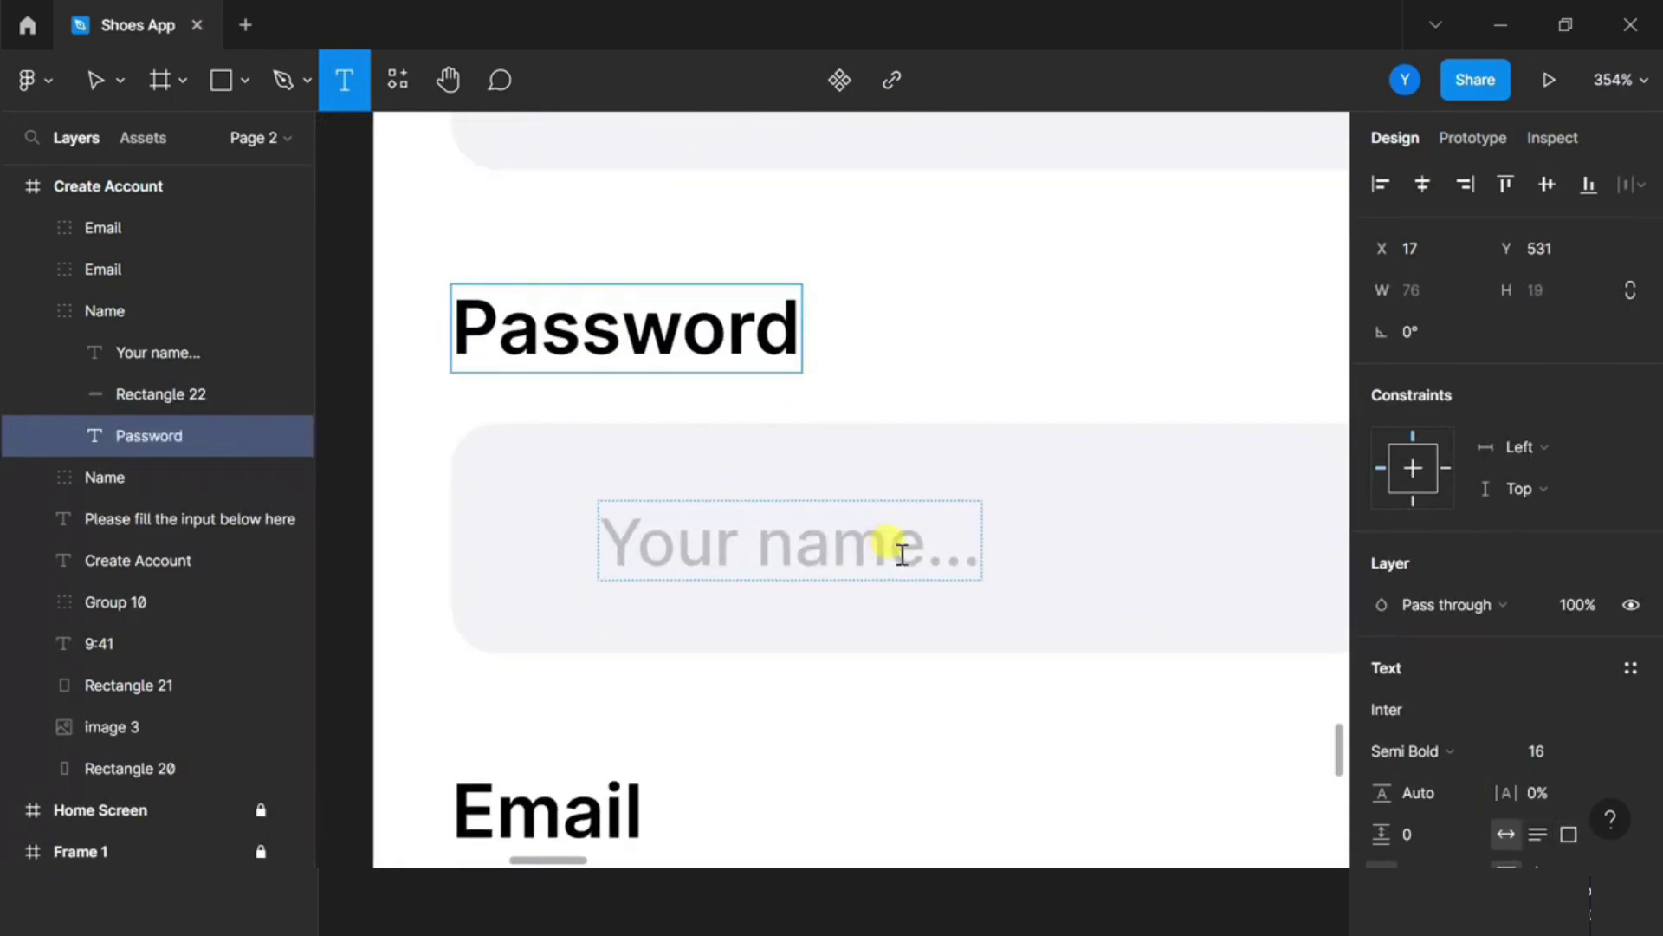
{"action": "scroll", "coordinate": [909, 550], "scroll_direction": "up", "scroll_amount": 2}
{"action": "left_click_drag", "start_coordinate": [933, 548], "coordinate": [553, 550]}
{"action": "type", "text": "Pa"}
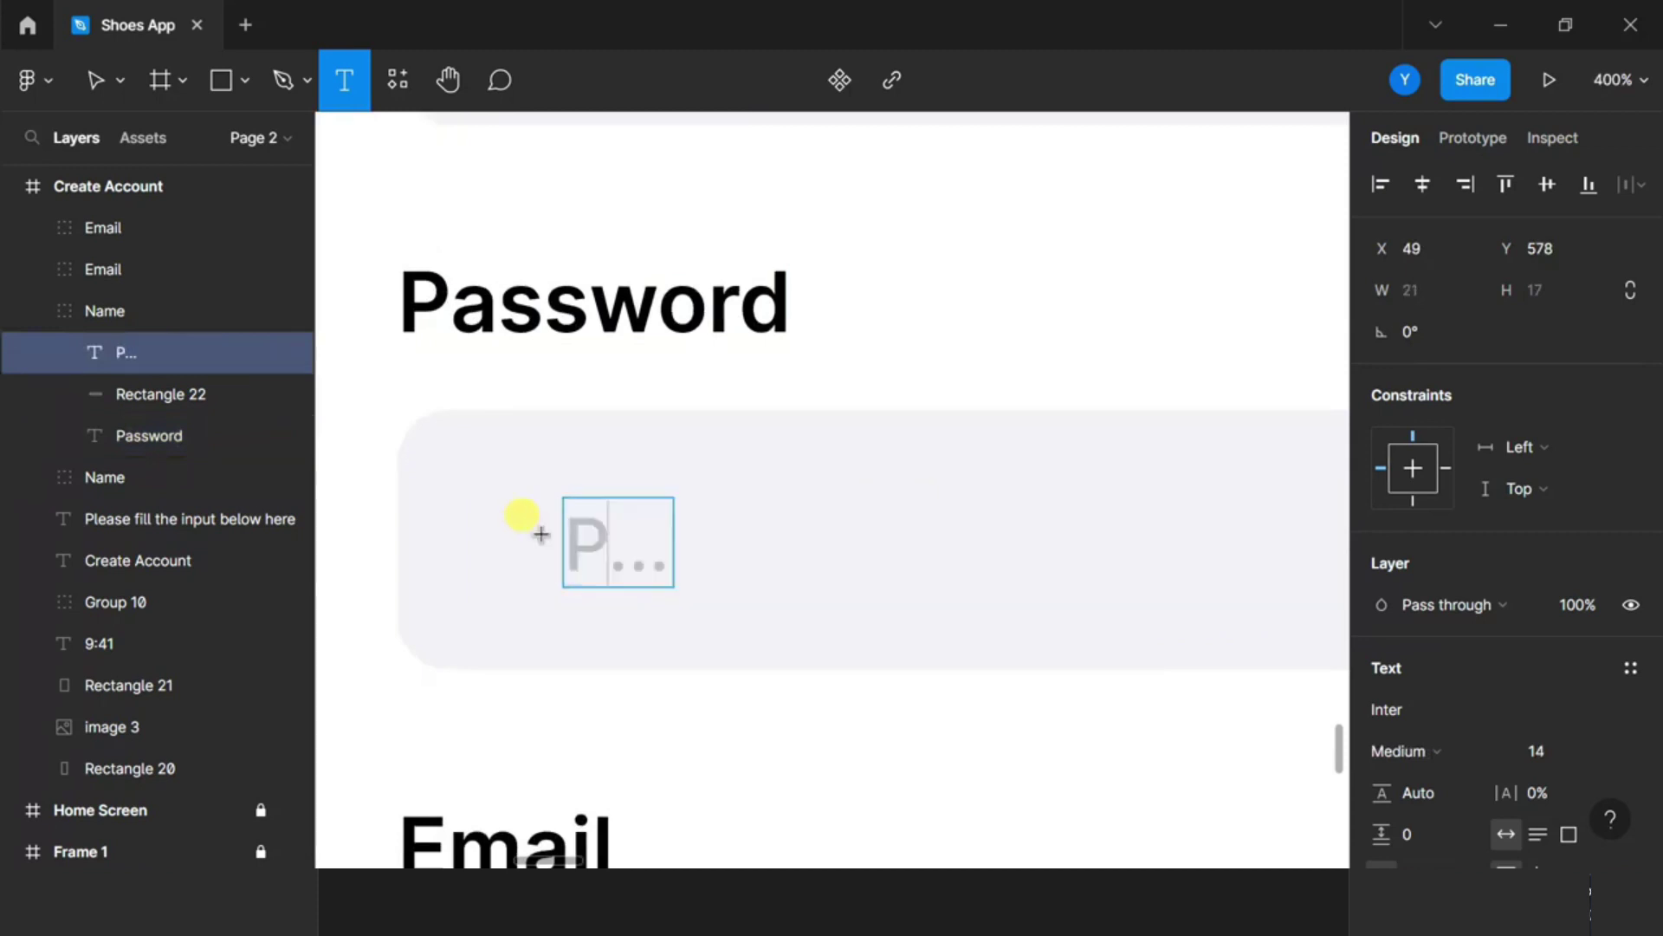
{"action": "type", "text": "ssw"}
Step: Change the copied Email label to 'Confirm Password'
{"action": "scroll", "coordinate": [607, 520], "scroll_direction": "down", "scroll_amount": 5}
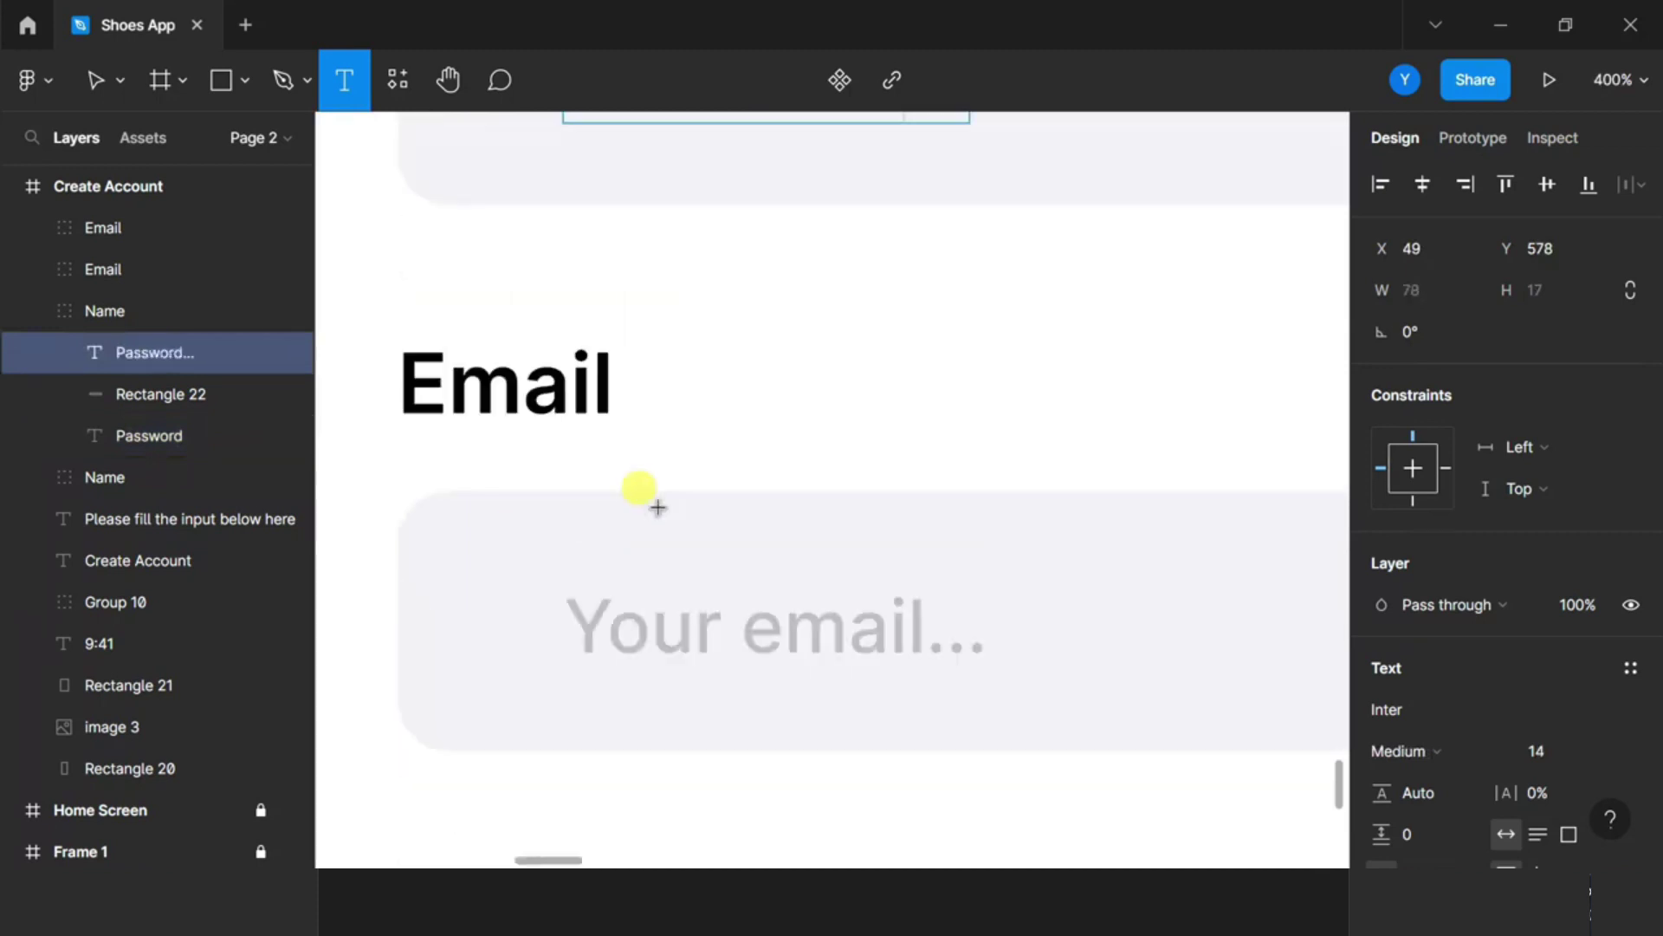
{"action": "left_click", "coordinate": [408, 341]}
{"action": "left_click_drag", "start_coordinate": [523, 381], "coordinate": [615, 357]}
{"action": "key", "text": "BackSpace"}
{"action": "key", "text": "BackSpace"}
{"action": "key", "text": "BackSpace"}
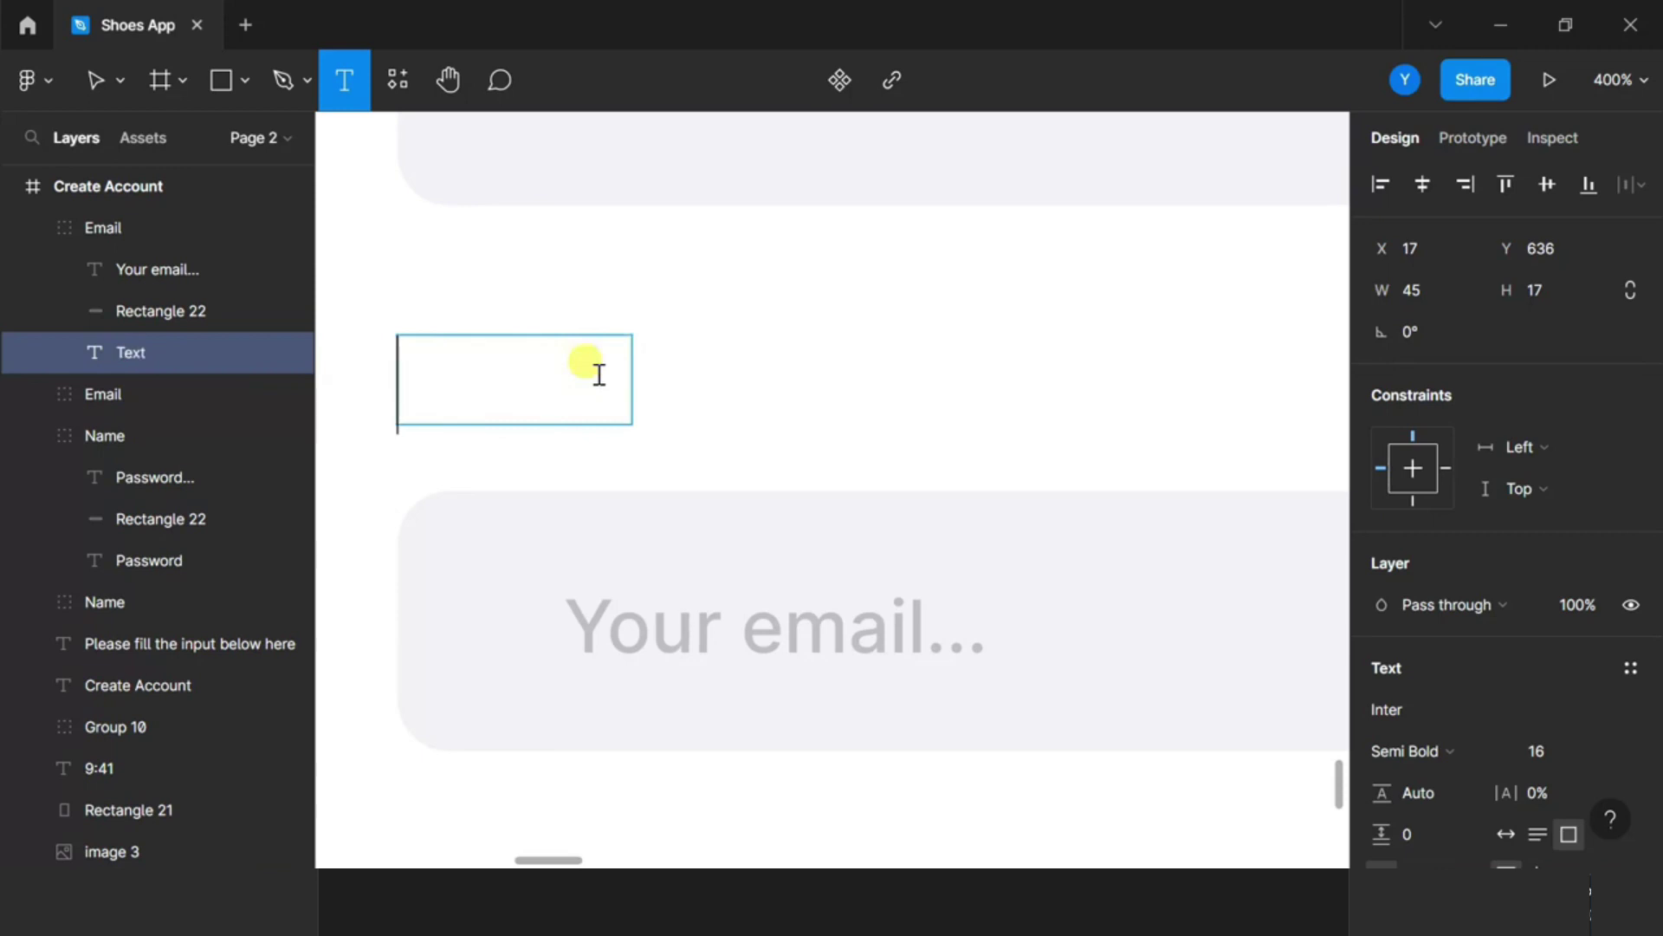
{"action": "type", "text": "Confirm Pa"}
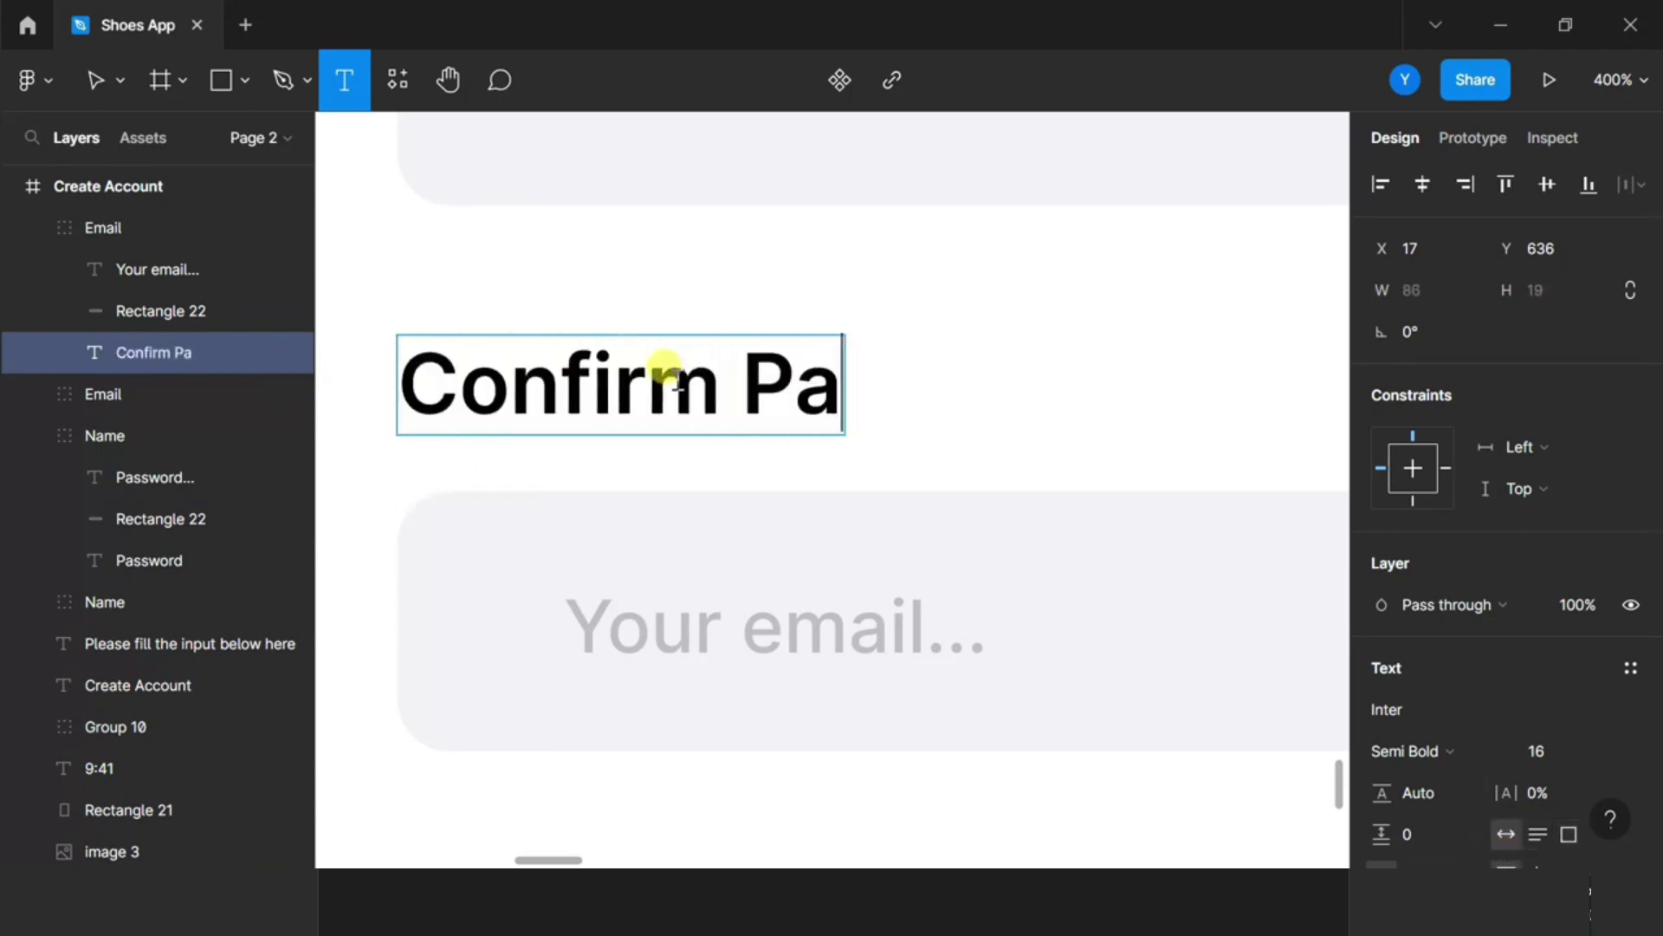
{"action": "type", "text": "ssword"}
Step: Update the copied email placeholder to a Confirm Password placeholder
{"action": "left_click_drag", "start_coordinate": [696, 624], "coordinate": [912, 618]}
{"action": "key", "text": "BackSpace"}
{"action": "key", "text": "BackSpace"}
{"action": "key", "text": "BackSpace"}
{"action": "key", "text": "BackSpace"}
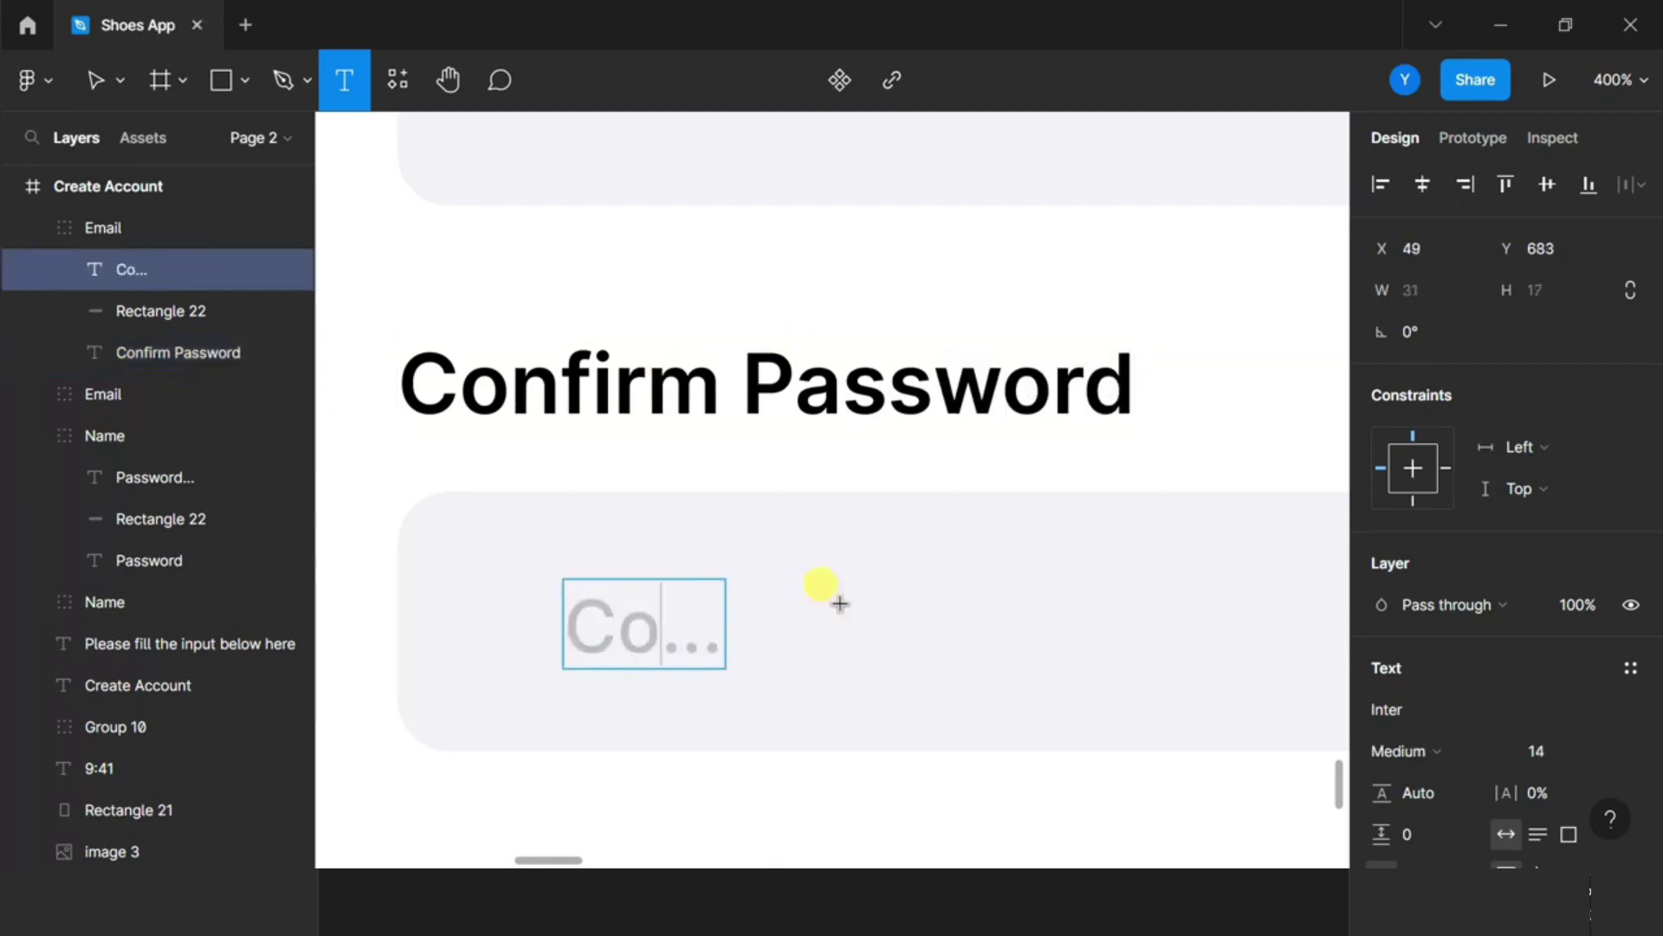
{"action": "type", "text": "m Passw"}
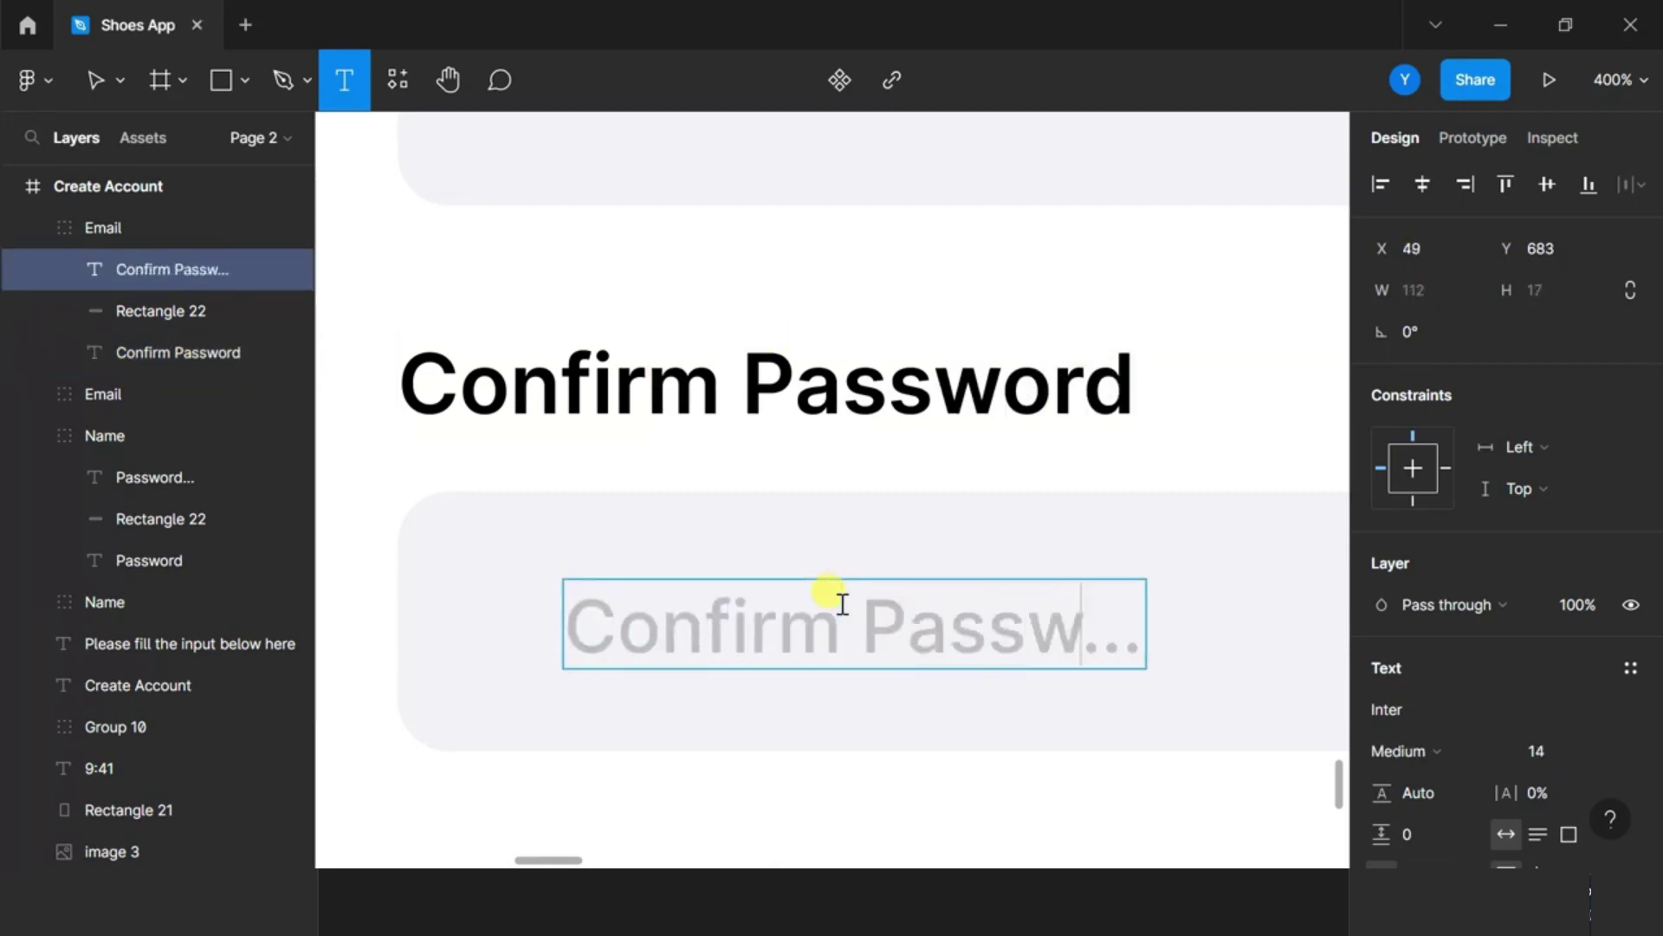
{"action": "scroll", "coordinate": [842, 604], "scroll_direction": "down", "scroll_amount": 5}
{"action": "key", "text": "Escape"}
{"action": "scroll", "coordinate": [553, 687], "scroll_direction": "down", "scroll_amount": 2}
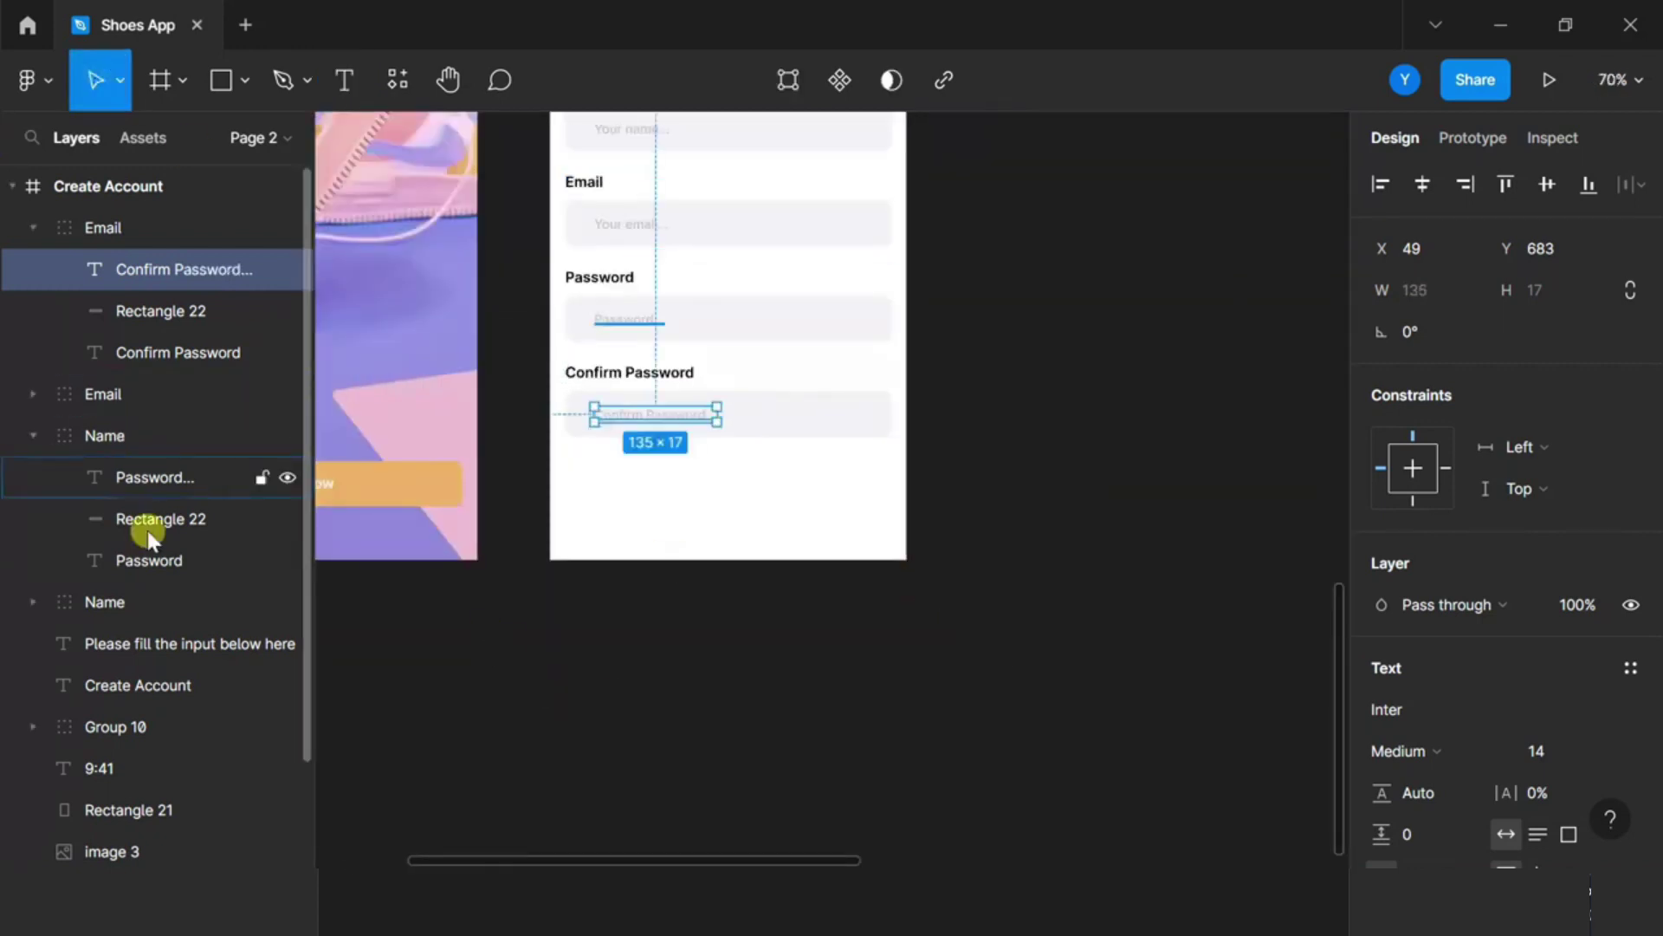
Step: Rename the copied field groups 'Password' and 'Confirm Password' and reorder them after Email
{"action": "left_click", "coordinate": [143, 559]}
{"action": "left_click", "coordinate": [108, 434]}
{"action": "double_click", "coordinate": [109, 434]}
{"action": "type", "text": "Password"}
{"action": "key", "text": "Return"}
{"action": "left_click_drag", "start_coordinate": [110, 434], "coordinate": [160, 376]}
{"action": "left_click", "coordinate": [177, 352]}
{"action": "double_click", "coordinate": [123, 227]}
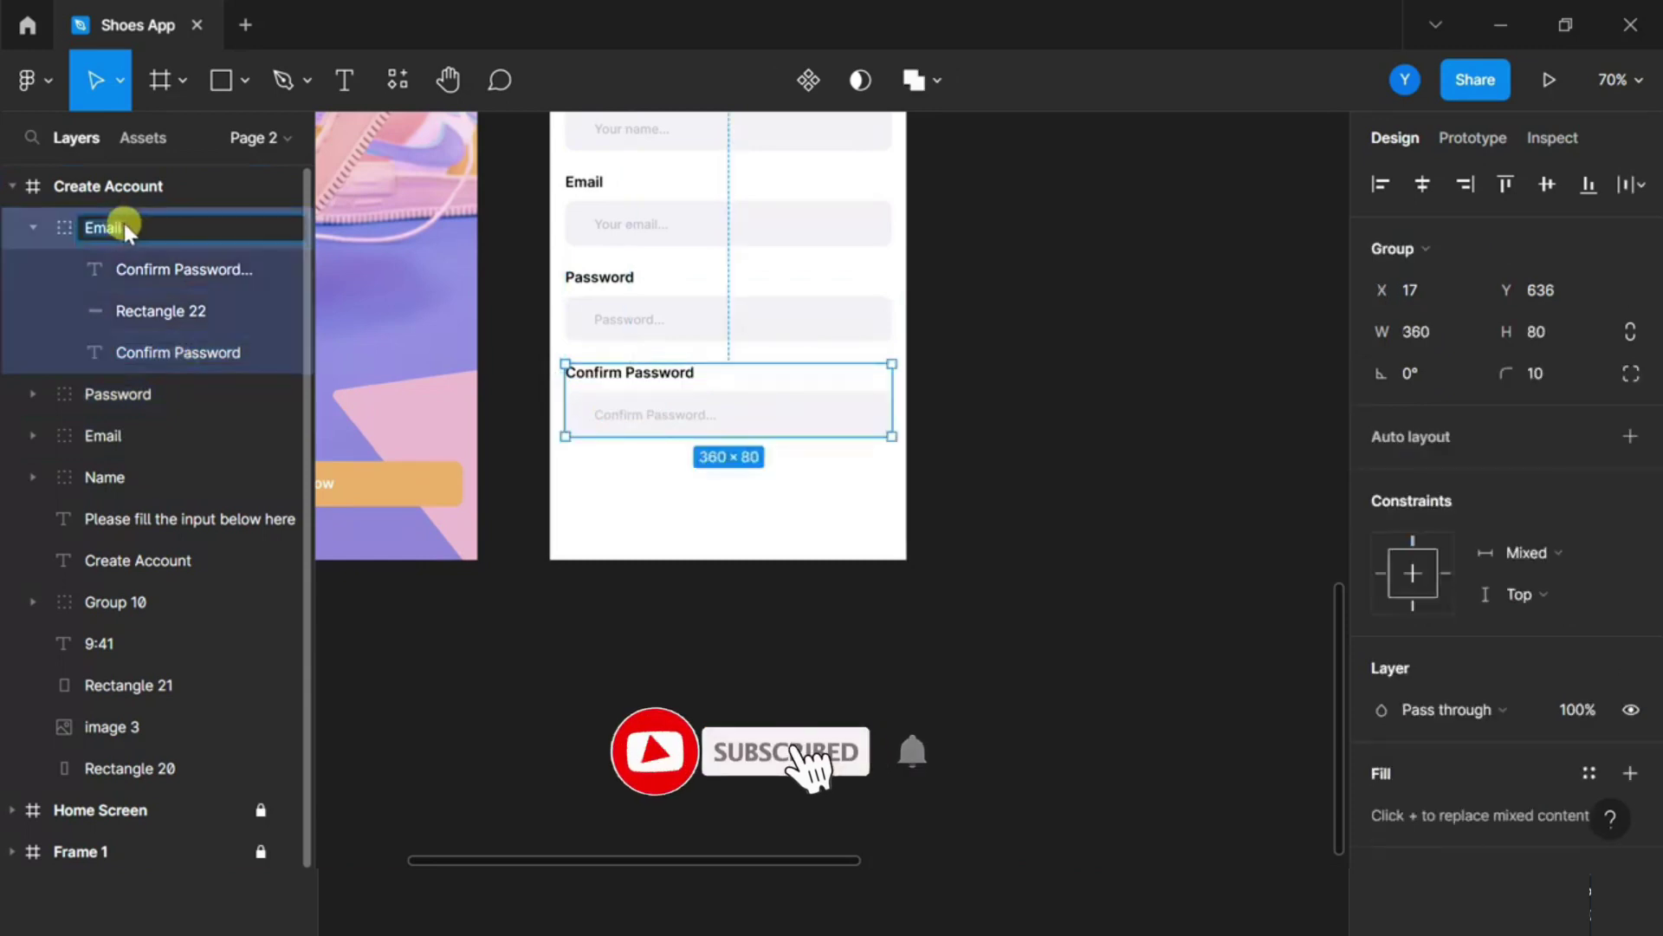
{"action": "type", "text": "Confirm Password"}
{"action": "key", "text": "Return"}
Step: Duplicate the Confirm Password field, delete the copy's label and move it up
{"action": "left_click", "coordinate": [728, 684]}
{"action": "scroll", "coordinate": [323, 452], "scroll_direction": "up", "scroll_amount": 2}
{"action": "left_click", "coordinate": [693, 512]}
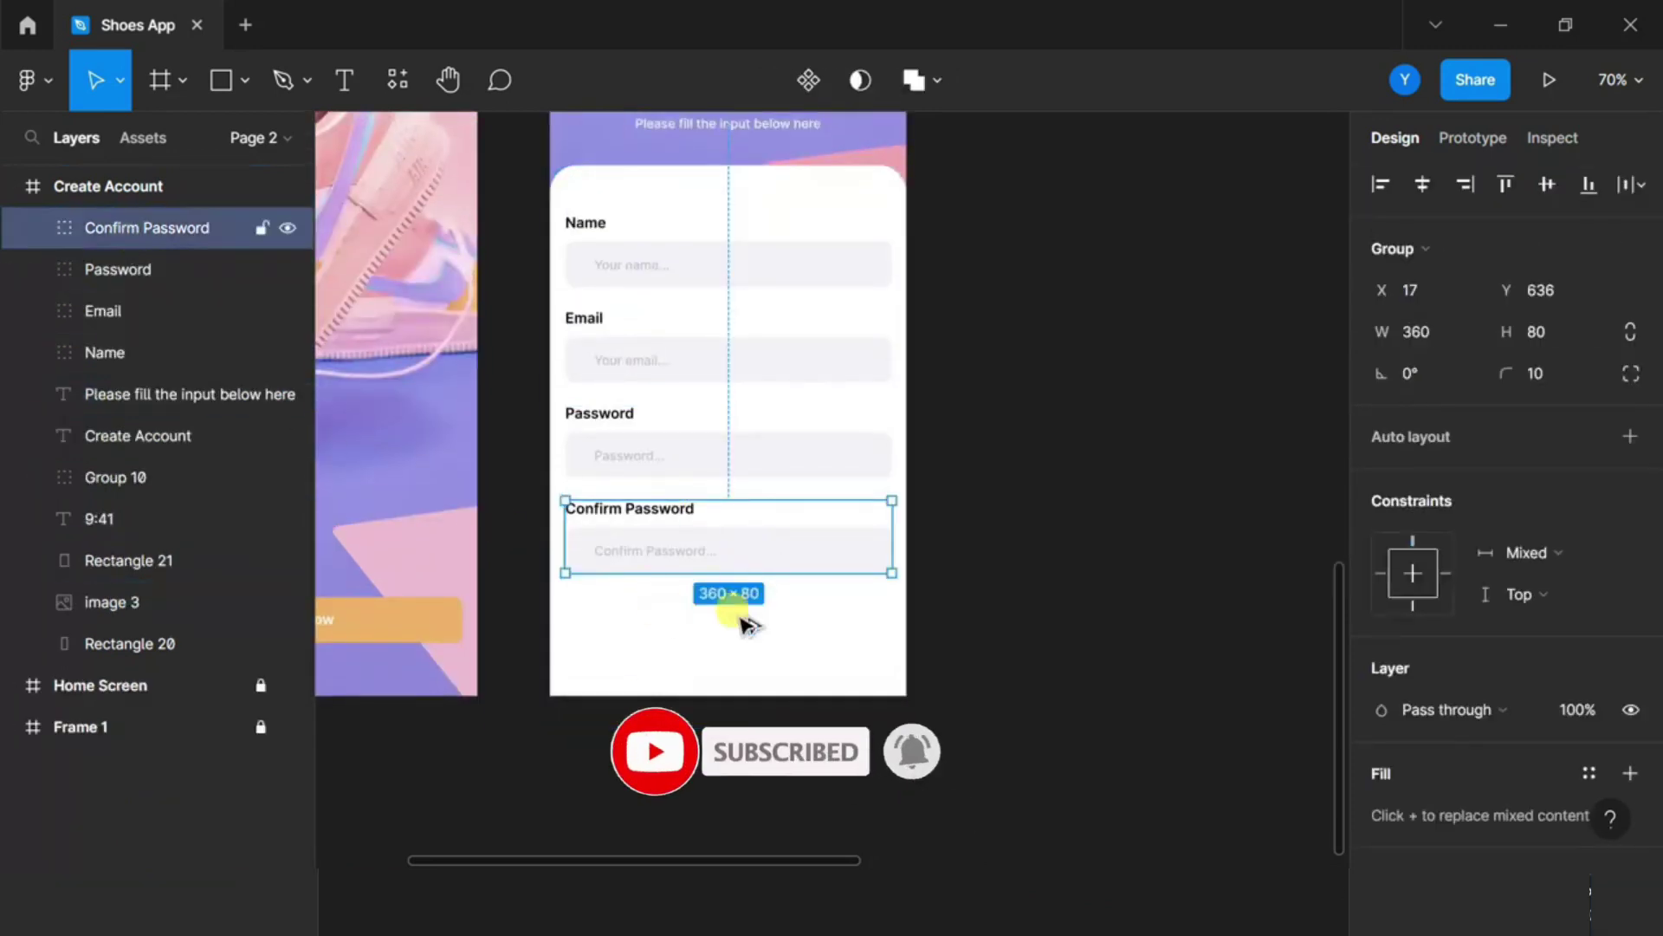
{"action": "key", "text": "ctrl+d"}
{"action": "left_click", "coordinate": [33, 227]}
{"action": "left_click", "coordinate": [166, 267]}
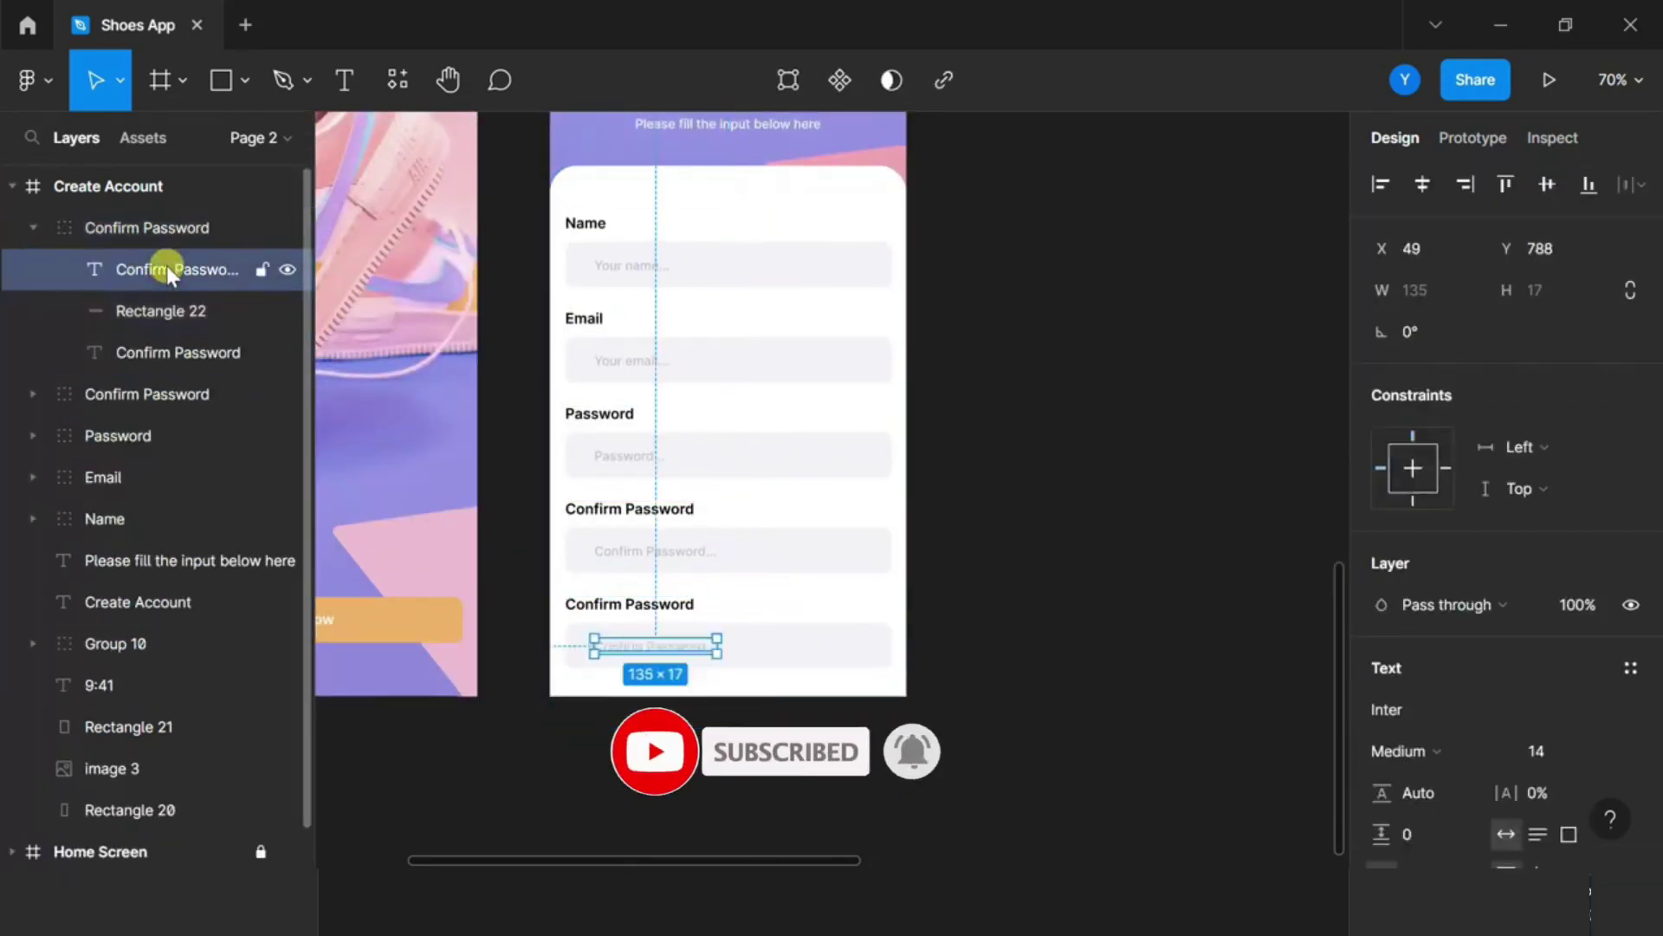
{"action": "left_click", "coordinate": [185, 350]}
{"action": "key", "text": "Delete"}
{"action": "left_click", "coordinate": [157, 227]}
{"action": "key", "text": "shift+Up"}
{"action": "key", "text": "shift+Up"}
{"action": "key", "text": "Up"}
{"action": "key", "text": "Up"}
{"action": "key", "text": "Up"}
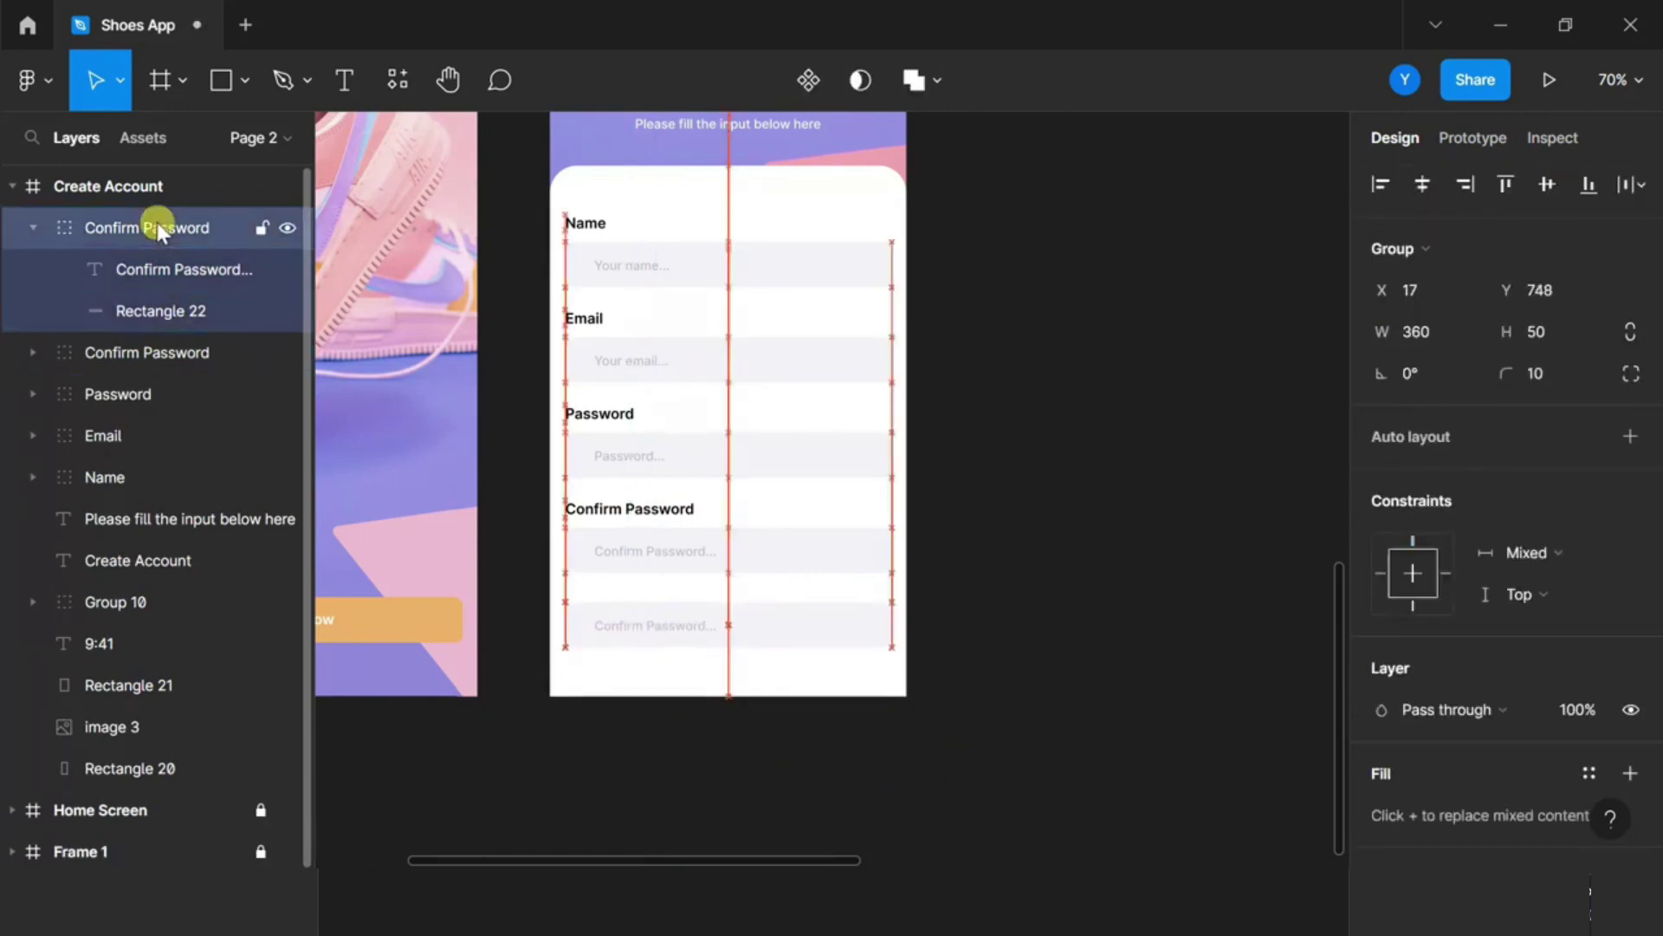
Step: Fill the copied field's background rectangle with purple
{"action": "scroll", "coordinate": [667, 628], "scroll_direction": "up", "scroll_amount": 5}
{"action": "left_click", "coordinate": [165, 311]}
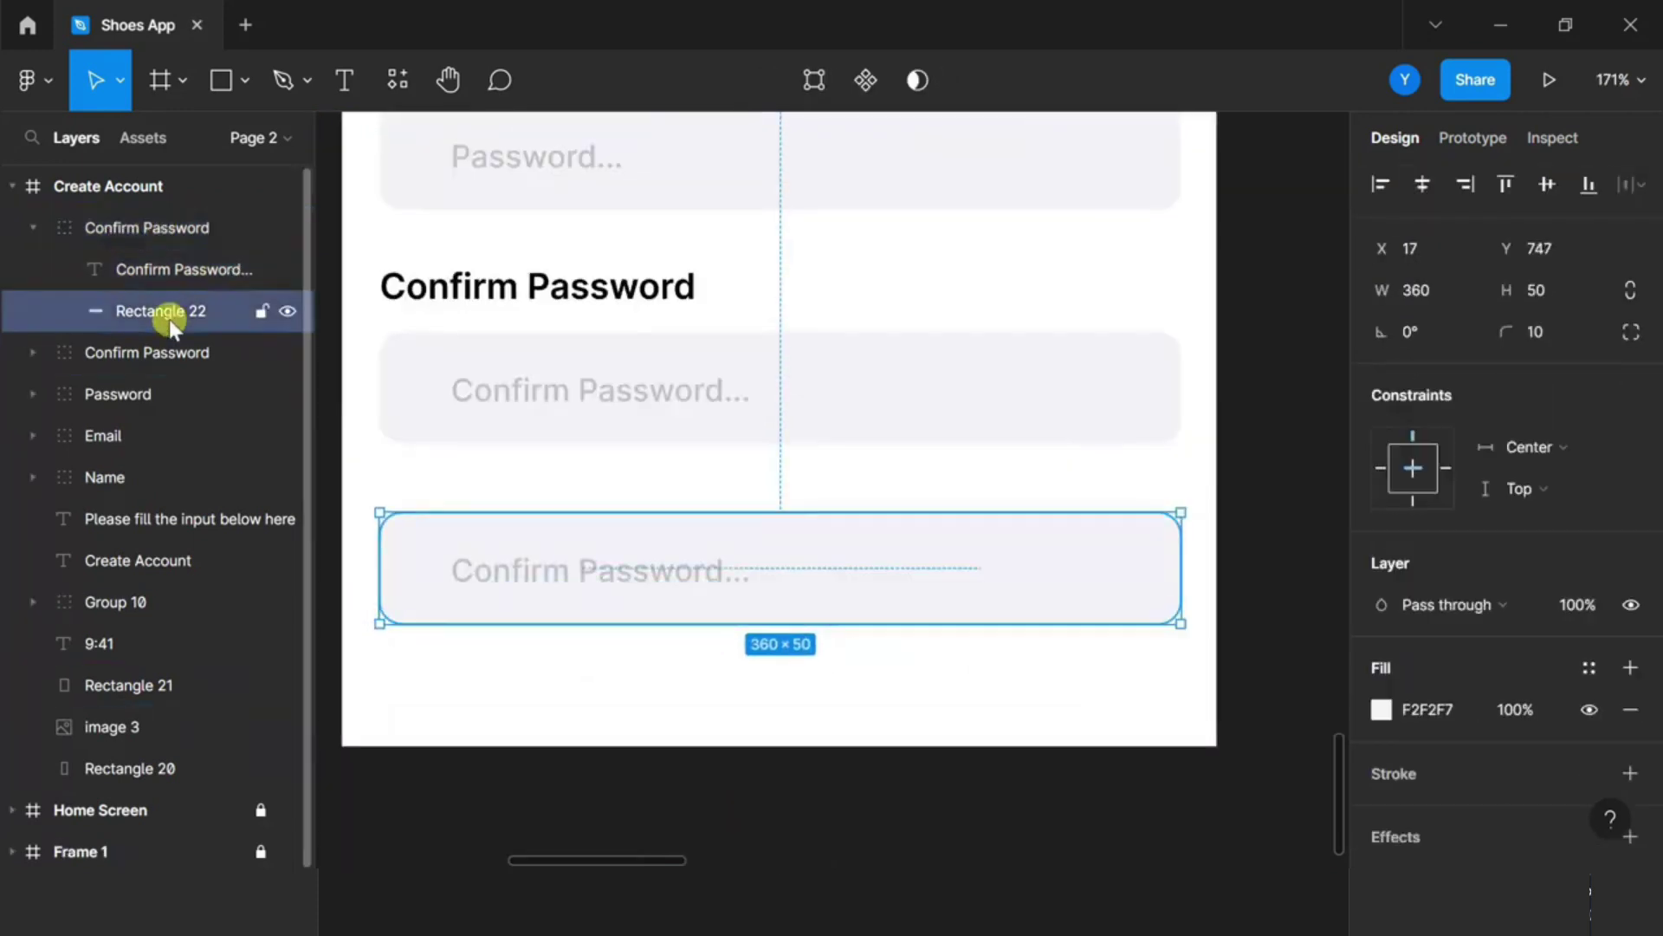
{"action": "left_click", "coordinate": [1381, 708]}
{"action": "left_click", "coordinate": [1199, 698]}
{"action": "left_click", "coordinate": [620, 564]}
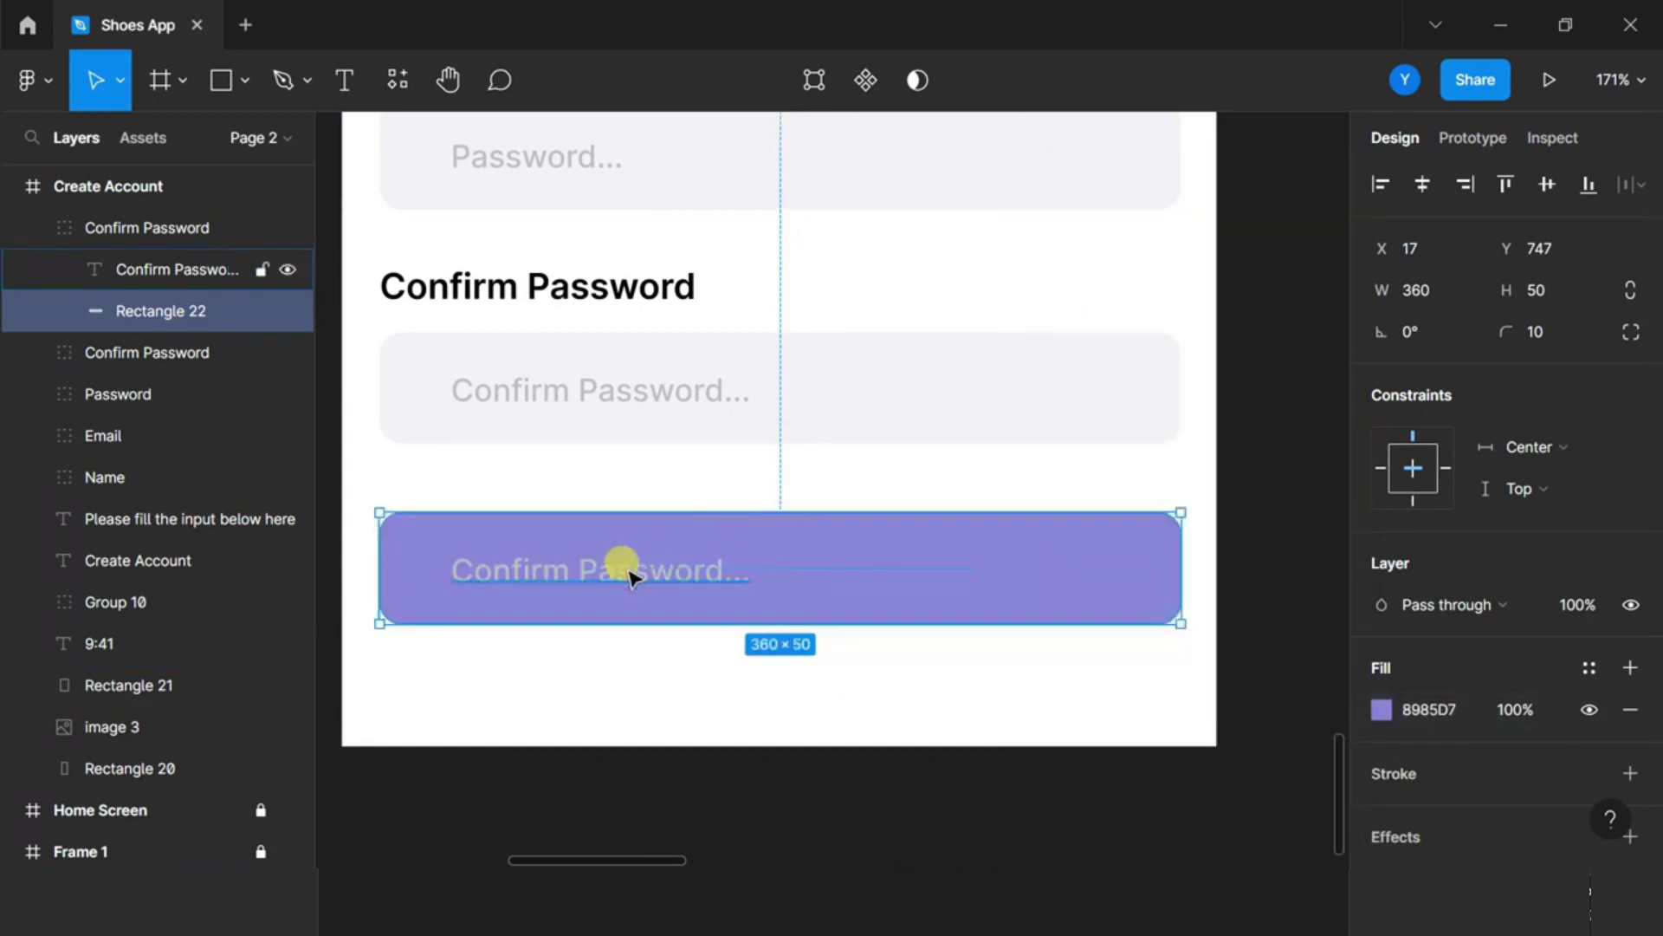
Step: Replace the placeholder with 'Sign in' in Semi Bold, size 16, white
{"action": "double_click", "coordinate": [621, 564]}
{"action": "left_click_drag", "start_coordinate": [505, 572], "coordinate": [720, 572]}
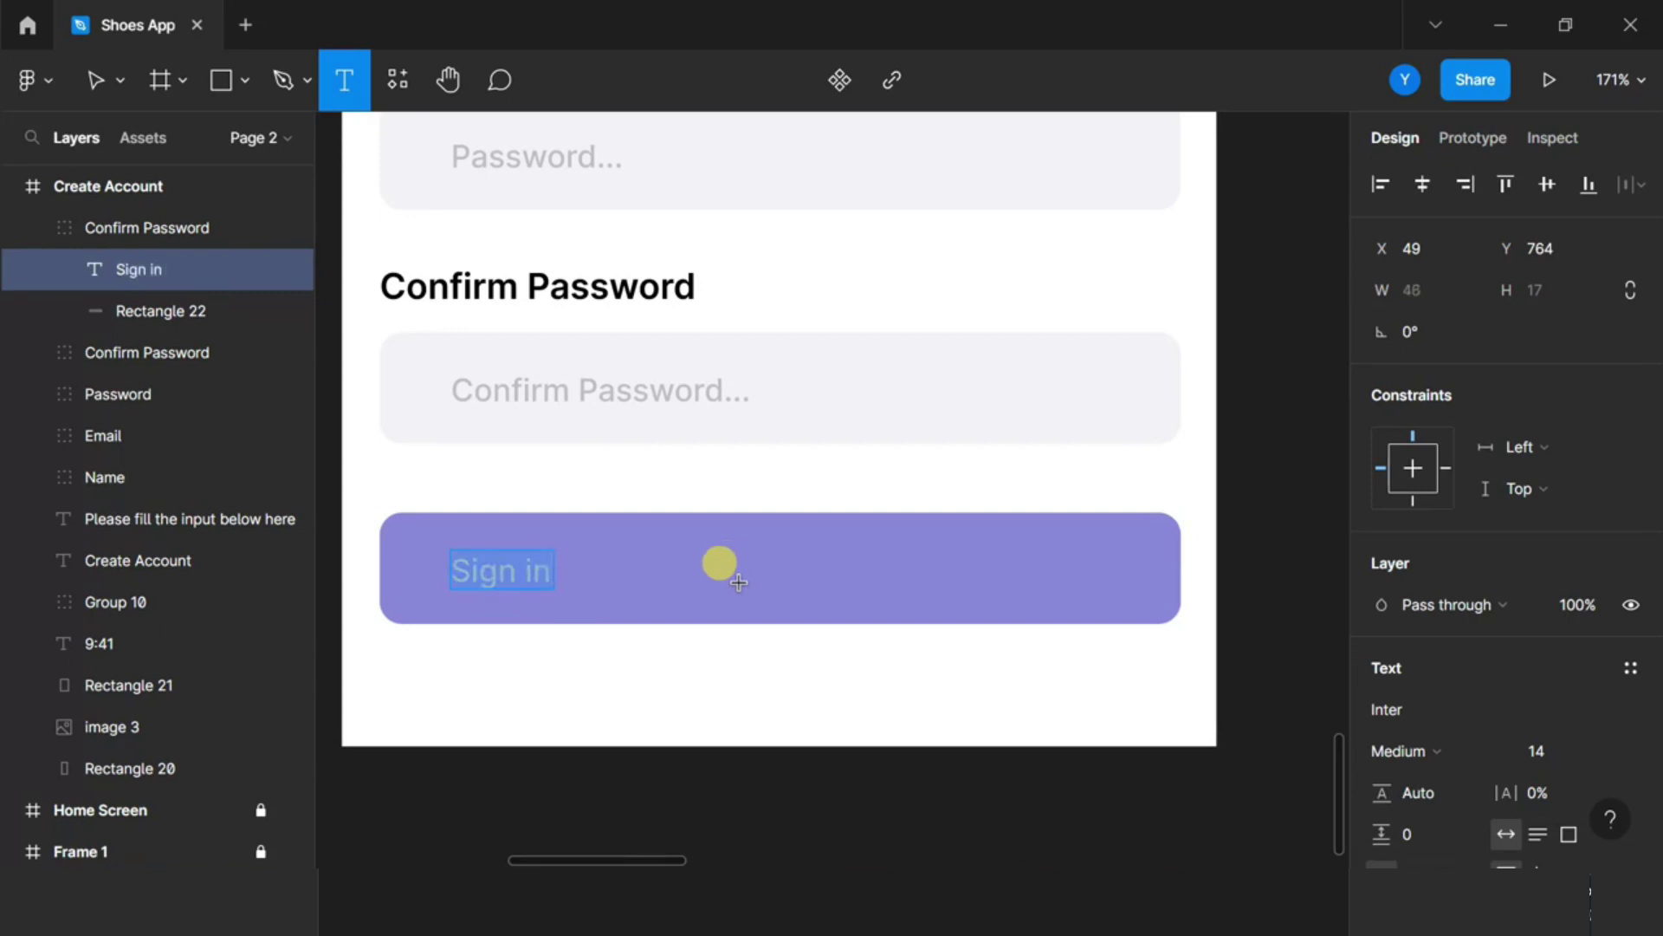
{"action": "left_click", "coordinate": [1403, 750]}
{"action": "left_click", "coordinate": [1429, 416]}
{"action": "scroll", "coordinate": [1463, 653], "scroll_direction": "down", "scroll_amount": 2}
{"action": "left_click", "coordinate": [1551, 621]}
{"action": "left_click", "coordinate": [1563, 522]}
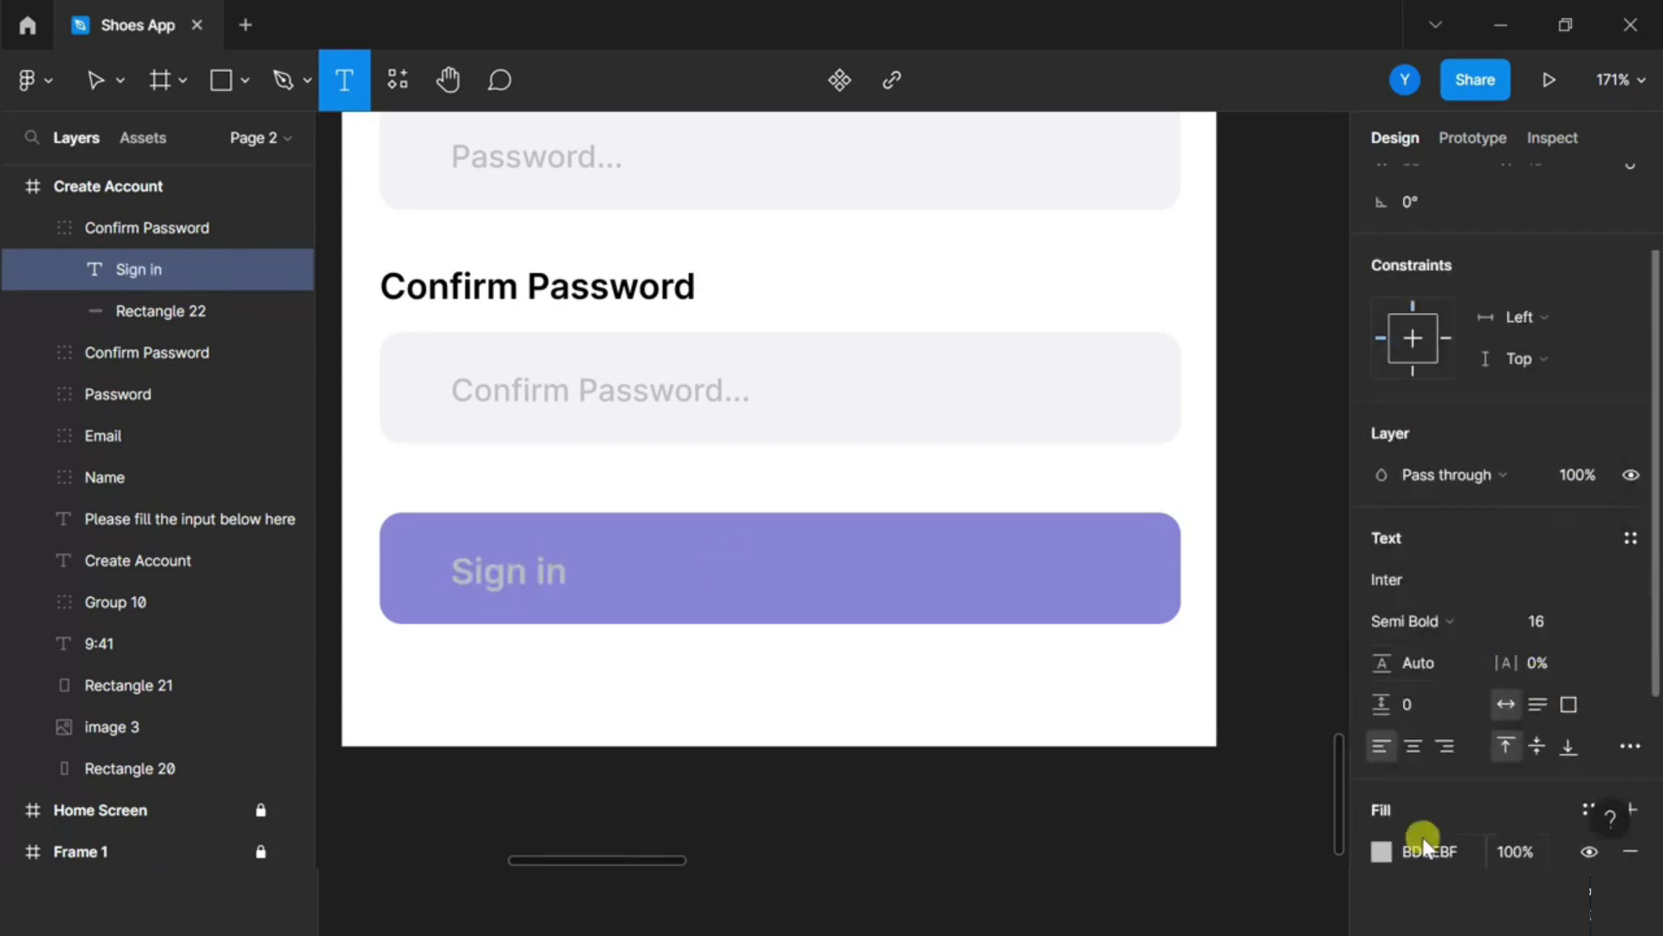
{"action": "key", "text": "Return"}
{"action": "key", "text": "Escape"}
Step: Centre the Sign in text within its button
{"action": "left_click", "coordinate": [1114, 788]}
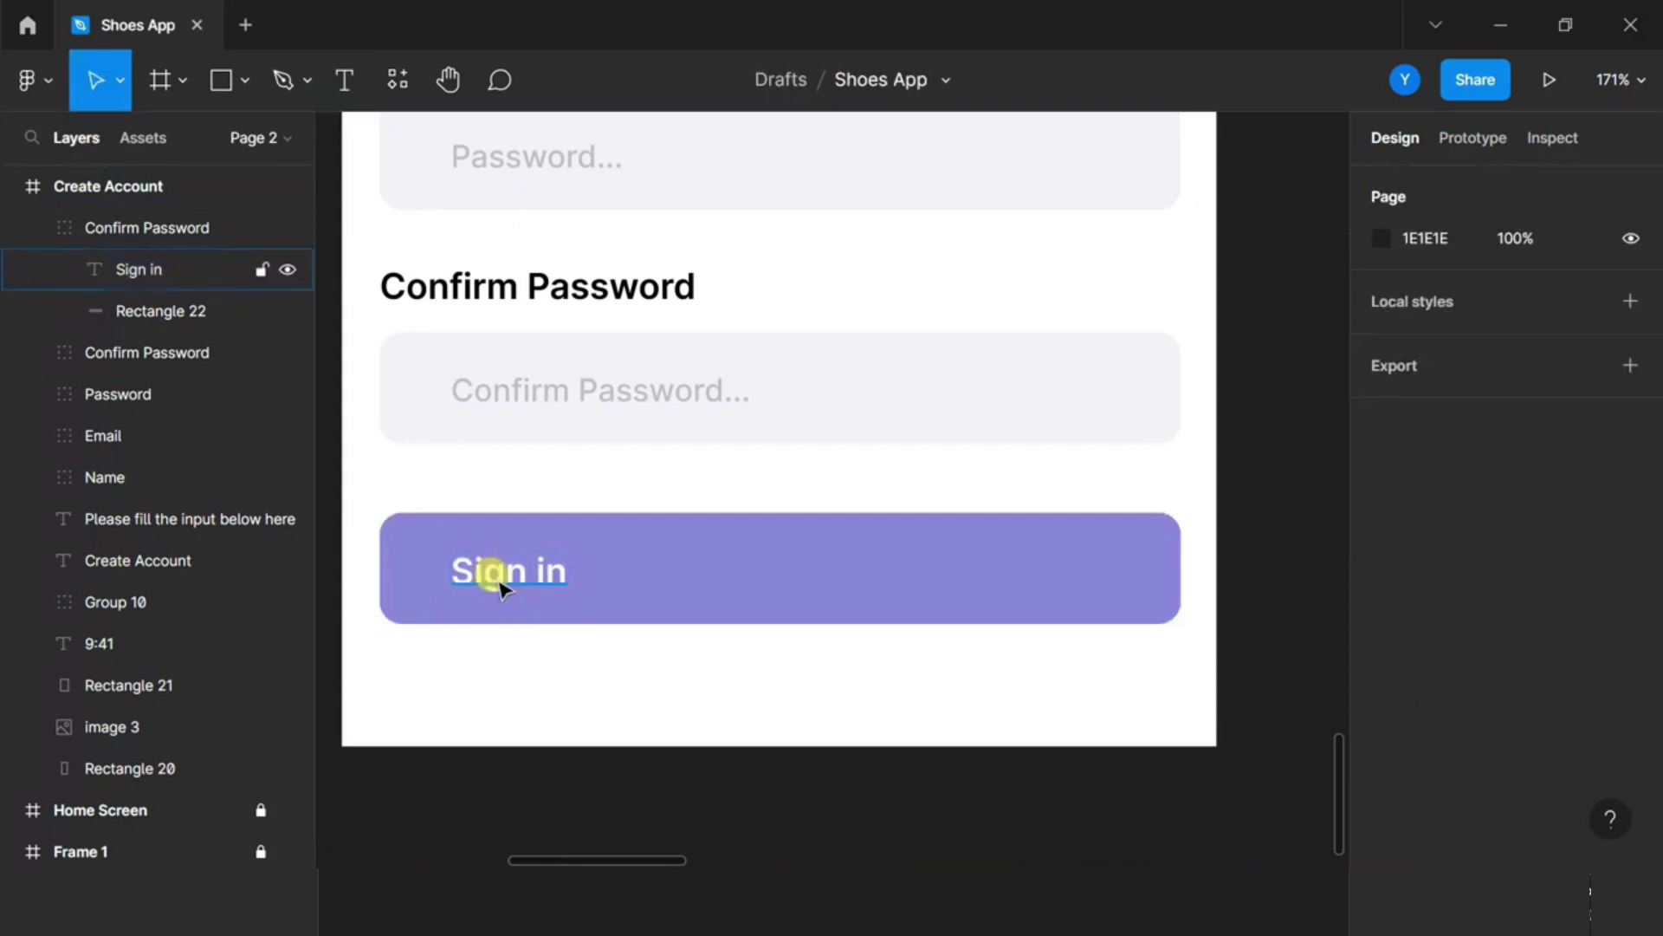
{"action": "left_click", "coordinate": [486, 575]}
{"action": "left_click", "coordinate": [1427, 183]}
{"action": "scroll", "coordinate": [1299, 750], "scroll_direction": "down", "scroll_amount": 5}
{"action": "left_click", "coordinate": [1300, 751]}
Step: Rename the button group 'Sign in' and nudge it and the form groups up
{"action": "scroll", "coordinate": [630, 762], "scroll_direction": "up", "scroll_amount": 1}
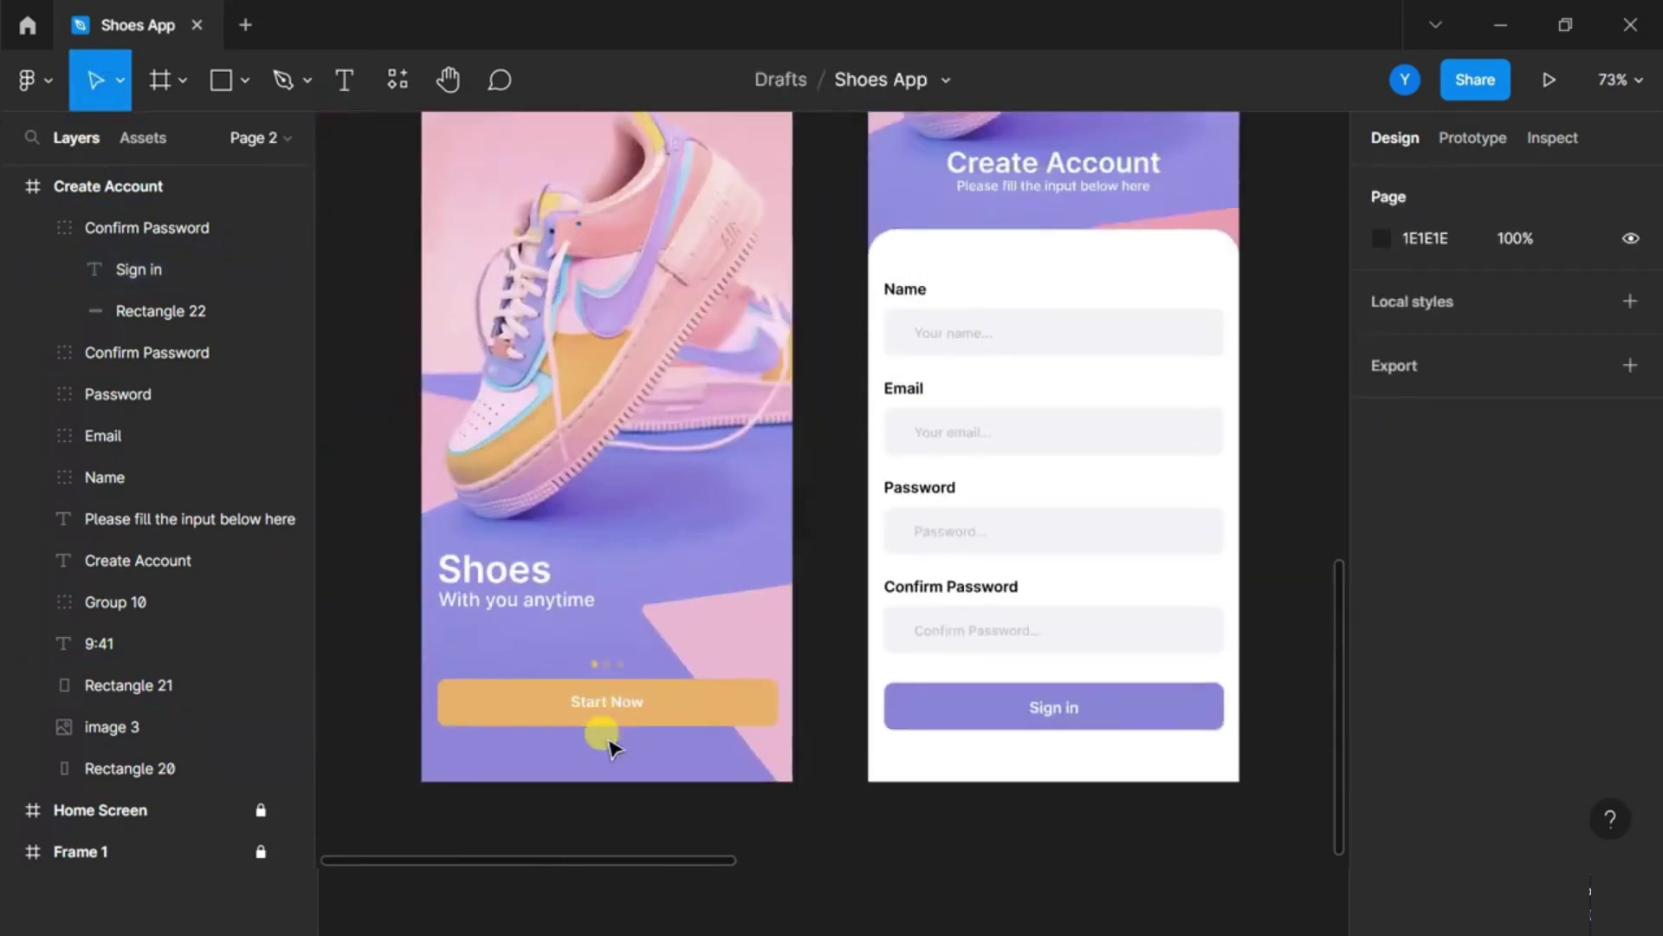
{"action": "scroll", "coordinate": [1200, 715], "scroll_direction": "down", "scroll_amount": 1}
{"action": "left_click", "coordinate": [138, 269]}
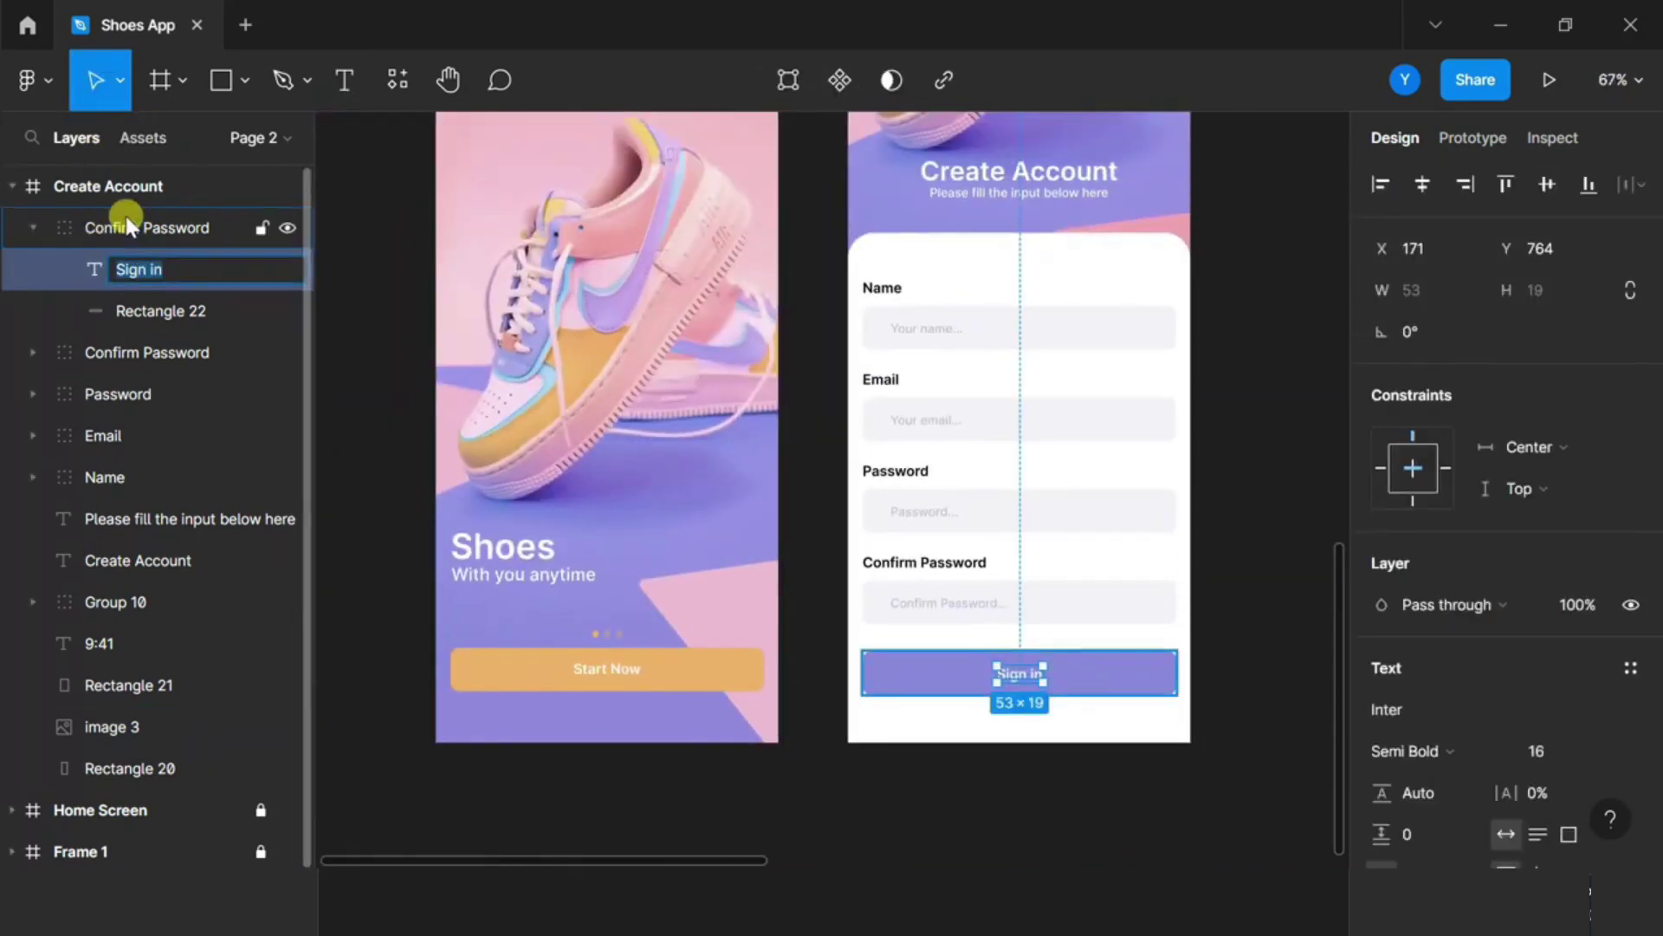
{"action": "double_click", "coordinate": [64, 232]}
{"action": "type", "text": "Sign in"}
{"action": "key", "text": "Return"}
{"action": "left_click", "coordinate": [33, 227]}
{"action": "left_click", "coordinate": [129, 393], "text": "shift"}
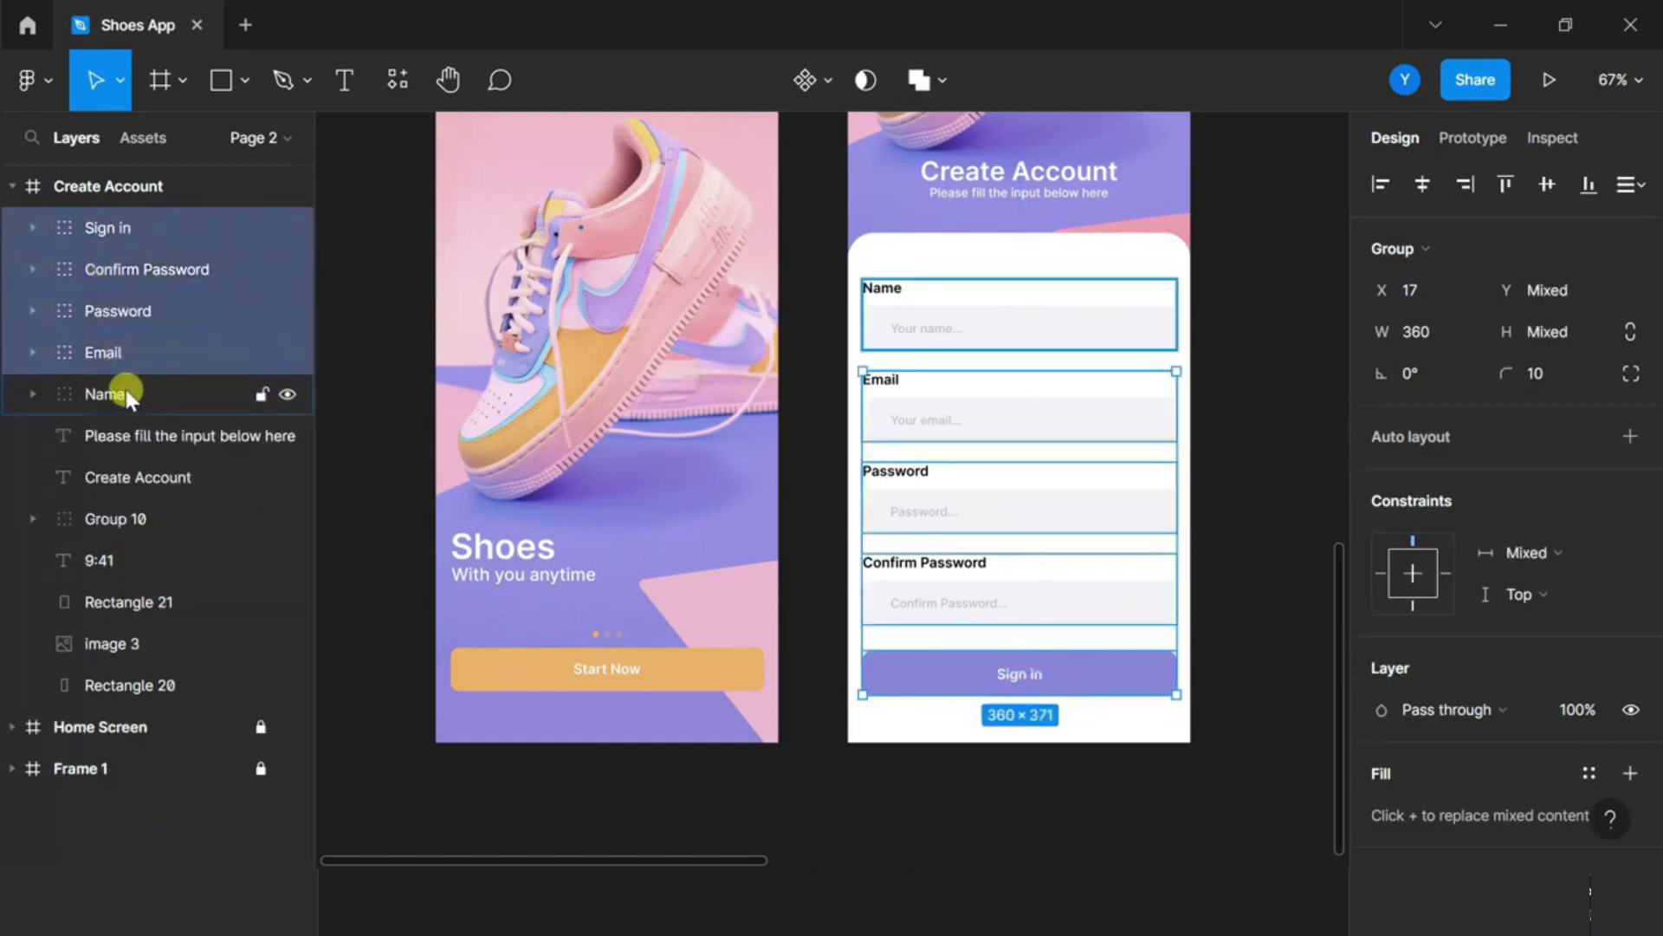
{"action": "key", "text": "shift+Up"}
{"action": "key", "text": "shift+Up"}
{"action": "key", "text": "shift+Up"}
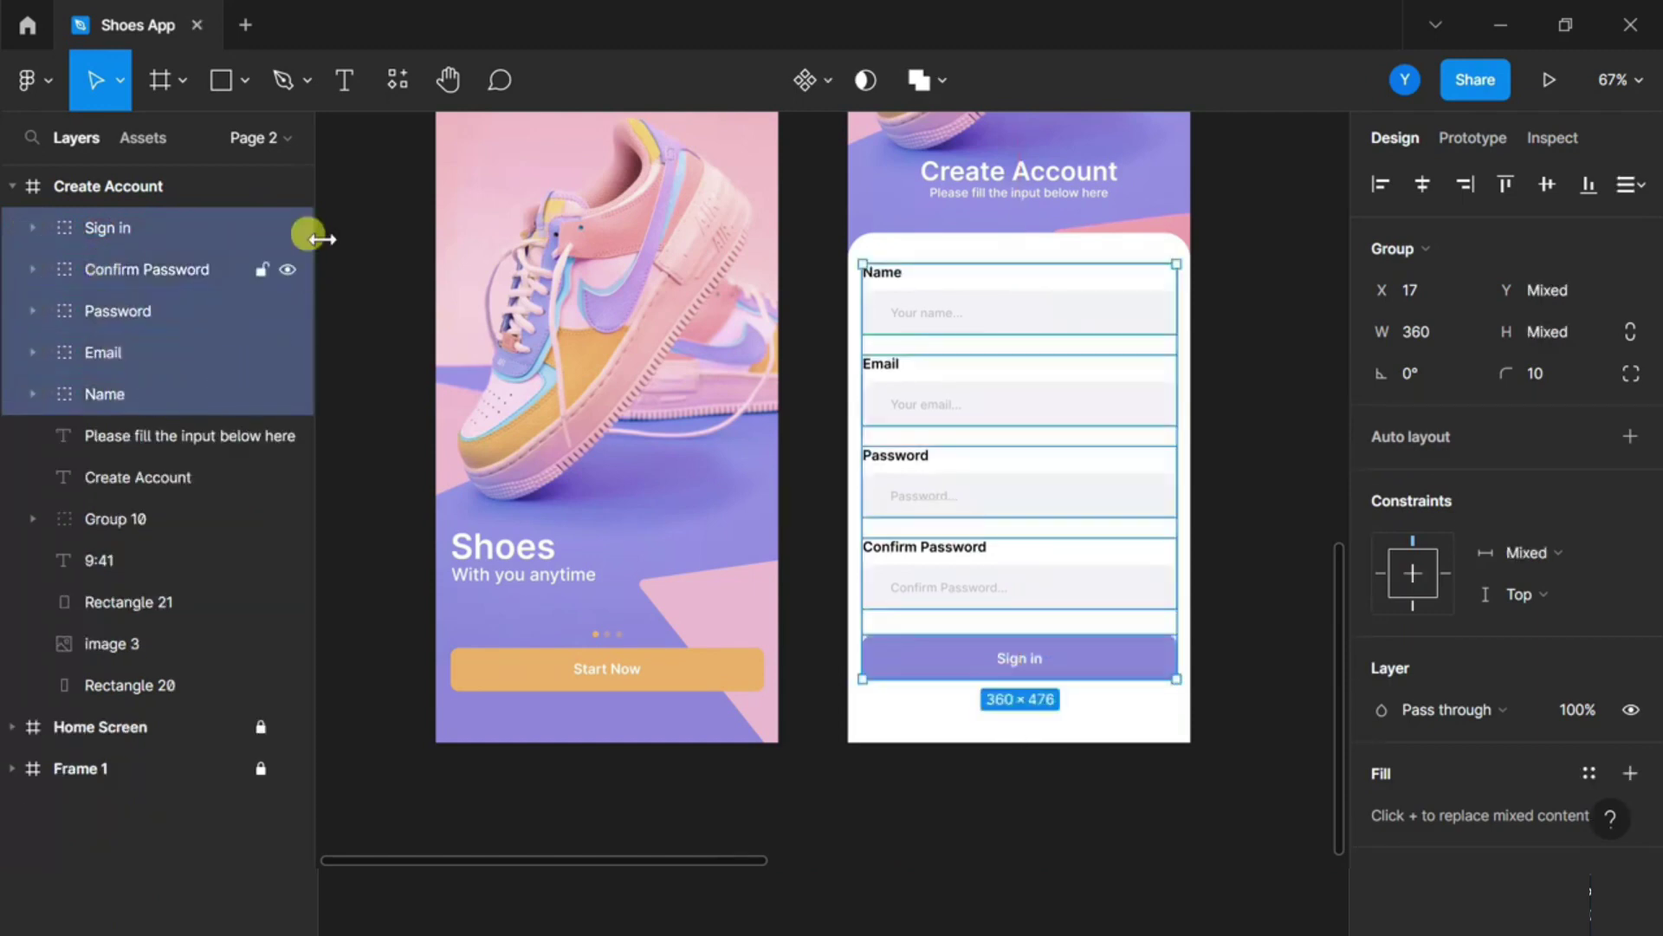
Step: Add an 'Already have Account? Log in' text line below the button
{"action": "key", "text": "t"}
{"action": "scroll", "coordinate": [1152, 746], "scroll_direction": "up", "scroll_amount": 5, "text": "ctrl"}
{"action": "left_click", "coordinate": [635, 668]}
{"action": "type", "text": "Already have Account? Log in"}
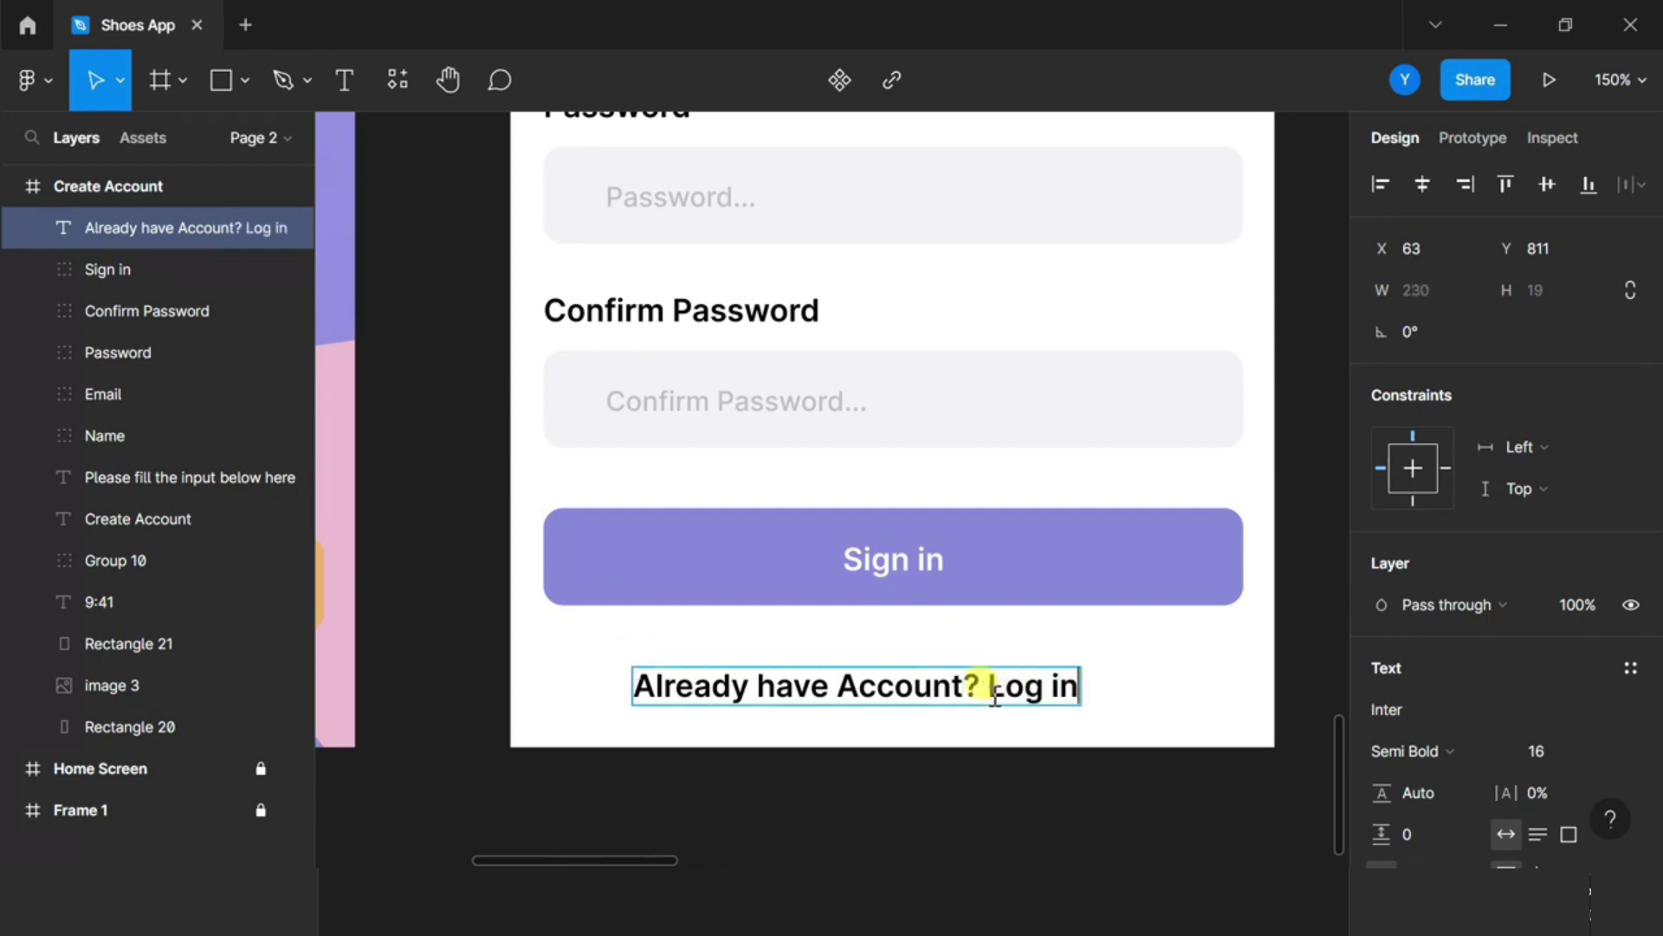
{"action": "key", "text": "Escape"}
Step: Colour the words 'Log in' purple 8985D7
{"action": "left_click", "coordinate": [344, 80]}
{"action": "left_click_drag", "start_coordinate": [989, 685], "coordinate": [1079, 684]}
{"action": "scroll", "coordinate": [1385, 717], "scroll_direction": "down", "scroll_amount": 3}
{"action": "left_click", "coordinate": [1381, 720]}
{"action": "left_click", "coordinate": [869, 791]}
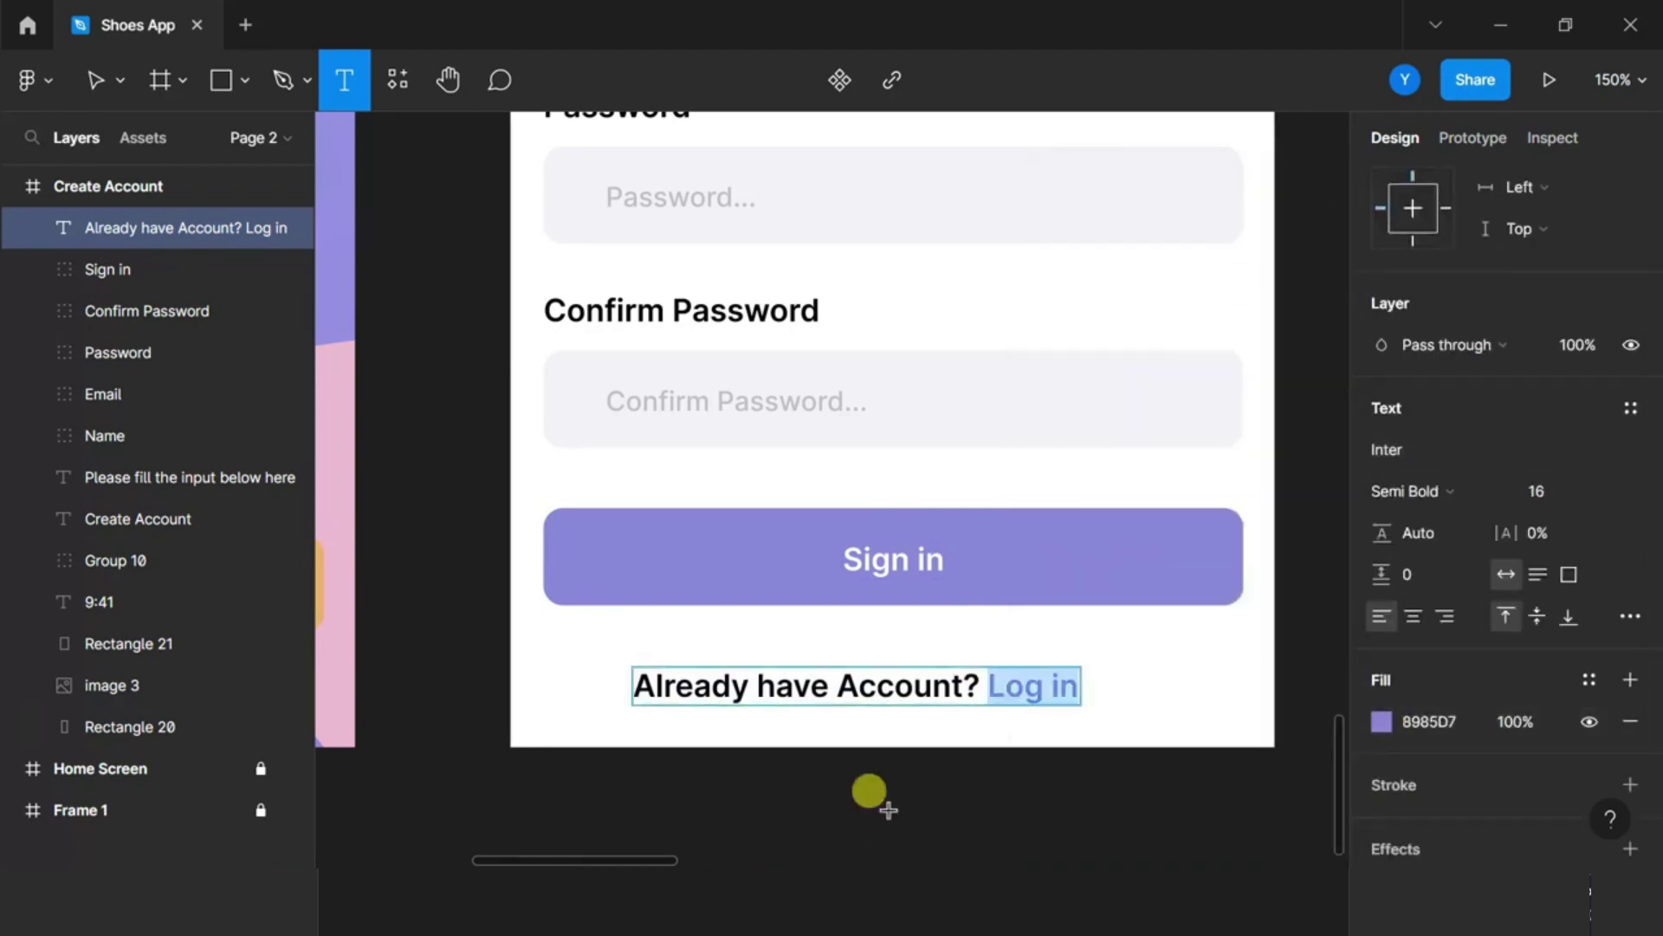
{"action": "key", "text": "Escape"}
{"action": "key", "text": "Escape"}
Step: Move the prompt line up and centre it horizontally in the frame
{"action": "left_click", "coordinate": [883, 694]}
{"action": "key", "text": "shift+Up"}
{"action": "key", "text": "shift+Up"}
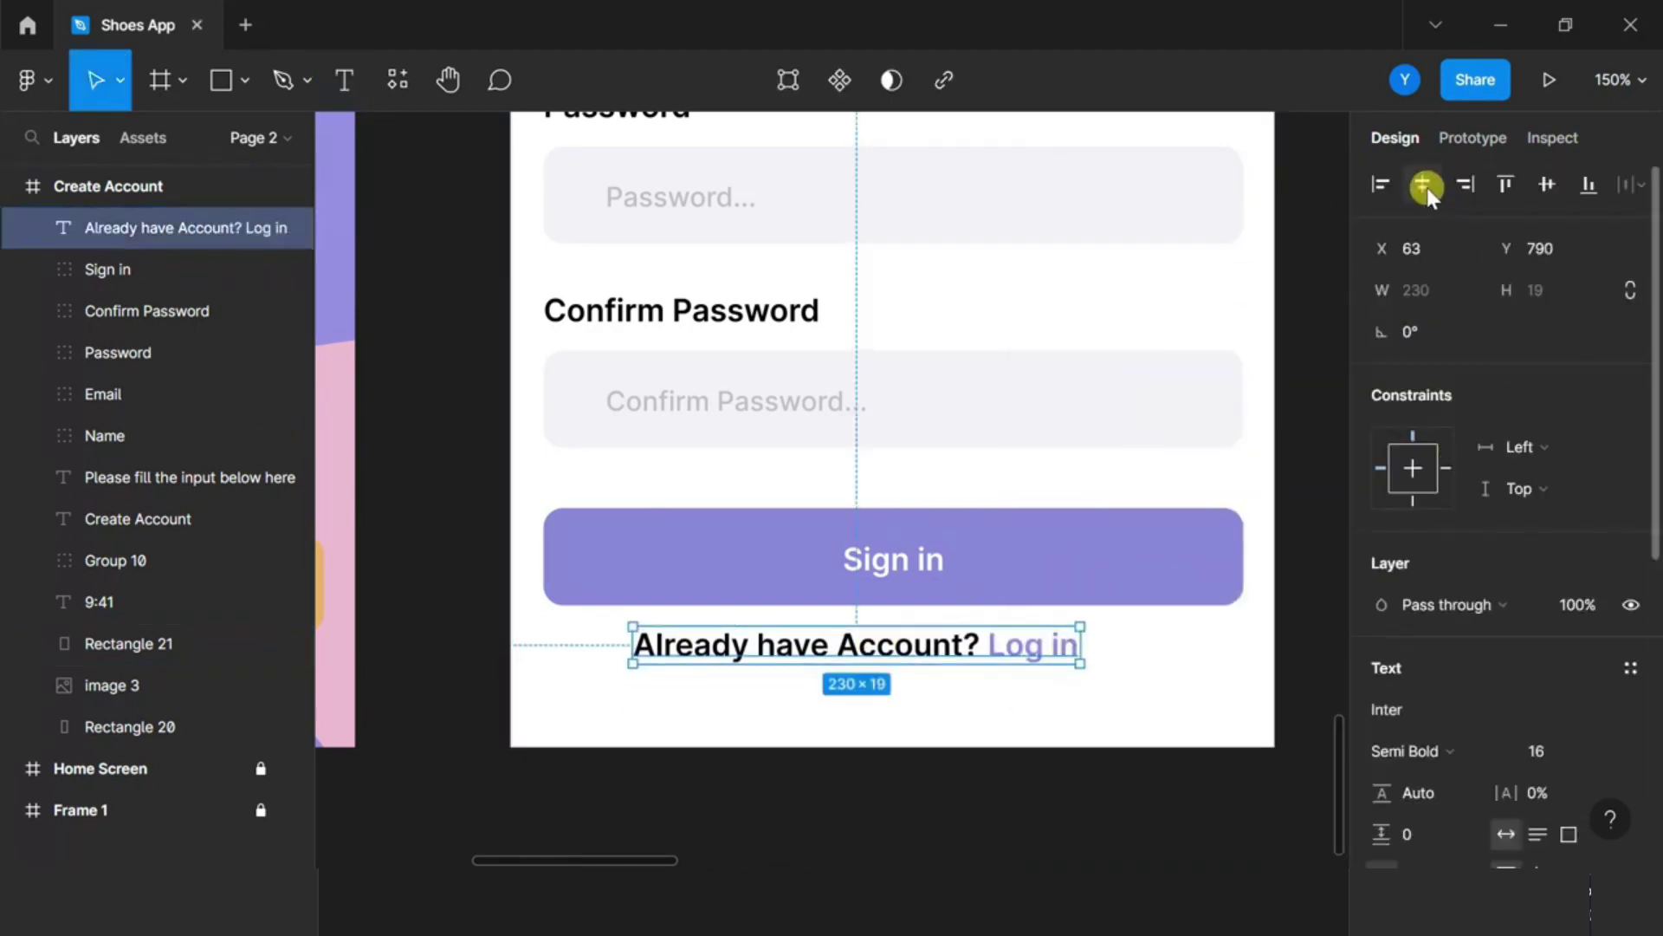
{"action": "left_click", "coordinate": [1423, 186]}
{"action": "left_click", "coordinate": [854, 798]}
{"action": "scroll", "coordinate": [1159, 606], "scroll_direction": "down", "scroll_amount": 3}
{"action": "left_click", "coordinate": [26, 185]}
Step: Duplicate the Create Account frame to the right and delete its sneaker photo
{"action": "scroll", "coordinate": [866, 544], "scroll_direction": "down", "scroll_amount": 2}
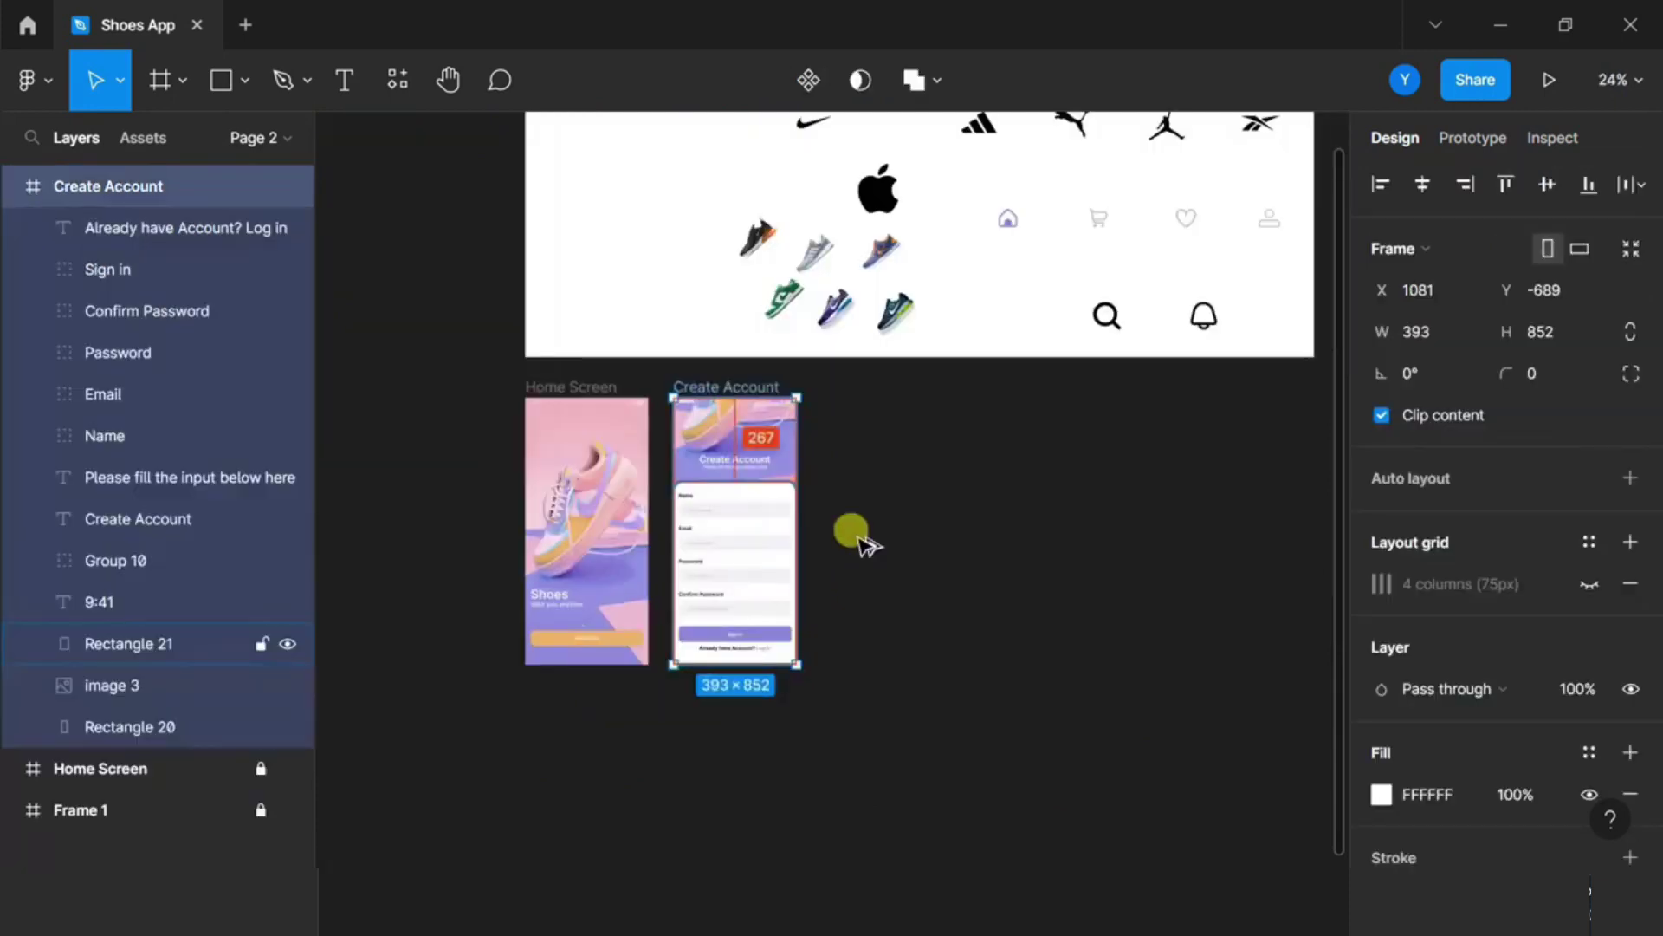
{"action": "left_click_drag", "start_coordinate": [737, 538], "coordinate": [897, 550]}
{"action": "left_click", "coordinate": [15, 227]}
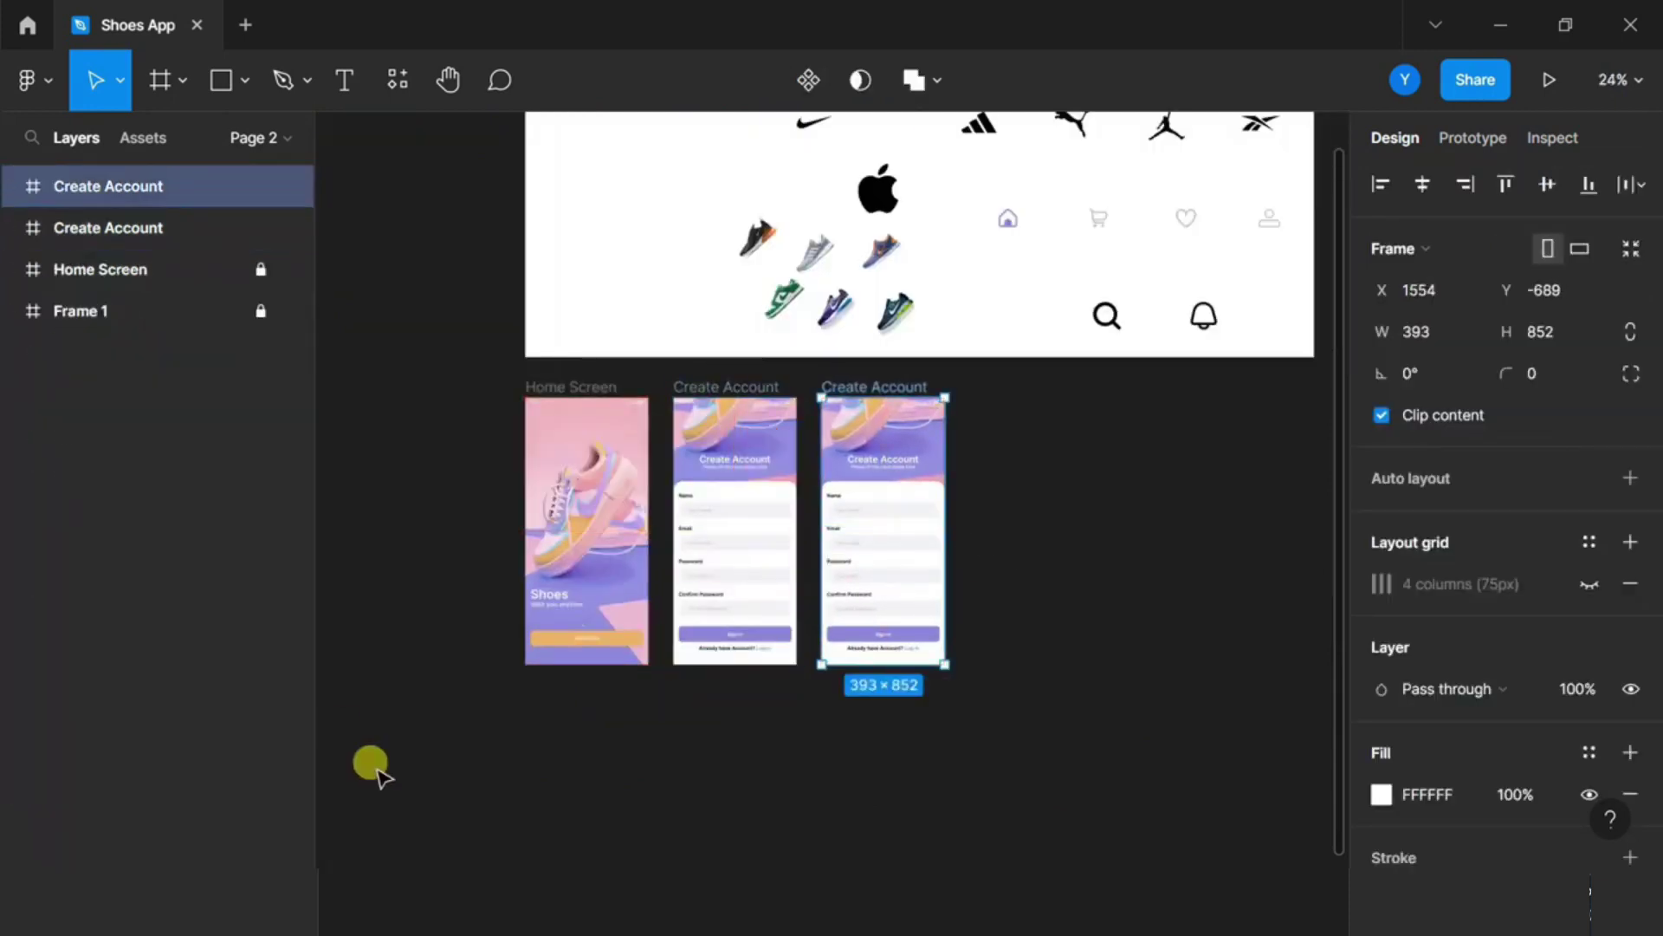
{"action": "scroll", "coordinate": [891, 452], "scroll_direction": "up", "scroll_amount": 5}
{"action": "left_click", "coordinate": [966, 331], "text": "ctrl"}
{"action": "key", "text": "Delete"}
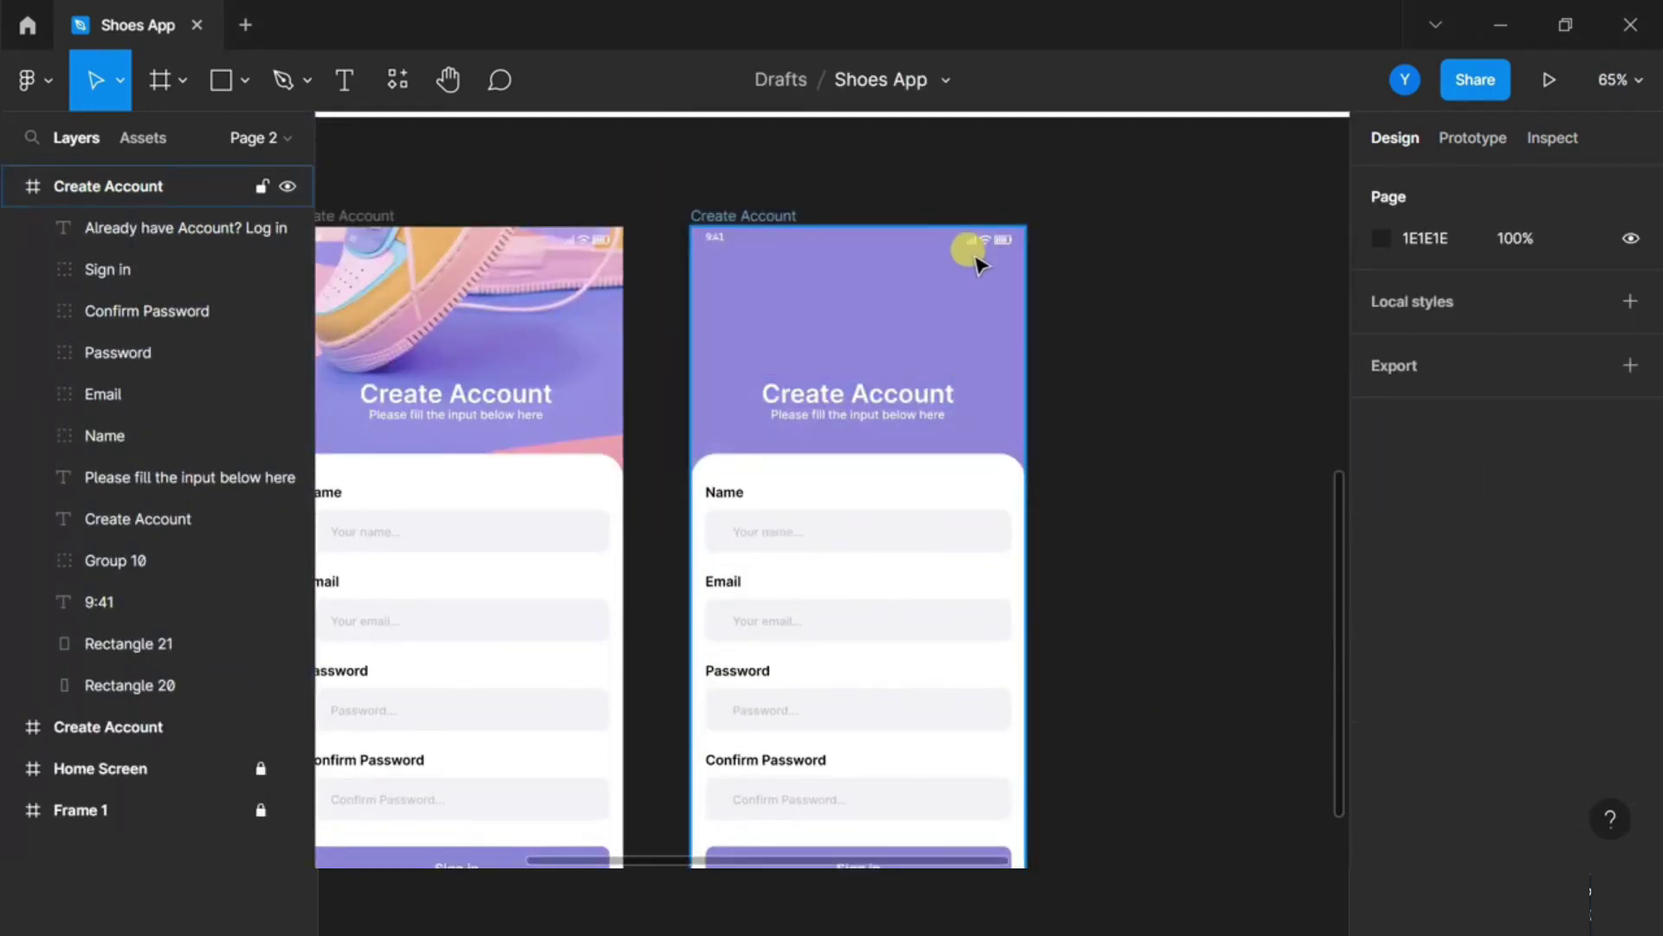
Step: Delete all the form layers, including Rectangle 21, from the copied frame
{"action": "scroll", "coordinate": [979, 251], "scroll_direction": "up", "scroll_amount": 3}
{"action": "scroll", "coordinate": [921, 456], "scroll_direction": "down", "scroll_amount": 5}
{"action": "left_click", "coordinate": [111, 560]}
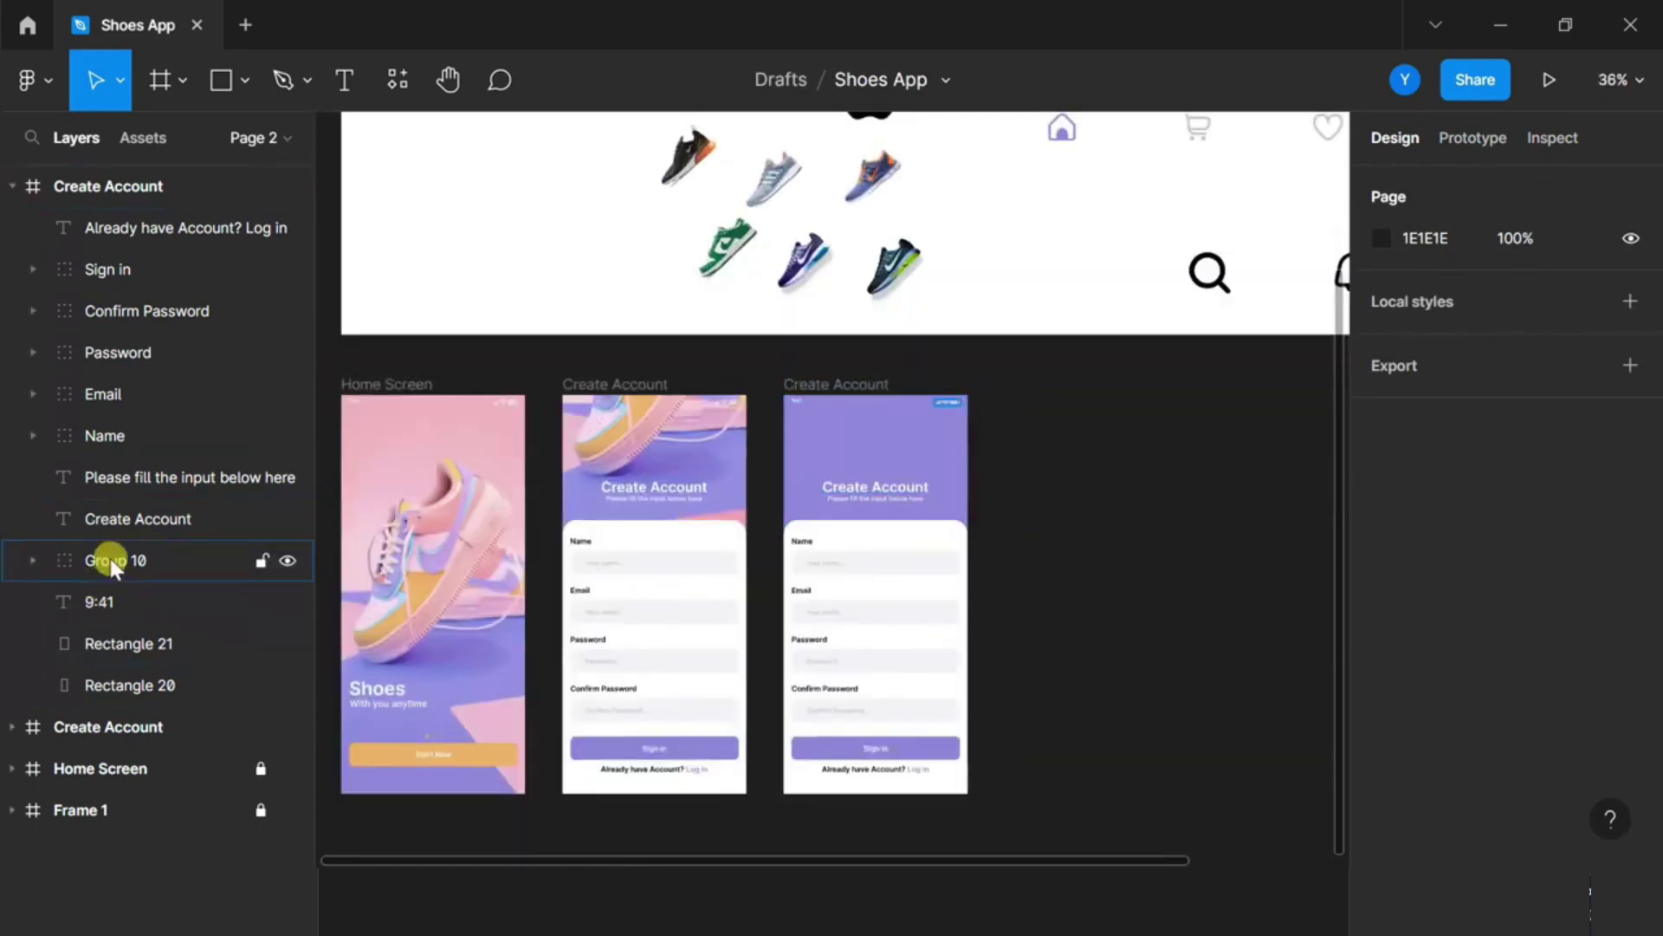
{"action": "left_click", "coordinate": [104, 435]}
{"action": "left_click", "coordinate": [102, 268], "text": "shift"}
{"action": "left_click", "coordinate": [104, 227], "text": "shift"}
{"action": "left_click", "coordinate": [129, 518], "text": "shift"}
{"action": "left_click", "coordinate": [130, 643], "text": "ctrl"}
{"action": "key", "text": "Delete"}
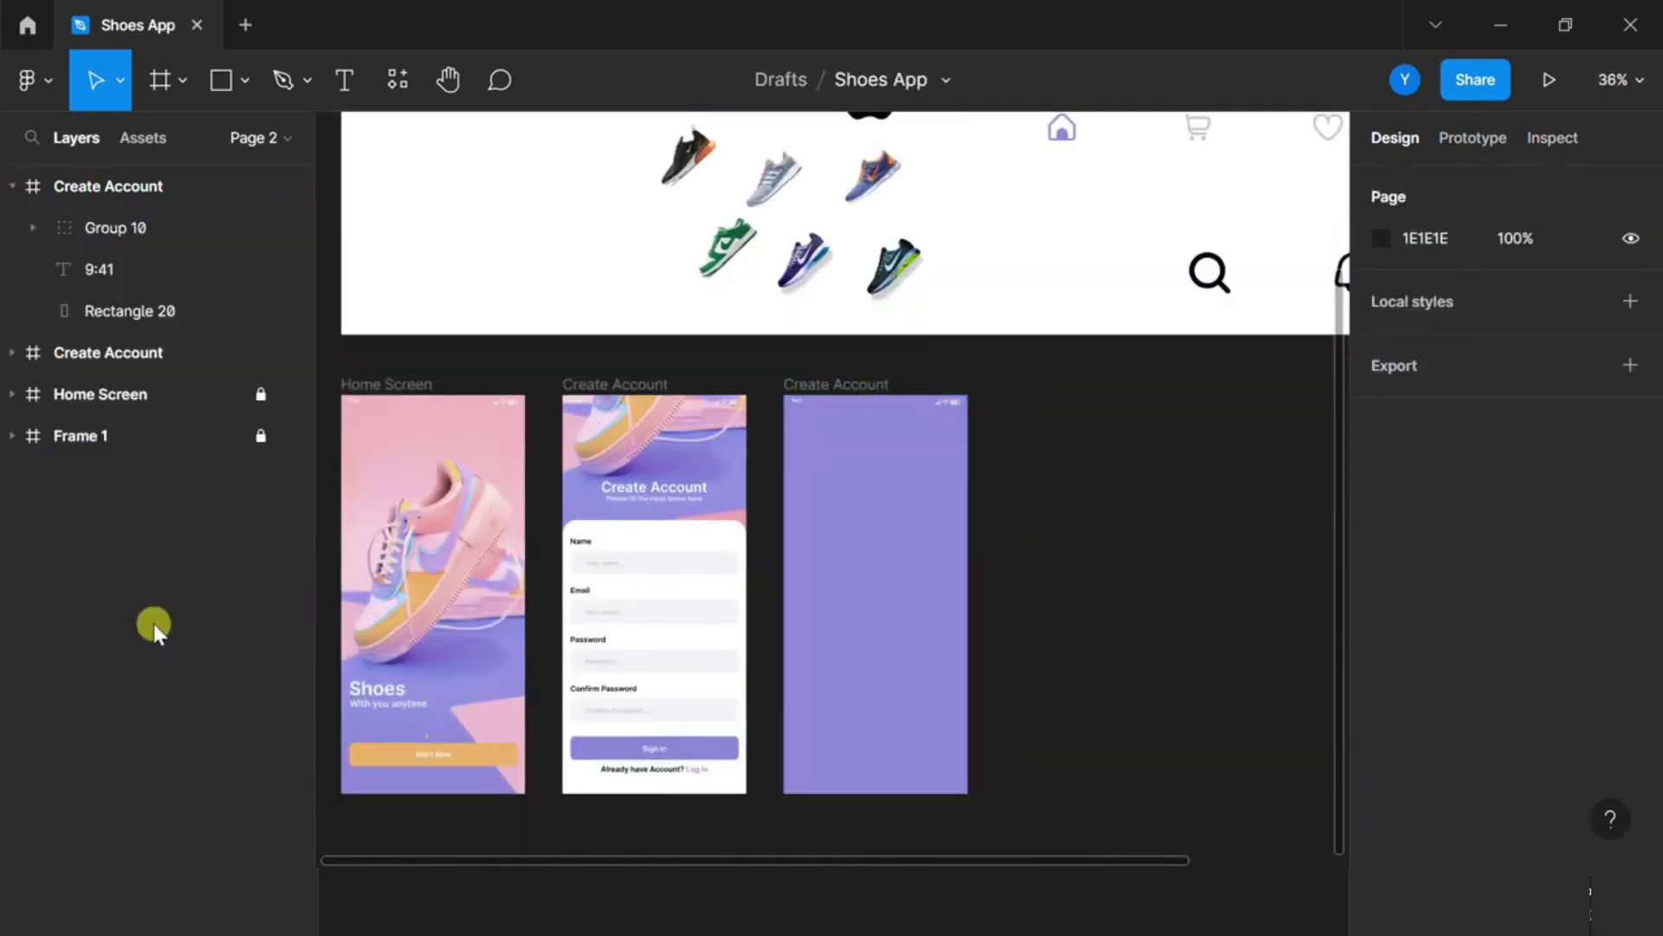
Step: Set the 9:41 status text colour to 000000
{"action": "scroll", "coordinate": [962, 453], "scroll_direction": "up", "scroll_amount": 3}
{"action": "left_click", "coordinate": [936, 356]}
{"action": "left_click", "coordinate": [99, 268]}
{"action": "left_click", "coordinate": [1430, 748]}
{"action": "type", "text": "000000"}
{"action": "key", "text": "Return"}
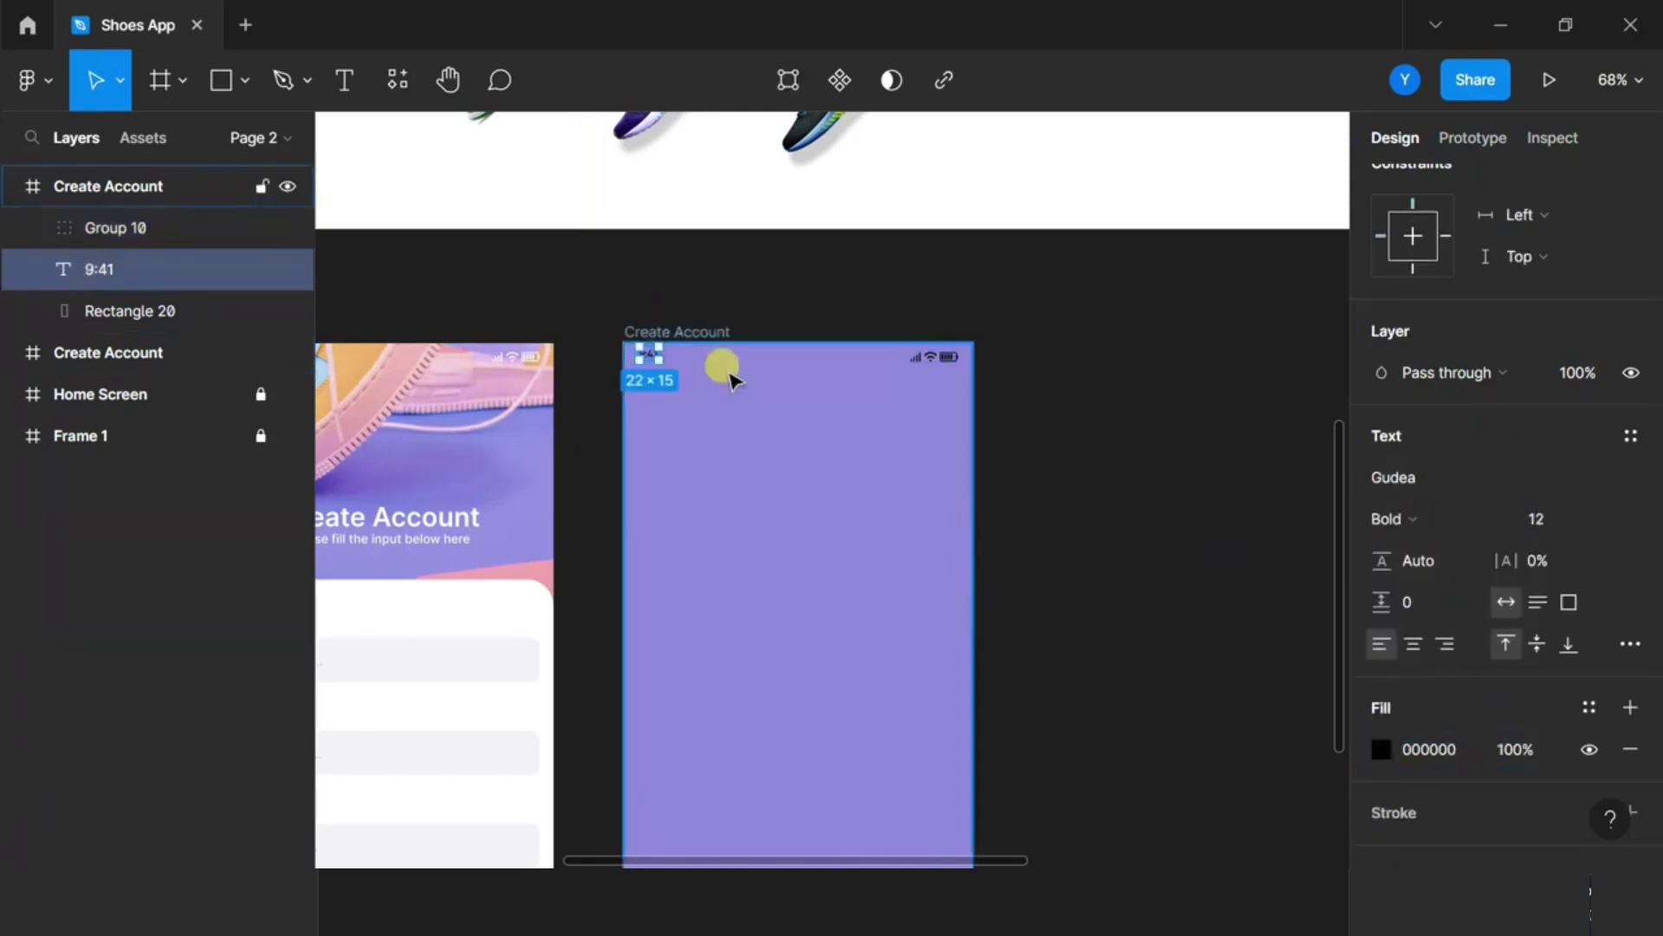
Step: Change the purple background Rectangle 20 fill to FFFFFF
{"action": "left_click", "coordinate": [728, 378]}
{"action": "key", "text": "Return"}
{"action": "key", "text": "Escape"}
{"action": "scroll", "coordinate": [742, 673], "scroll_direction": "up", "scroll_amount": 2}
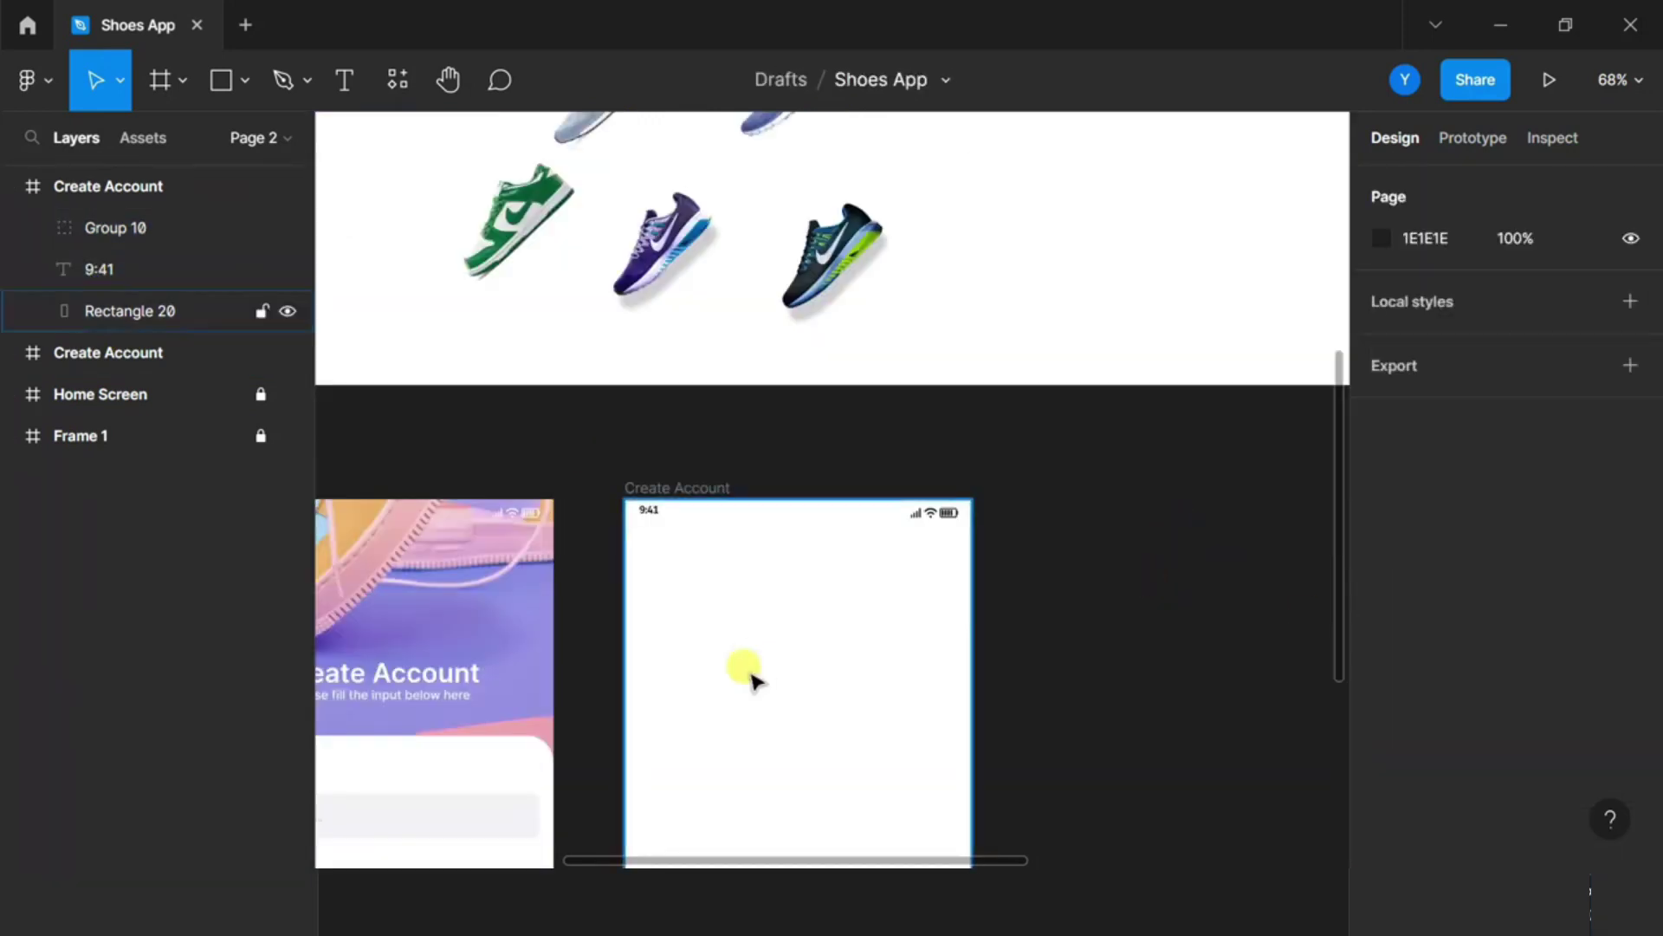
{"action": "scroll", "coordinate": [742, 672], "scroll_direction": "up", "scroll_amount": 5}
Step: Add a 'Welcome' heading near the screen top in Inter at size 32
{"action": "key", "text": "t"}
{"action": "left_click", "coordinate": [468, 405]}
{"action": "type", "text": "Welcom"}
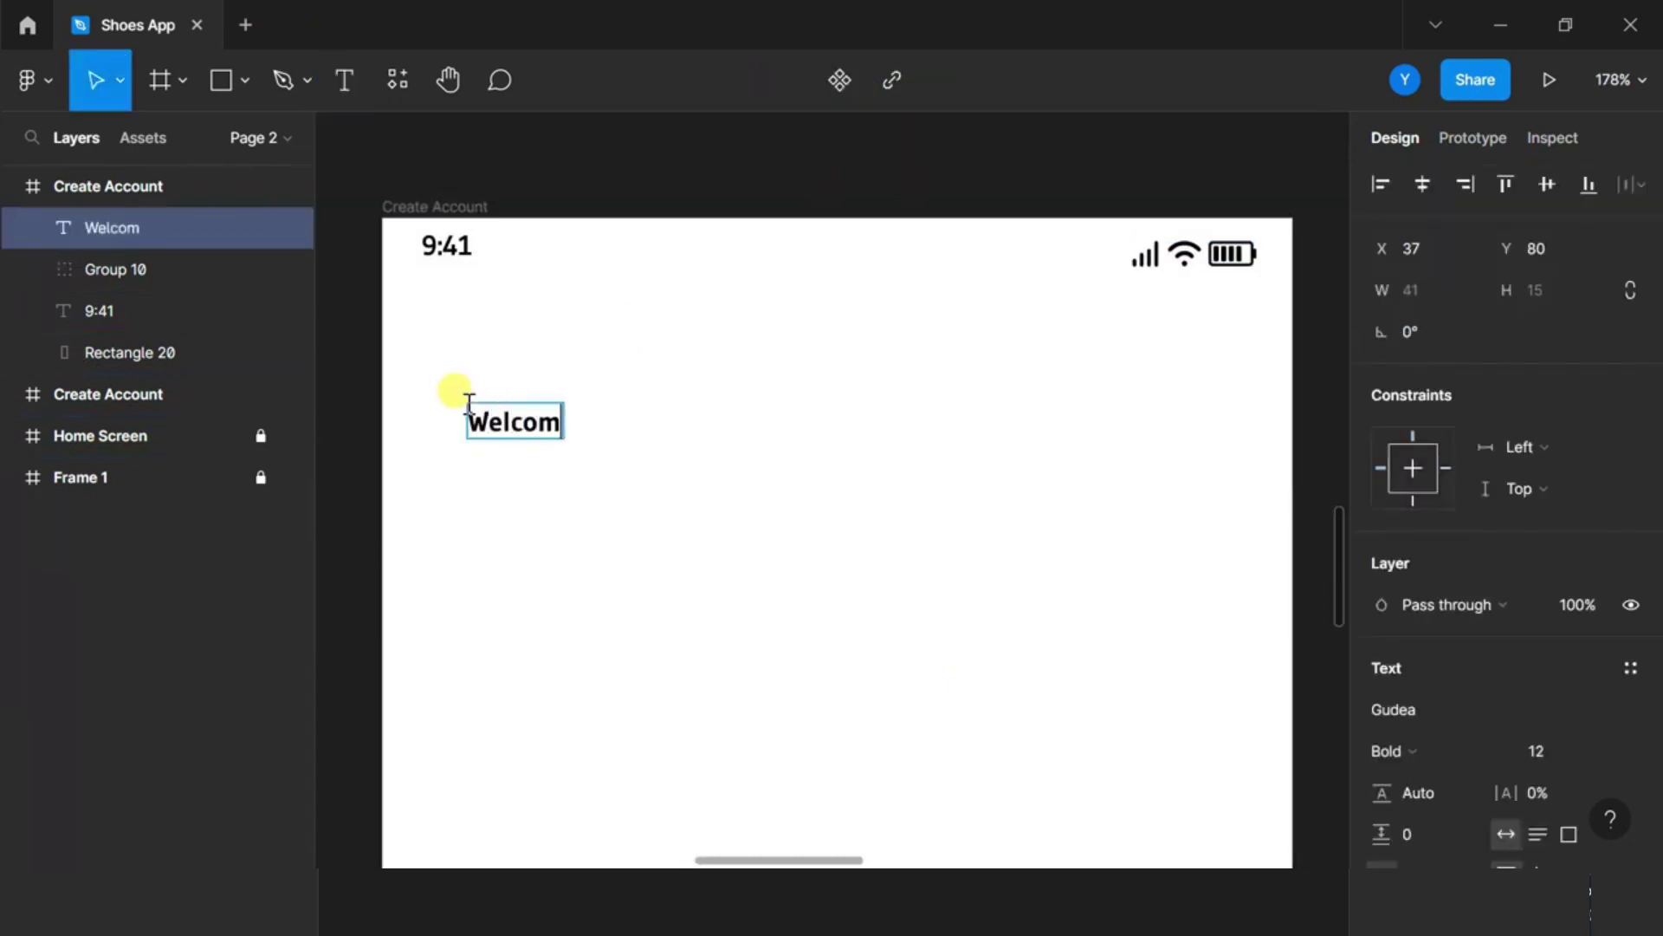
{"action": "type", "text": "e"}
{"action": "key", "text": "ctrl+a"}
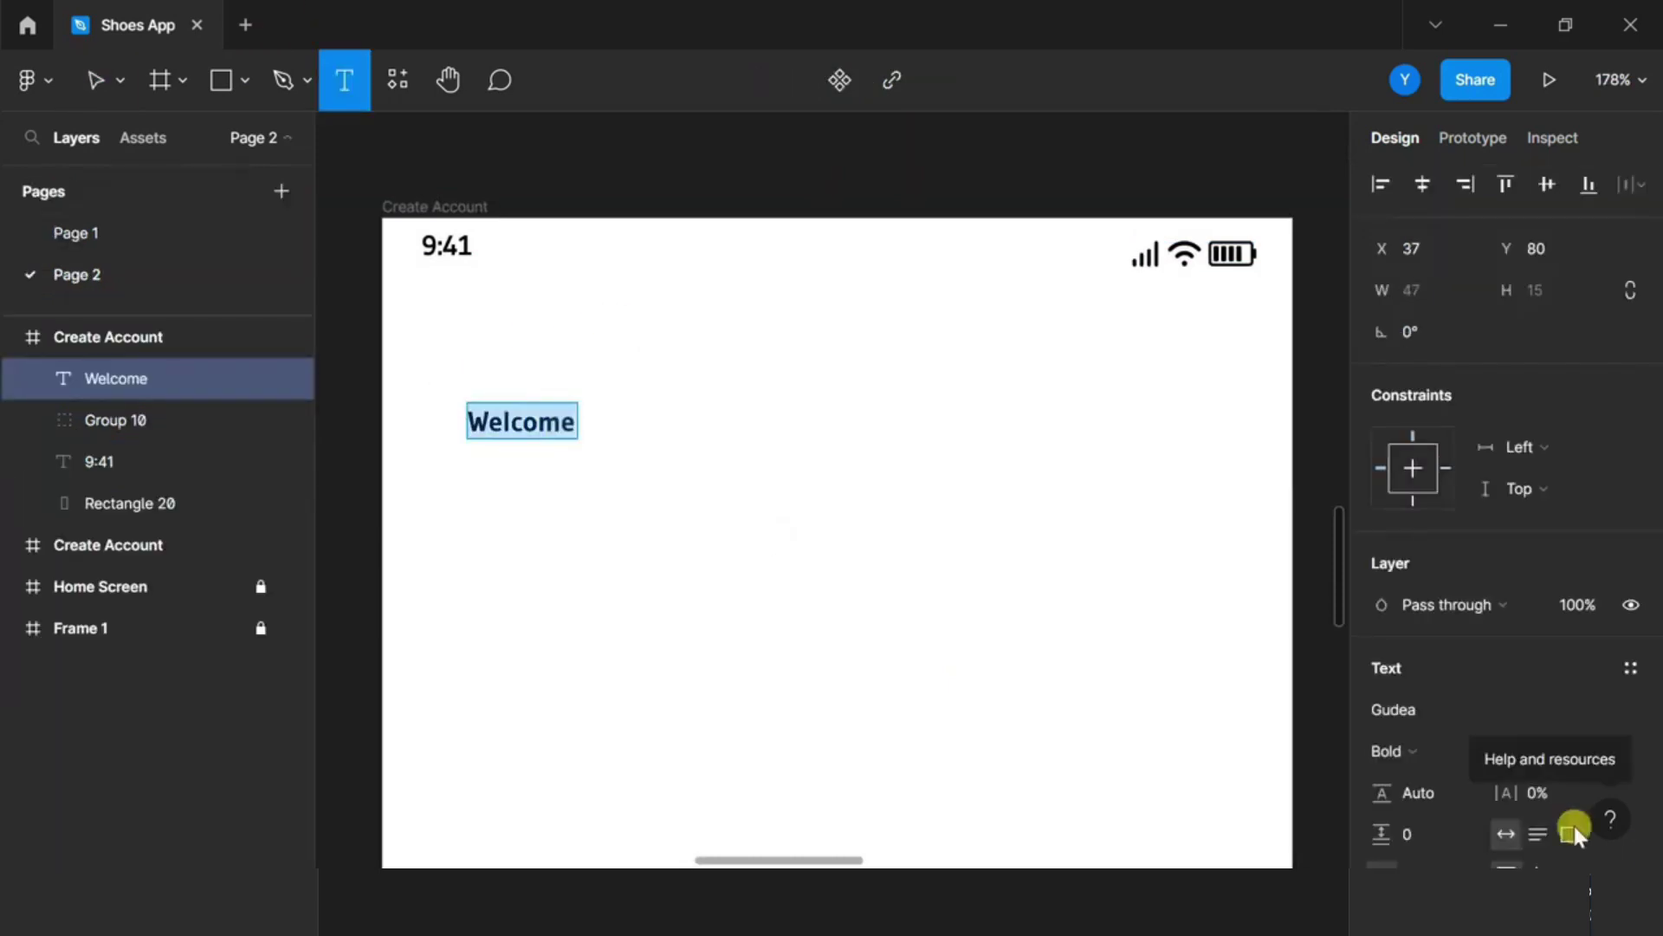
{"action": "left_click", "coordinate": [1447, 715]}
{"action": "type", "text": "Inter"}
{"action": "left_click", "coordinate": [1607, 750]}
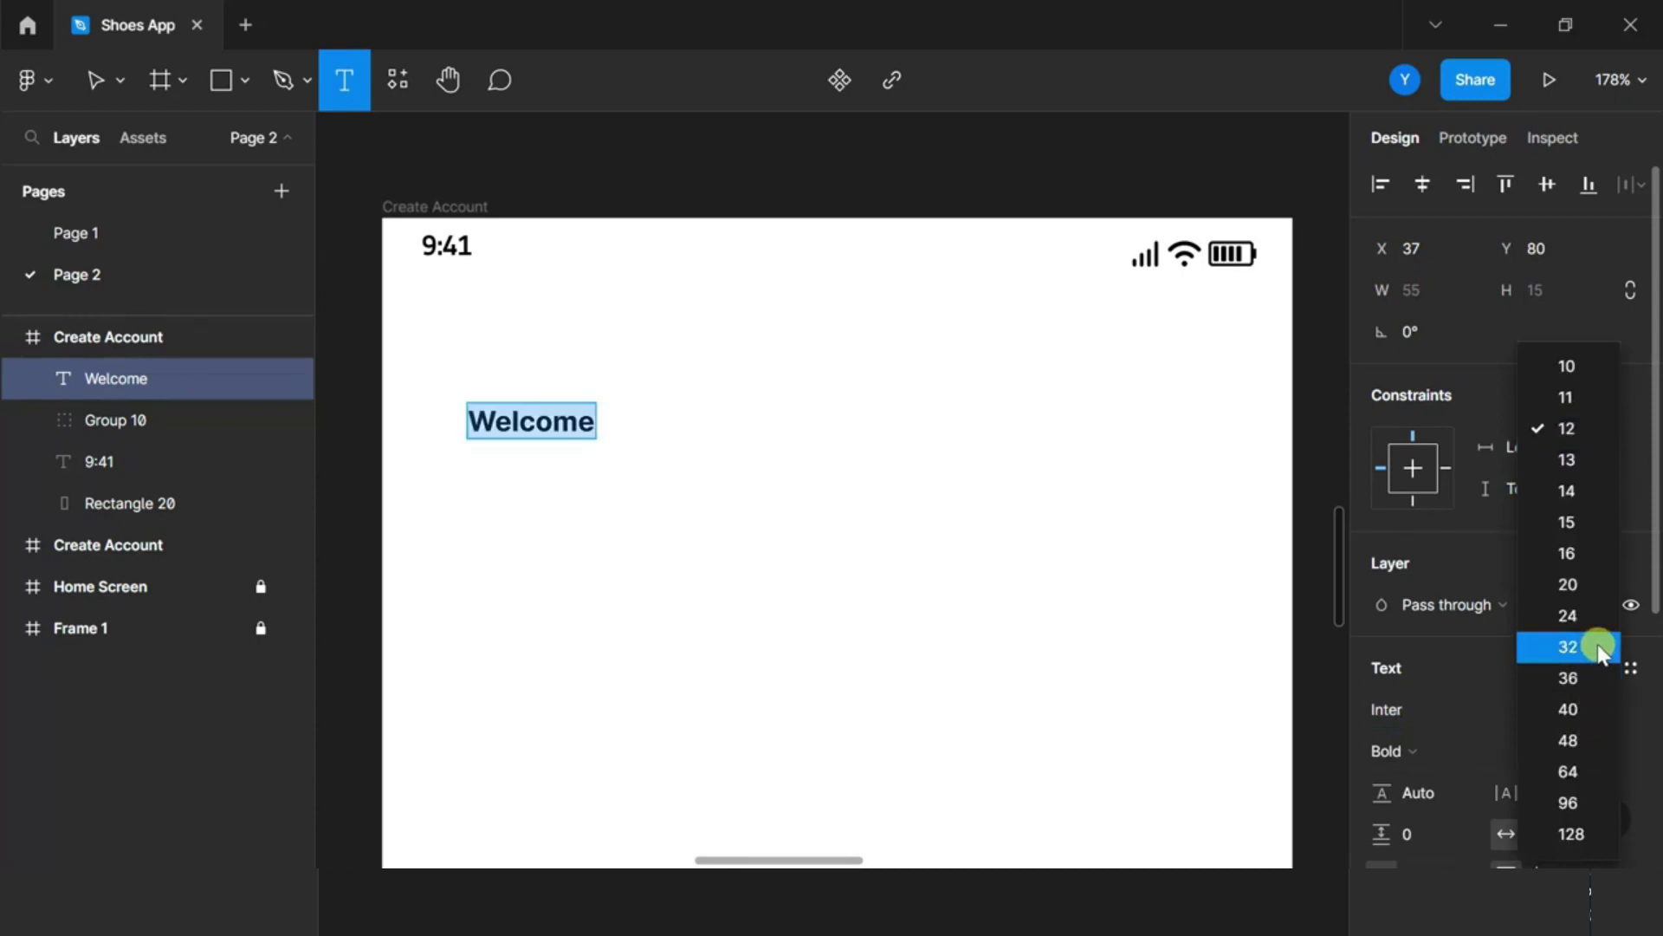
{"action": "left_click", "coordinate": [1597, 642]}
{"action": "scroll", "coordinate": [520, 433], "scroll_direction": "up", "scroll_amount": 3}
{"action": "left_click", "coordinate": [437, 467]}
Step: Add an 'Our Shoes Shop' subtitle below it at size 16
{"action": "type", "text": "Our"}
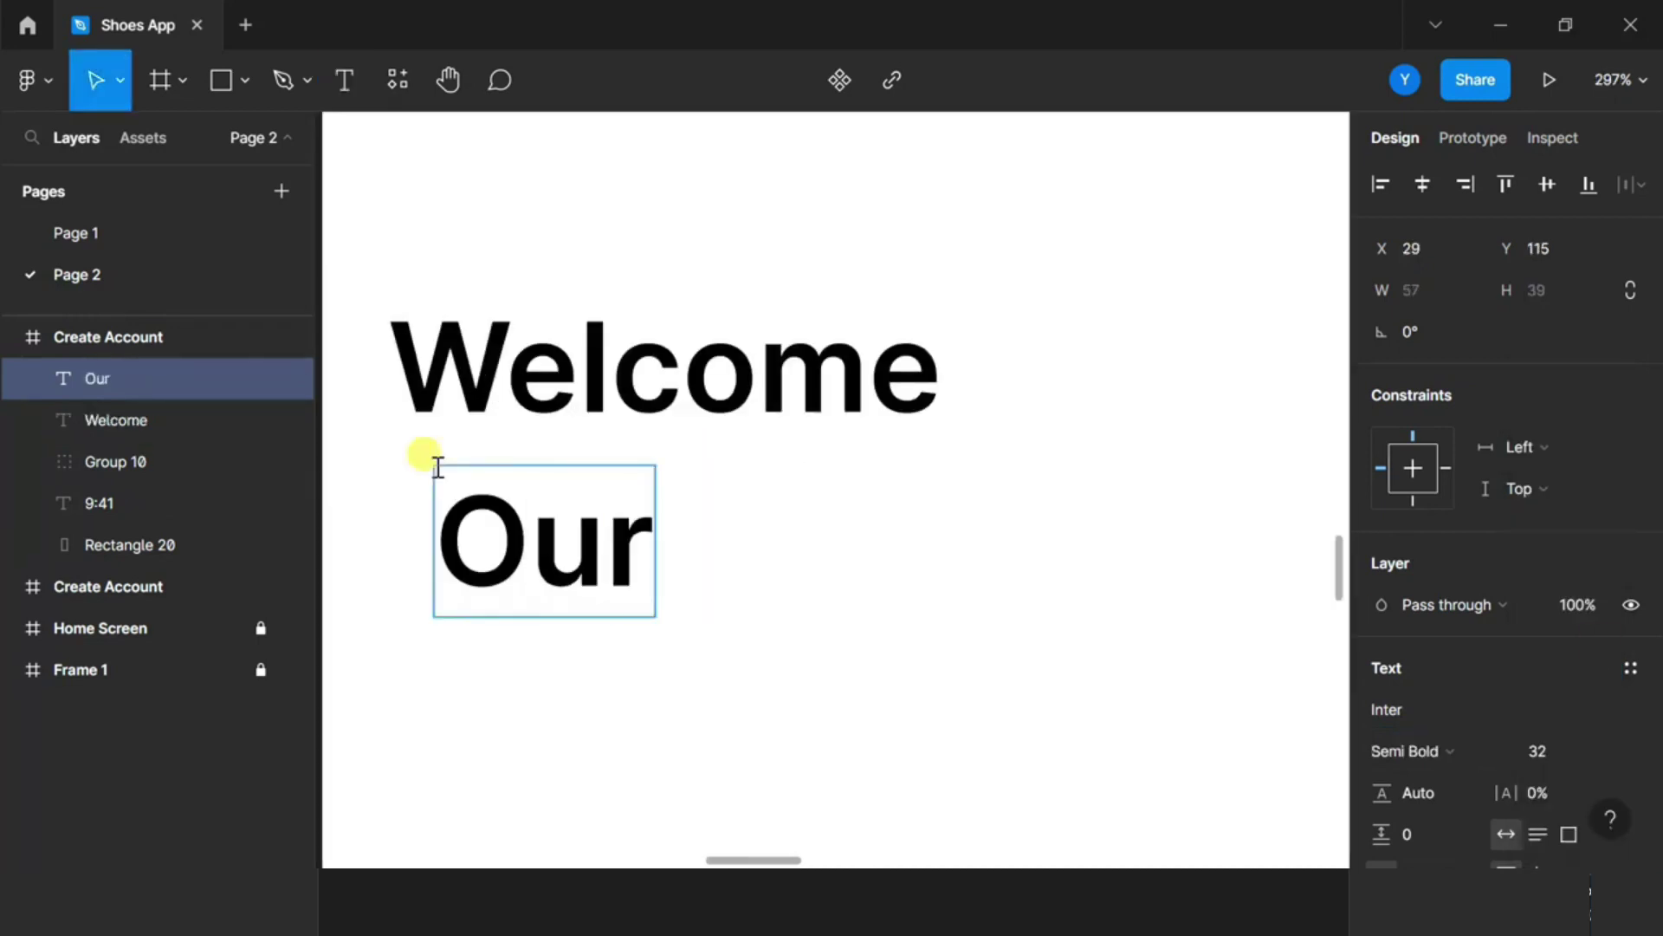
{"action": "type", "text": " Shoes"}
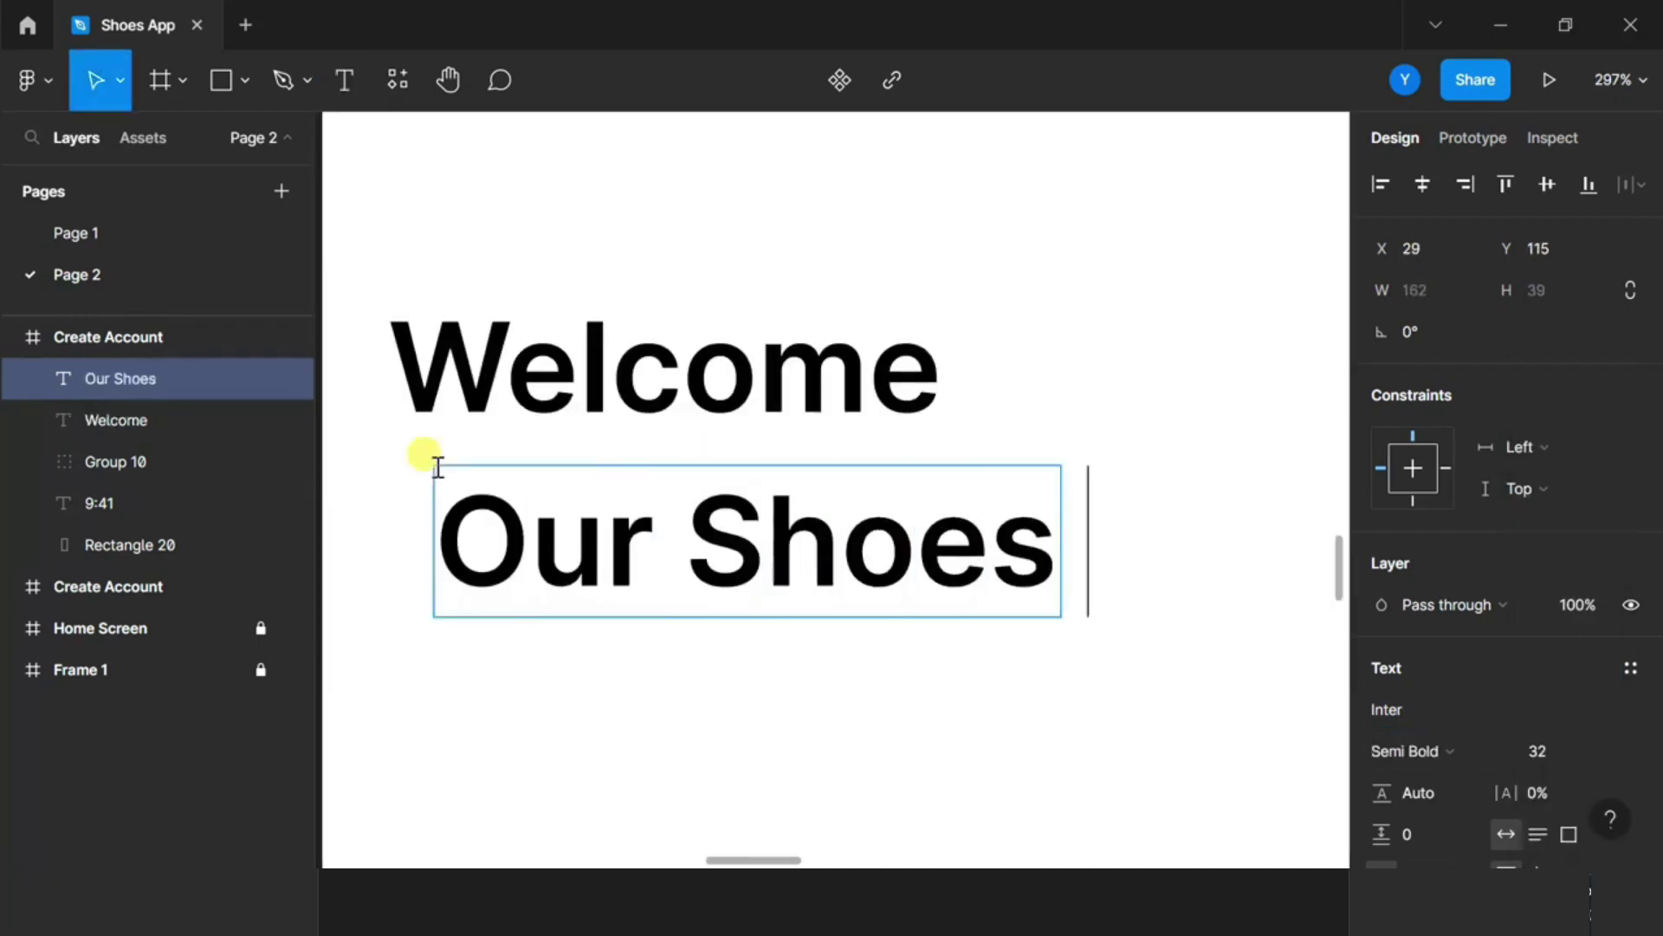
{"action": "type", "text": " Sj"}
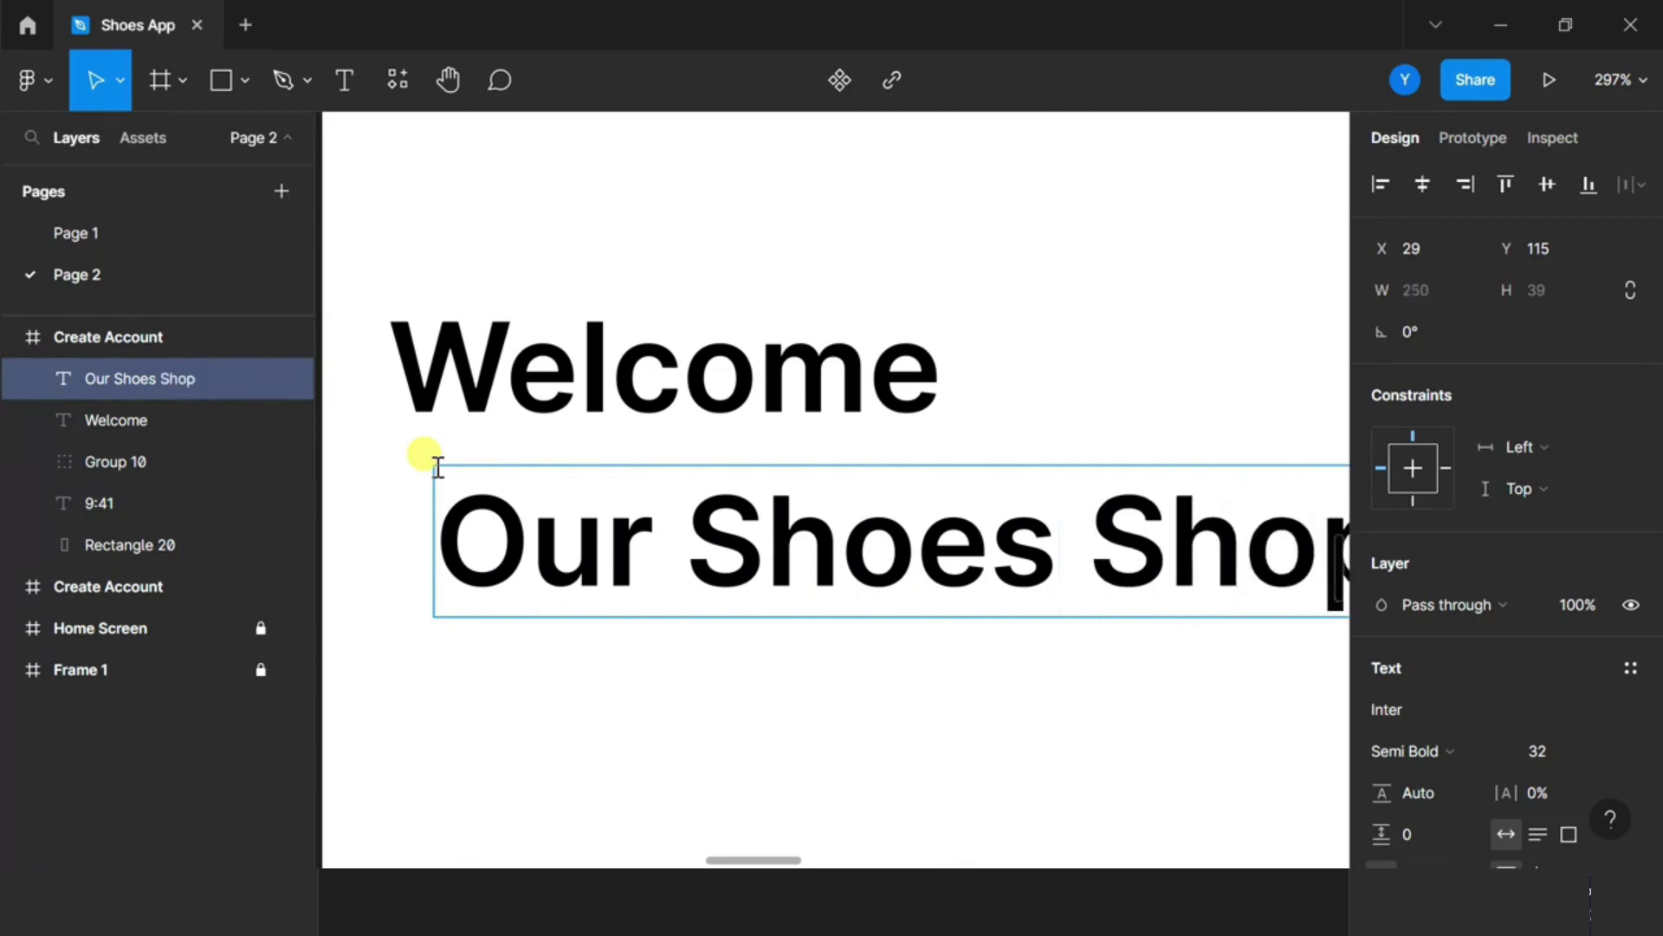
{"action": "key", "text": "ctrl+a"}
{"action": "left_click", "coordinate": [1589, 739]}
{"action": "left_click", "coordinate": [1562, 557]}
{"action": "key", "text": "Escape"}
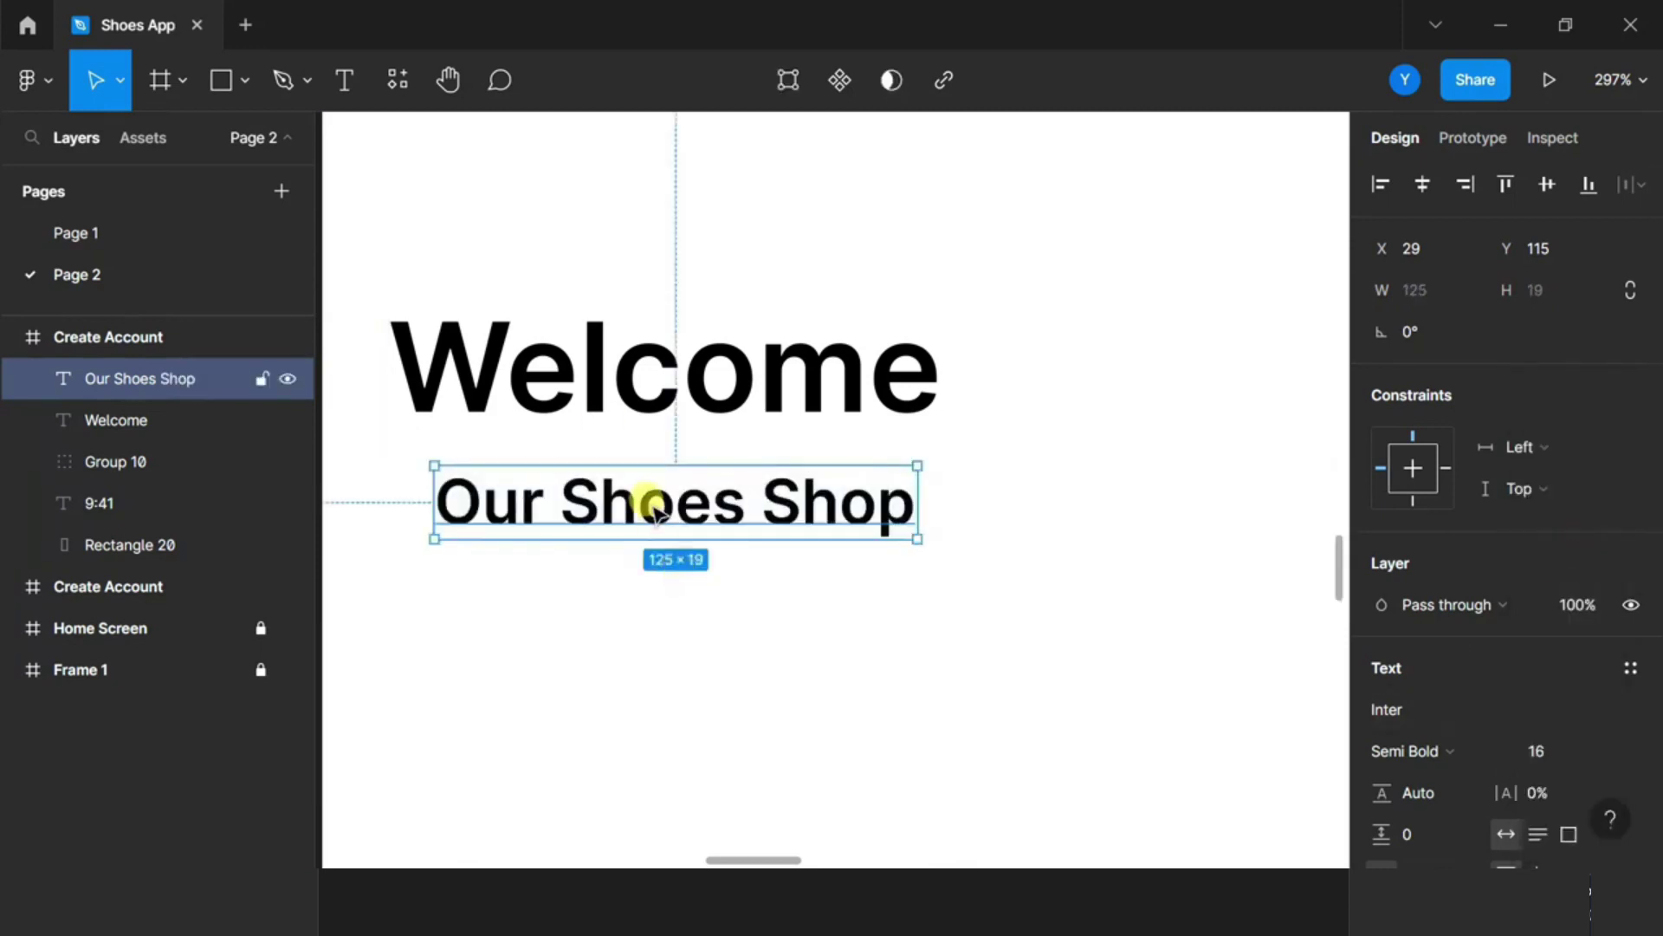
Step: Give the subtitle a grey BDBEBF fill and Medium font weight
{"action": "left_click_drag", "start_coordinate": [656, 512], "coordinate": [609, 488]}
{"action": "scroll", "coordinate": [1504, 752], "scroll_direction": "down", "scroll_amount": 3}
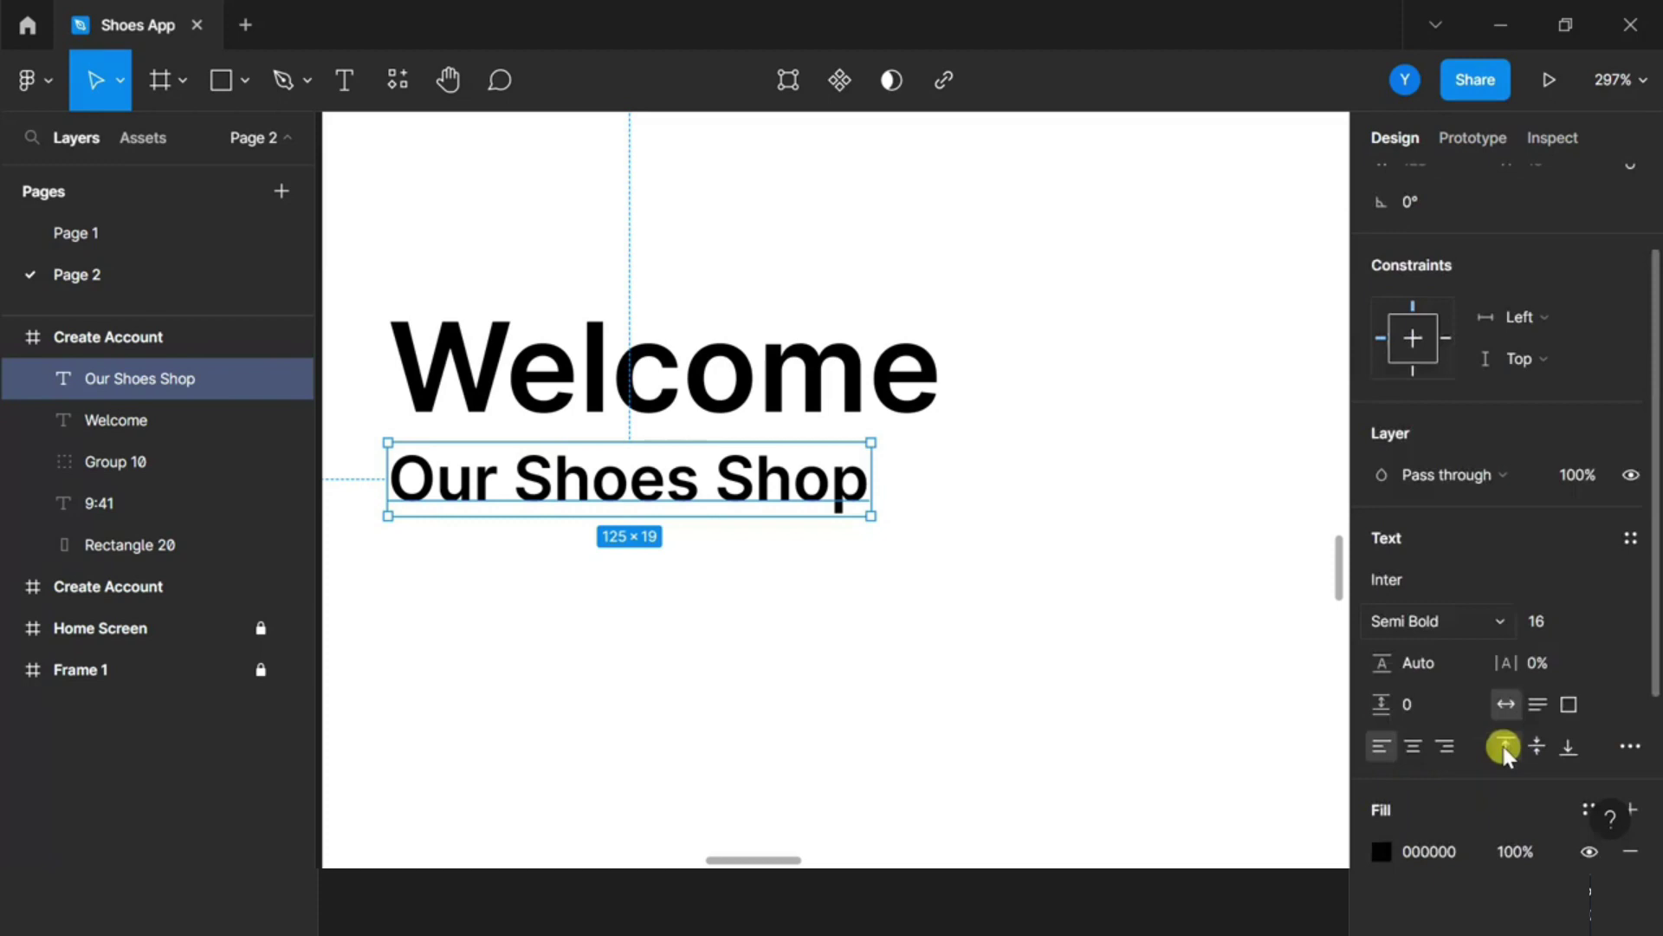
{"action": "left_click", "coordinate": [1381, 852]}
{"action": "left_click", "coordinate": [1163, 743]}
{"action": "left_click", "coordinate": [1499, 622]}
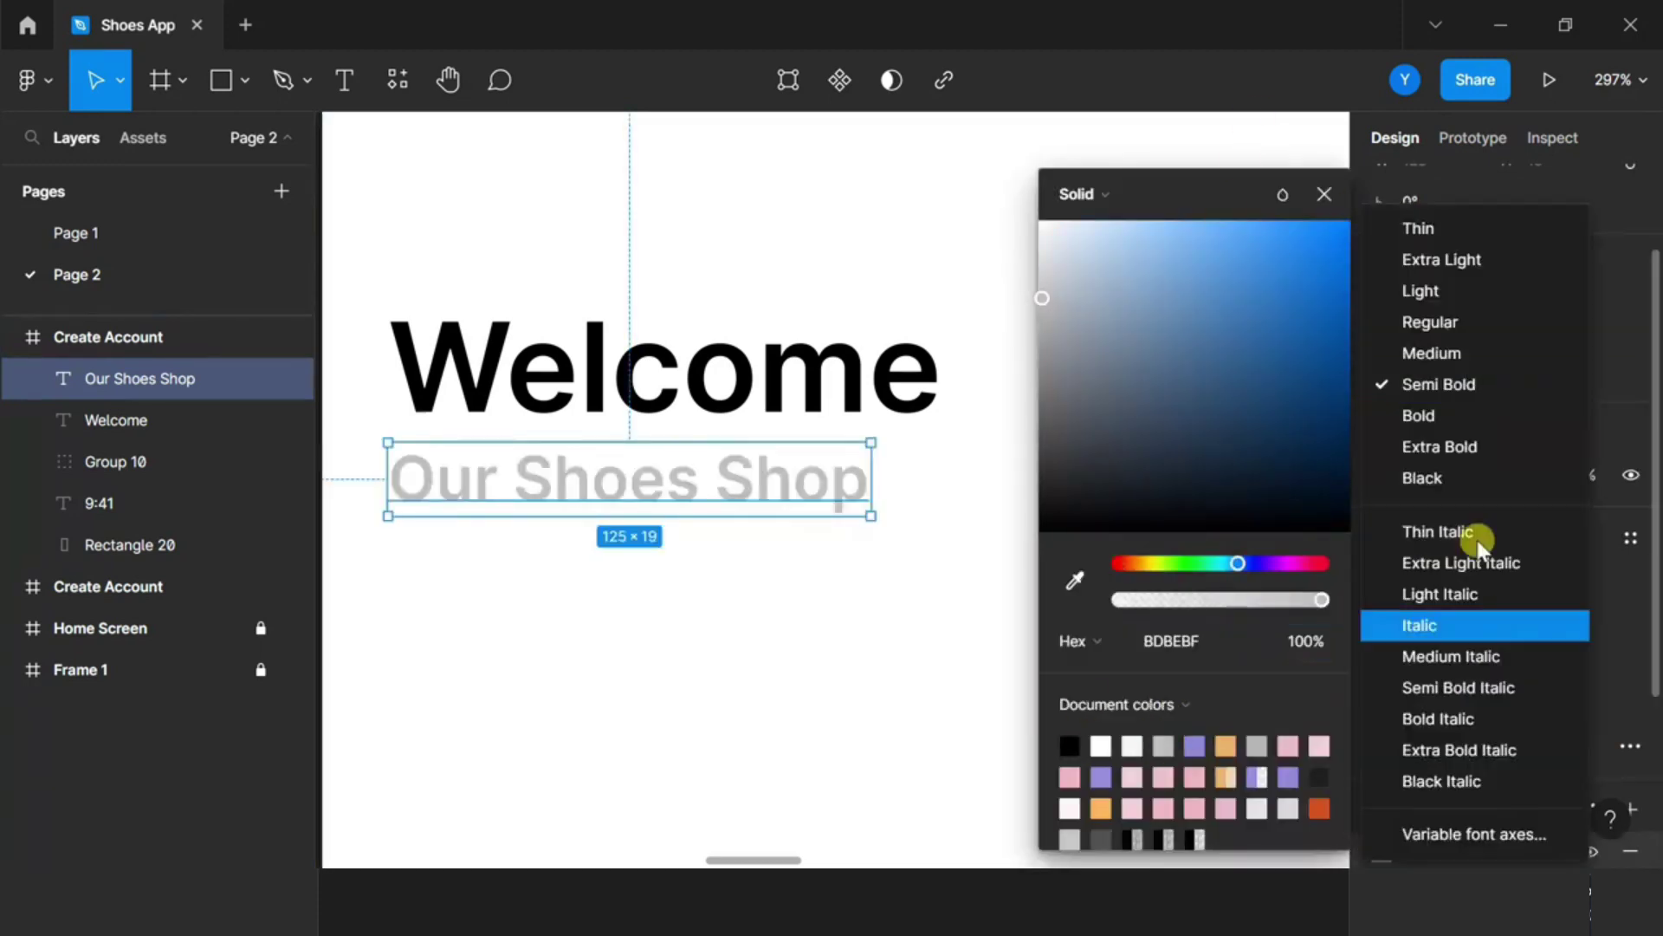
{"action": "left_click", "coordinate": [1431, 352]}
{"action": "left_click", "coordinate": [1323, 193]}
Step: Select the screen background, then draw and undo a stray small rectangle
{"action": "left_click", "coordinate": [846, 557]}
{"action": "scroll", "coordinate": [953, 519], "scroll_direction": "down", "scroll_amount": 5}
{"action": "scroll", "coordinate": [1106, 477], "scroll_direction": "up", "scroll_amount": 4}
{"action": "left_click", "coordinate": [227, 91]}
{"action": "left_click", "coordinate": [928, 568]}
{"action": "key", "text": "ctrl+z"}
Step: Restore the small square as a 40×40 rounded button with an F2F2F7 fill, beside the heading
{"action": "left_click", "coordinate": [245, 80]}
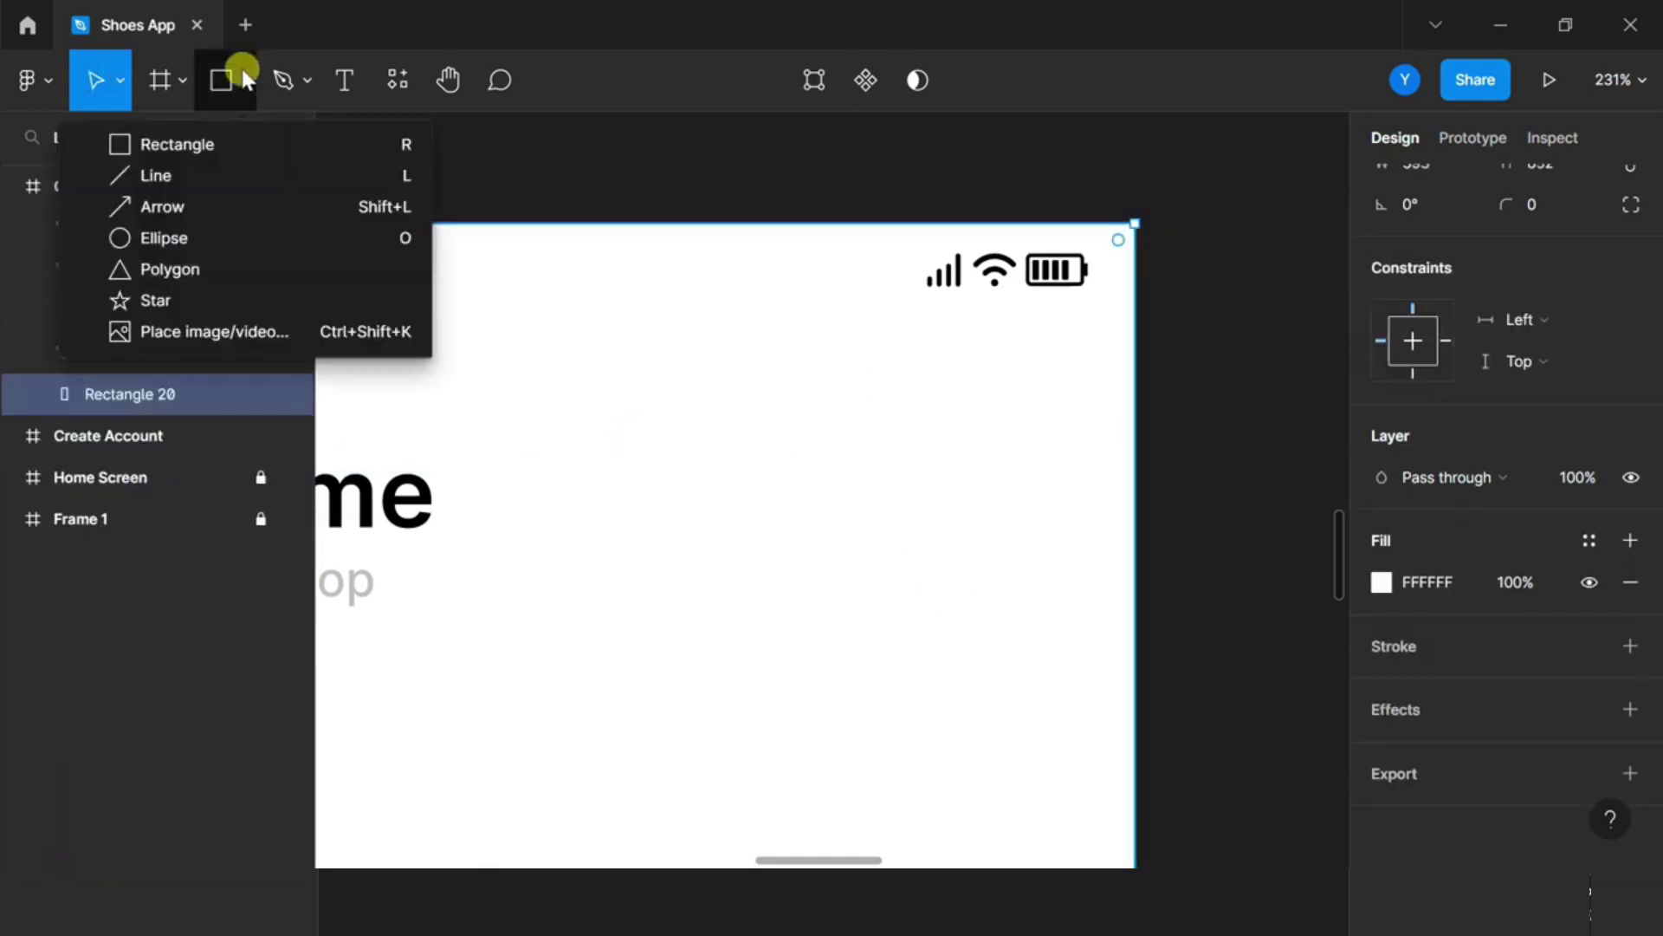
{"action": "key", "text": "ctrl+shift+z"}
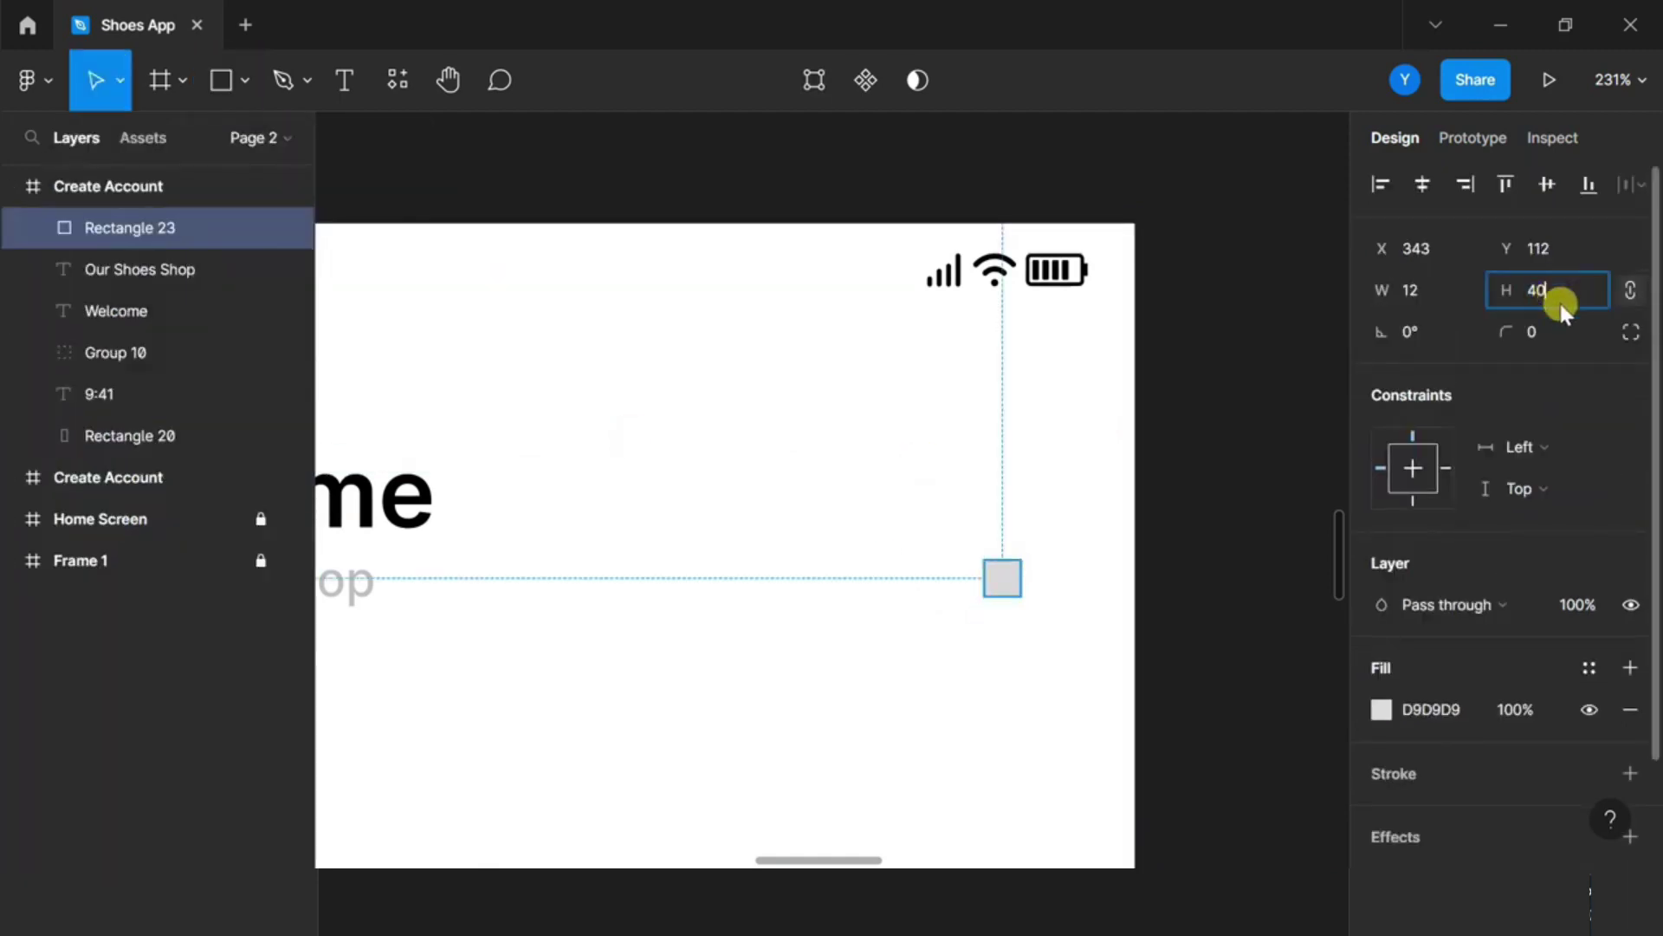
{"action": "left_click", "coordinate": [1550, 332]}
{"action": "type", "text": "2"}
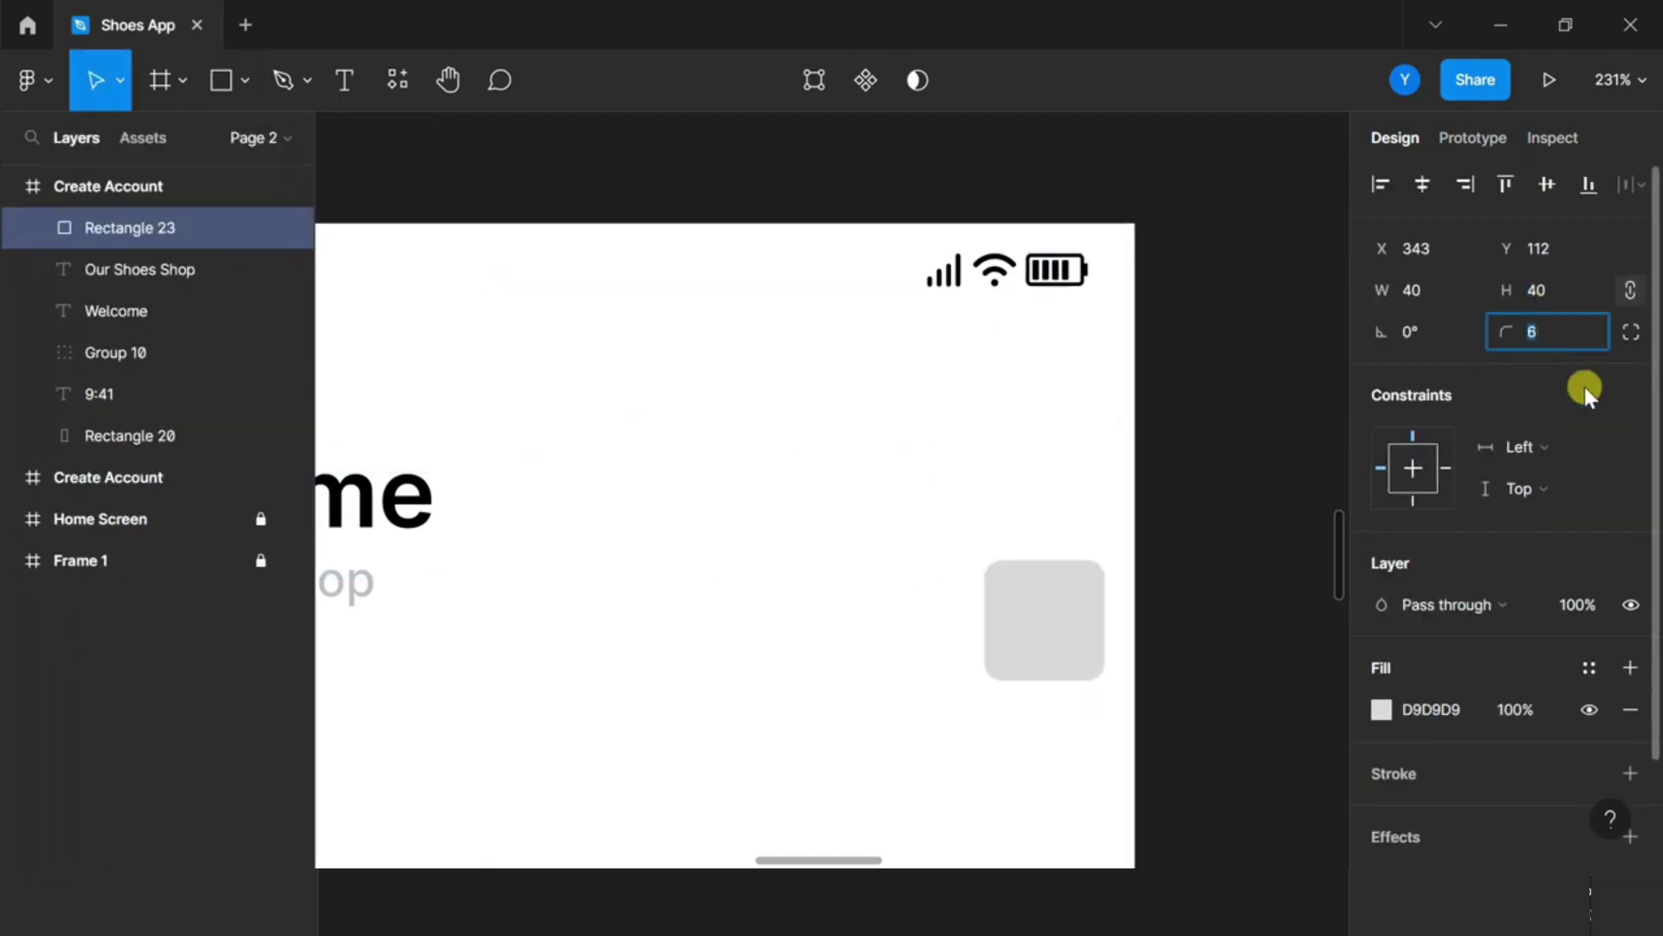
{"action": "left_click_drag", "start_coordinate": [1051, 638], "coordinate": [1067, 656]}
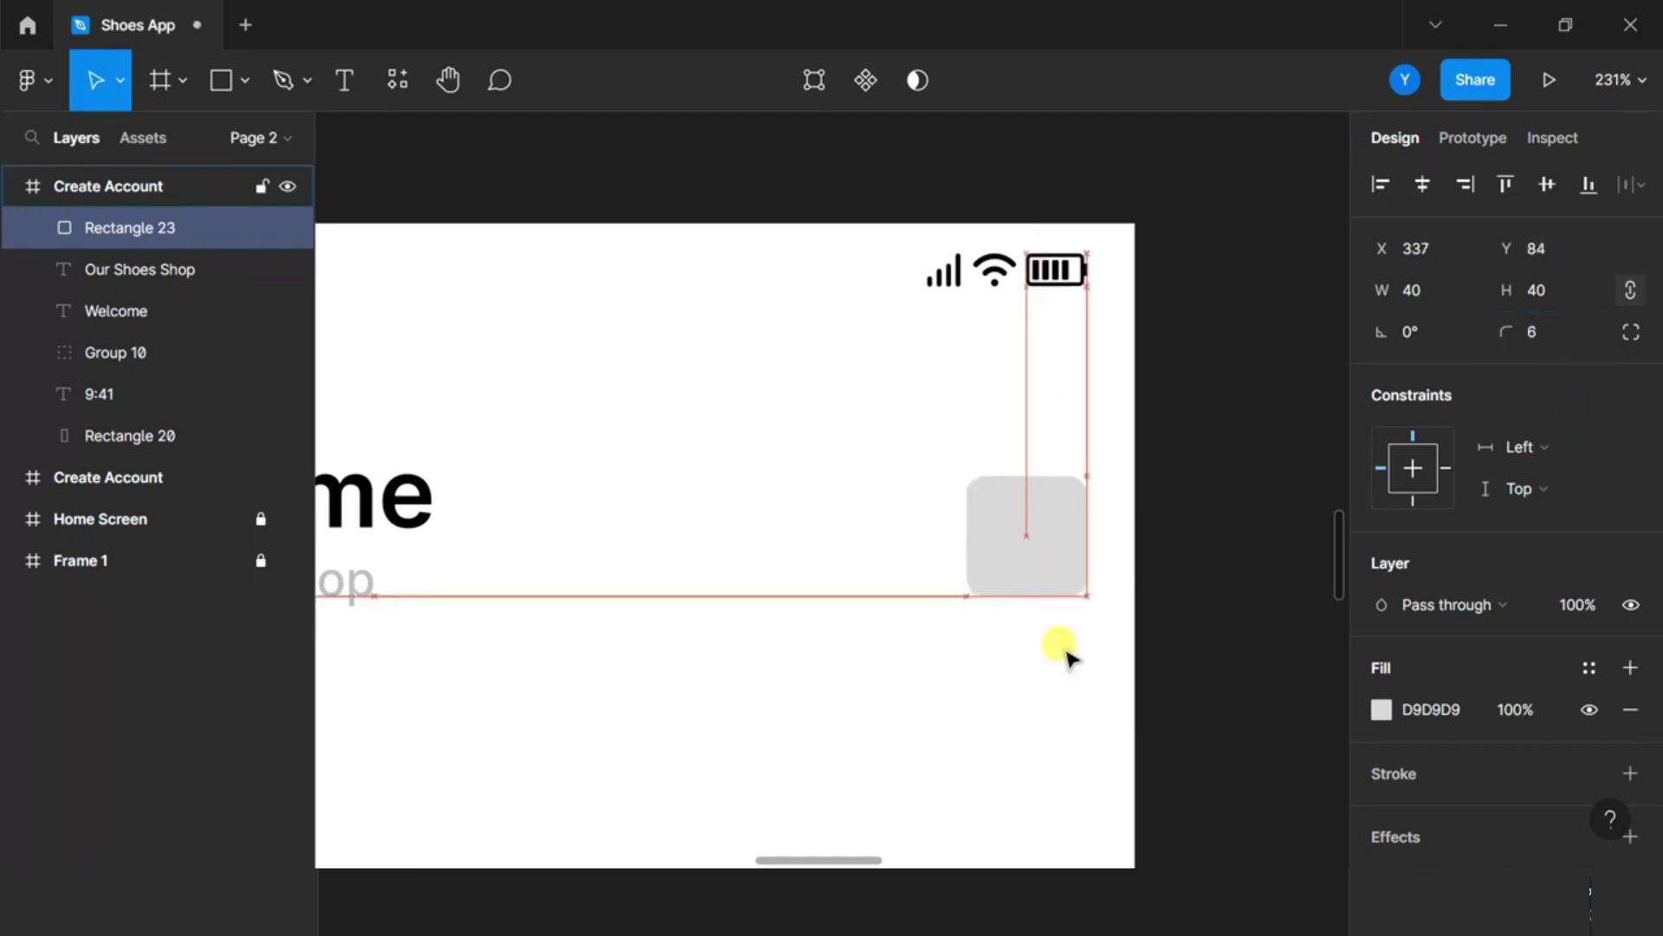
{"action": "left_click", "coordinate": [1381, 709]}
{"action": "left_click", "coordinate": [1122, 743]}
{"action": "left_click", "coordinate": [1270, 434]}
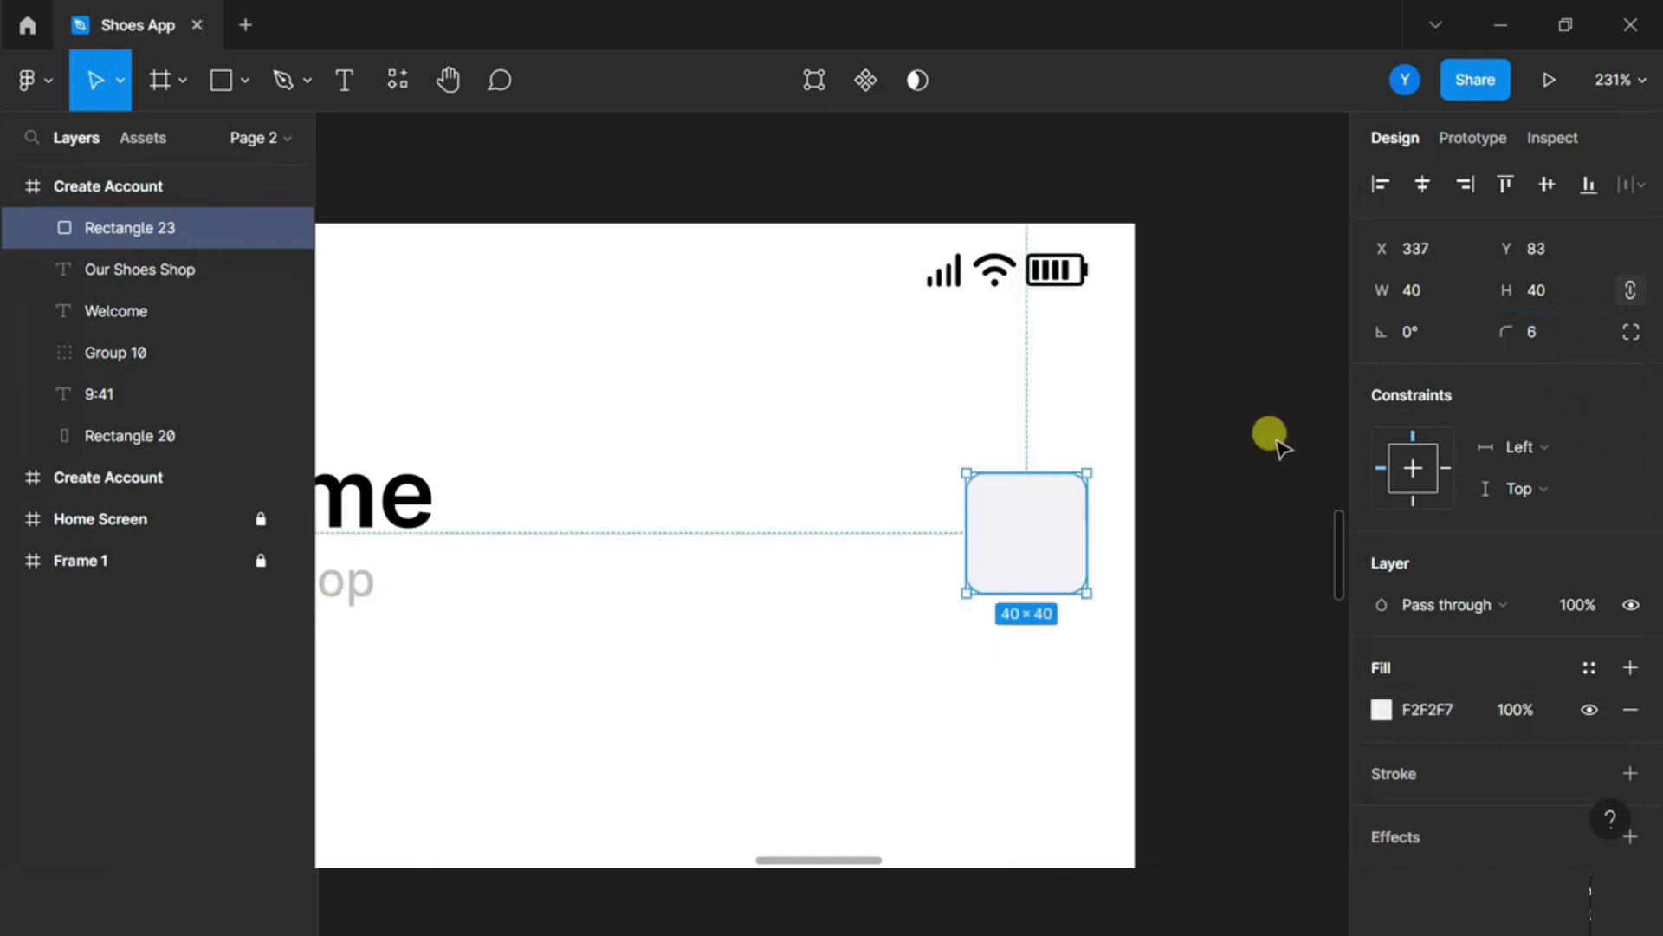
{"action": "left_click", "coordinate": [703, 650]}
Step: Bring the bell icon into the Welcome screen and set its height to 15
{"action": "scroll", "coordinate": [769, 638], "scroll_direction": "down", "scroll_amount": 5}
{"action": "scroll", "coordinate": [928, 472], "scroll_direction": "down", "scroll_amount": 2}
{"action": "scroll", "coordinate": [1115, 487], "scroll_direction": "down", "scroll_amount": 3}
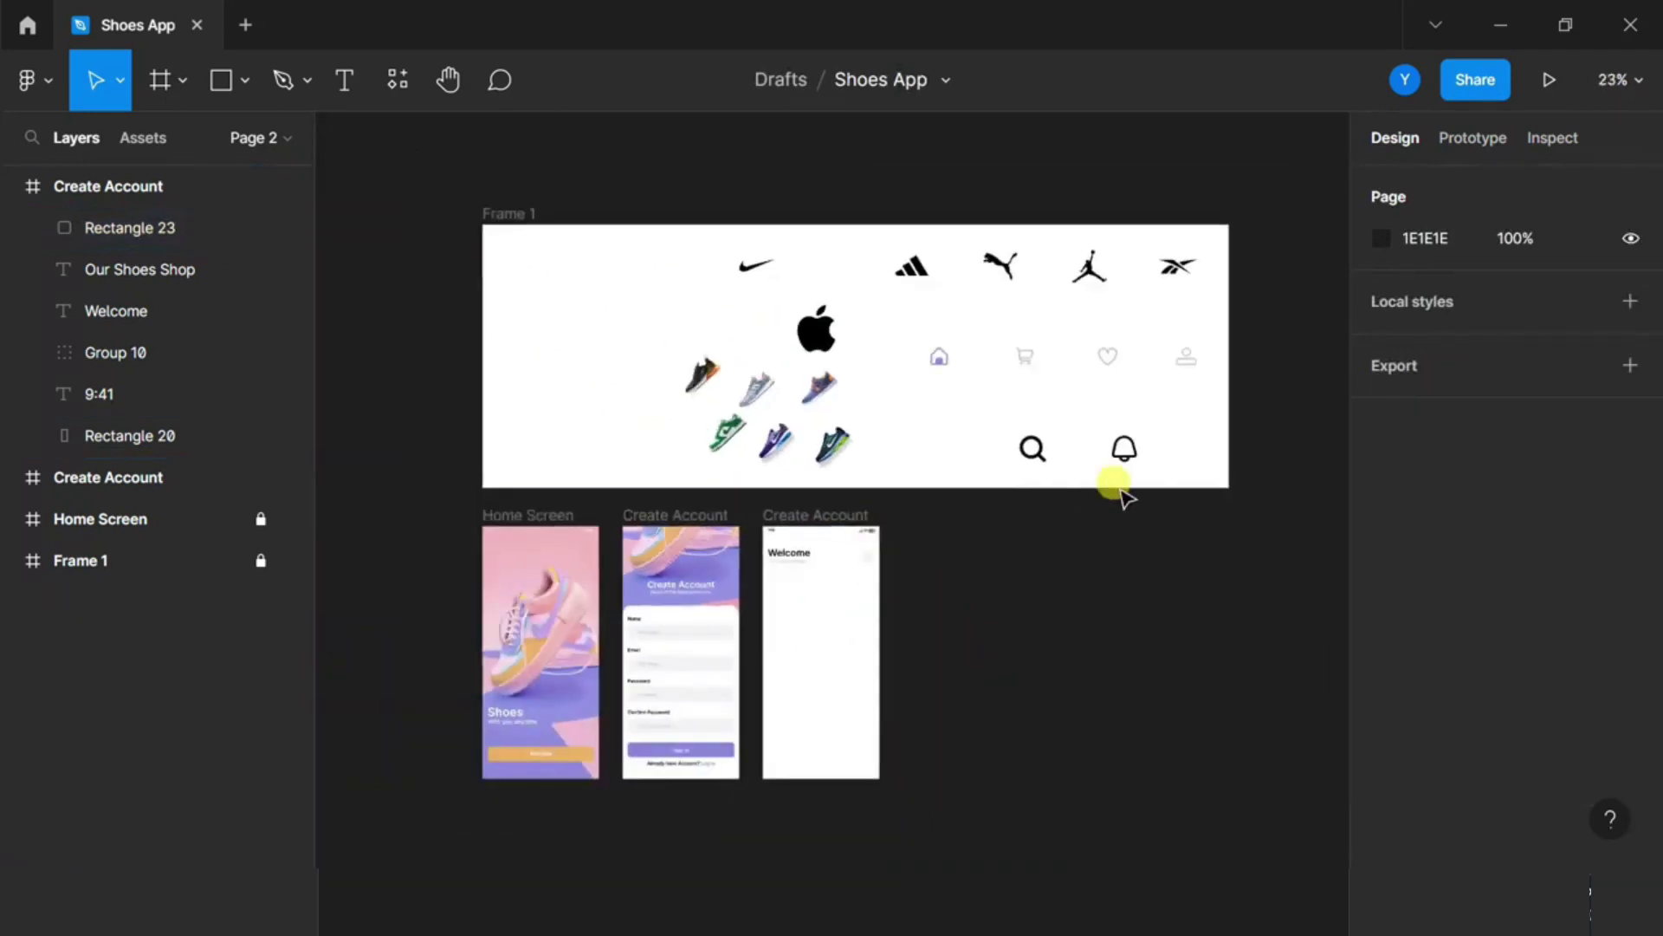
{"action": "scroll", "coordinate": [1131, 438], "scroll_direction": "up", "scroll_amount": 3}
{"action": "left_click_drag", "start_coordinate": [1127, 439], "coordinate": [530, 641]}
{"action": "key", "text": "shift+2"}
{"action": "left_click", "coordinate": [1560, 291]}
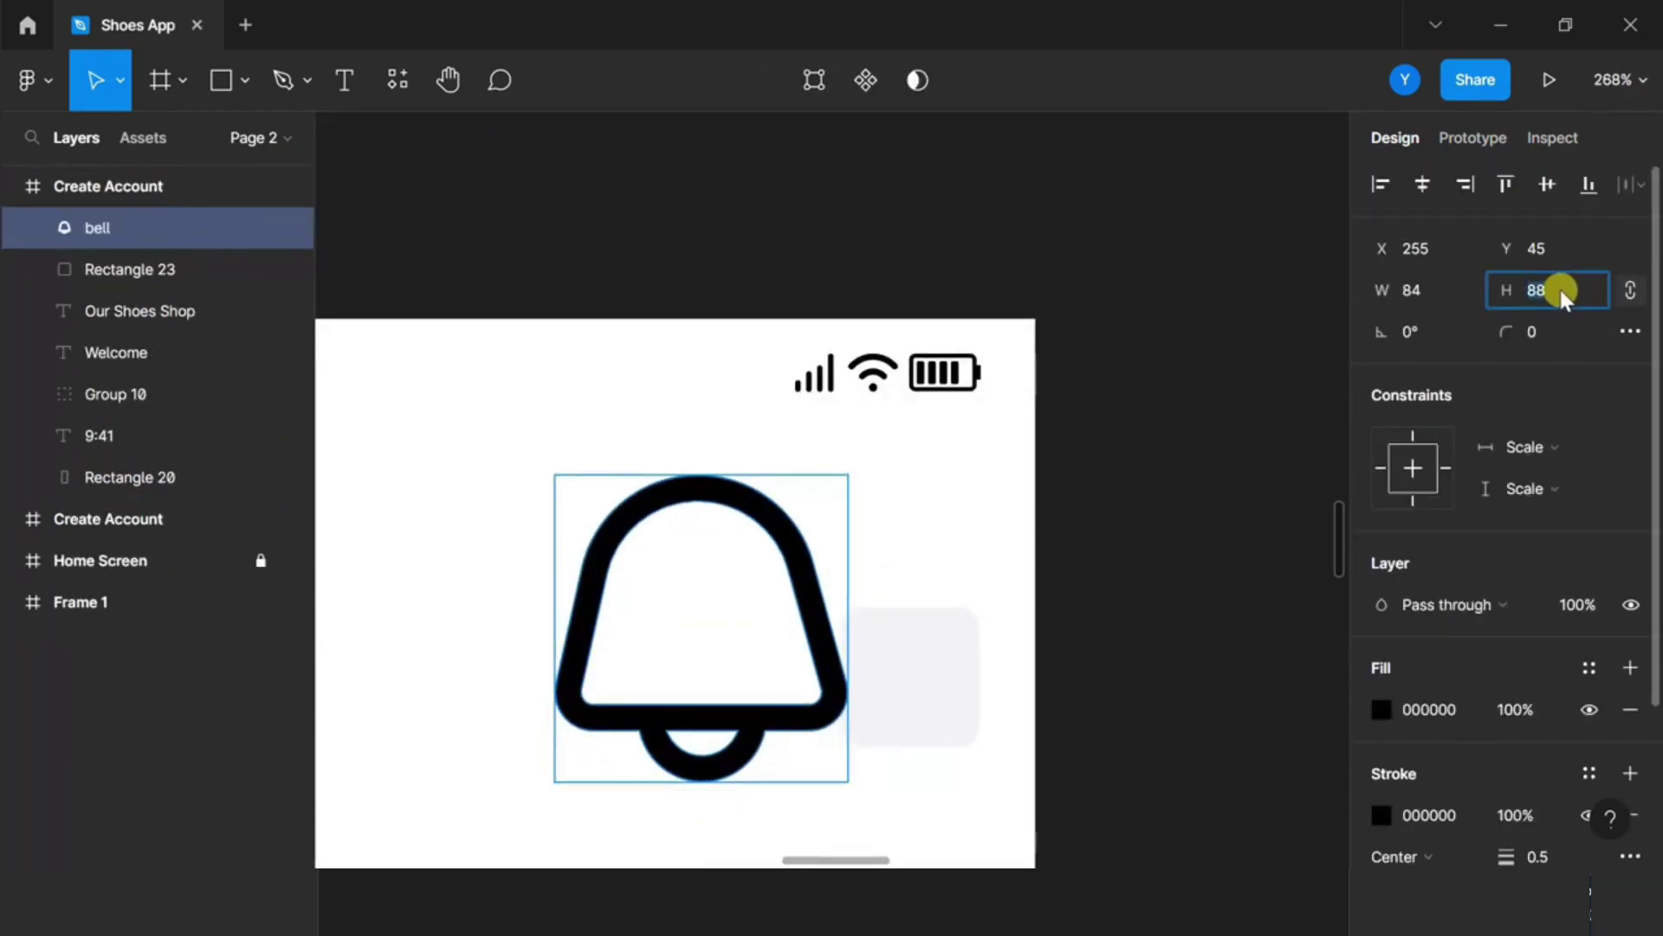
{"action": "key", "text": "Return"}
Step: Centre the bell on the grey square and group the two together
{"action": "left_click", "coordinate": [901, 680]}
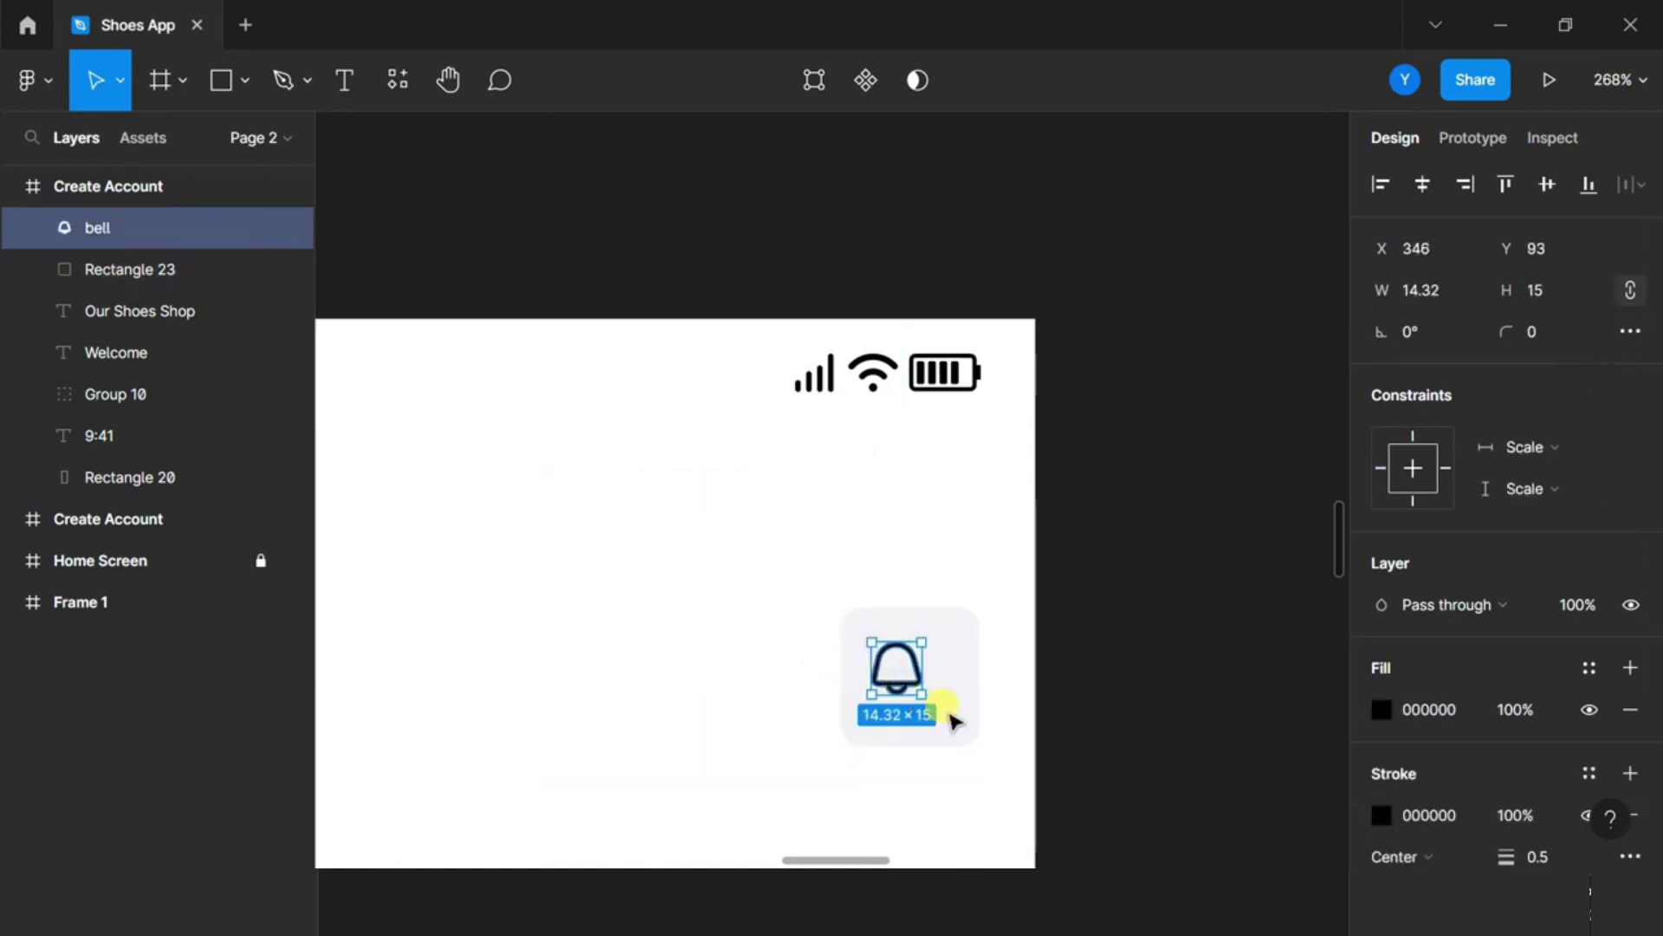
{"action": "scroll", "coordinate": [947, 716], "scroll_direction": "up", "scroll_amount": 3}
{"action": "left_click_drag", "start_coordinate": [901, 680], "coordinate": [914, 701]}
{"action": "scroll", "coordinate": [976, 597], "scroll_direction": "down", "scroll_amount": 5}
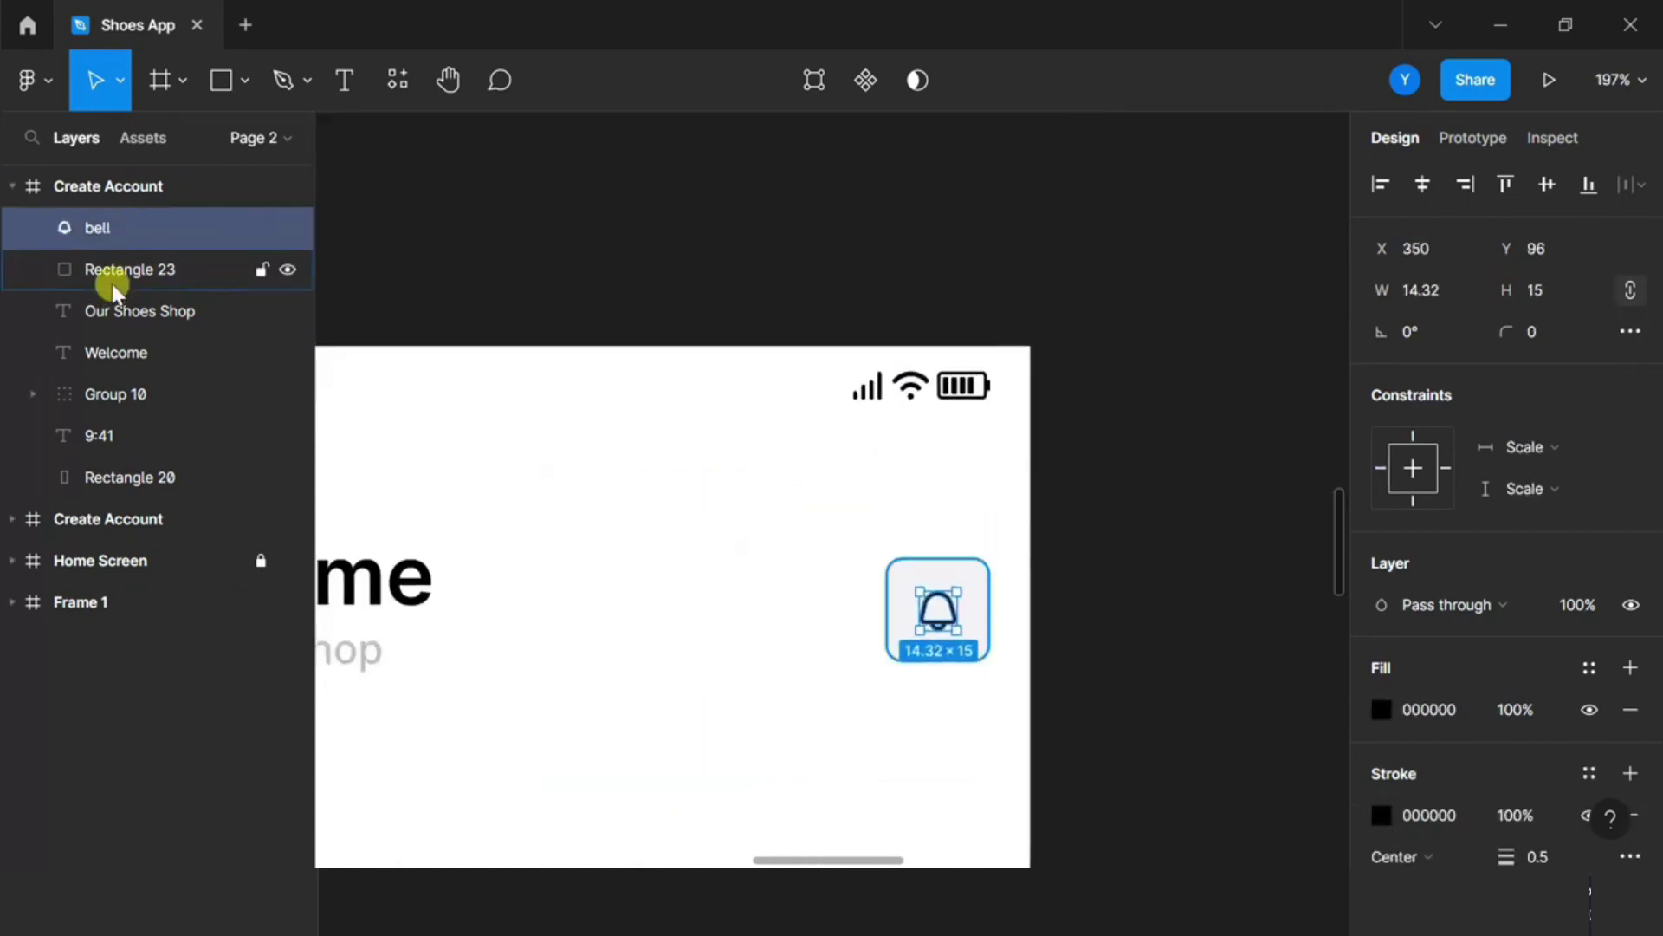
{"action": "left_click", "coordinate": [112, 268], "text": "shift"}
{"action": "key", "text": "ctrl+g"}
Step: Rename the new group 'bell'
{"action": "left_click", "coordinate": [33, 227]}
{"action": "left_click", "coordinate": [130, 268]}
{"action": "double_click", "coordinate": [97, 269]}
{"action": "double_click", "coordinate": [113, 227]}
{"action": "type", "text": "bell"}
{"action": "left_click", "coordinate": [31, 229]}
Step: Duplicate the bell button to its left, delete the extra copy, and nudge the left button into place
{"action": "left_click_drag", "start_coordinate": [866, 607], "coordinate": [793, 641]}
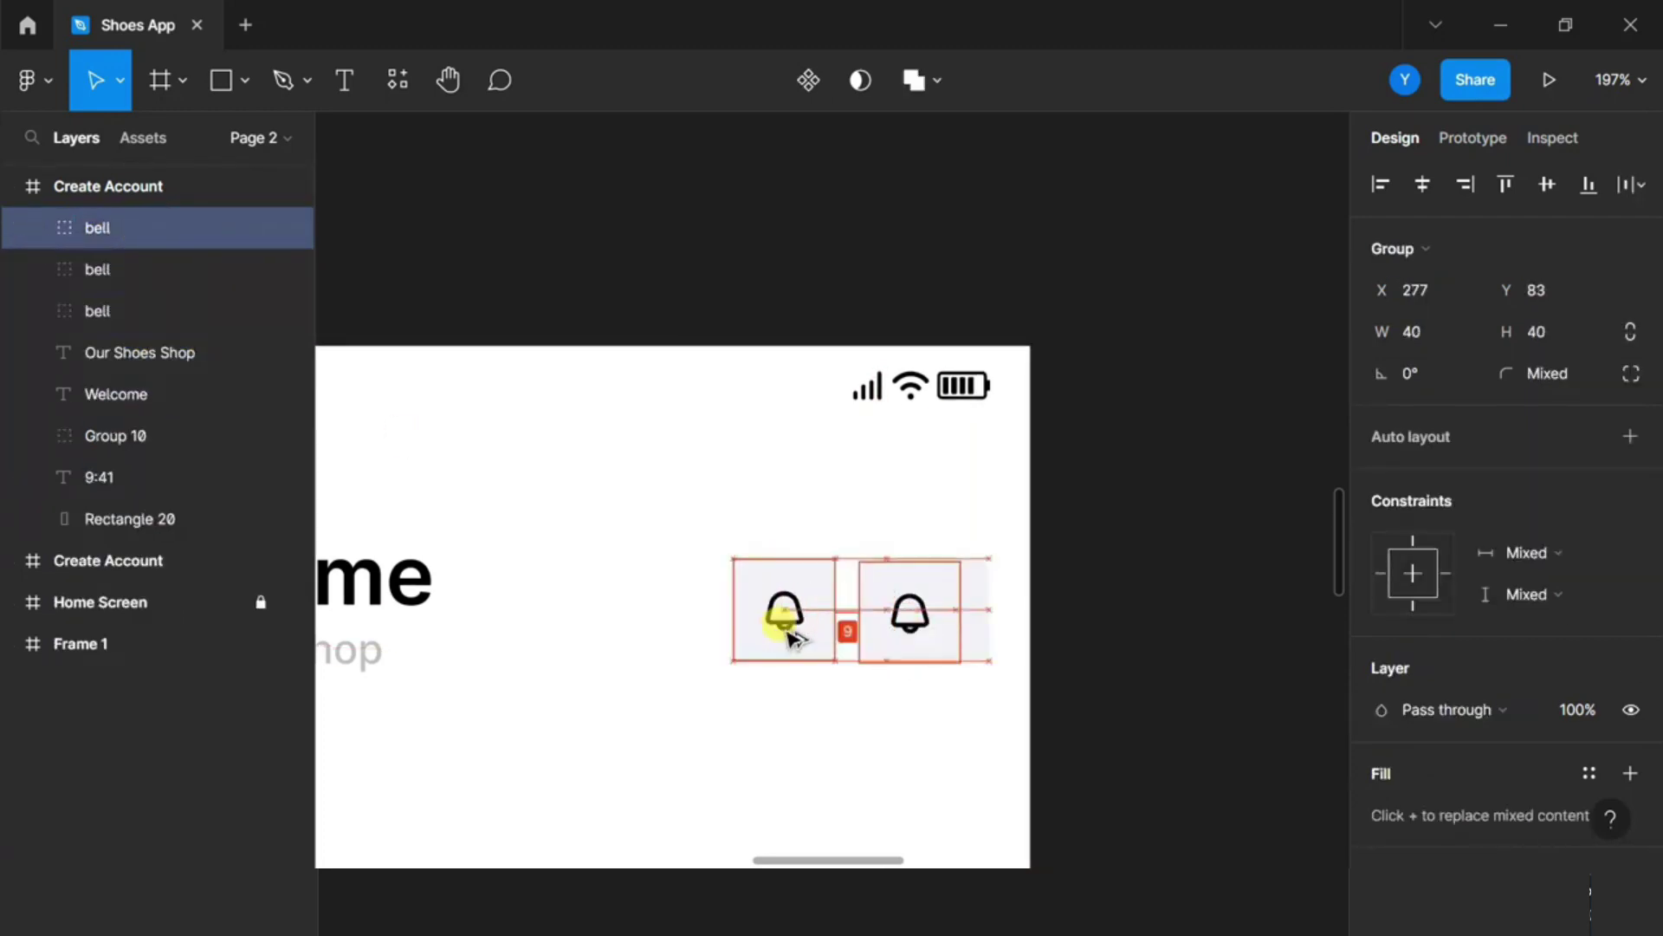
{"action": "left_click", "coordinate": [947, 597]}
{"action": "key", "text": "Delete"}
{"action": "left_click", "coordinate": [103, 227]}
{"action": "key", "text": "Right"}
{"action": "key", "text": "Right"}
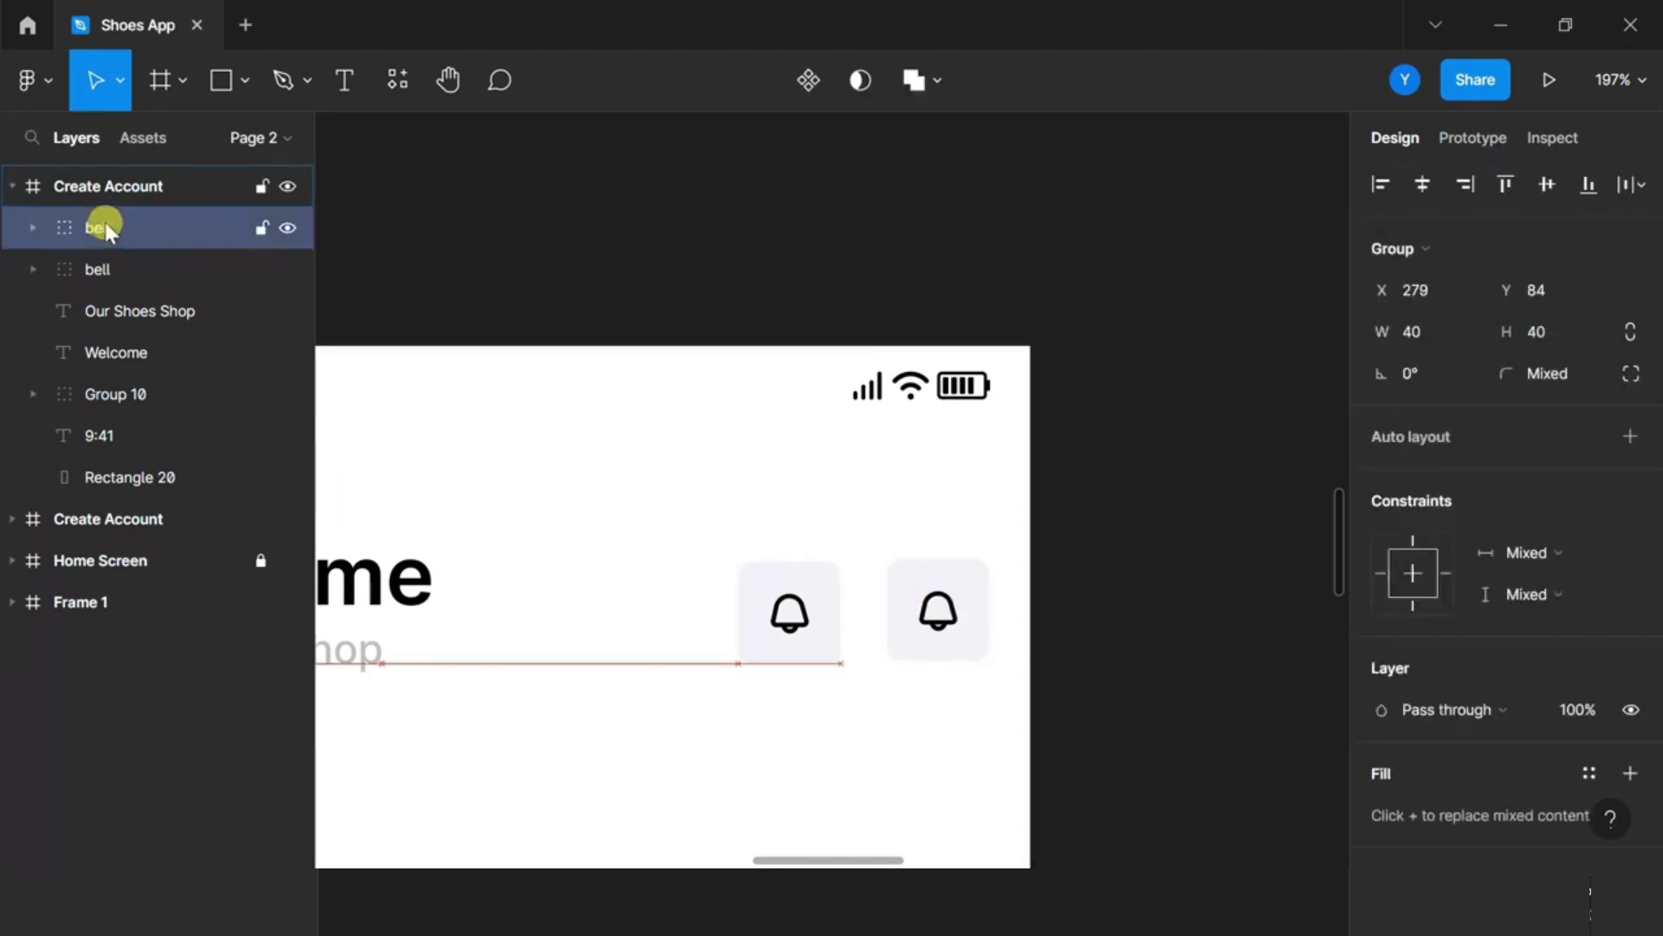
{"action": "double_click", "coordinate": [789, 613]}
{"action": "left_click", "coordinate": [693, 598]}
{"action": "scroll", "coordinate": [680, 557], "scroll_direction": "down", "scroll_amount": 5}
Step: Bring the search icon in at size 15 and place it in the empty left square
{"action": "scroll", "coordinate": [1153, 314], "scroll_direction": "down", "scroll_amount": 2}
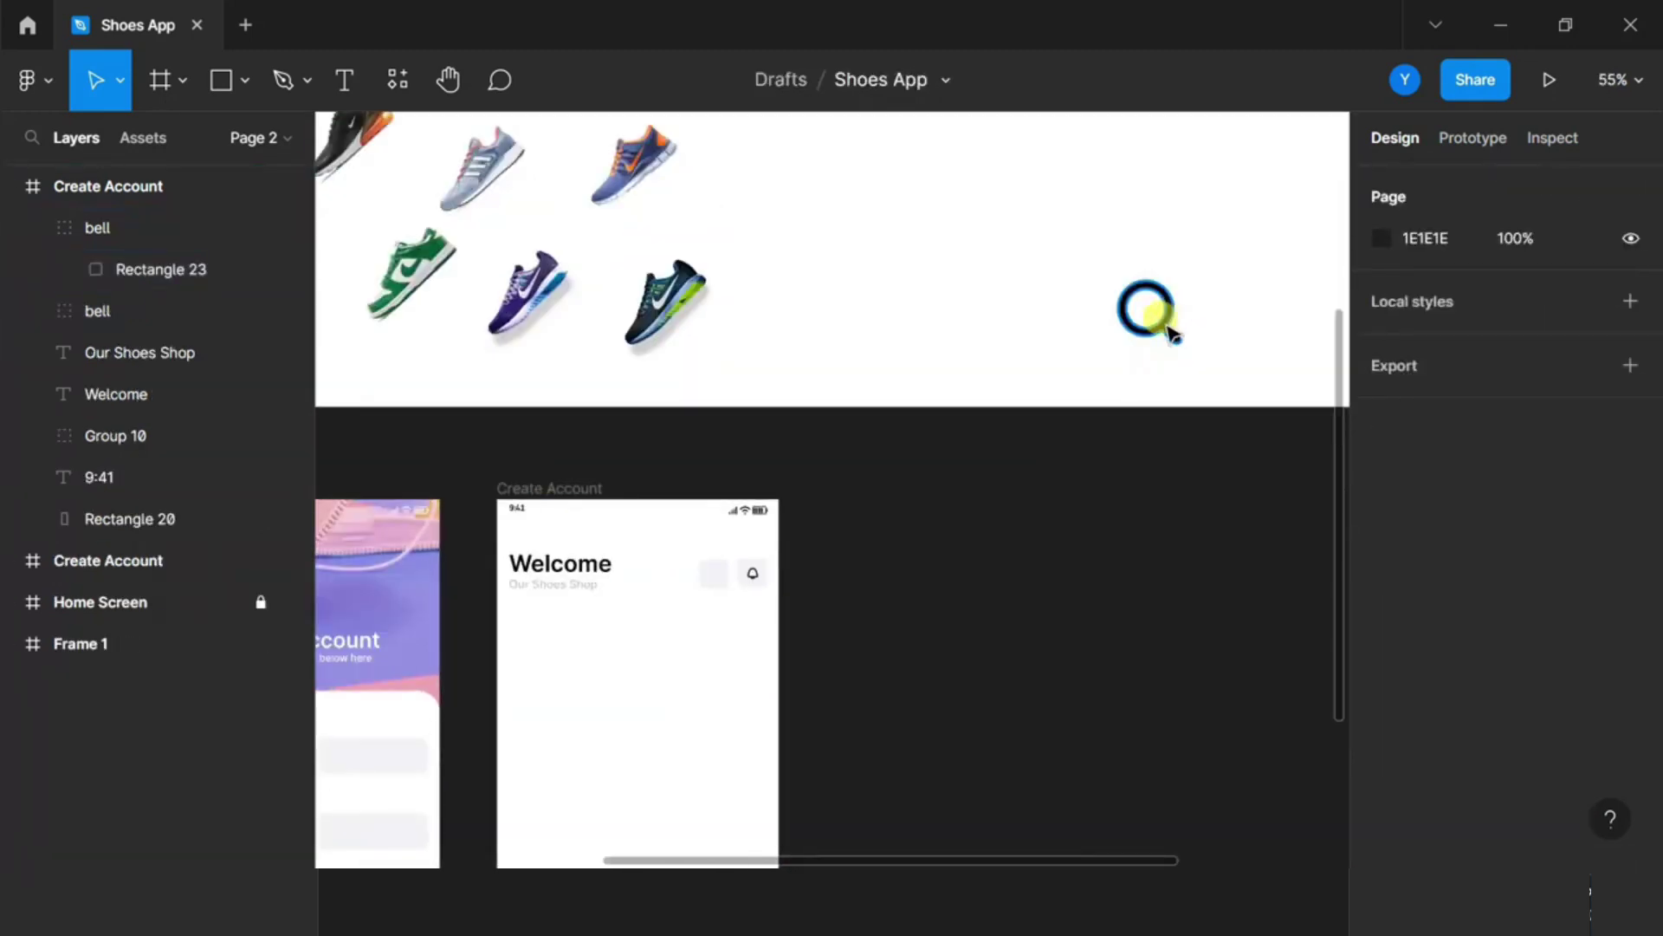
{"action": "left_click_drag", "start_coordinate": [1152, 313], "coordinate": [697, 563]}
{"action": "scroll", "coordinate": [698, 563], "scroll_direction": "up", "scroll_amount": 3}
{"action": "scroll", "coordinate": [697, 563], "scroll_direction": "up", "scroll_amount": 3}
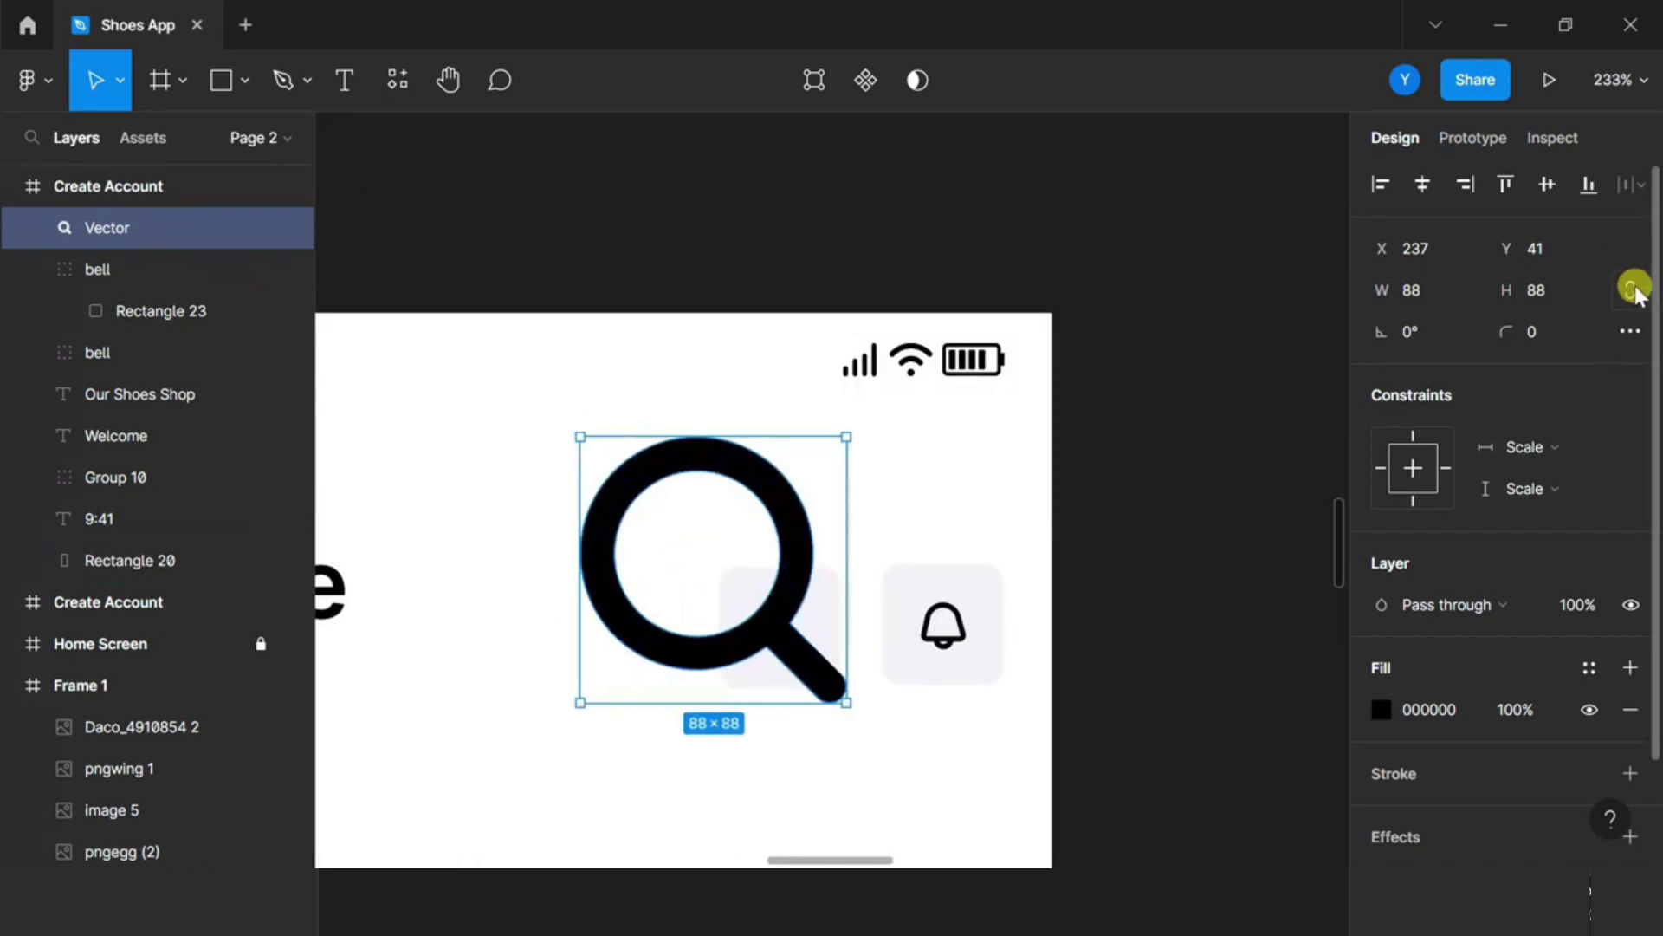
{"action": "type", "text": "15"}
{"action": "key", "text": "Return"}
{"action": "left_click_drag", "start_coordinate": [604, 459], "coordinate": [790, 634]}
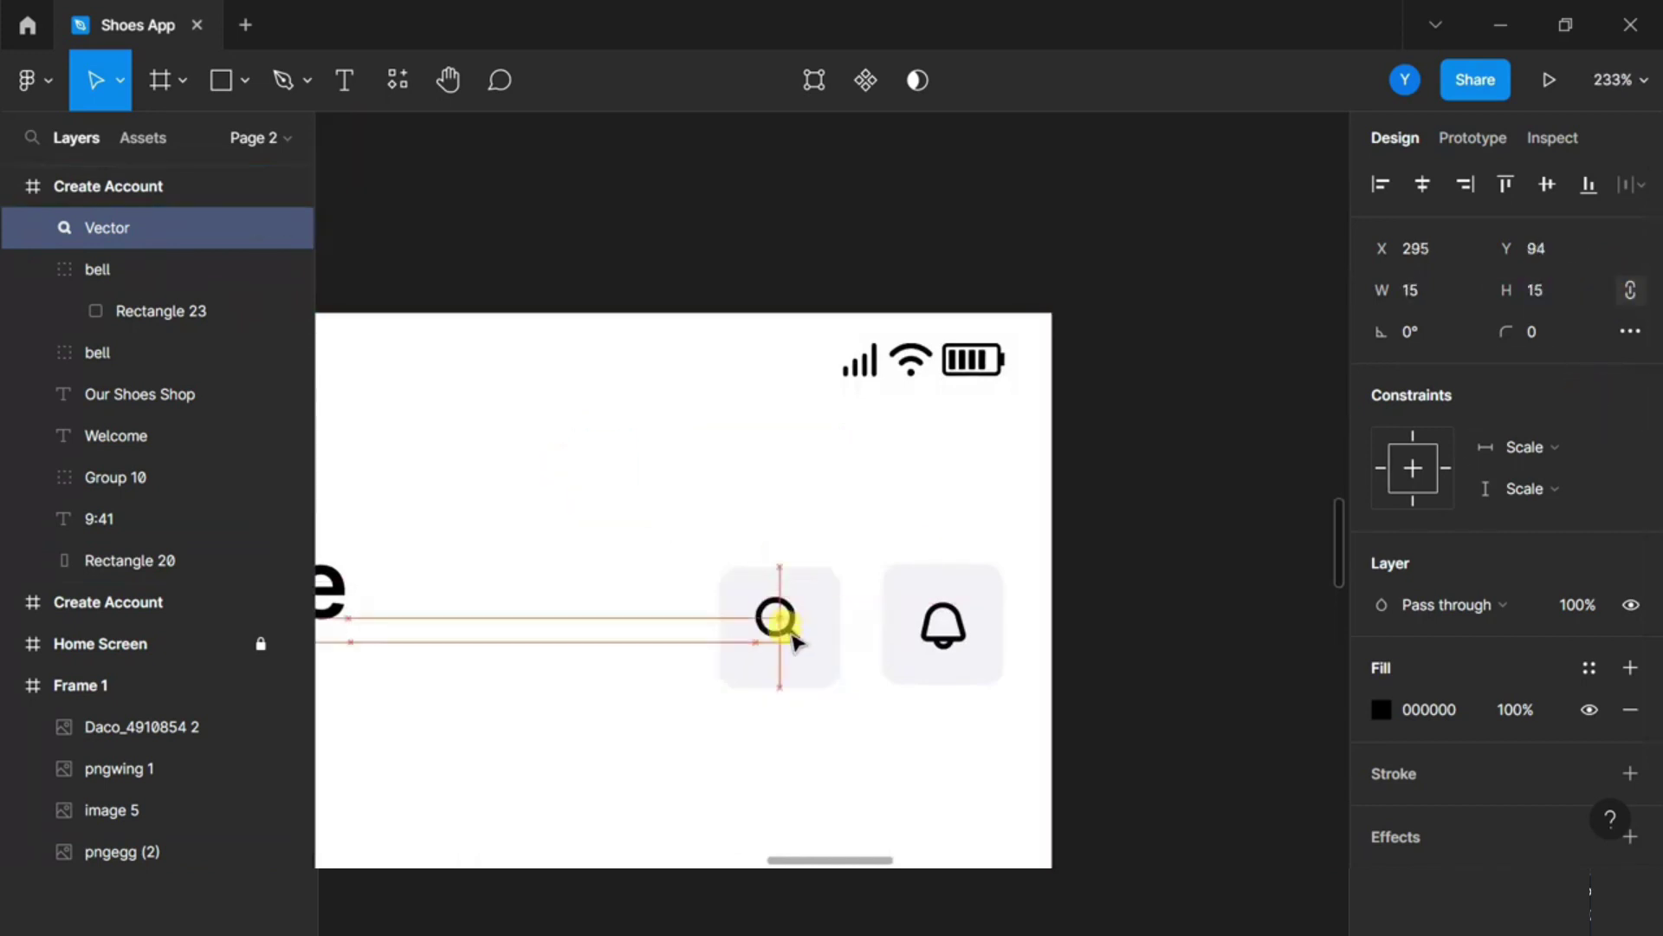
Step: Move the magnifier into the left button's group and rename that group 'Search'
{"action": "left_click_drag", "start_coordinate": [111, 232], "coordinate": [97, 259]}
{"action": "double_click", "coordinate": [94, 227]}
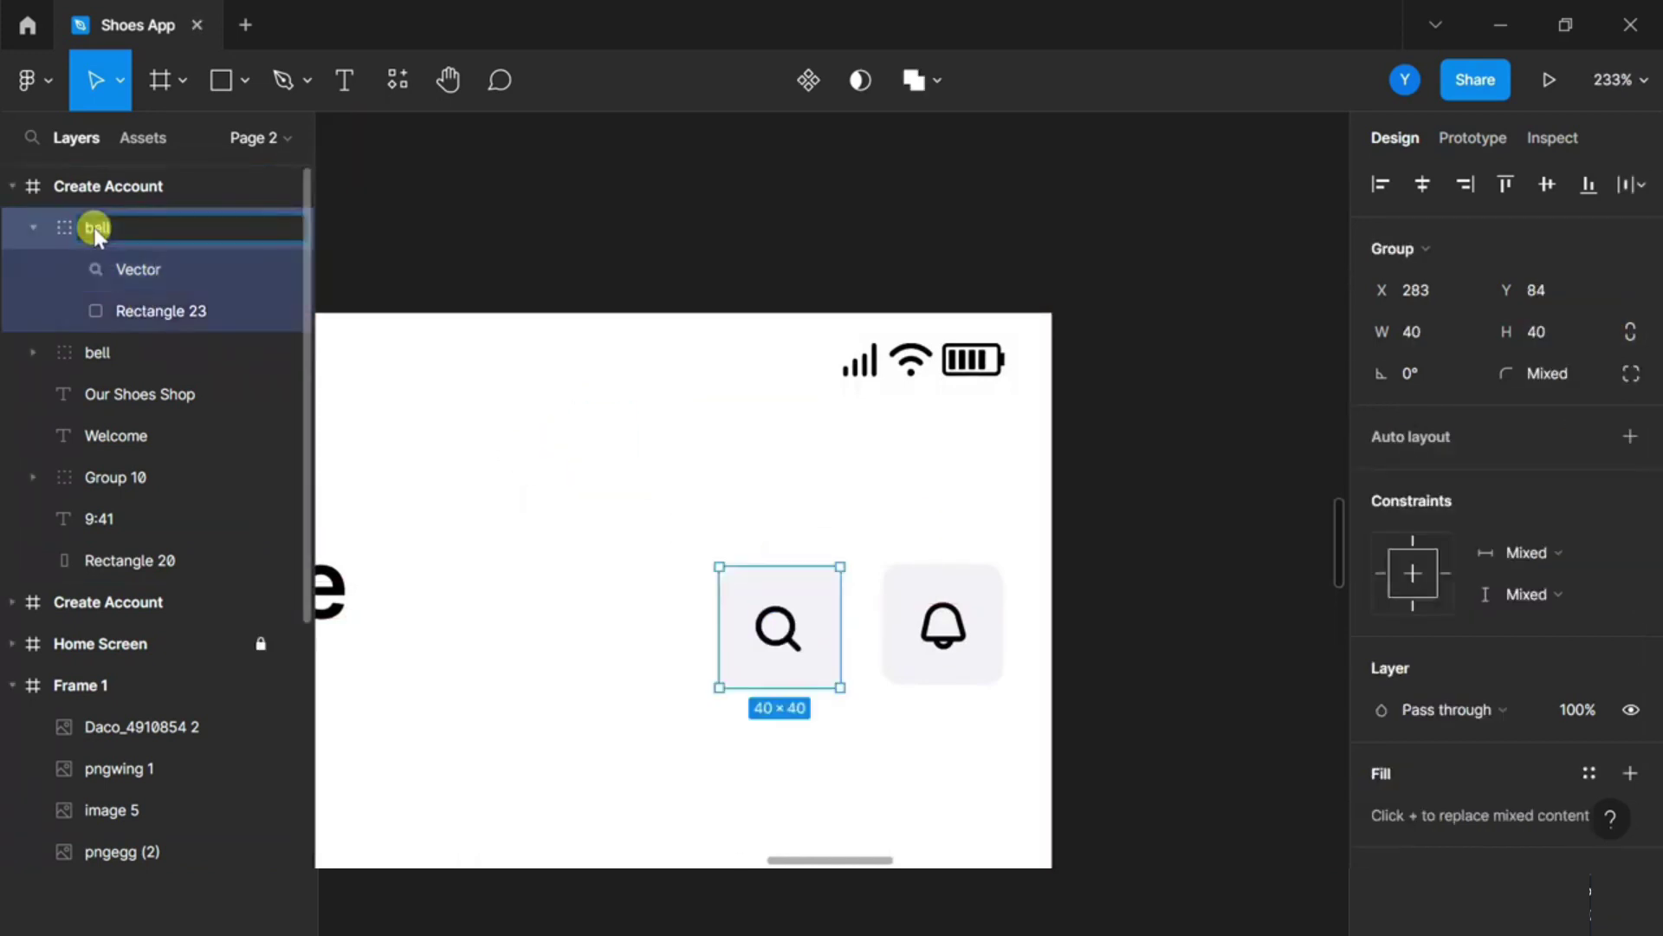
{"action": "type", "text": "Search"}
{"action": "left_click", "coordinate": [1170, 314]}
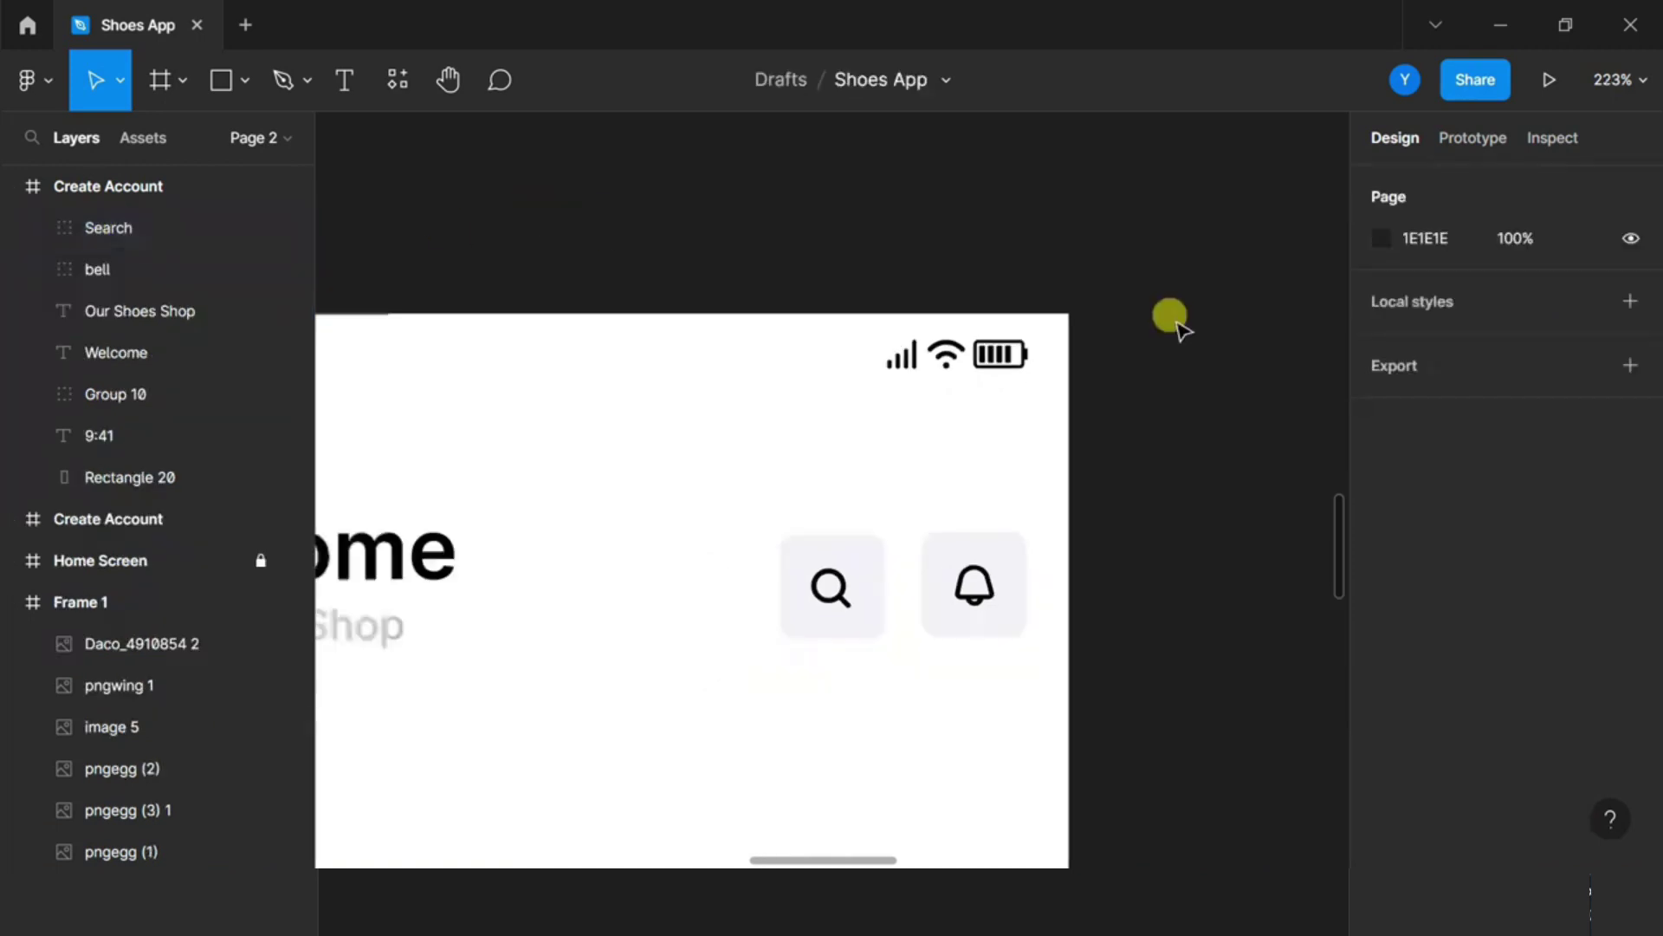
{"action": "scroll", "coordinate": [1058, 494], "scroll_direction": "down", "scroll_amount": 10}
{"action": "scroll", "coordinate": [1058, 485], "scroll_direction": "up", "scroll_amount": 1}
{"action": "left_click", "coordinate": [140, 234]}
{"action": "left_click", "coordinate": [156, 258], "text": "shift"}
{"action": "key", "text": "Escape"}
Step: Draw a wide banner rectangle under the header with height 165 and corner radius 10
{"action": "key", "text": "r"}
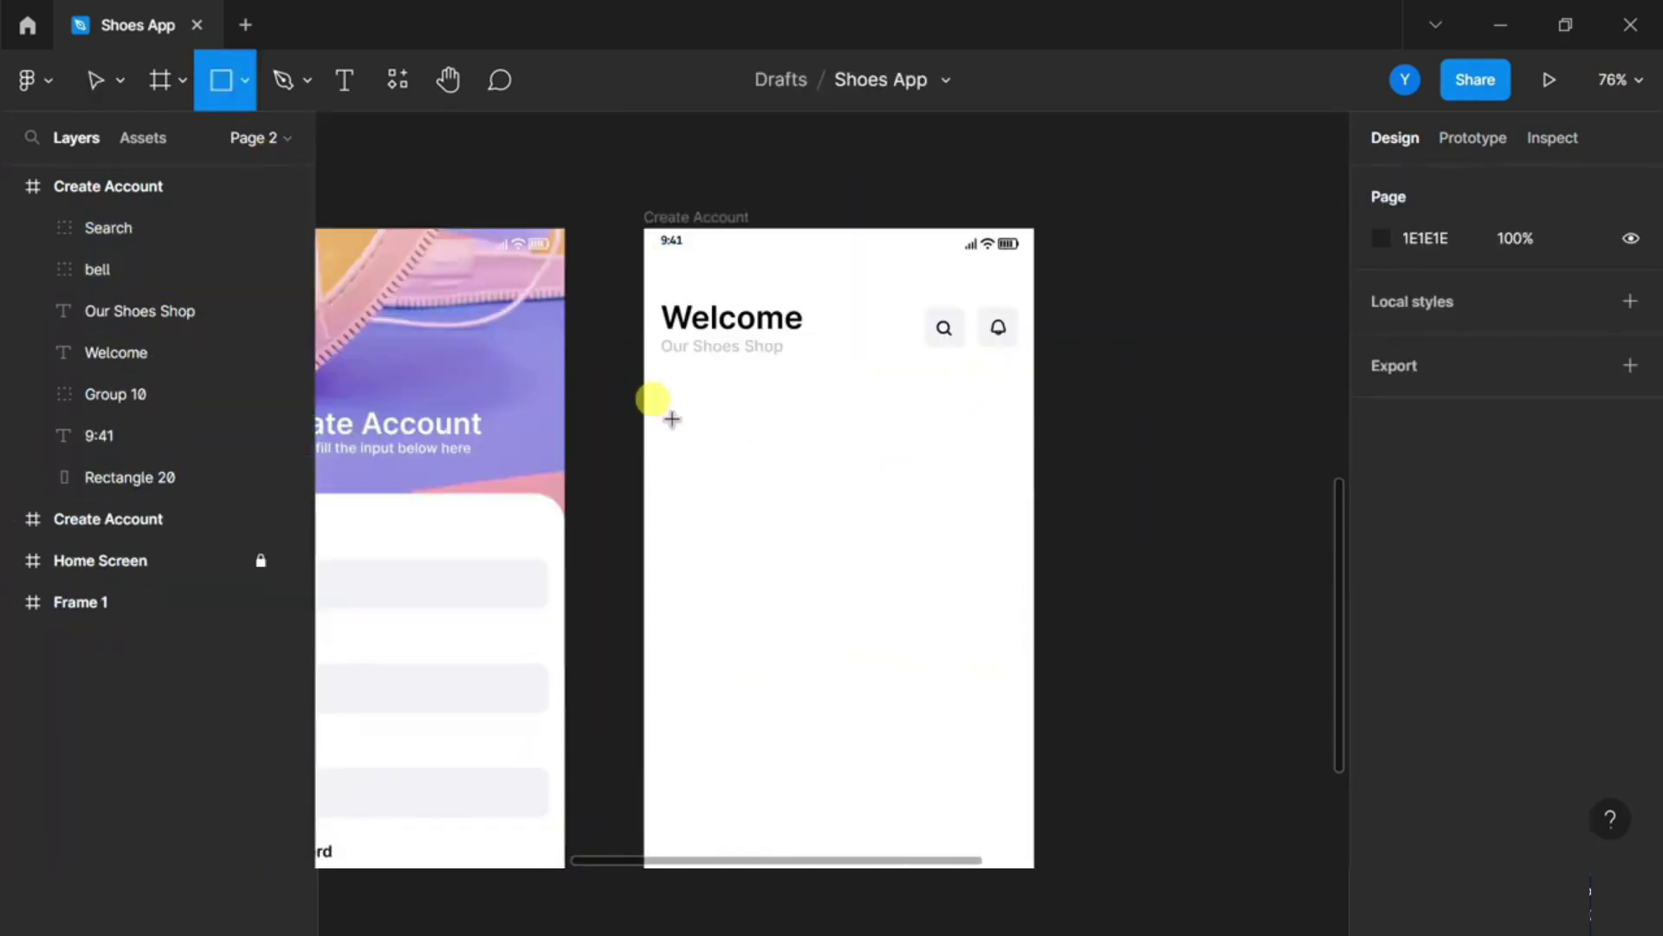
{"action": "left_click", "coordinate": [735, 447]}
{"action": "left_click_drag", "start_coordinate": [780, 501], "coordinate": [728, 469]}
{"action": "left_click_drag", "start_coordinate": [829, 466], "coordinate": [1011, 467]}
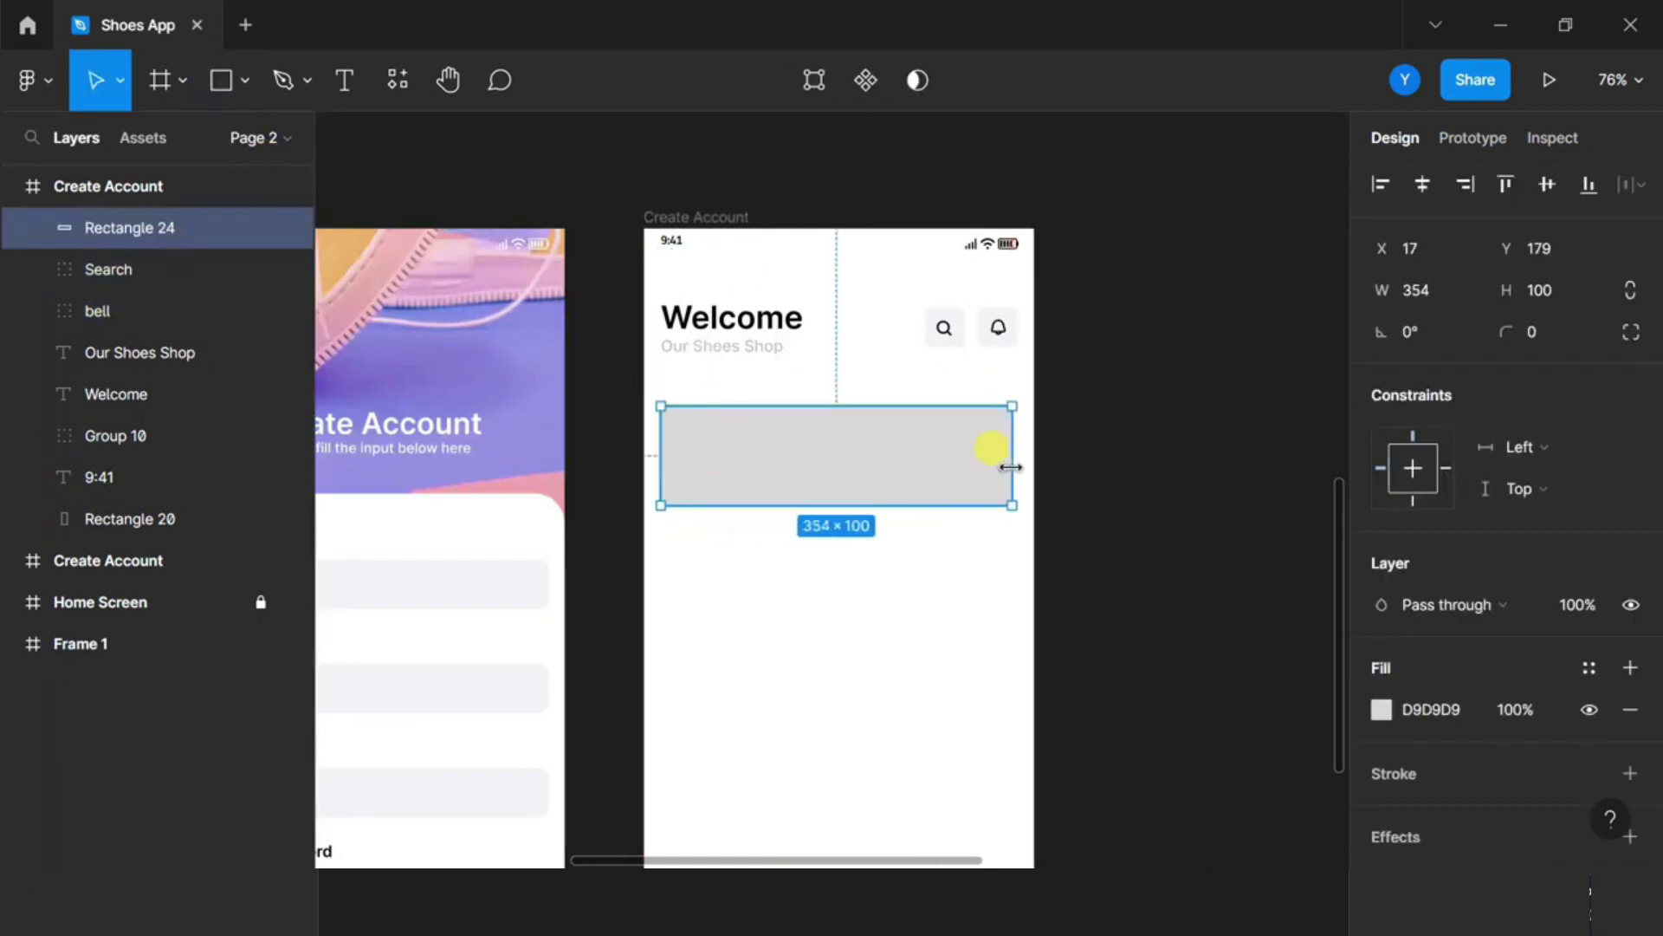
{"action": "left_click_drag", "start_coordinate": [884, 505], "coordinate": [883, 522]}
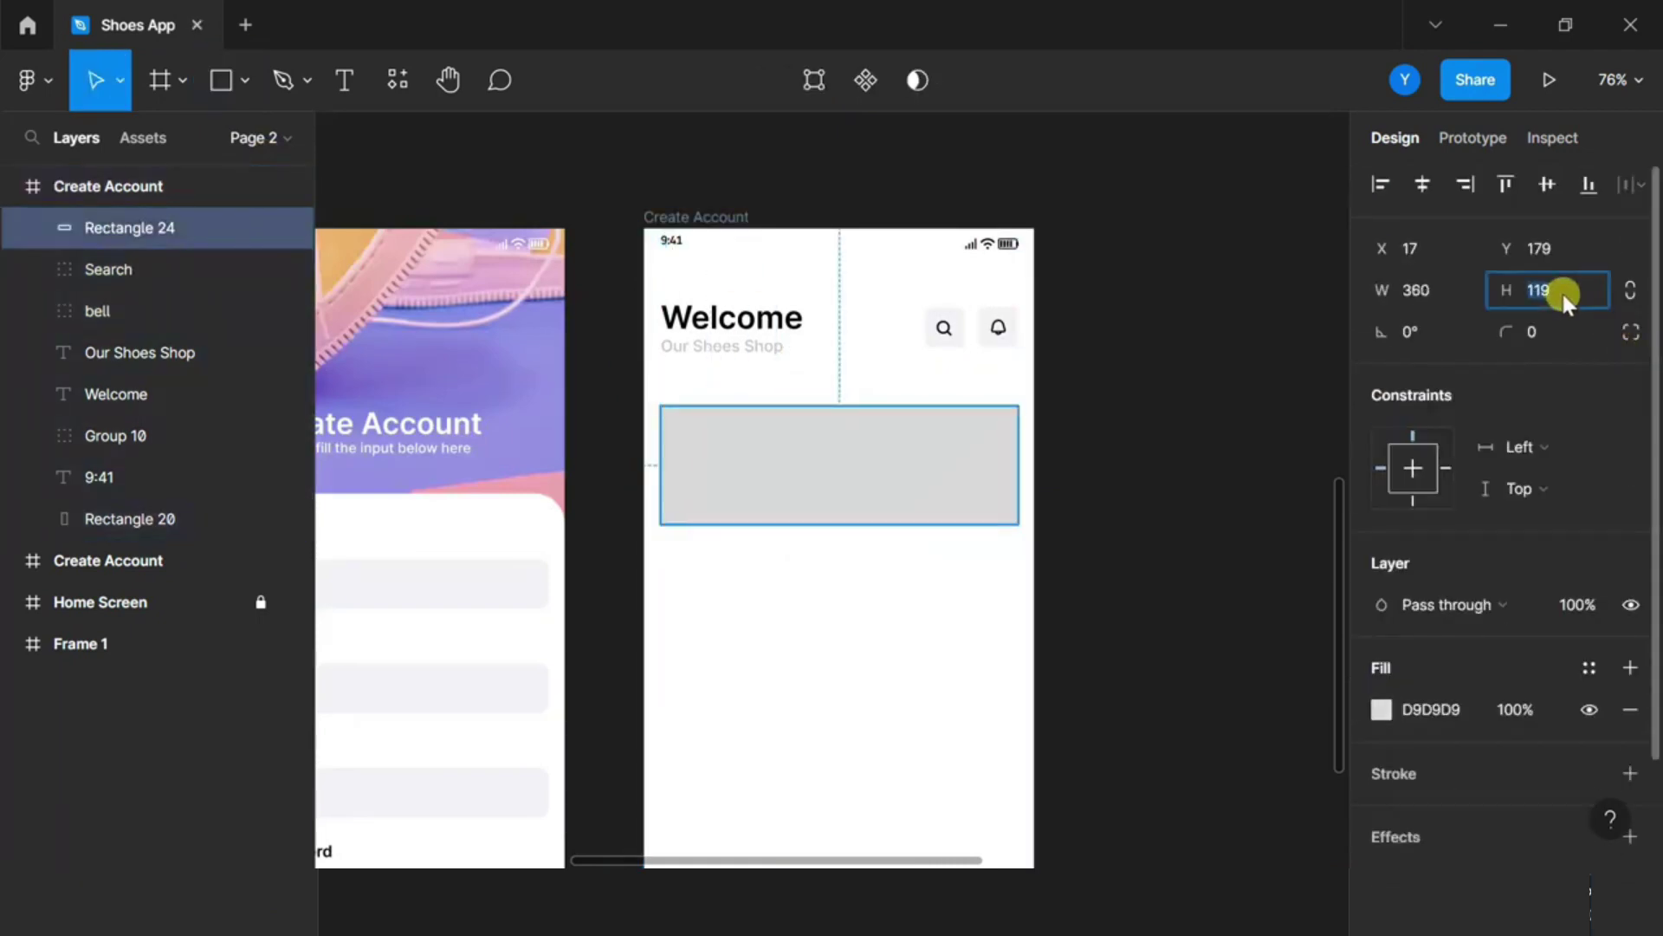
{"action": "type", "text": "65"}
{"action": "key", "text": "Return"}
{"action": "type", "text": "10"}
{"action": "key", "text": "Return"}
Step: Bring the shoe photo into the screen and mask it with the banner rectangle
{"action": "left_click", "coordinate": [1172, 340]}
{"action": "scroll", "coordinate": [1172, 339], "scroll_direction": "down", "scroll_amount": 2, "text": "ctrl"}
{"action": "scroll", "coordinate": [1172, 340], "scroll_direction": "down", "scroll_amount": 3, "text": "ctrl"}
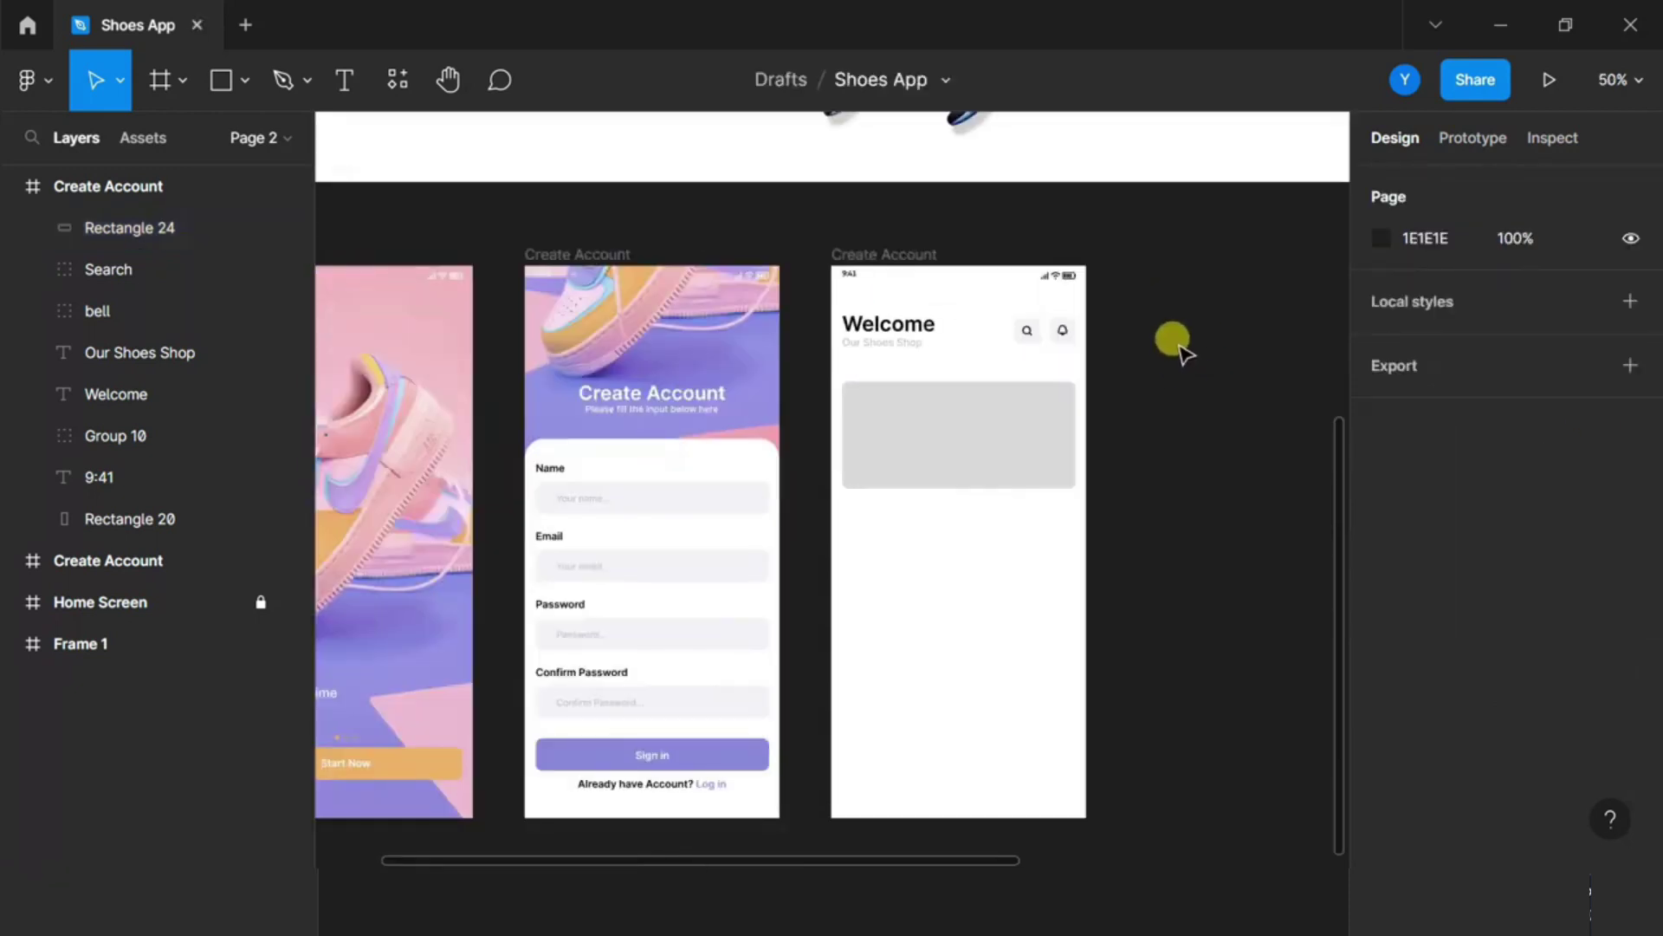
{"action": "scroll", "coordinate": [1172, 340], "scroll_direction": "down", "scroll_amount": 3, "text": "ctrl"}
{"action": "scroll", "coordinate": [926, 335], "scroll_direction": "up", "scroll_amount": 3, "text": "ctrl"}
{"action": "left_click", "coordinate": [983, 382]}
{"action": "scroll", "coordinate": [1158, 252], "scroll_direction": "up", "scroll_amount": 3}
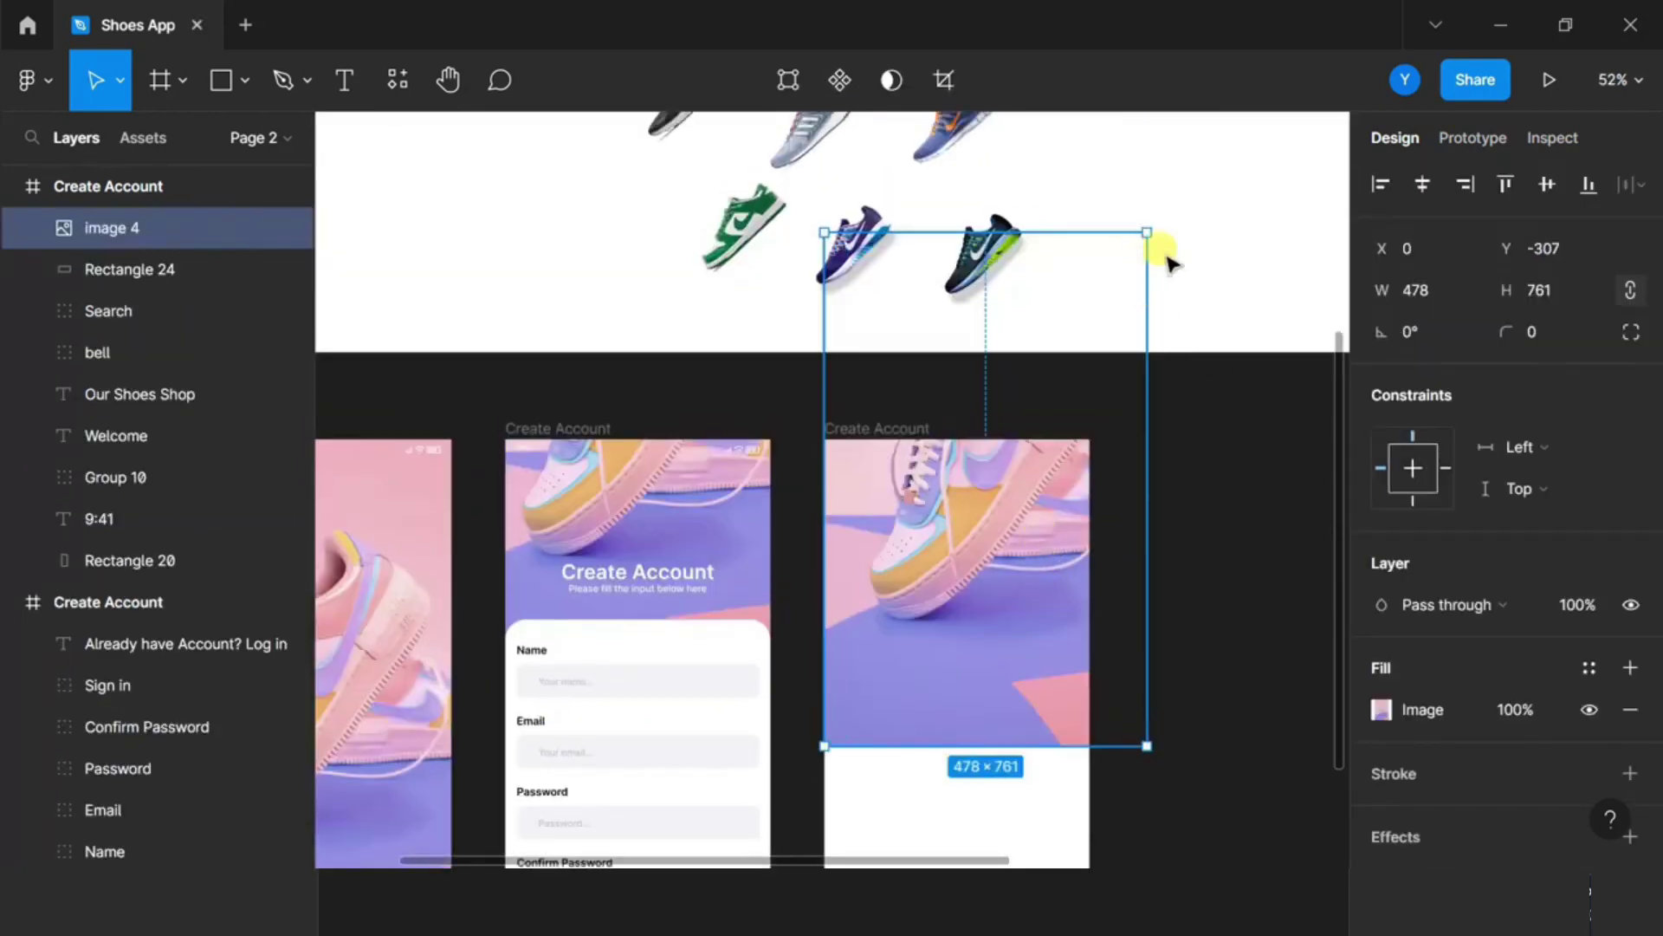
{"action": "key", "text": "ctrl+z"}
{"action": "left_click", "coordinate": [127, 274]}
{"action": "left_click", "coordinate": [126, 232], "text": "shift"}
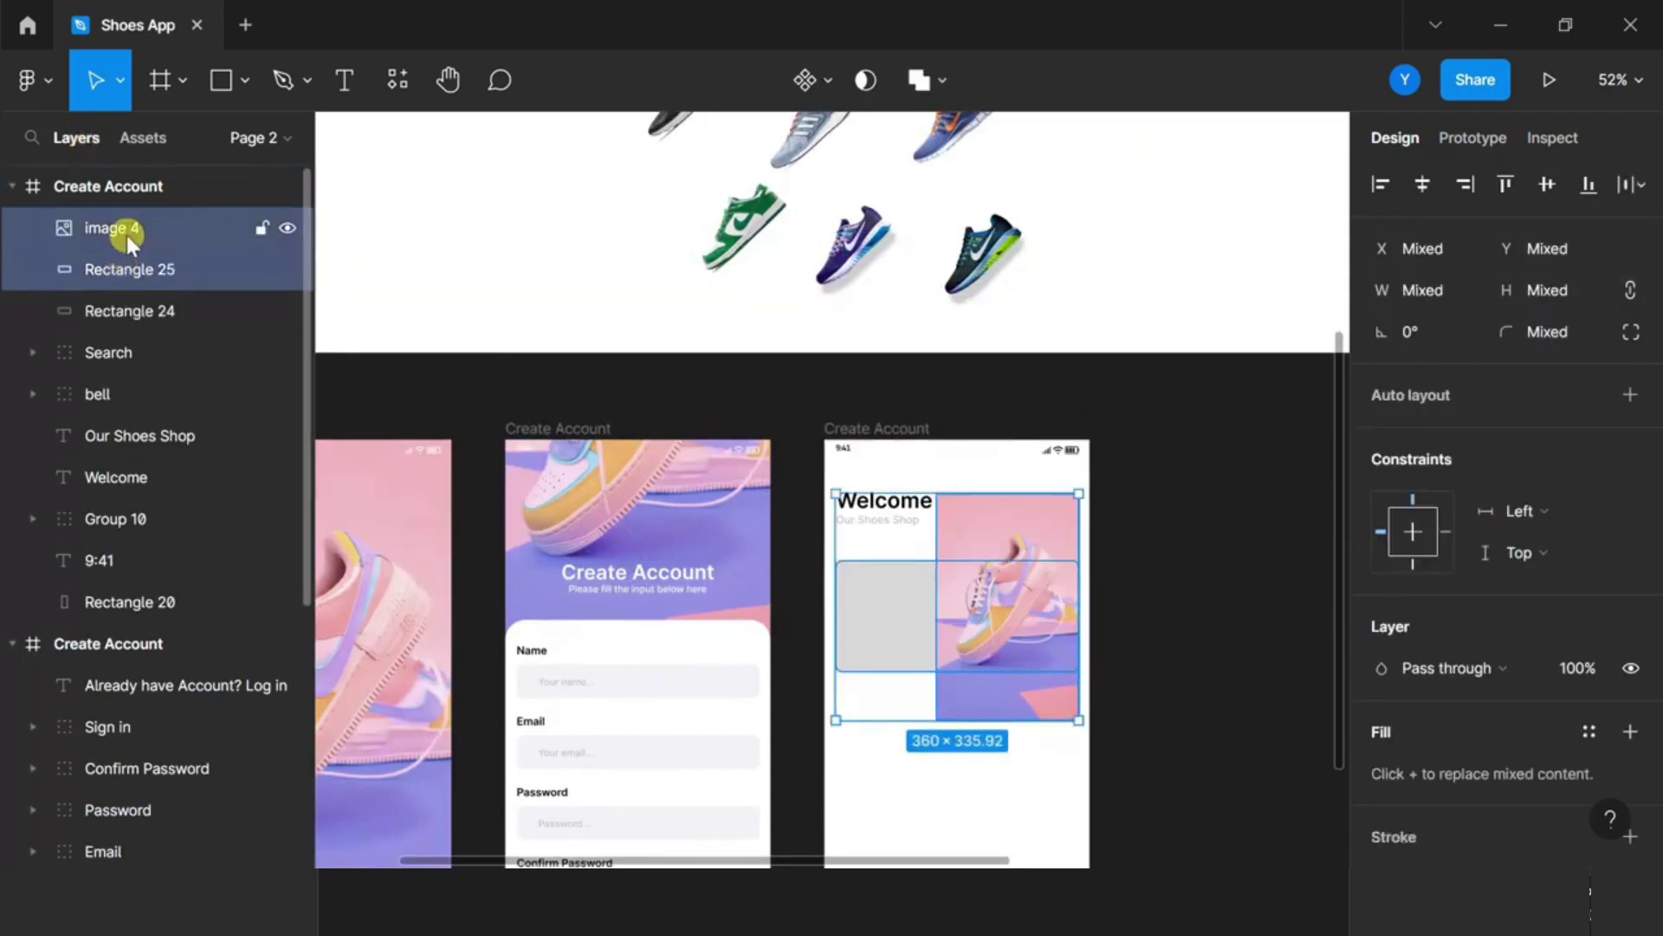
{"action": "key", "text": "ctrl+alt+k"}
Step: Resize the masked photo to width 182 and fit it to the banner's right side
{"action": "scroll", "coordinate": [1118, 724], "scroll_direction": "up", "scroll_amount": 1, "text": "ctrl"}
{"action": "scroll", "coordinate": [1118, 723], "scroll_direction": "up", "scroll_amount": 3, "text": "ctrl"}
{"action": "left_click", "coordinate": [1421, 290]}
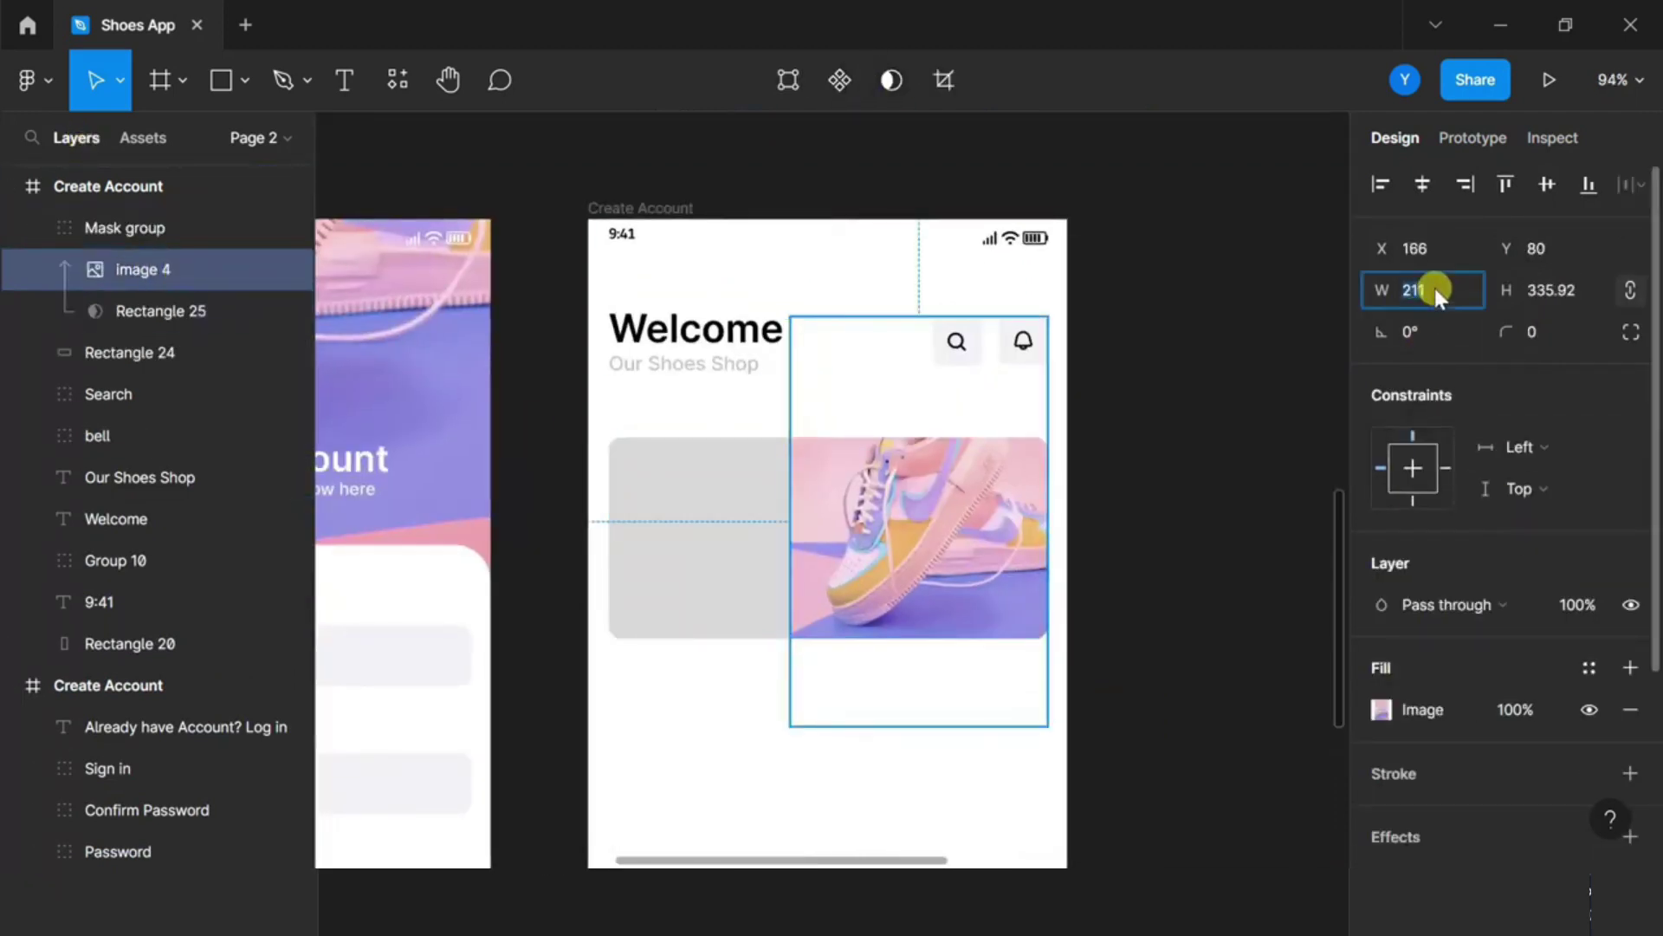
{"action": "type", "text": "182"}
{"action": "key", "text": "Return"}
{"action": "left_click_drag", "start_coordinate": [919, 518], "coordinate": [956, 571]}
{"action": "mouse_move", "coordinate": [1444, 289]}
{"action": "left_mouse_down"}
{"action": "mouse_move", "coordinate": [925, 529]}
{"action": "mouse_move", "coordinate": [947, 546]}
{"action": "left_mouse_up"}
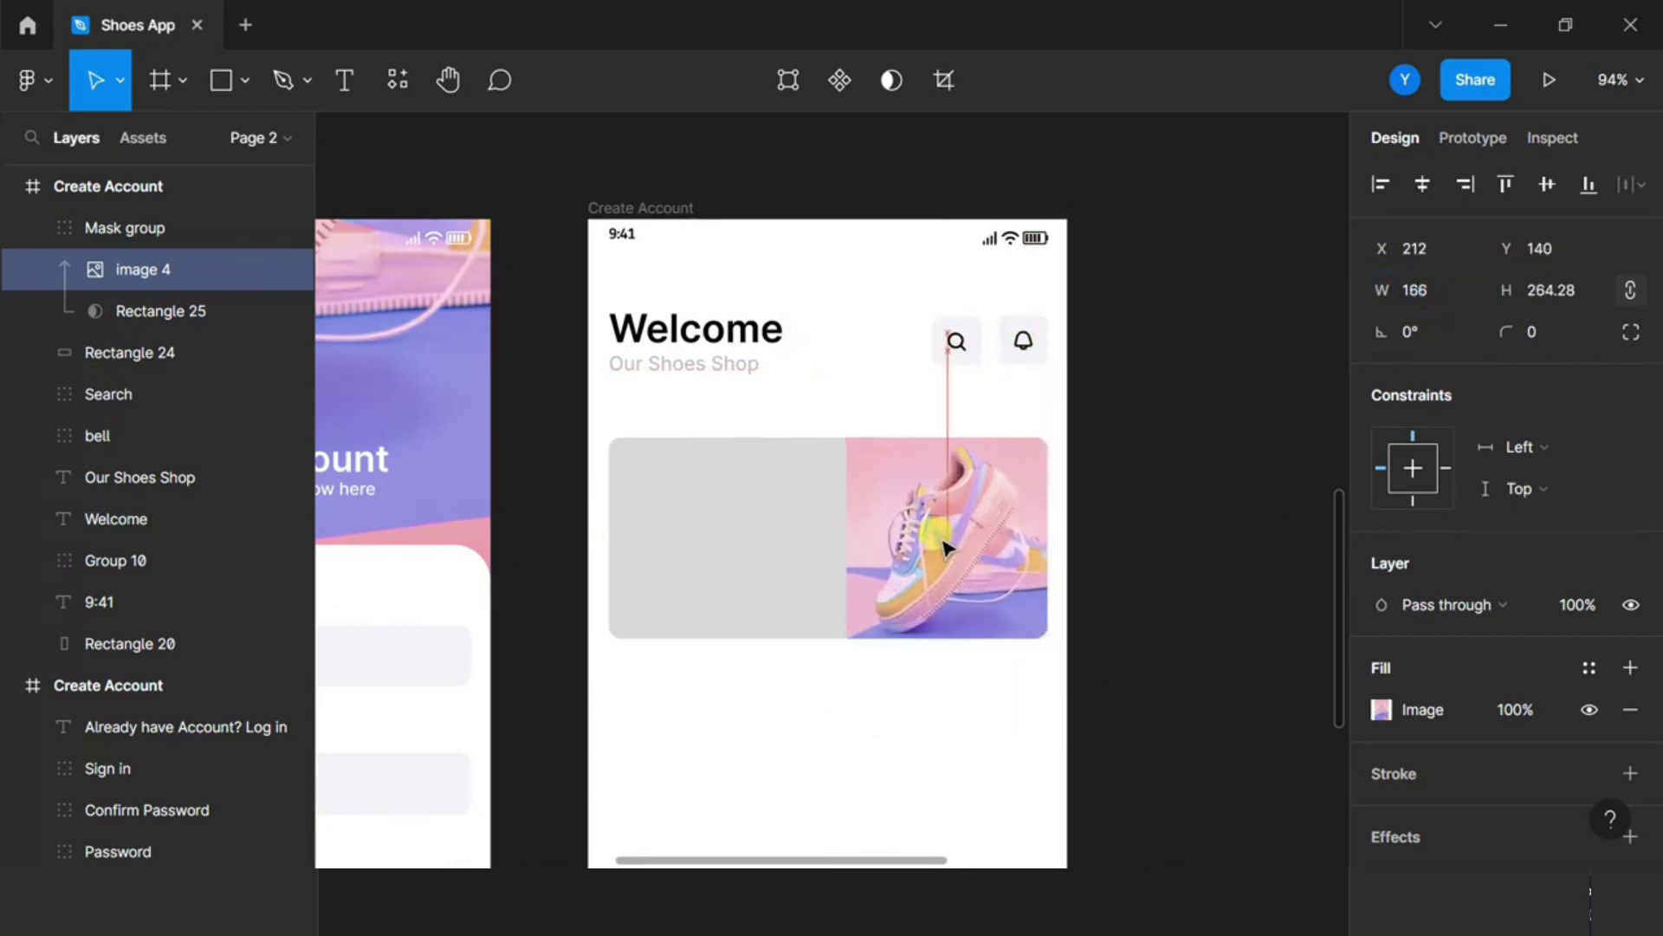
{"action": "left_click", "coordinate": [113, 352]}
Step: Switch the banner fill to a linear gradient with both stops sampled pink from the shoe photo
{"action": "left_click", "coordinate": [1381, 709]}
{"action": "left_click", "coordinate": [1100, 193]}
{"action": "left_click", "coordinate": [1118, 226]}
{"action": "left_click", "coordinate": [1078, 612]}
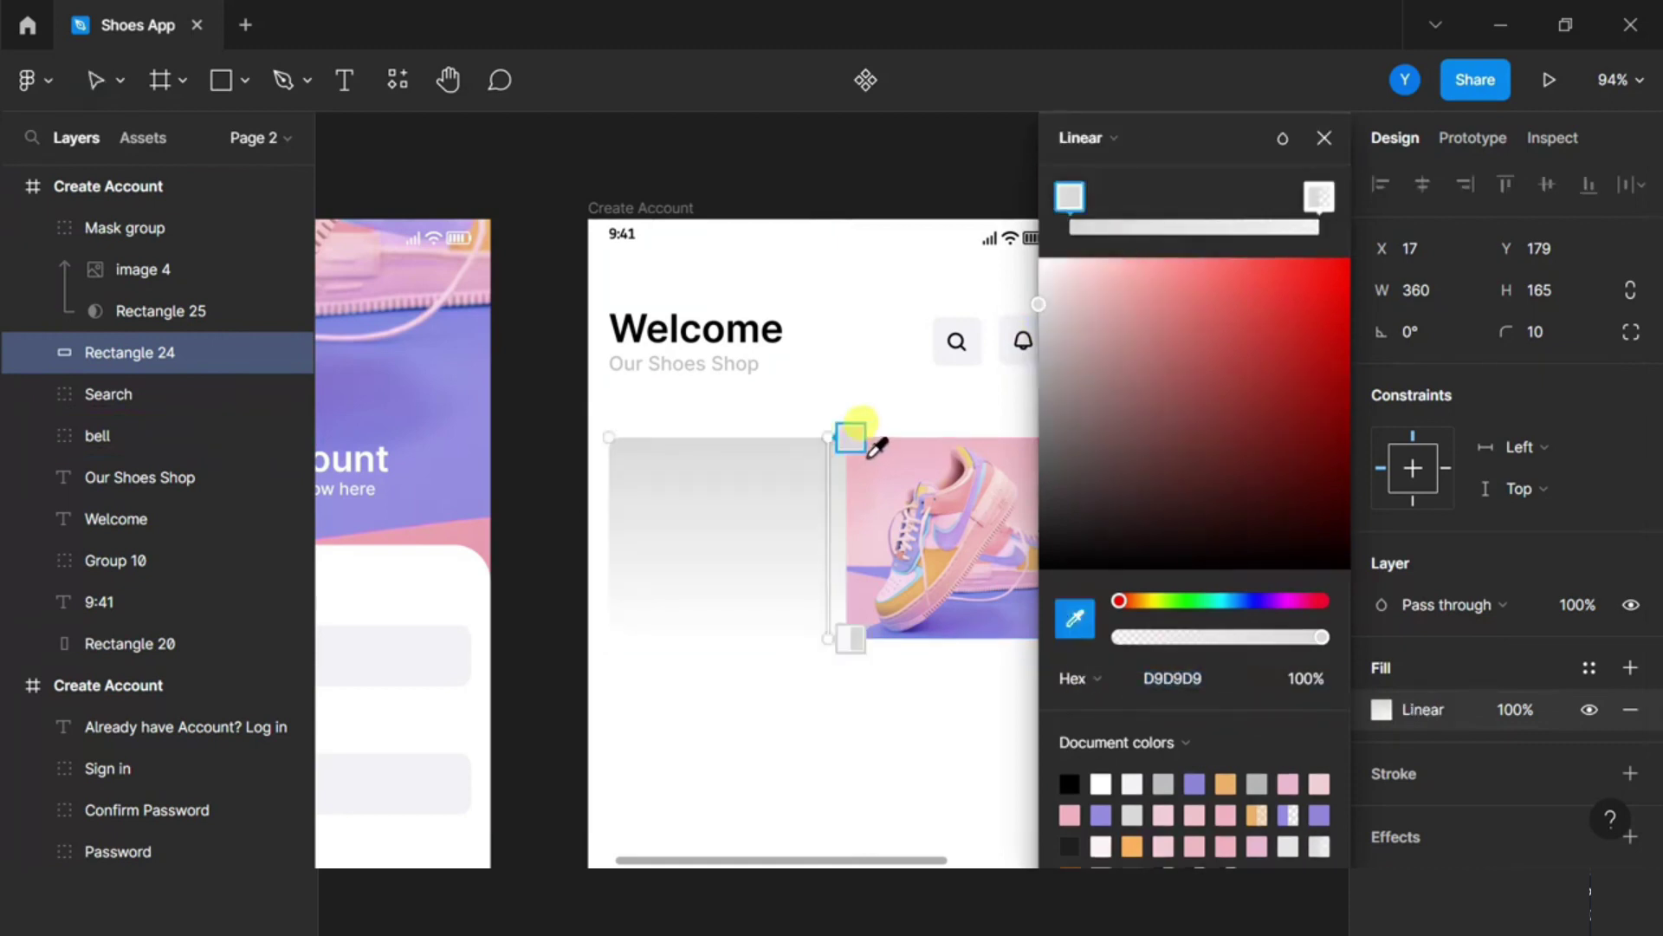
{"action": "left_click", "coordinate": [862, 438]}
{"action": "left_click", "coordinate": [1079, 620]}
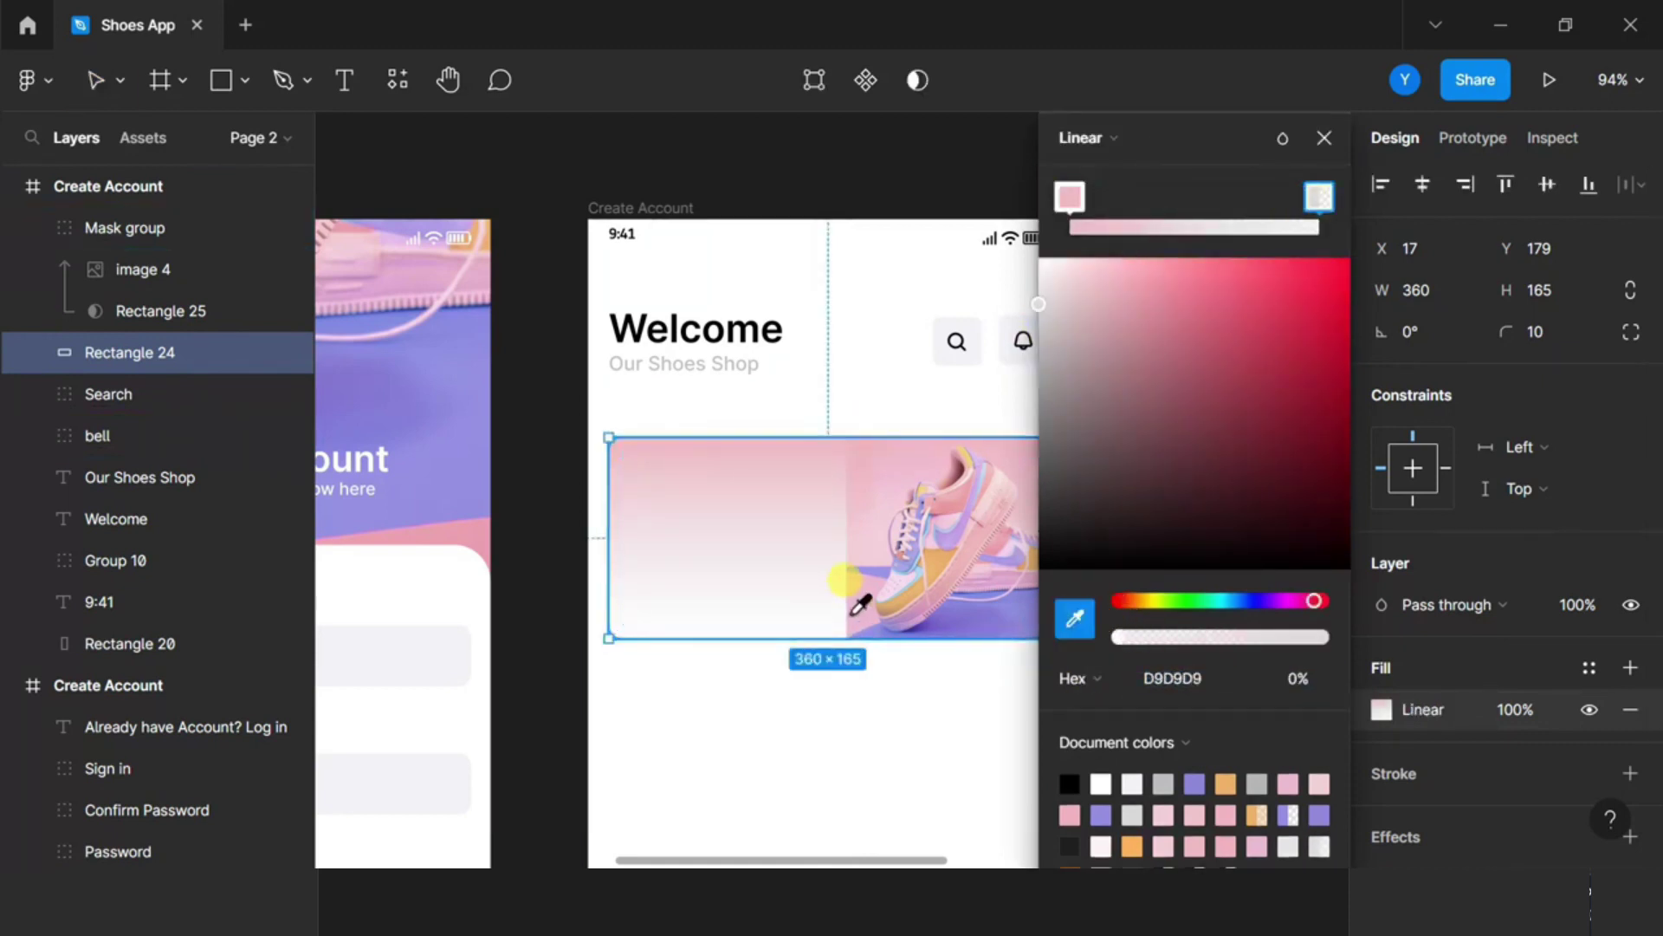
{"action": "left_click", "coordinate": [861, 594]}
Step: Add a lighter pink middle stop and shift the outer gradient stops inward
{"action": "left_click", "coordinate": [1226, 227]}
{"action": "left_click", "coordinate": [1079, 616]}
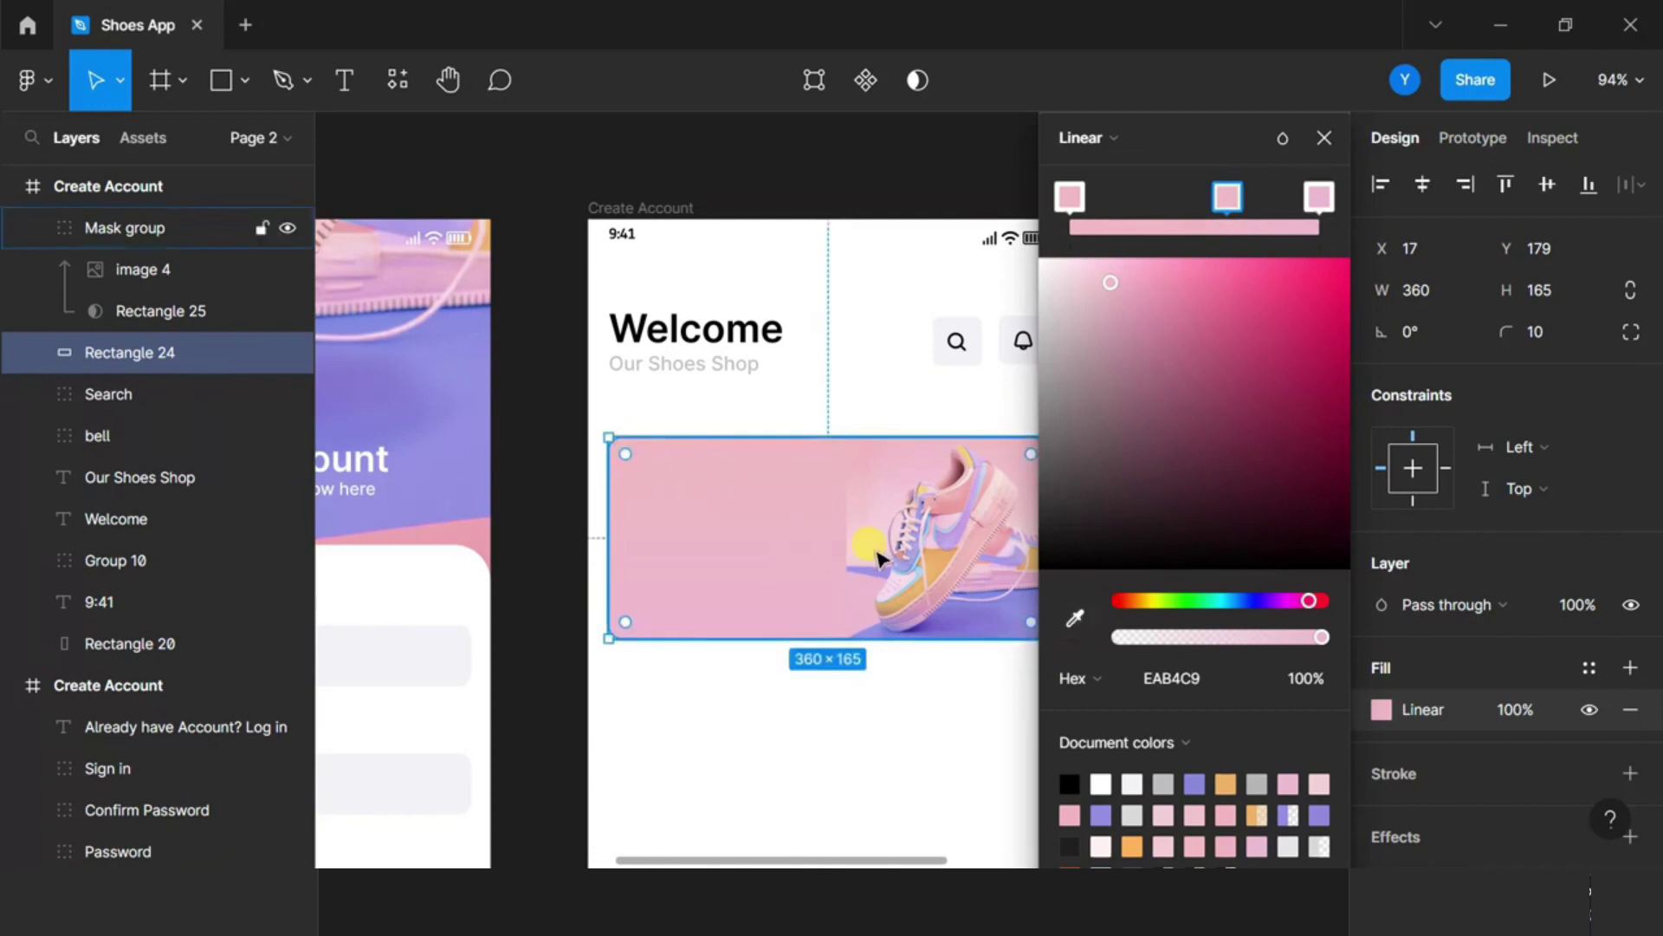
{"action": "scroll", "coordinate": [873, 563], "scroll_direction": "up", "scroll_amount": 5}
{"action": "left_click", "coordinate": [806, 550]}
{"action": "left_click_drag", "start_coordinate": [1319, 196], "coordinate": [1196, 199]}
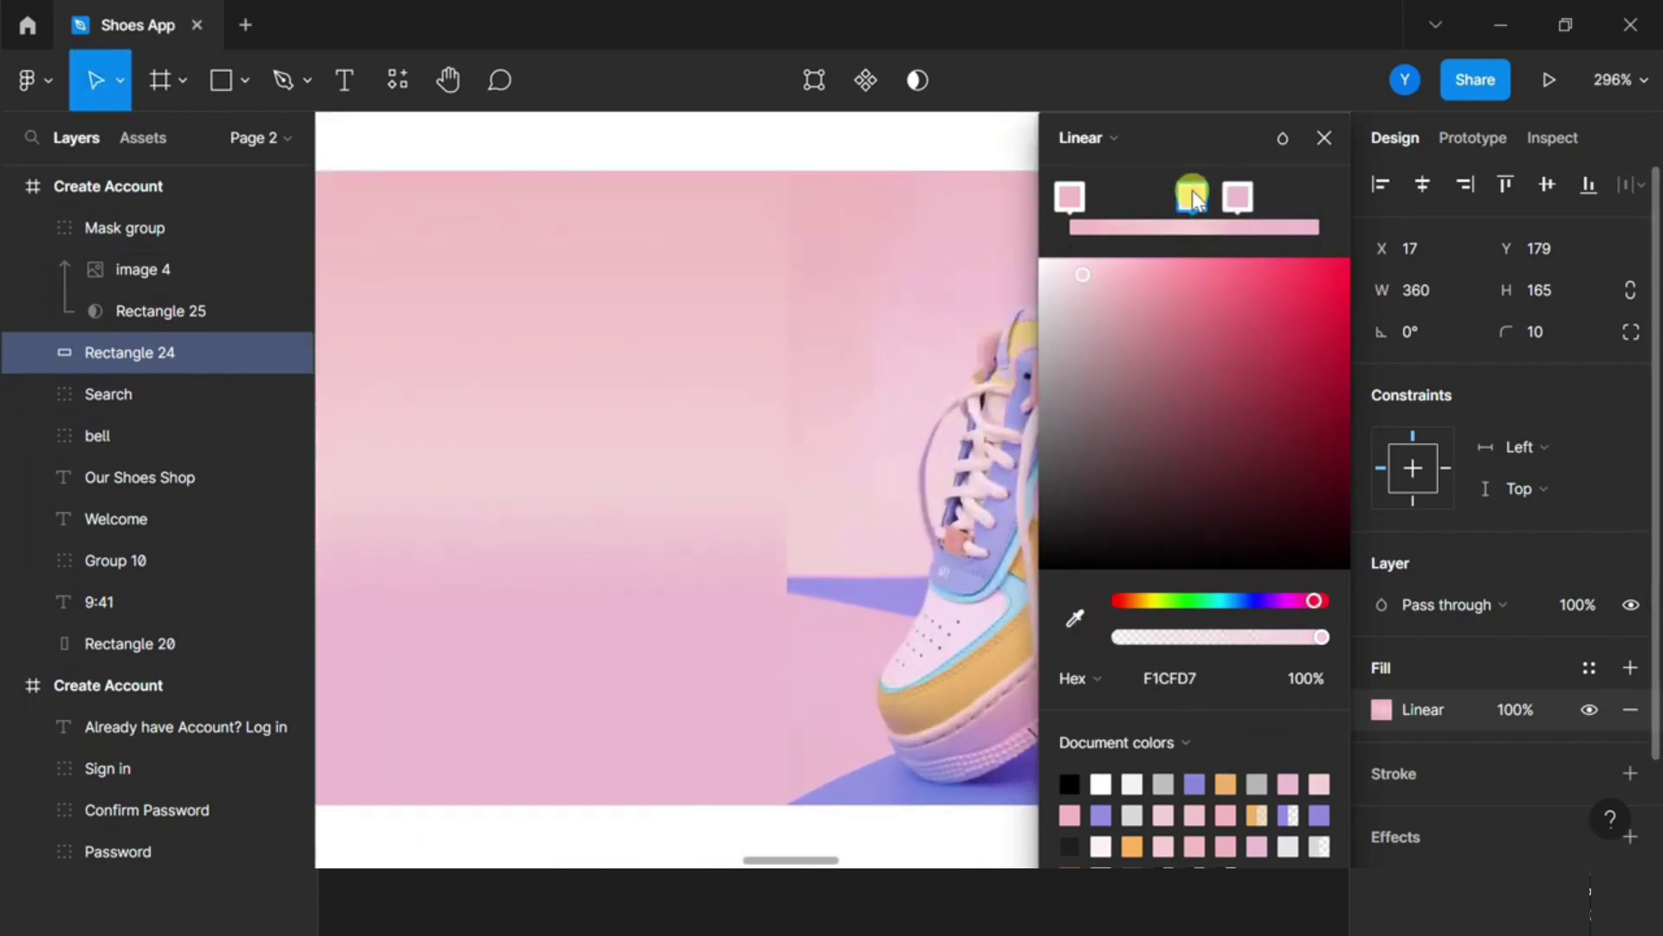
{"action": "left_click_drag", "start_coordinate": [1074, 198], "coordinate": [1161, 201]}
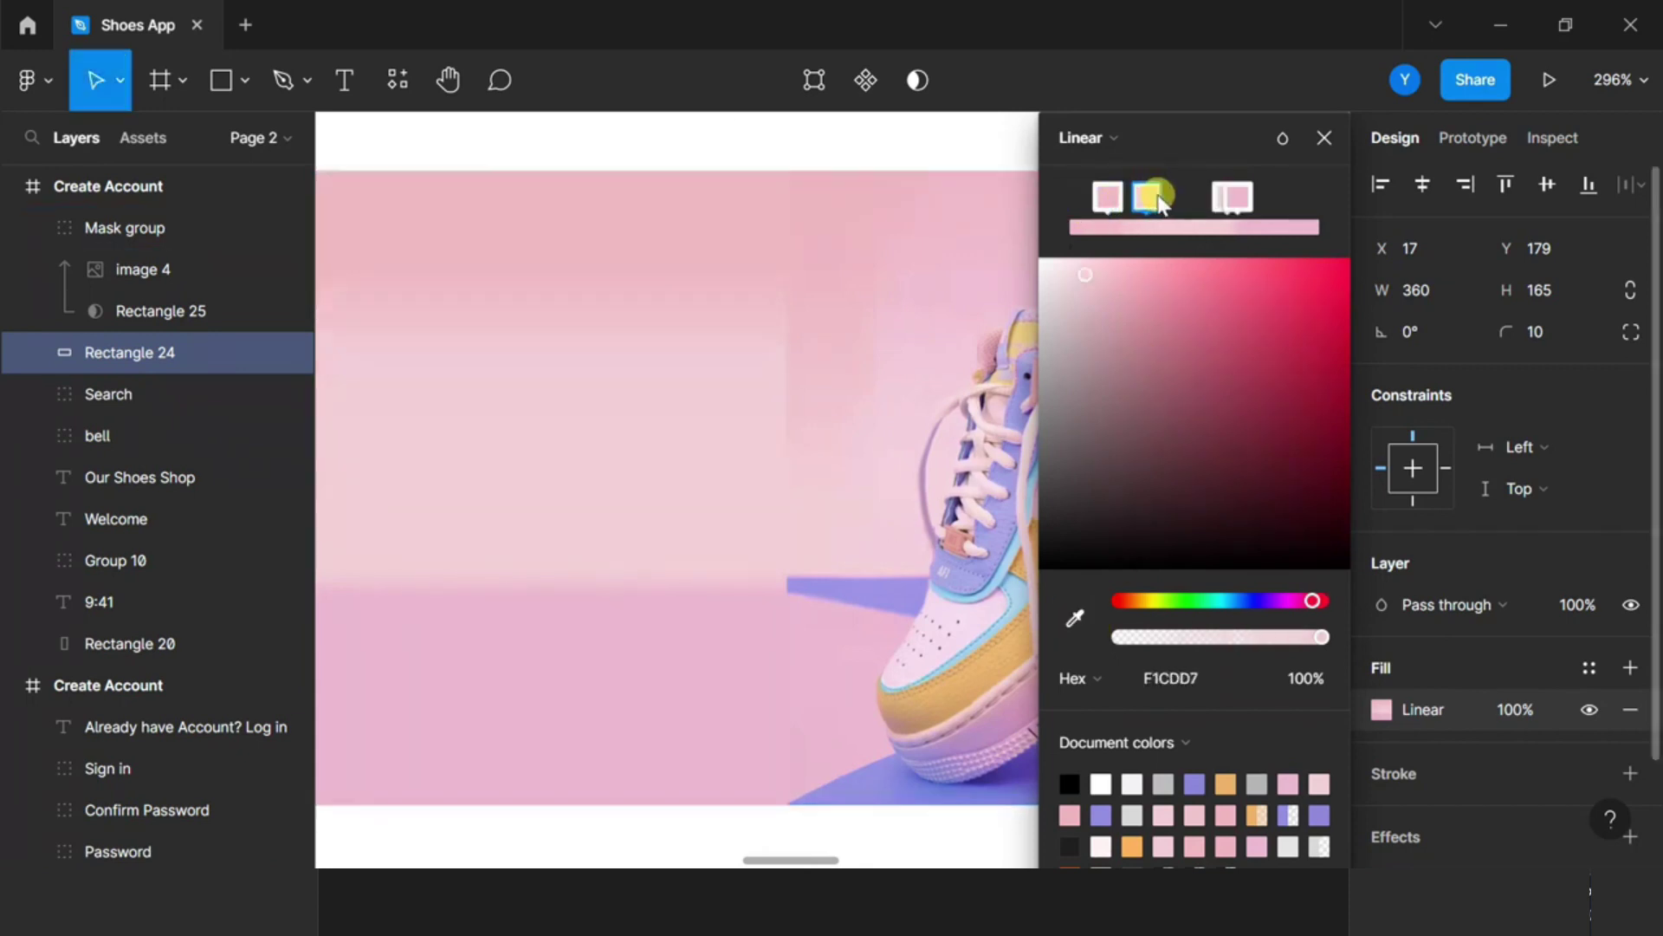
{"action": "scroll", "coordinate": [817, 371], "scroll_direction": "down", "scroll_amount": 5}
{"action": "key", "text": "Escape"}
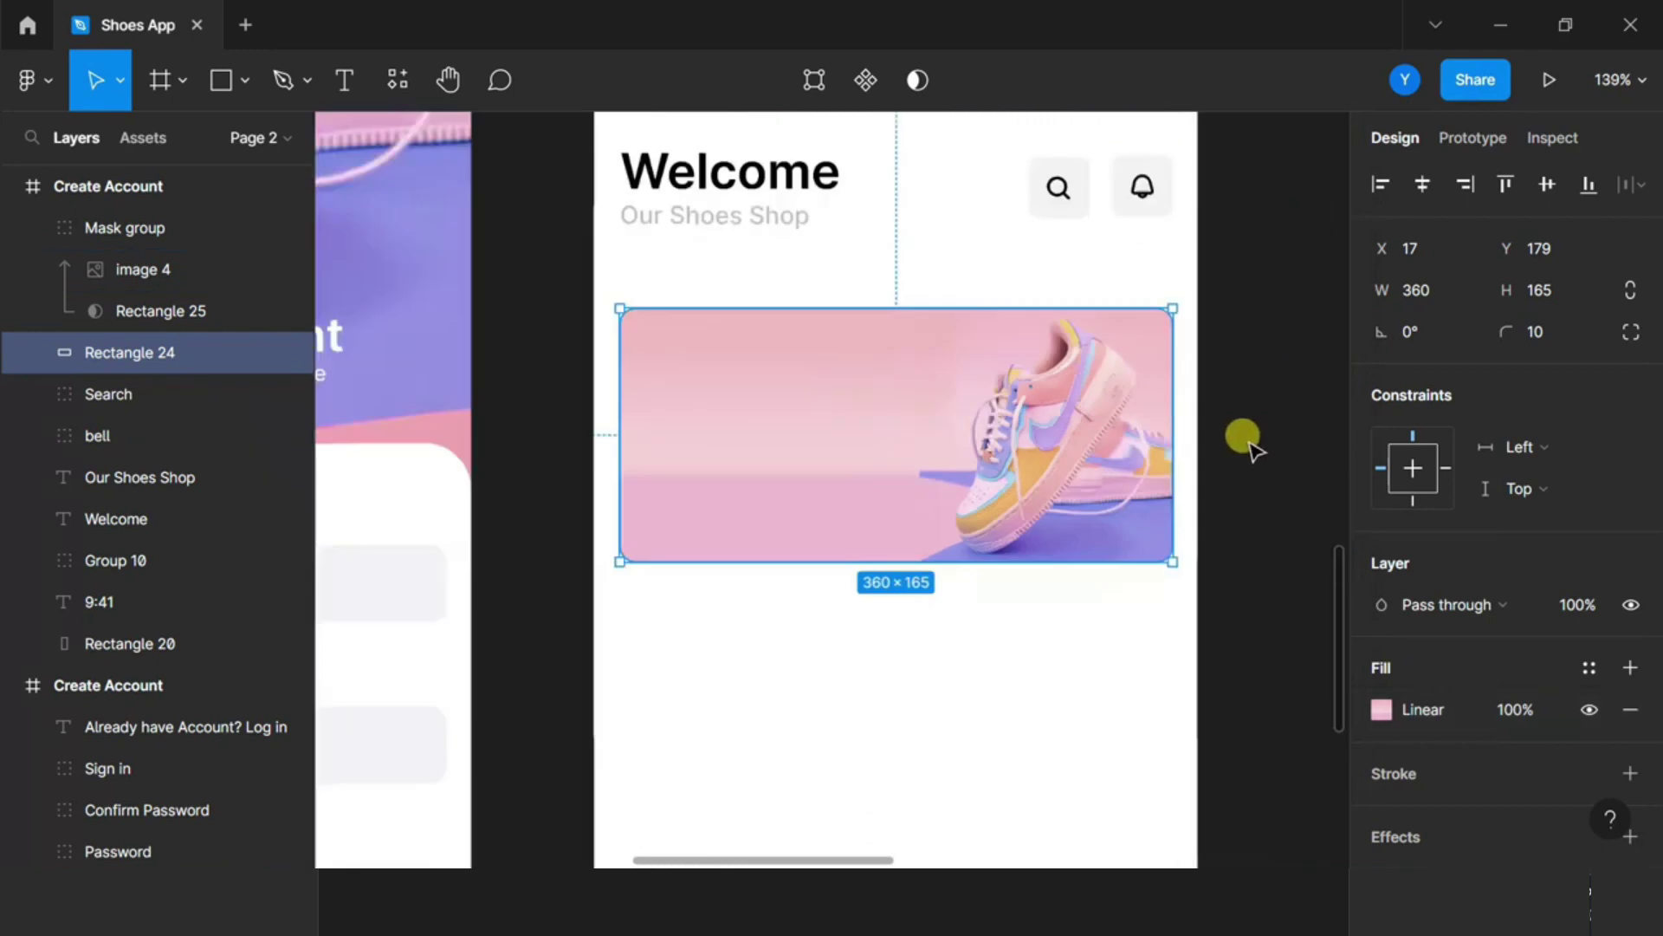
{"action": "scroll", "coordinate": [1130, 563], "scroll_direction": "down", "scroll_amount": 5}
{"action": "left_click", "coordinate": [1131, 563]}
{"action": "left_click", "coordinate": [222, 80]}
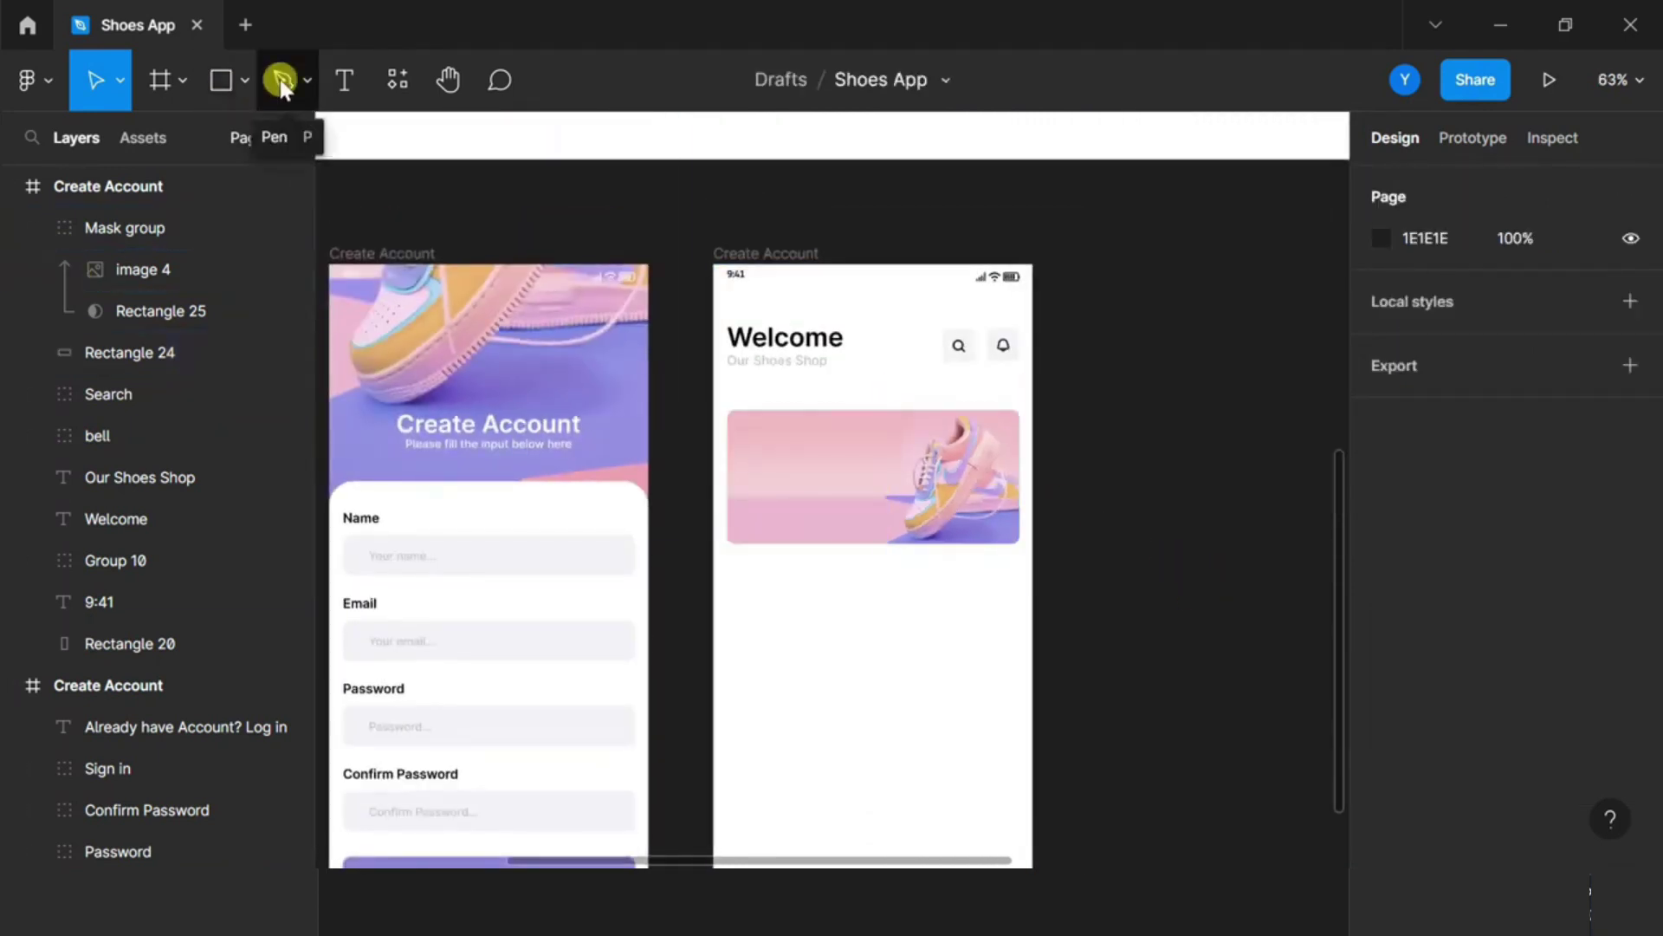
Step: Draw a triangle over the banner's top-left corner with corner radius 1
{"action": "left_click", "coordinate": [245, 81]}
{"action": "left_click", "coordinate": [286, 275]}
{"action": "scroll", "coordinate": [780, 433], "scroll_direction": "up", "scroll_amount": 4}
{"action": "scroll", "coordinate": [642, 377], "scroll_direction": "up", "scroll_amount": 2}
{"action": "mouse_move", "coordinate": [608, 343]}
{"action": "left_mouse_down"}
{"action": "mouse_move", "coordinate": [735, 509]}
{"action": "mouse_move", "coordinate": [902, 594]}
{"action": "left_mouse_up"}
{"action": "left_click_drag", "start_coordinate": [753, 520], "coordinate": [668, 453]}
{"action": "left_click", "coordinate": [1551, 331]}
{"action": "type", "text": "1"}
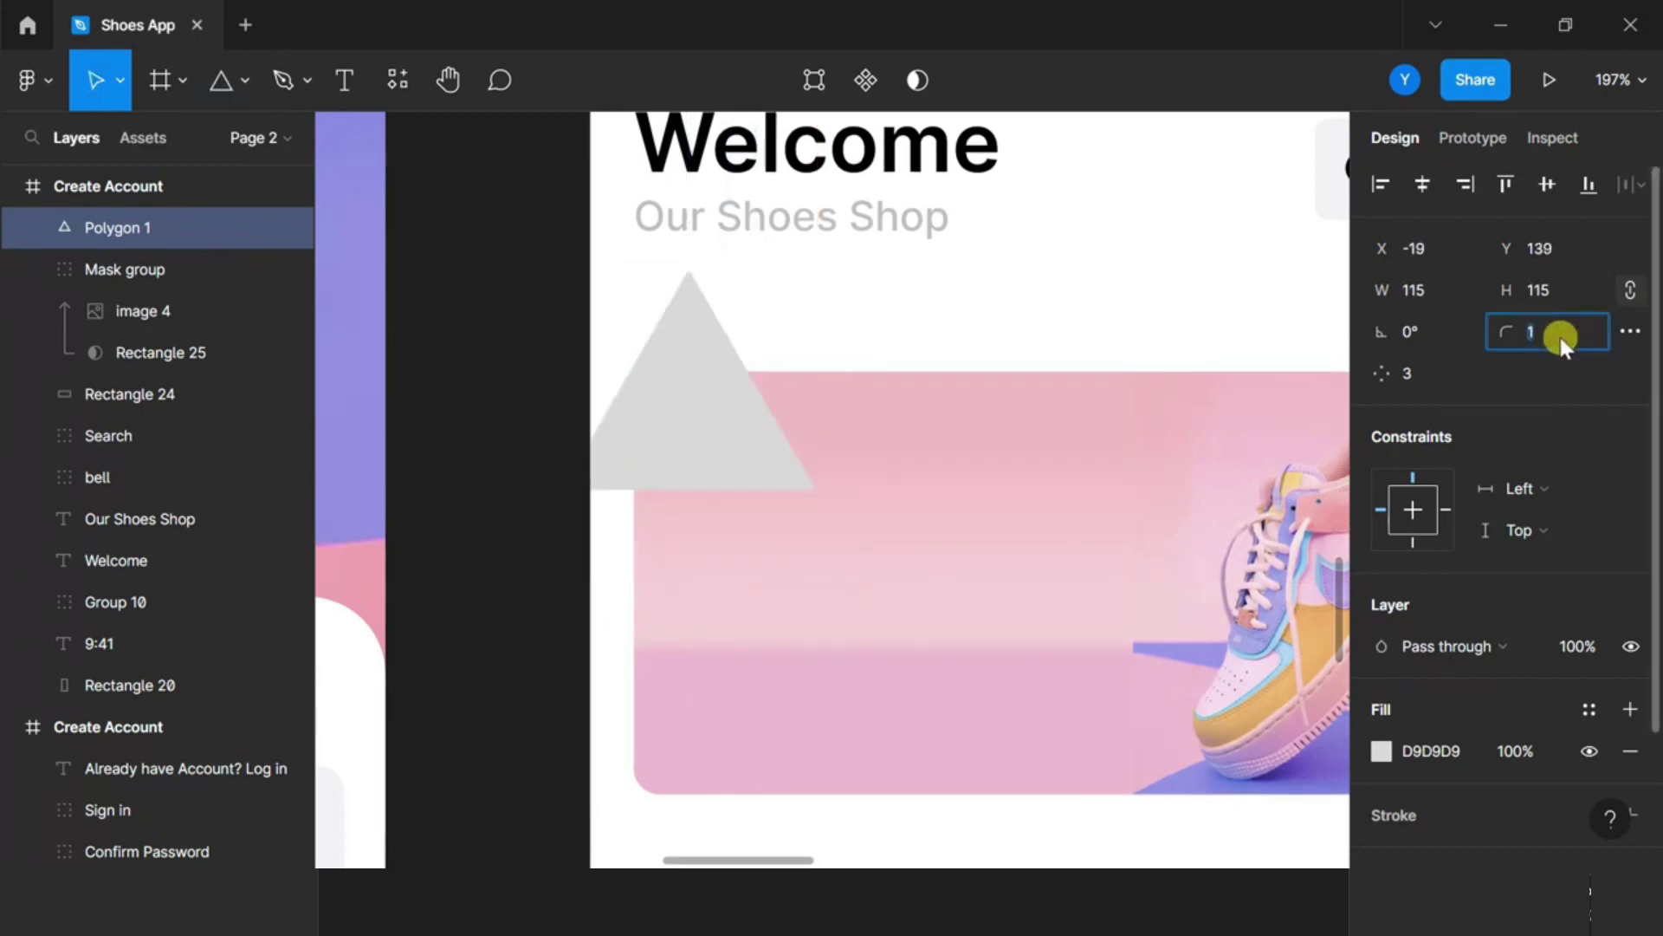
Step: Move the triangle into the banner's Mask group and rotate it to -8°
{"action": "left_click", "coordinate": [152, 299]}
{"action": "left_click_drag", "start_coordinate": [107, 227], "coordinate": [121, 293]}
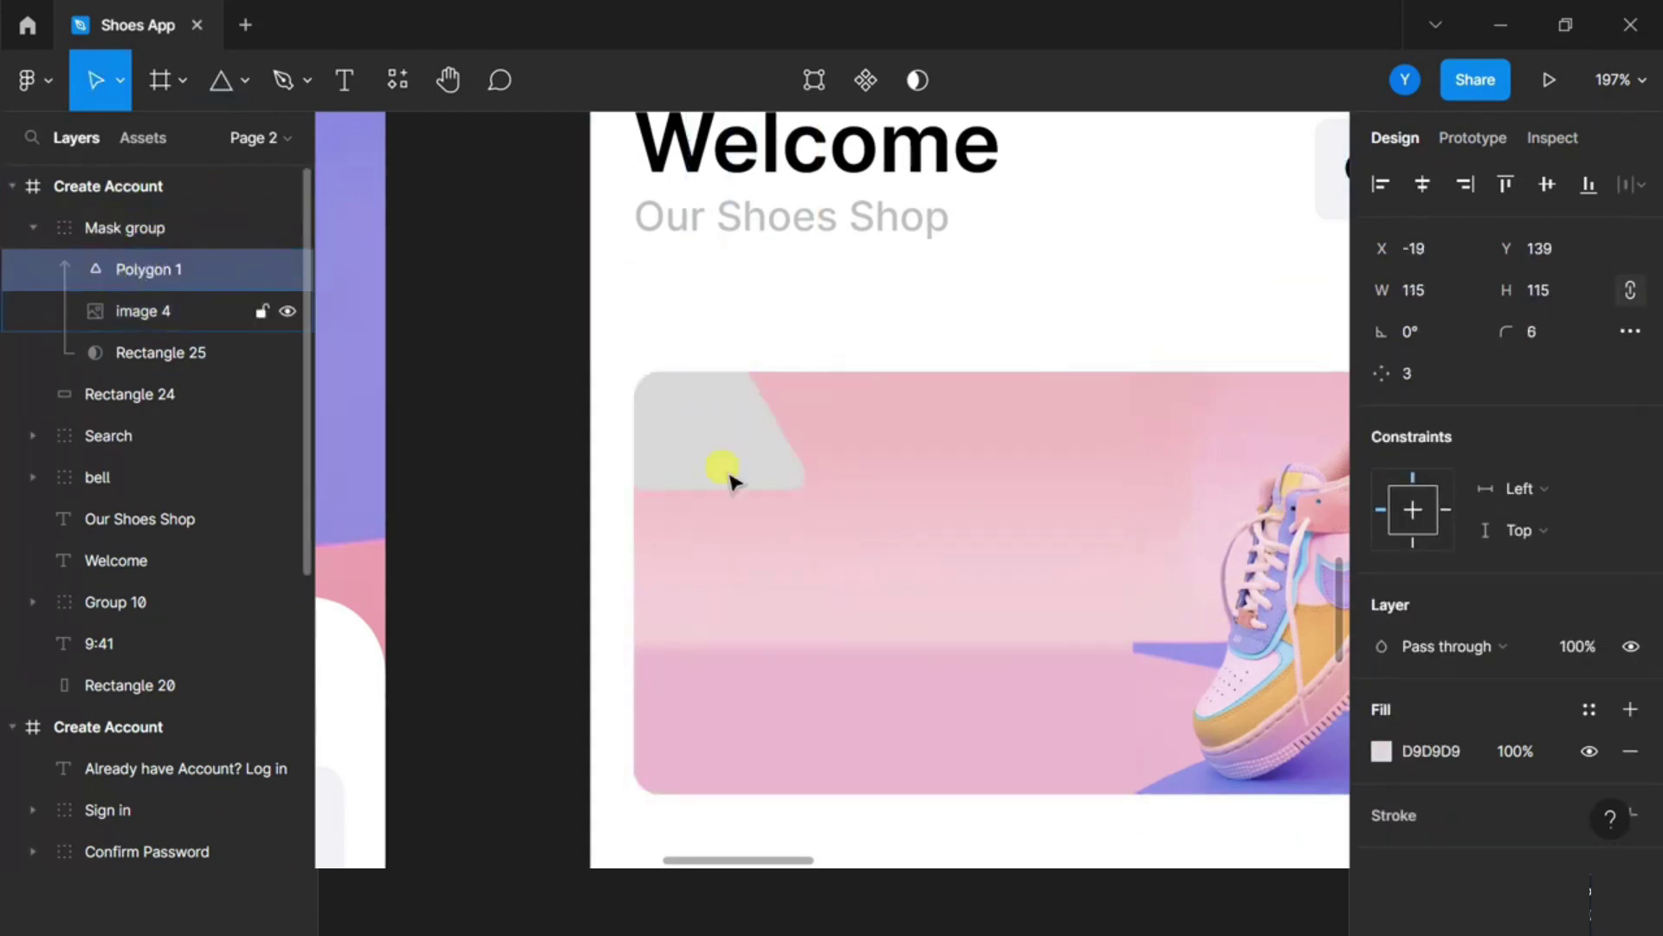
{"action": "left_click", "coordinate": [777, 308]}
{"action": "key", "text": "ctrl+z"}
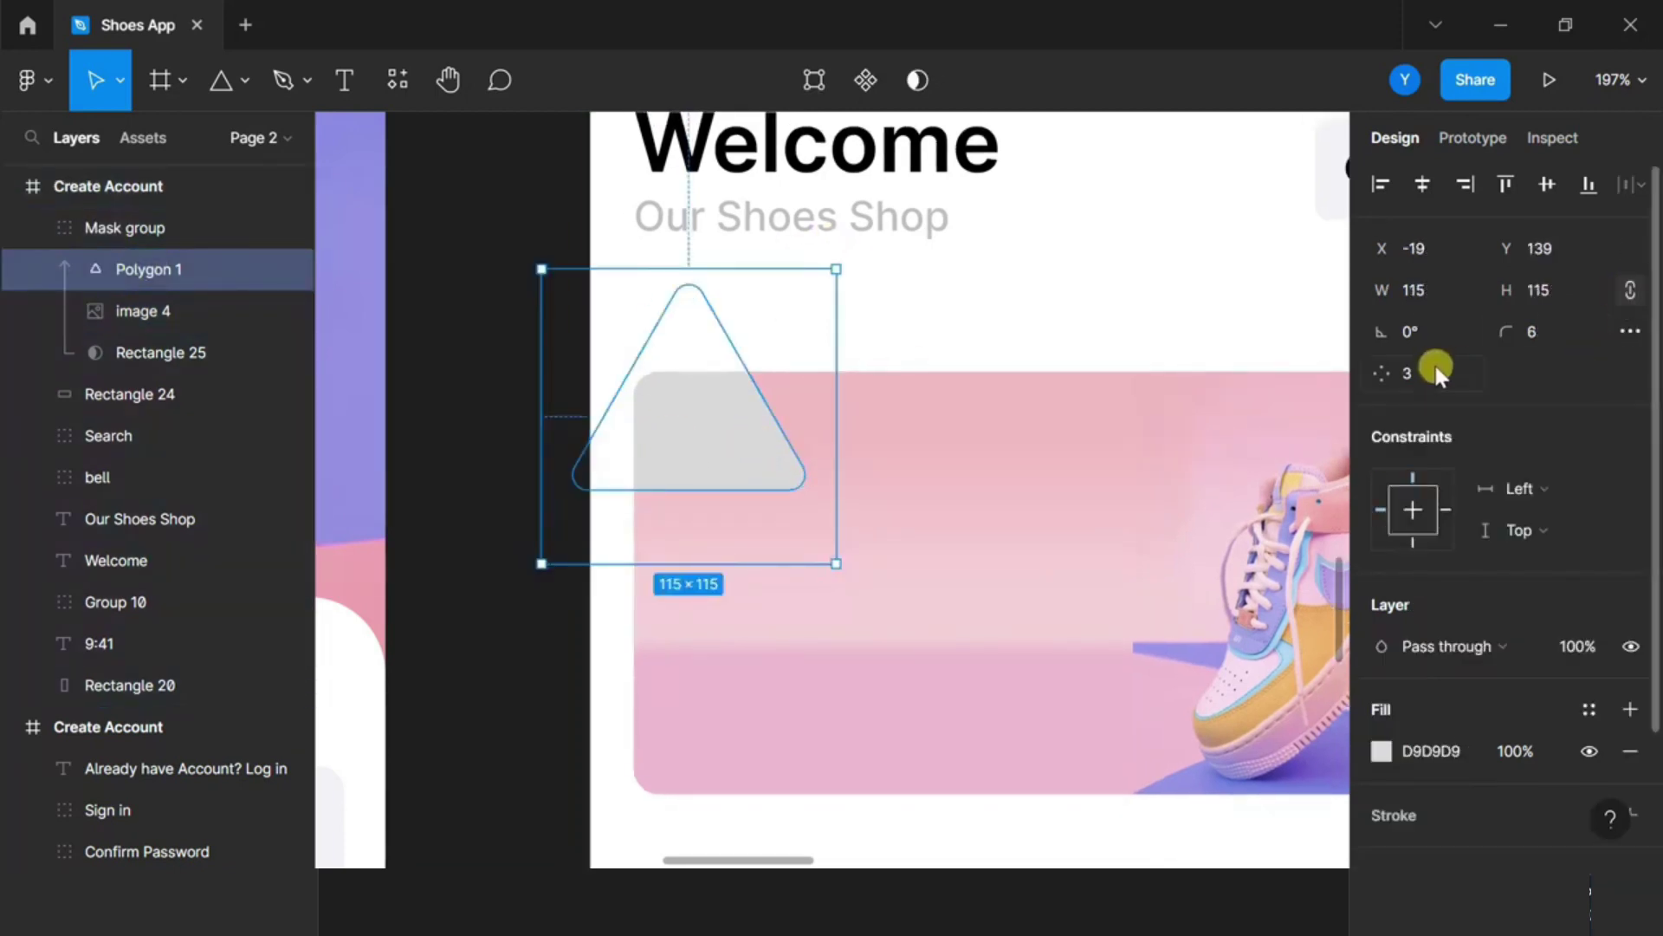
{"action": "type", "text": "-8"}
{"action": "key", "text": "Tab"}
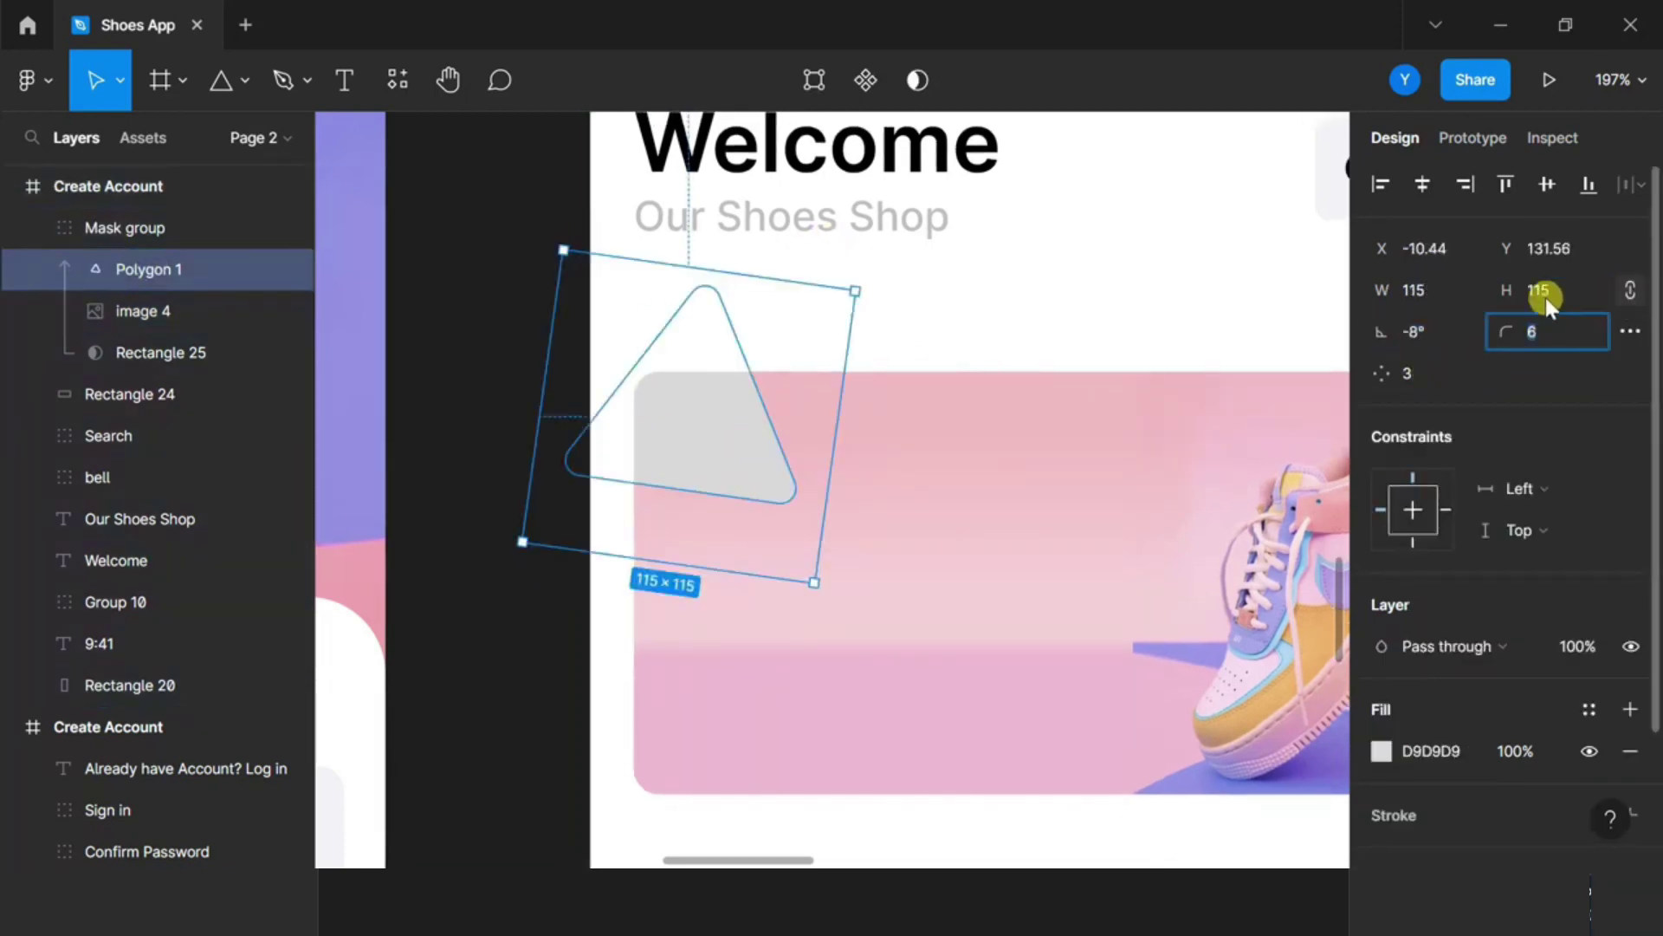
Step: Fill the triangle purple (8985D7) and add an 'Our Collection' text box on the banner
{"action": "left_click", "coordinate": [1381, 750]}
{"action": "left_click", "coordinate": [1192, 339]}
{"action": "key", "text": "Escape"}
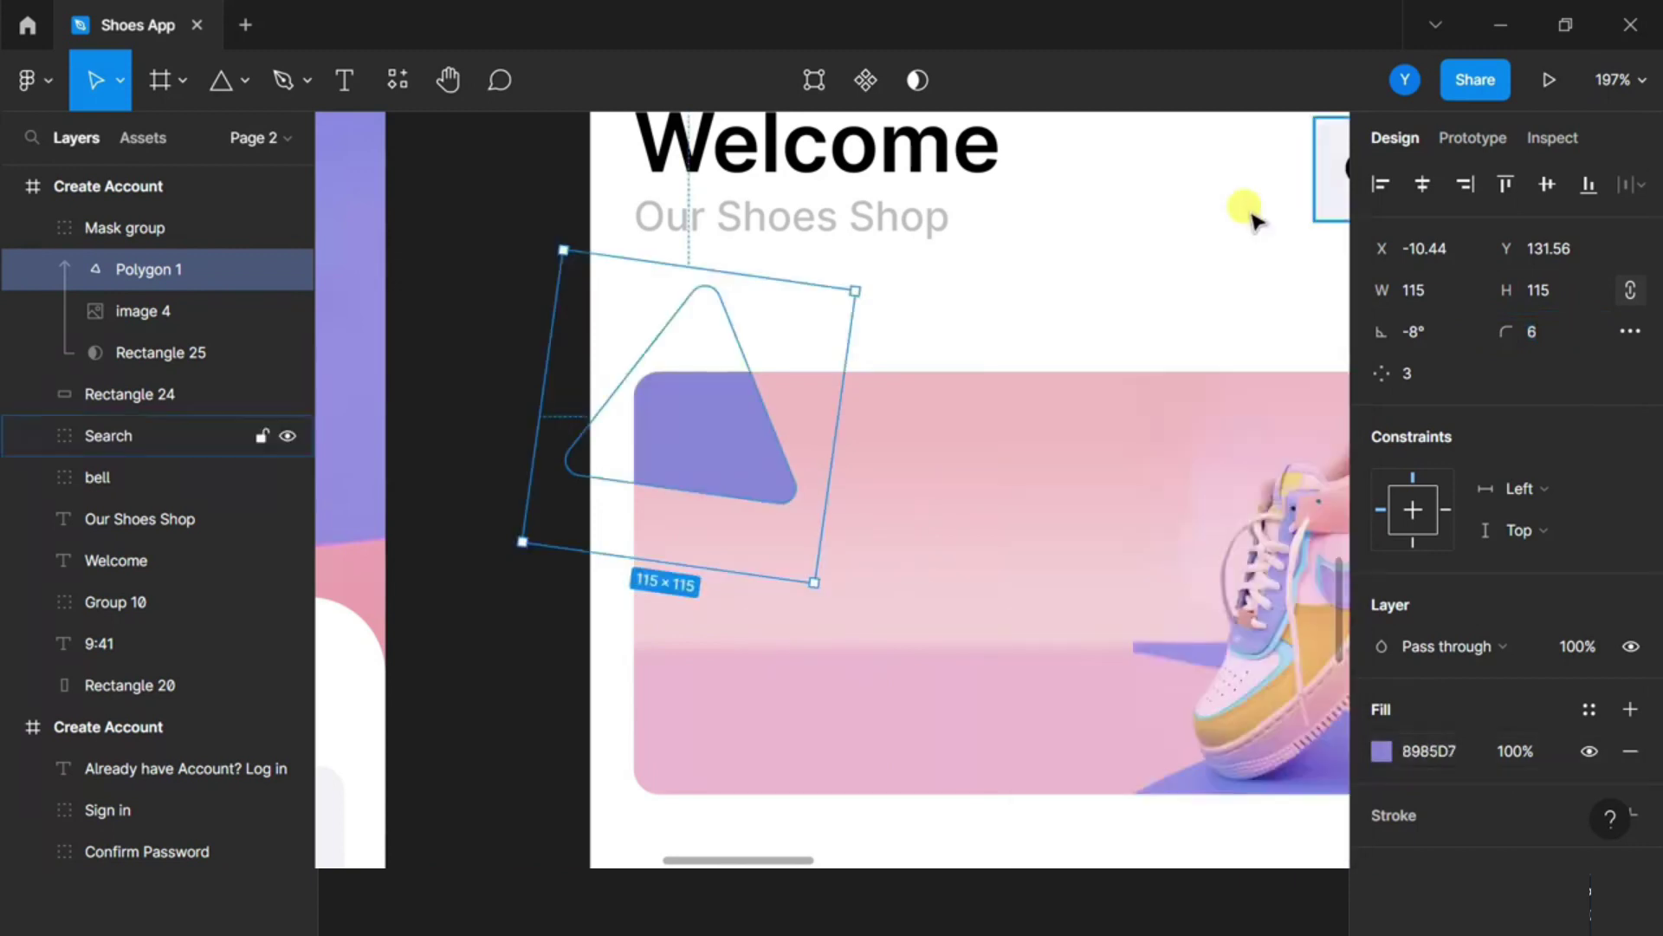
{"action": "scroll", "coordinate": [772, 494], "scroll_direction": "down", "scroll_amount": 3}
{"action": "scroll", "coordinate": [747, 466], "scroll_direction": "up", "scroll_amount": 4}
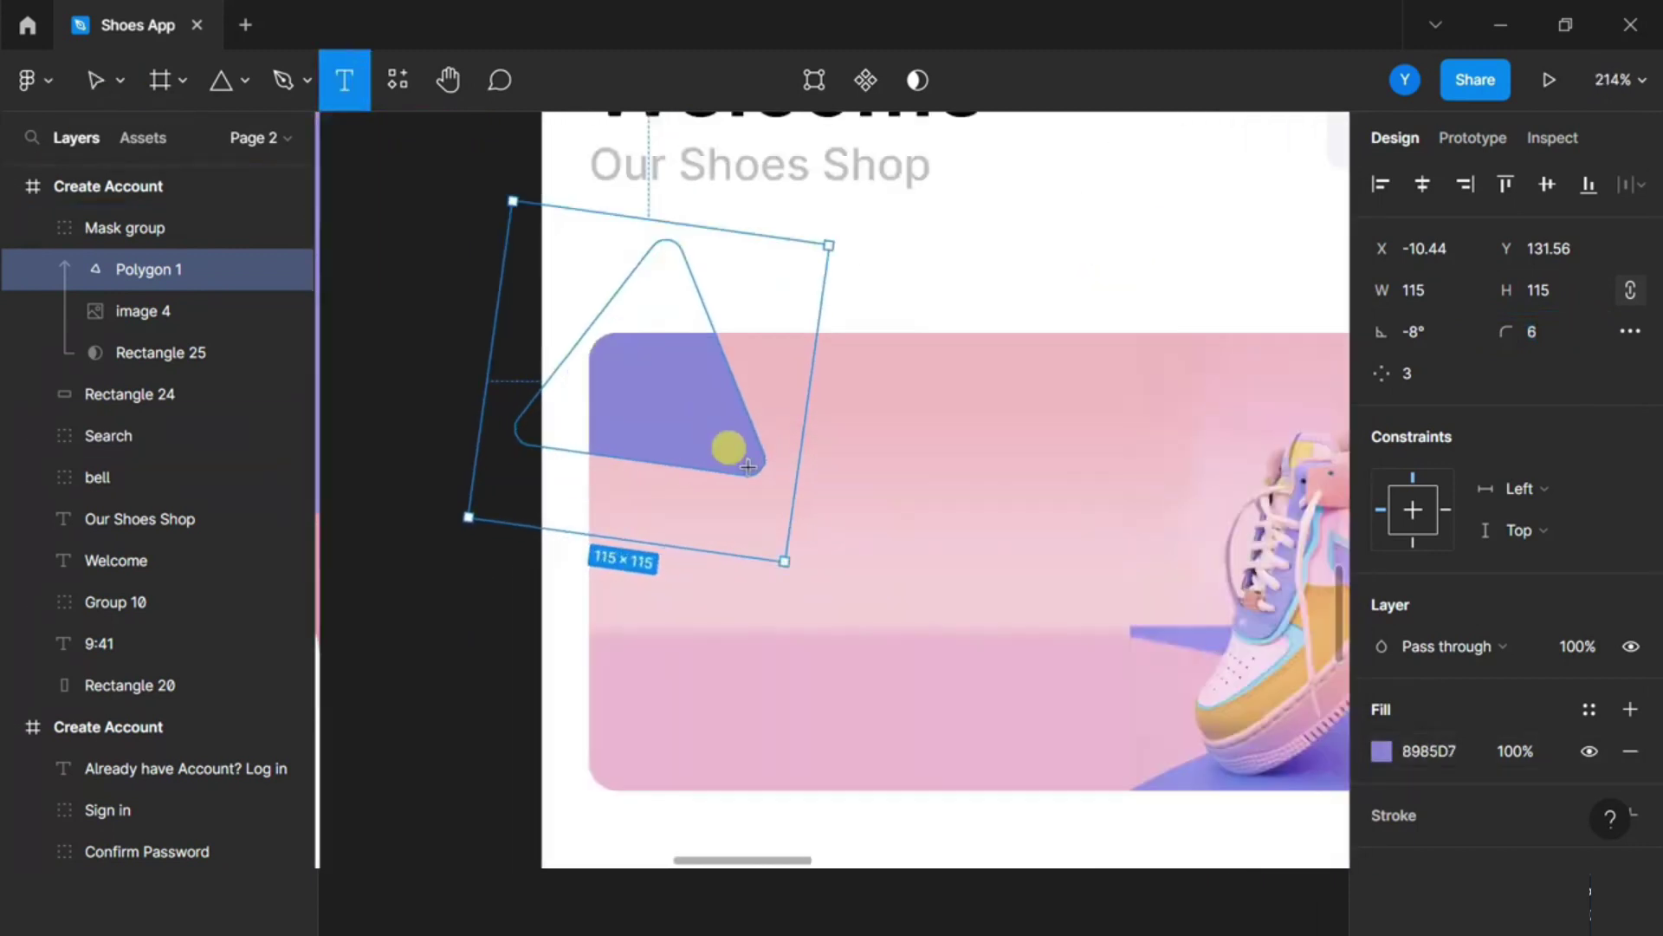
{"action": "left_click", "coordinate": [830, 458]}
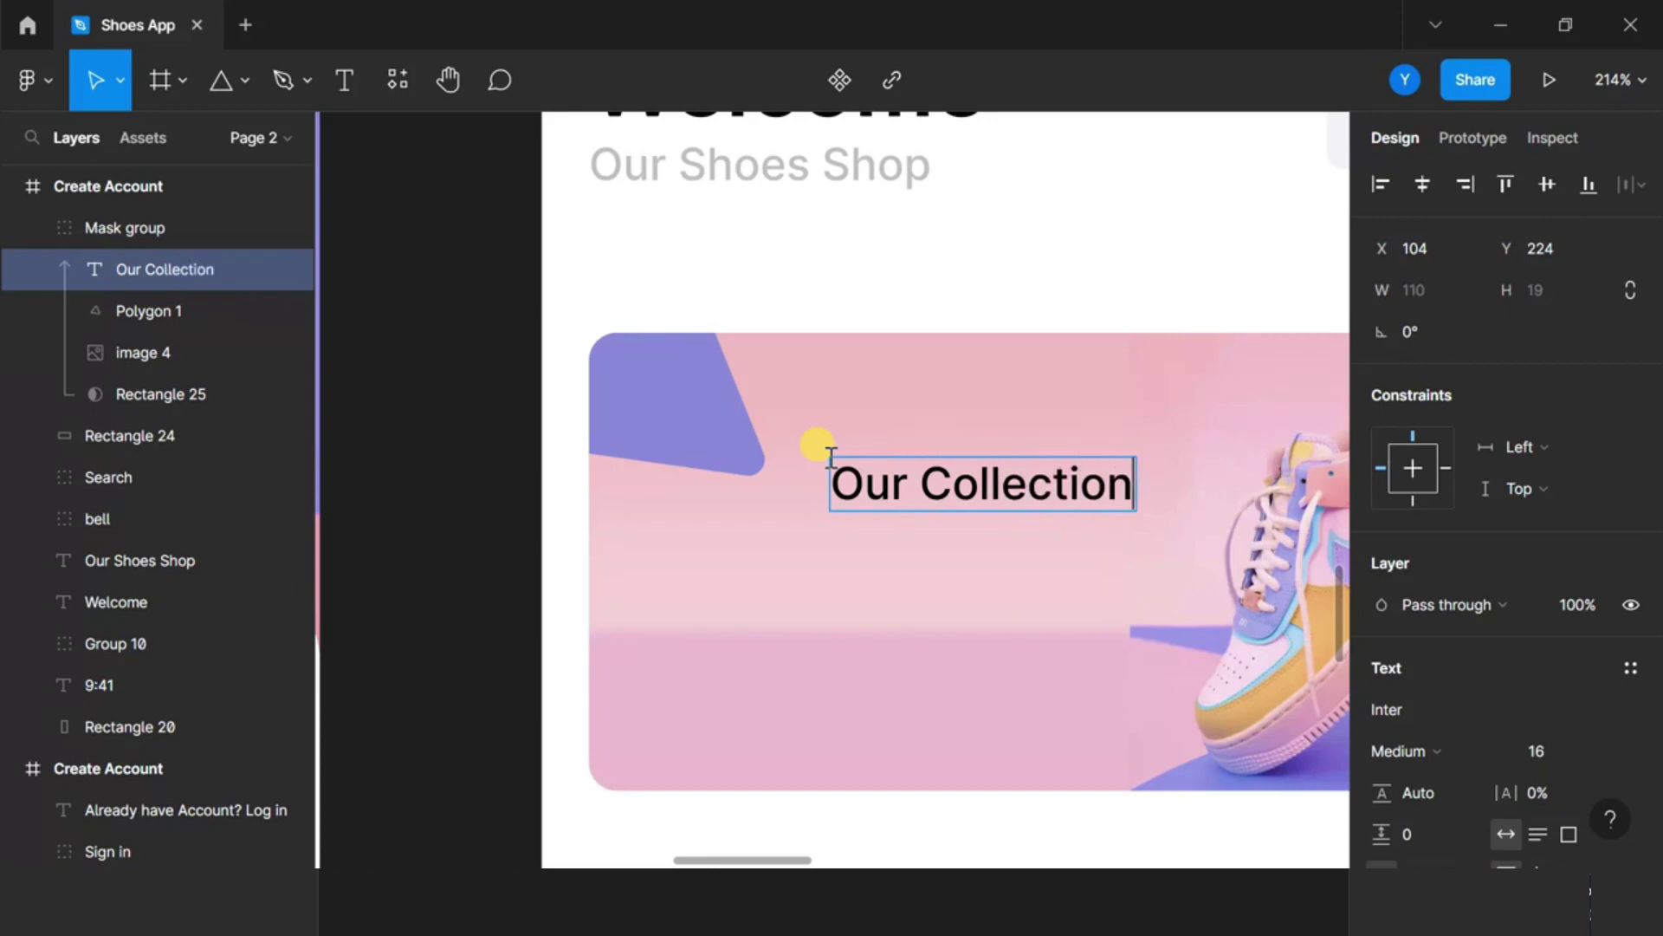
Step: Make the Our Collection heading white, Semi Bold, size 20, positioned at the banner's top-left
{"action": "key", "text": "ctrl+a"}
{"action": "scroll", "coordinate": [1383, 795], "scroll_direction": "down", "scroll_amount": 2}
{"action": "key", "text": "Return"}
{"action": "left_click", "coordinate": [1404, 622]}
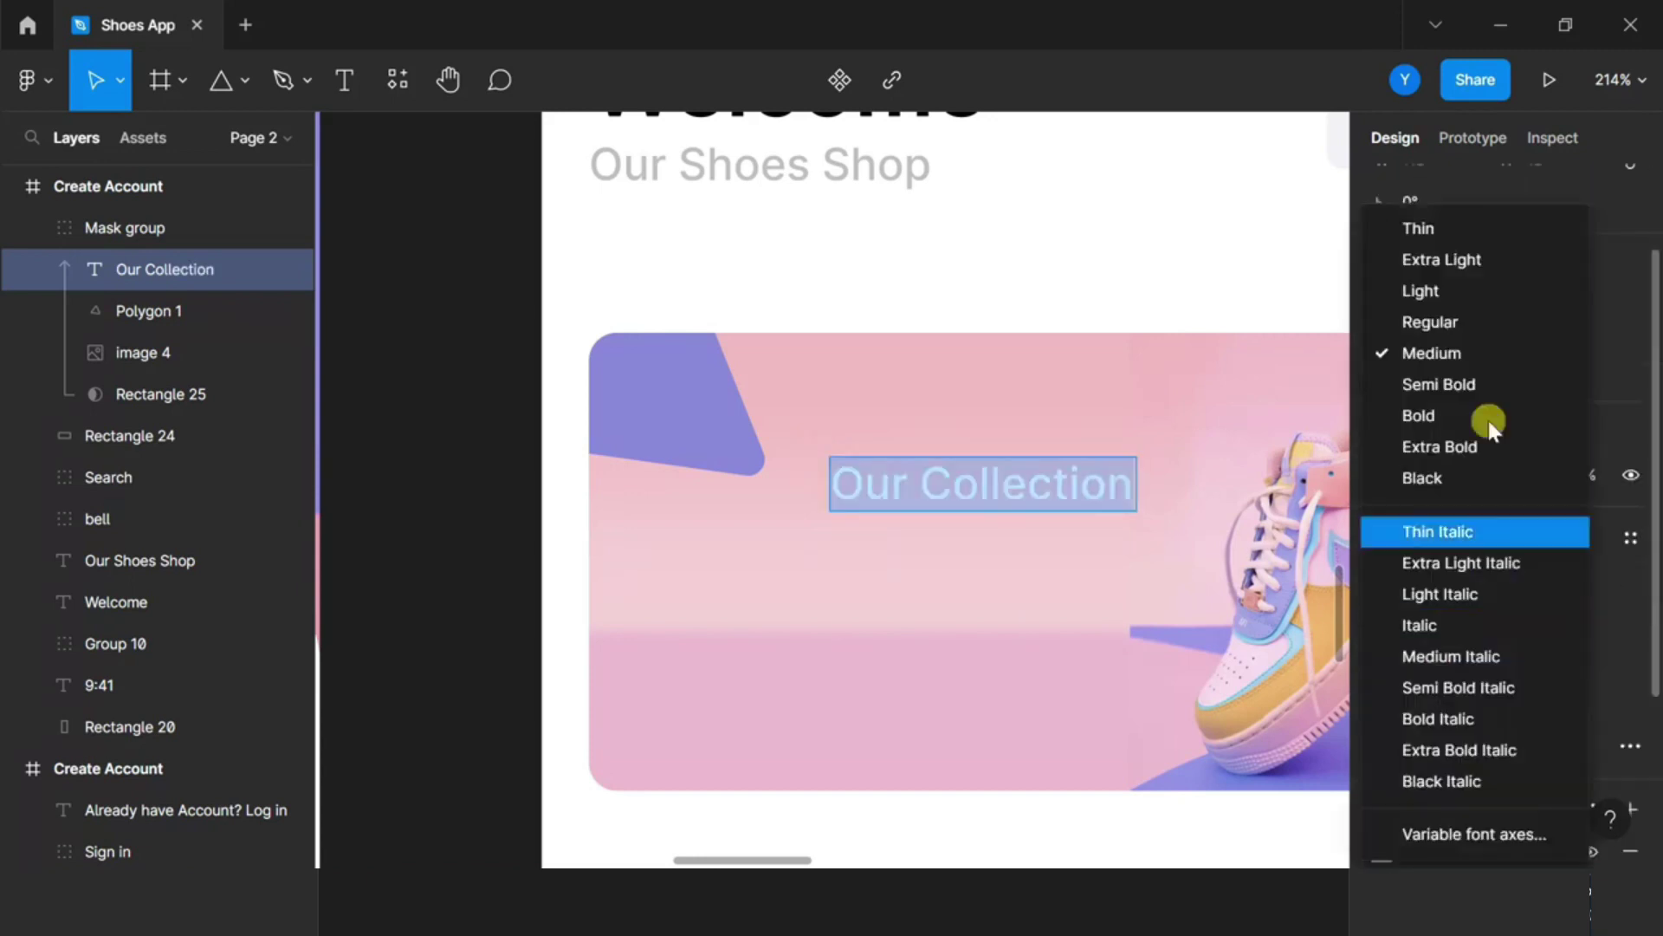
{"action": "left_click", "coordinate": [1485, 386]}
{"action": "left_click_drag", "start_coordinate": [981, 495], "coordinate": [823, 457]}
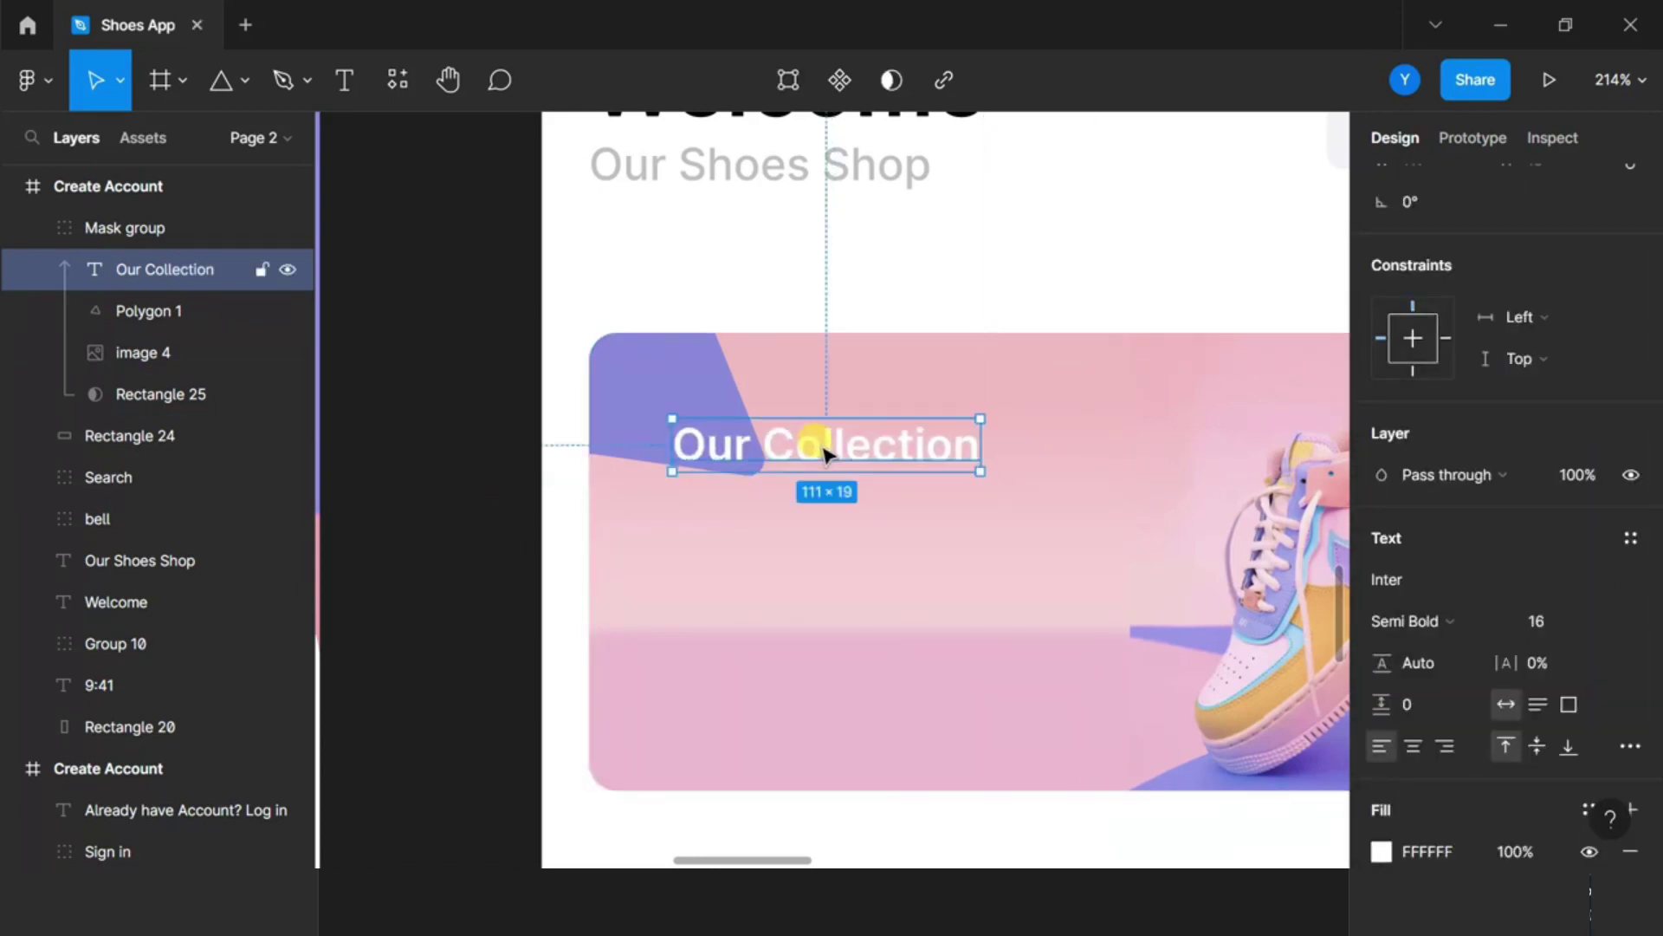
{"action": "left_click", "coordinate": [1583, 620]}
{"action": "left_click", "coordinate": [1568, 585]}
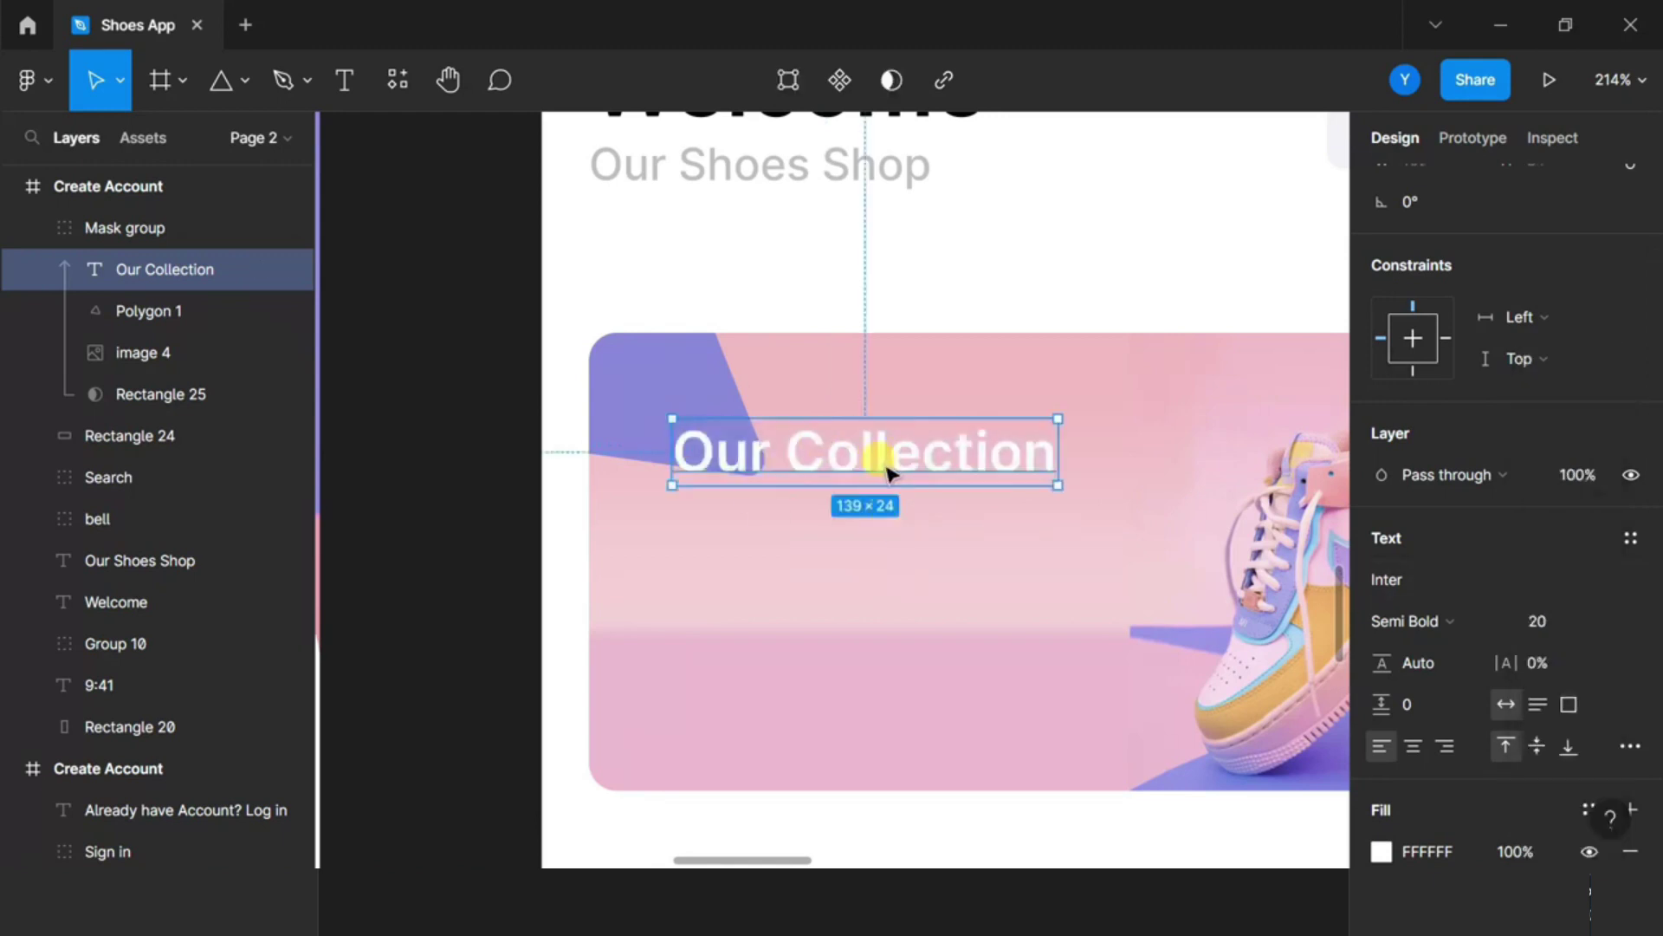
Step: Add a white (FFFFFF) '50% Discount for the first Transaction.' caption with a small rectangle below it
{"action": "key", "text": "t"}
{"action": "left_click", "coordinate": [487, 491]}
{"action": "type", "text": "50% Discount for the first Transaction"}
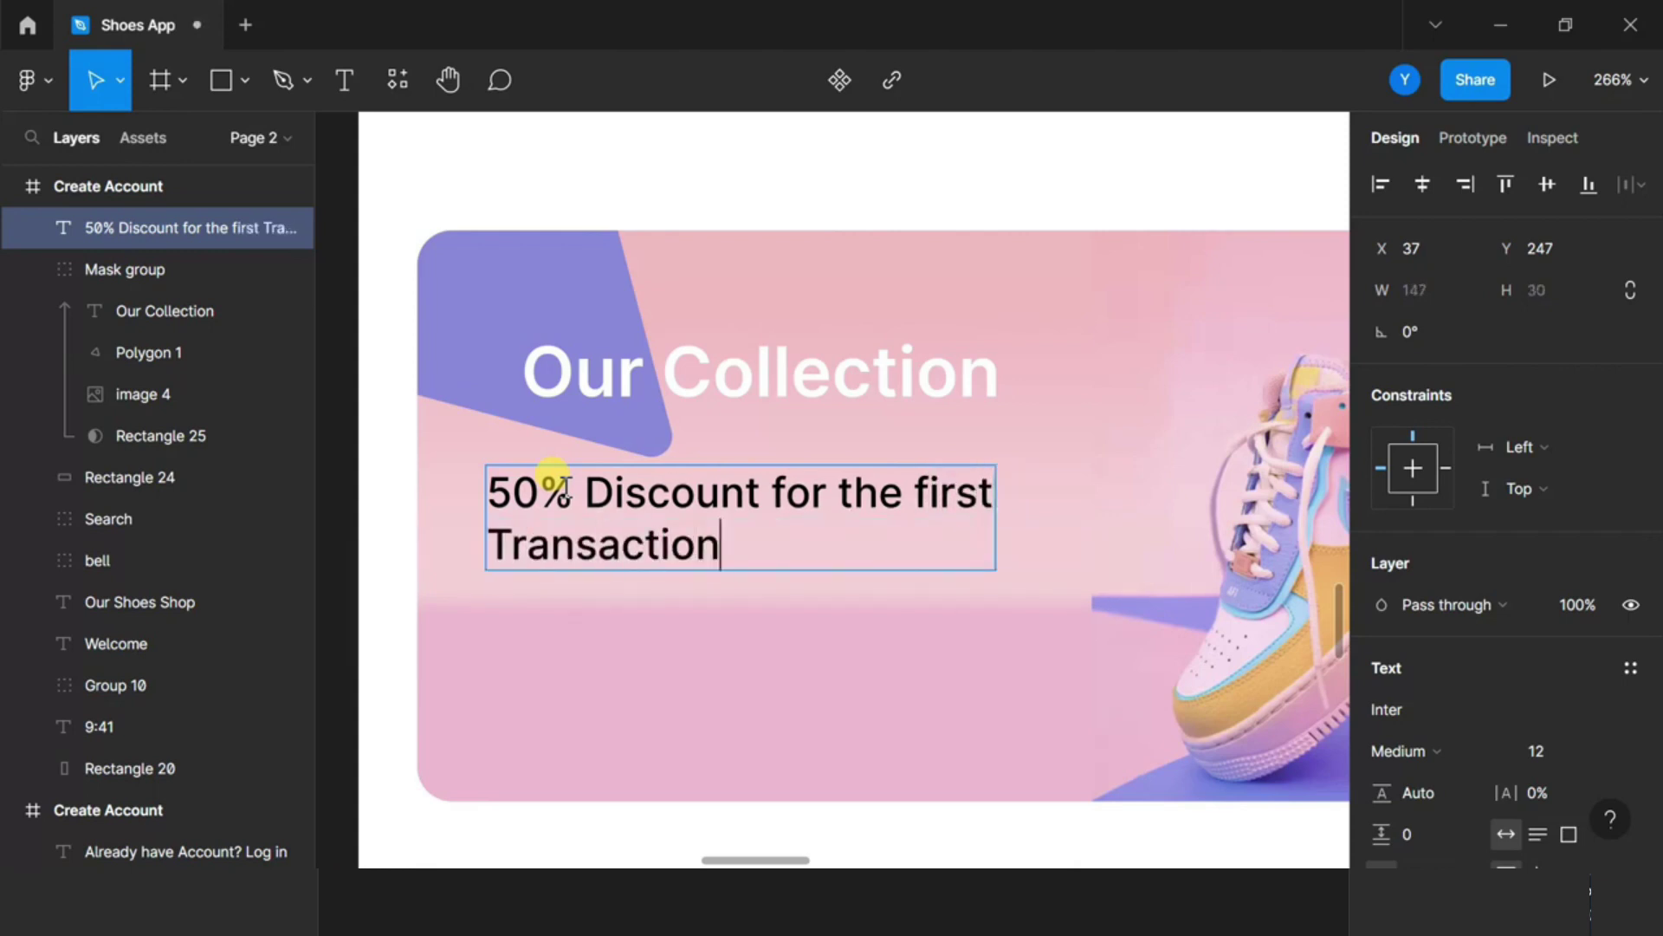
{"action": "type", "text": "."}
{"action": "key", "text": "ctrl+a"}
{"action": "scroll", "coordinate": [1468, 754], "scroll_direction": "down", "scroll_amount": 4}
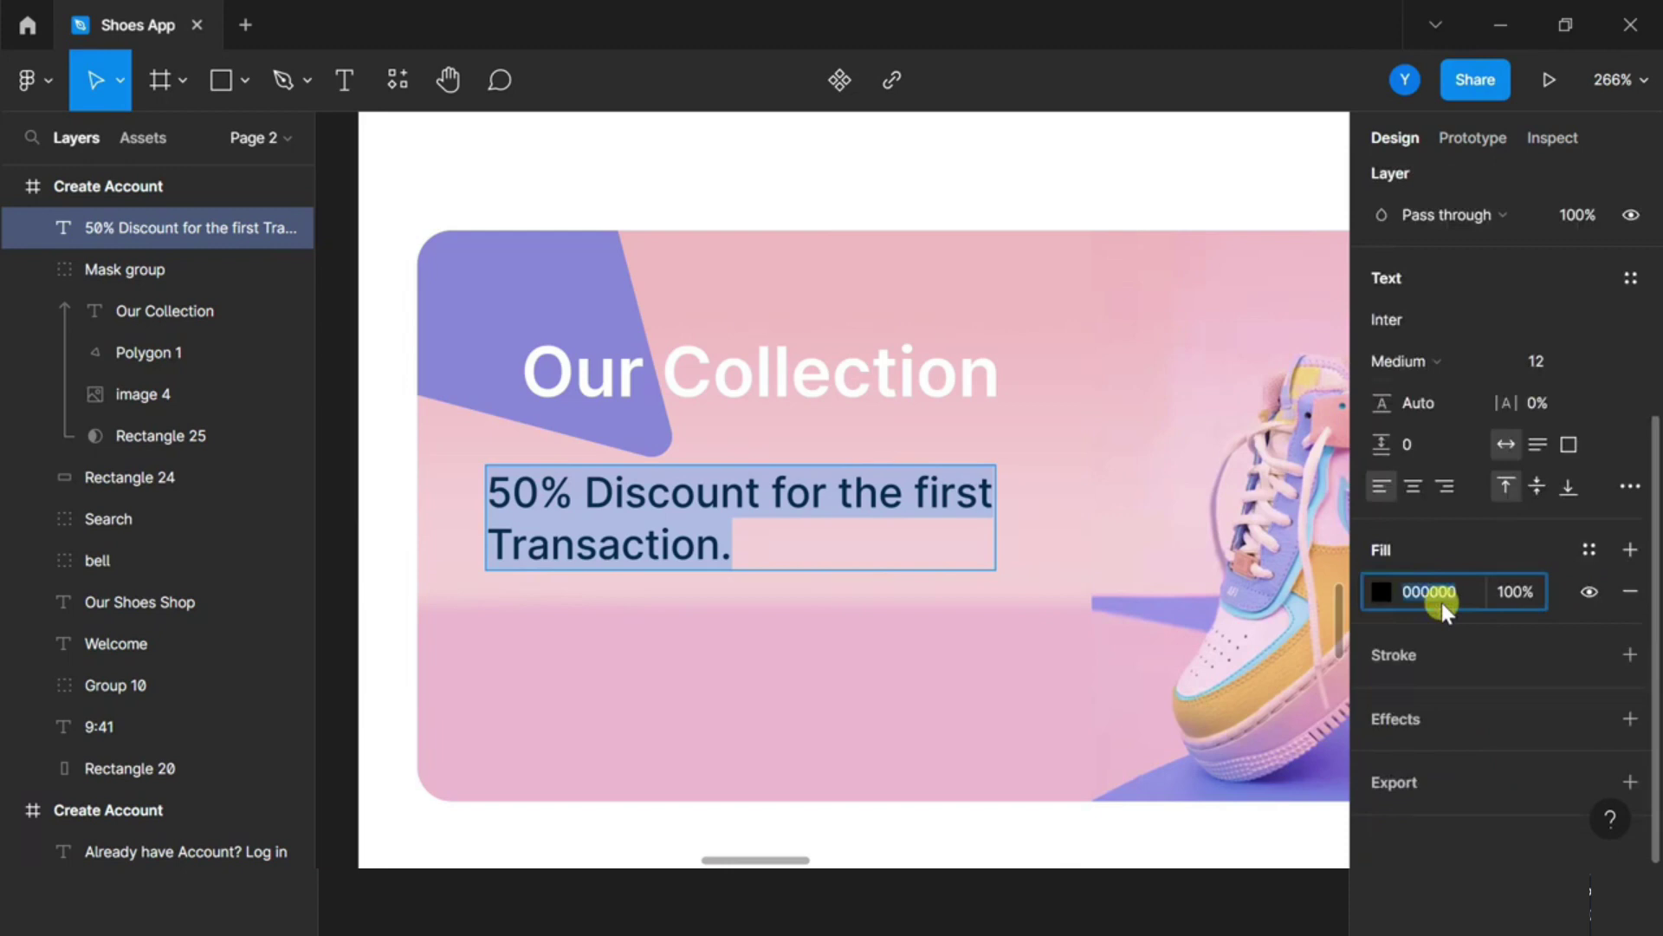
{"action": "type", "text": "FFFFFF"}
{"action": "key", "text": "Return"}
{"action": "key", "text": "Escape"}
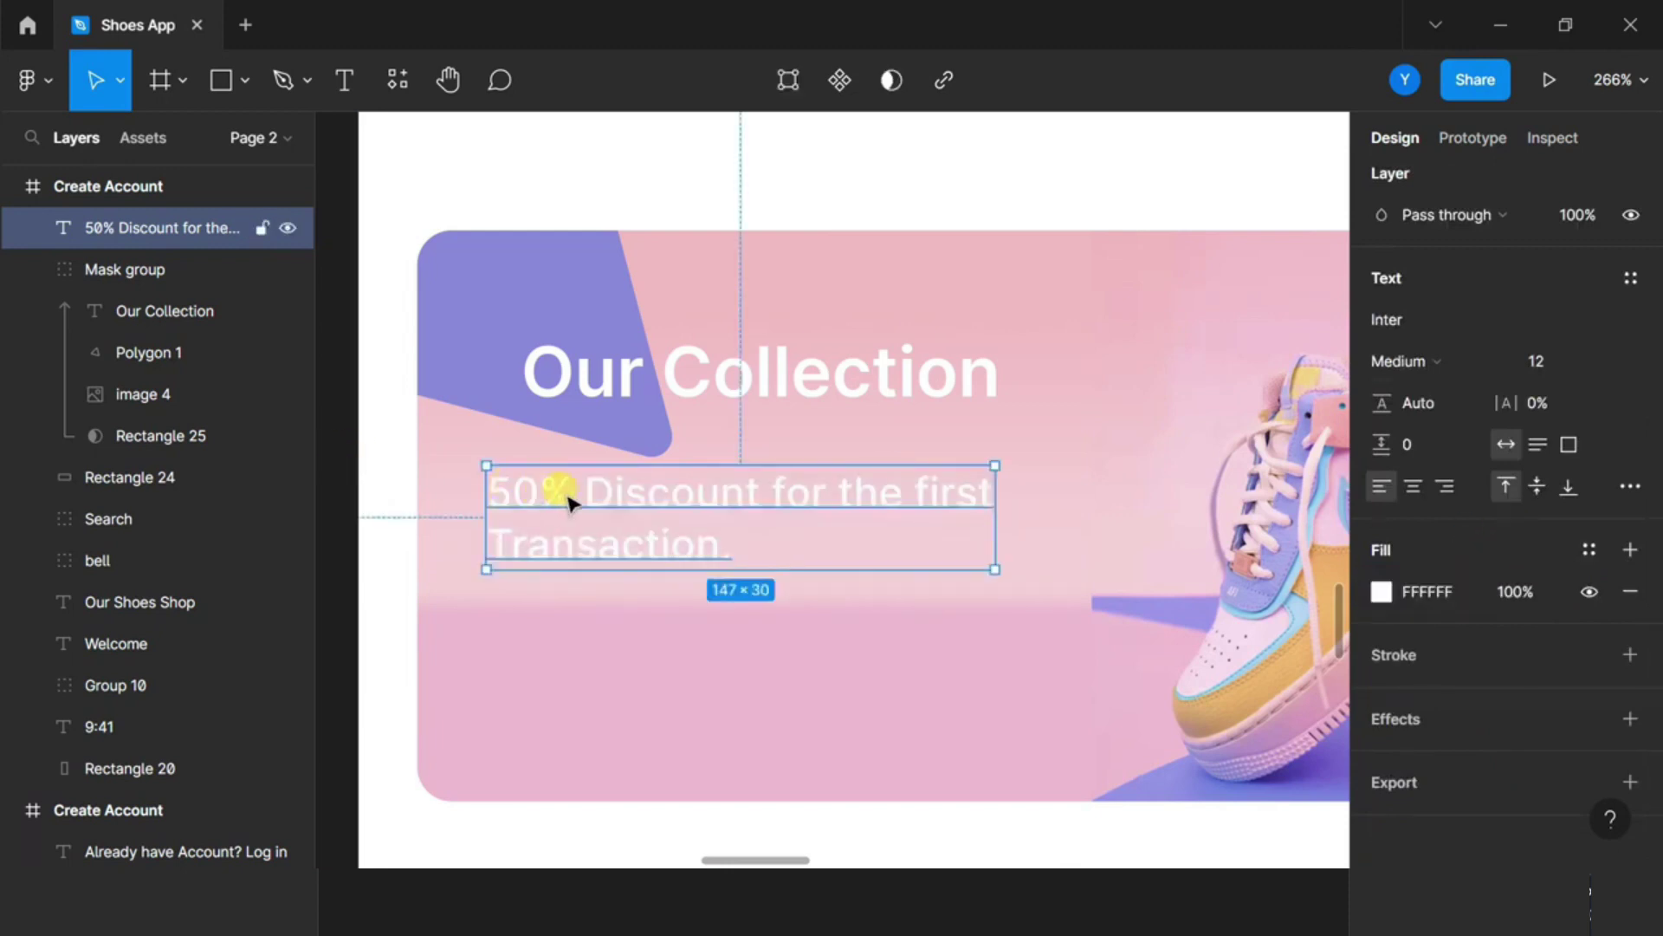
{"action": "left_click", "coordinate": [221, 80]}
{"action": "left_click_drag", "start_coordinate": [562, 649], "coordinate": [645, 694]}
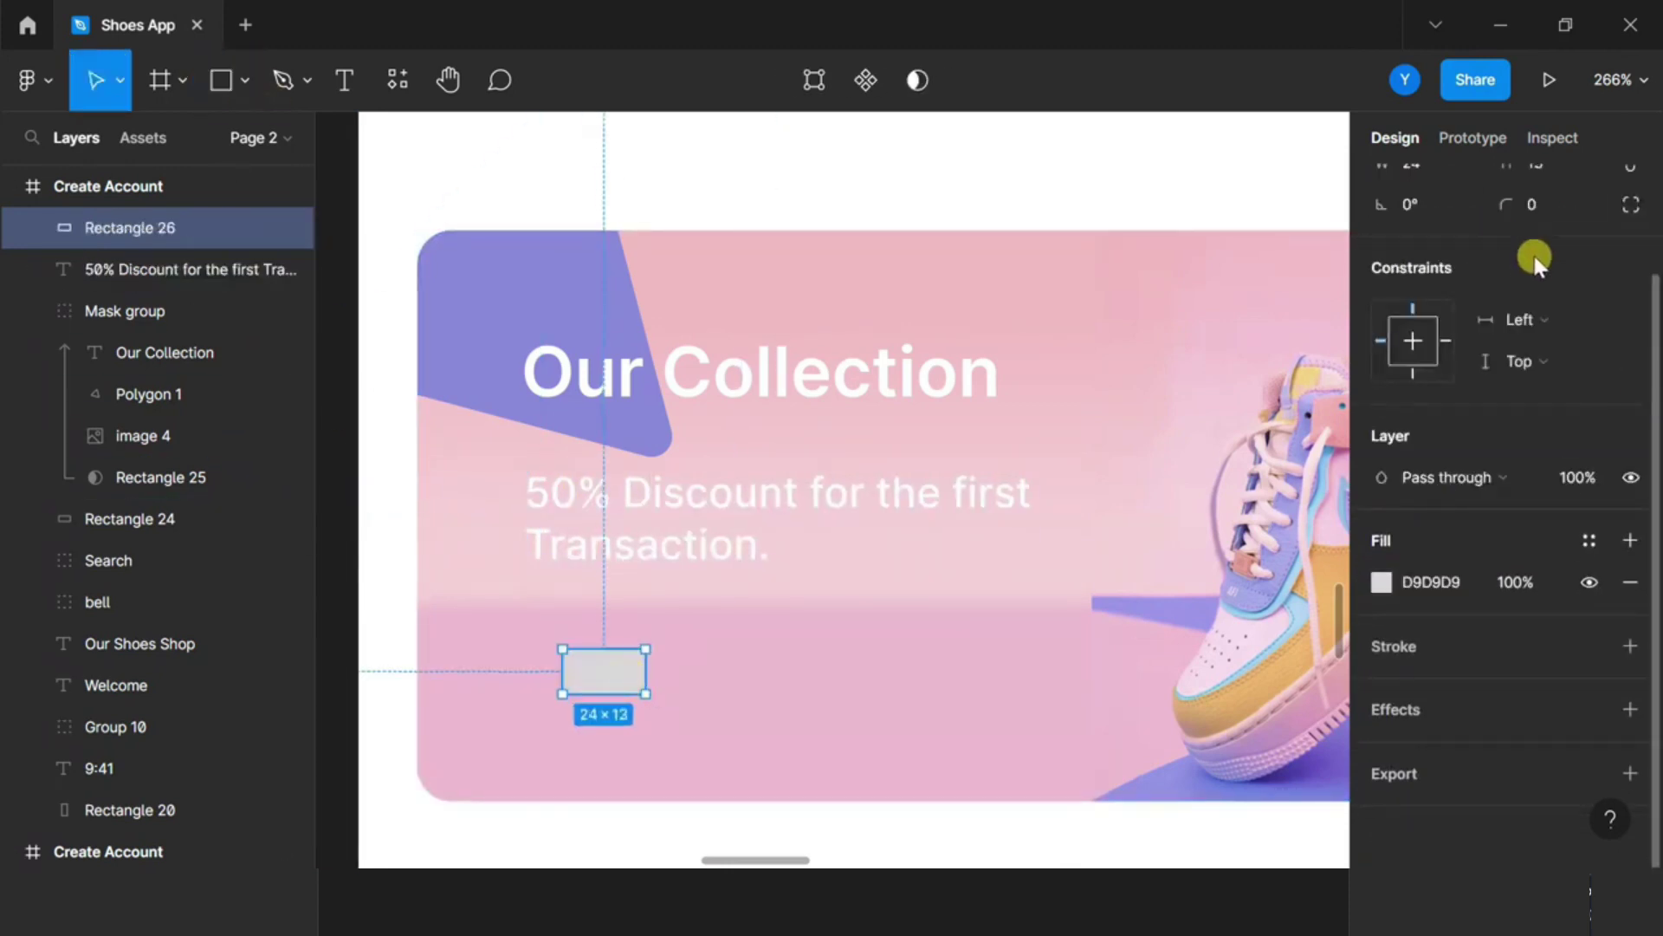
Step: Give the rectangle height 25, corner radius 5 and purple fill, placed under the discount text
{"action": "type", "text": "25"}
{"action": "key", "text": "Return"}
{"action": "left_click", "coordinate": [1557, 322]}
{"action": "type", "text": "5"}
{"action": "key", "text": "Return"}
{"action": "left_click", "coordinate": [1380, 709]}
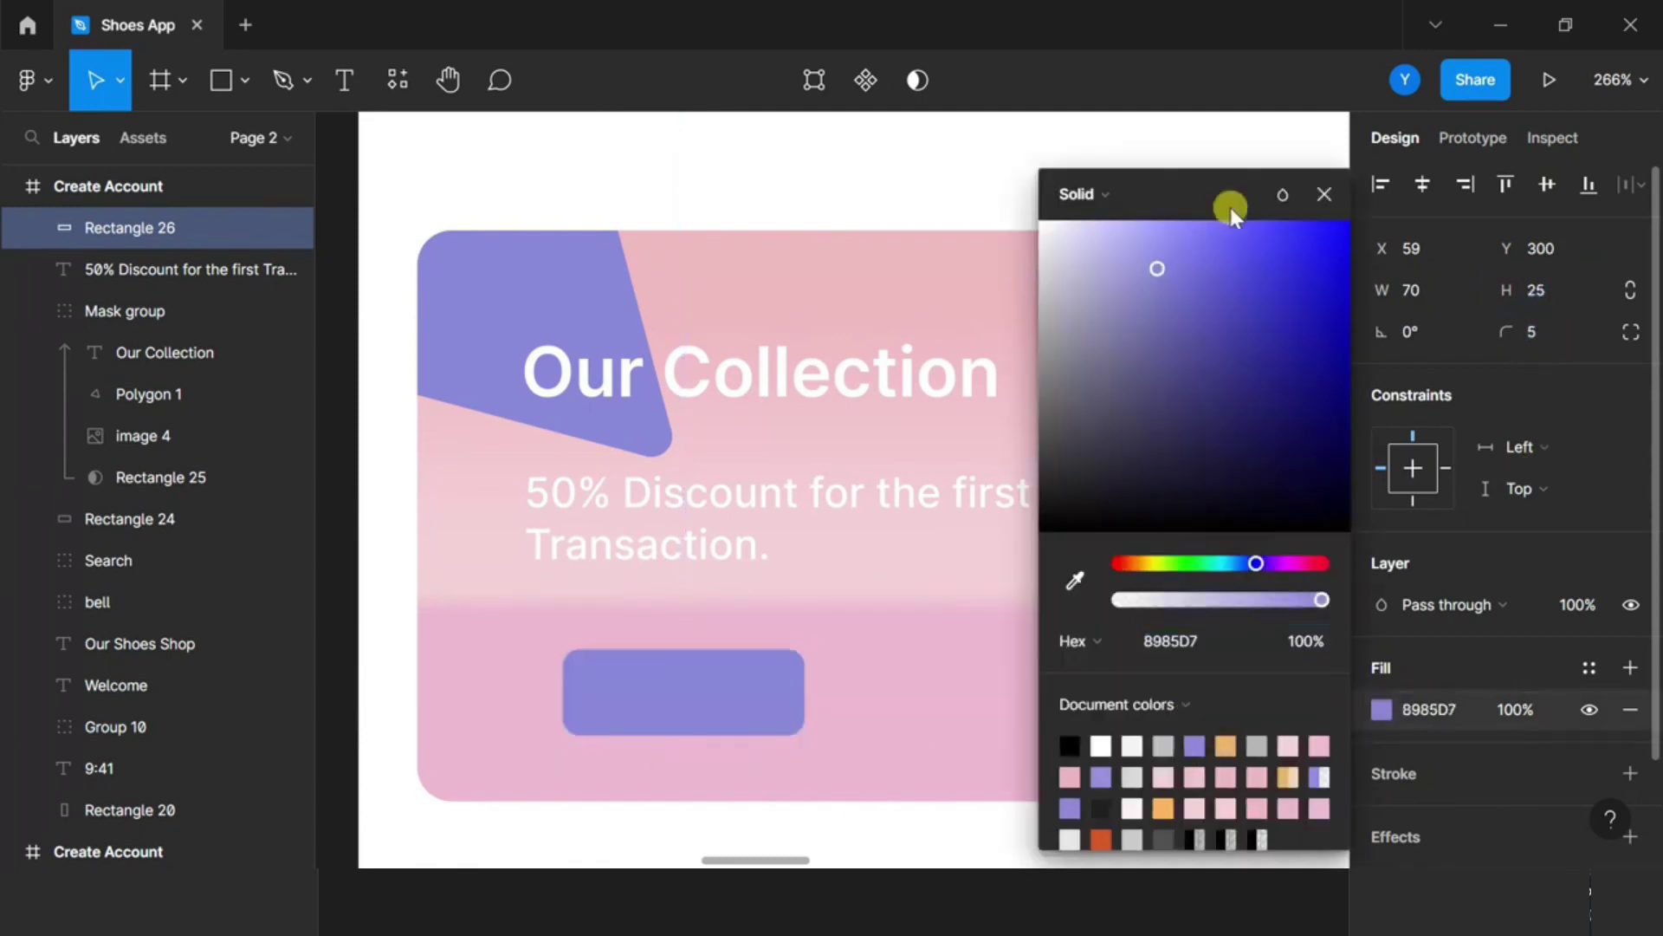
{"action": "left_click", "coordinate": [1325, 194]}
{"action": "left_click_drag", "start_coordinate": [691, 691], "coordinate": [653, 689]}
{"action": "left_click", "coordinate": [31, 310]}
Step: Add a semi-bold Shop Now label centred inside the purple button
{"action": "left_click", "coordinate": [345, 79]}
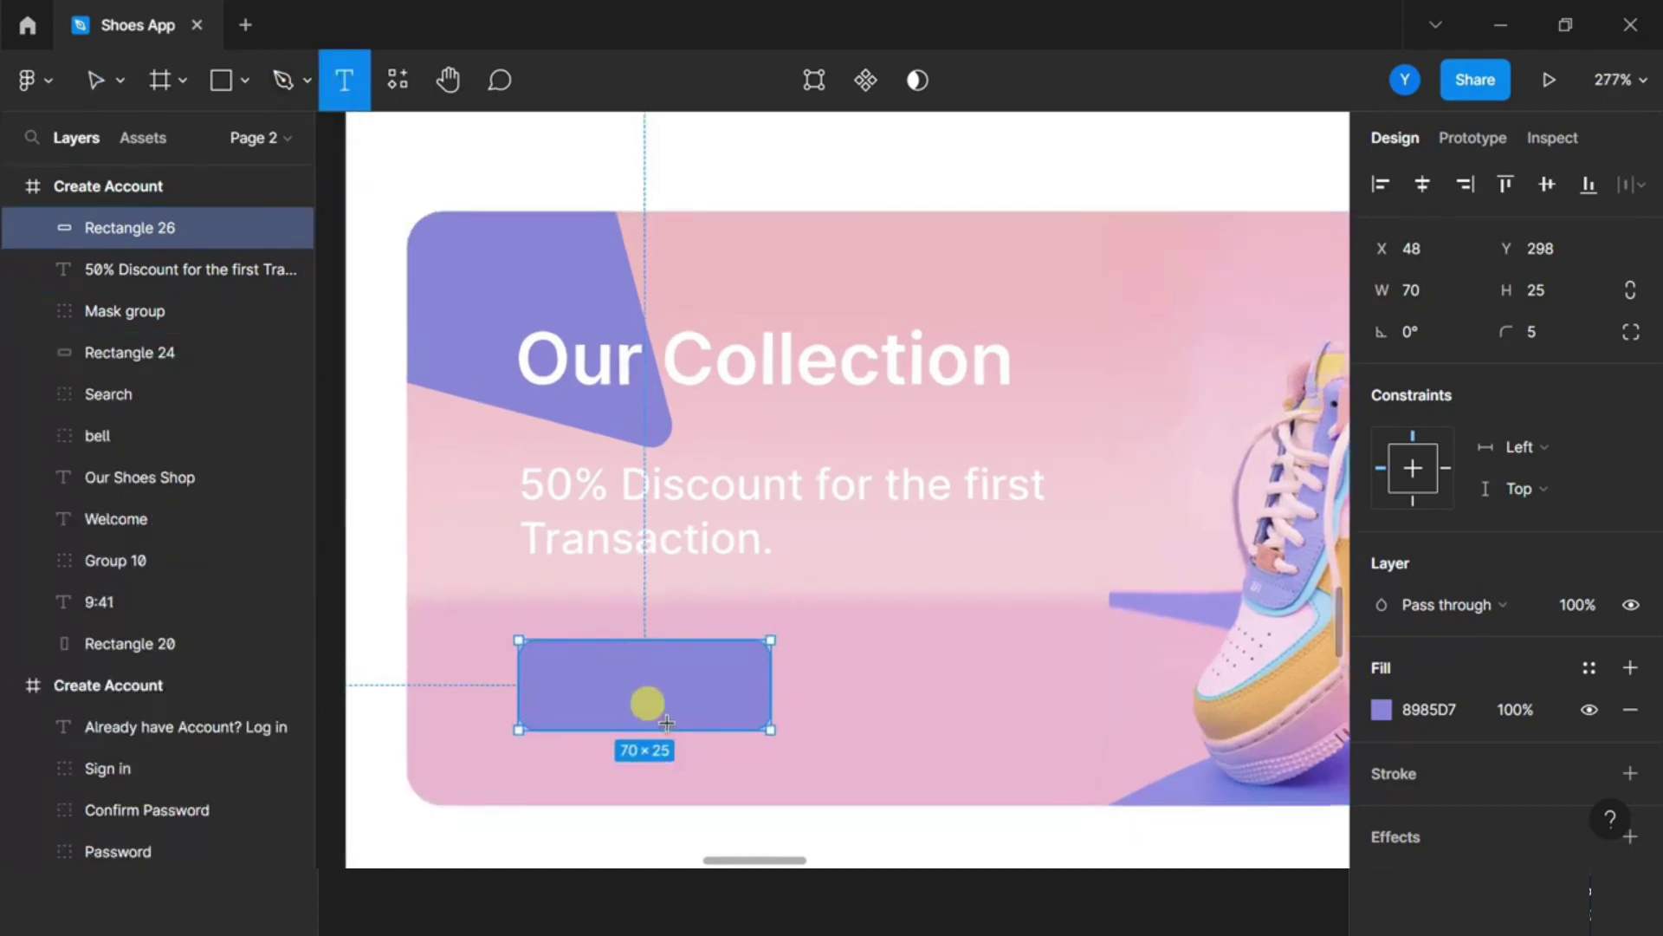
{"action": "scroll", "coordinate": [650, 693], "scroll_direction": "up", "scroll_amount": 3, "text": "ctrl"}
{"action": "left_click", "coordinate": [573, 677]}
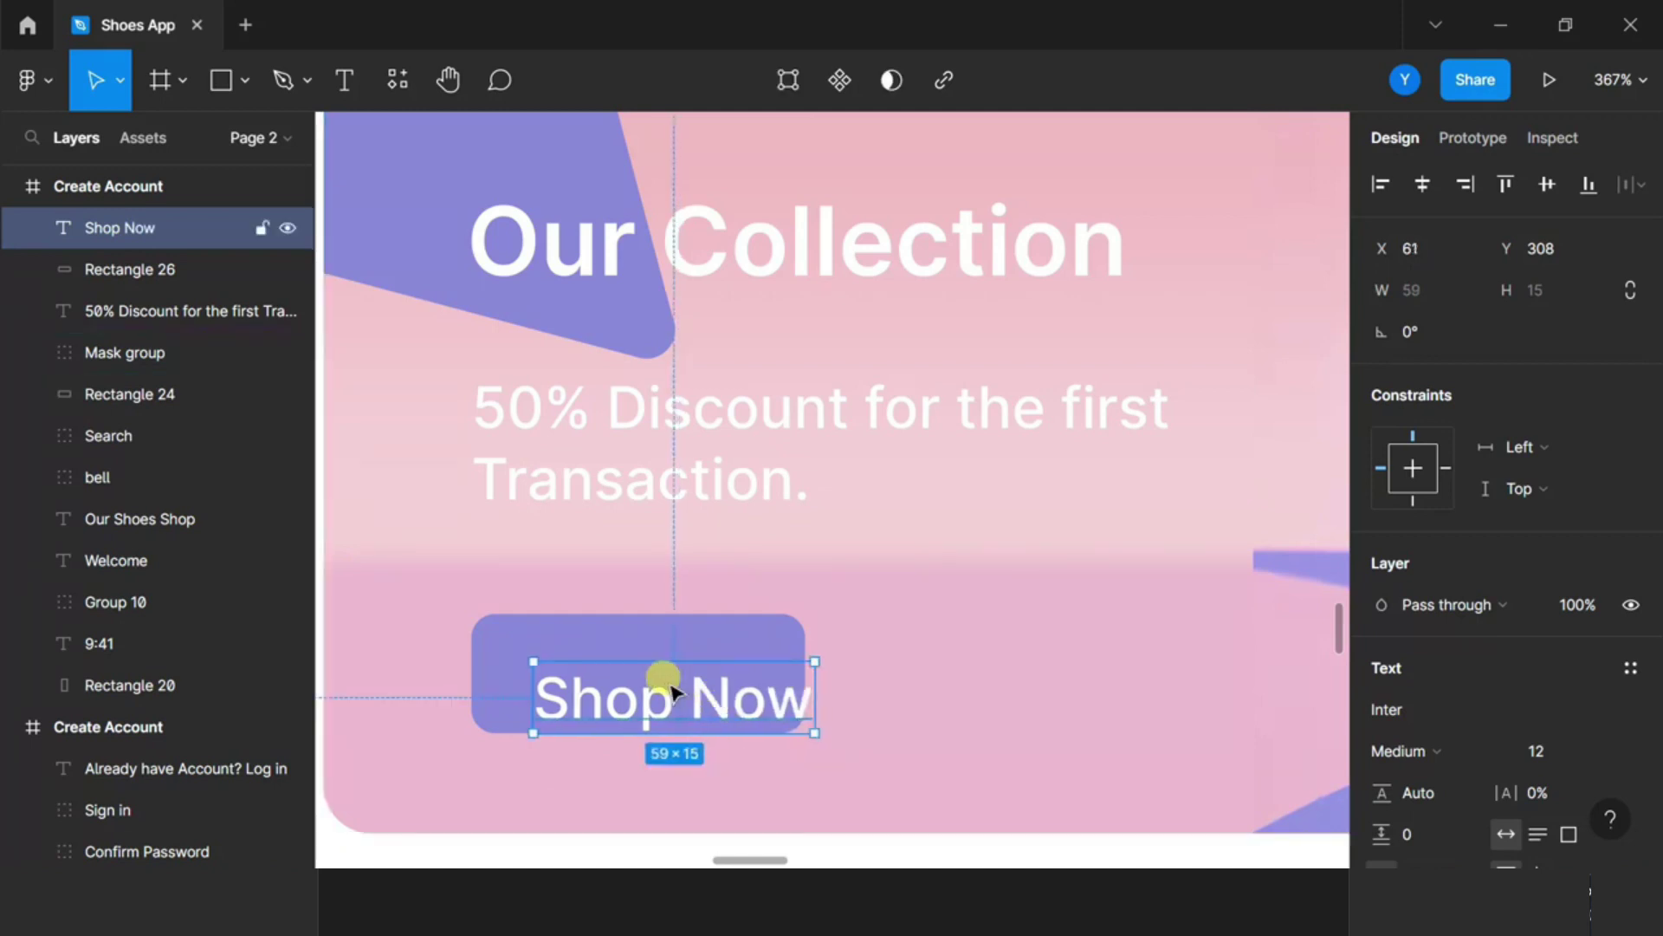
{"action": "left_click_drag", "start_coordinate": [661, 679], "coordinate": [639, 666]}
{"action": "type", "text": "7"}
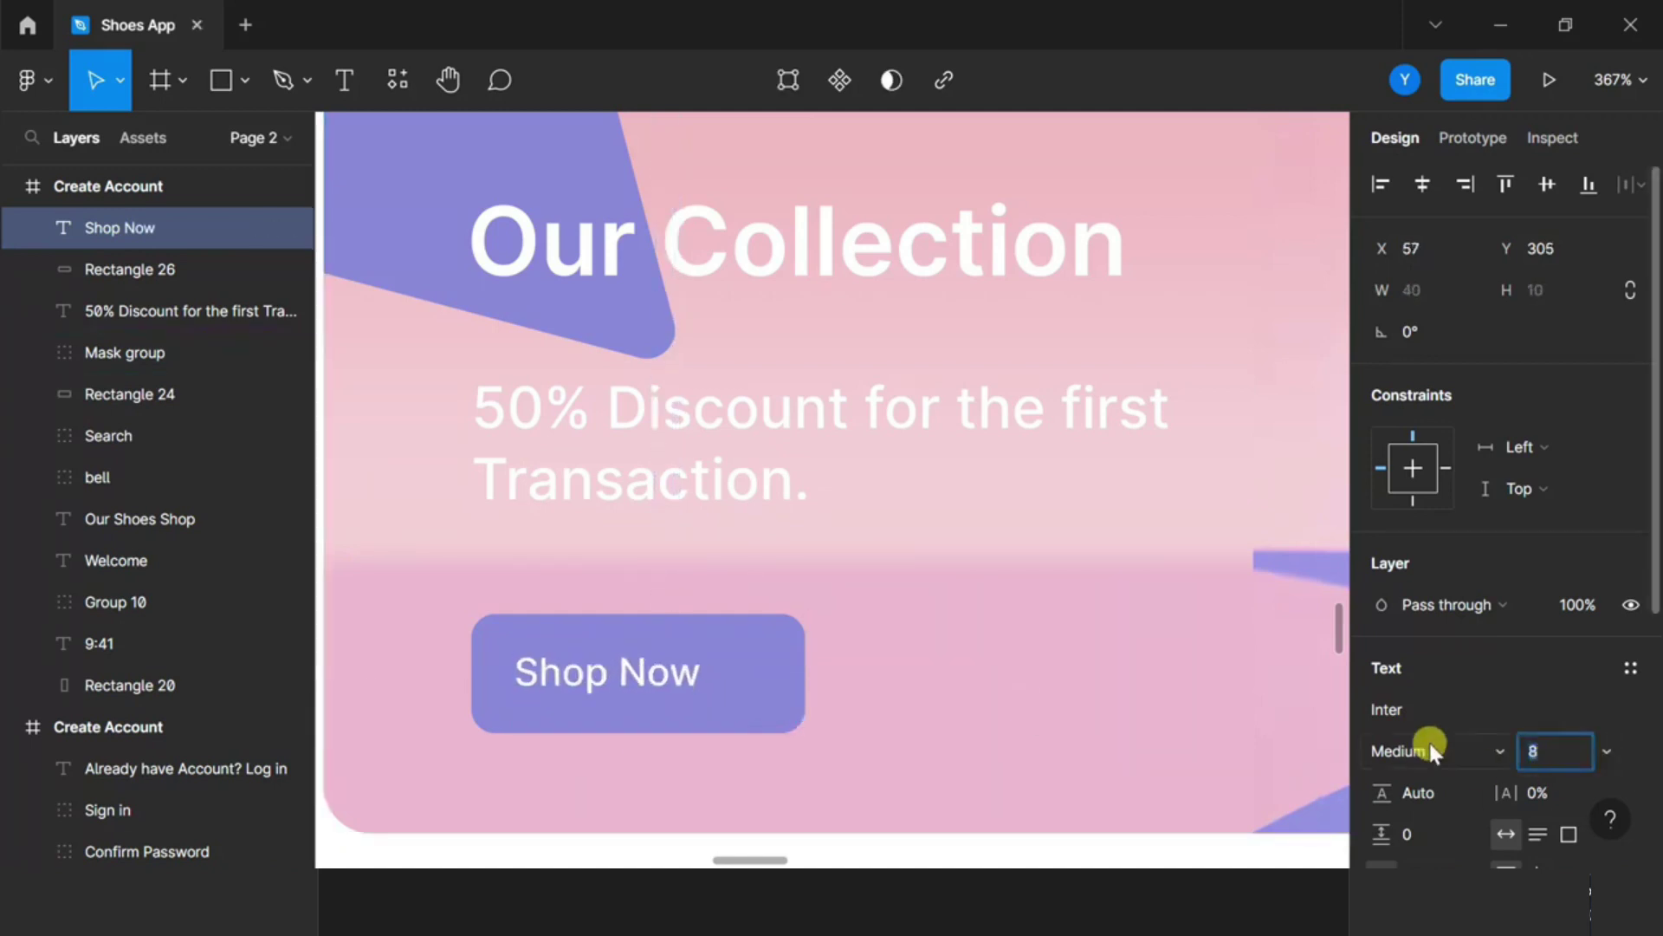
{"action": "left_click", "coordinate": [1430, 746]}
{"action": "left_click", "coordinate": [1421, 382]}
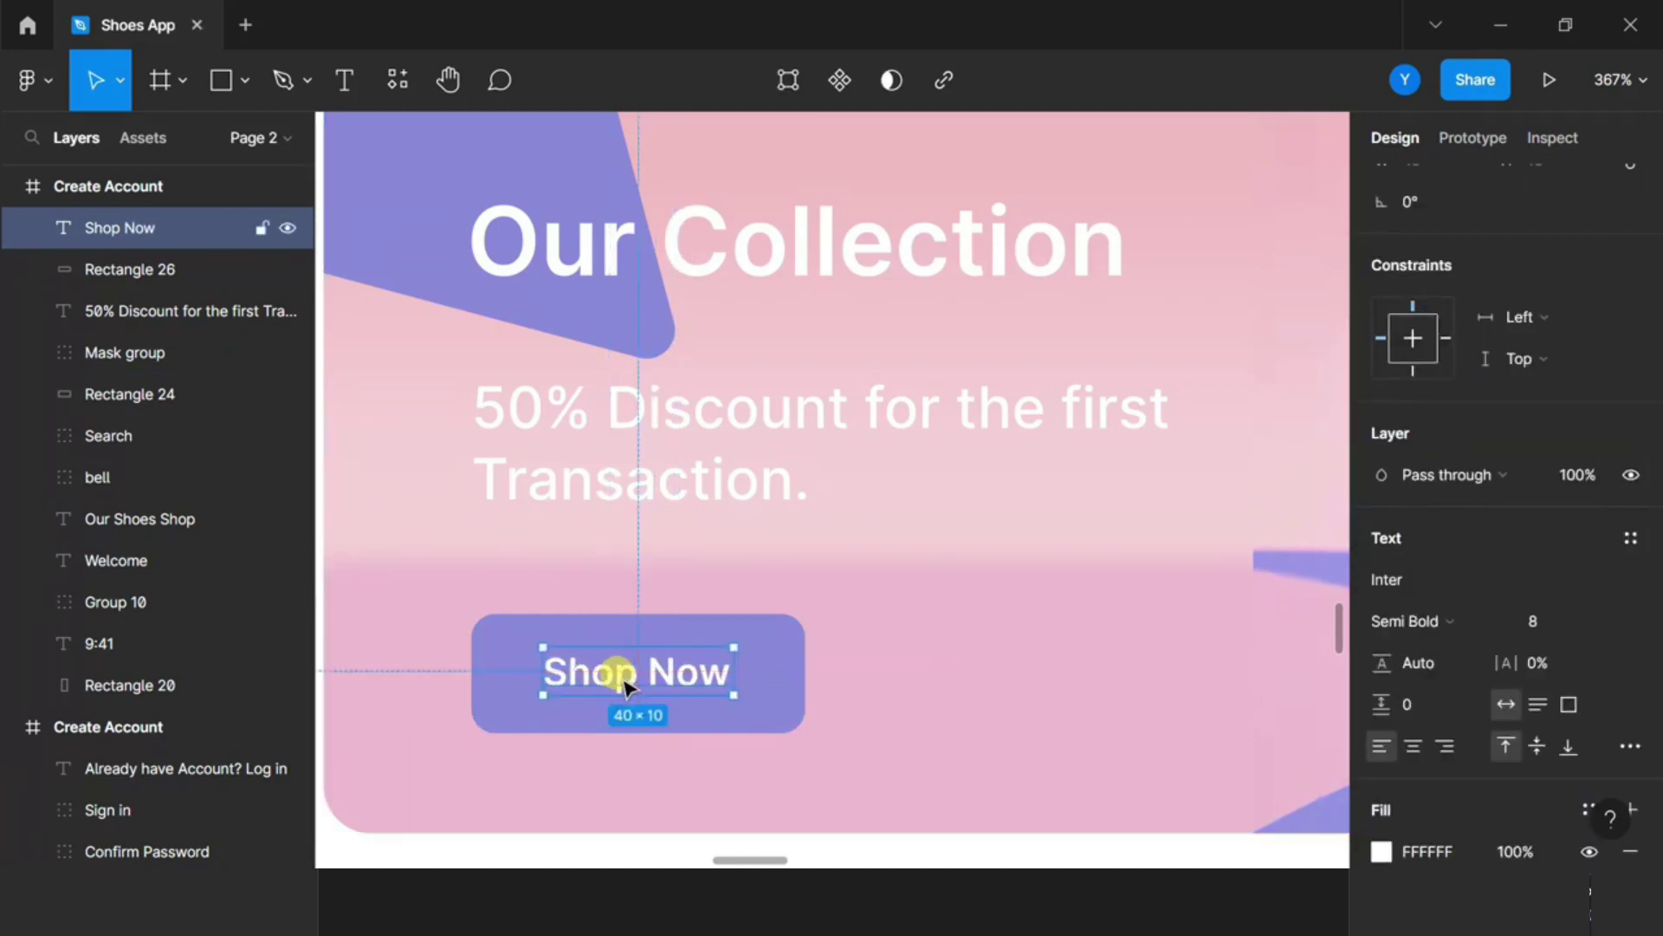
Step: Group the label with its button and name the group Shop Now
{"action": "left_click", "coordinate": [106, 268], "text": "shift"}
{"action": "key", "text": "ctrl+g"}
{"action": "left_click", "coordinate": [33, 227]}
{"action": "double_click", "coordinate": [122, 227]}
{"action": "type", "text": "Shop Now"}
{"action": "left_click", "coordinate": [33, 227]}
Step: Group all the banner pieces together and name the group Ads
{"action": "scroll", "coordinate": [453, 531], "scroll_direction": "down", "scroll_amount": 5}
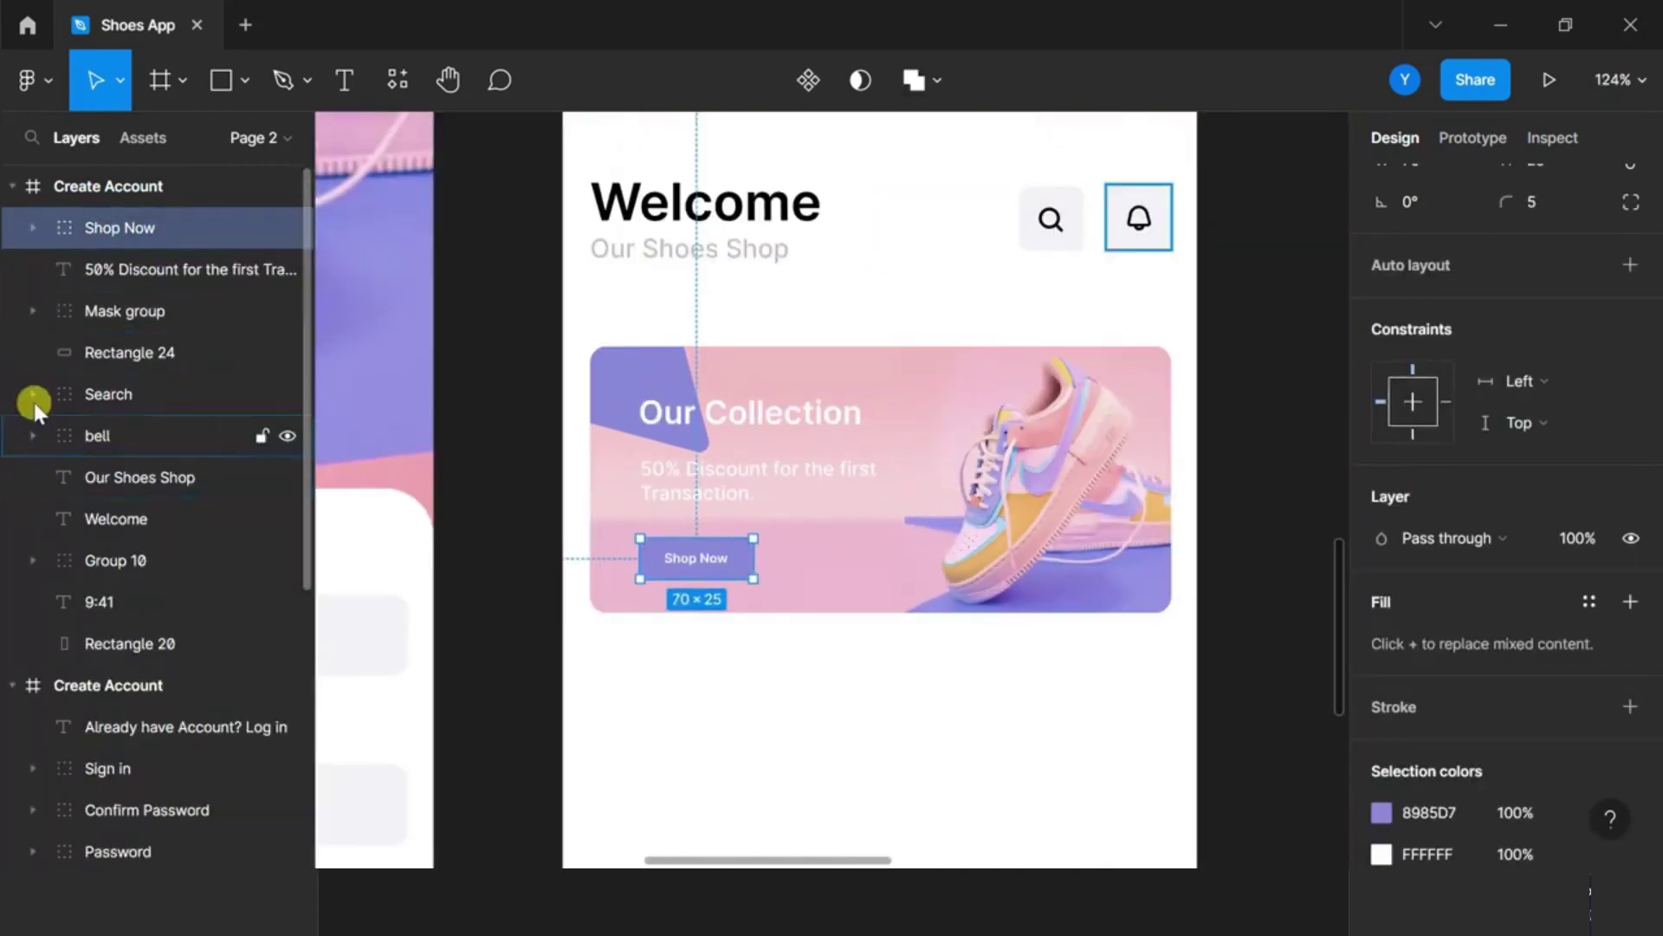
{"action": "left_click", "coordinate": [126, 352]}
{"action": "left_click", "coordinate": [124, 229], "text": "shift"}
{"action": "key", "text": "ctrl+g"}
{"action": "double_click", "coordinate": [113, 228]}
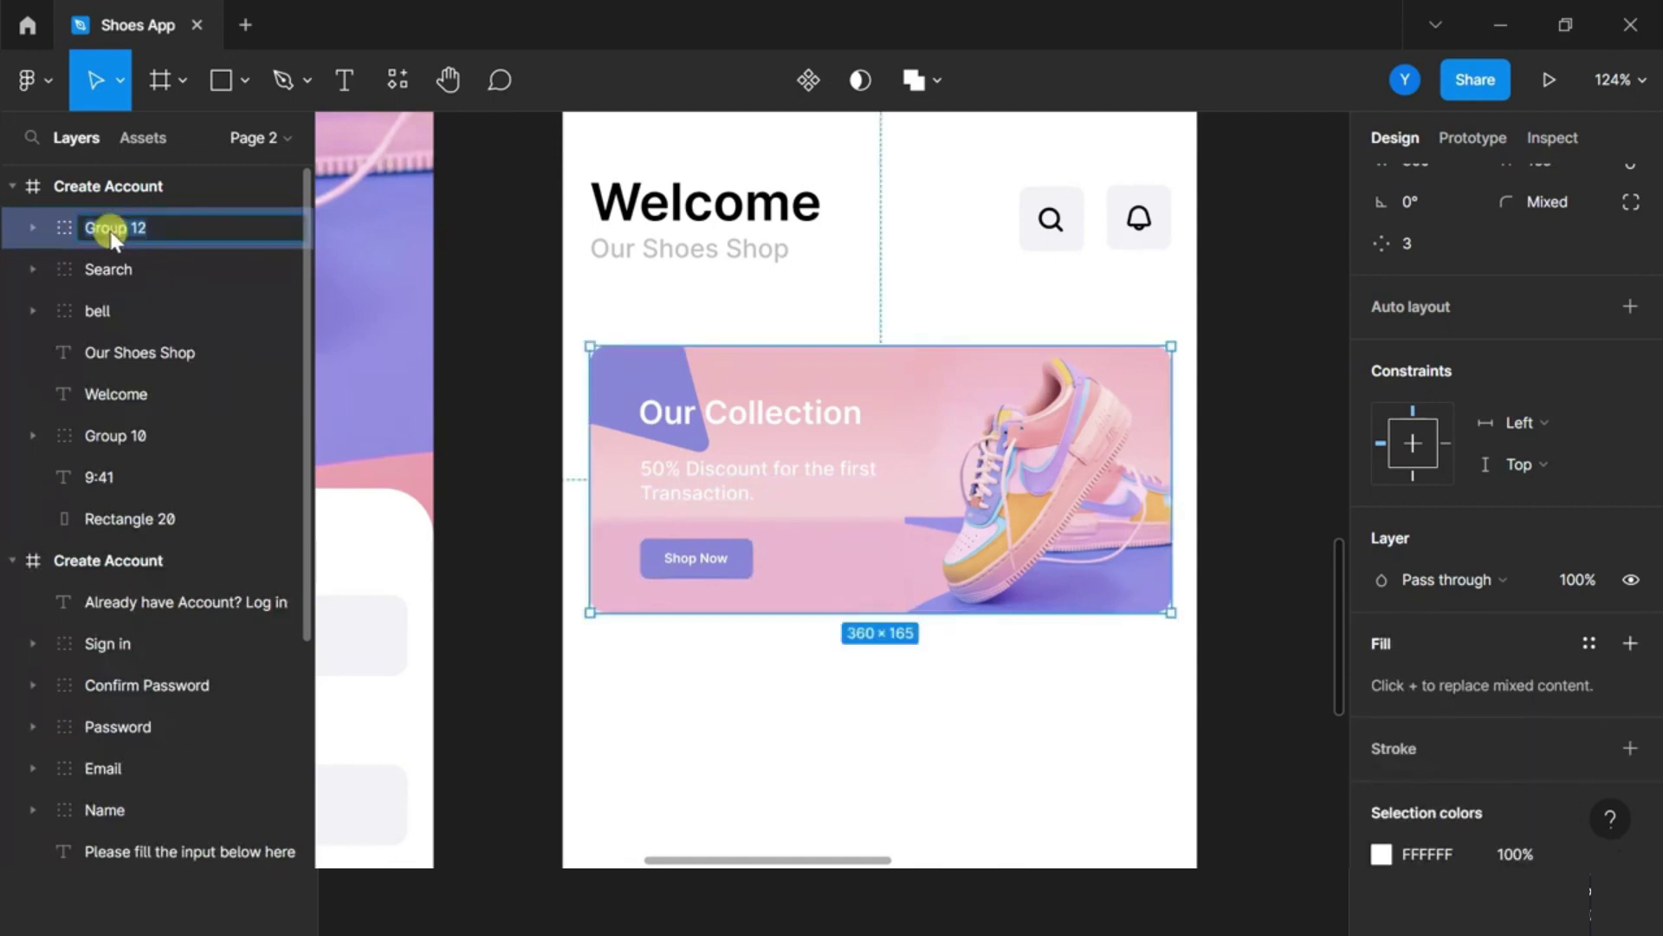
{"action": "type", "text": "ds"}
{"action": "left_click", "coordinate": [557, 501]}
{"action": "scroll", "coordinate": [558, 501], "scroll_direction": "down", "scroll_amount": 3}
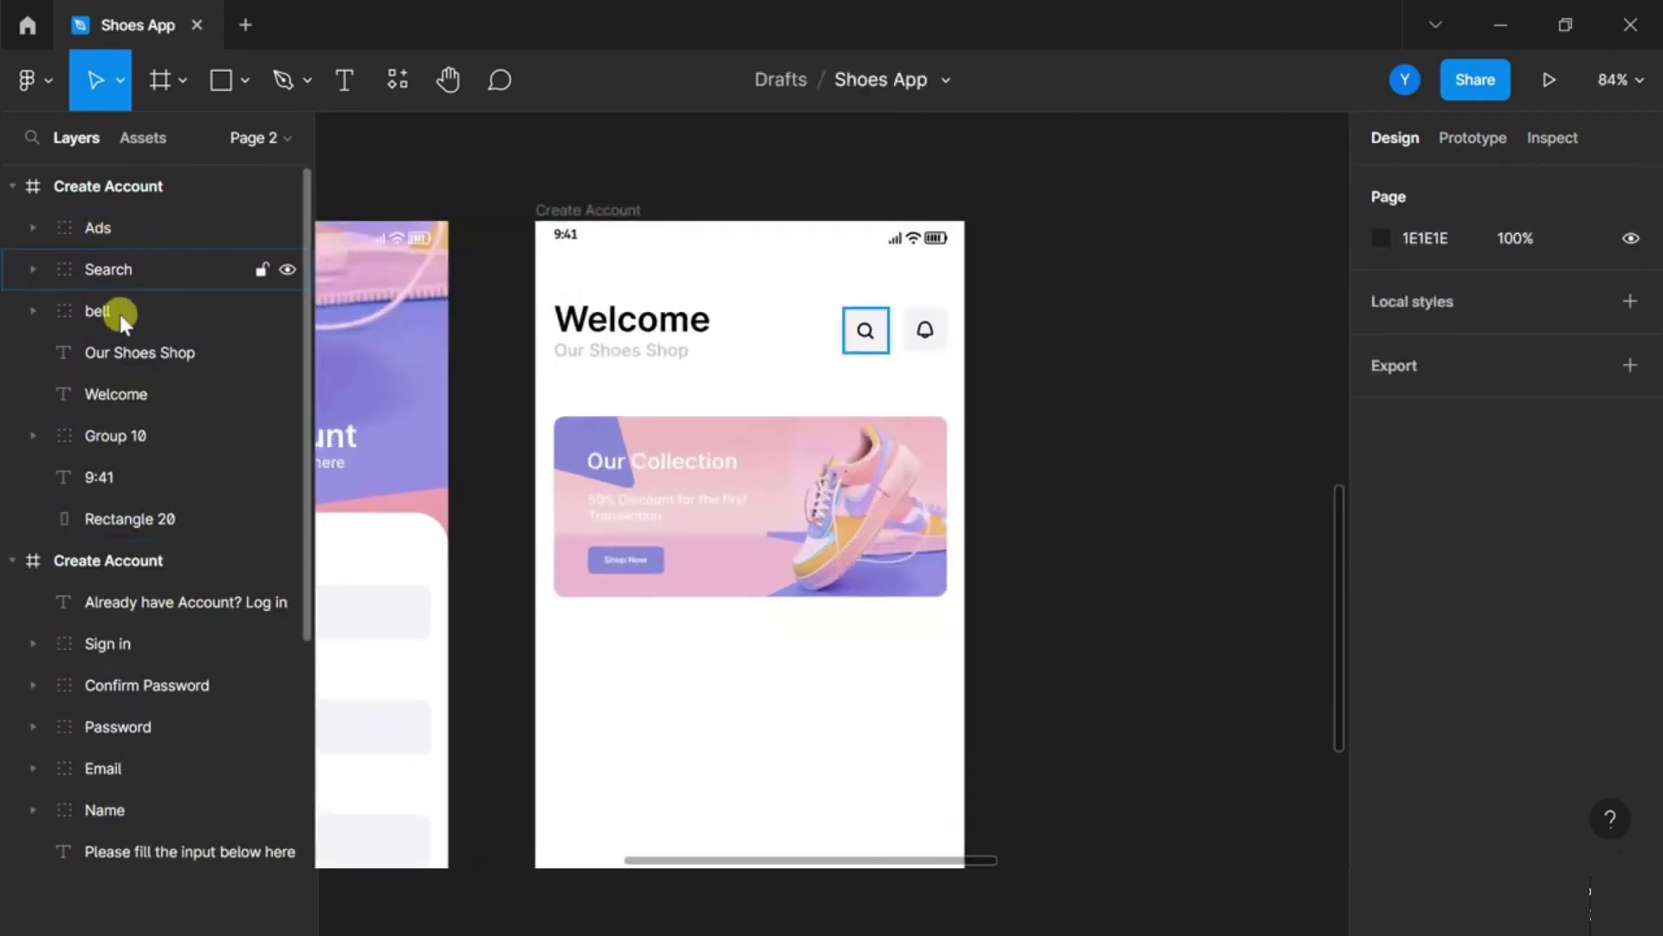
{"action": "left_click", "coordinate": [105, 227]}
Step: Nudge the Ads banner up and draw a small 10×10 dot below it
{"action": "key", "text": "shift+Up"}
{"action": "key", "text": "shift+Up"}
{"action": "left_click", "coordinate": [245, 79]}
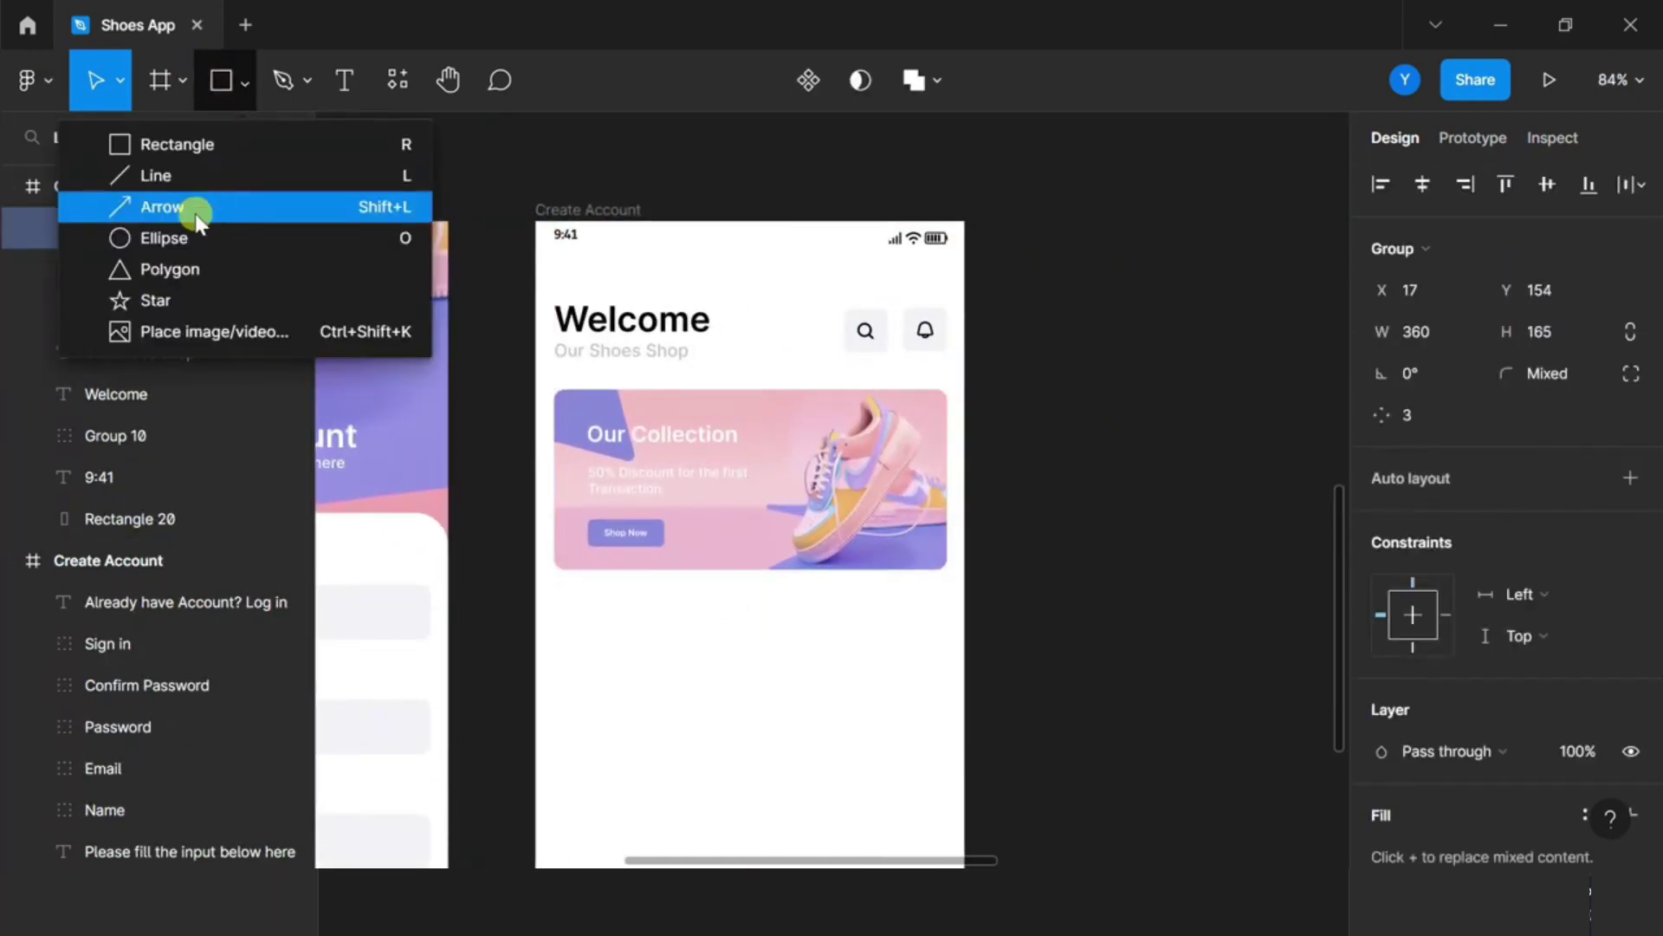
{"action": "left_click", "coordinate": [173, 233]}
{"action": "scroll", "coordinate": [717, 598], "scroll_direction": "up", "scroll_amount": 5}
{"action": "scroll", "coordinate": [711, 485], "scroll_direction": "up", "scroll_amount": 3}
{"action": "left_click_drag", "start_coordinate": [713, 473], "coordinate": [755, 515]}
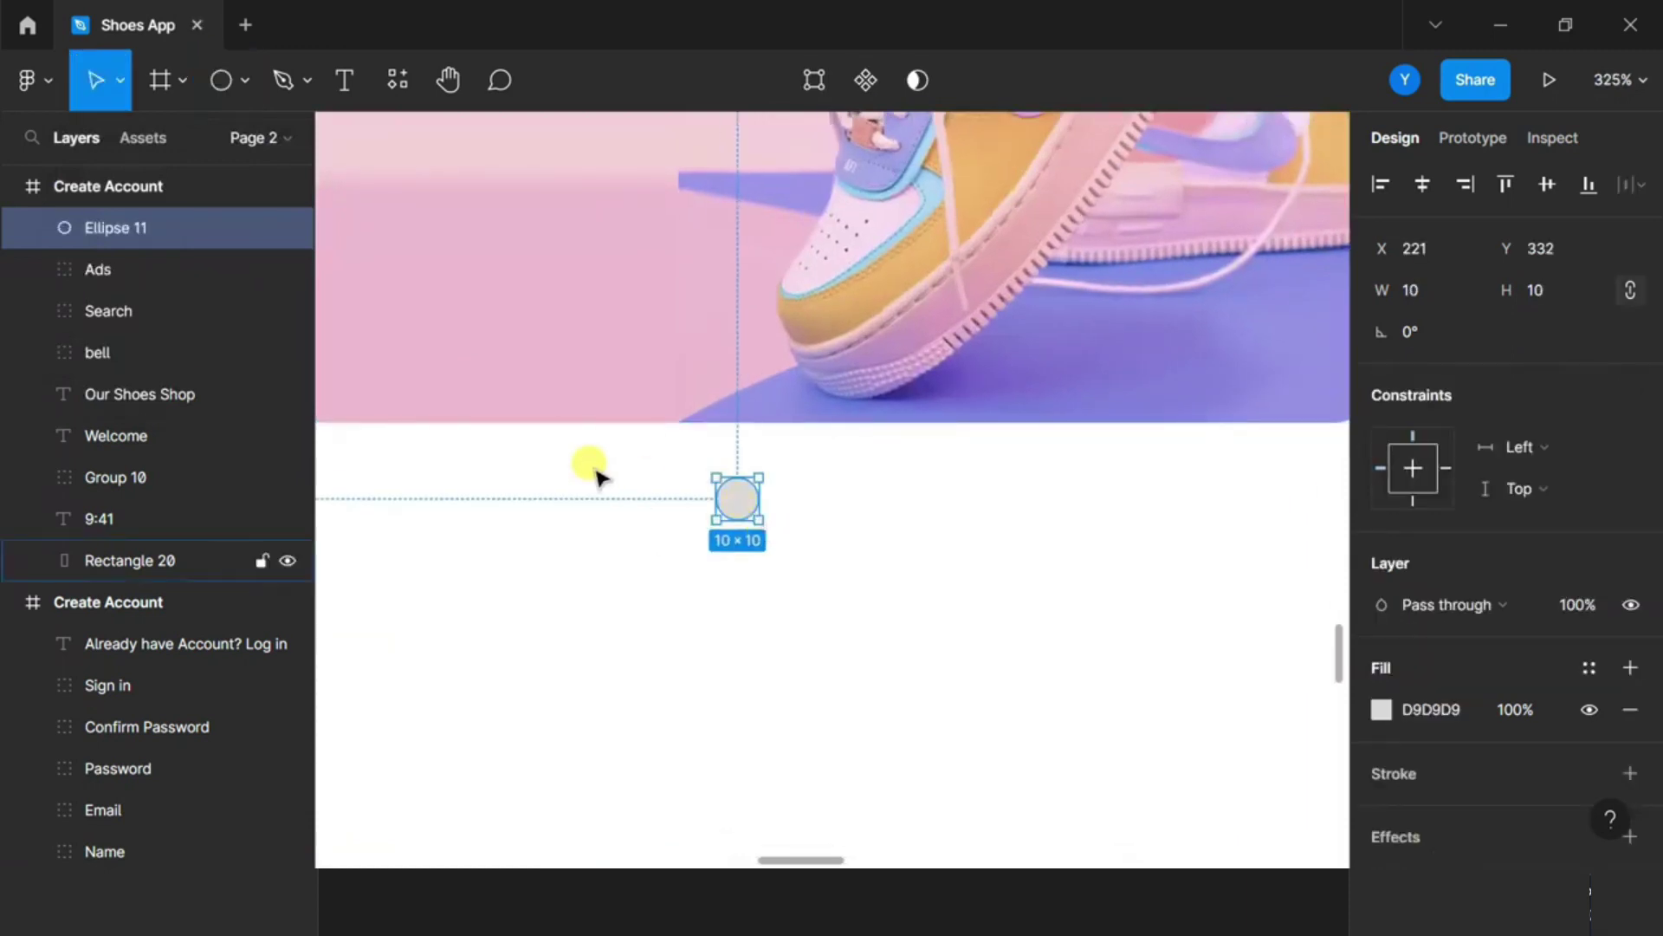
Step: Duplicate the dot into a row of three and group them
{"action": "scroll", "coordinate": [857, 520], "scroll_direction": "up", "scroll_amount": 3}
{"action": "scroll", "coordinate": [862, 520], "scroll_direction": "down", "scroll_amount": 5}
{"action": "scroll", "coordinate": [866, 520], "scroll_direction": "up", "scroll_amount": 4}
{"action": "left_click_drag", "start_coordinate": [866, 516], "coordinate": [690, 517]}
{"action": "left_click", "coordinate": [123, 310], "text": "shift"}
{"action": "key", "text": "ctrl+g"}
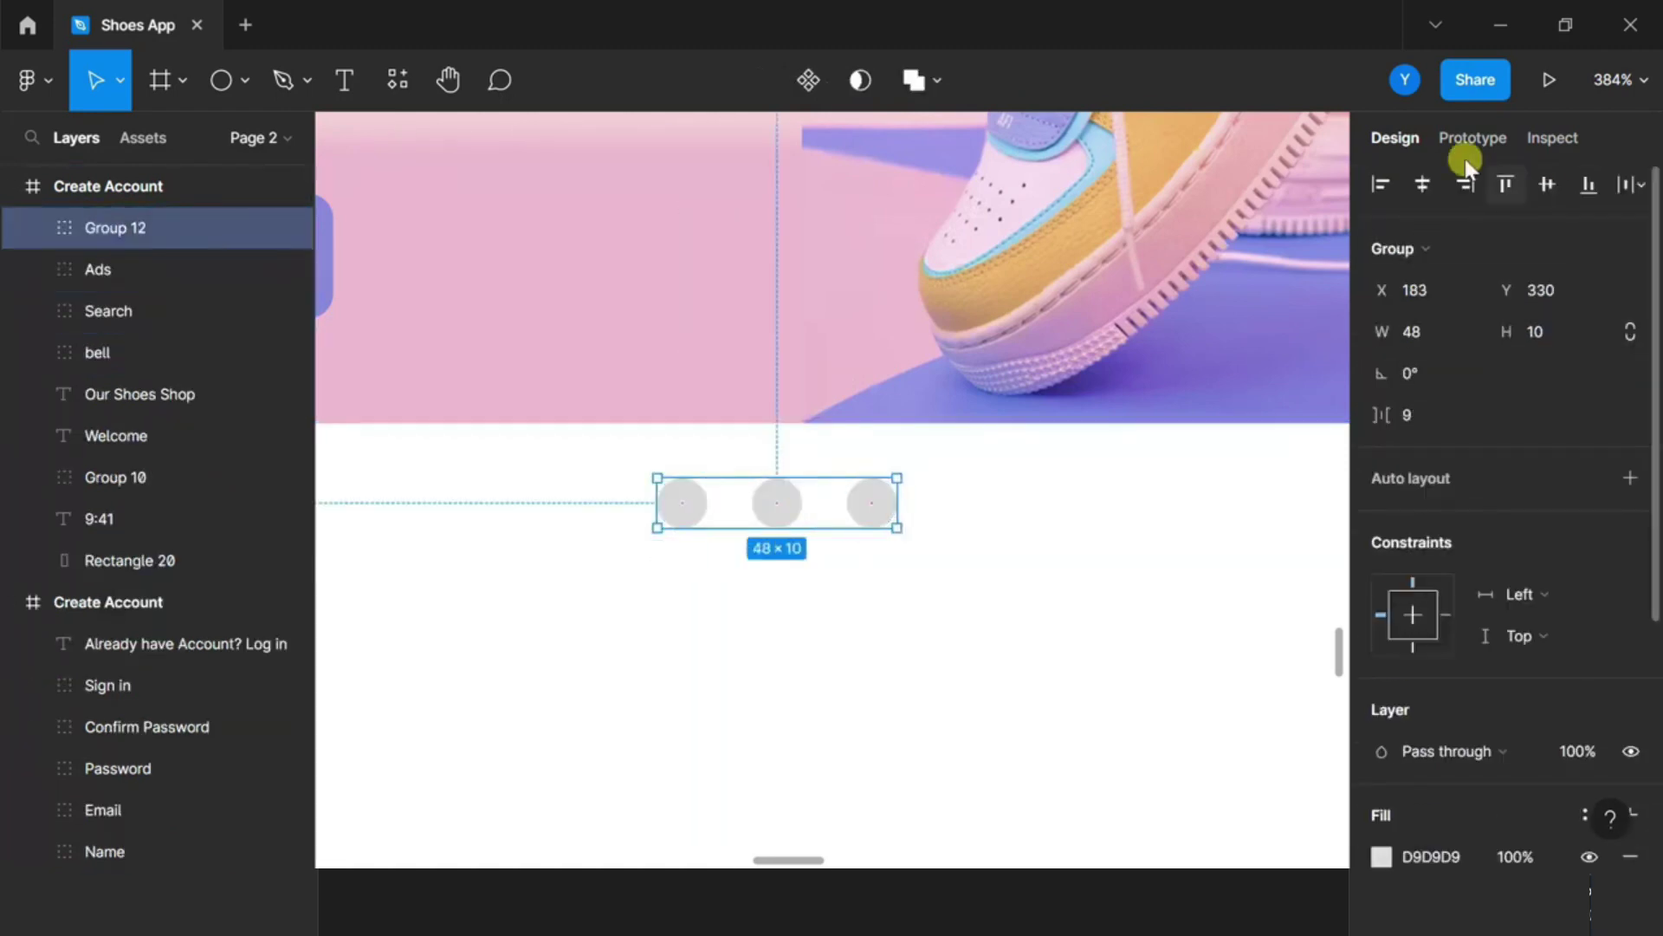
{"action": "scroll", "coordinate": [885, 594], "scroll_direction": "down", "scroll_amount": 3}
{"action": "scroll", "coordinate": [804, 518], "scroll_direction": "up", "scroll_amount": 1}
Step: Select the first dot and space it evenly with the other two
{"action": "left_click", "coordinate": [27, 227]}
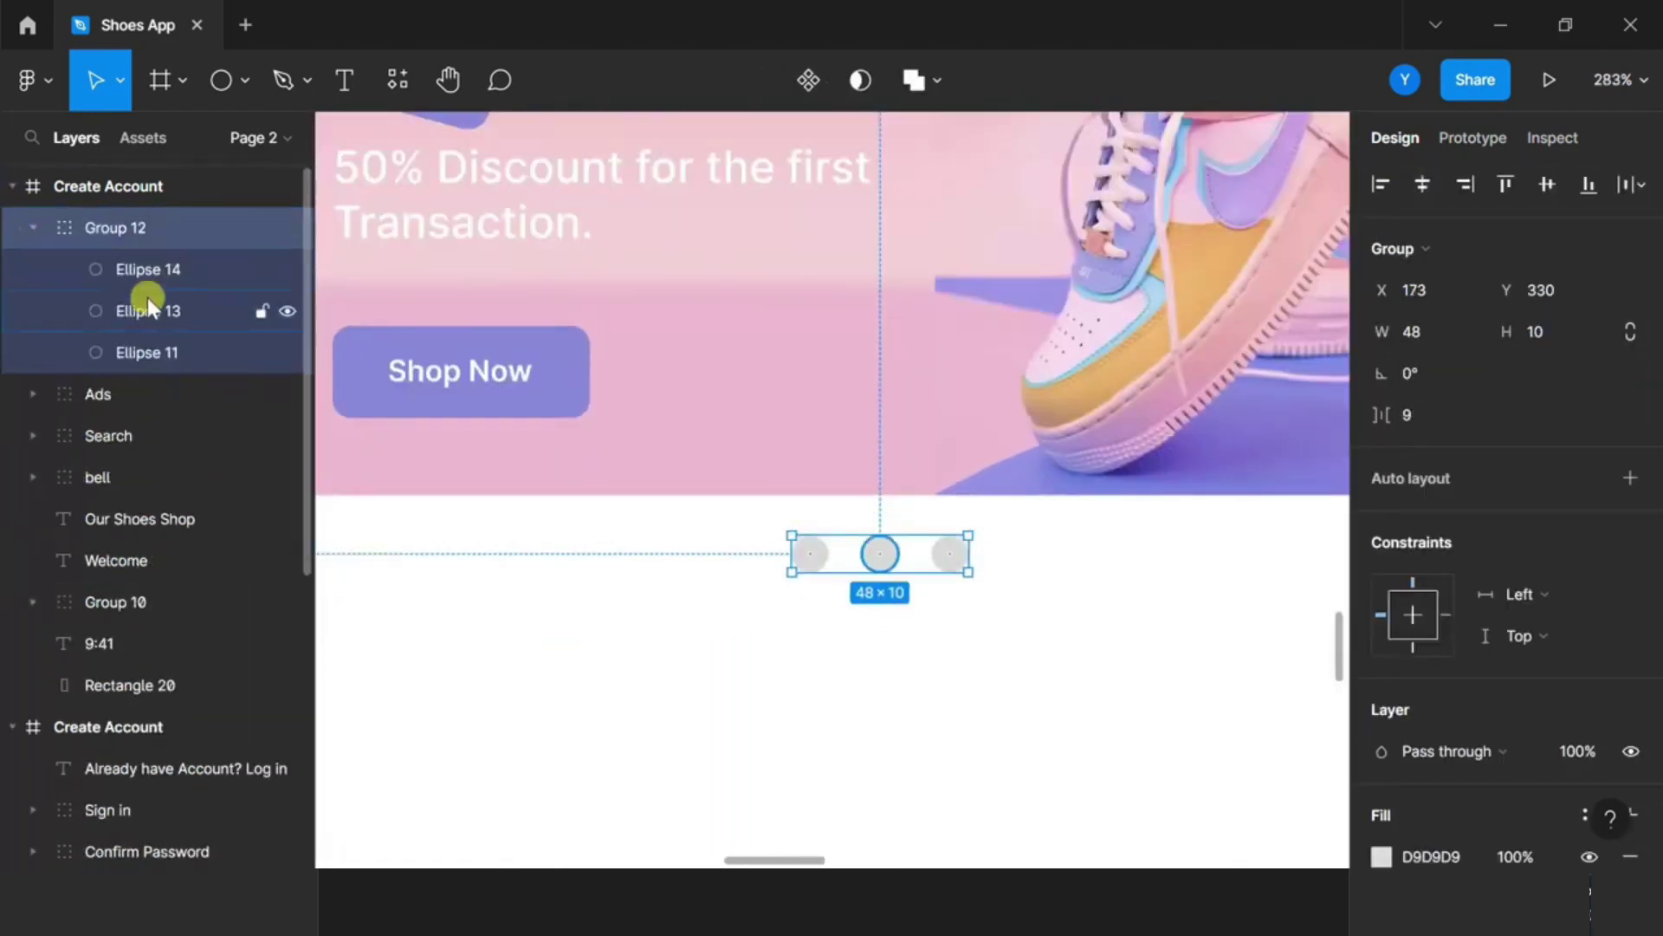
{"action": "left_click", "coordinate": [139, 352]}
{"action": "left_click", "coordinate": [143, 268]}
{"action": "scroll", "coordinate": [845, 558], "scroll_direction": "up", "scroll_amount": 1}
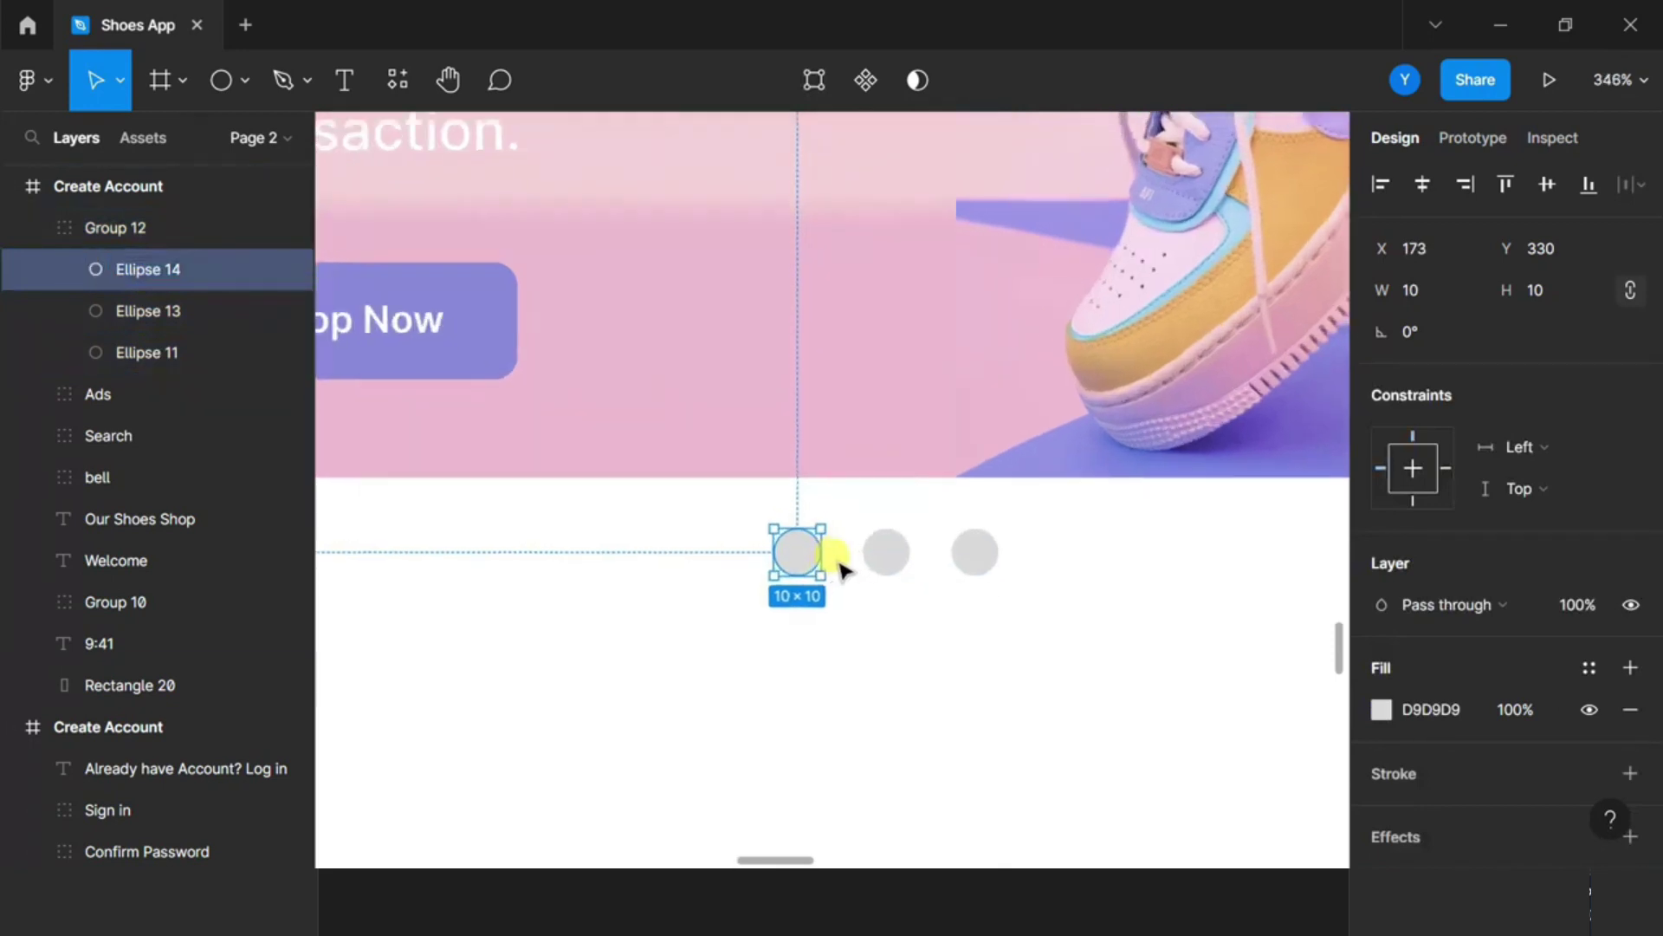
{"action": "scroll", "coordinate": [845, 558], "scroll_direction": "up", "scroll_amount": 3}
{"action": "double_click", "coordinate": [760, 557]}
{"action": "key", "text": "Escape"}
{"action": "key", "text": "Left"}
{"action": "key", "text": "Left"}
{"action": "left_click_drag", "start_coordinate": [771, 551], "coordinate": [766, 554]}
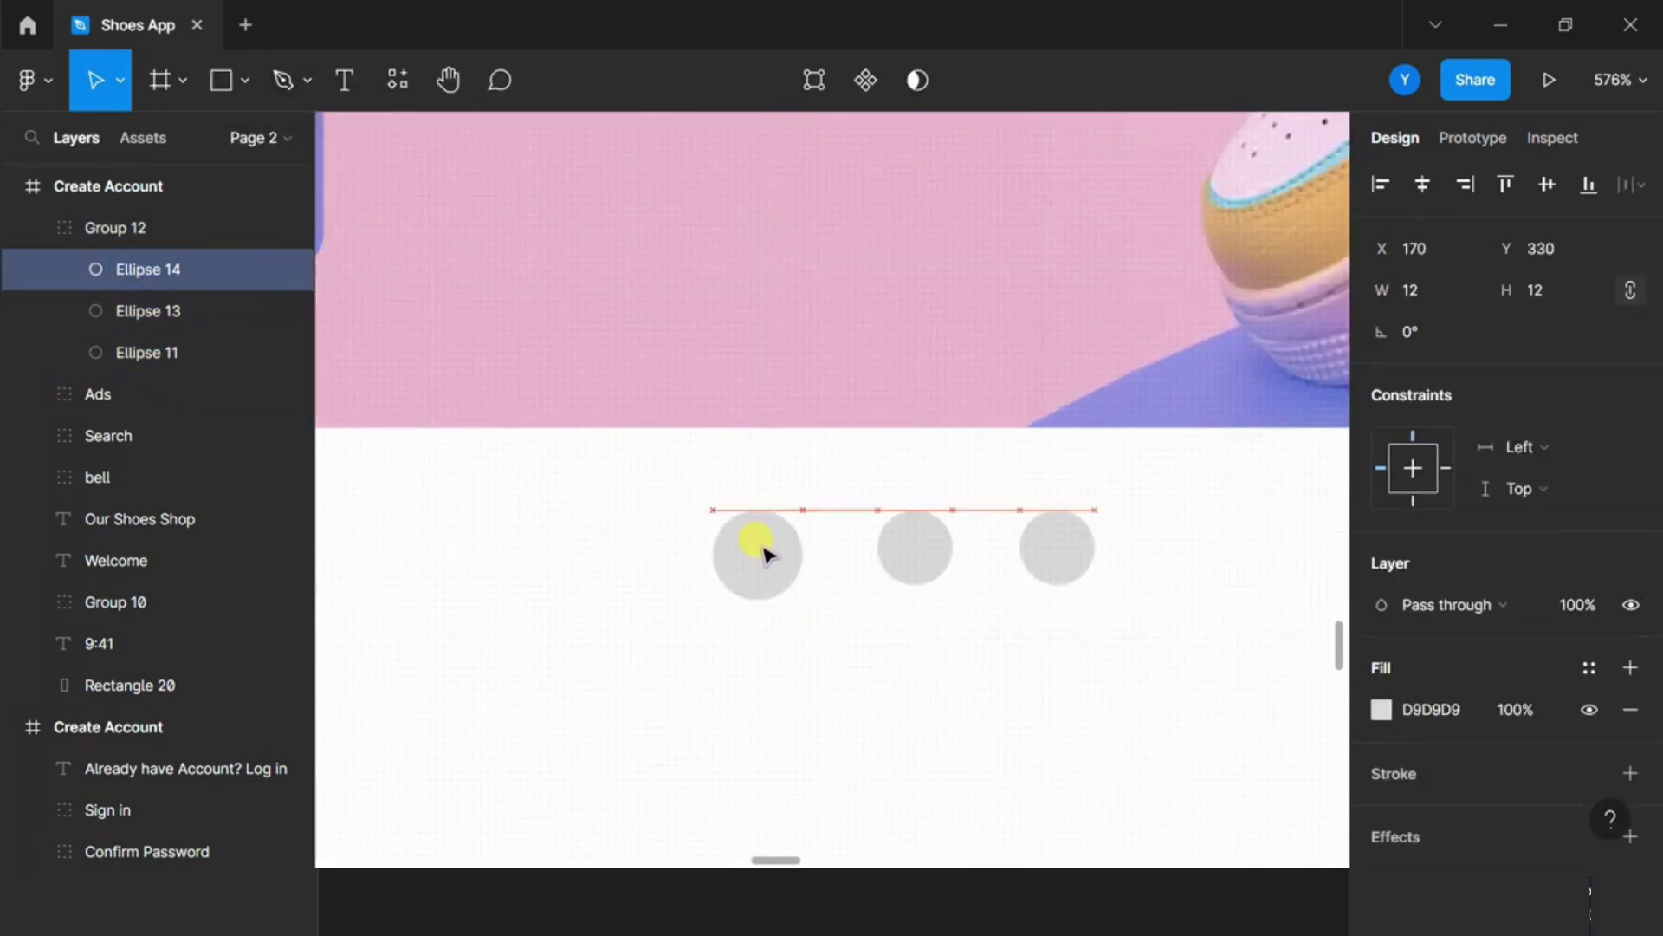
Step: Turn the first dot into a hollow ring with an orange E8B16B outline
{"action": "left_click", "coordinate": [1630, 709]}
{"action": "left_click", "coordinate": [1631, 732]}
{"action": "scroll", "coordinate": [1516, 693], "scroll_direction": "down", "scroll_amount": 2}
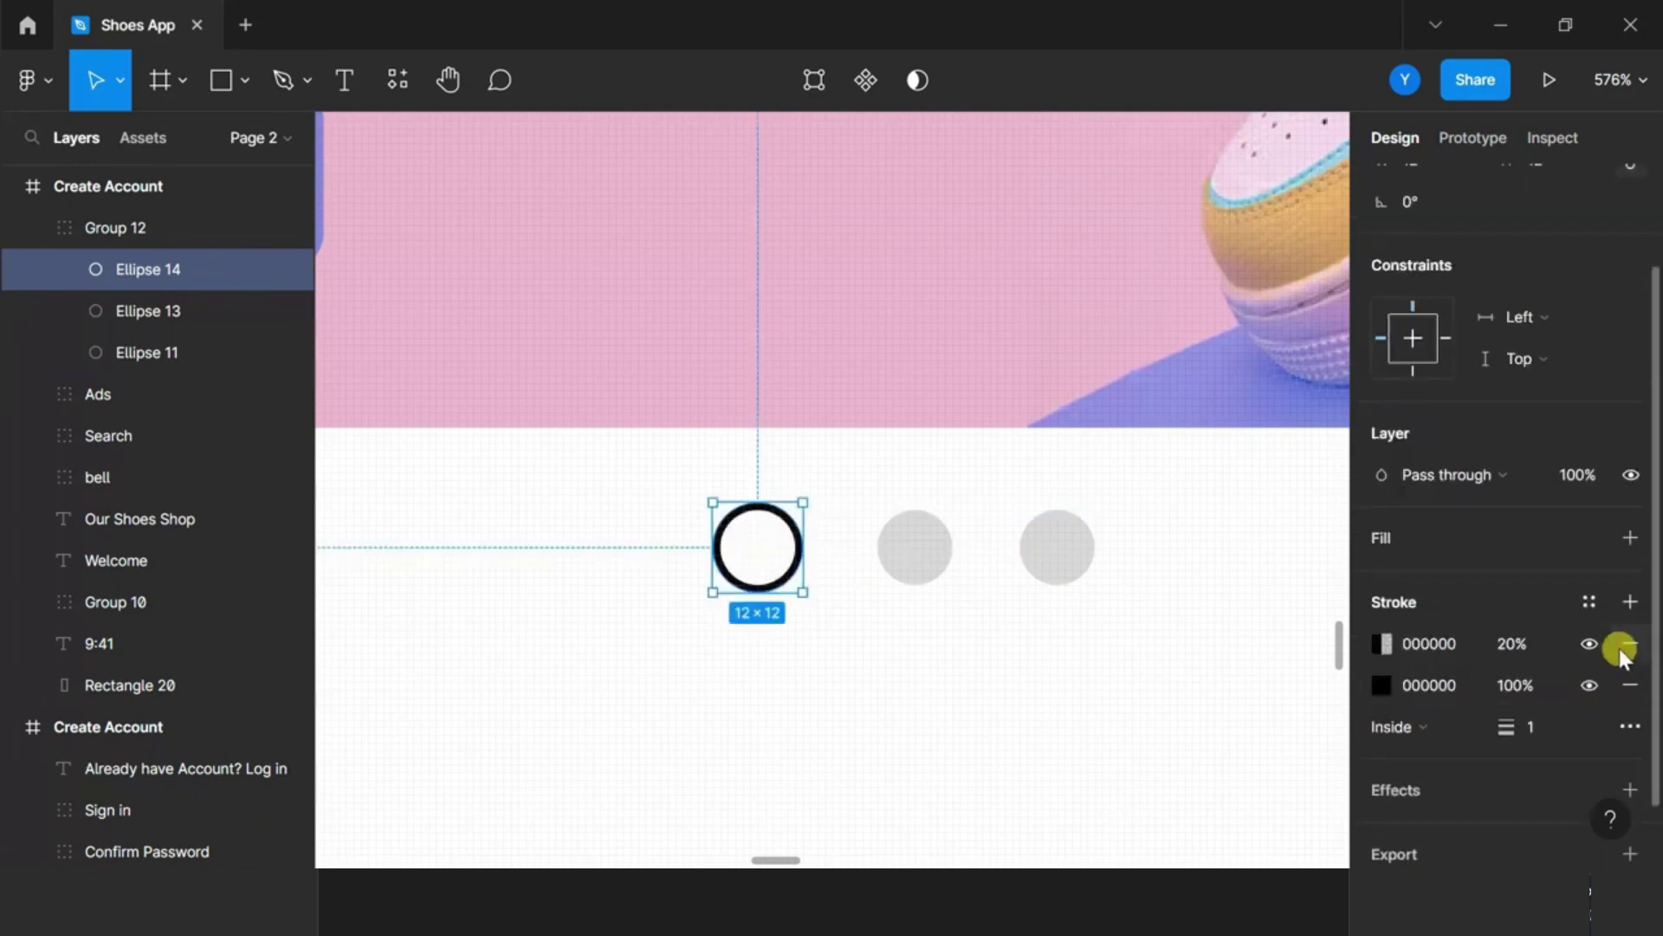
{"action": "left_click", "coordinate": [1631, 643]}
{"action": "left_click", "coordinate": [1381, 643]}
{"action": "left_click", "coordinate": [1225, 745]}
Step: Fill the second and third dots orange (E8B16B)
{"action": "left_click", "coordinate": [14, 271]}
{"action": "left_click", "coordinate": [148, 311]}
{"action": "left_click", "coordinate": [148, 352], "text": "shift"}
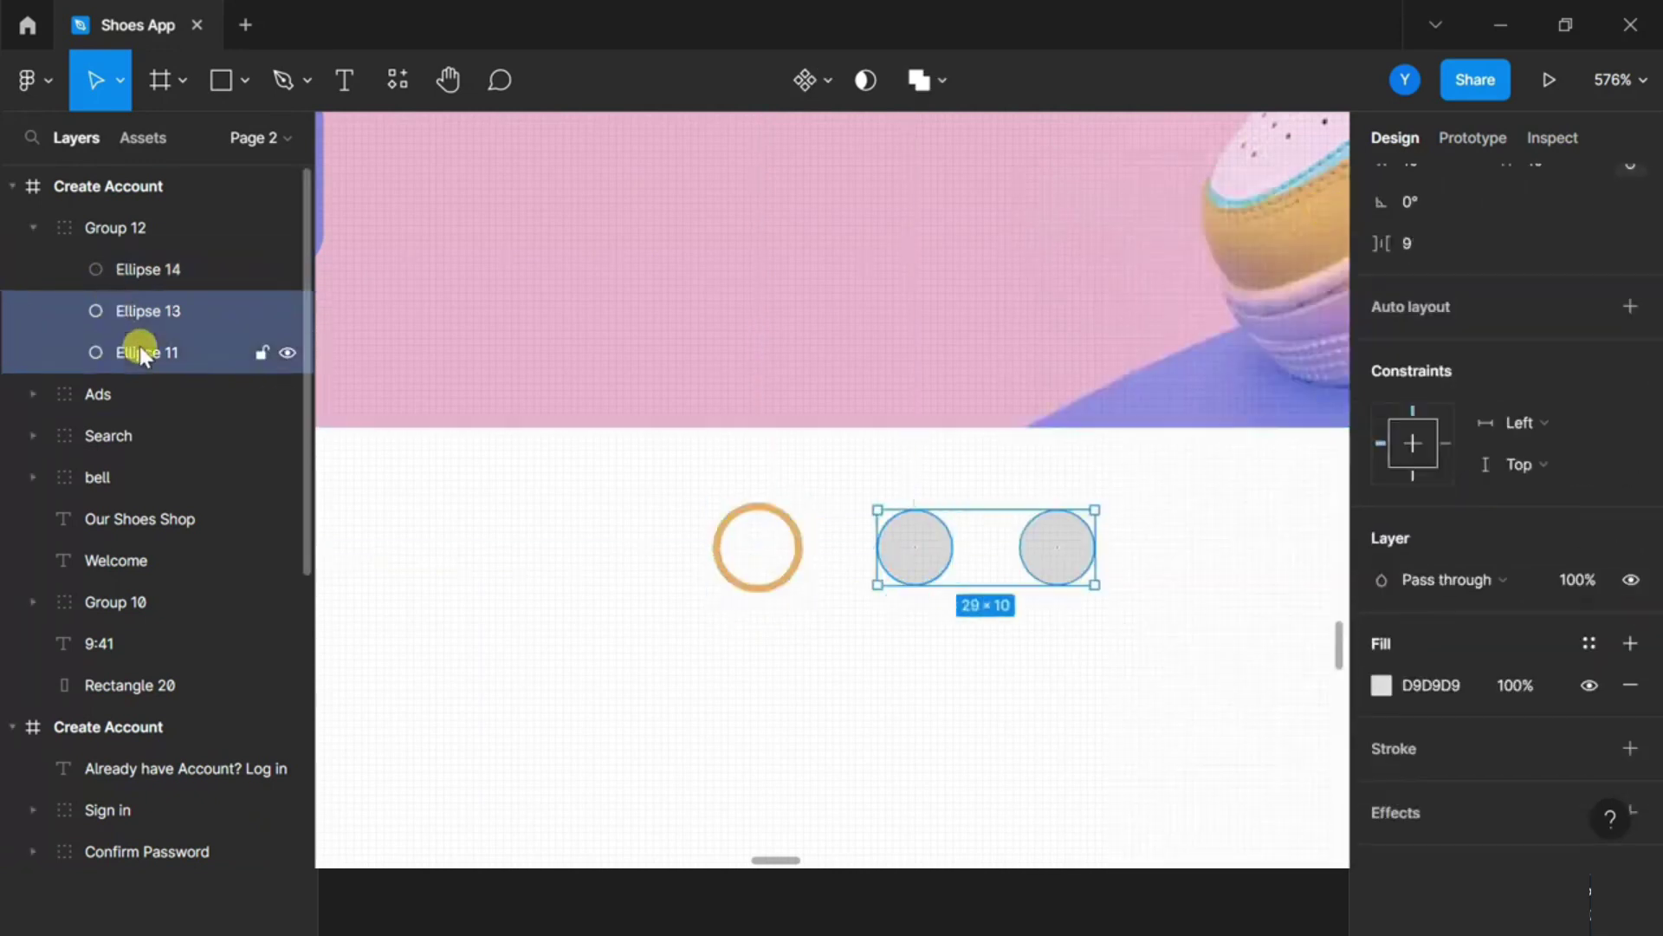
{"action": "left_click", "coordinate": [1380, 685]}
{"action": "left_click", "coordinate": [1225, 745]}
{"action": "left_click", "coordinate": [1334, 195]}
{"action": "scroll", "coordinate": [1225, 557], "scroll_direction": "down", "scroll_amount": 10}
{"action": "left_click", "coordinate": [1152, 613]}
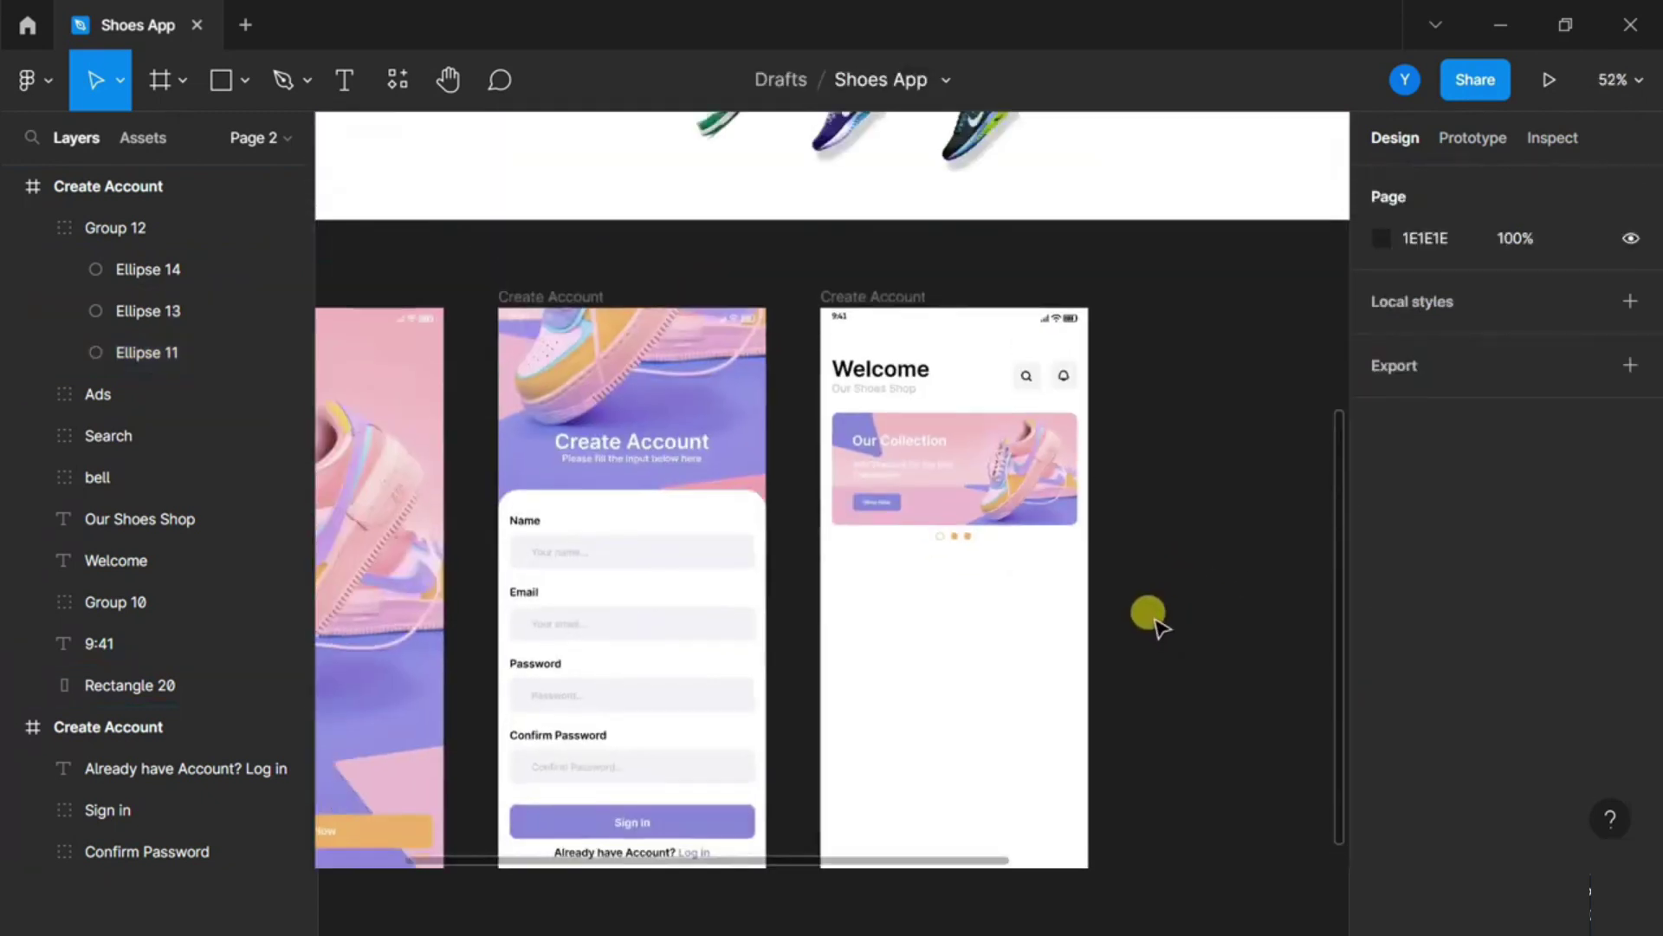
{"action": "scroll", "coordinate": [676, 527], "scroll_direction": "up", "scroll_amount": 3}
Step: Rename the dots group More and place it inside the Ads group
{"action": "double_click", "coordinate": [91, 228]}
{"action": "type", "text": "More"}
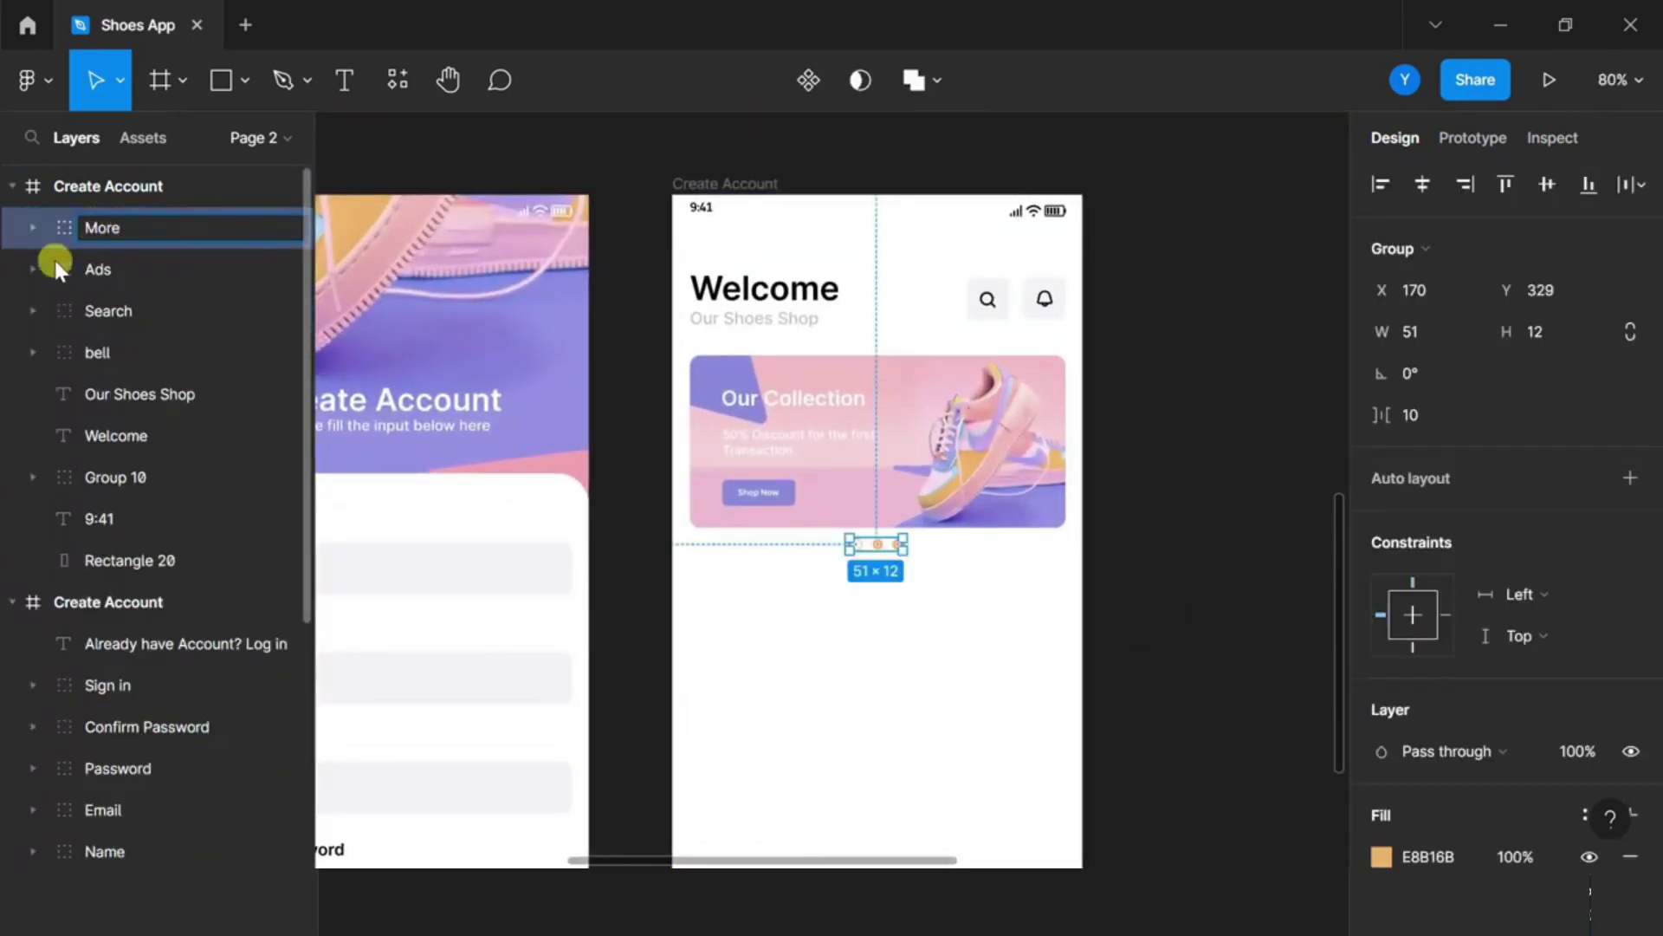
{"action": "left_click", "coordinate": [33, 270]}
{"action": "key", "text": "Tab"}
{"action": "left_click", "coordinate": [21, 227]}
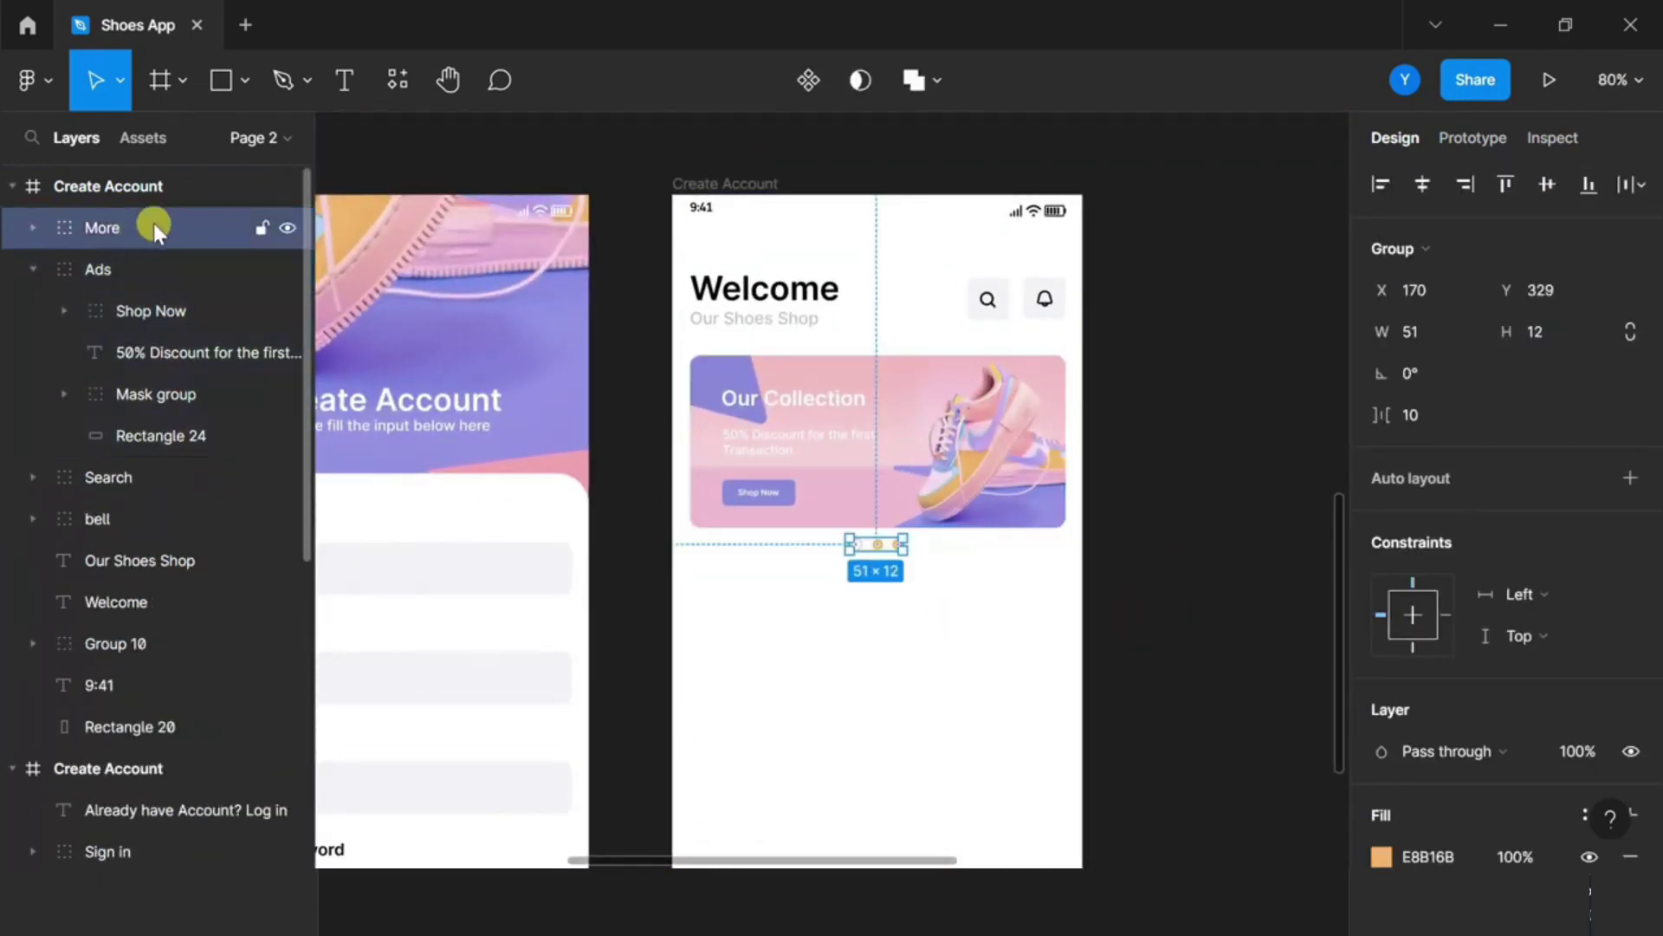
{"action": "left_click_drag", "start_coordinate": [153, 222], "coordinate": [153, 286]}
Step: Start a Categories text label below the banner
{"action": "scroll", "coordinate": [875, 502], "scroll_direction": "up", "scroll_amount": 5}
{"action": "key", "text": "t"}
{"action": "left_click", "coordinate": [571, 456]}
{"action": "type", "text": "Categorie"}
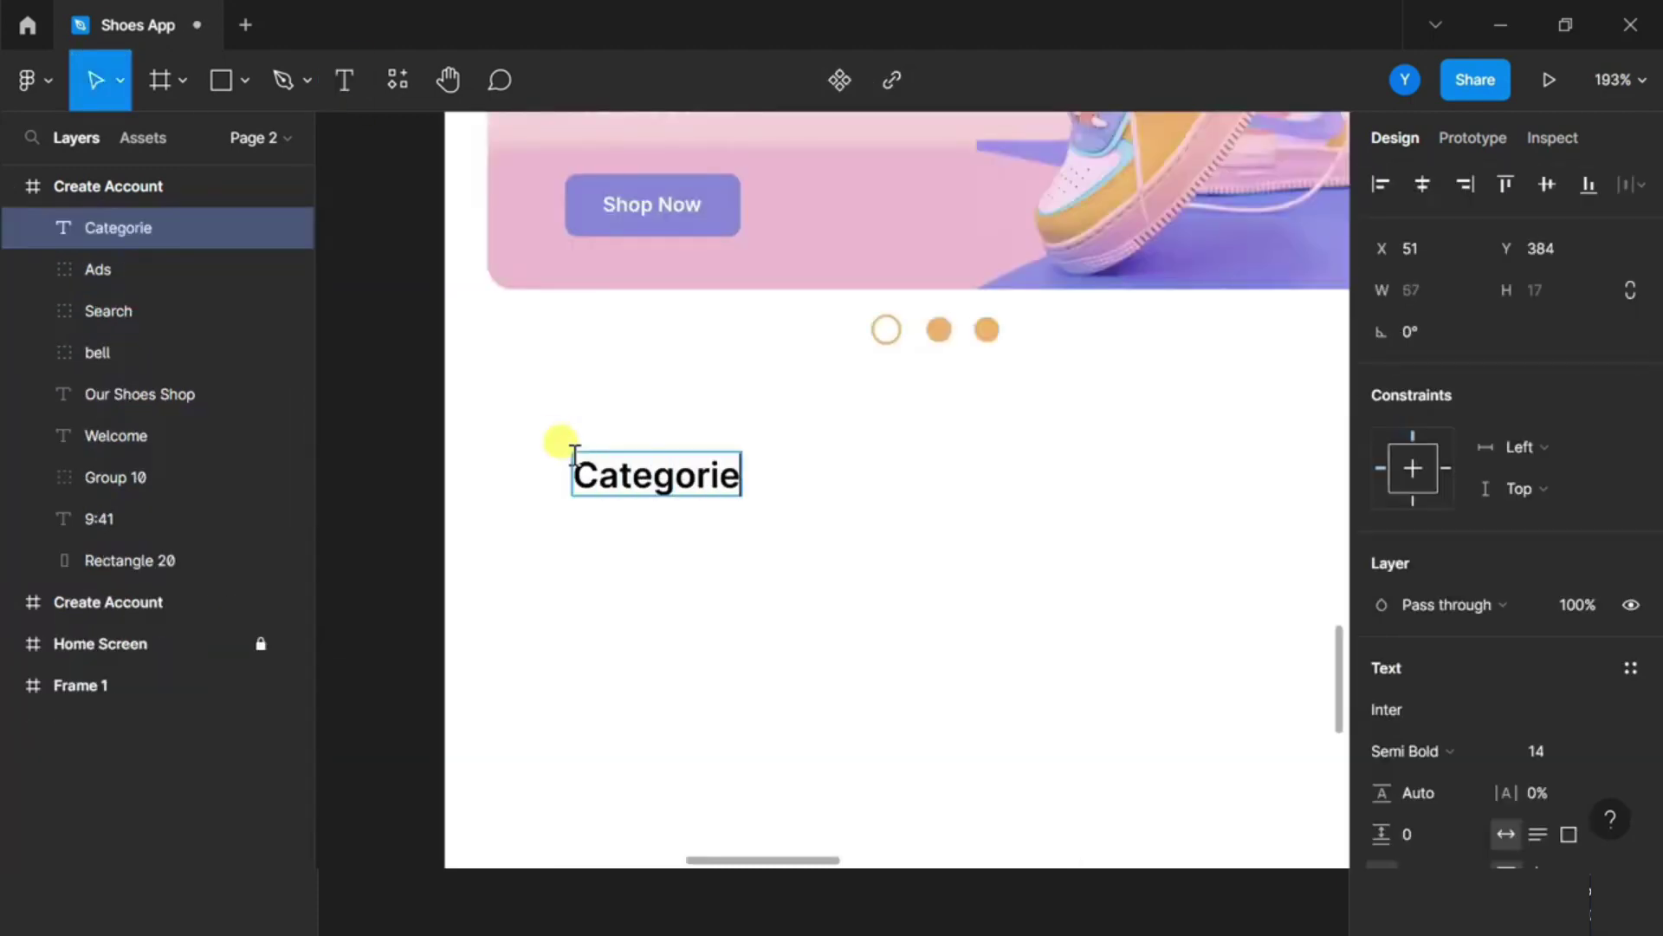
Step: Finish the Categories heading at size 20 and move it to the left edge
{"action": "type", "text": "s"}
{"action": "key", "text": "ctrl+a"}
{"action": "left_click", "coordinate": [1598, 750]}
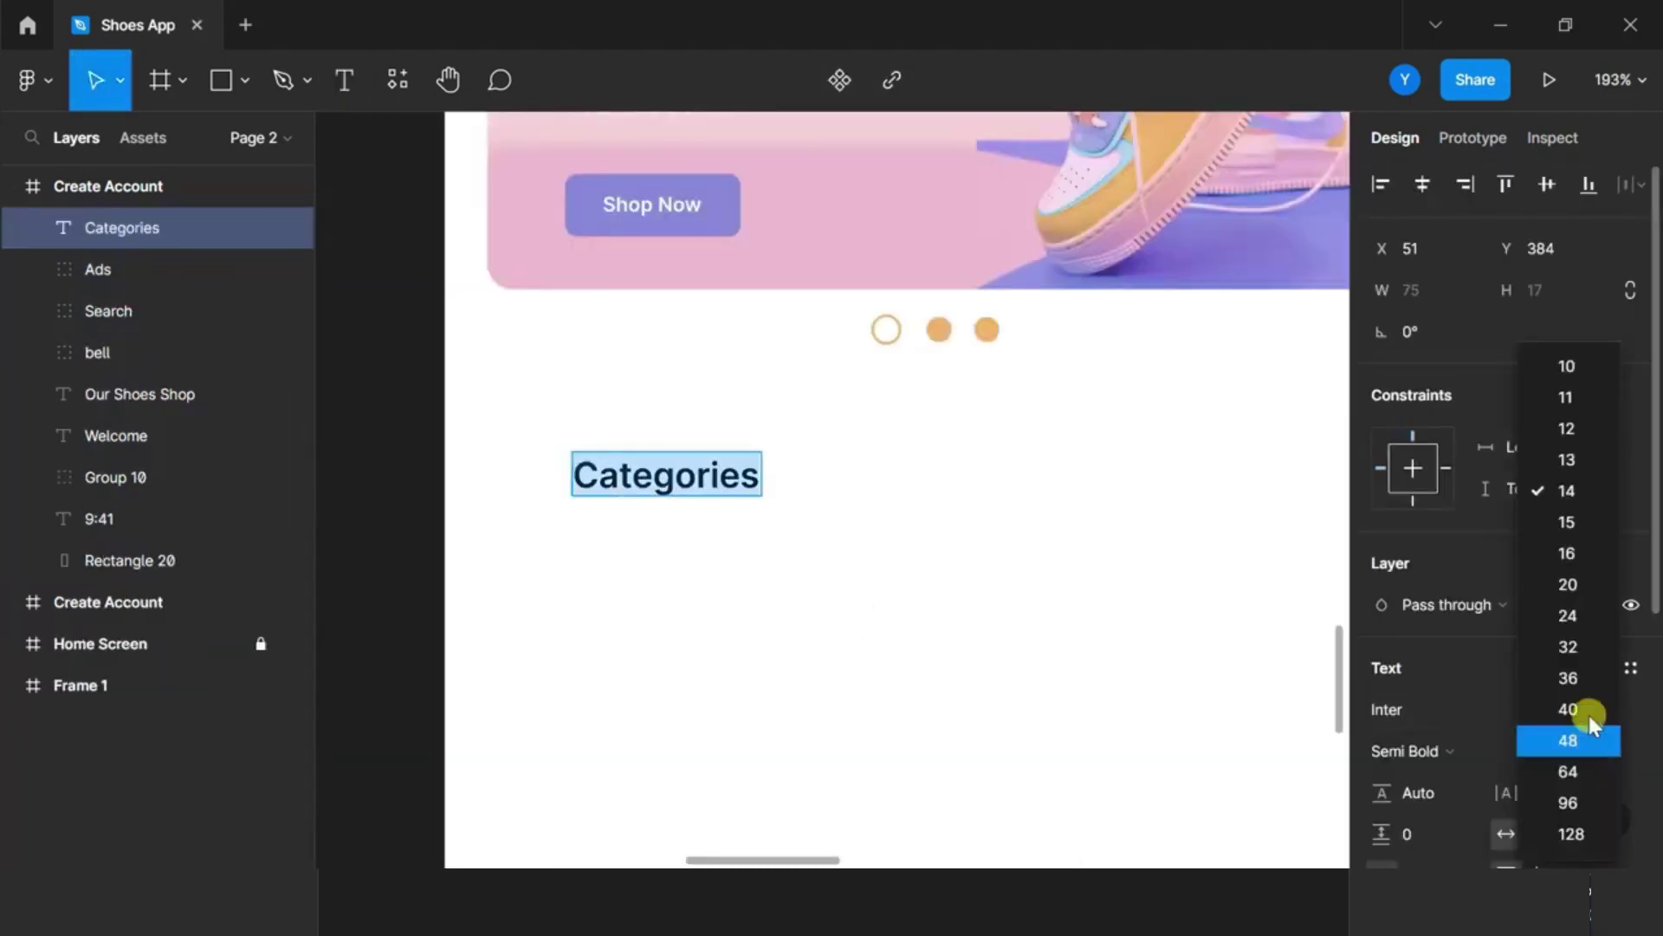
{"action": "left_click", "coordinate": [1594, 583]}
{"action": "key", "text": "Escape"}
{"action": "mouse_move", "coordinate": [709, 496]}
{"action": "left_mouse_down"}
{"action": "mouse_move", "coordinate": [652, 481]}
{"action": "mouse_move", "coordinate": [706, 519]}
{"action": "left_mouse_up"}
{"action": "scroll", "coordinate": [630, 611], "scroll_direction": "down", "scroll_amount": 3}
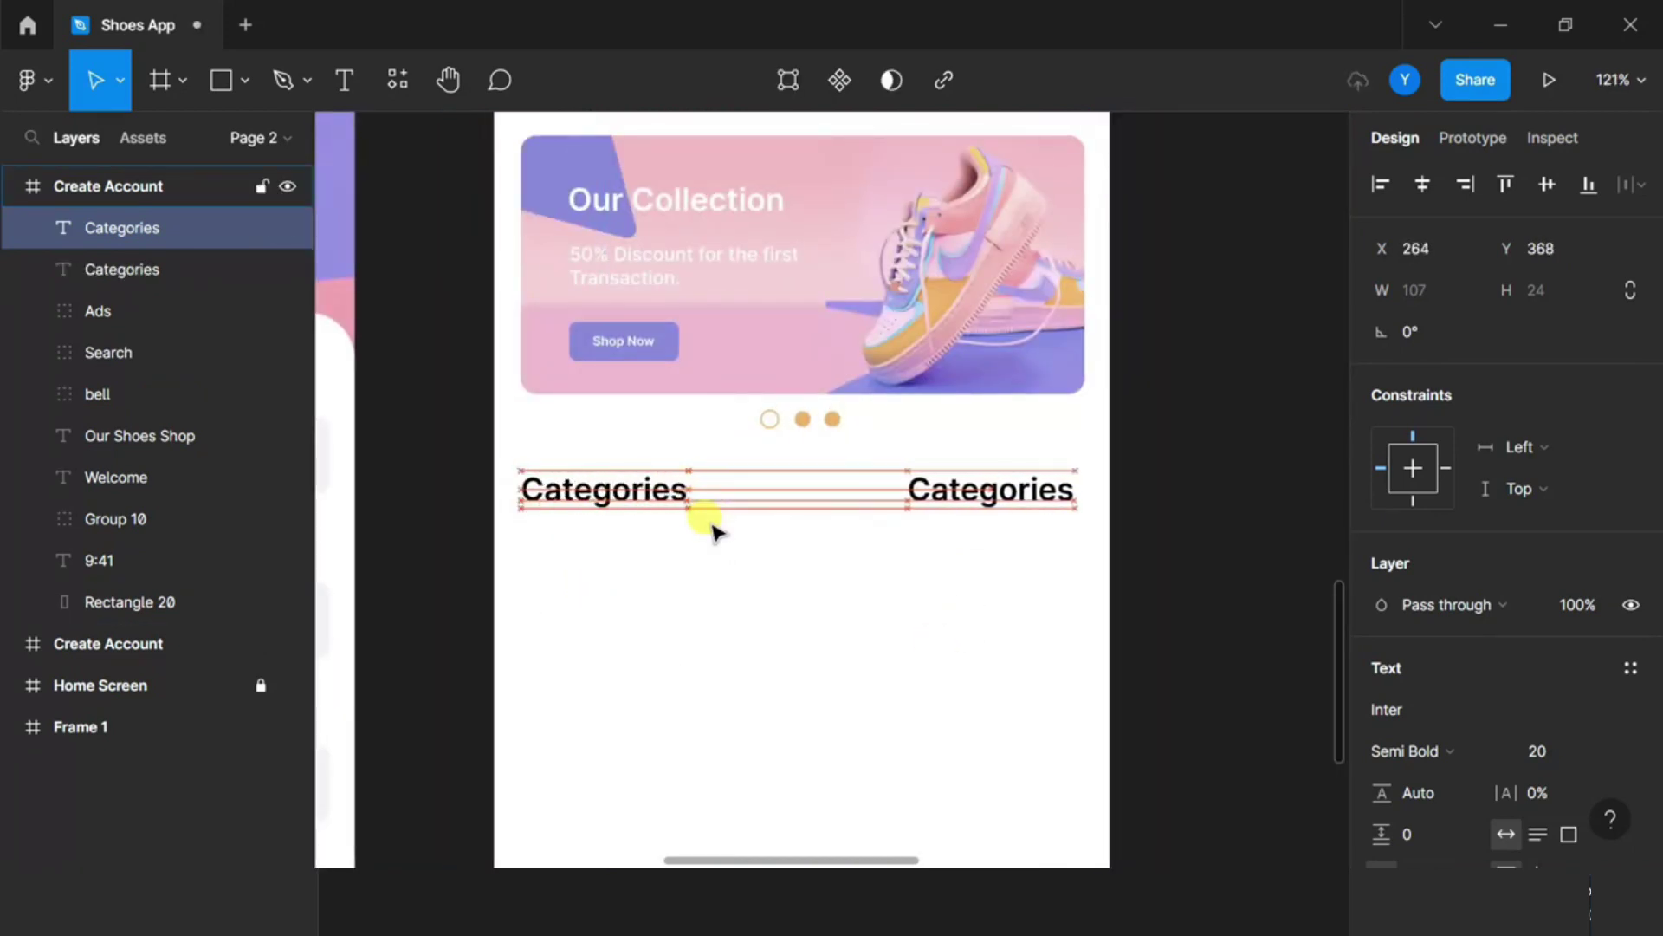
{"action": "scroll", "coordinate": [768, 456], "scroll_direction": "up", "scroll_amount": 5}
Step: Rewrite the copied heading as See All and align it at the row's right end
{"action": "left_click_drag", "start_coordinate": [910, 456], "coordinate": [1025, 453]}
{"action": "key", "text": "BackSpace"}
{"action": "key", "text": "Escape"}
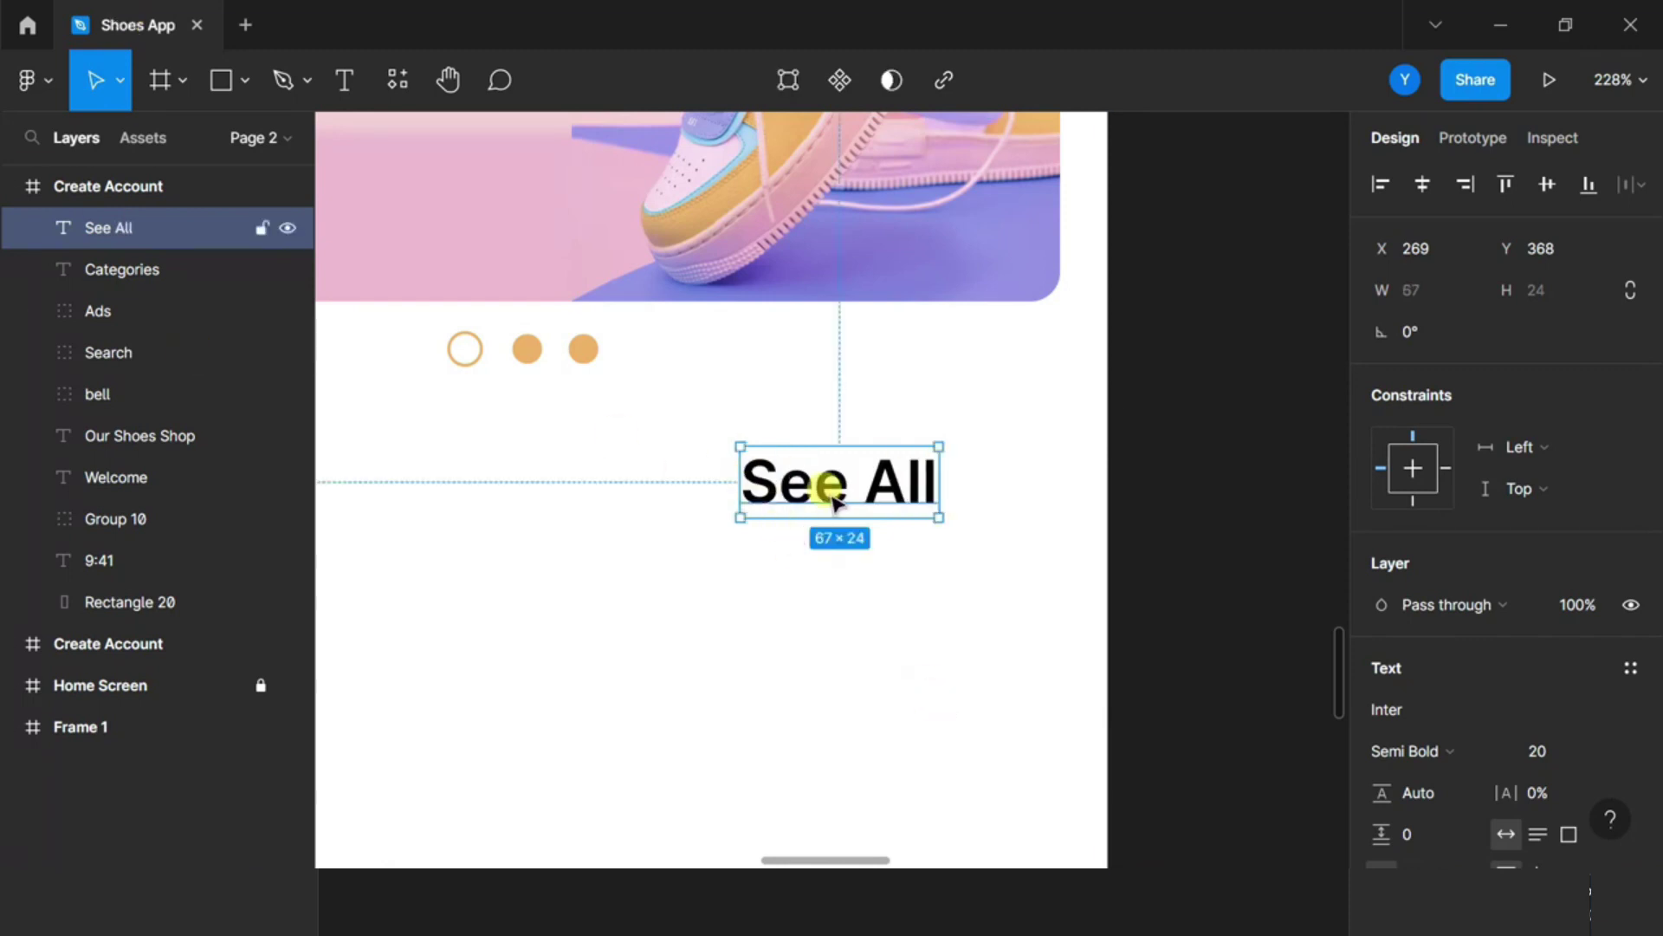
{"action": "left_click_drag", "start_coordinate": [824, 483], "coordinate": [833, 500]}
{"action": "left_click_drag", "start_coordinate": [937, 520], "coordinate": [931, 524]}
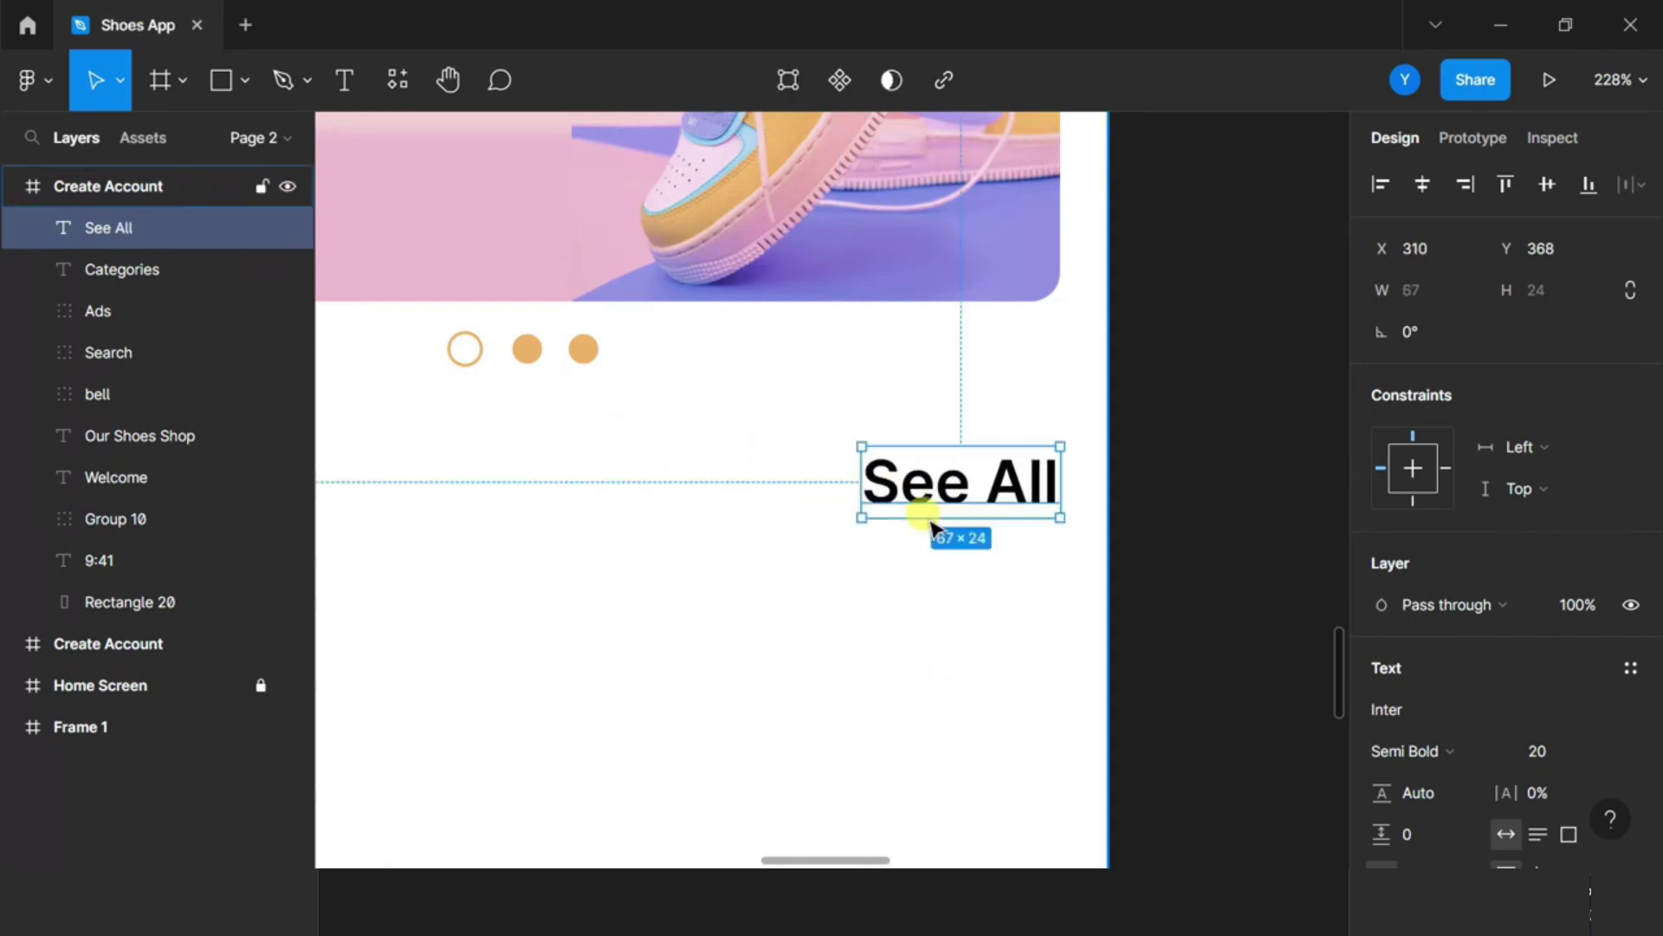
Step: Set See All to size 16 with a purple fill
{"action": "left_click", "coordinate": [1611, 753]}
{"action": "left_click", "coordinate": [1559, 555]}
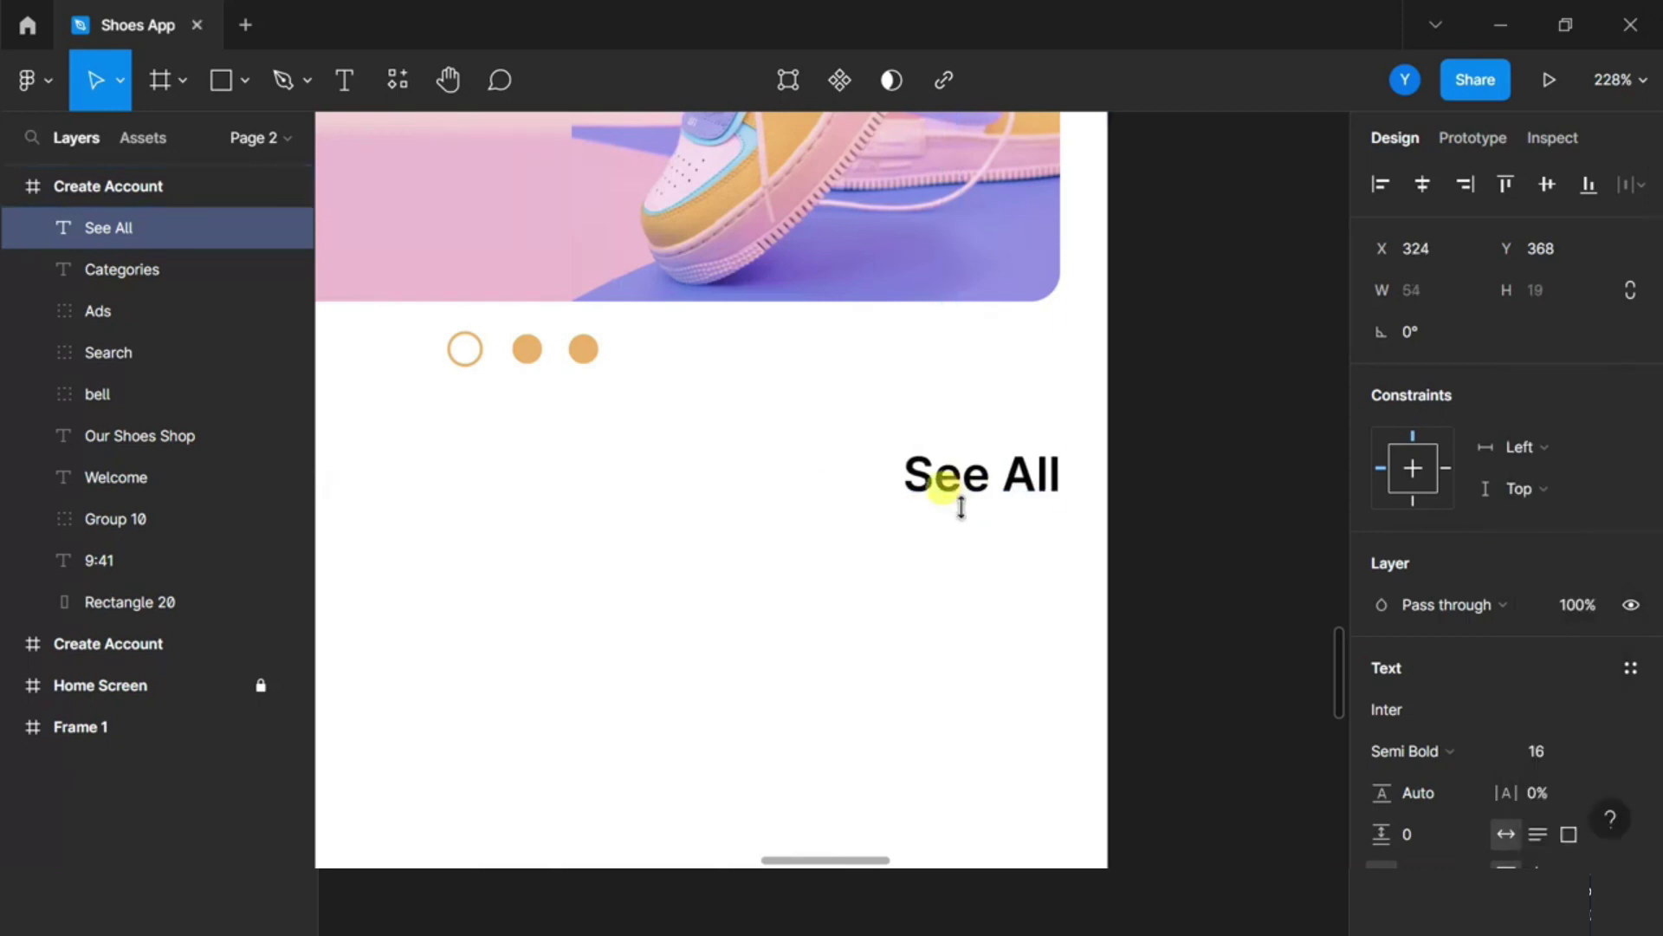
{"action": "scroll", "coordinate": [1396, 713], "scroll_direction": "down", "scroll_amount": 3}
{"action": "left_click", "coordinate": [1398, 715]}
{"action": "left_click", "coordinate": [1155, 741]}
{"action": "left_click", "coordinate": [1230, 492]}
{"action": "scroll", "coordinate": [1230, 493], "scroll_direction": "down", "scroll_amount": 5}
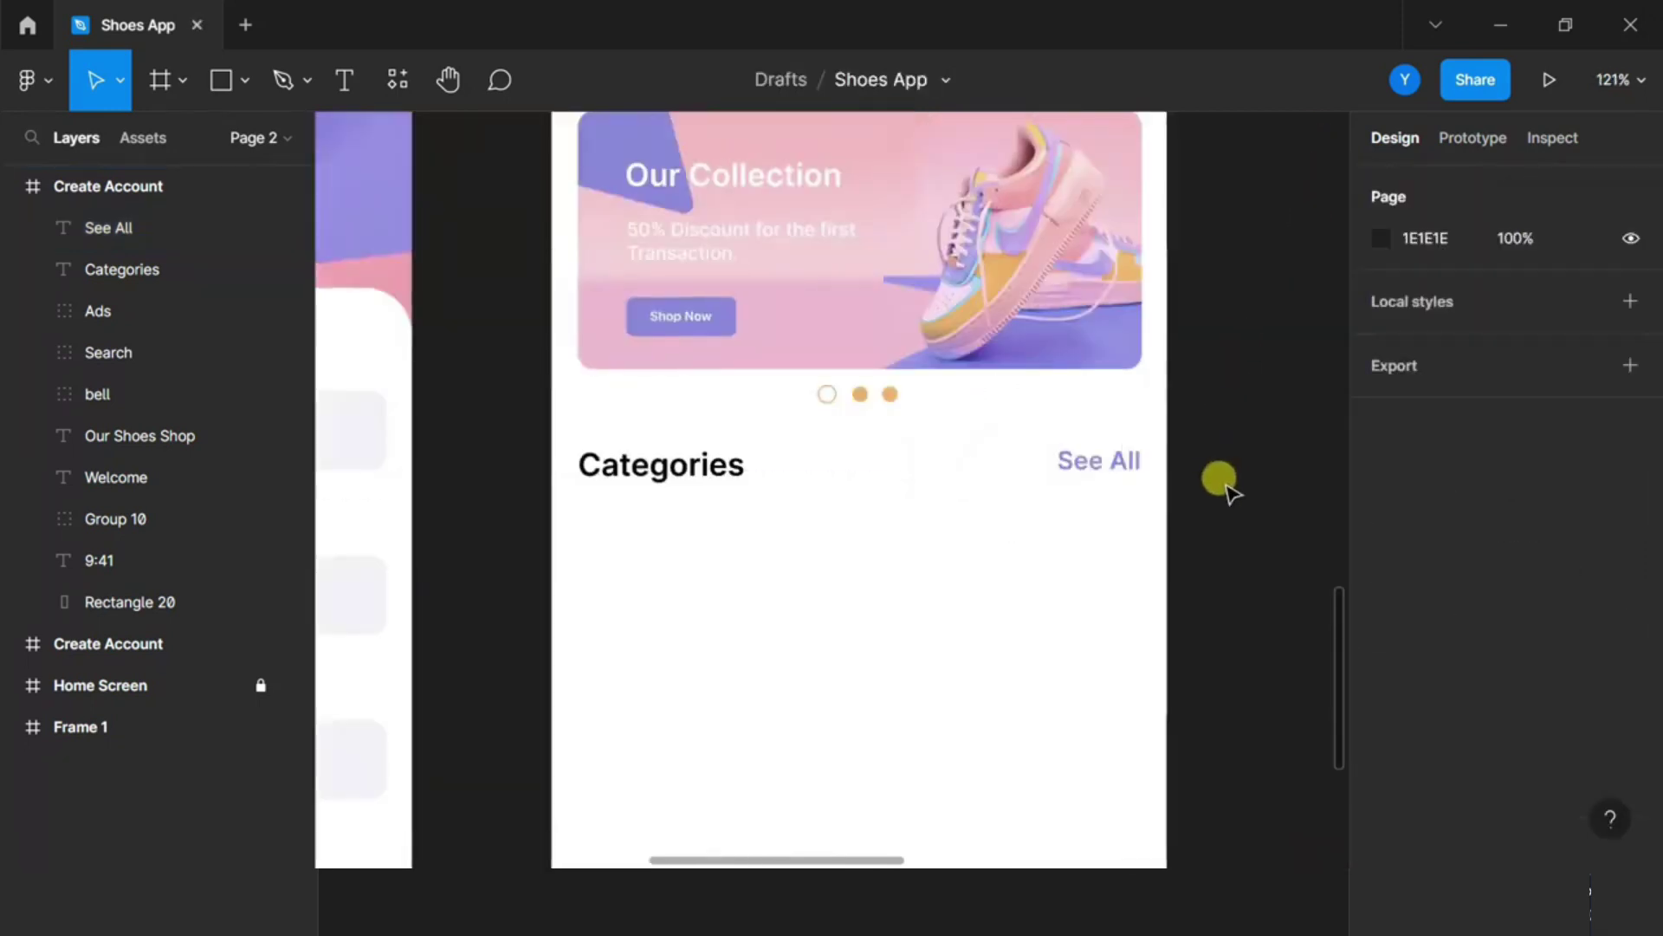
Step: Draw a 95×45 rectangle below the Categories heading
{"action": "left_click", "coordinate": [221, 79]}
{"action": "left_click_drag", "start_coordinate": [658, 513], "coordinate": [736, 546]}
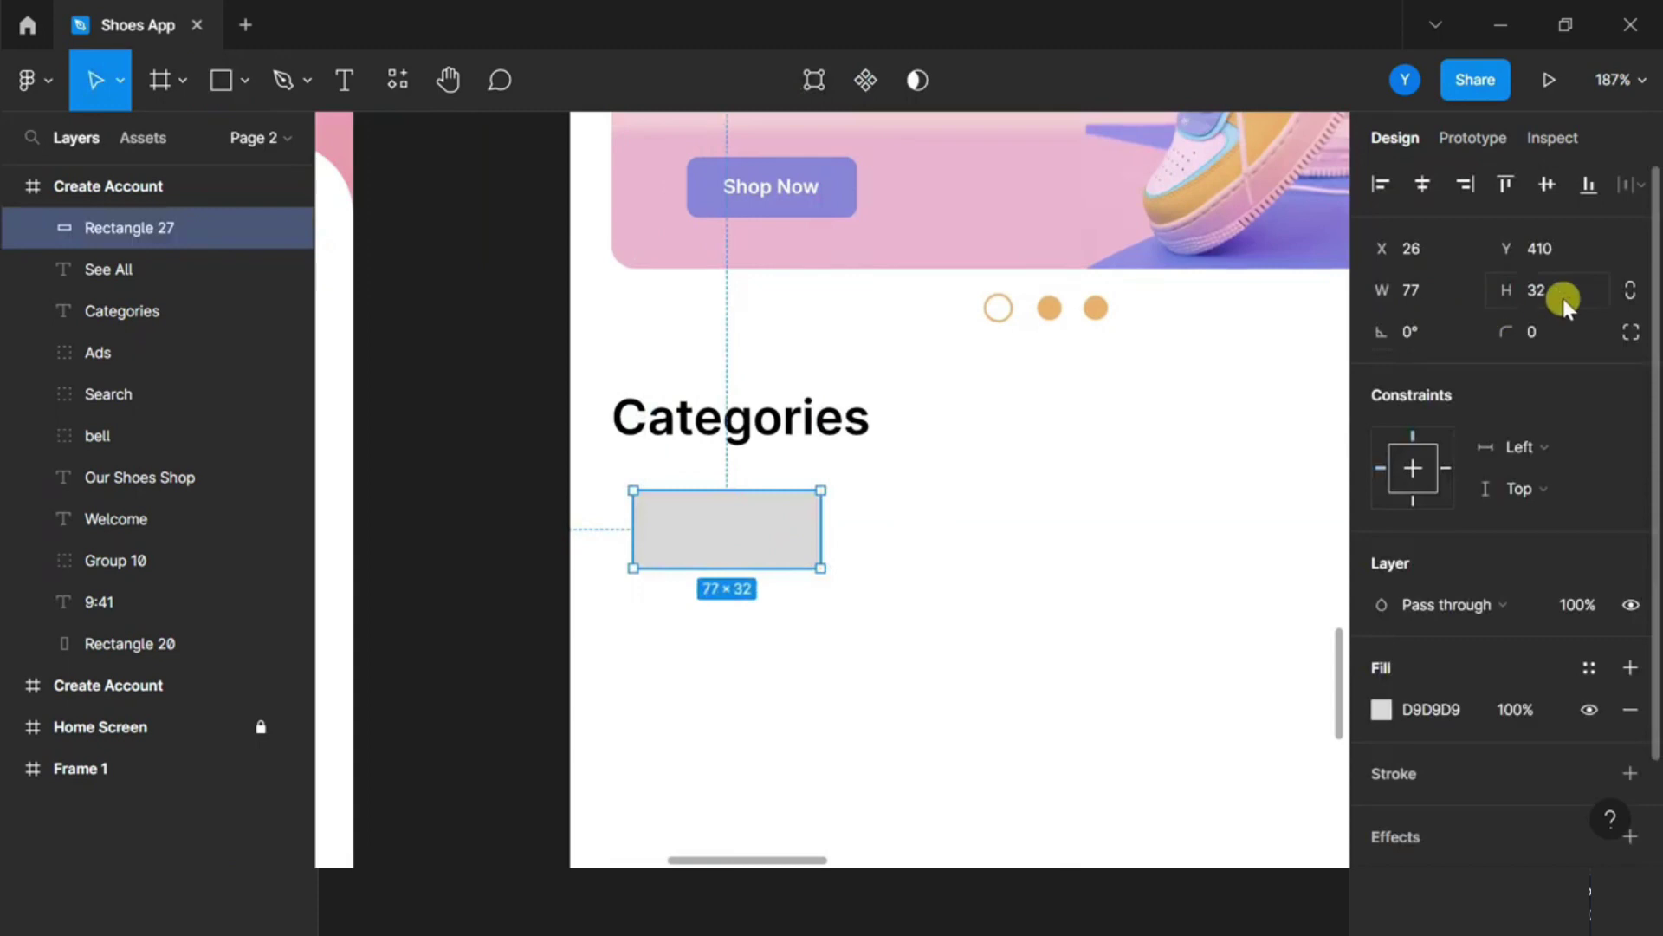
{"action": "type", "text": "45"}
{"action": "left_click", "coordinate": [1424, 288]}
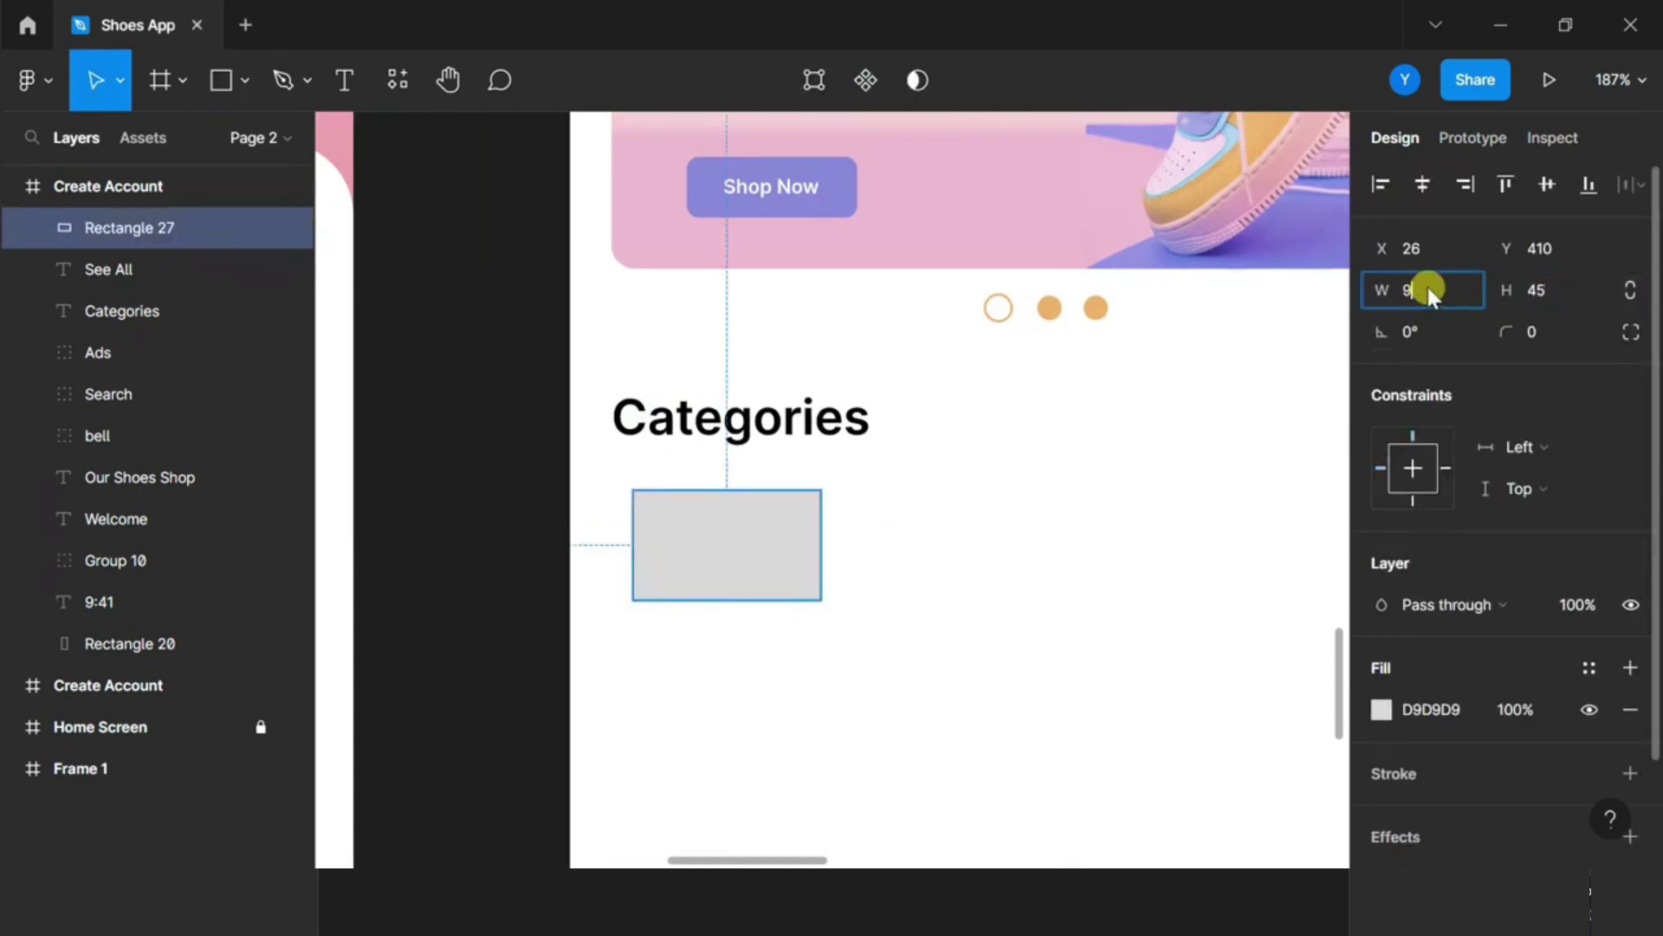
{"action": "type", "text": "95"}
{"action": "key", "text": "Return"}
Step: Round the rectangle's corners and give it a purple 8985D7 fill
{"action": "scroll", "coordinate": [773, 559], "scroll_direction": "up", "scroll_amount": 2, "text": "ctrl"}
{"action": "scroll", "coordinate": [779, 550], "scroll_direction": "up", "scroll_amount": 2, "text": "ctrl"}
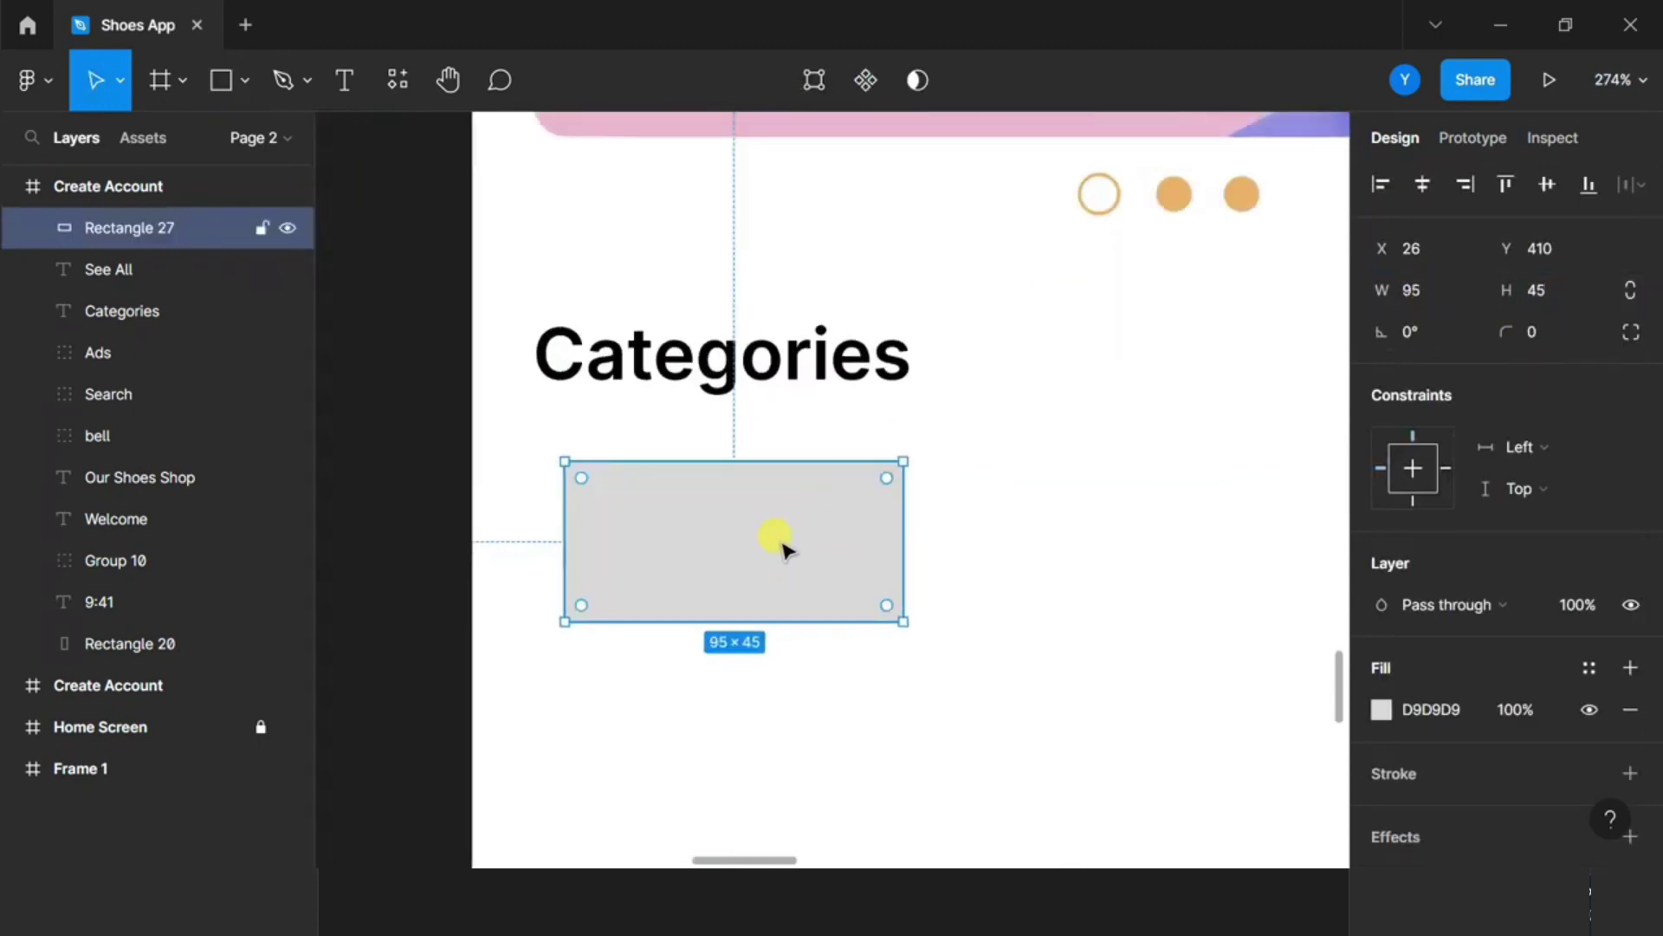
{"action": "left_click", "coordinate": [1543, 334]}
{"action": "type", "text": "8"}
{"action": "key", "text": "Return"}
{"action": "key", "text": "Return"}
{"action": "scroll", "coordinate": [595, 550], "scroll_direction": "up", "scroll_amount": 2, "text": "ctrl"}
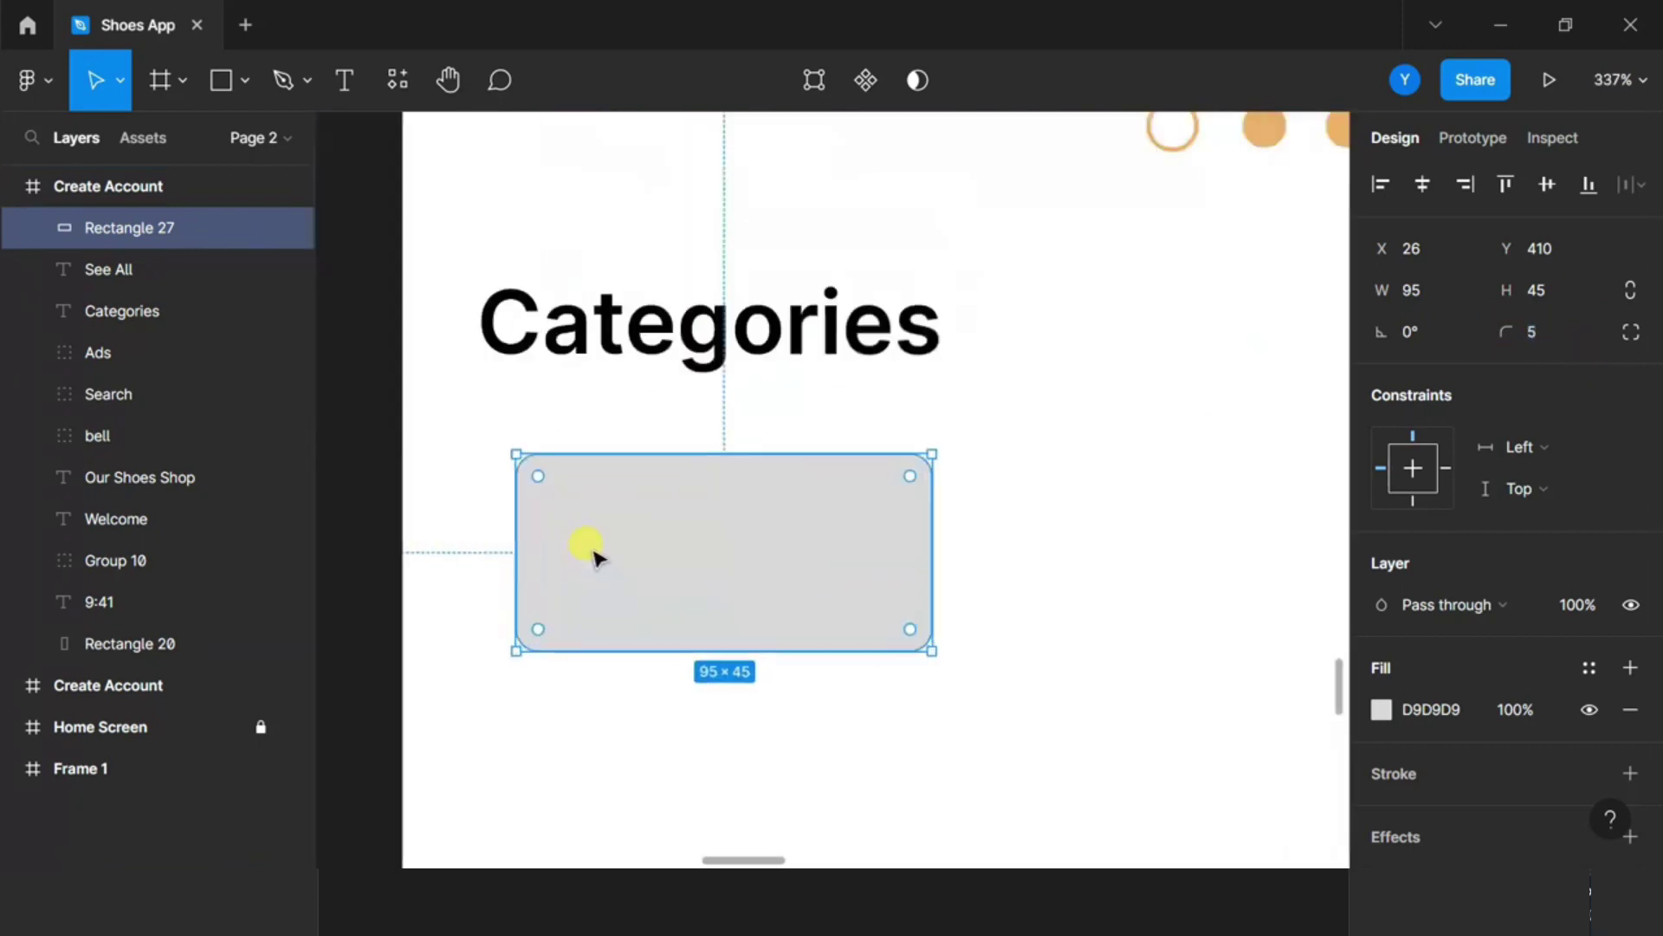
{"action": "left_click", "coordinate": [1379, 709]}
{"action": "left_click", "coordinate": [1194, 745]}
{"action": "left_click", "coordinate": [1323, 194]}
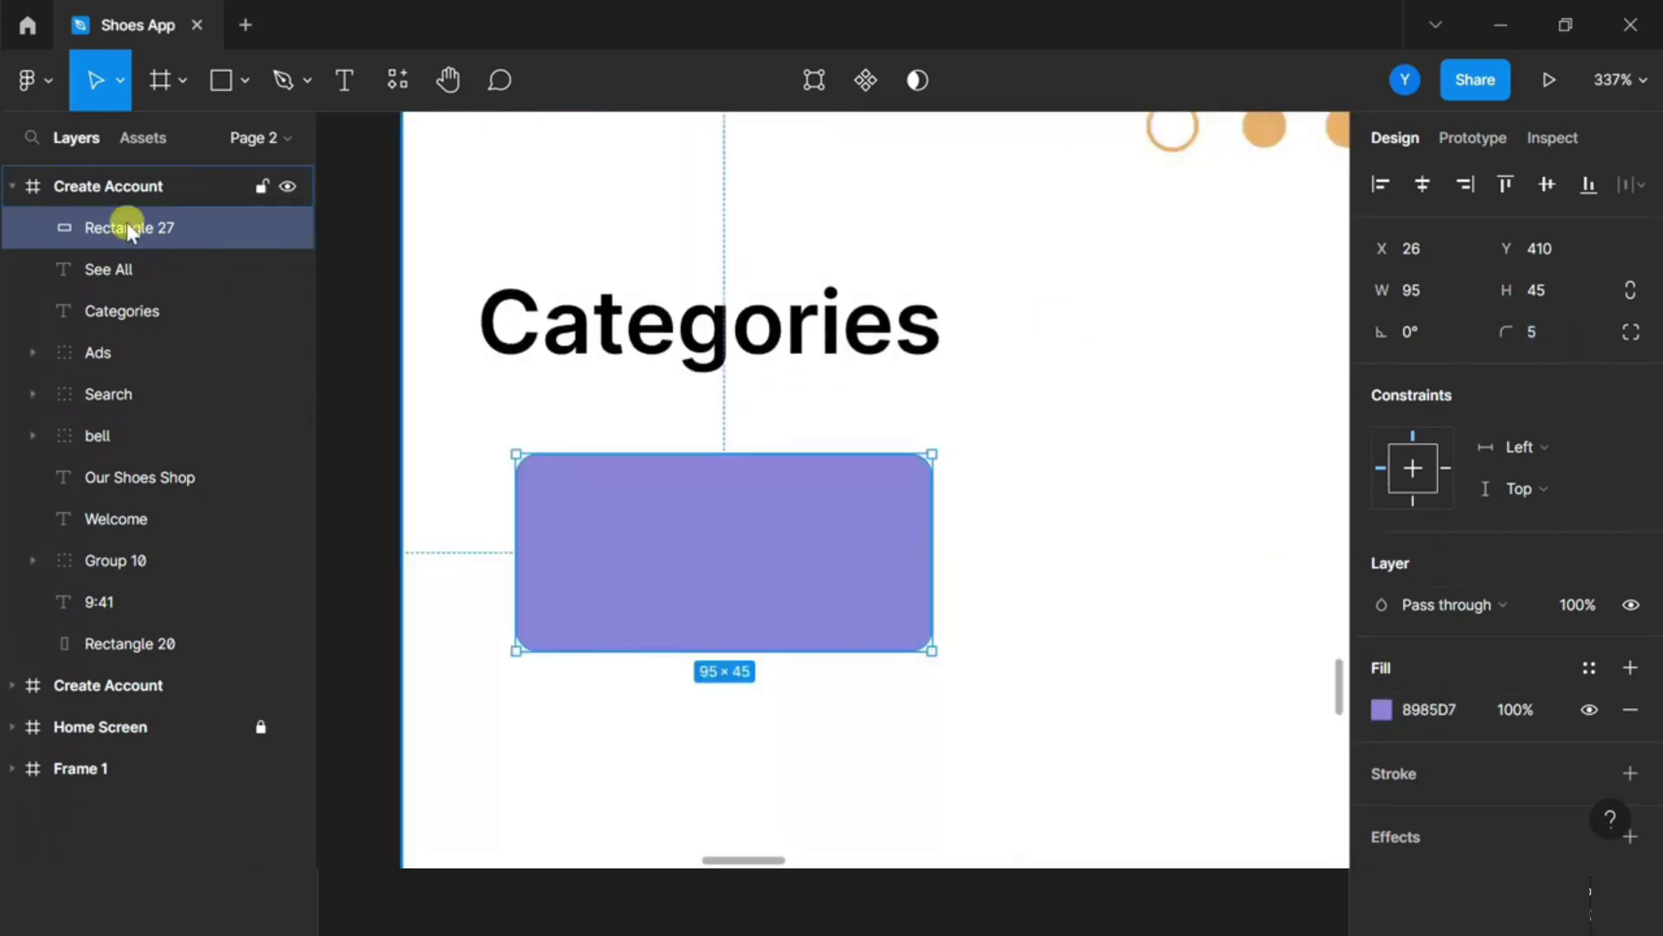
Step: Make a 35×35 white FFFFFF copy of the rectangle inside the purple chip
{"action": "left_click", "coordinate": [116, 201]}
{"action": "left_click", "coordinate": [130, 229]}
{"action": "type", "text": "35"}
{"action": "left_click", "coordinate": [1412, 290]}
{"action": "type", "text": "35"}
{"action": "key", "text": "Return"}
{"action": "left_click", "coordinate": [1429, 709]}
{"action": "type", "text": "FFFFFF"}
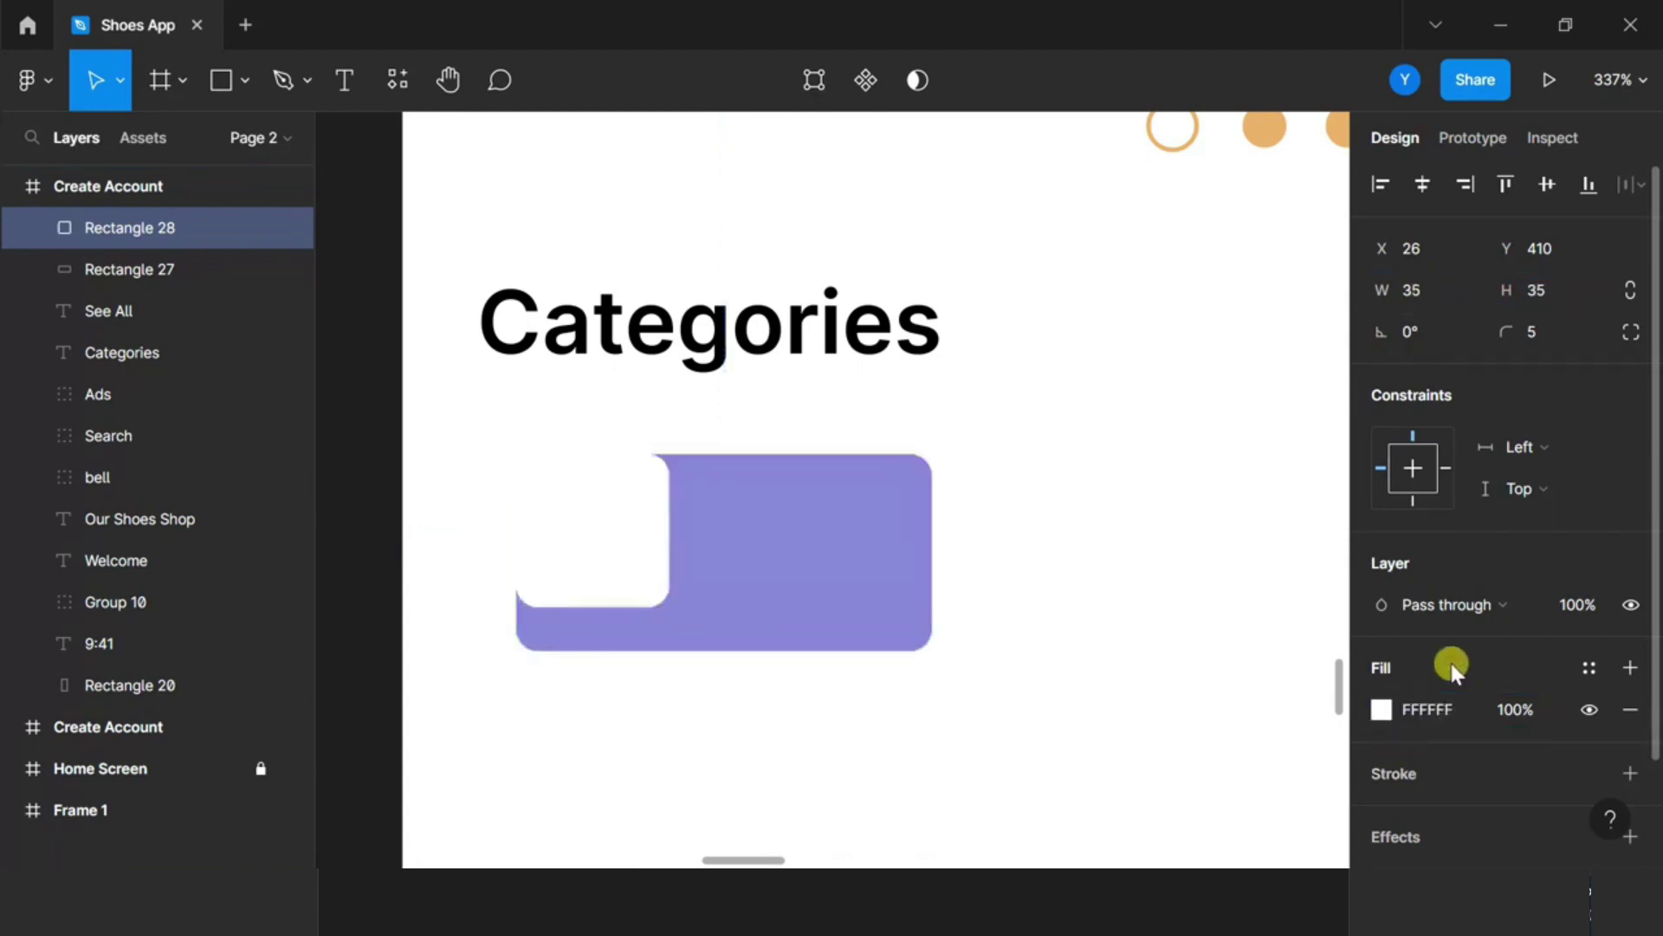
{"action": "left_click_drag", "start_coordinate": [594, 528], "coordinate": [617, 550]}
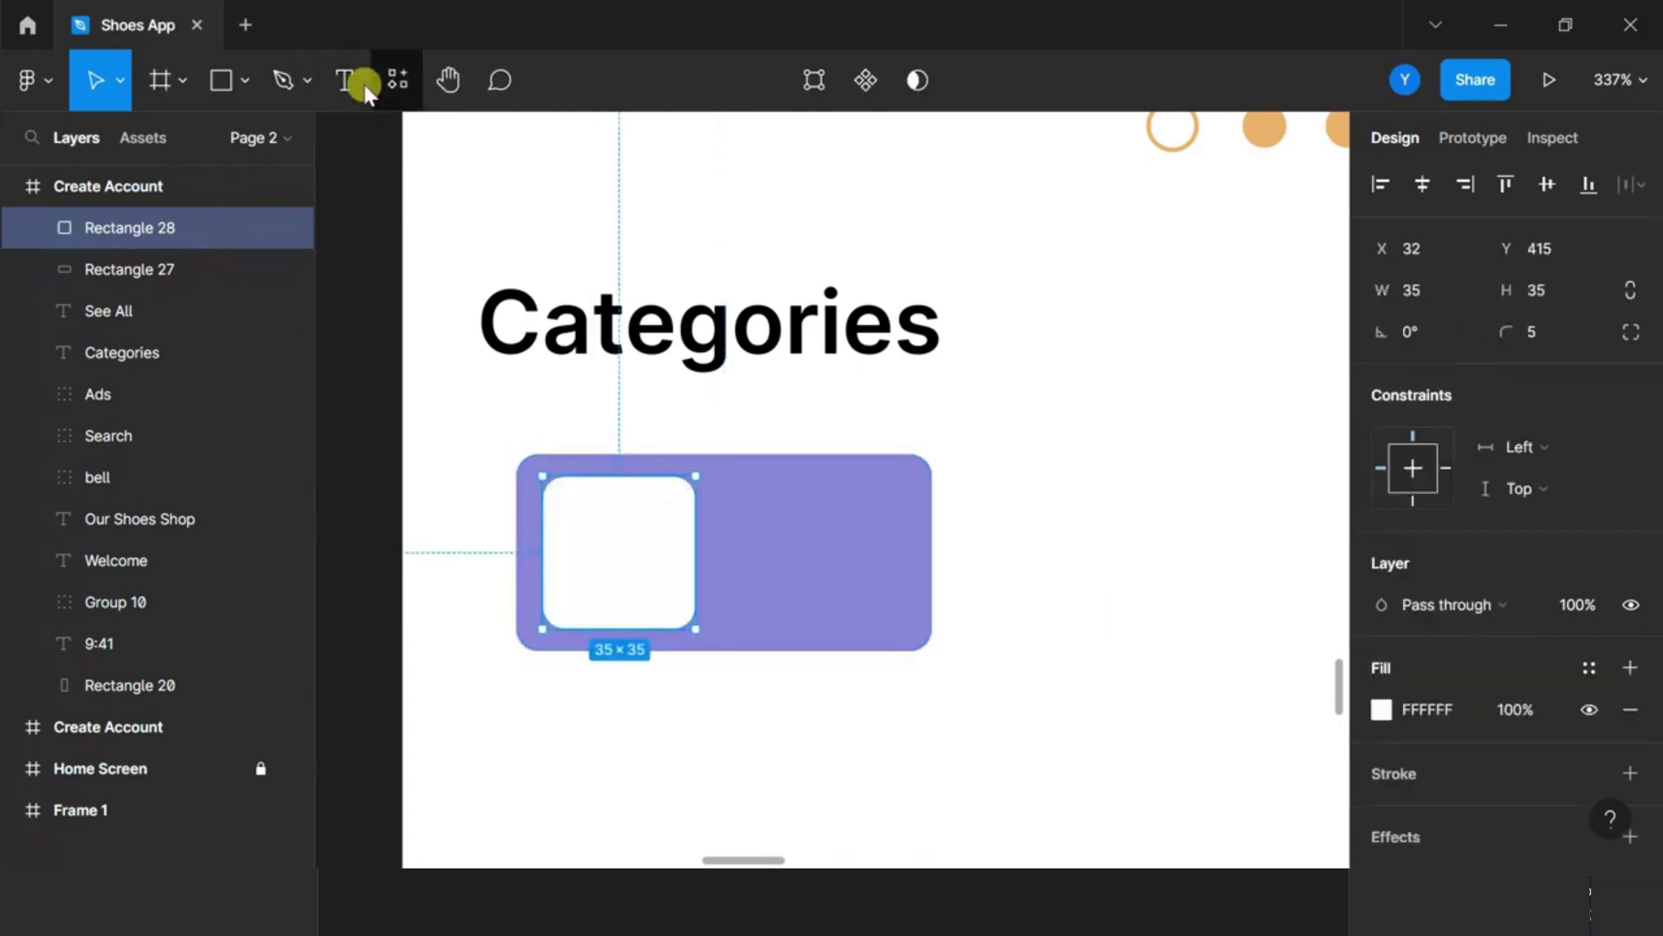
Step: Add a white 'Nike' text label inside the purple chip
{"action": "left_click", "coordinate": [364, 87]}
{"action": "scroll", "coordinate": [476, 335], "scroll_direction": "down", "scroll_amount": 3}
{"action": "scroll", "coordinate": [635, 382], "scroll_direction": "up", "scroll_amount": 5}
{"action": "left_click", "coordinate": [663, 381]}
{"action": "type", "text": "Nike"}
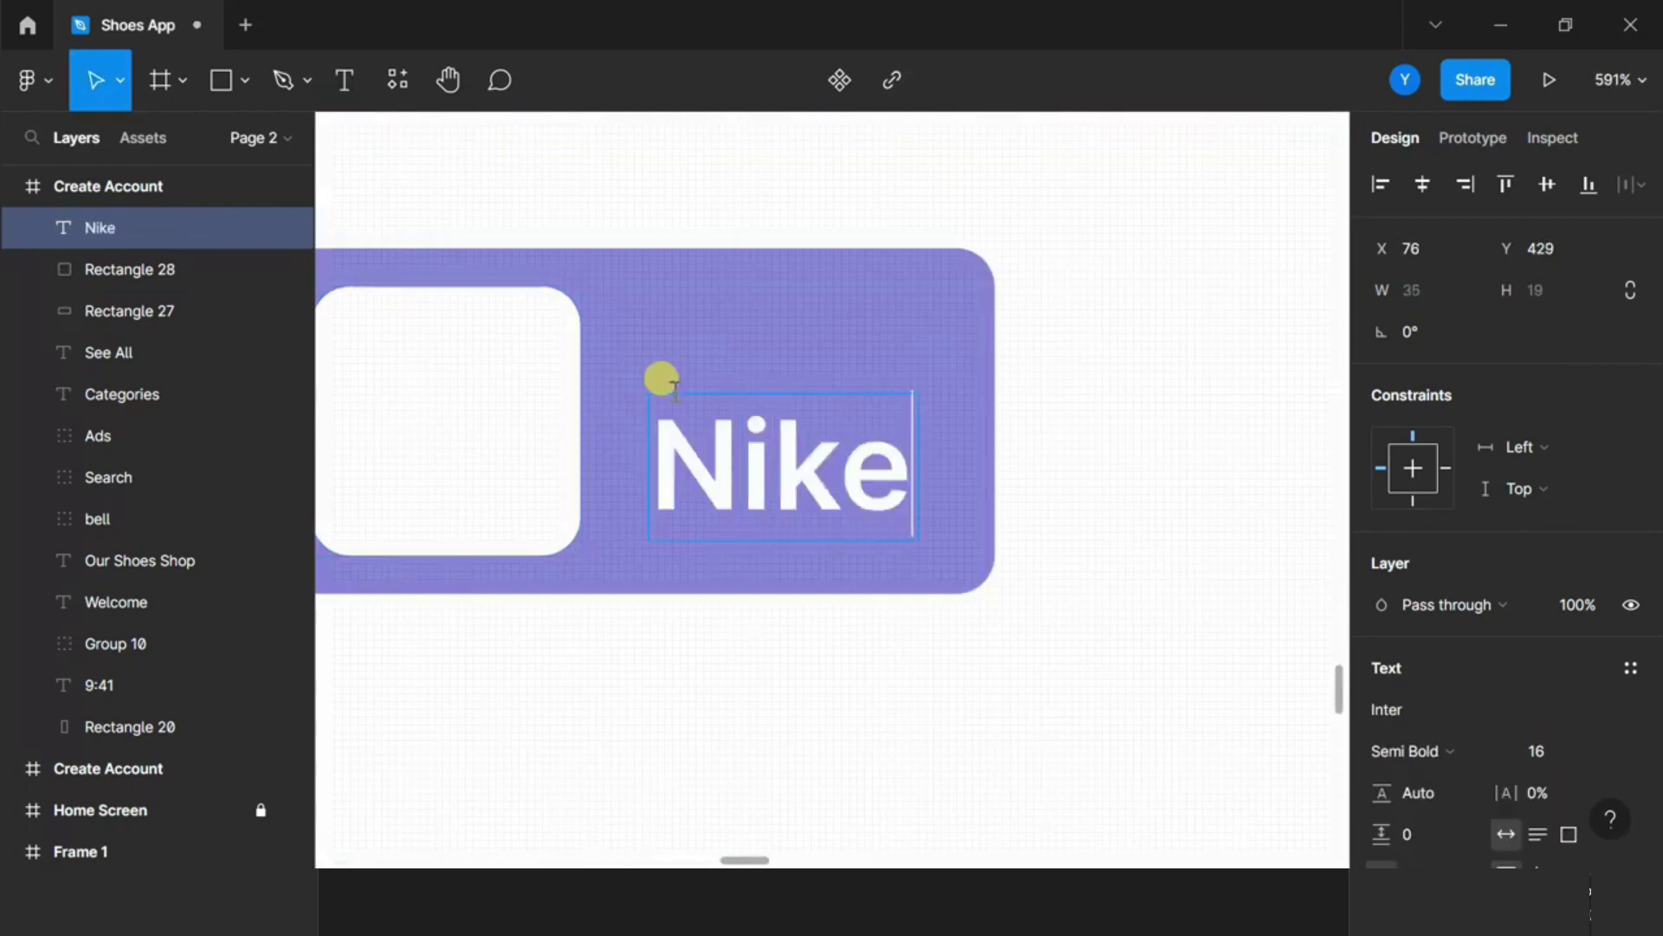
{"action": "key", "text": "Up"}
{"action": "key", "text": "Up"}
{"action": "key", "text": "Up"}
{"action": "key", "text": "Up"}
{"action": "key", "text": "Up"}
{"action": "key", "text": "Down"}
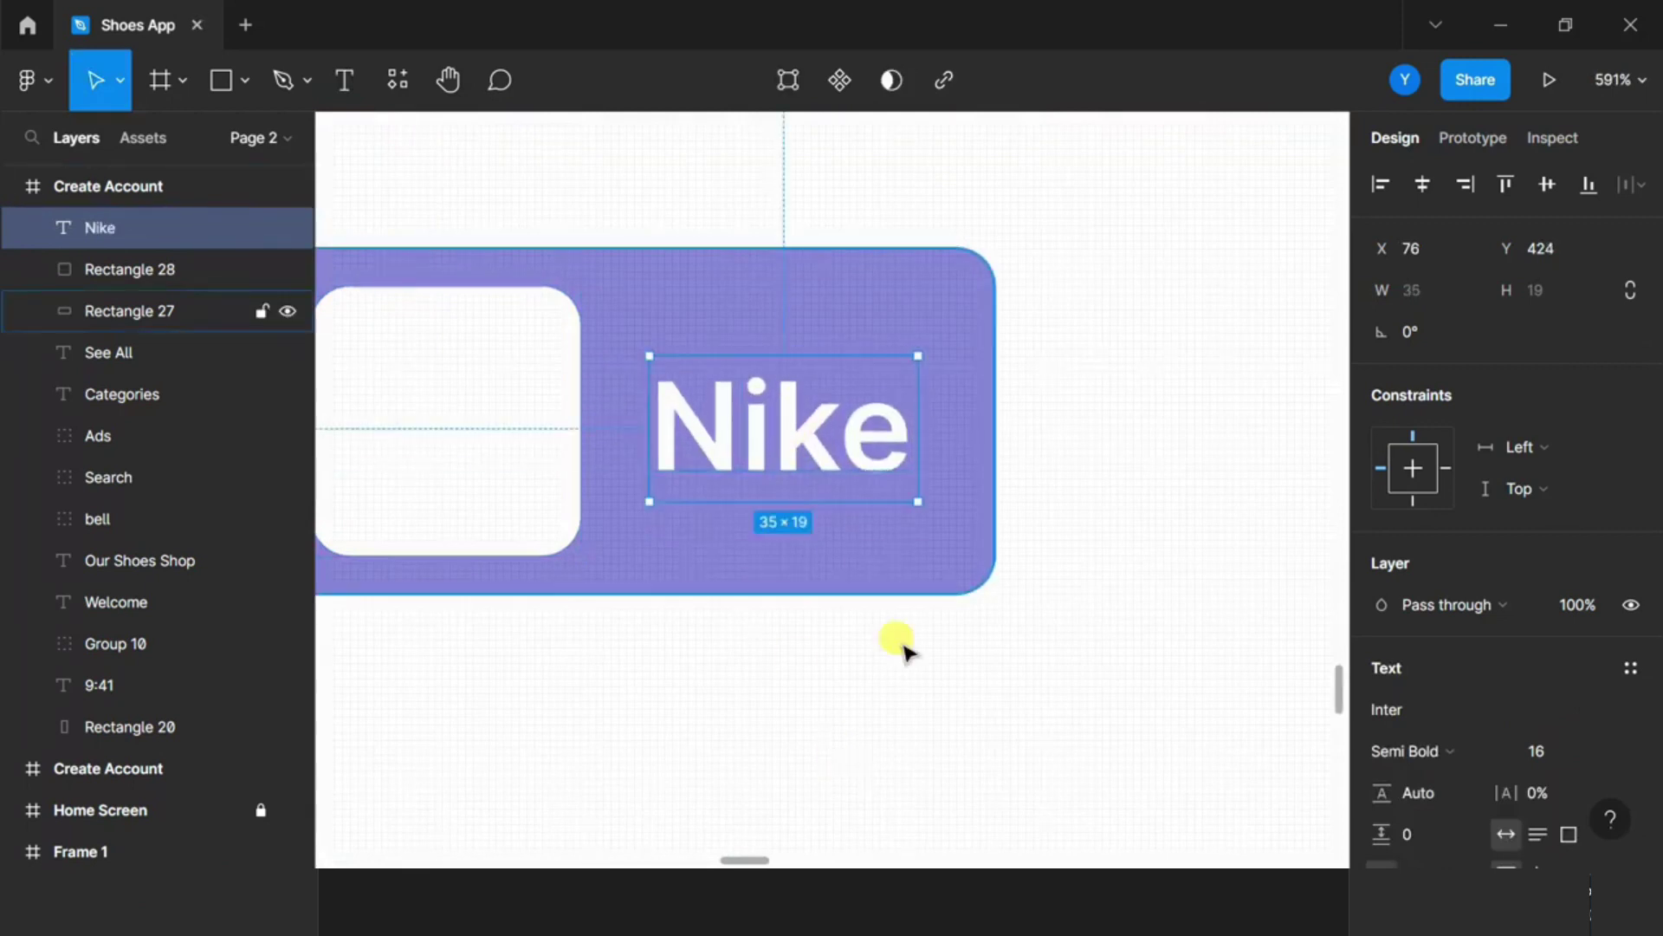
Step: Bring the Nike swoosh from the logo sheet onto the screen
{"action": "scroll", "coordinate": [597, 637], "scroll_direction": "down", "scroll_amount": 10}
{"action": "scroll", "coordinate": [598, 636], "scroll_direction": "down", "scroll_amount": 5}
{"action": "scroll", "coordinate": [988, 512], "scroll_direction": "down", "scroll_amount": 3}
{"action": "mouse_move", "coordinate": [594, 246]}
{"action": "left_mouse_down"}
{"action": "mouse_move", "coordinate": [662, 839]}
{"action": "mouse_move", "coordinate": [638, 840]}
{"action": "left_mouse_up"}
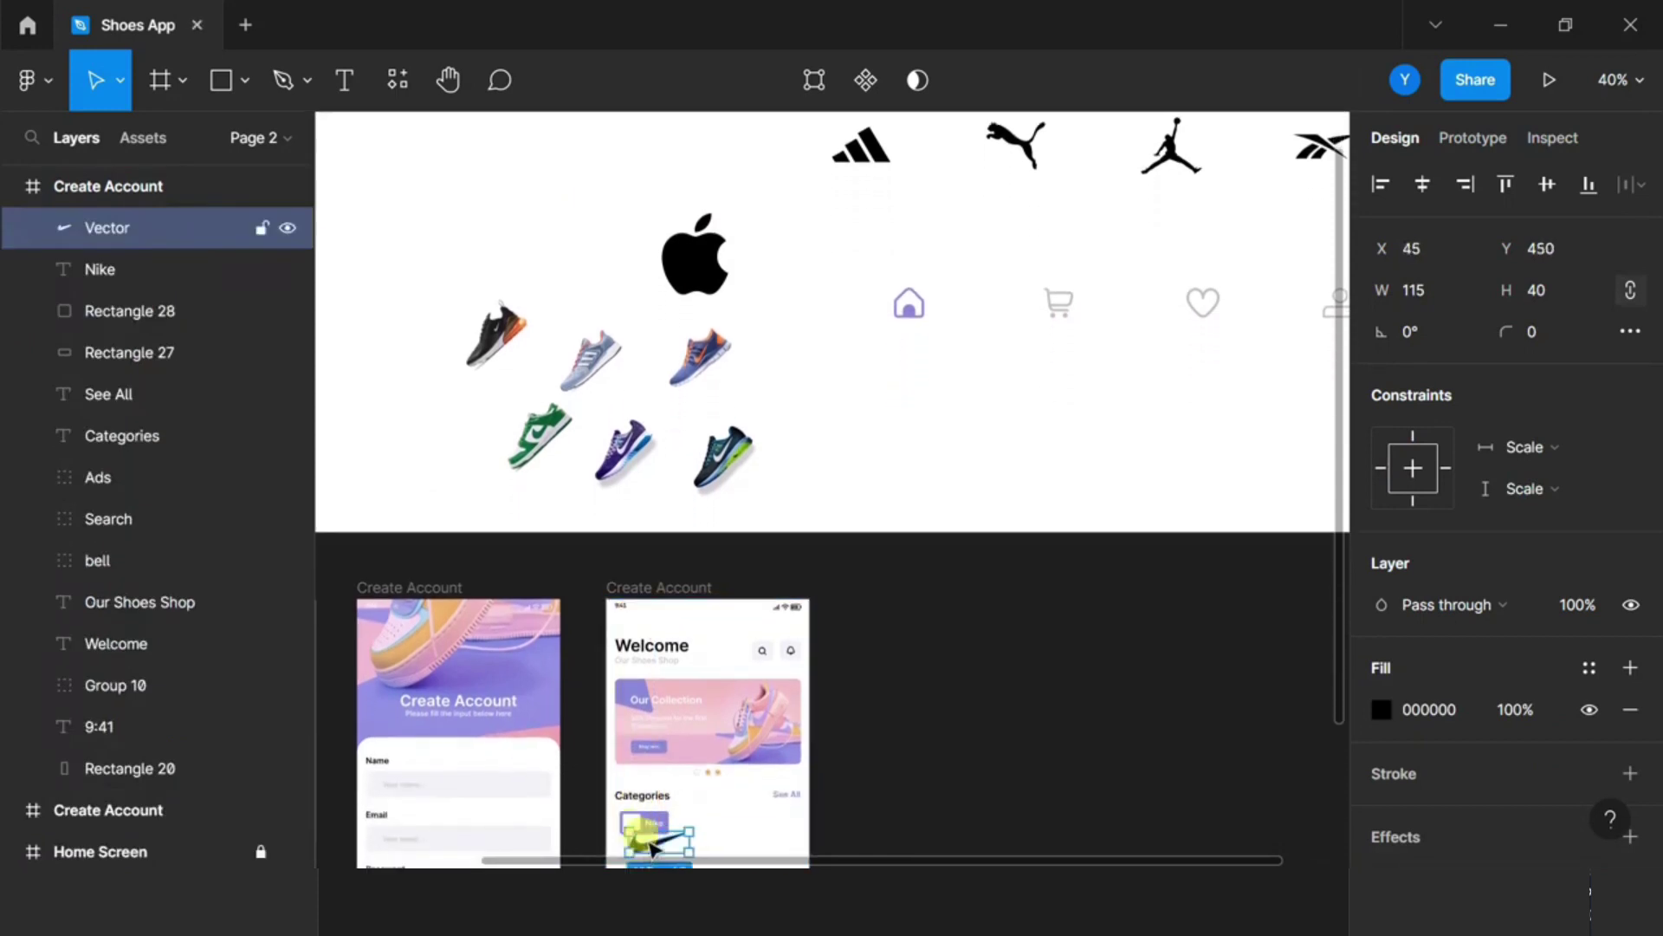
Step: Shrink the Nike swoosh by its height and place it in the white square
{"action": "key", "text": "shift+2"}
{"action": "left_click", "coordinate": [1558, 295]}
{"action": "key", "text": "Down"}
{"action": "key", "text": "Down"}
{"action": "key", "text": "Down"}
{"action": "key", "text": "Down"}
{"action": "key", "text": "Down"}
{"action": "key", "text": "Down"}
{"action": "key", "text": "Up"}
{"action": "key", "text": "Up"}
{"action": "mouse_move", "coordinate": [520, 438]}
{"action": "left_mouse_down"}
{"action": "mouse_move", "coordinate": [520, 364]}
{"action": "mouse_move", "coordinate": [490, 378]}
{"action": "left_mouse_up"}
{"action": "left_click", "coordinate": [1554, 294]}
{"action": "key", "text": "Down"}
{"action": "key", "text": "Down"}
{"action": "left_click", "coordinate": [505, 387]}
{"action": "left_click", "coordinate": [520, 357]}
{"action": "key", "text": "Escape"}
{"action": "scroll", "coordinate": [617, 623], "scroll_direction": "down", "scroll_amount": 3}
Step: Group the chip background, white square, Nike label and swoosh into one element
{"action": "left_click", "coordinate": [103, 351]}
{"action": "left_click", "coordinate": [102, 310]}
{"action": "left_click", "coordinate": [104, 229], "text": "shift"}
{"action": "key", "text": "ctrl+g"}
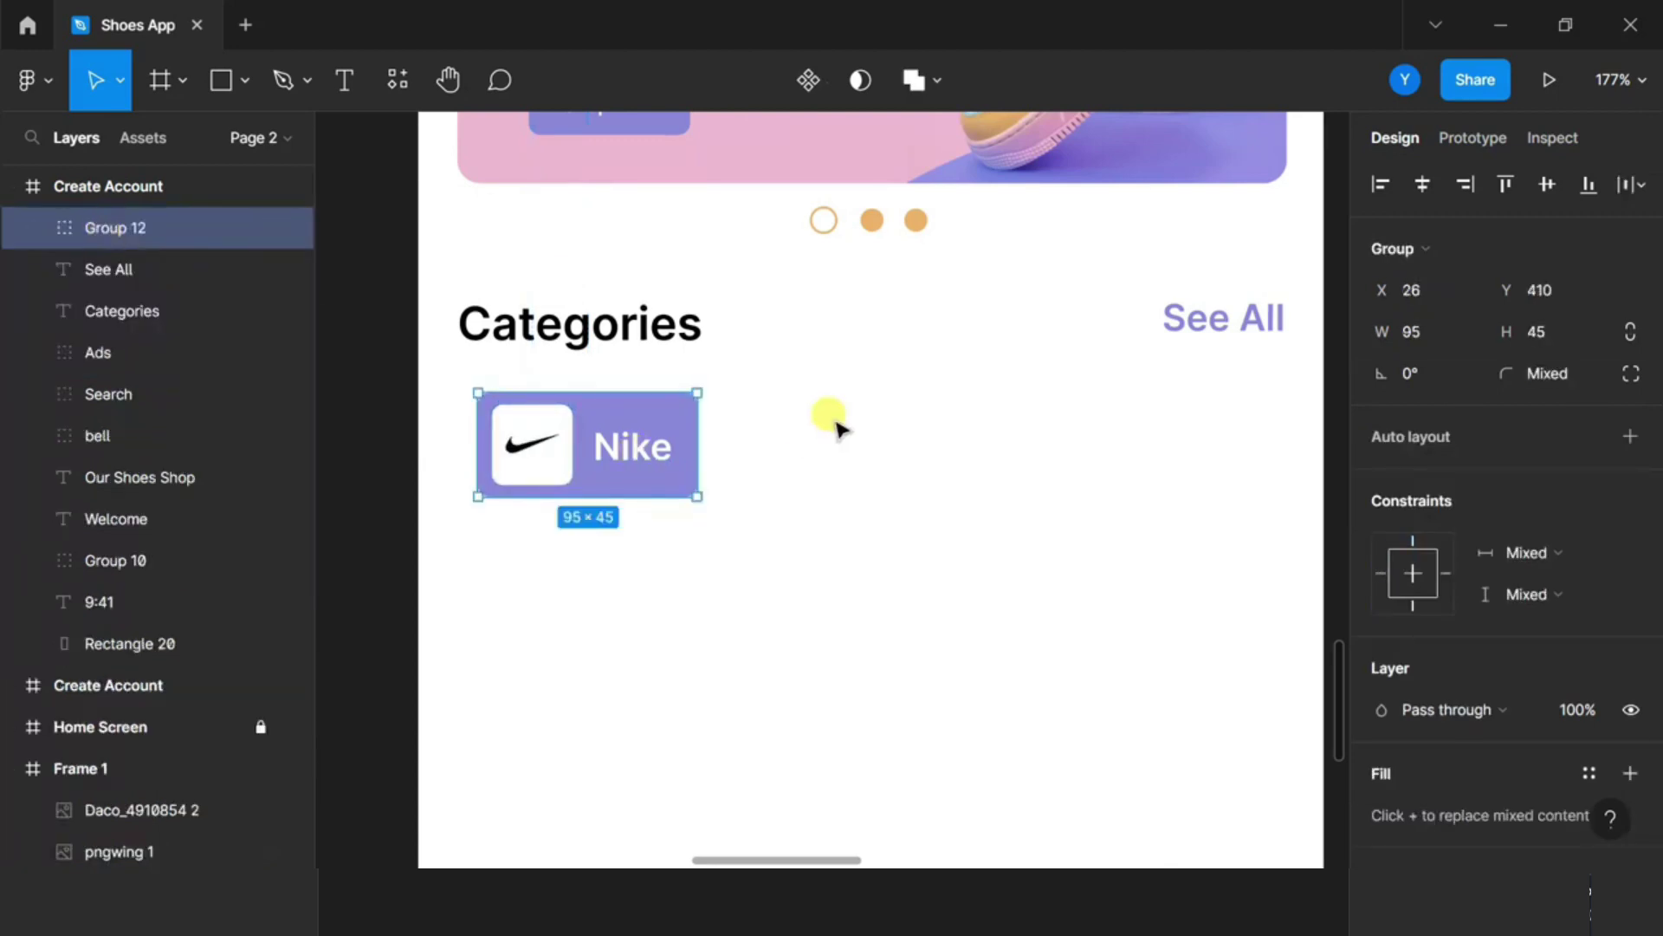
{"action": "left_click", "coordinate": [880, 449]}
{"action": "left_click", "coordinate": [575, 408]}
{"action": "double_click", "coordinate": [681, 425]}
{"action": "left_click", "coordinate": [52, 224]}
Step: Duplicate the Nike chip to the right and remove its swoosh, square and label
{"action": "left_click", "coordinate": [827, 441]}
{"action": "left_click", "coordinate": [43, 230]}
{"action": "left_click_drag", "start_coordinate": [641, 416], "coordinate": [888, 429], "text": "alt"}
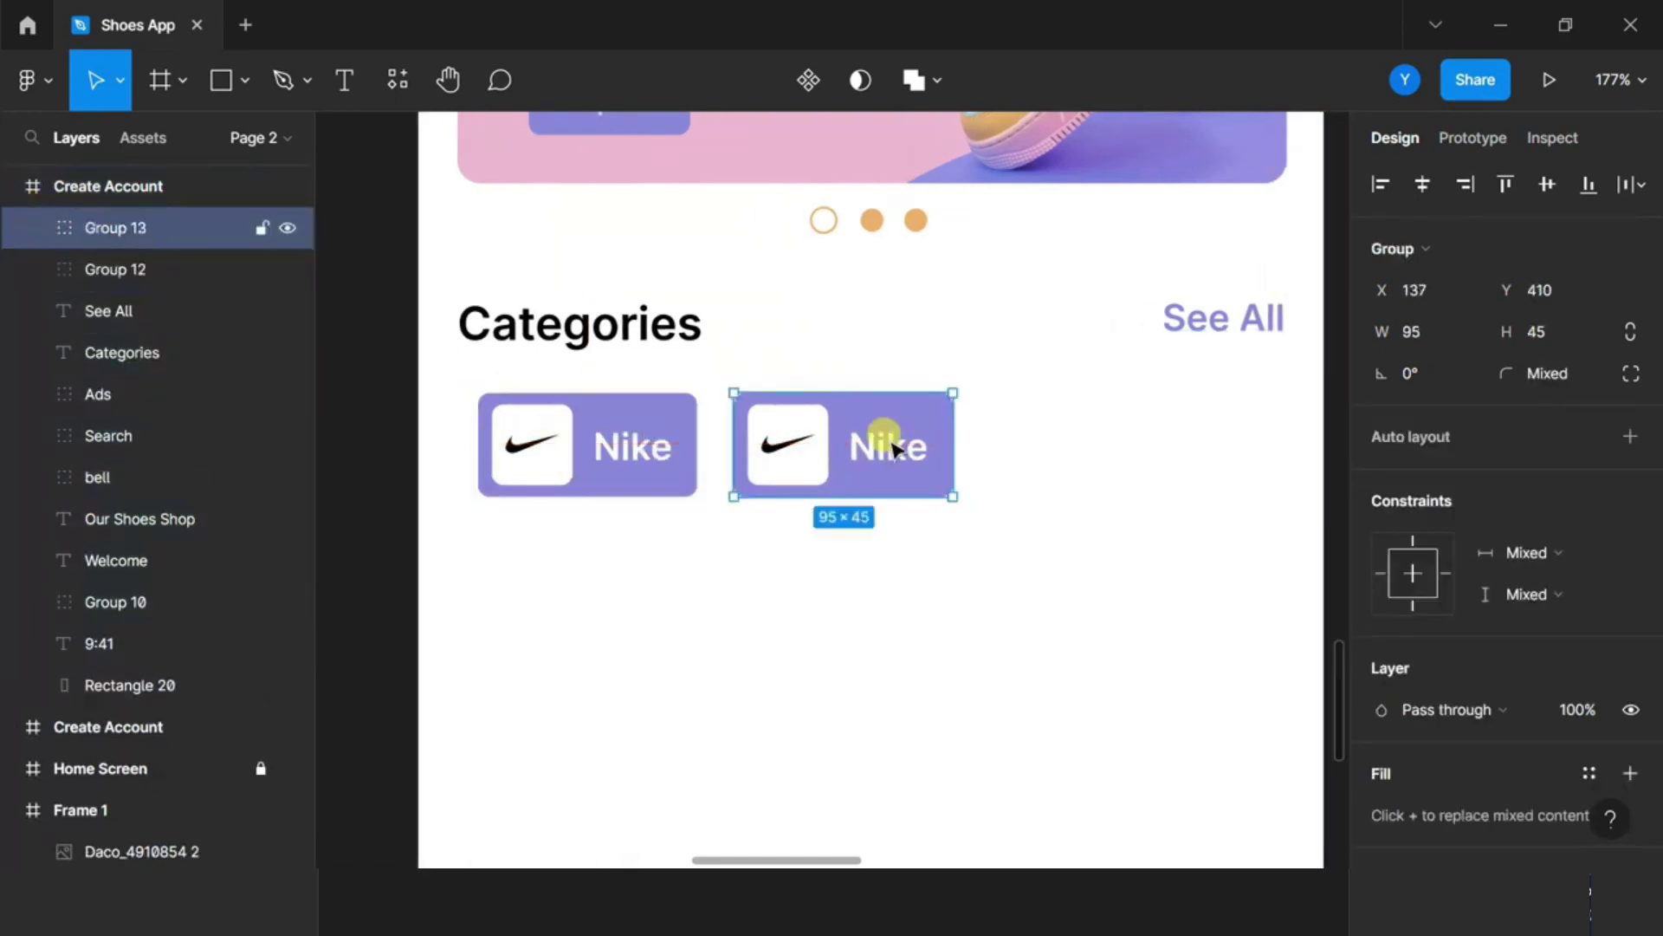
{"action": "scroll", "coordinate": [884, 437], "scroll_direction": "up", "scroll_amount": 5}
{"action": "double_click", "coordinate": [671, 442]}
{"action": "key", "text": "Delete"}
{"action": "left_click", "coordinate": [698, 414]}
{"action": "key", "text": "Delete"}
{"action": "left_click", "coordinate": [877, 479]}
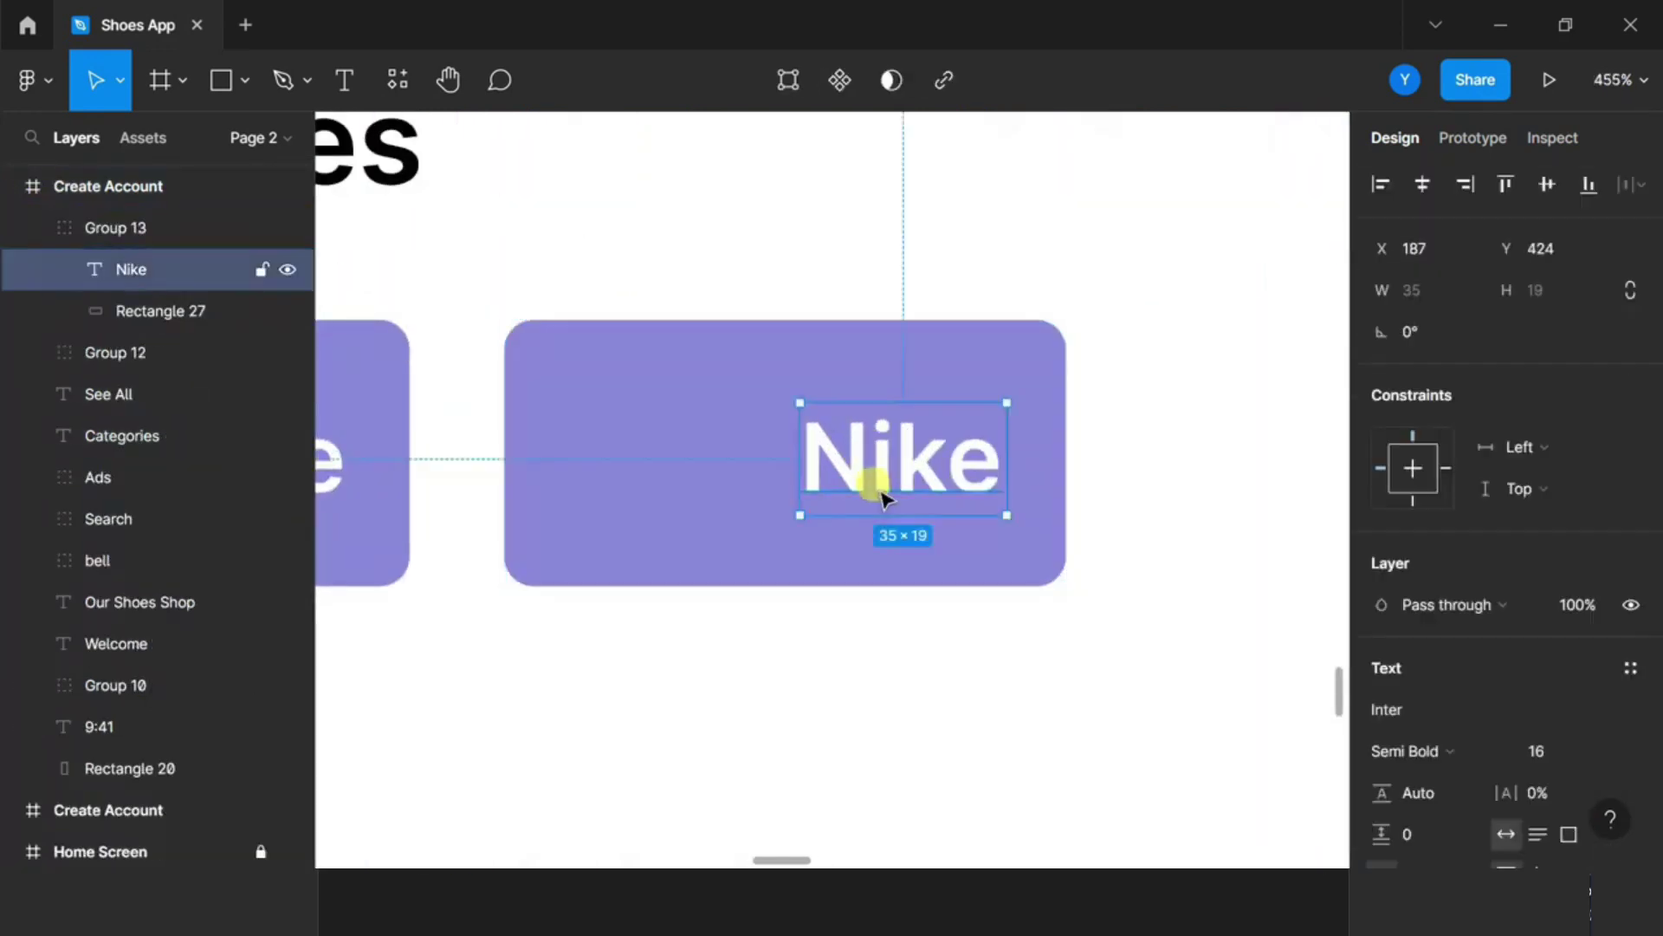
{"action": "key", "text": "Delete"}
Step: Turn the copy into a 45×45 light grey F2F2F7 tile outside the group
{"action": "type", "text": "9545"}
{"action": "key", "text": "Return"}
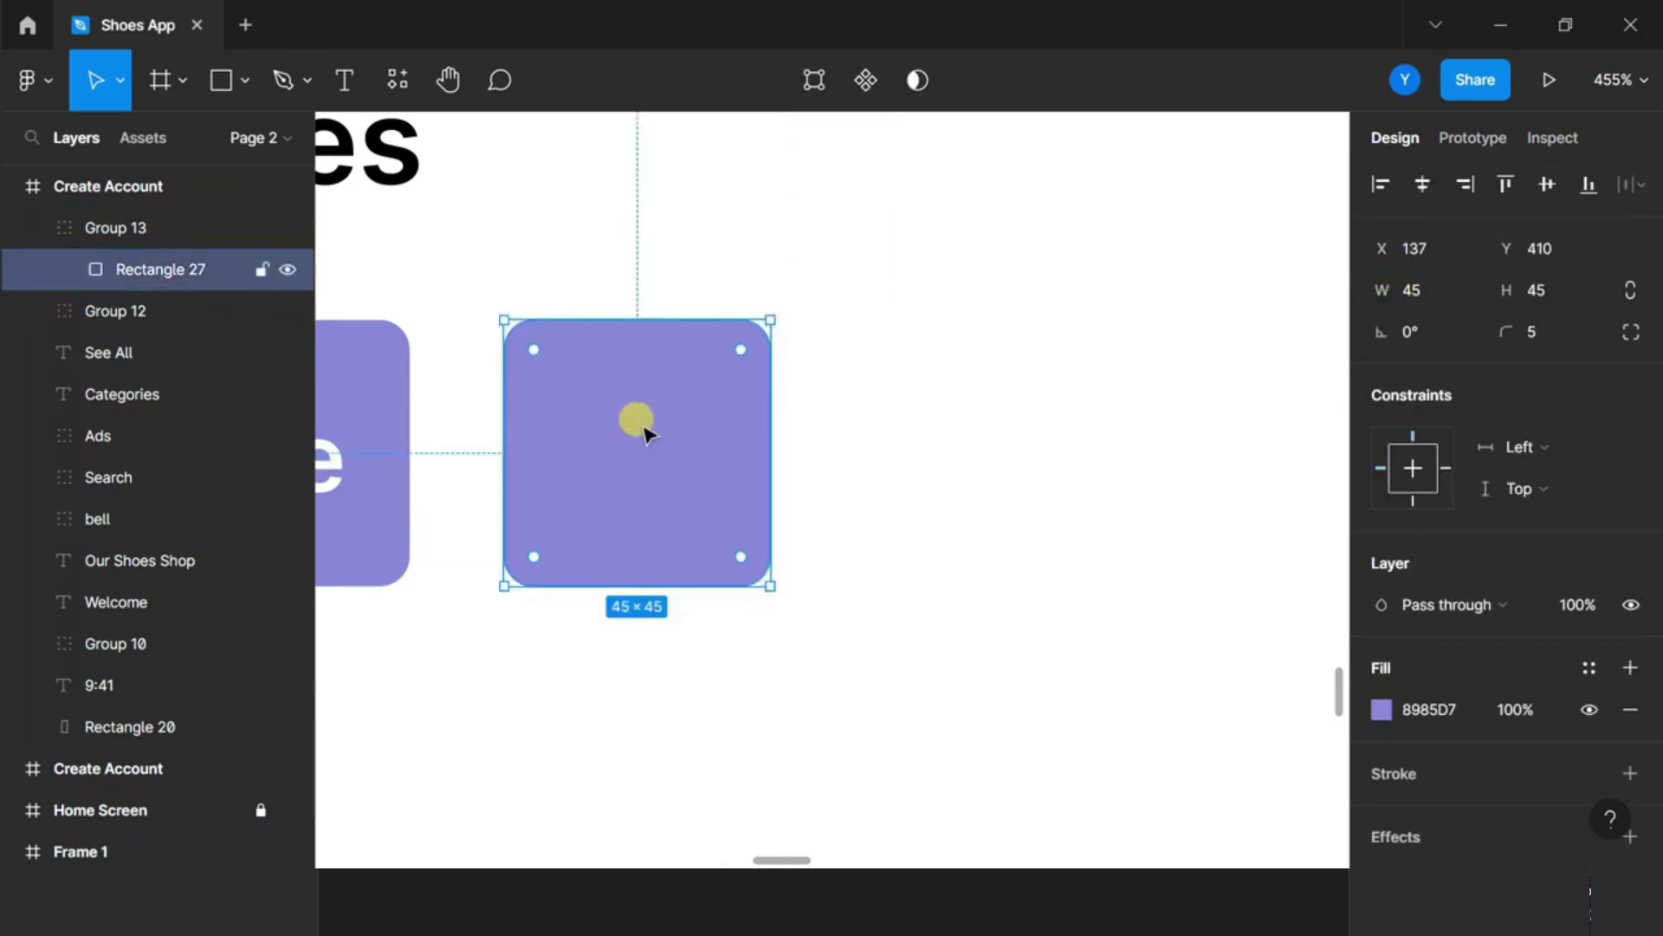
{"action": "left_click", "coordinate": [1382, 710]}
{"action": "left_click", "coordinate": [1101, 745]}
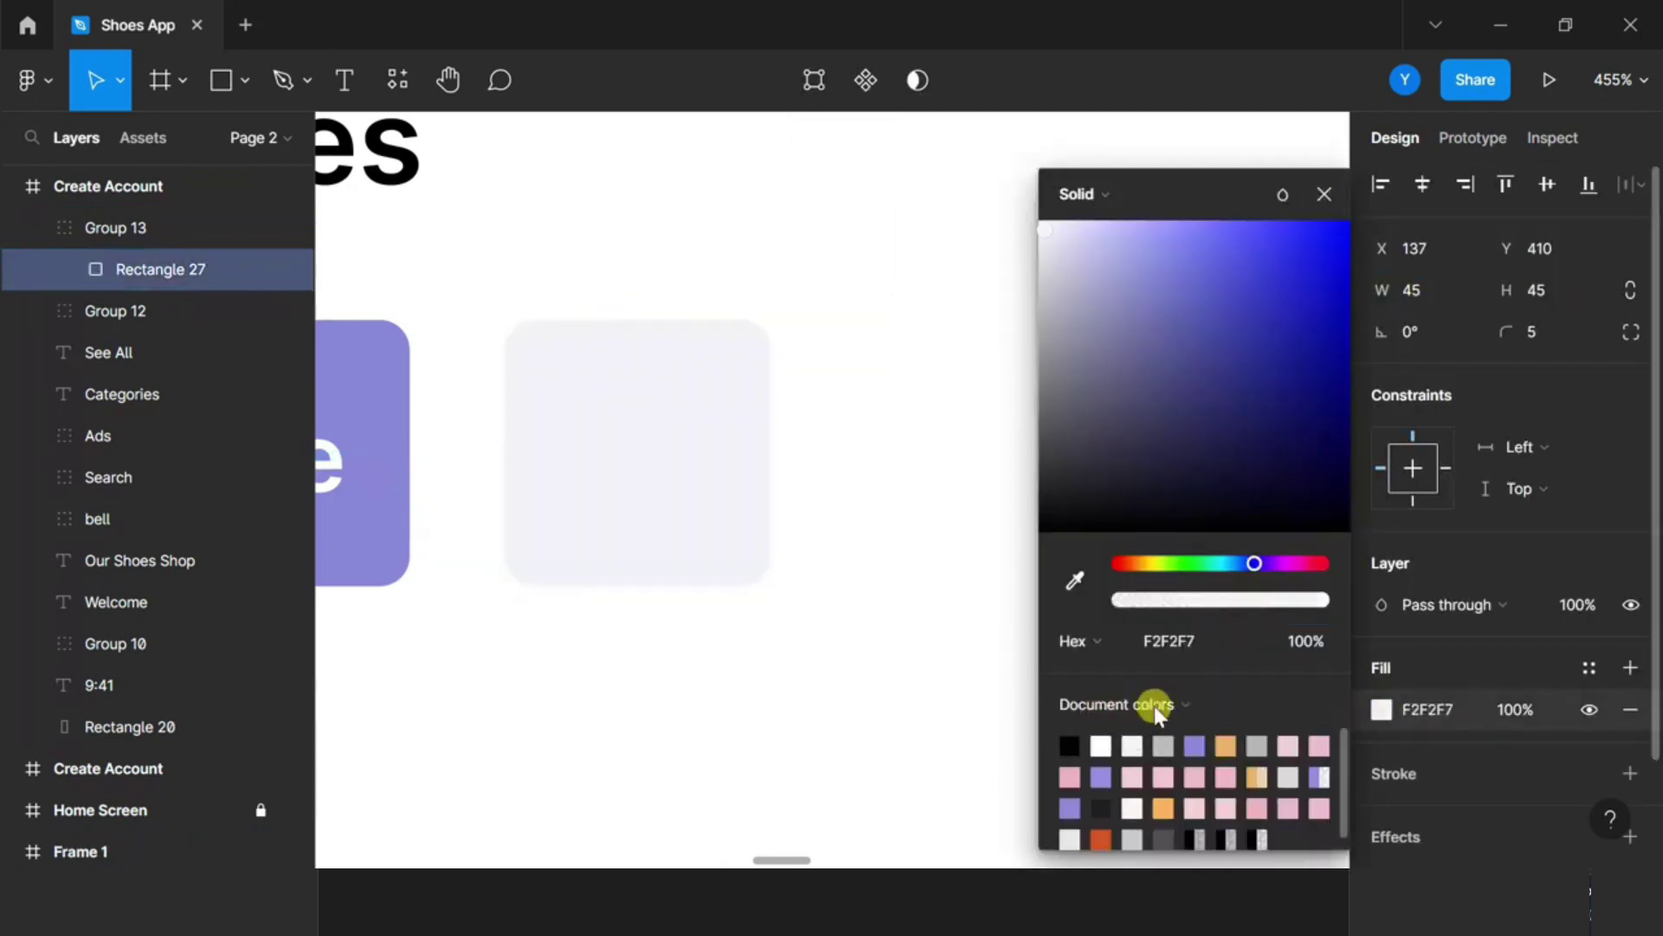
{"action": "left_click", "coordinate": [1325, 194]}
{"action": "scroll", "coordinate": [733, 507], "scroll_direction": "down", "scroll_amount": 5, "text": "ctrl"}
{"action": "left_click_drag", "start_coordinate": [160, 269], "coordinate": [130, 212]}
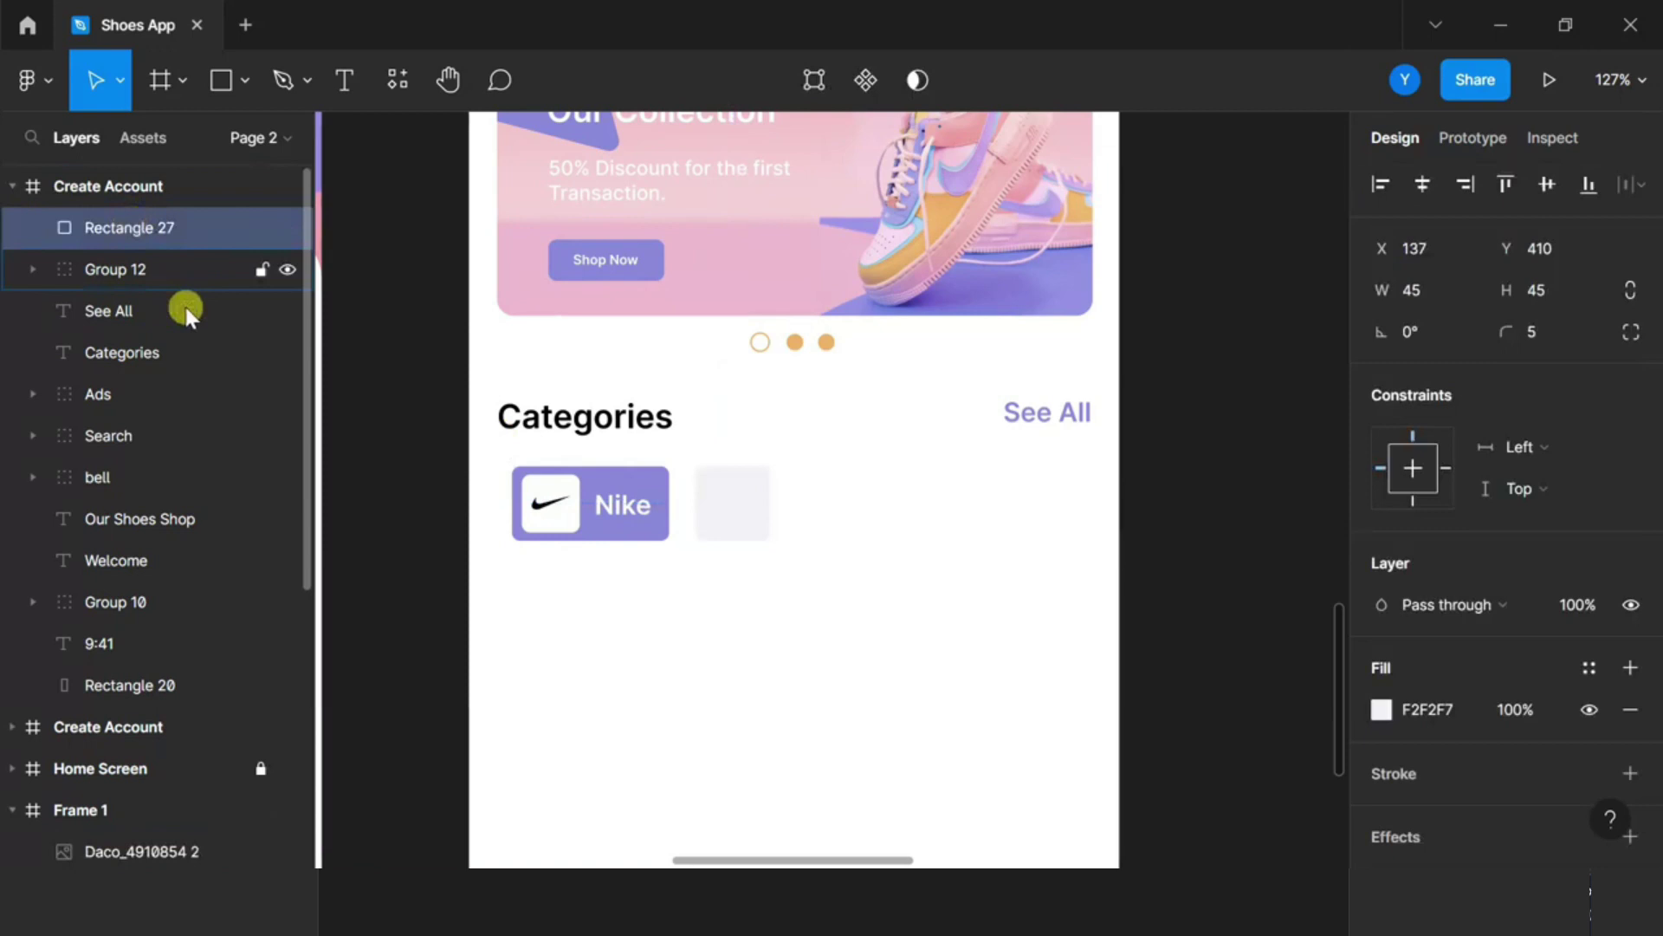
Step: Paste the Adidas logo onto the tile and resize it to height 15
{"action": "scroll", "coordinate": [864, 609], "scroll_direction": "down", "scroll_amount": 3, "text": "ctrl"}
{"action": "scroll", "coordinate": [863, 609], "scroll_direction": "down", "scroll_amount": 4, "text": "ctrl"}
{"action": "key", "text": "ctrl+v"}
{"action": "scroll", "coordinate": [695, 755], "scroll_direction": "up", "scroll_amount": 10, "text": "ctrl"}
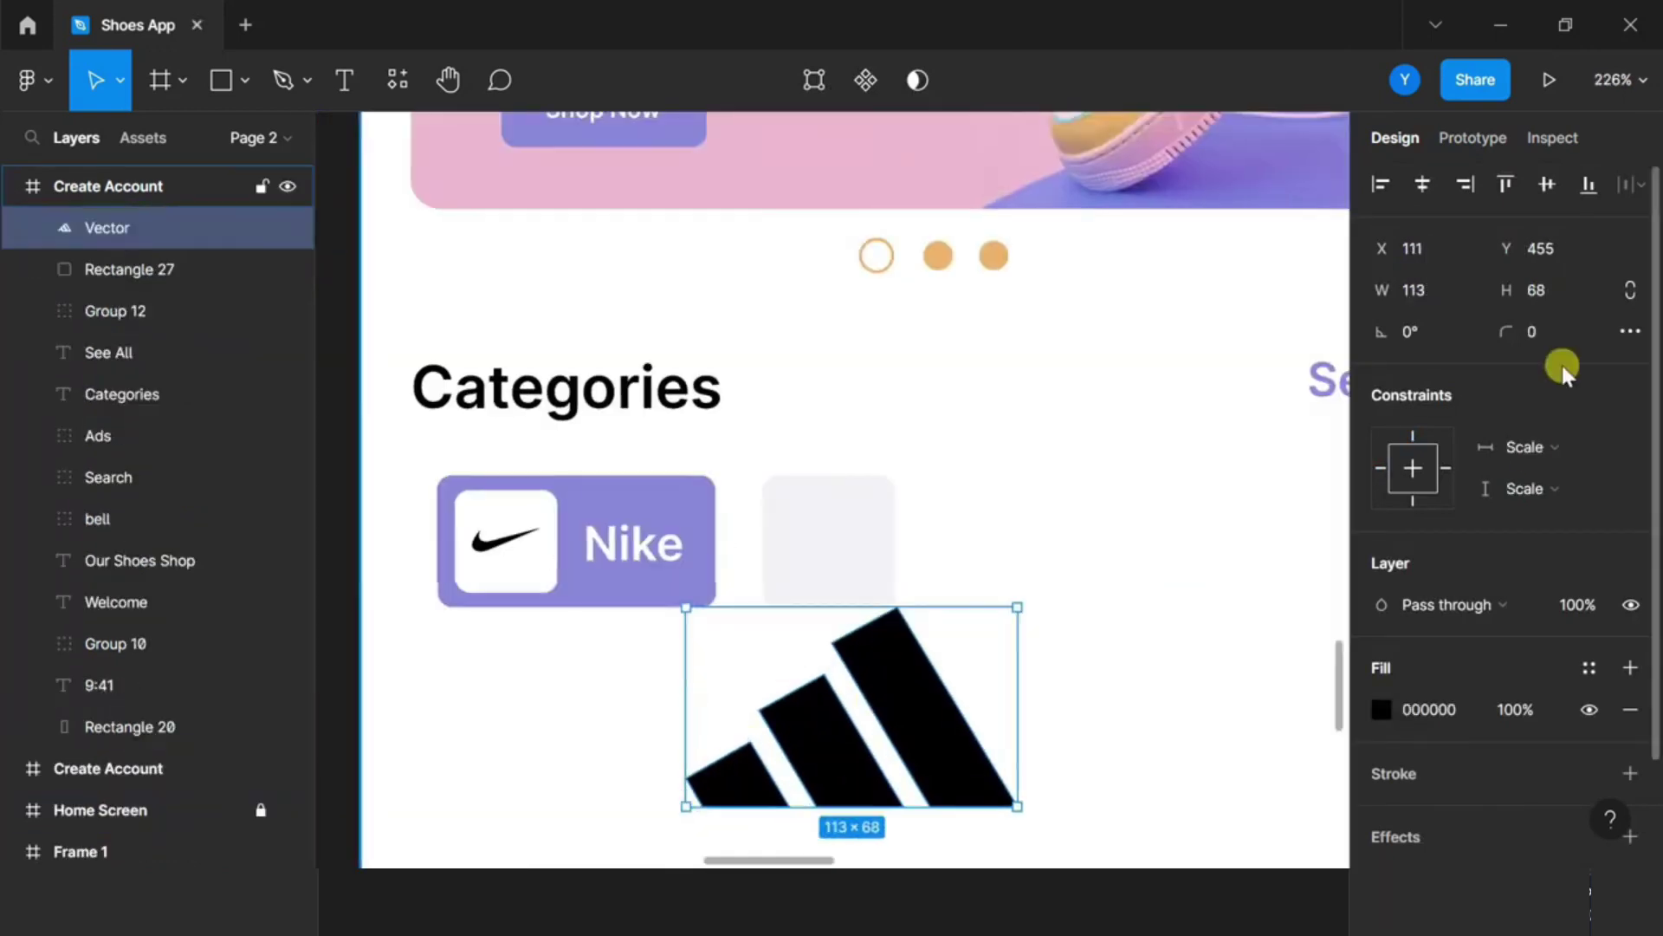
{"action": "mouse_move", "coordinate": [1575, 297]}
{"action": "left_mouse_down"}
{"action": "mouse_move", "coordinate": [750, 645]}
{"action": "mouse_move", "coordinate": [841, 556]}
{"action": "left_mouse_up"}
{"action": "key", "text": "Return"}
{"action": "left_click", "coordinate": [252, 141]}
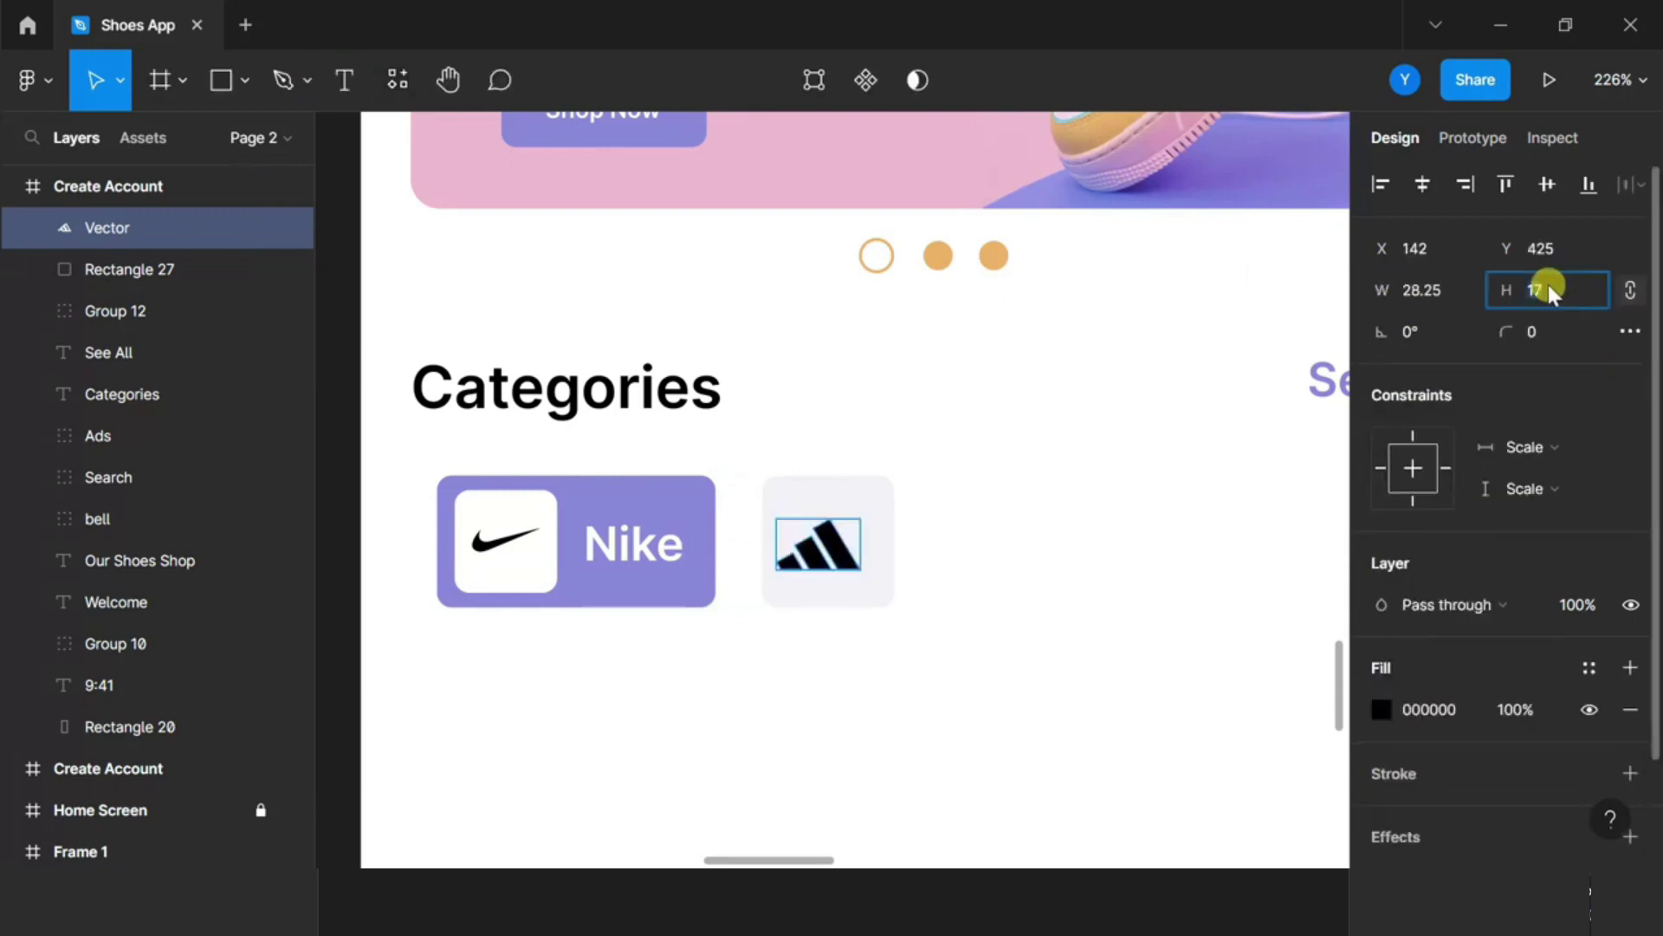
{"action": "type", "text": "15"}
{"action": "key", "text": "Return"}
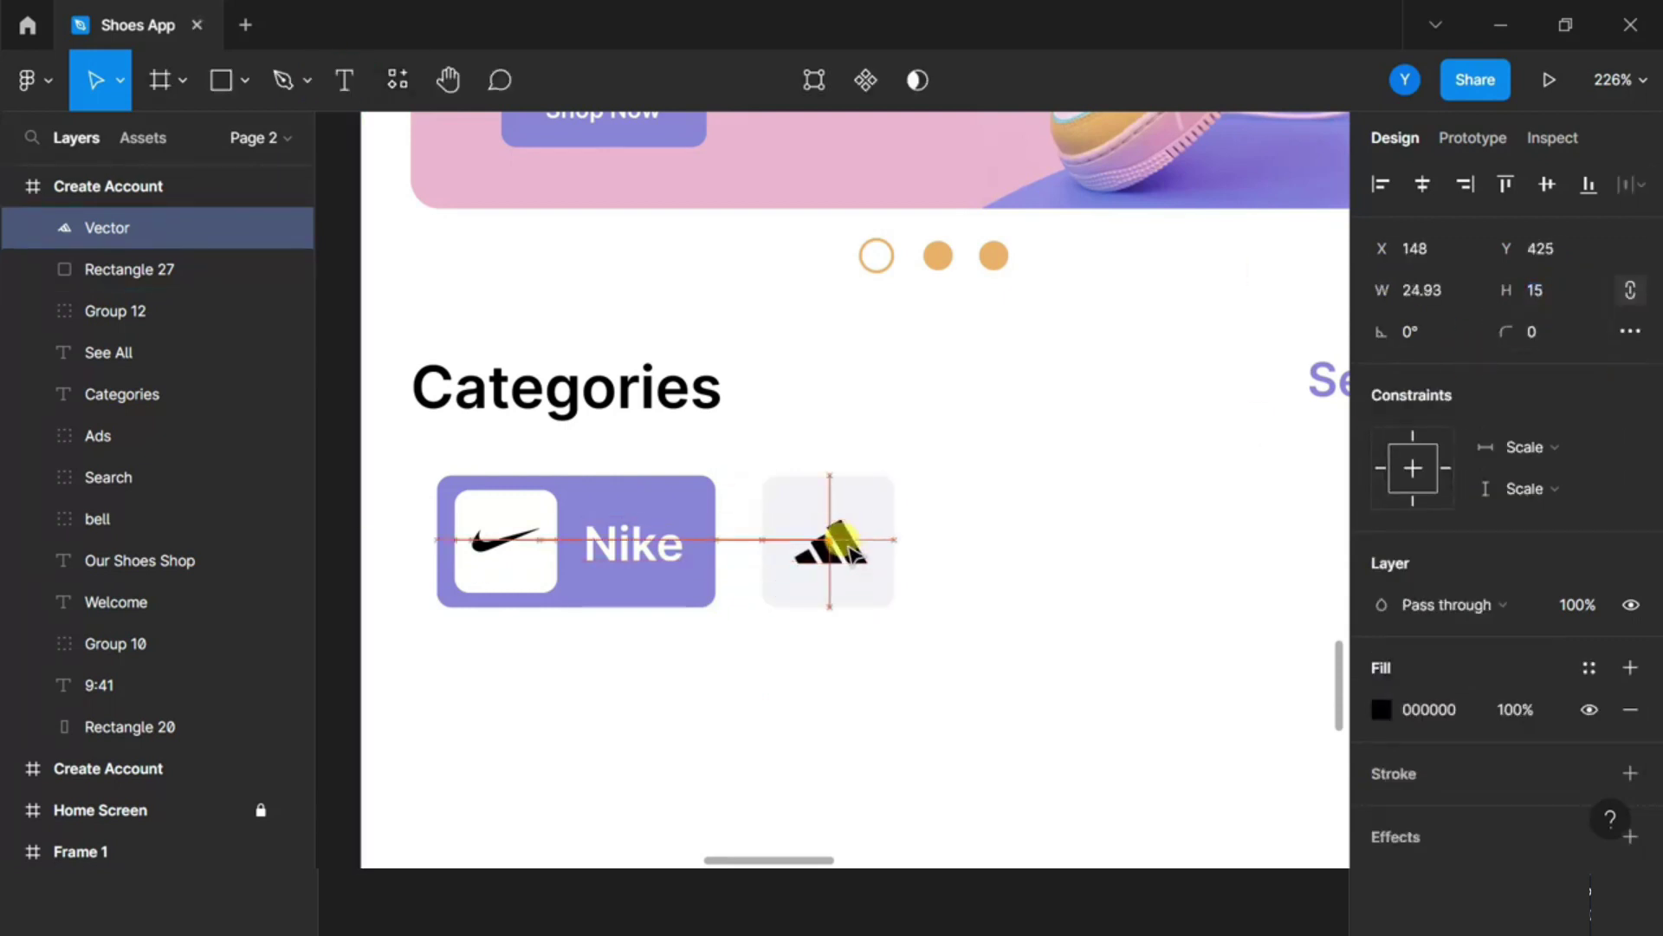
{"action": "key", "text": "Escape"}
Step: Group the Adidas logo with its grey tile and duplicate the tile to the right
{"action": "scroll", "coordinate": [649, 716], "scroll_direction": "down", "scroll_amount": 3}
{"action": "scroll", "coordinate": [832, 555], "scroll_direction": "up", "scroll_amount": 5}
{"action": "left_click", "coordinate": [106, 227]}
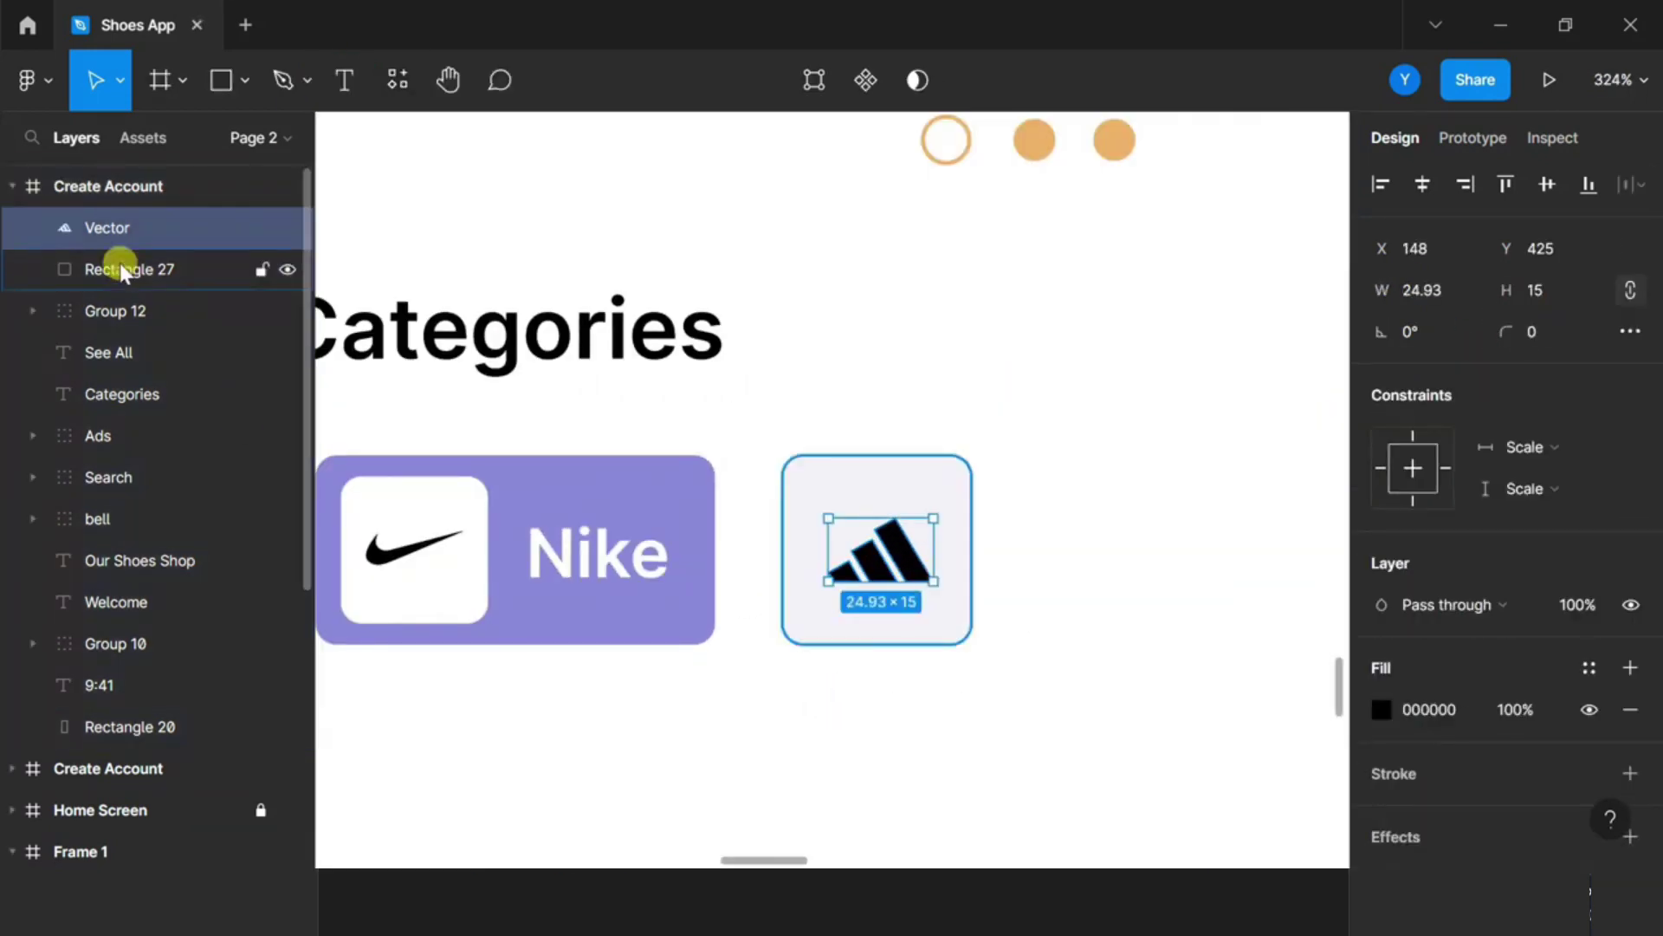
{"action": "left_click", "coordinate": [121, 268], "text": "shift"}
{"action": "key", "text": "ctrl+g"}
{"action": "left_click_drag", "start_coordinate": [910, 483], "coordinate": [1125, 497]}
Step: Select the Puma logo on the logo sheet
{"action": "scroll", "coordinate": [798, 434], "scroll_direction": "down", "scroll_amount": 3}
{"action": "scroll", "coordinate": [920, 445], "scroll_direction": "up", "scroll_amount": 5}
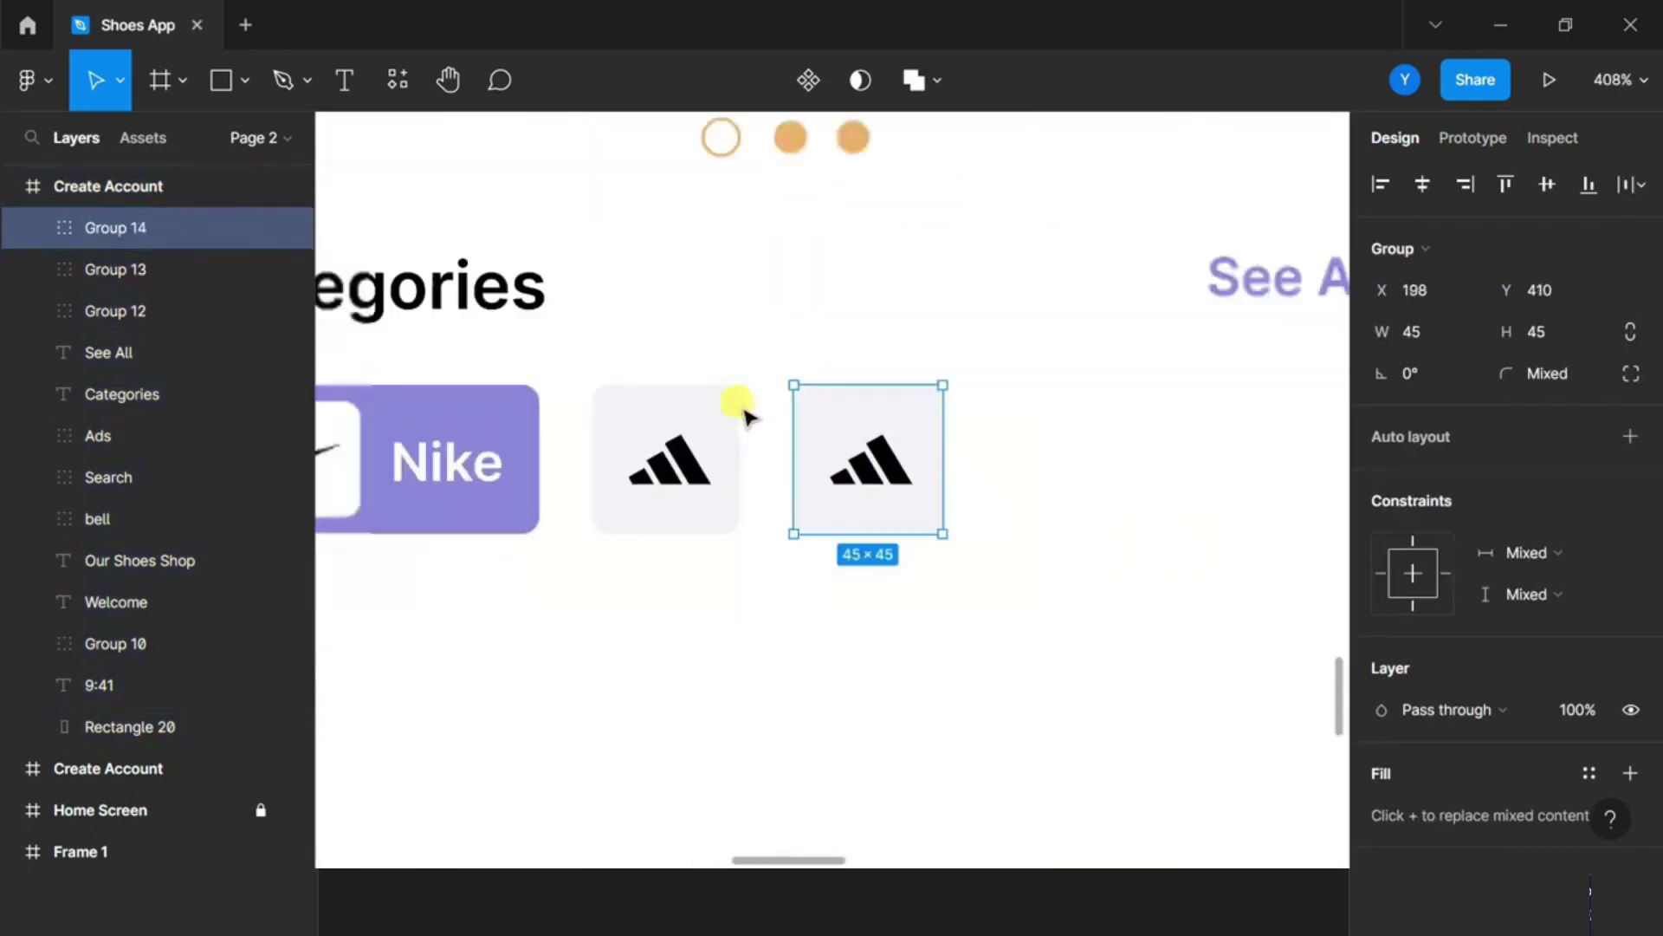
{"action": "scroll", "coordinate": [744, 416], "scroll_direction": "down", "scroll_amount": 3}
{"action": "scroll", "coordinate": [1051, 520], "scroll_direction": "down", "scroll_amount": 3}
{"action": "scroll", "coordinate": [1050, 520], "scroll_direction": "up", "scroll_amount": 3}
{"action": "left_click", "coordinate": [1006, 389]}
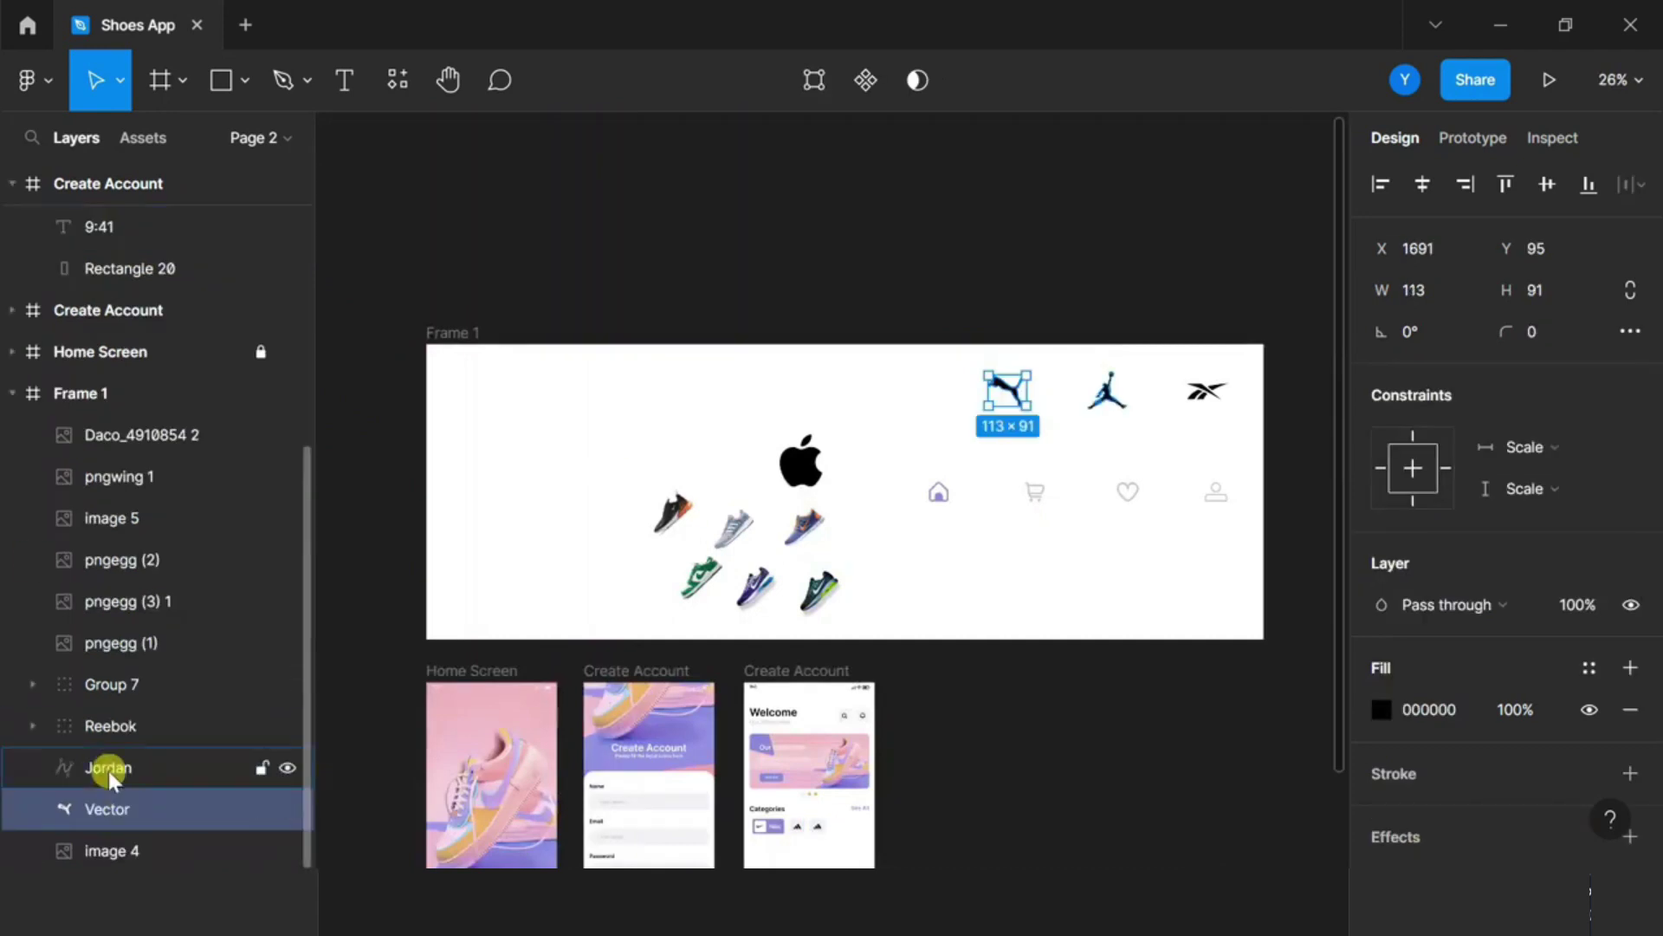
Step: Move the Jordan, Reebok and Puma logos into the Welcome screen and set the Puma logo height to 15
{"action": "left_click", "coordinate": [110, 725], "text": "shift"}
{"action": "key", "text": "ctrl+x"}
{"action": "left_click", "coordinate": [870, 853]}
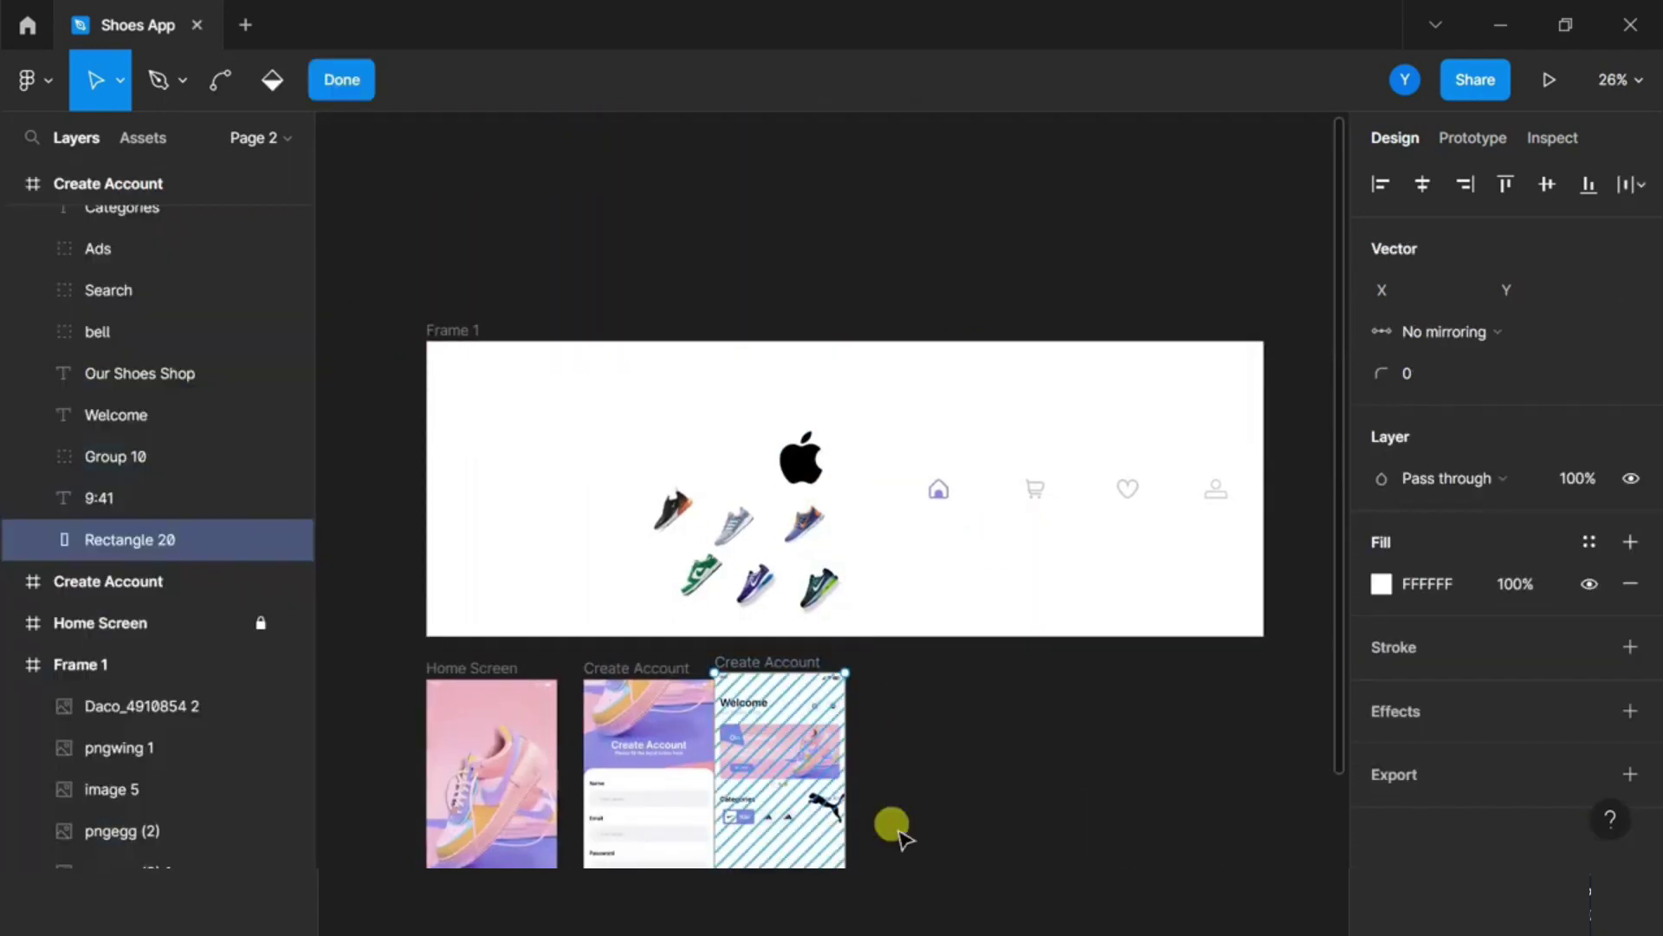
{"action": "key", "text": "ctrl+v"}
{"action": "scroll", "coordinate": [823, 528], "scroll_direction": "up", "scroll_amount": 3}
{"action": "scroll", "coordinate": [823, 530], "scroll_direction": "up", "scroll_amount": 5}
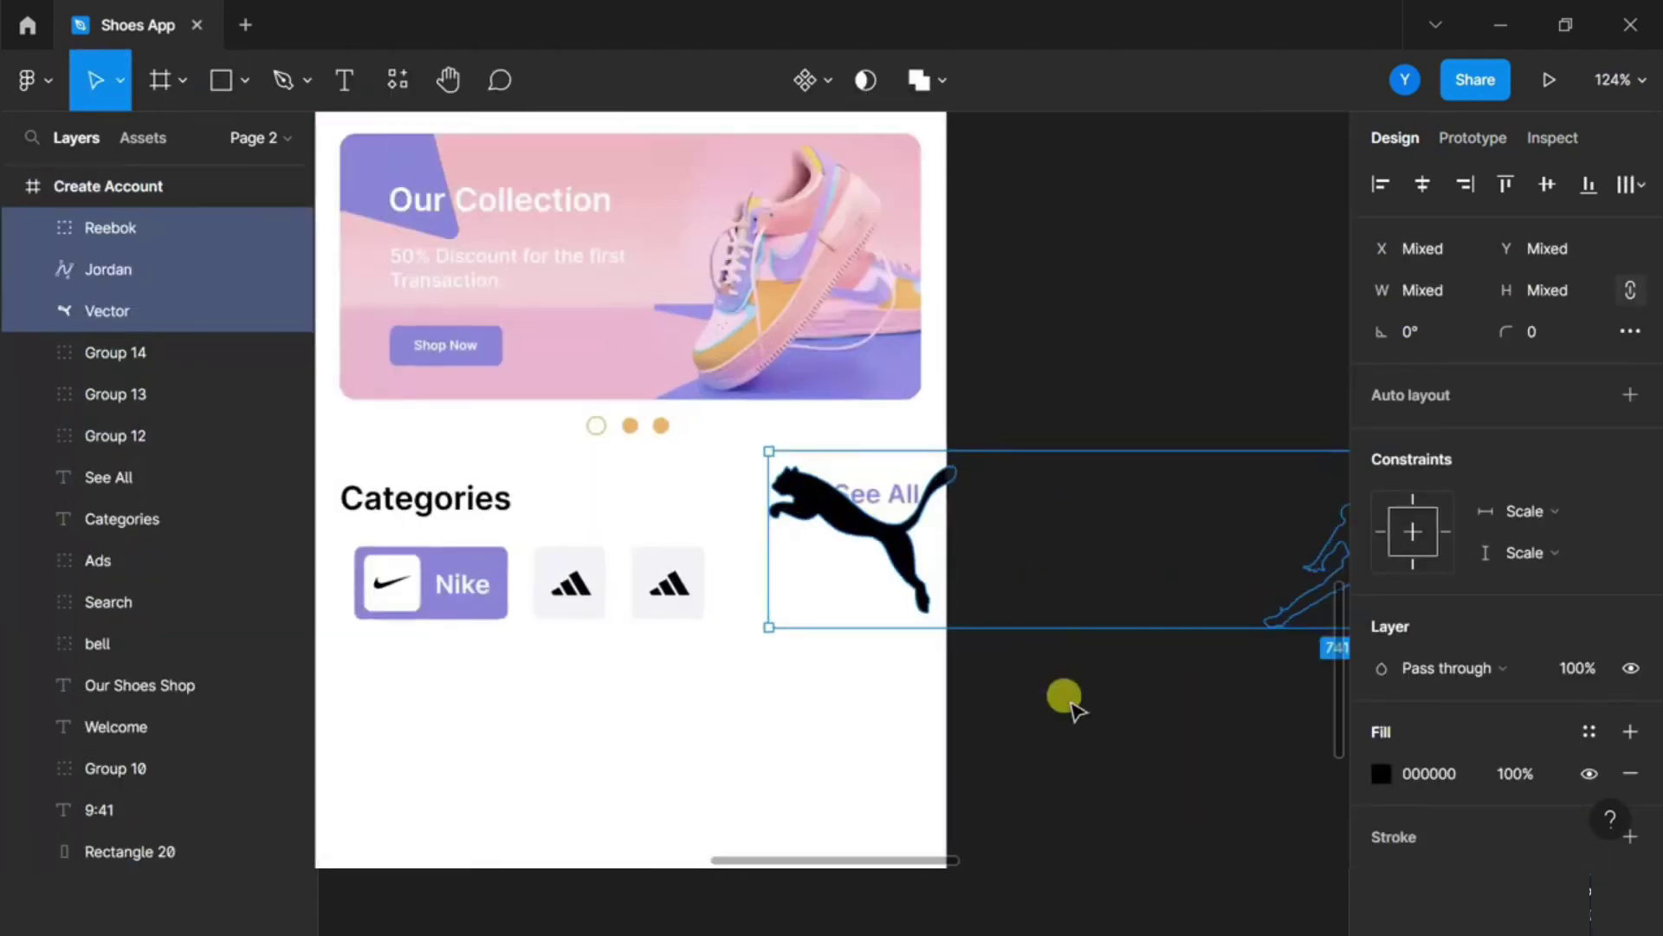
{"action": "left_click", "coordinate": [1065, 694]}
{"action": "left_click", "coordinate": [867, 537]}
{"action": "type", "text": "15"}
{"action": "key", "text": "Return"}
Step: Swap the Puma logo into Group 14 in place of the card's old logo
{"action": "left_click", "coordinate": [95, 395]}
{"action": "left_click_drag", "start_coordinate": [104, 310], "coordinate": [119, 339]}
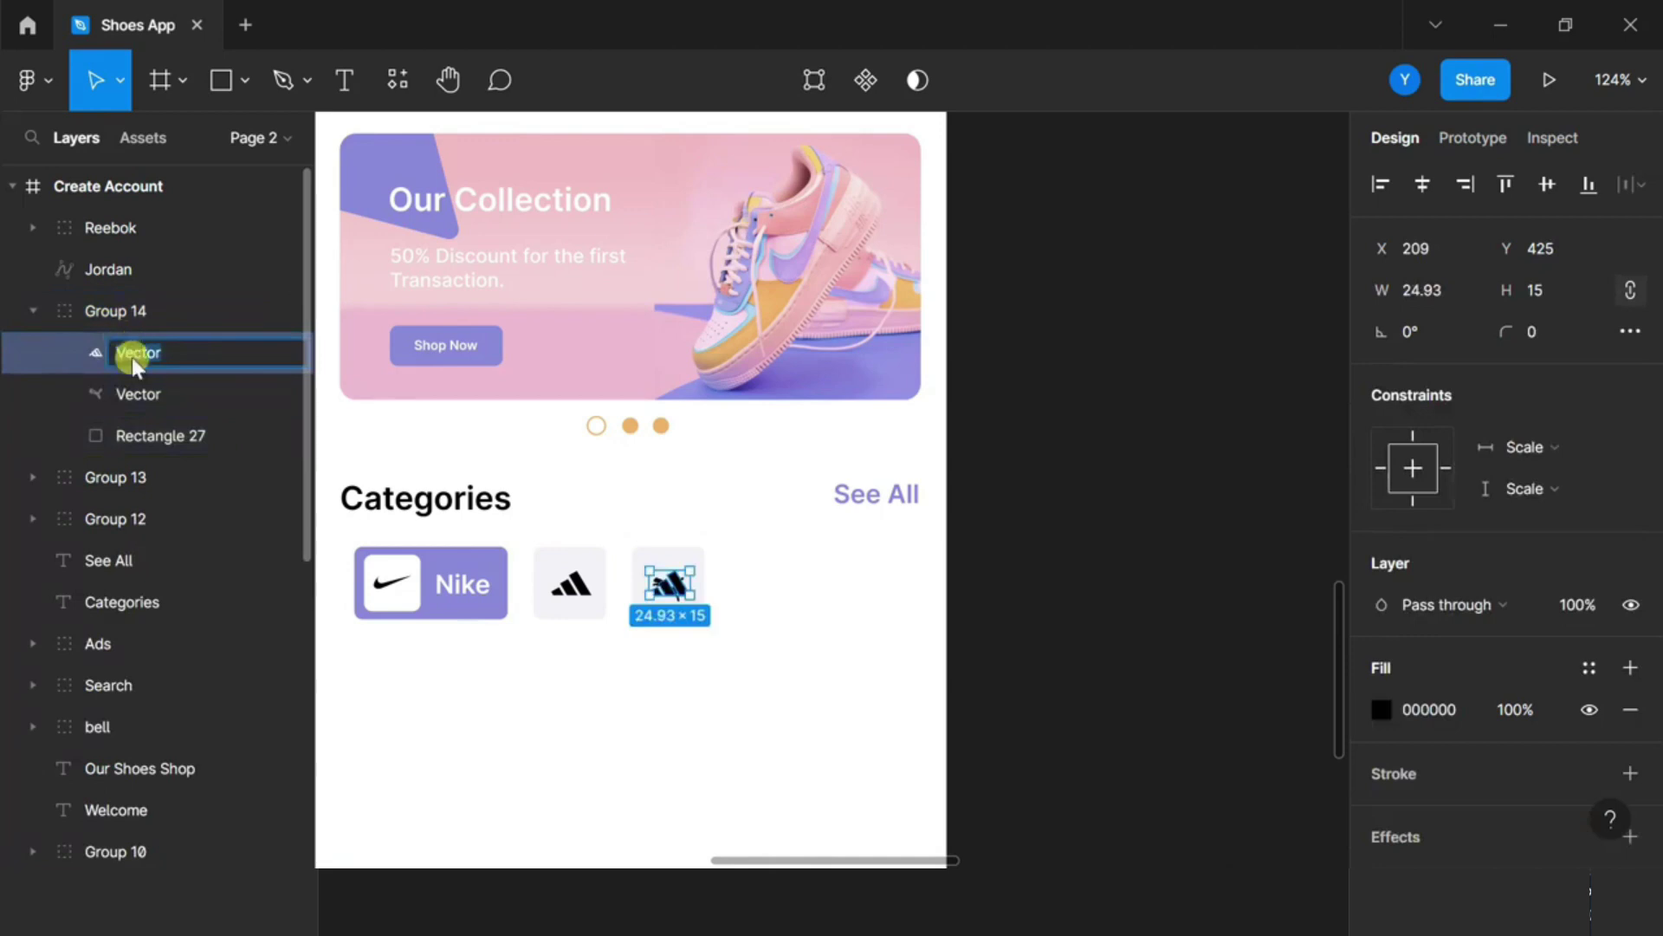
{"action": "key", "text": "Delete"}
{"action": "left_click", "coordinate": [661, 582]}
{"action": "scroll", "coordinate": [810, 494], "scroll_direction": "up", "scroll_amount": 10}
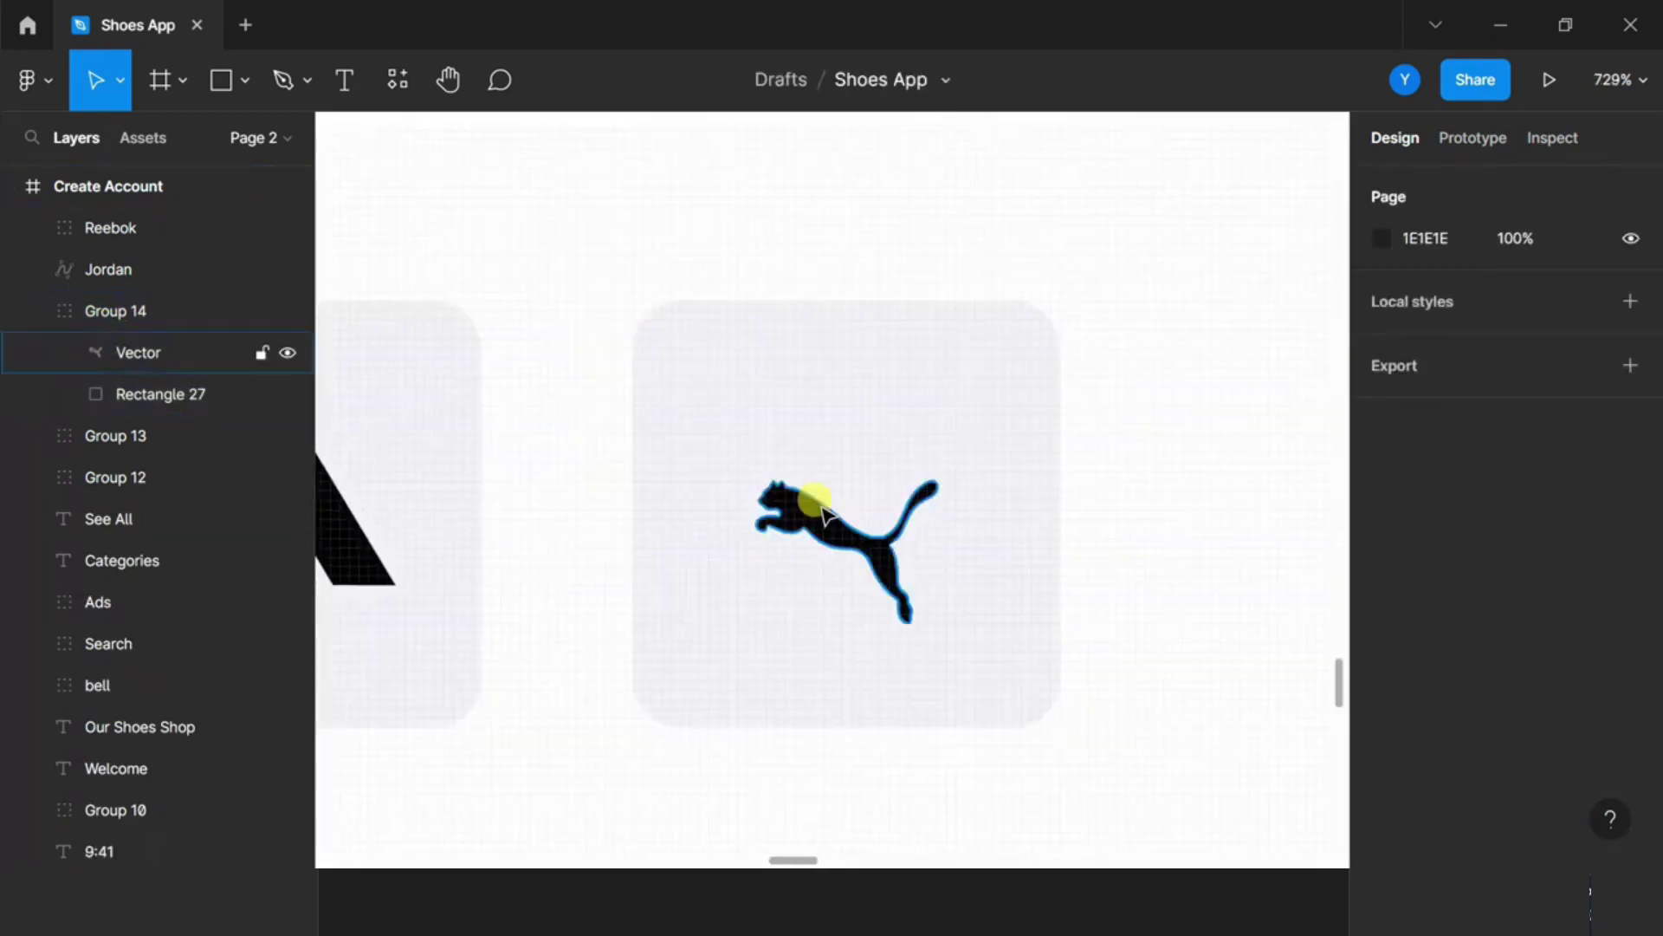
Step: Alt-drag duplicates of the Adidas and Puma cards to the end of the row
{"action": "left_click", "coordinate": [30, 310]}
{"action": "left_click", "coordinate": [101, 352], "text": "shift"}
{"action": "scroll", "coordinate": [650, 419], "scroll_direction": "down", "scroll_amount": 10}
{"action": "left_click_drag", "start_coordinate": [649, 419], "coordinate": [771, 411]}
{"action": "left_click", "coordinate": [780, 423]}
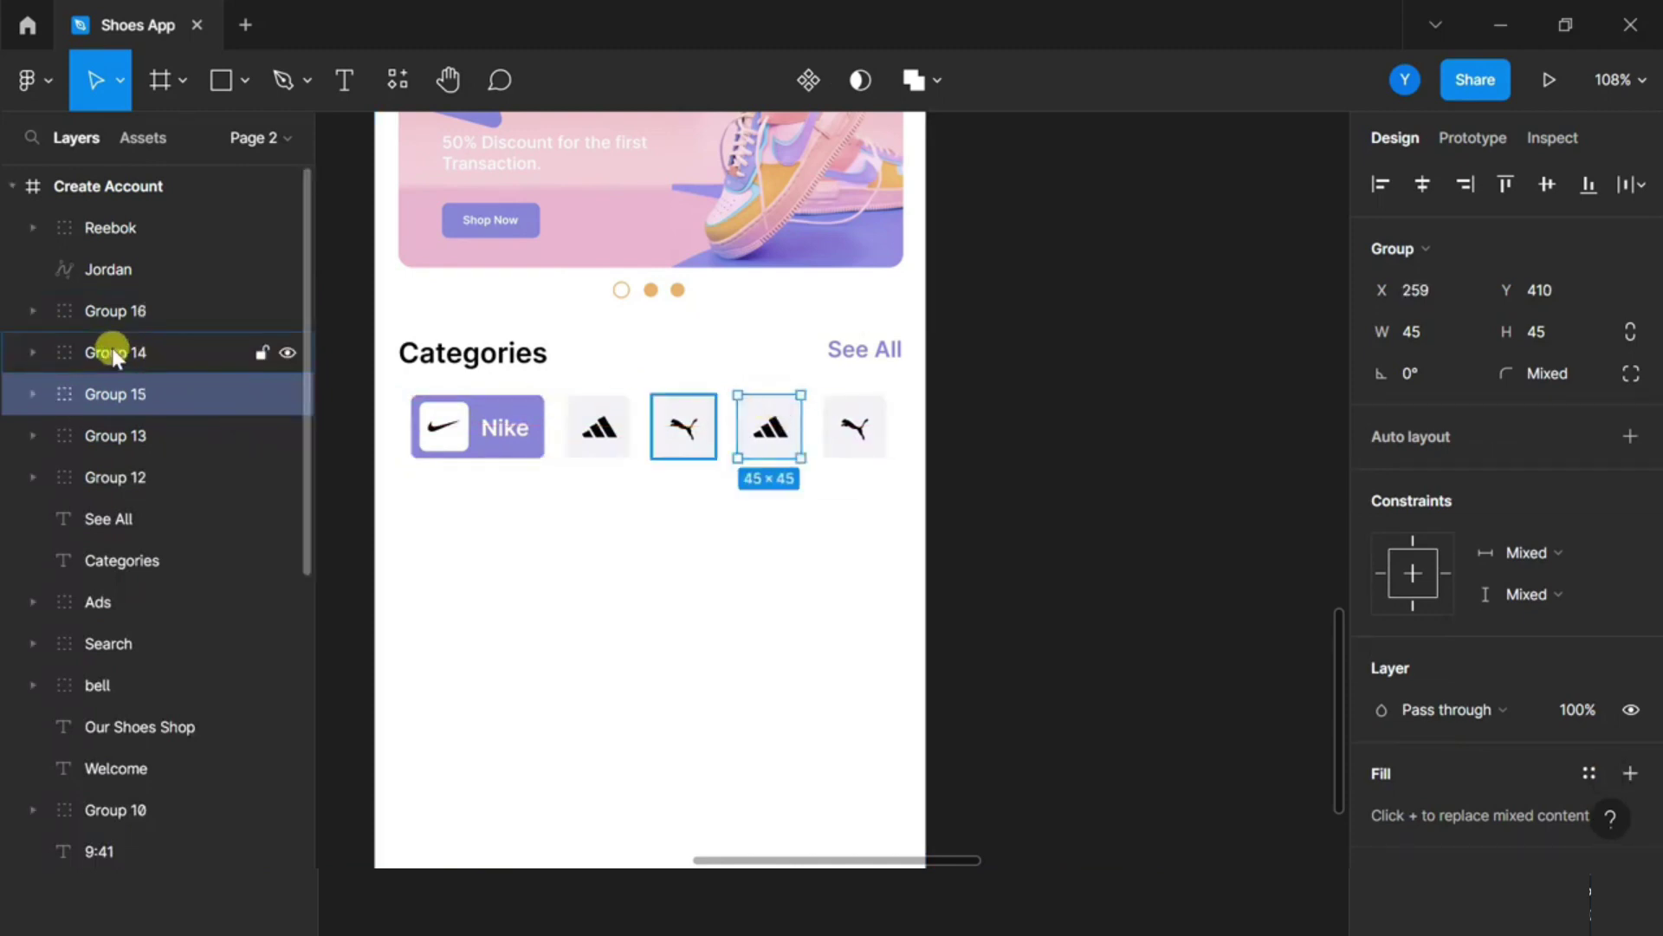
Step: Distribute all five brand cards horizontally with even spacing
{"action": "left_click", "coordinate": [104, 477]}
{"action": "left_click", "coordinate": [96, 310], "text": "shift"}
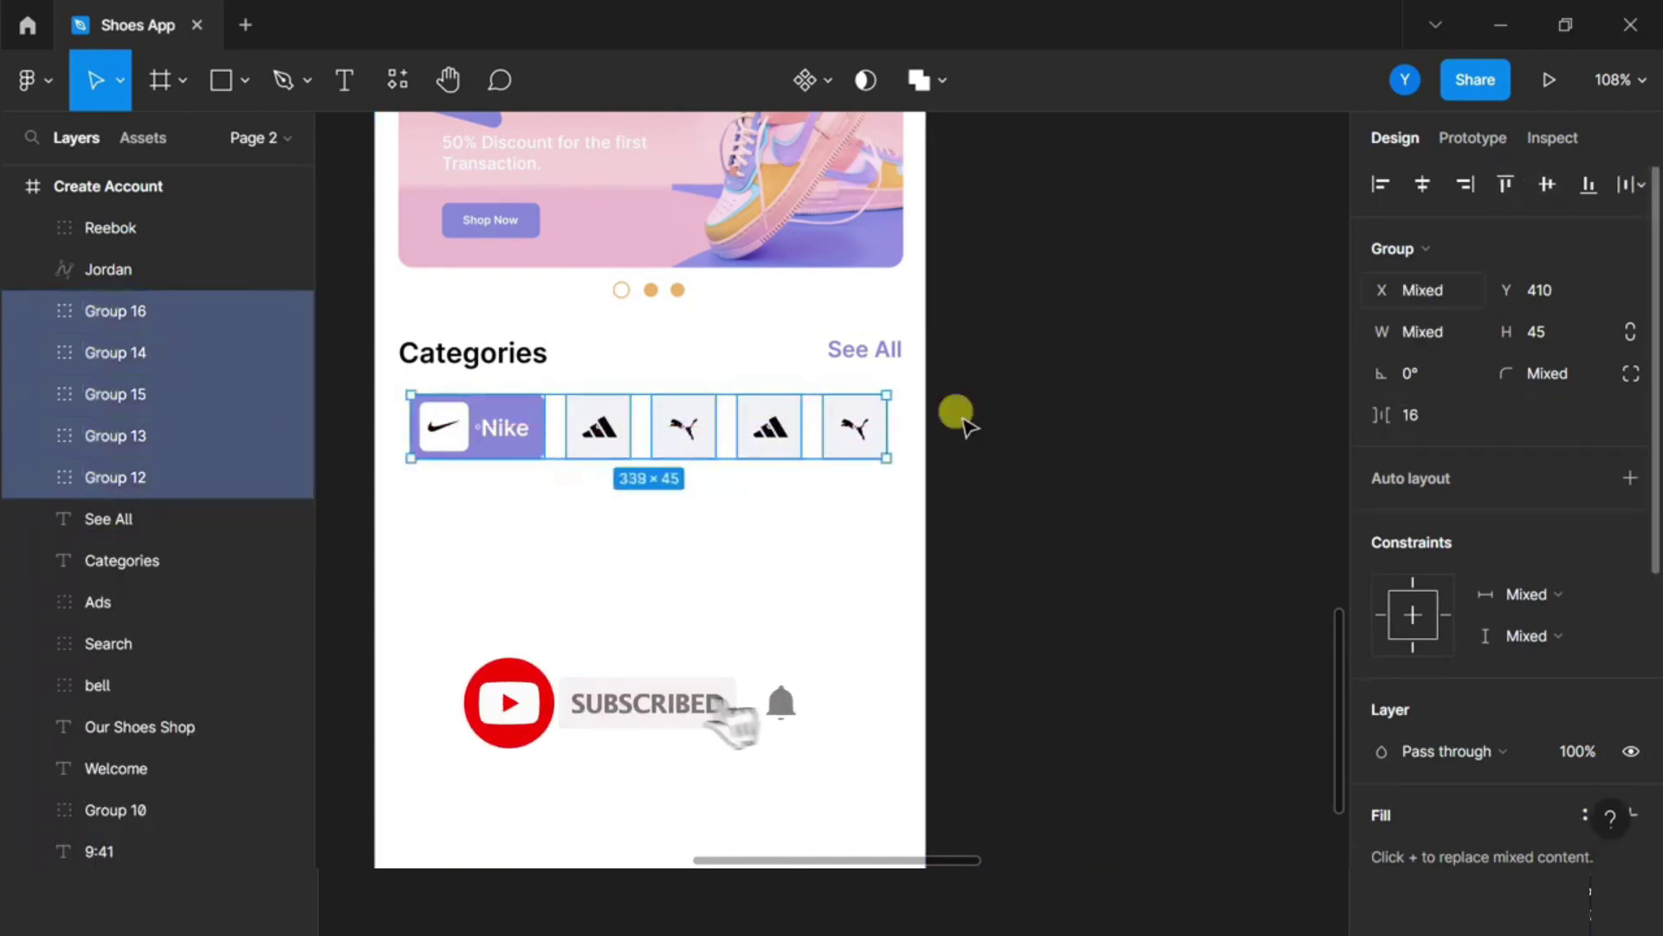
{"action": "left_click", "coordinate": [112, 308]}
{"action": "left_click", "coordinate": [115, 393], "text": "shift"}
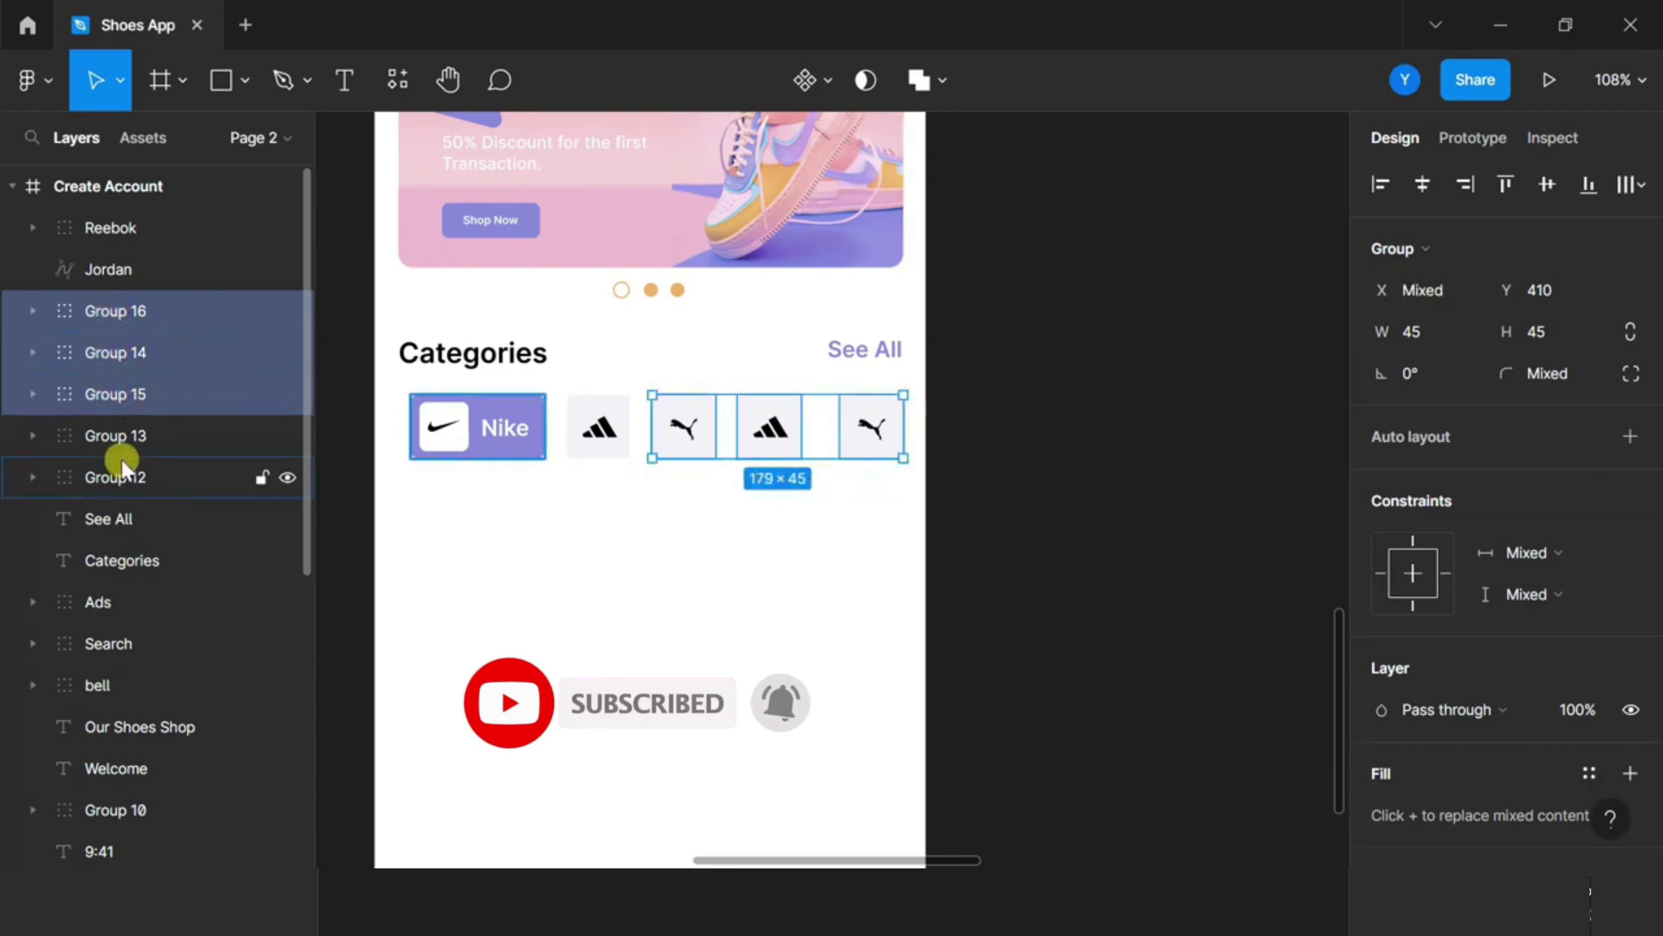
{"action": "left_click", "coordinate": [122, 461], "text": "shift"}
{"action": "left_click", "coordinate": [1637, 184]}
{"action": "left_click", "coordinate": [1635, 185]}
{"action": "left_click", "coordinate": [1472, 298]}
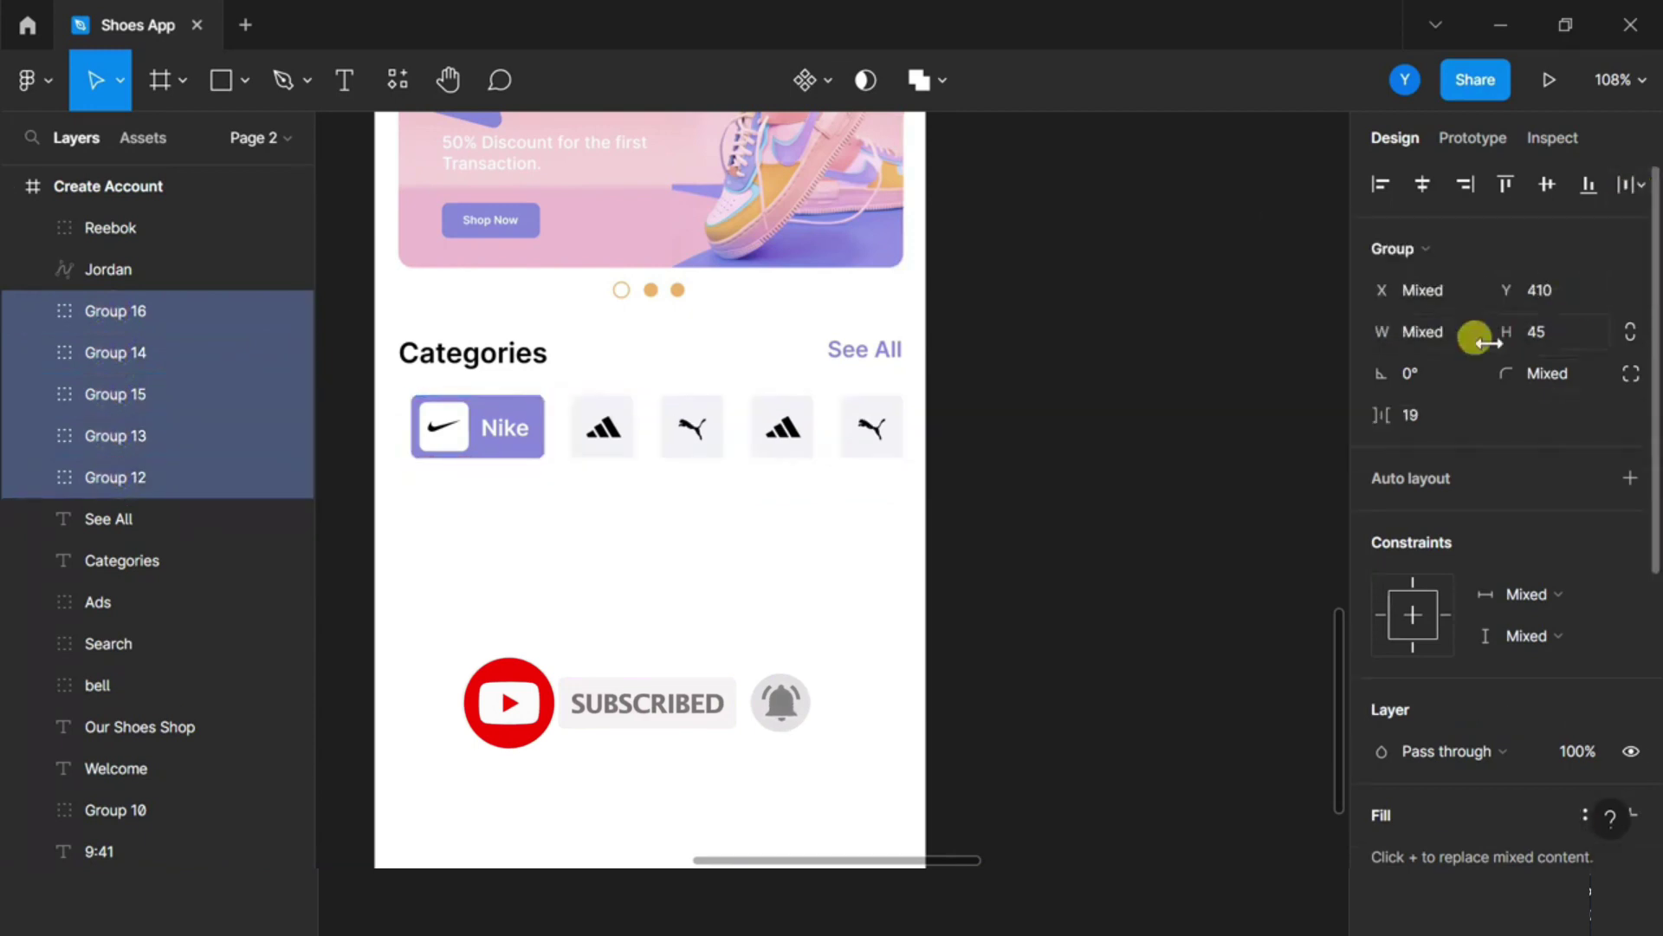
{"action": "key", "text": "Escape"}
Step: Place the Jordan logo on the fourth card and set its height to 15, then slightly larger
{"action": "left_click", "coordinate": [113, 310]}
{"action": "scroll", "coordinate": [326, 385], "scroll_direction": "down", "scroll_amount": 3}
{"action": "left_click", "coordinate": [947, 460]}
{"action": "mouse_move", "coordinate": [947, 459]}
{"action": "left_mouse_down"}
{"action": "mouse_move", "coordinate": [697, 532]}
{"action": "mouse_move", "coordinate": [747, 508]}
{"action": "left_mouse_up"}
{"action": "left_click", "coordinate": [1577, 286]}
{"action": "type", "text": "15"}
{"action": "key", "text": "Return"}
{"action": "scroll", "coordinate": [684, 459], "scroll_direction": "up", "scroll_amount": 5, "text": "ctrl"}
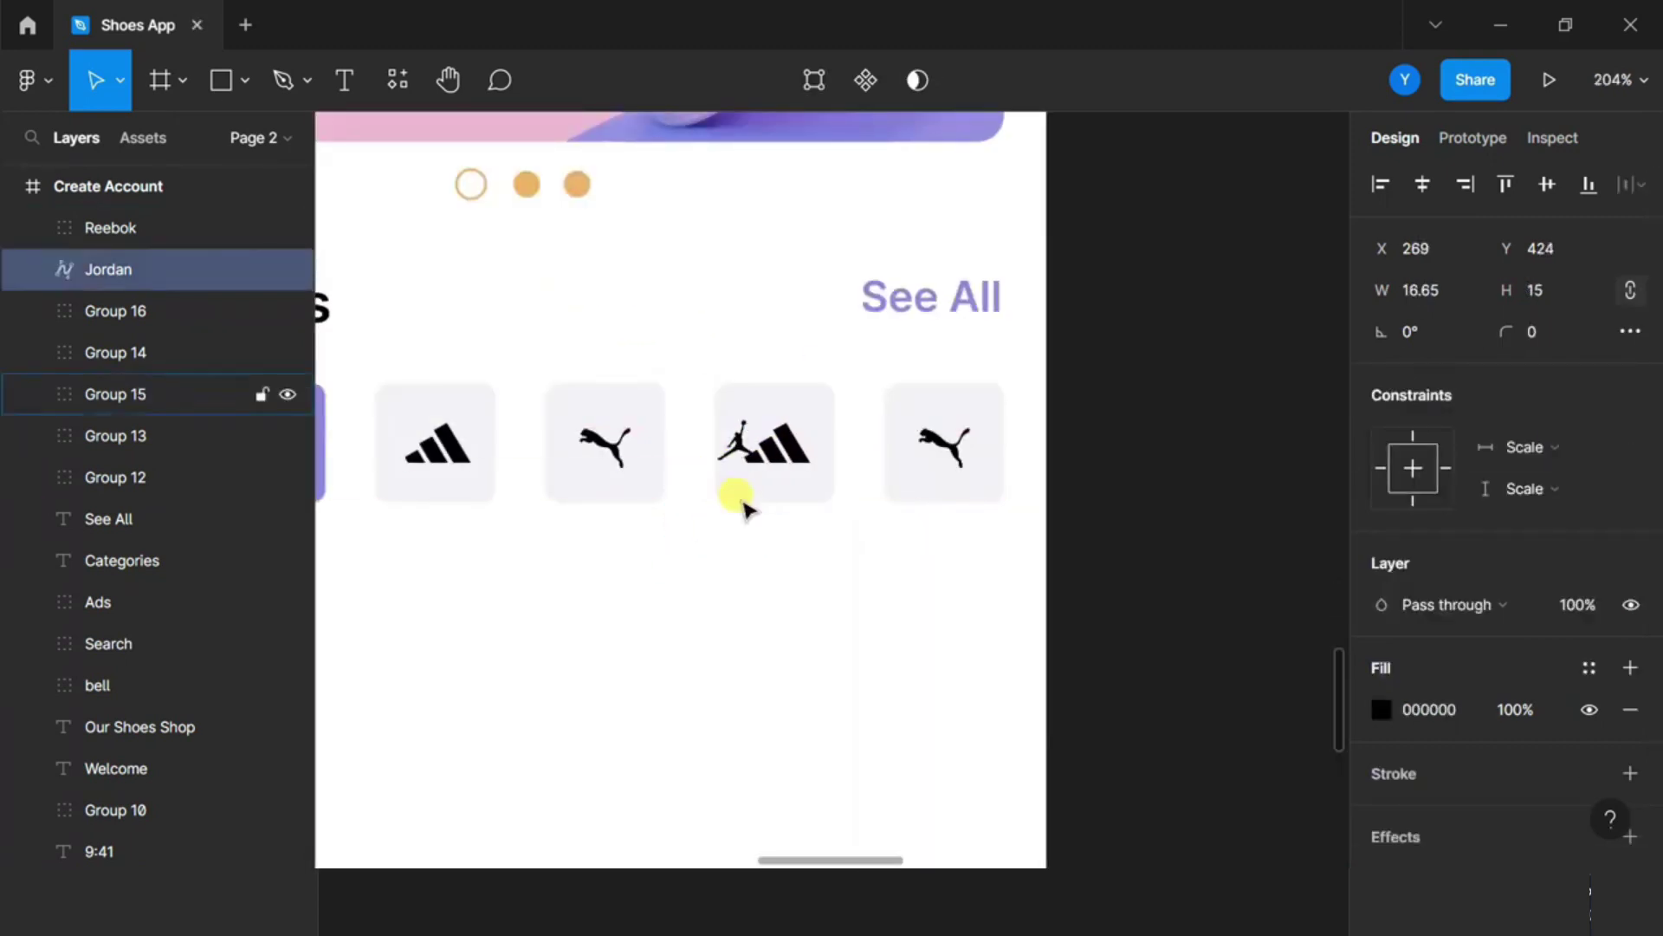
{"action": "left_click", "coordinate": [1562, 288]}
{"action": "key", "text": "Up"}
{"action": "key", "text": "Up"}
{"action": "key", "text": "Up"}
{"action": "key", "text": "Up"}
{"action": "key", "text": "Up"}
Step: Move the Jordan logo into Group 15, delete the old logo and nudge Jordan up
{"action": "left_click", "coordinate": [40, 351]}
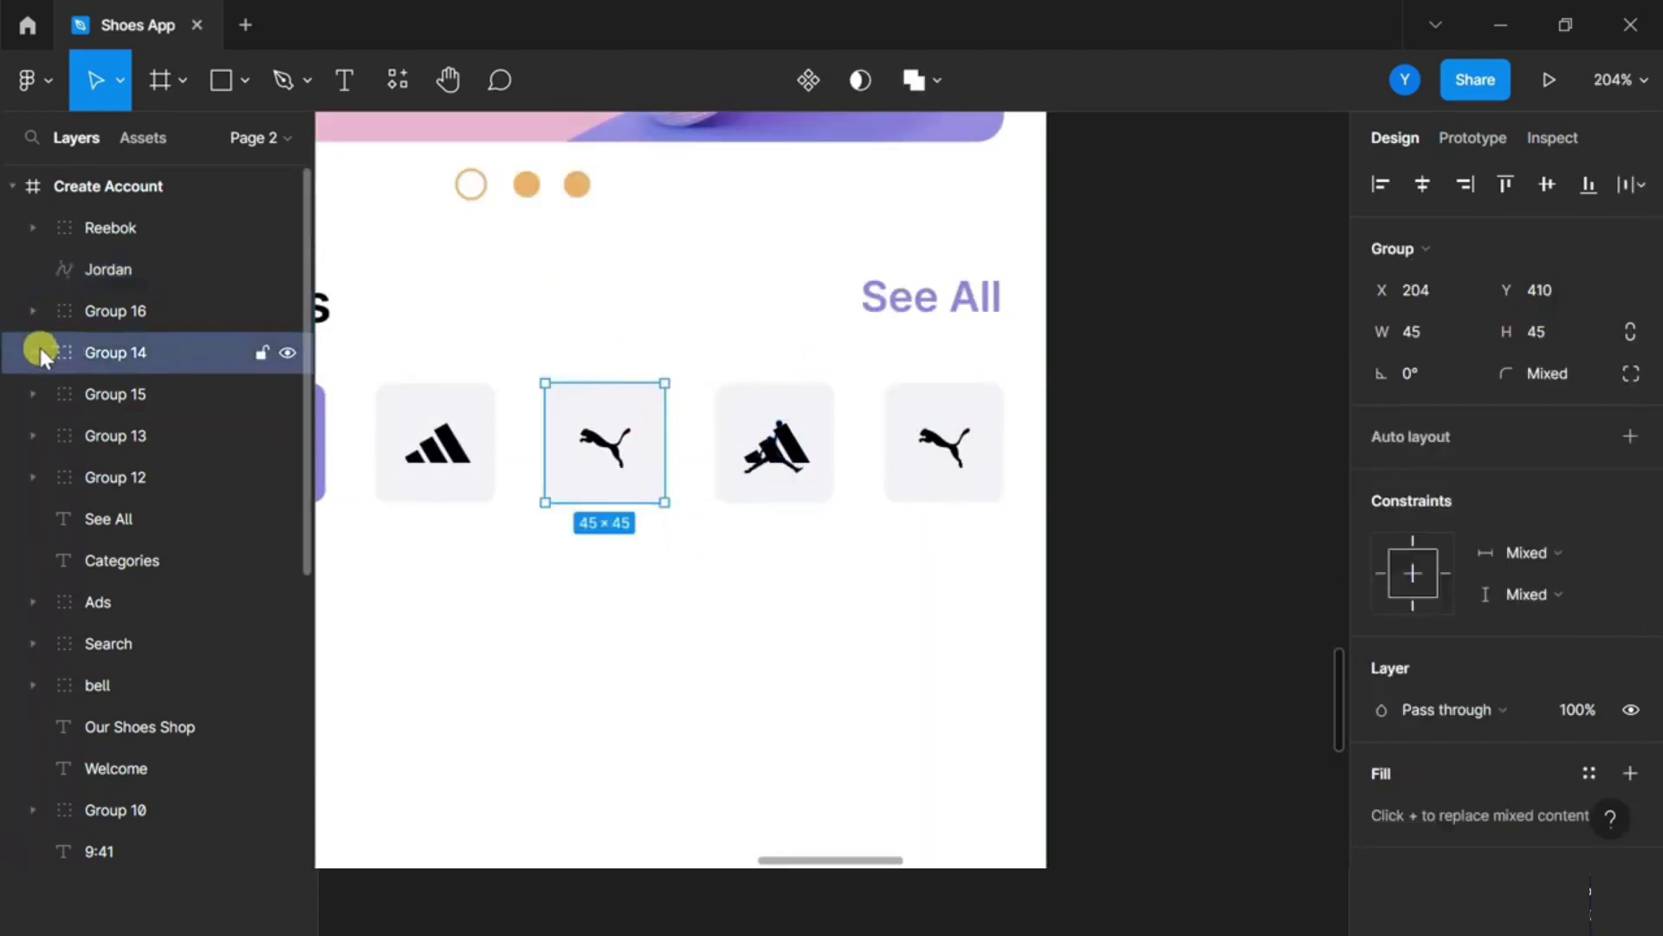
{"action": "left_click", "coordinate": [32, 393]}
{"action": "double_click", "coordinate": [154, 267]}
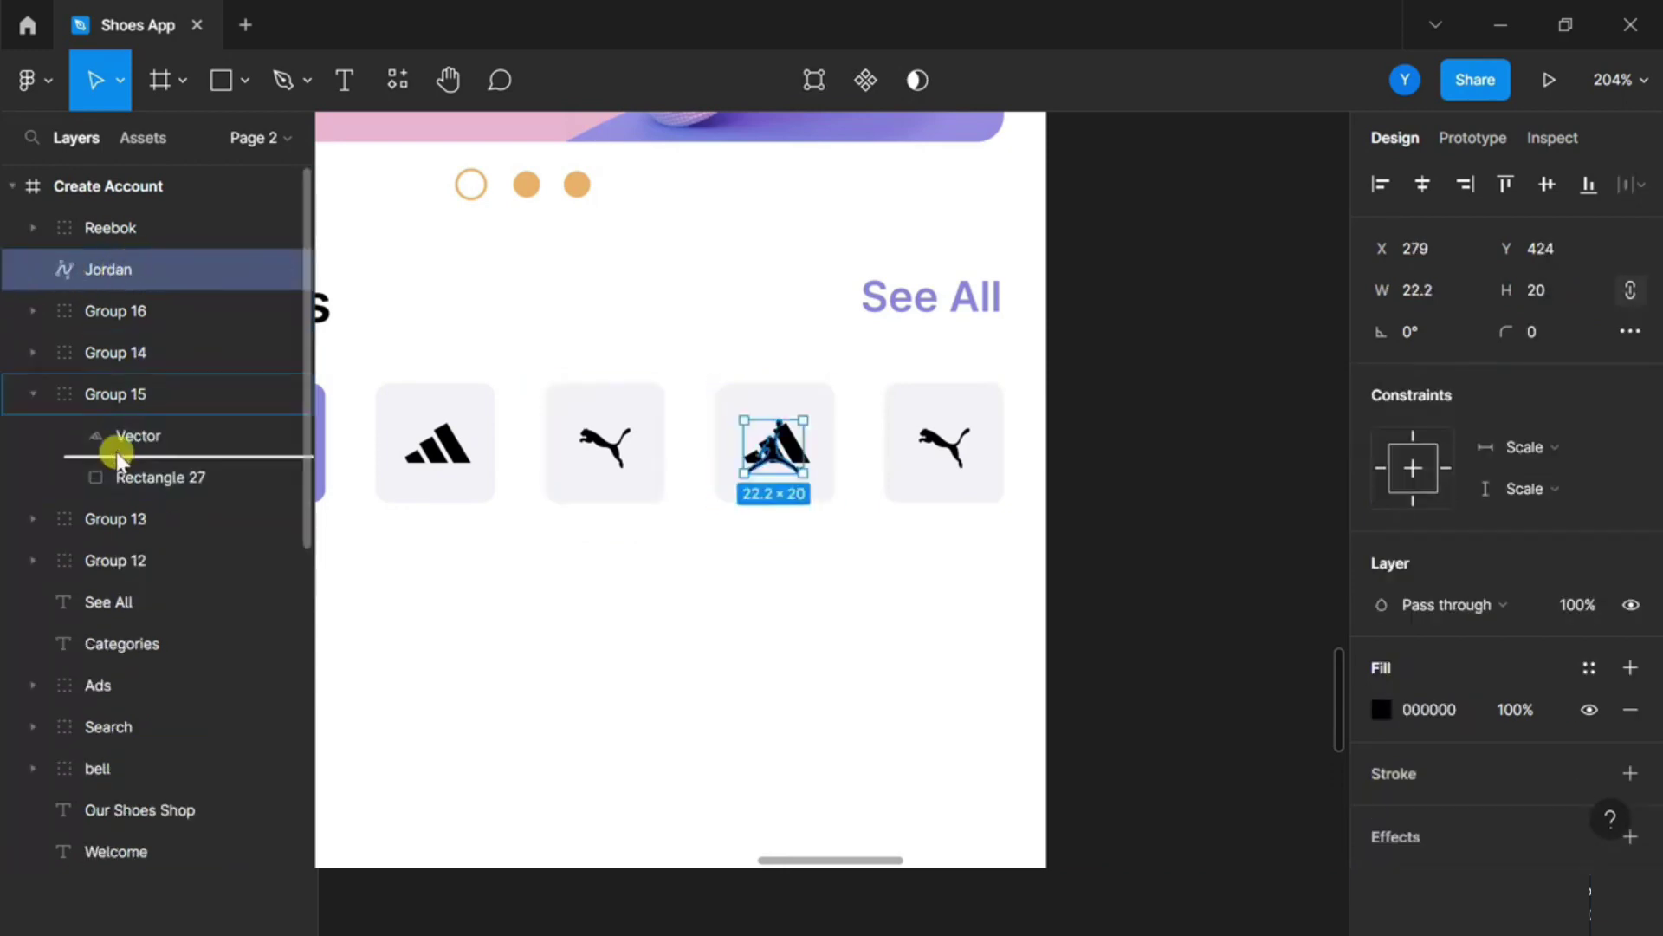
{"action": "left_click_drag", "start_coordinate": [116, 451], "coordinate": [130, 433]}
{"action": "left_click", "coordinate": [134, 392]}
{"action": "key", "text": "Delete"}
{"action": "left_click", "coordinate": [139, 392]}
{"action": "key", "text": "Up"}
{"action": "key", "text": "Up"}
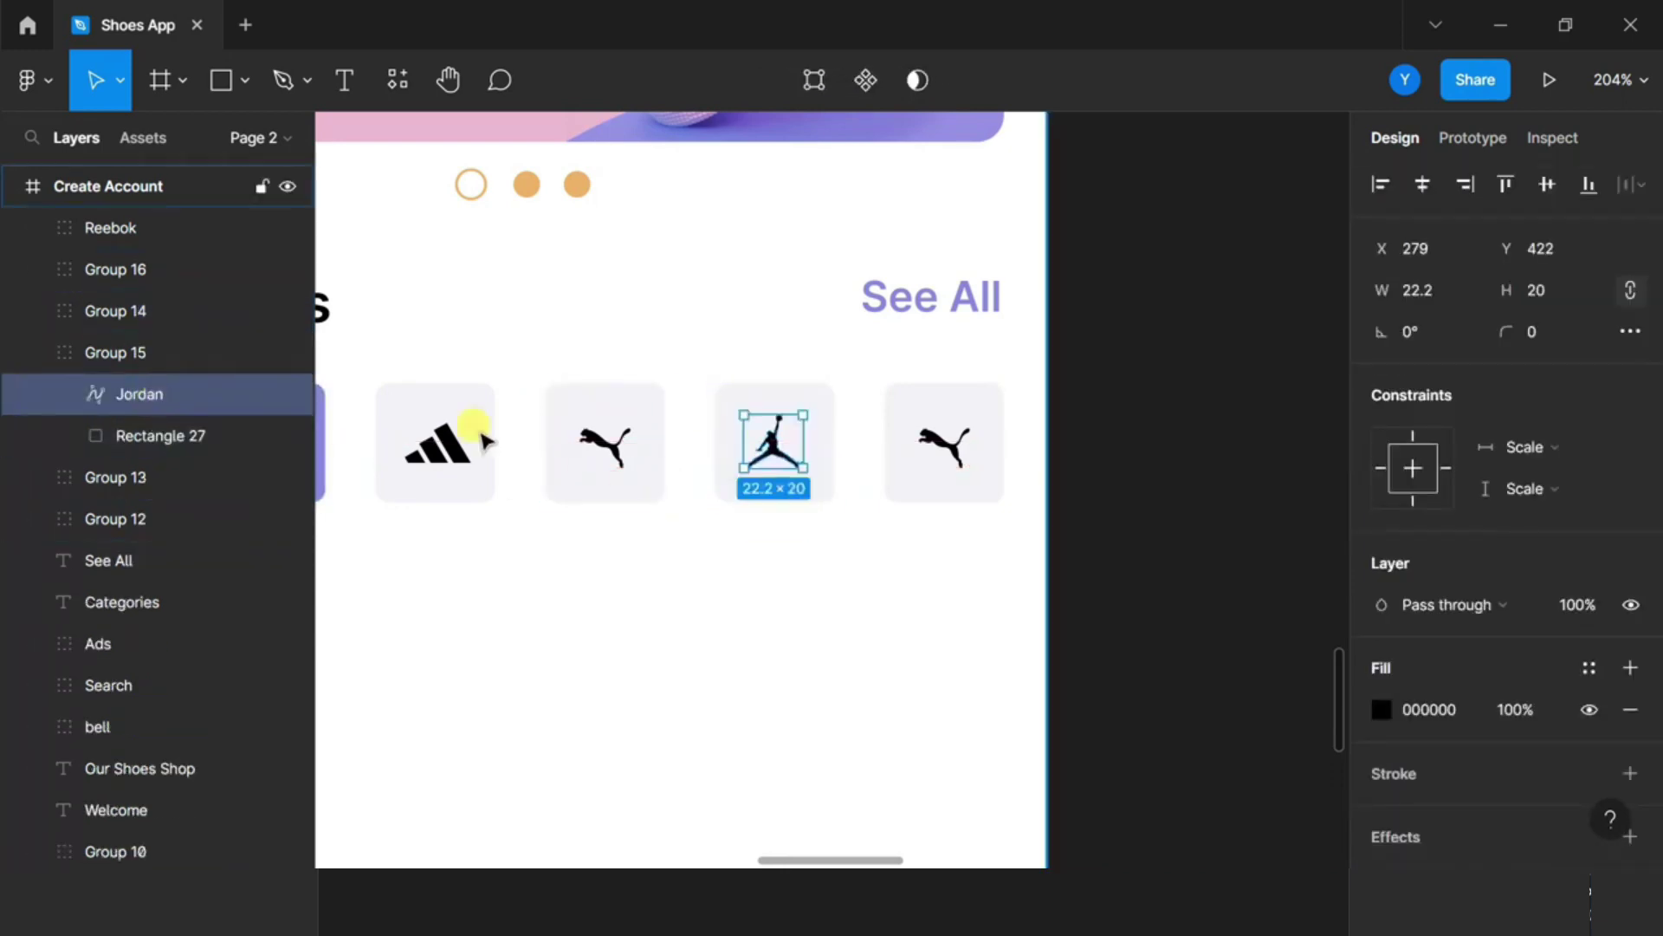
{"action": "left_click", "coordinate": [32, 352]}
{"action": "left_click", "coordinate": [112, 268]}
{"action": "scroll", "coordinate": [747, 450], "scroll_direction": "down", "scroll_amount": 5}
Step: Shrink the Reebok logo and move it over the last brand card
{"action": "left_click", "coordinate": [110, 227]}
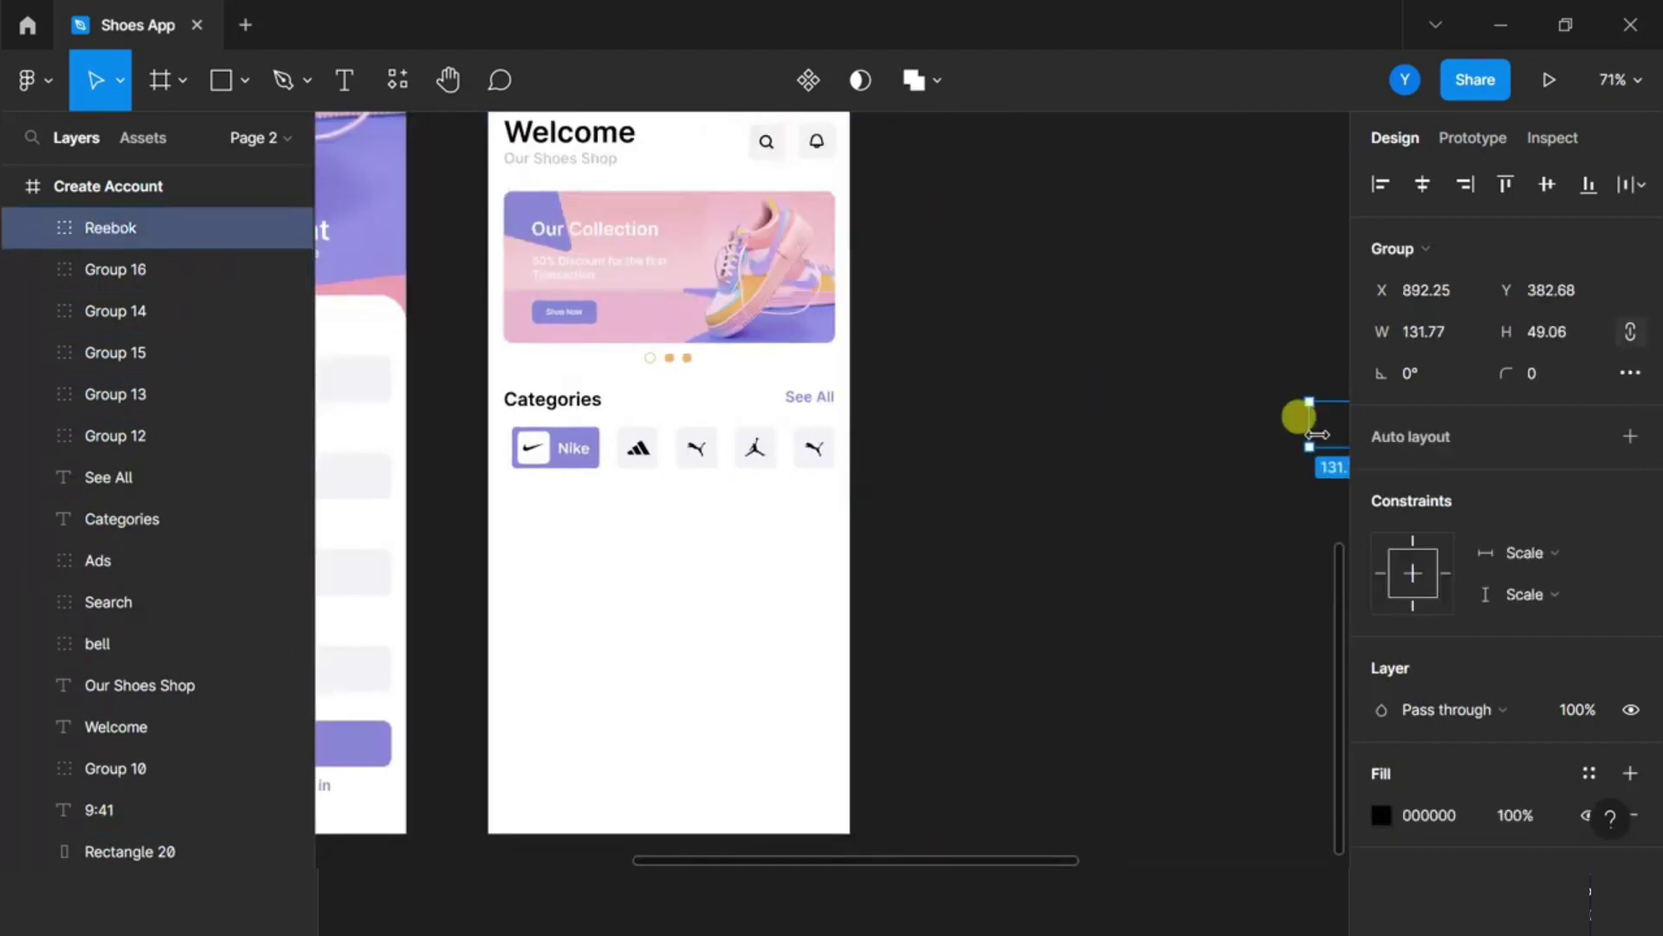
{"action": "left_click_drag", "start_coordinate": [775, 511], "coordinate": [751, 516]}
{"action": "scroll", "coordinate": [549, 624], "scroll_direction": "up", "scroll_amount": 5}
{"action": "left_click_drag", "start_coordinate": [550, 624], "coordinate": [761, 527]}
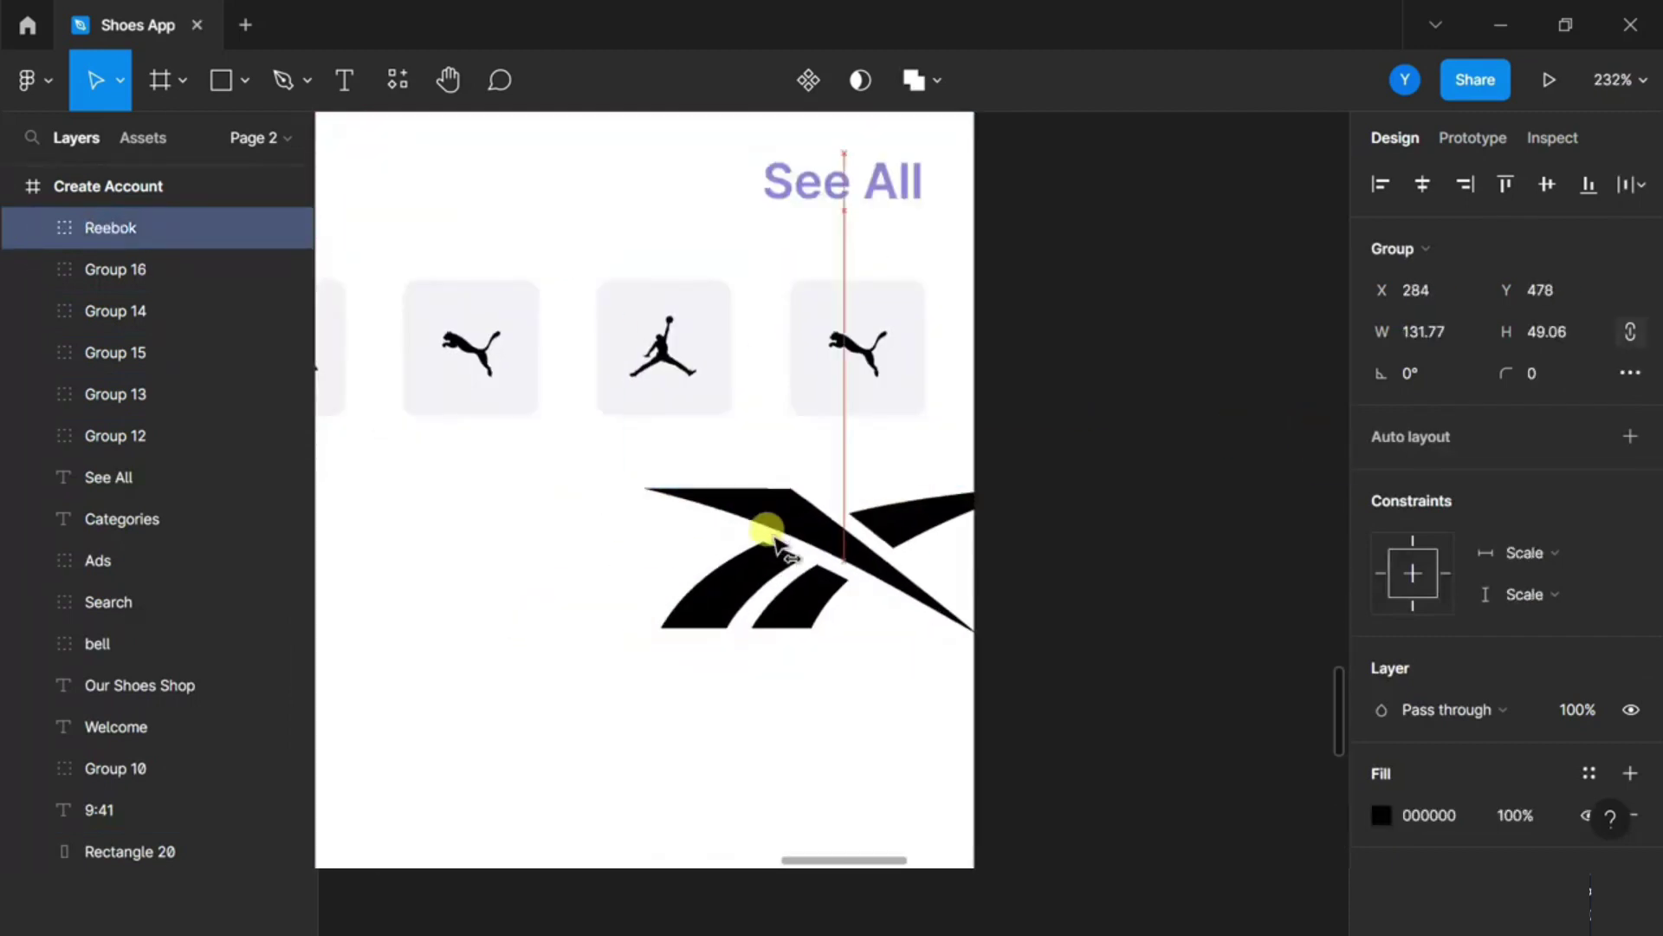
{"action": "key", "text": "Escape"}
{"action": "left_click", "coordinate": [52, 228]}
{"action": "left_click_drag", "start_coordinate": [1574, 331], "coordinate": [1577, 338]}
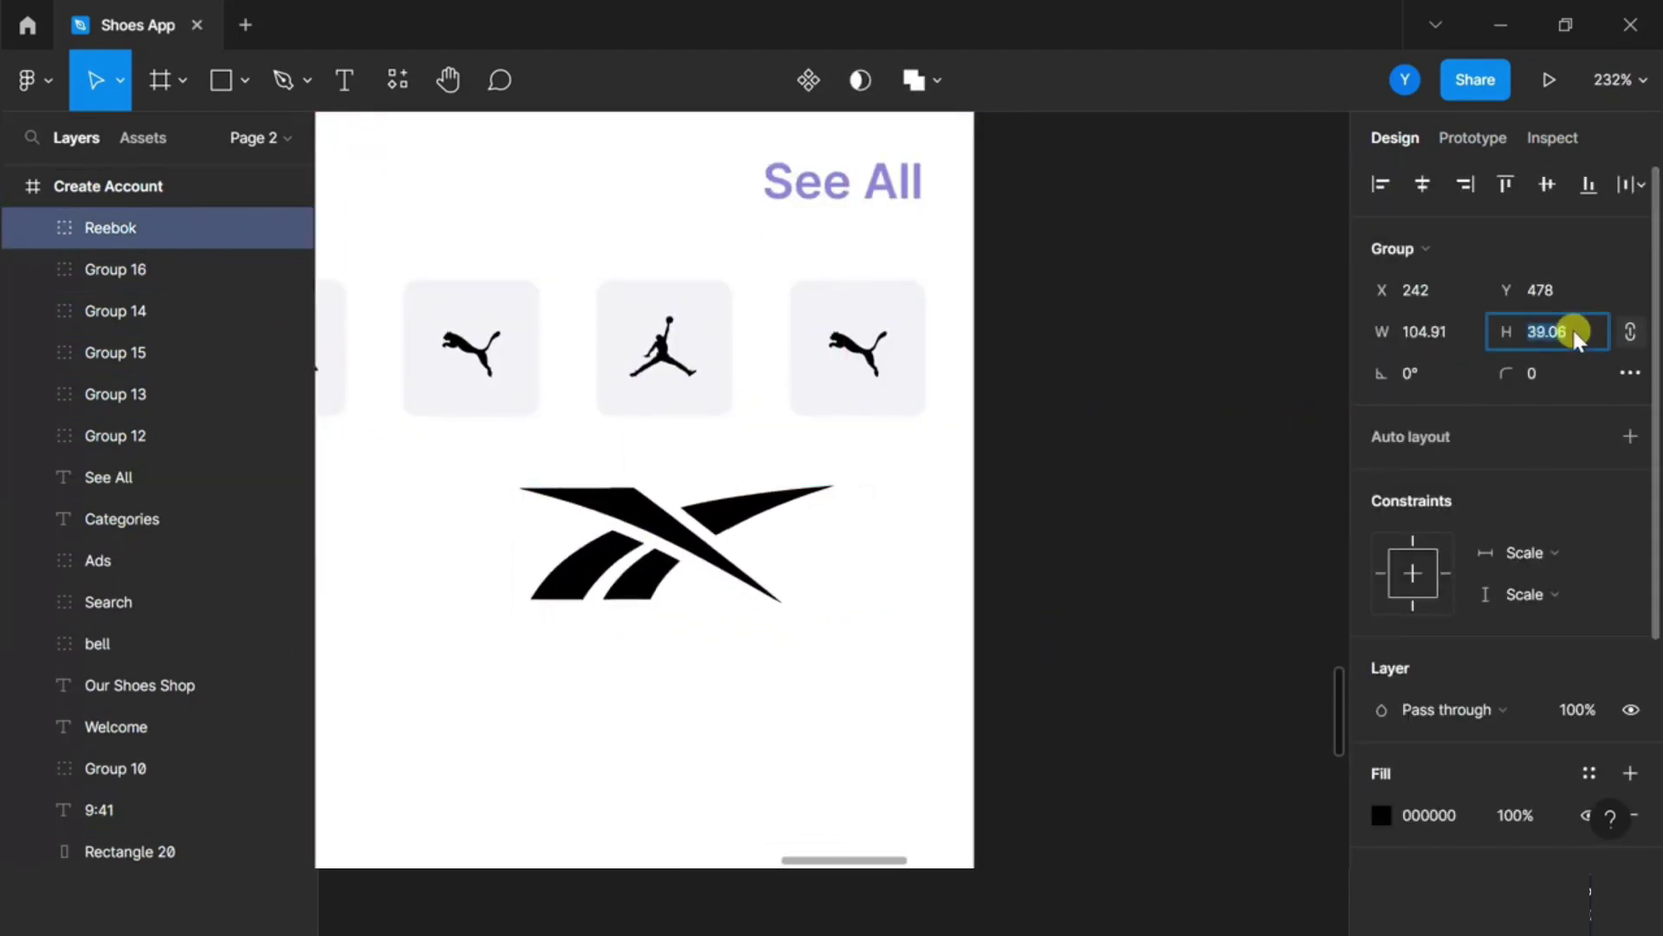
{"action": "key", "text": "Down"}
{"action": "key", "text": "Down"}
{"action": "key", "text": "Down"}
{"action": "left_click_drag", "start_coordinate": [624, 489], "coordinate": [859, 352]}
Step: Move the Reebok logo into Group 16 and delete the card's old Puma logo
{"action": "left_click", "coordinate": [87, 268]}
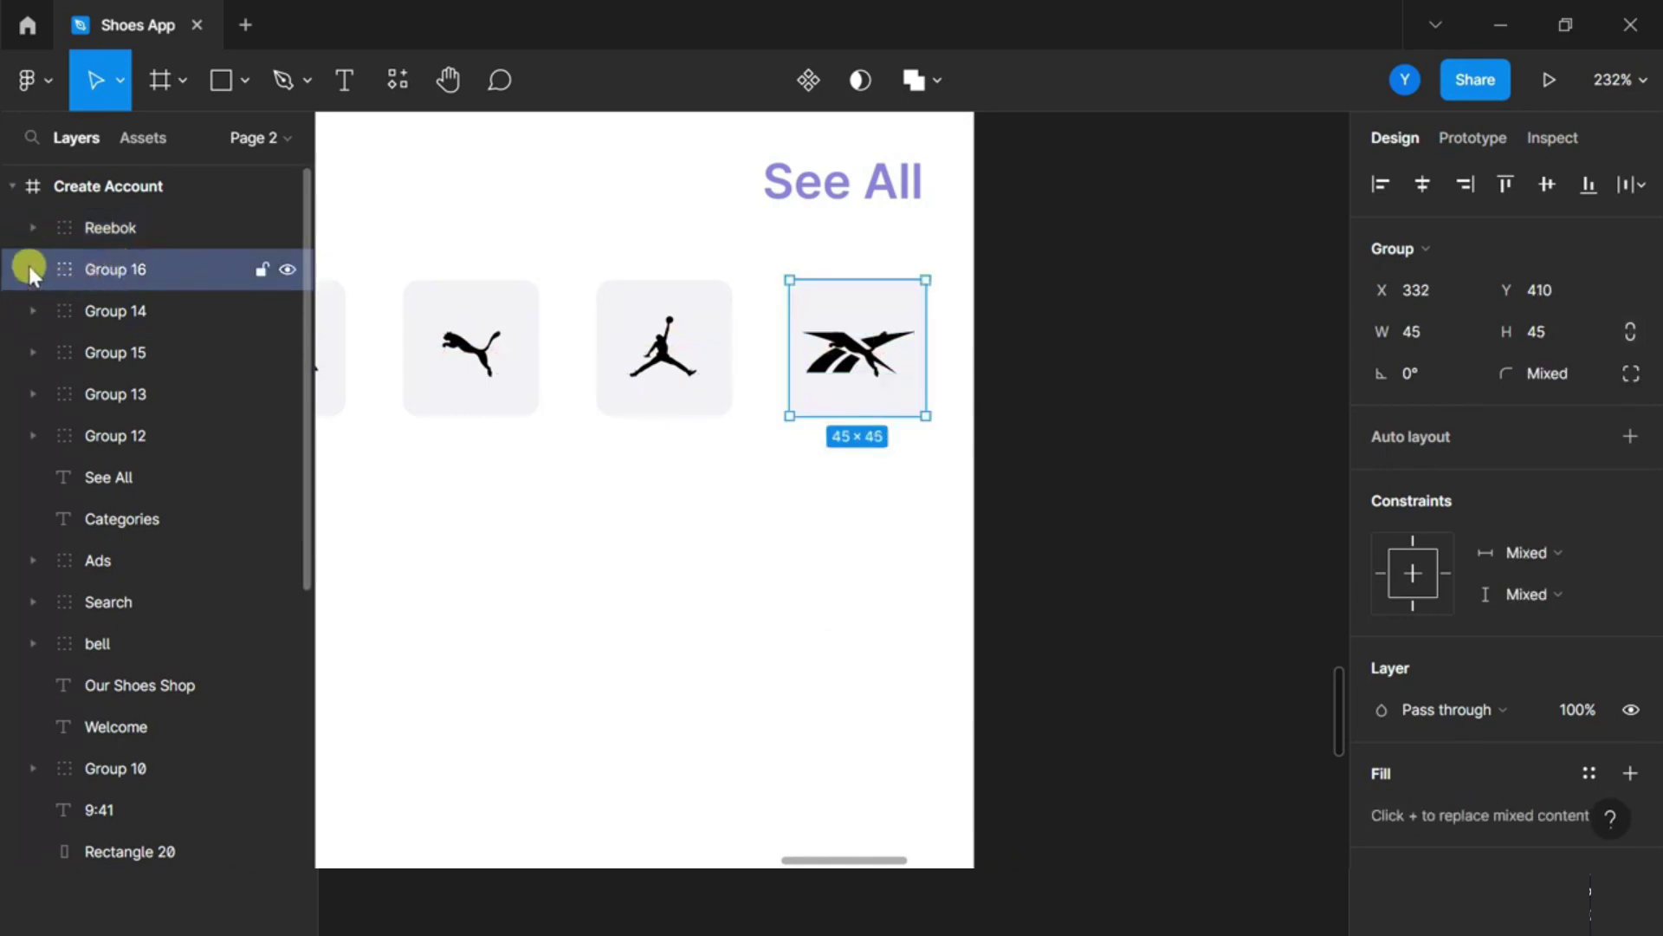
{"action": "left_click", "coordinate": [33, 269]}
{"action": "left_click_drag", "start_coordinate": [104, 227], "coordinate": [161, 288]}
{"action": "left_click", "coordinate": [130, 307]}
{"action": "key", "text": "Delete"}
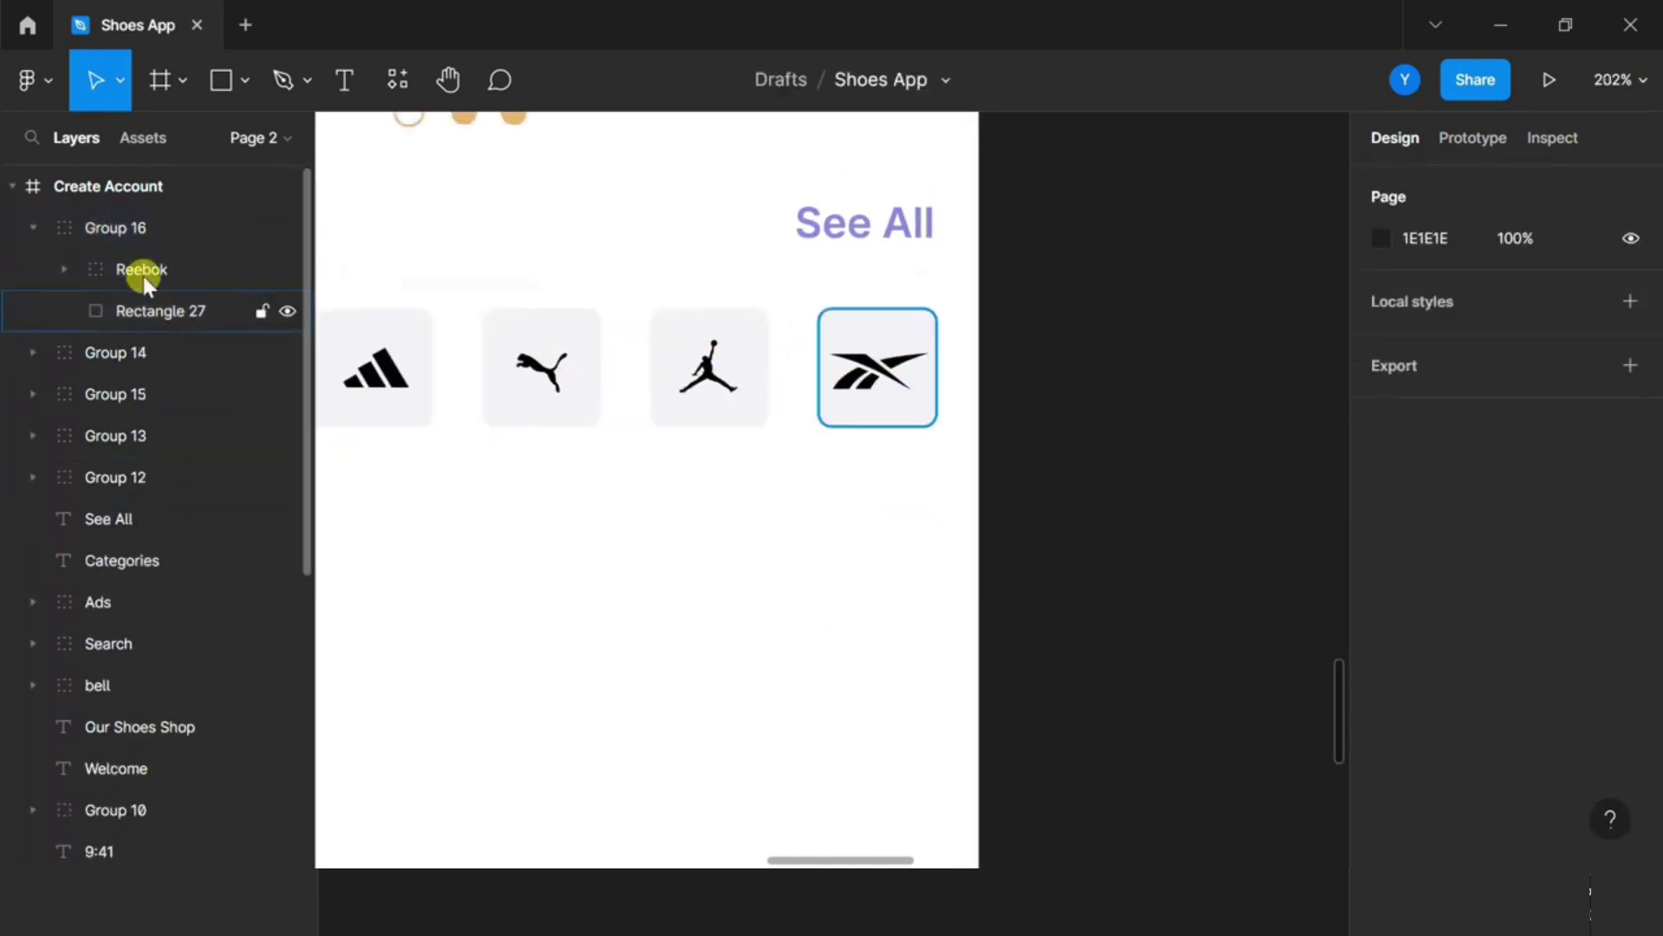
{"action": "left_click", "coordinate": [134, 268]}
{"action": "left_click", "coordinate": [1572, 331]}
{"action": "left_click", "coordinate": [147, 310]}
{"action": "left_click", "coordinate": [137, 268]}
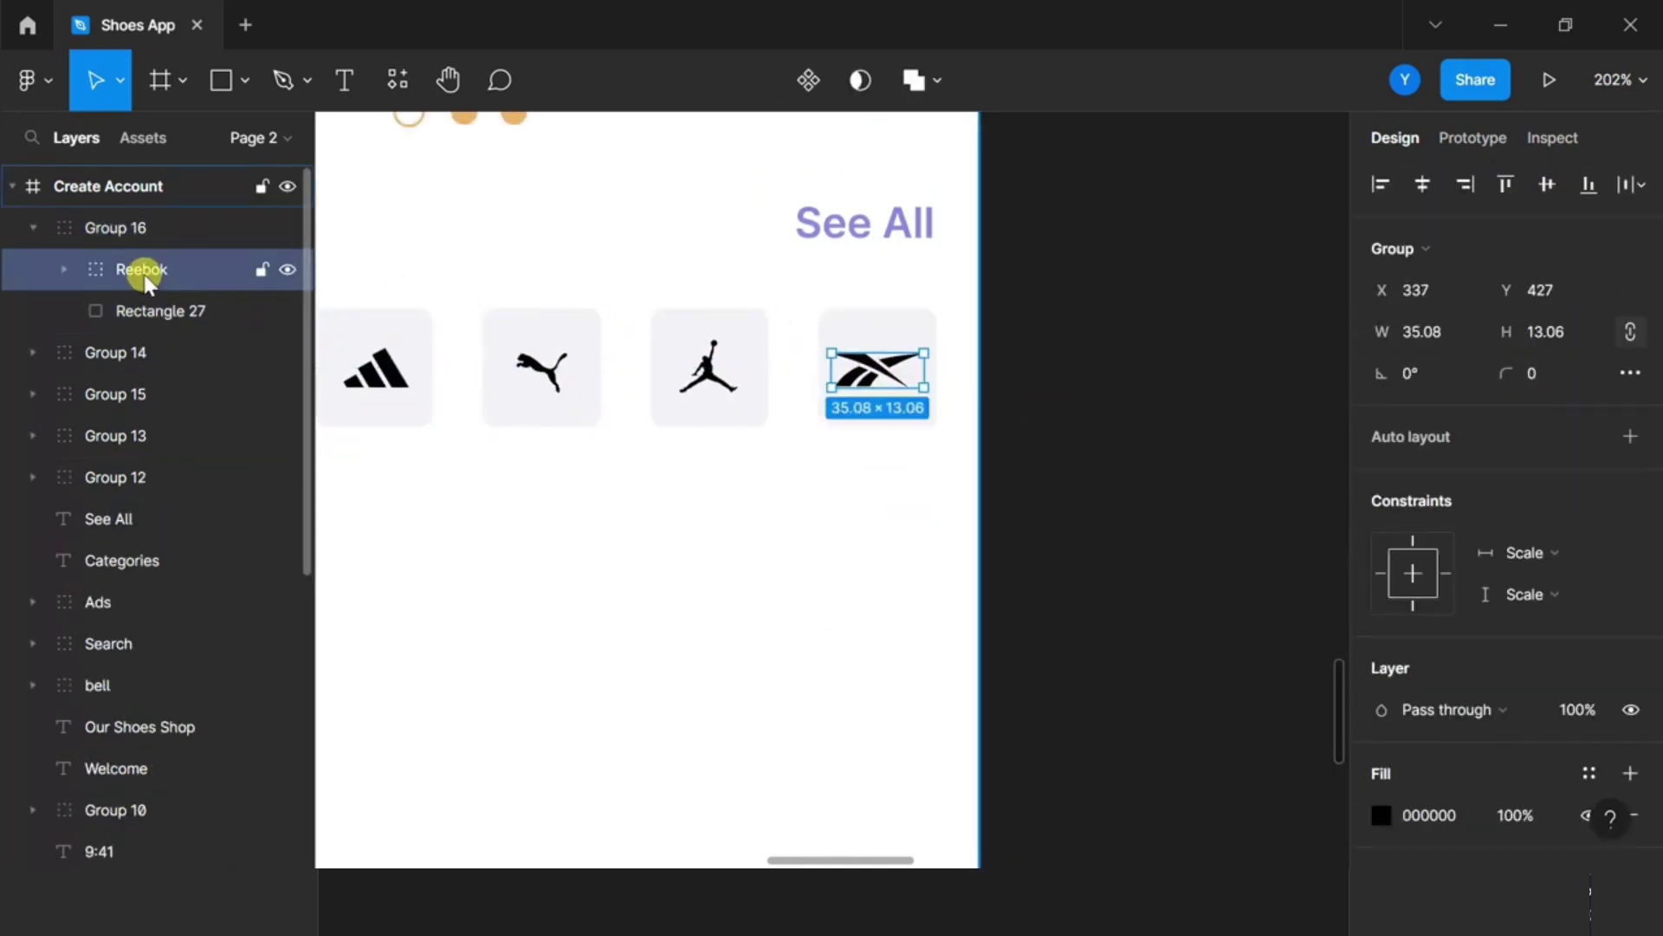
{"action": "left_click", "coordinate": [1192, 503]}
{"action": "scroll", "coordinate": [1191, 502], "scroll_direction": "down", "scroll_amount": 3}
{"action": "scroll", "coordinate": [1191, 502], "scroll_direction": "down", "scroll_amount": 2}
{"action": "left_click", "coordinate": [33, 228]}
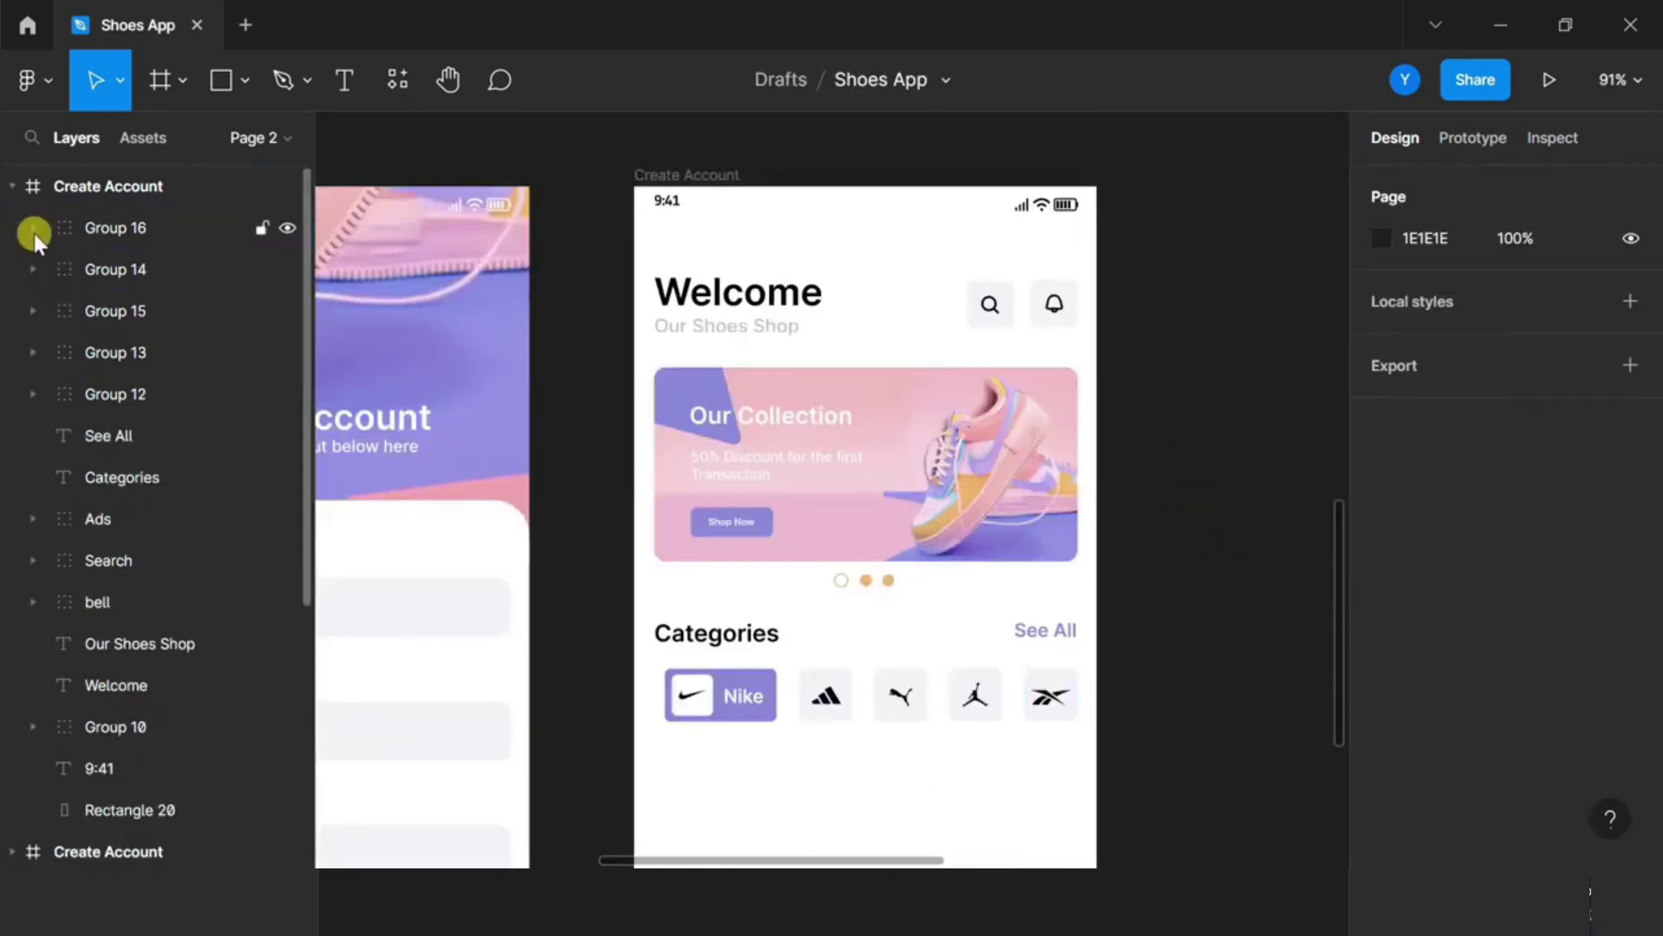
Step: Group the Categories heading, See All and brand cards and name the group 'Categories'
{"action": "left_click", "coordinate": [118, 485]}
{"action": "left_click", "coordinate": [113, 394], "text": "shift"}
{"action": "left_click", "coordinate": [113, 268], "text": "shift"}
{"action": "left_click", "coordinate": [116, 228], "text": "shift"}
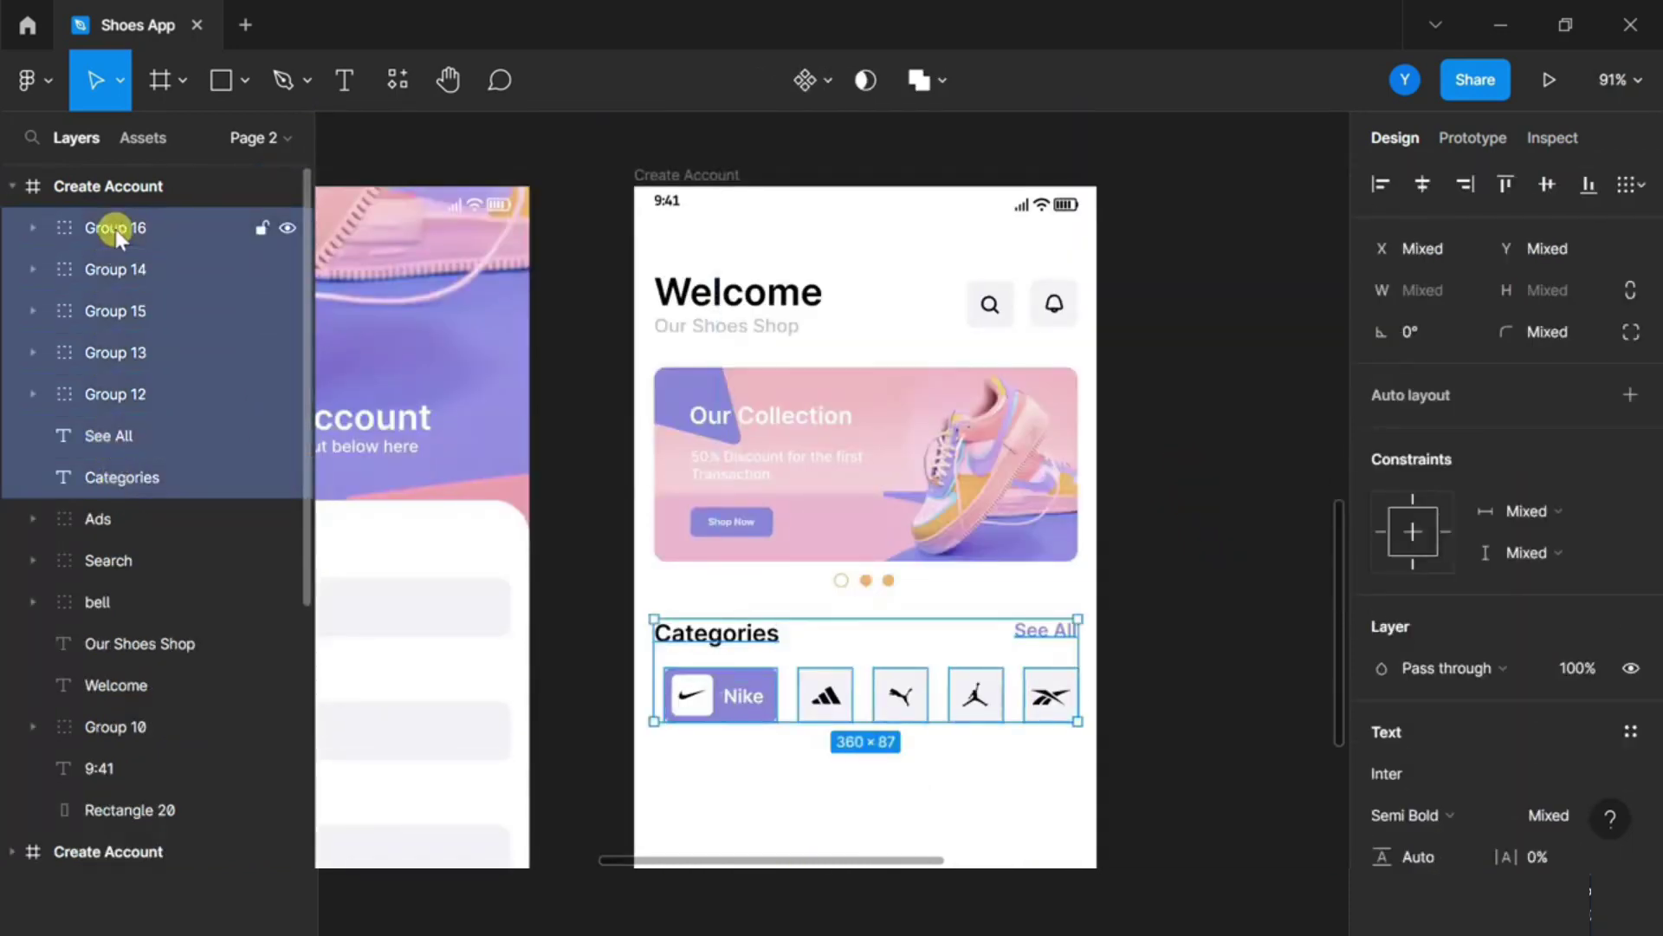
{"action": "key", "text": "ctrl+g"}
{"action": "left_click", "coordinate": [154, 518]}
{"action": "left_click", "coordinate": [124, 227]}
{"action": "double_click", "coordinate": [125, 227]}
{"action": "type", "text": "Categories"}
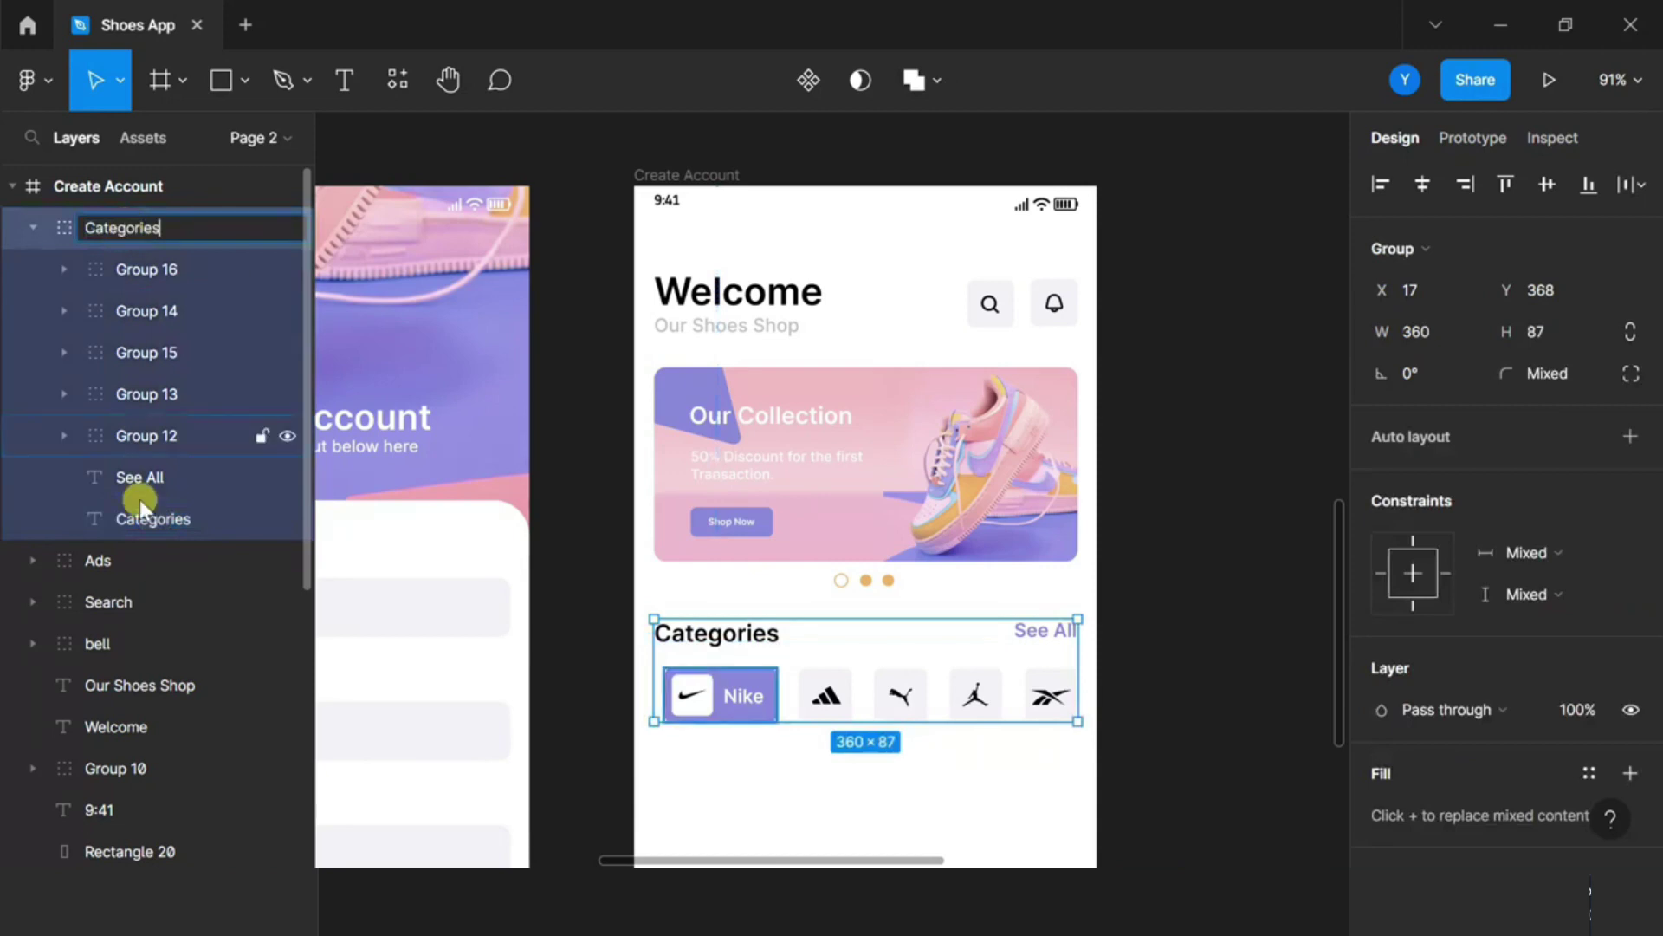
{"action": "key", "text": "Return"}
Step: Move the copied heading below the brand row and change its text to 'Featured'
{"action": "key", "text": "shift+Down"}
{"action": "key", "text": "shift+Down"}
{"action": "key", "text": "shift+Down"}
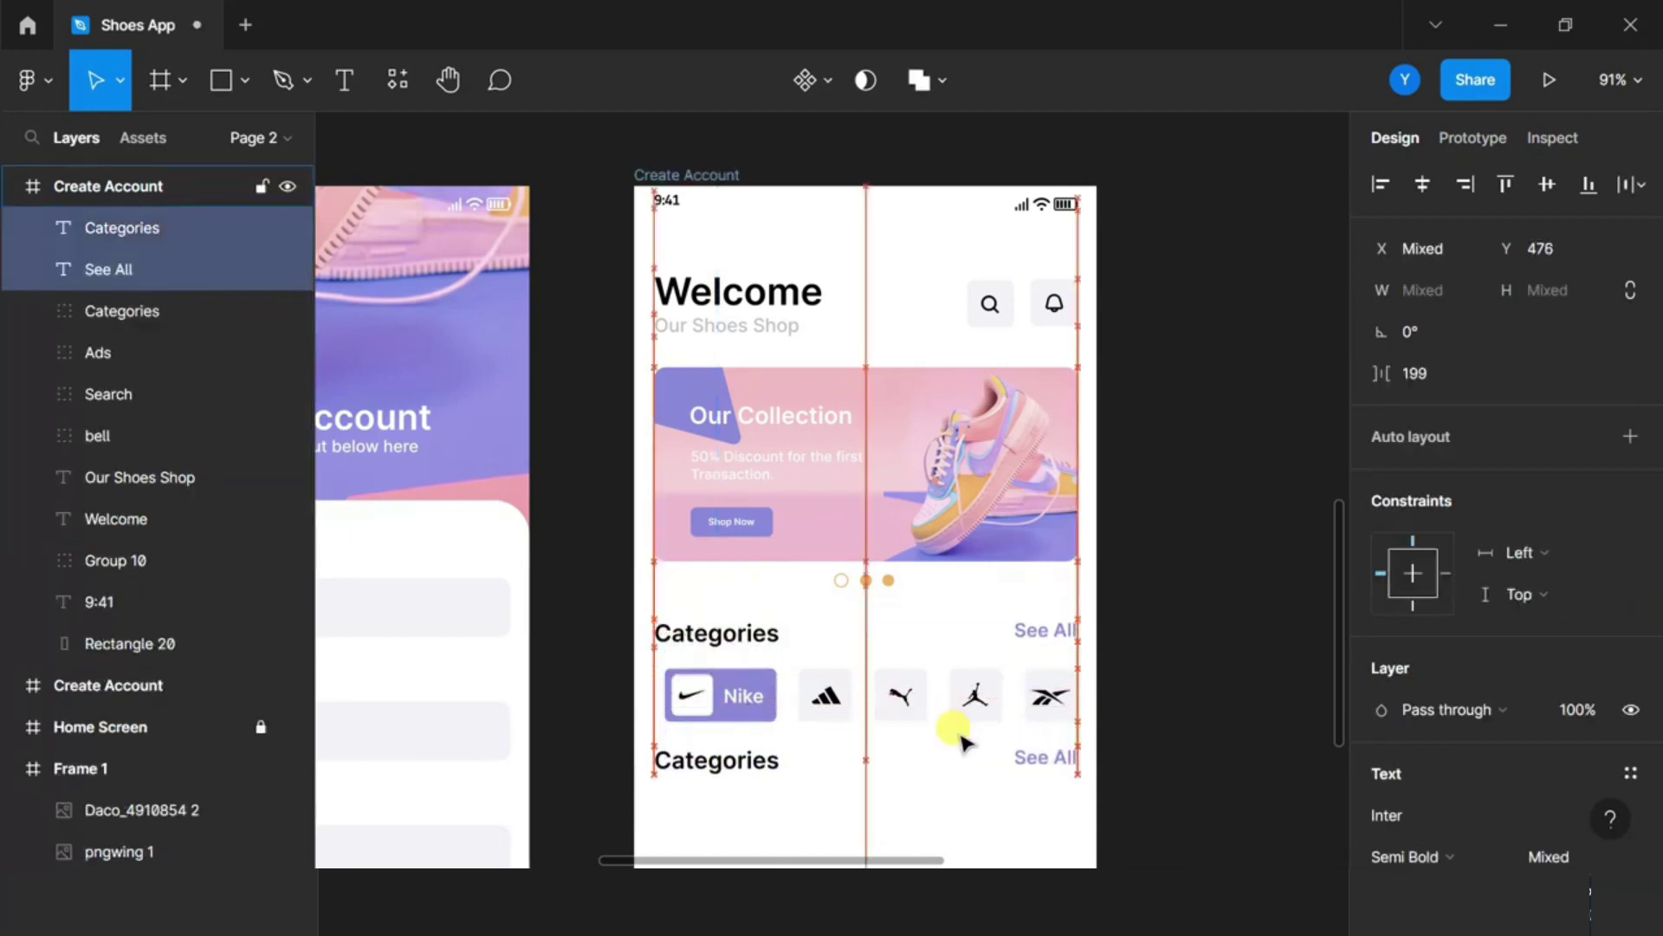
{"action": "scroll", "coordinate": [676, 589], "scroll_direction": "up", "scroll_amount": 5}
{"action": "double_click", "coordinate": [485, 528]}
{"action": "left_click", "coordinate": [745, 531]}
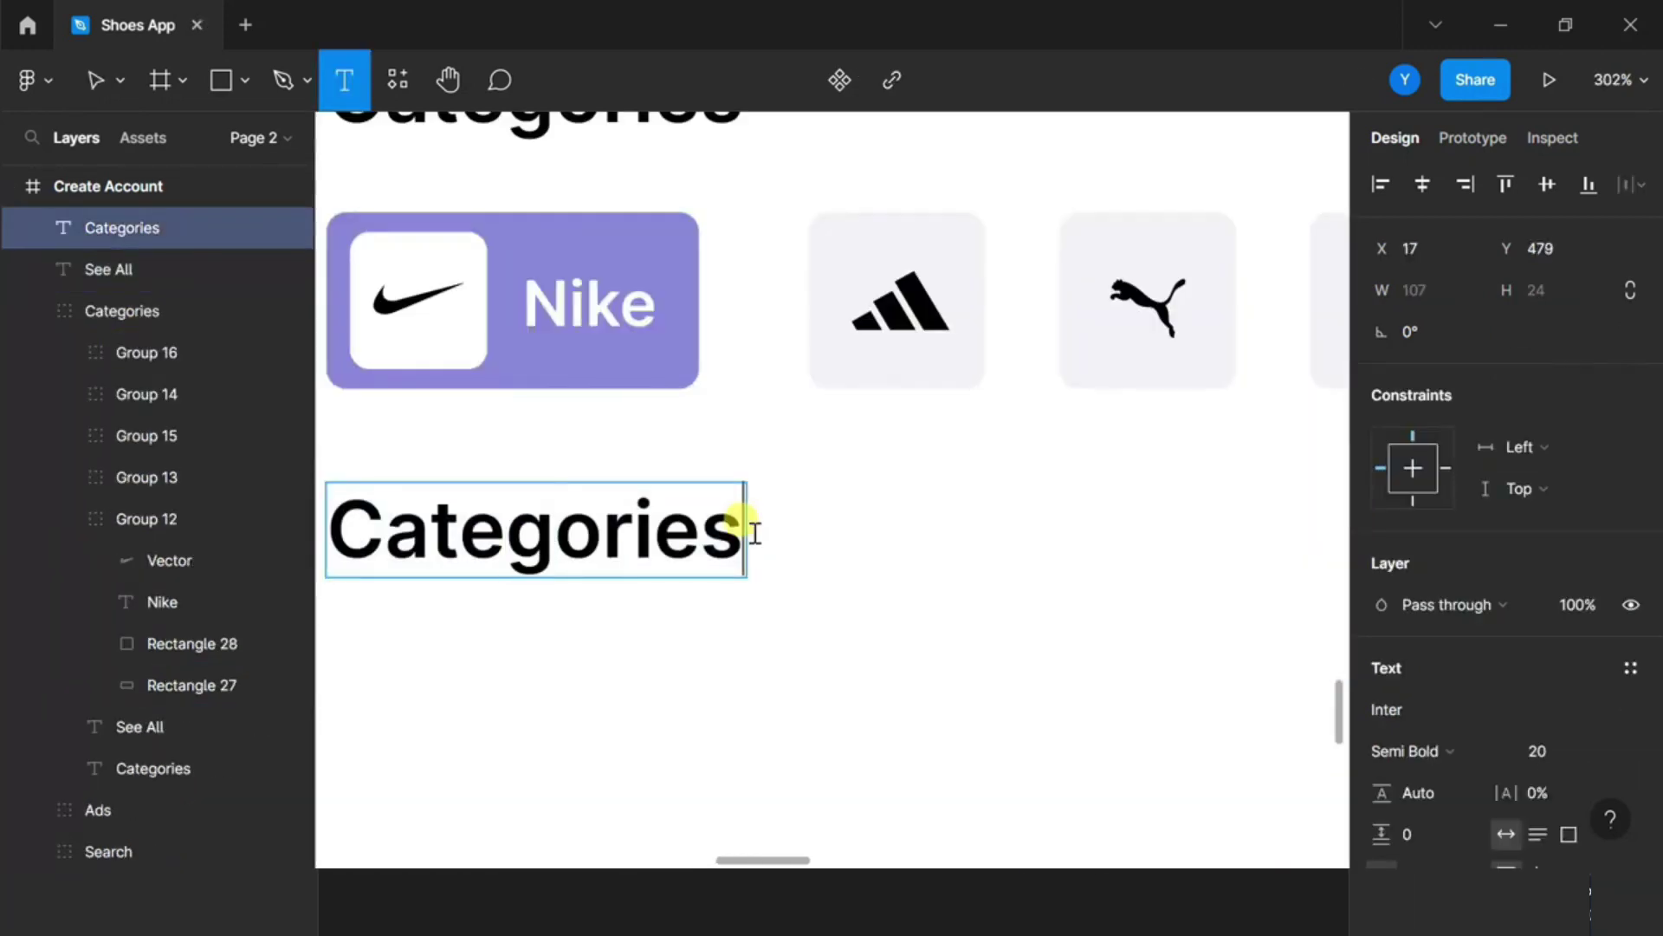
{"action": "key", "text": "BackSpace"}
{"action": "key", "text": "BackSpace"}
{"action": "key", "text": "BackSpace"}
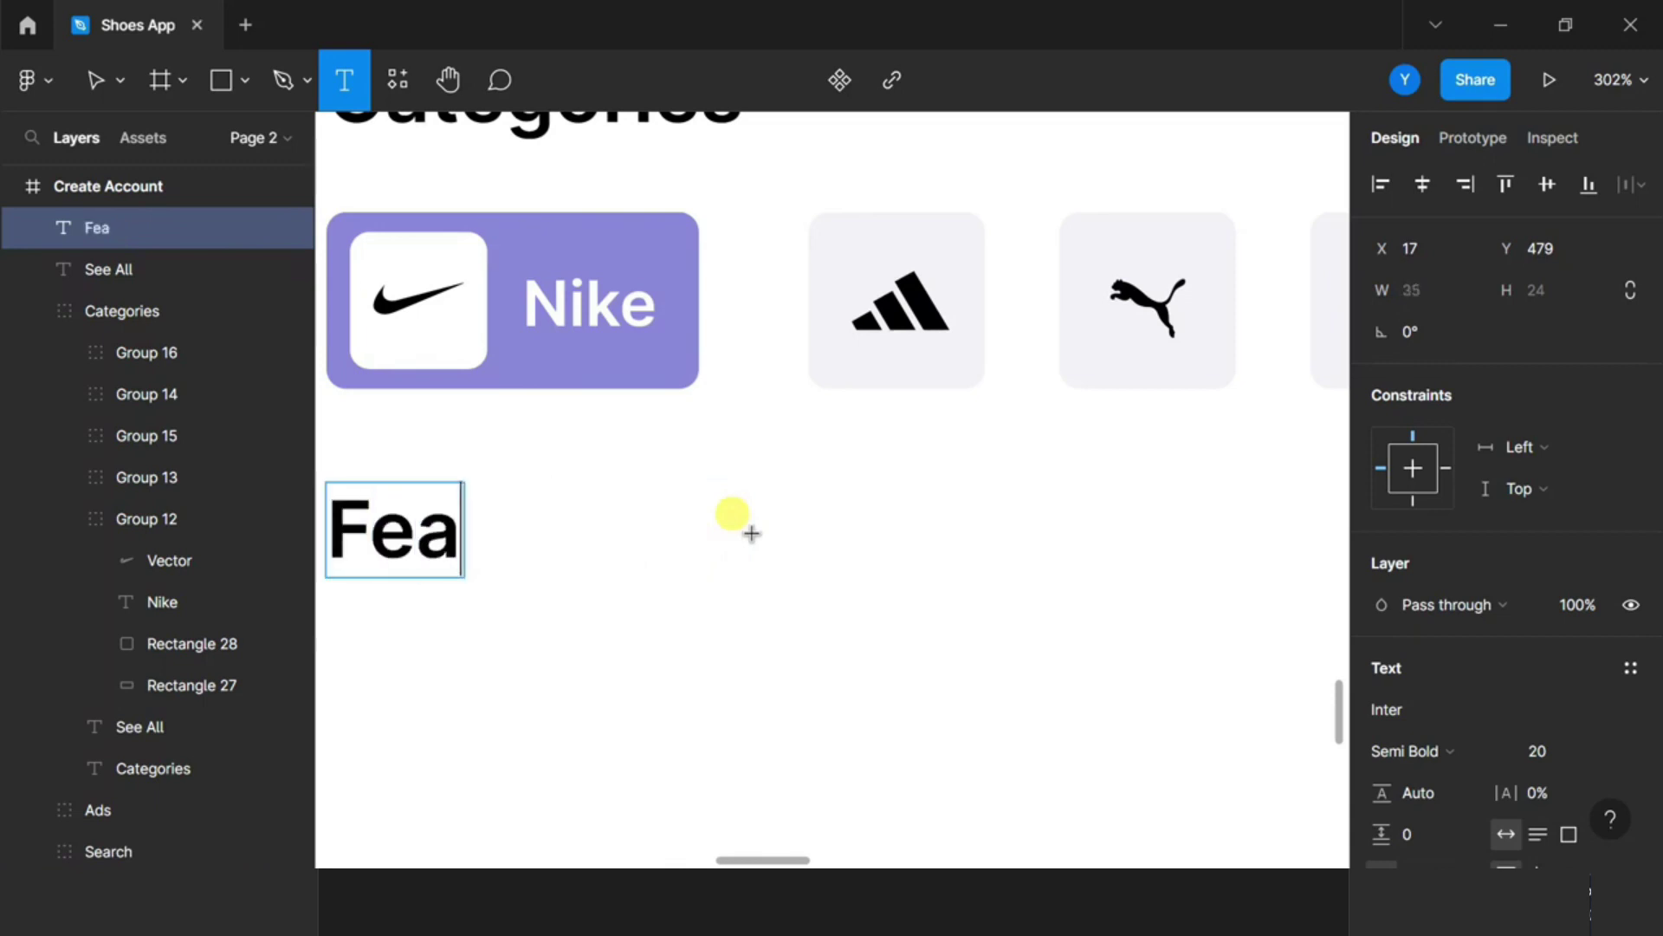
{"action": "scroll", "coordinate": [750, 533], "scroll_direction": "down", "scroll_amount": 5}
{"action": "left_click", "coordinate": [109, 270], "text": "shift"}
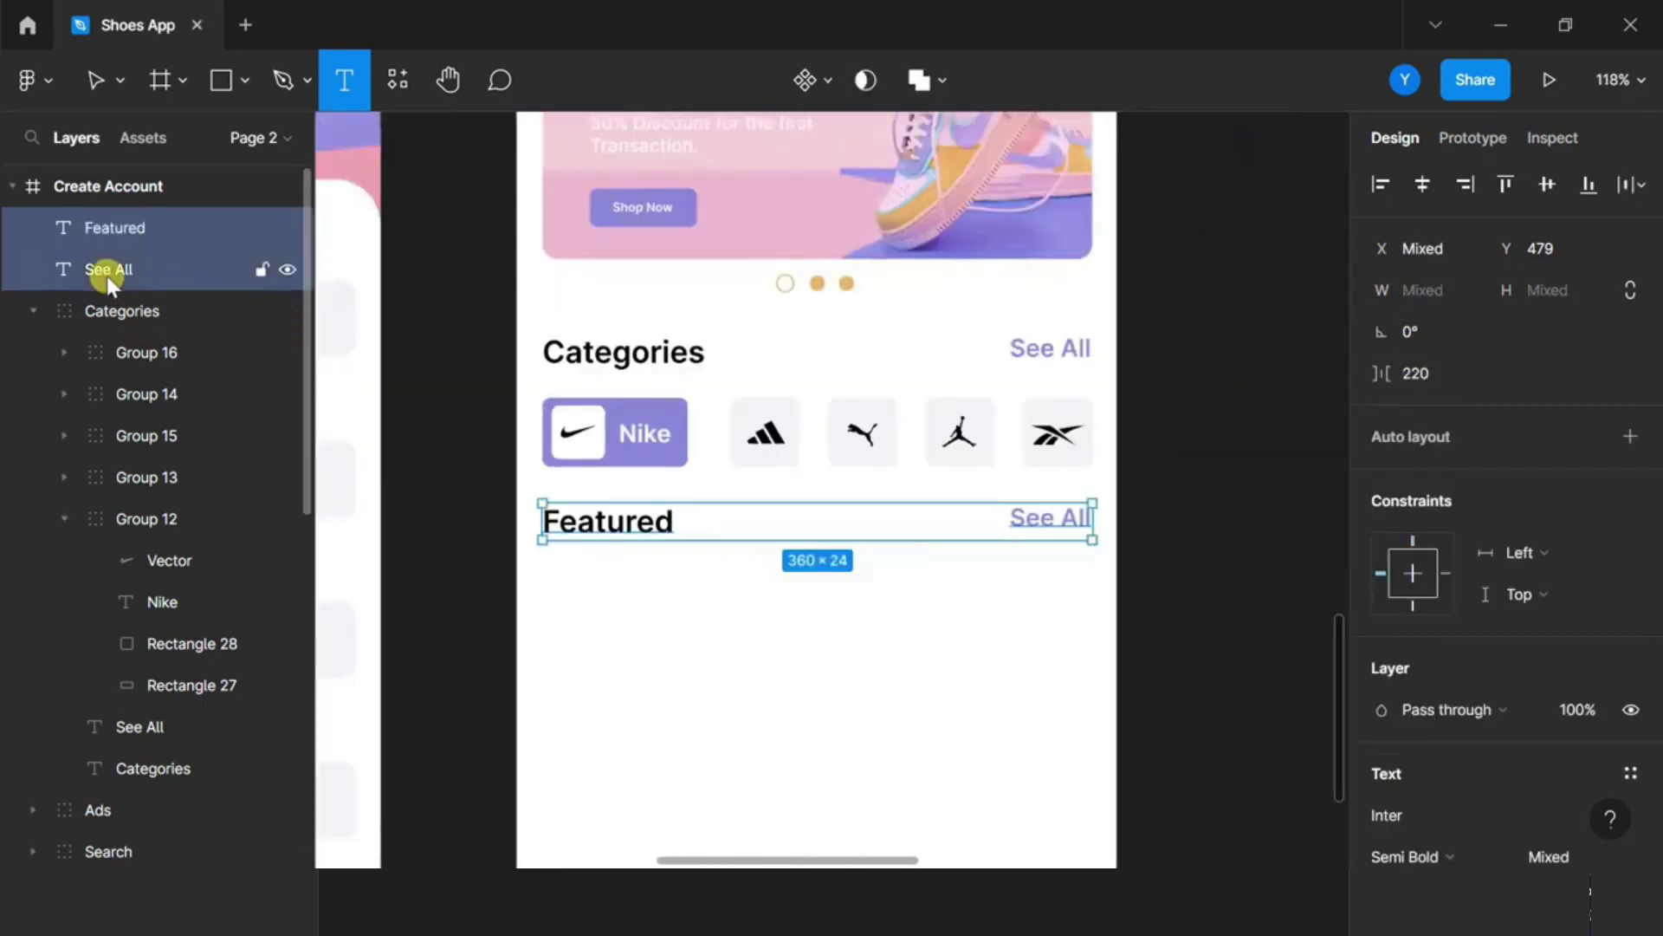
Step: Align the Featured row's See All and fix its layer order
{"action": "left_click", "coordinate": [90, 82]}
{"action": "left_click", "coordinate": [1251, 541]}
{"action": "left_click", "coordinate": [138, 270]}
{"action": "left_click", "coordinate": [158, 230], "text": "shift"}
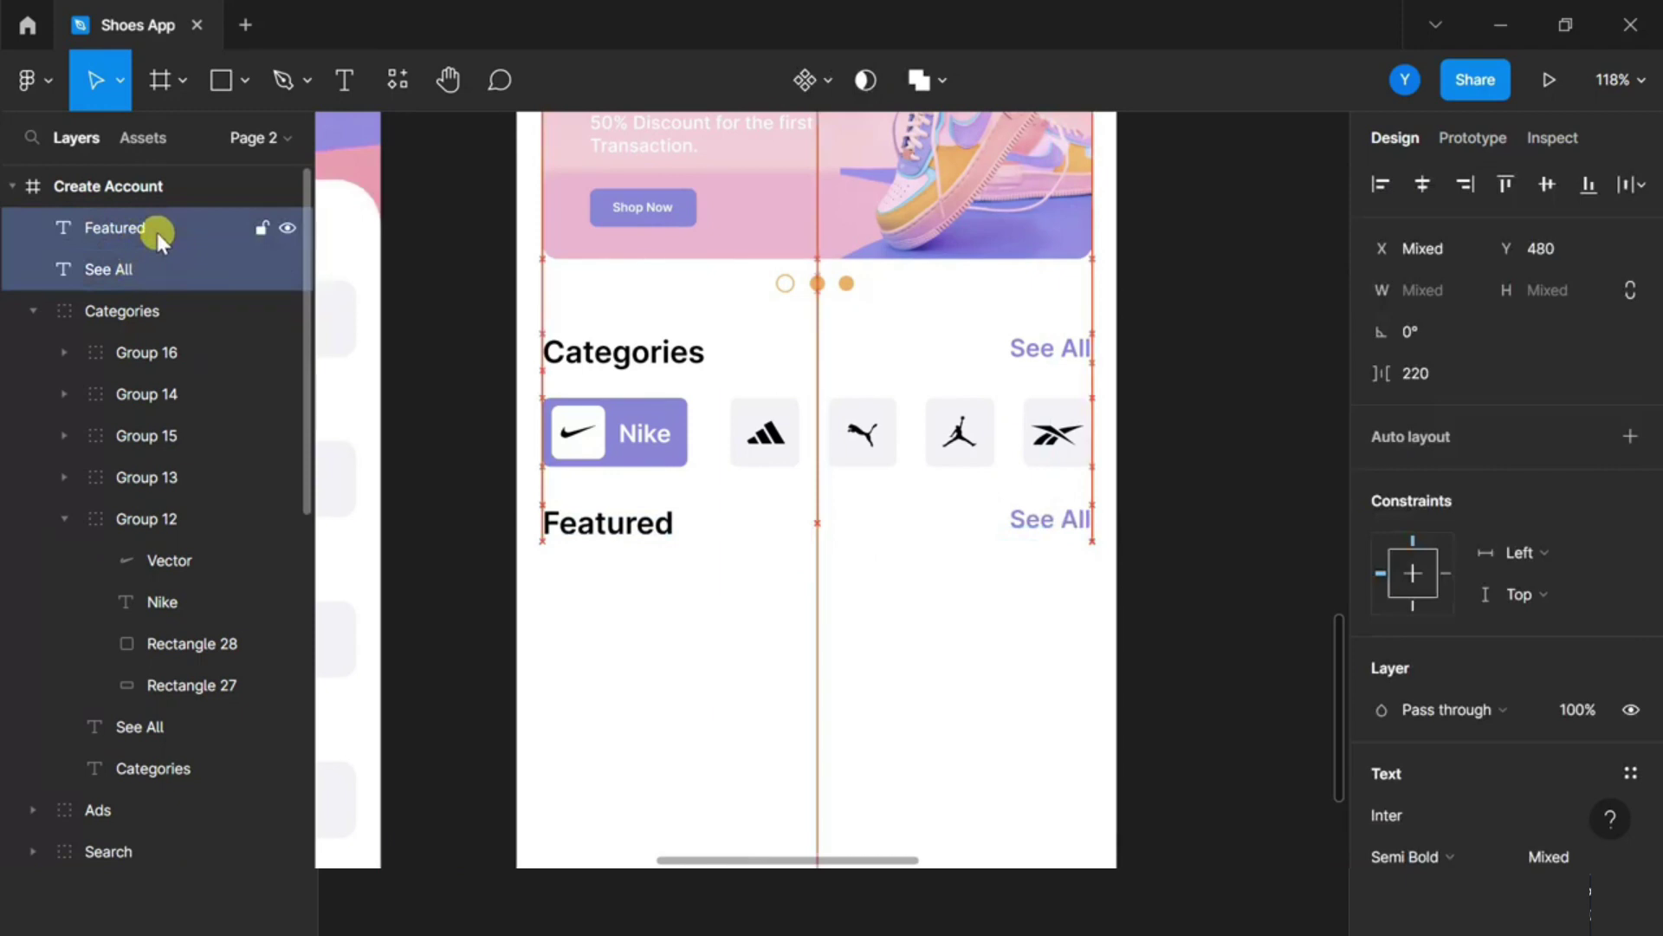
{"action": "left_click", "coordinate": [27, 309]}
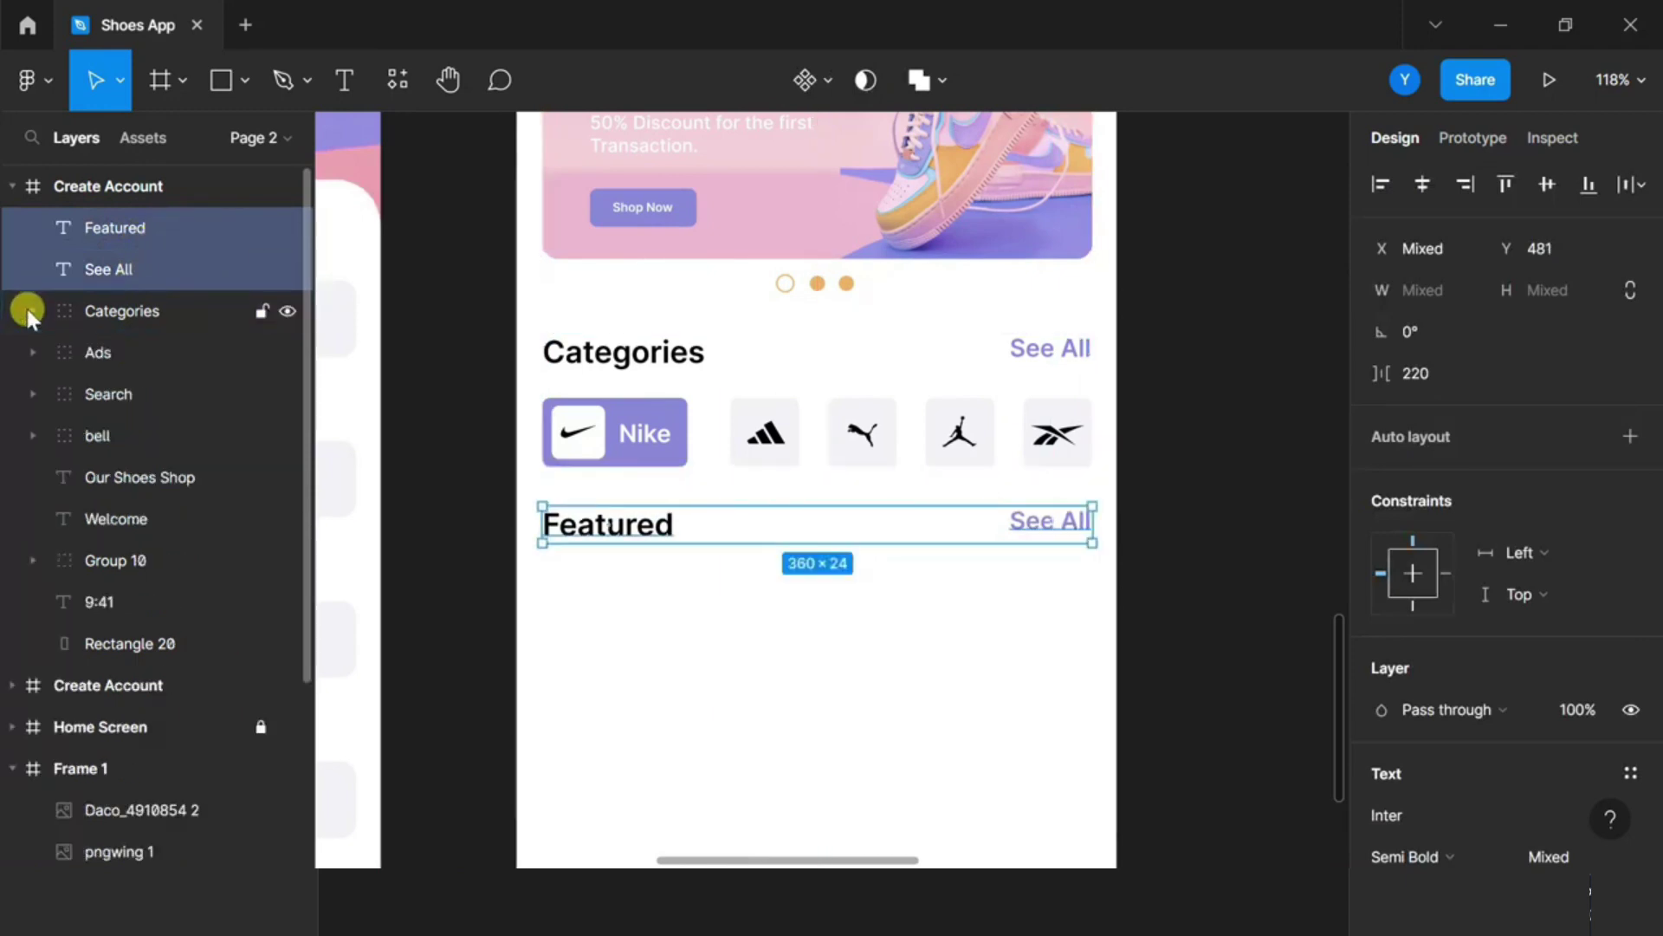
{"action": "left_click", "coordinate": [118, 268]}
{"action": "key", "text": "Down"}
{"action": "key", "text": "Down"}
{"action": "key", "text": "Down"}
{"action": "left_click", "coordinate": [98, 232], "text": "shift"}
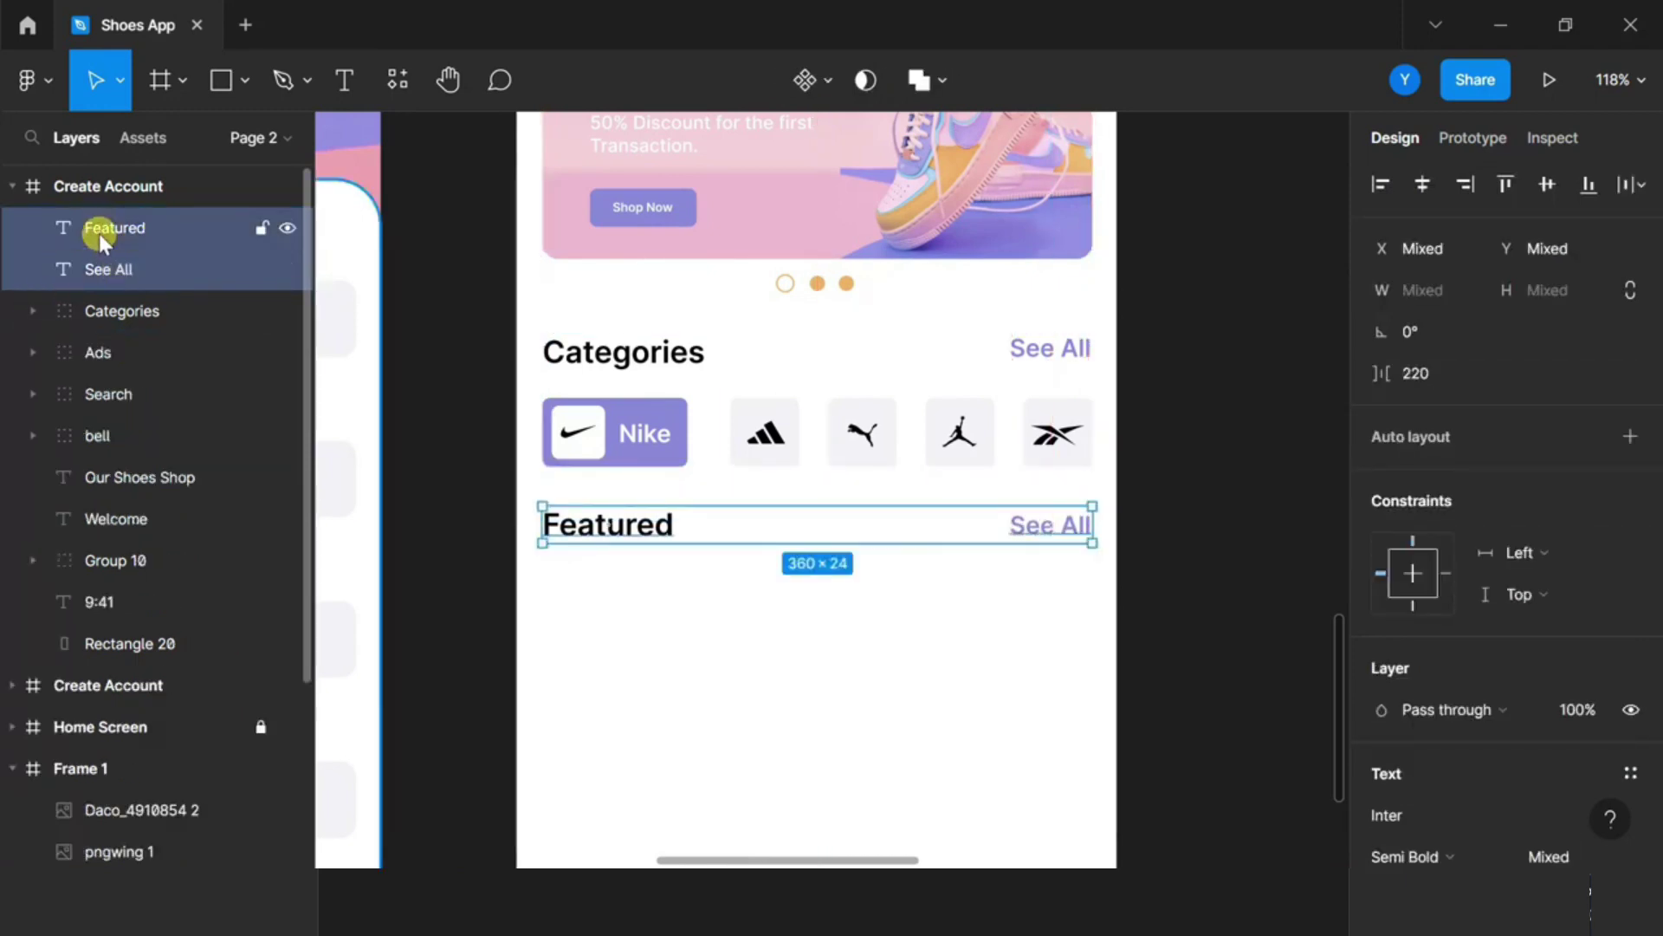
{"action": "left_click", "coordinate": [105, 271]}
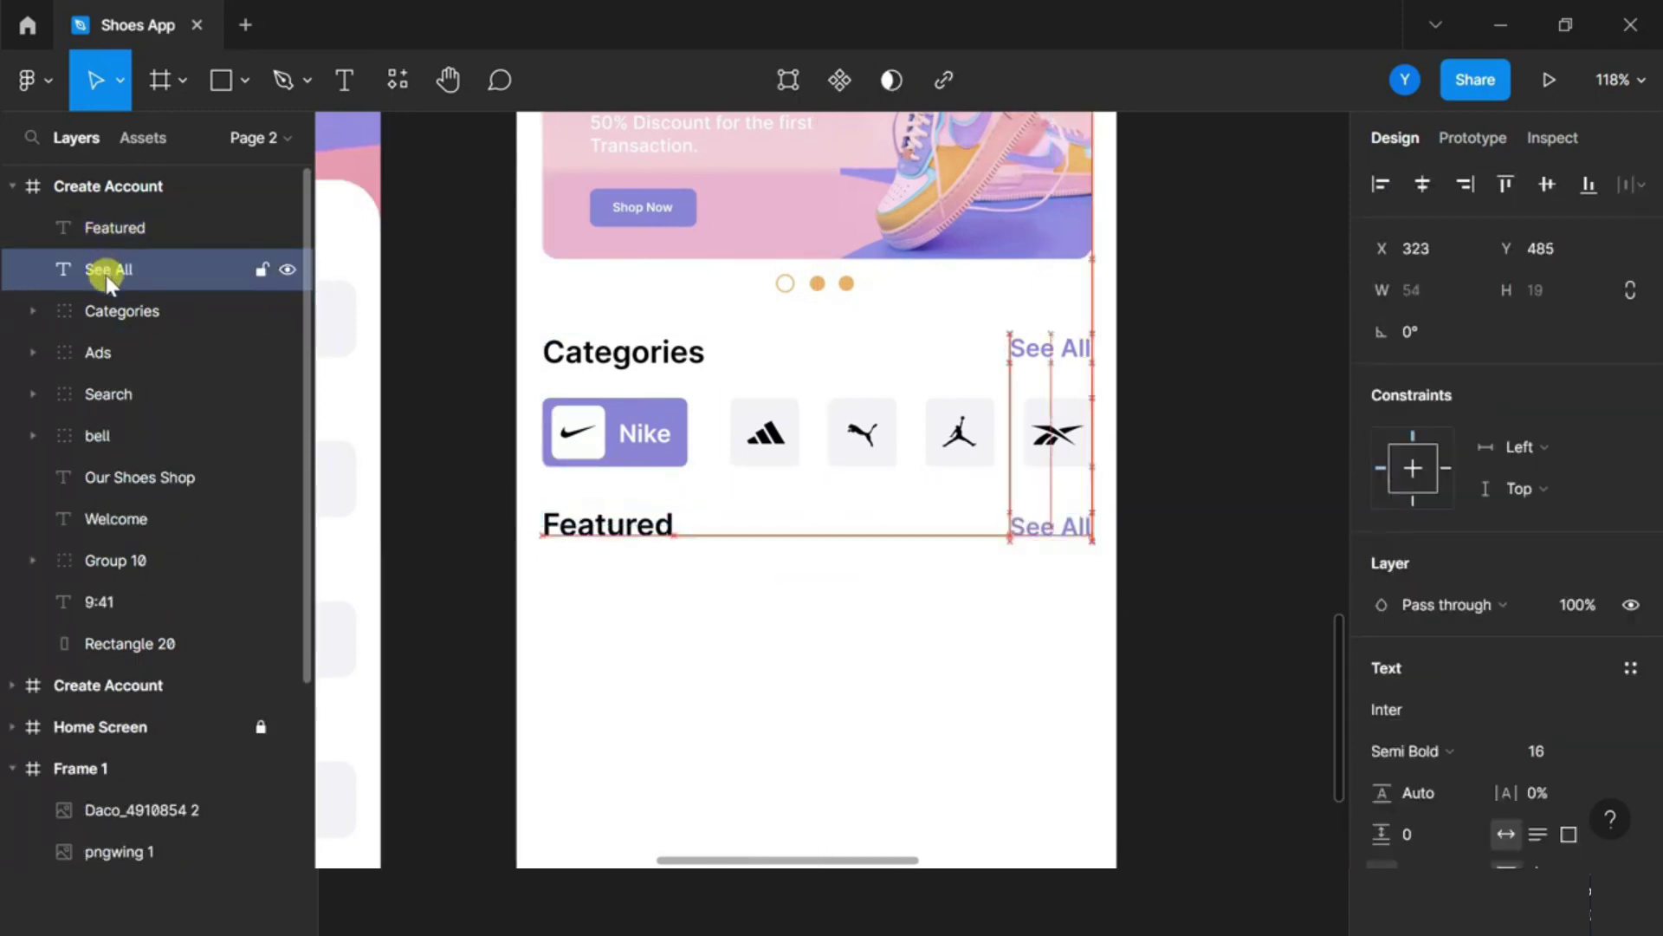
{"action": "left_click", "coordinate": [24, 310]}
{"action": "left_click_drag", "start_coordinate": [133, 557], "coordinate": [124, 273]}
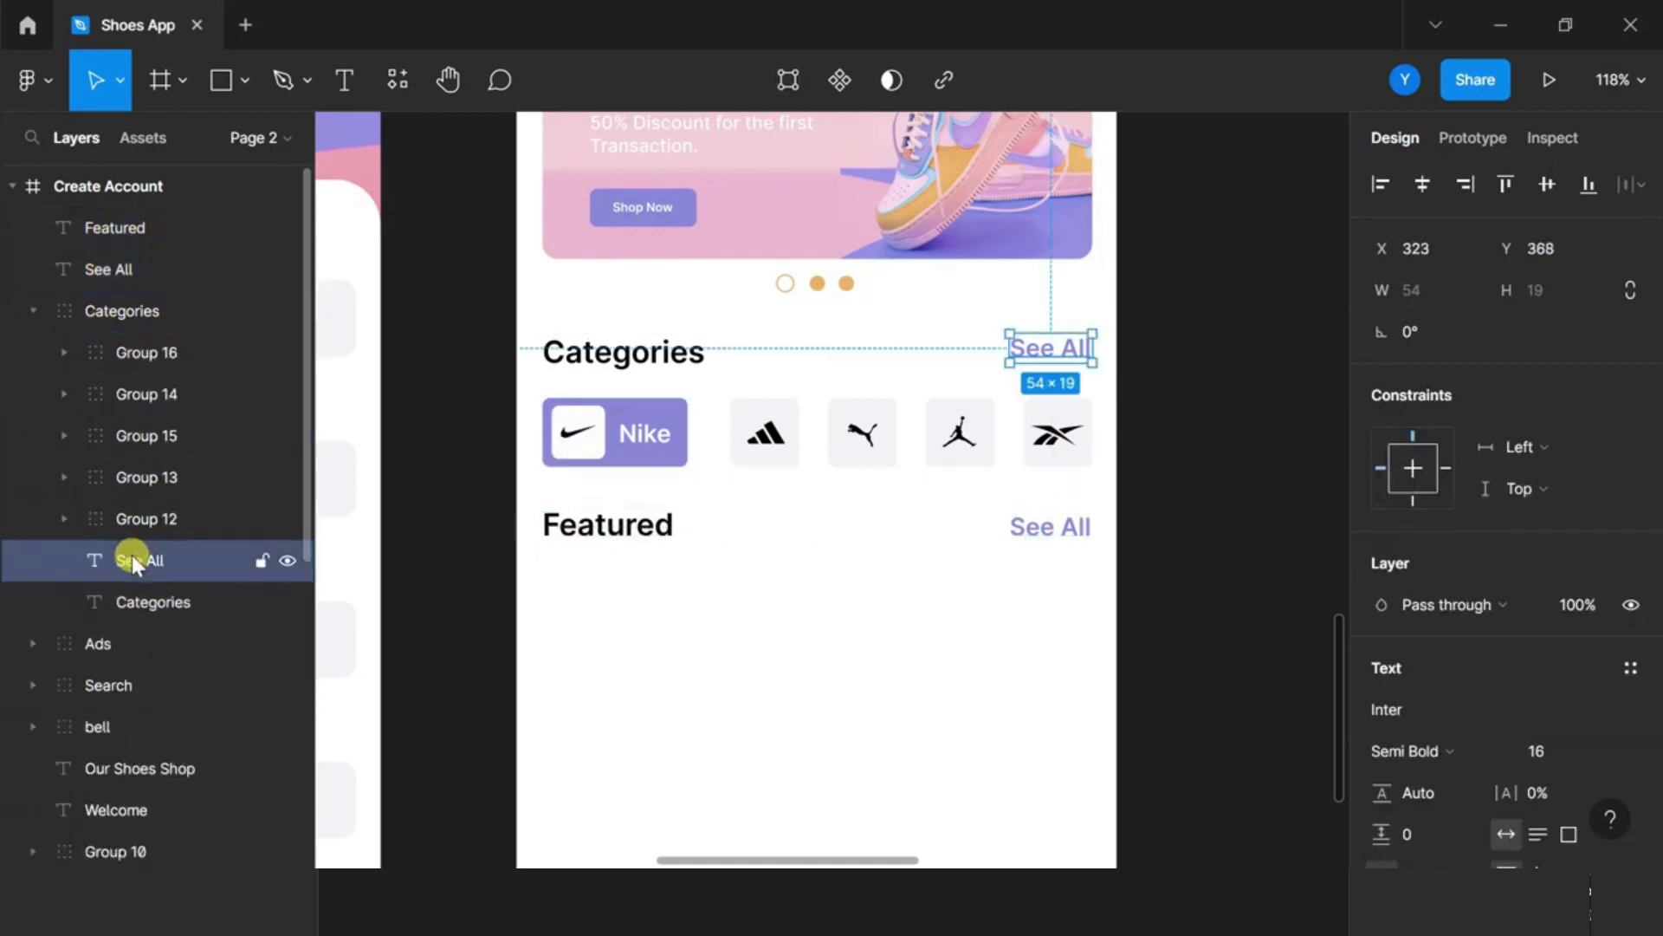
{"action": "left_click", "coordinate": [124, 271]}
Step: Draw a grey 100×100 square under the Featured heading and show the column layout grid
{"action": "left_click", "coordinate": [227, 86]}
{"action": "scroll", "coordinate": [557, 546], "scroll_direction": "down", "scroll_amount": 3}
{"action": "scroll", "coordinate": [571, 520], "scroll_direction": "up", "scroll_amount": 2}
{"action": "left_click", "coordinate": [596, 498]}
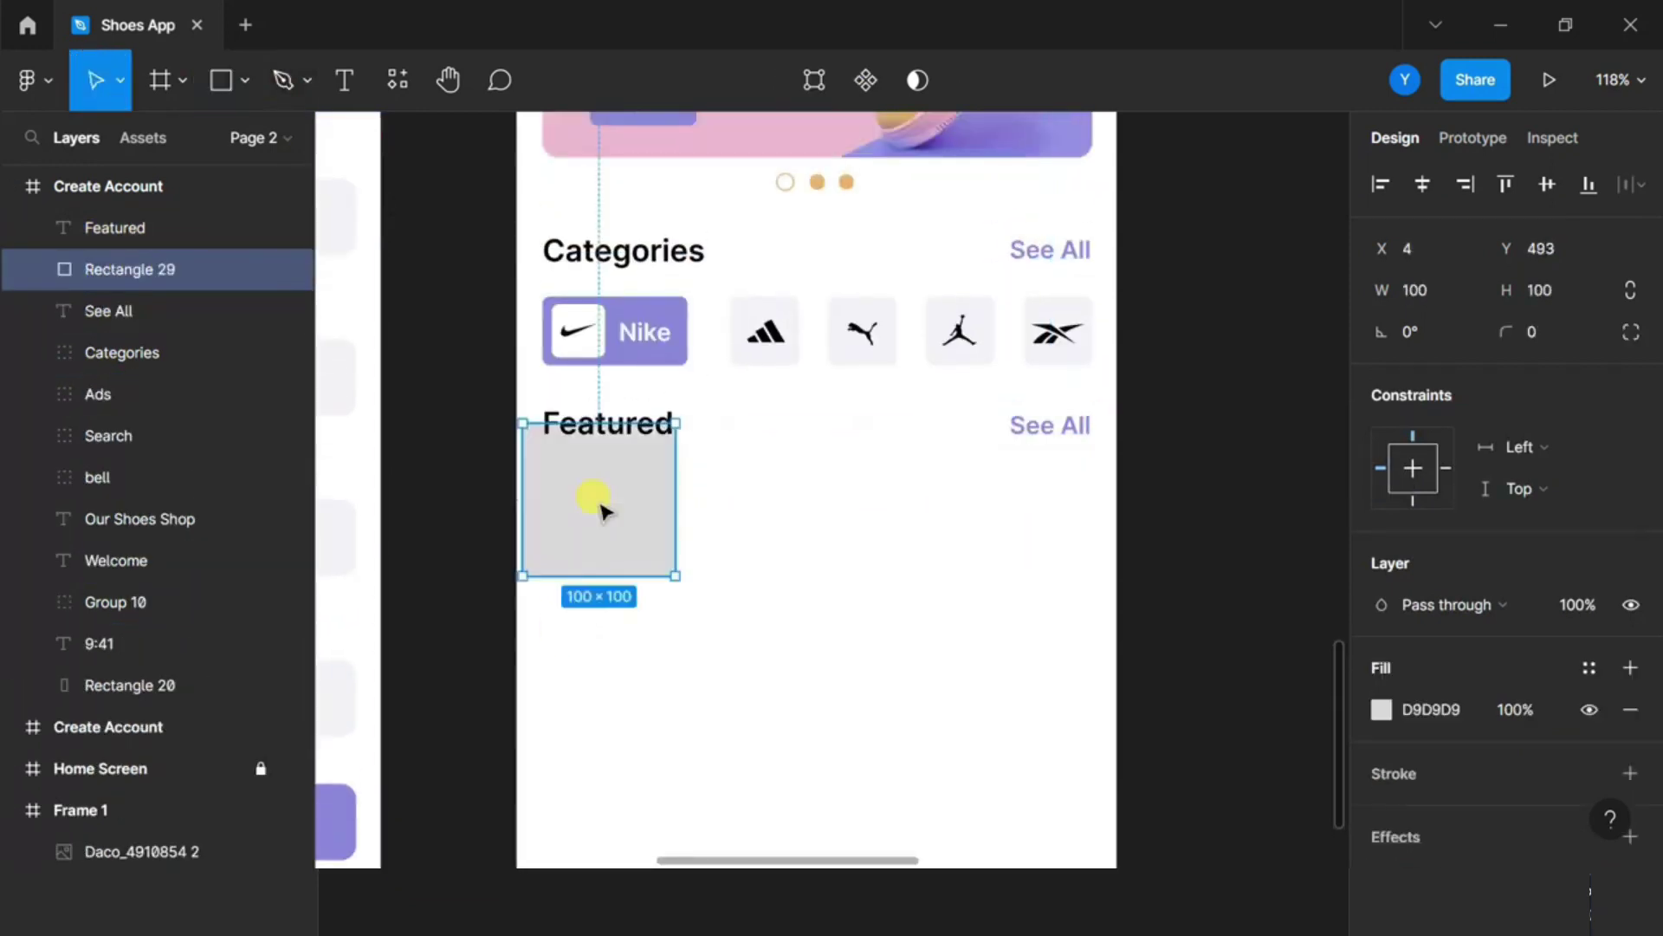
{"action": "left_click_drag", "start_coordinate": [609, 515], "coordinate": [617, 548]}
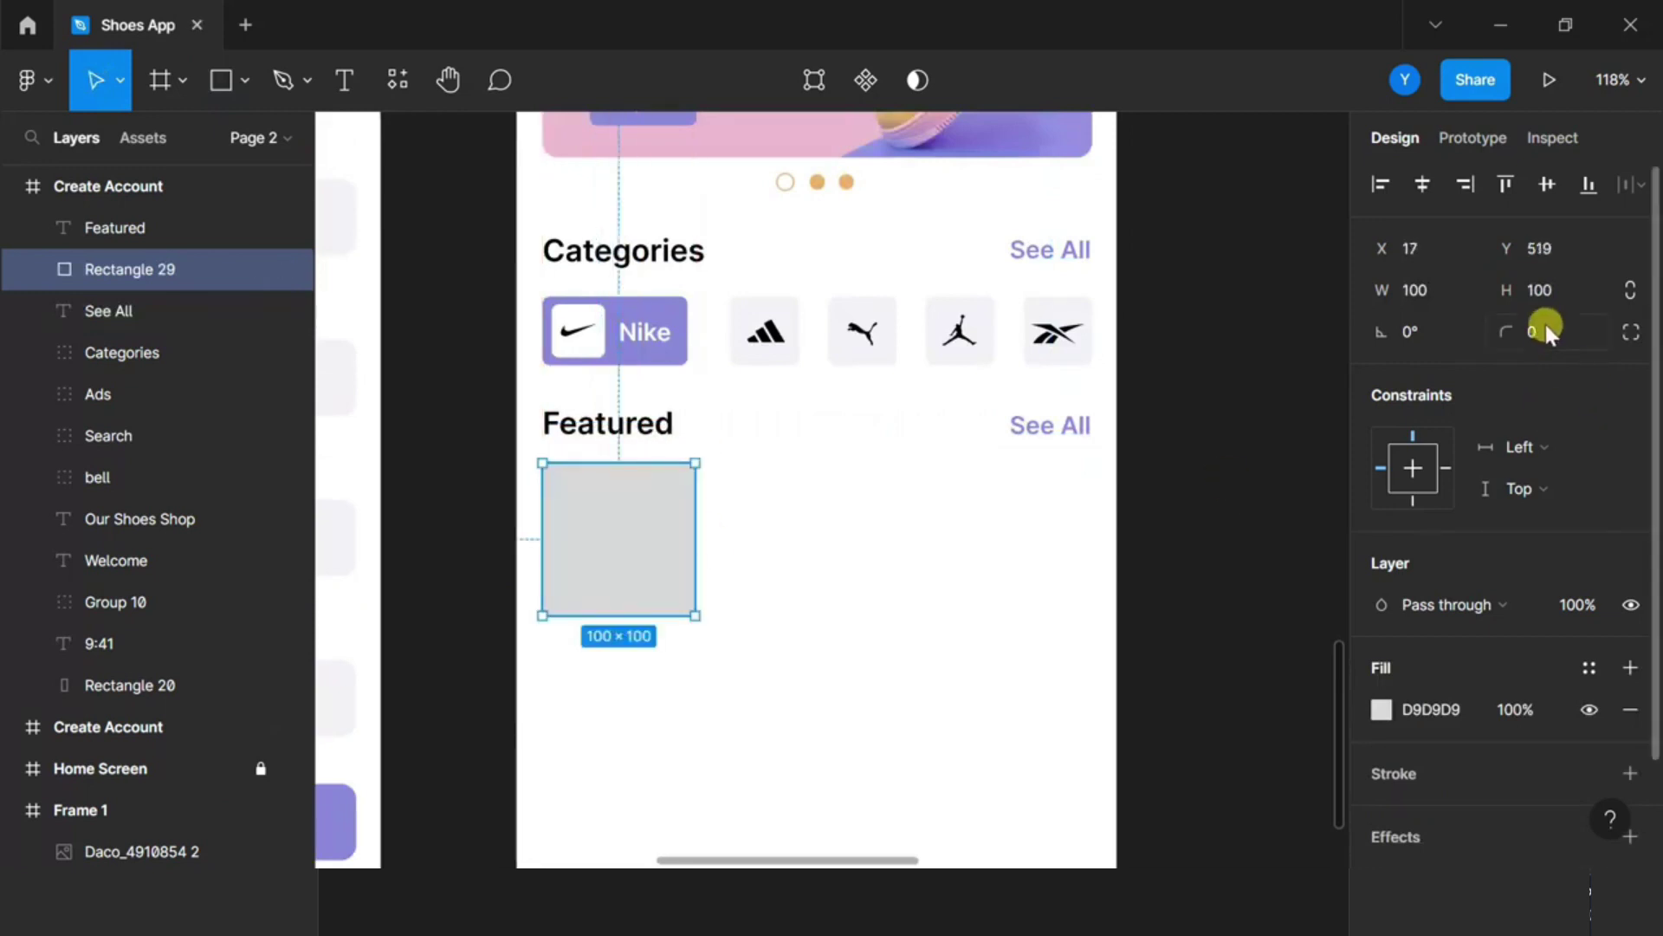
{"action": "key", "text": "Escape"}
{"action": "left_click", "coordinate": [1589, 624]}
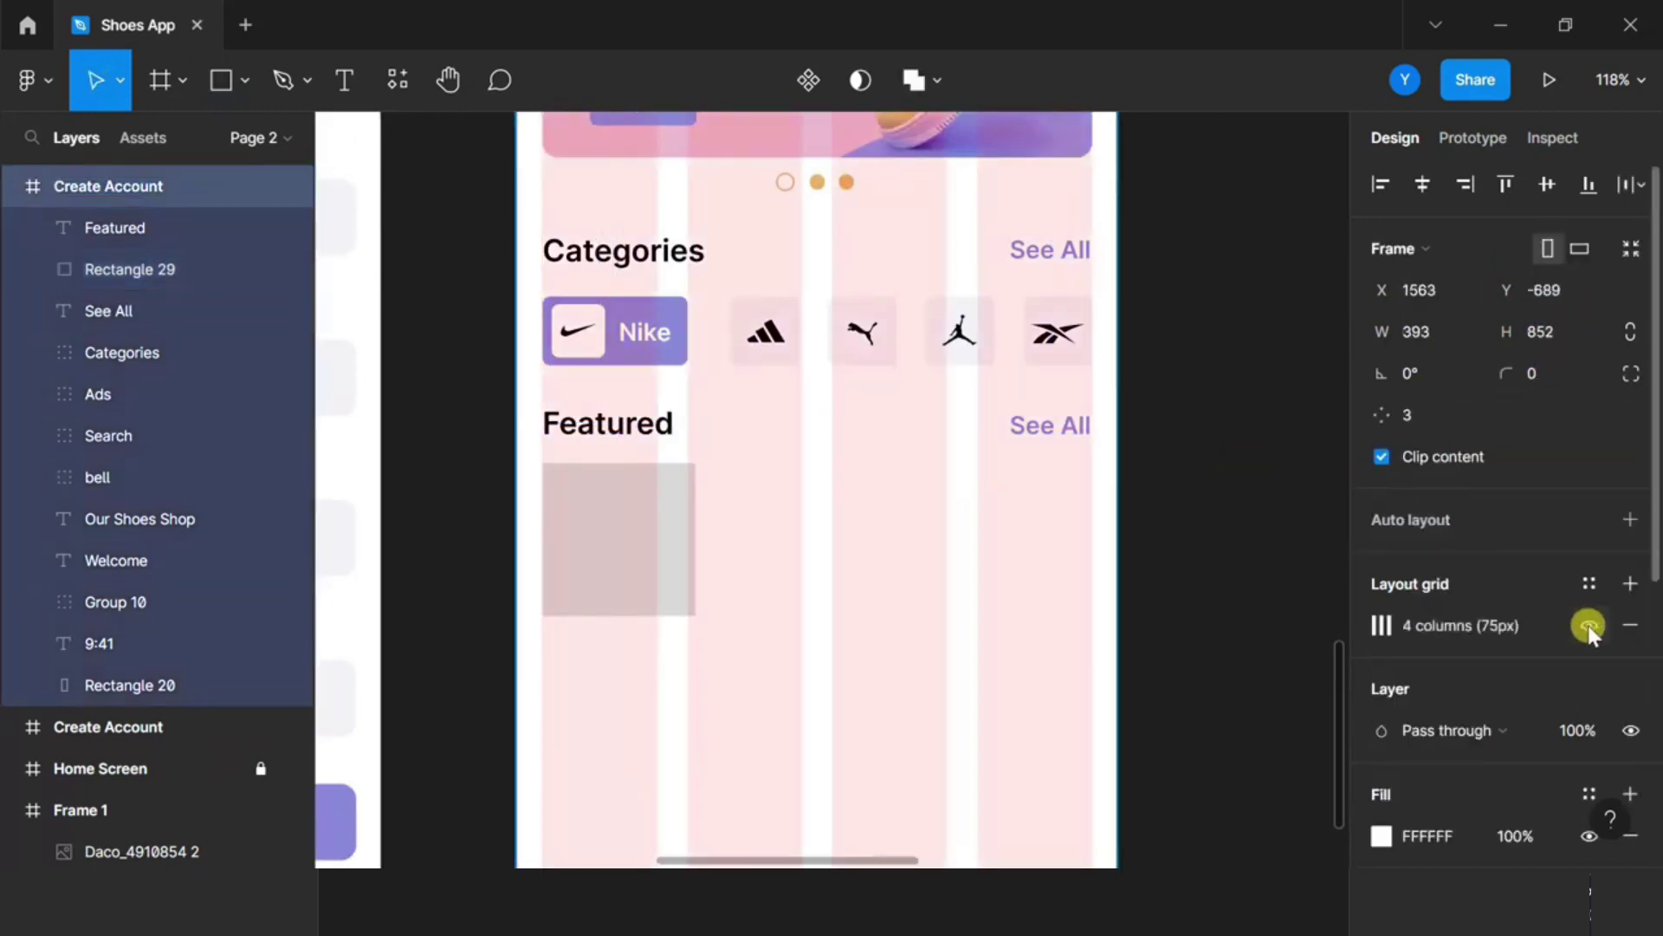
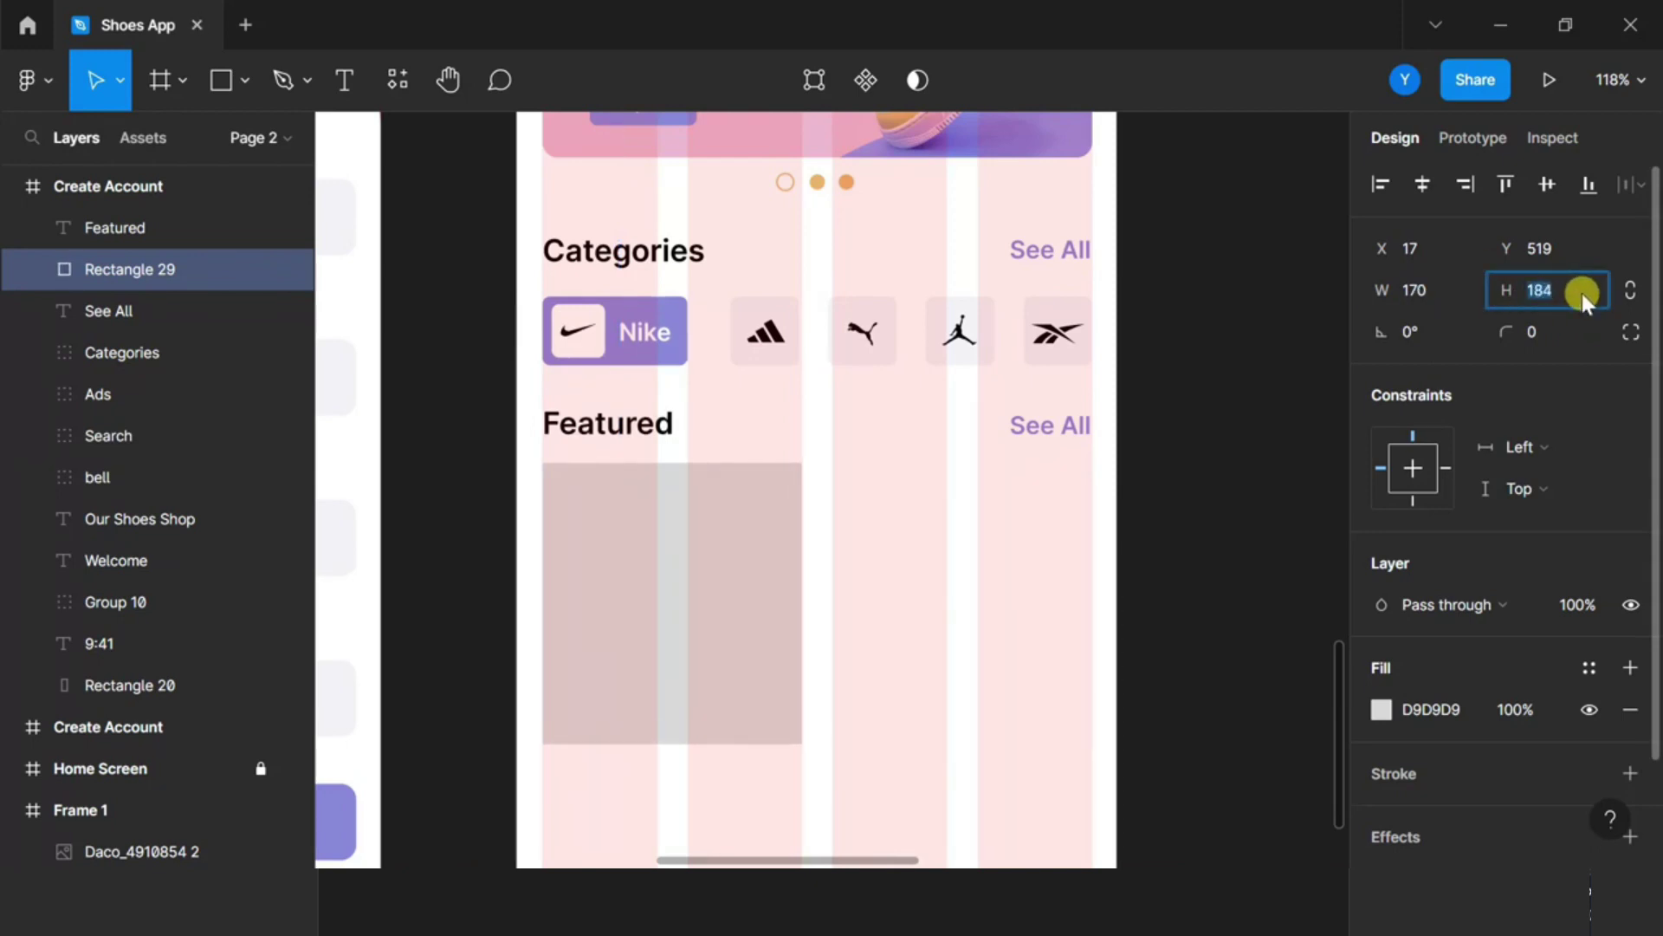
Step: Make the Featured card 180 tall with rounded corners and a light grey F2F2F7 fill
{"action": "type", "text": "180"}
{"action": "key", "text": "Return"}
{"action": "left_click", "coordinate": [1573, 331]}
{"action": "type", "text": "5"}
{"action": "key", "text": "Return"}
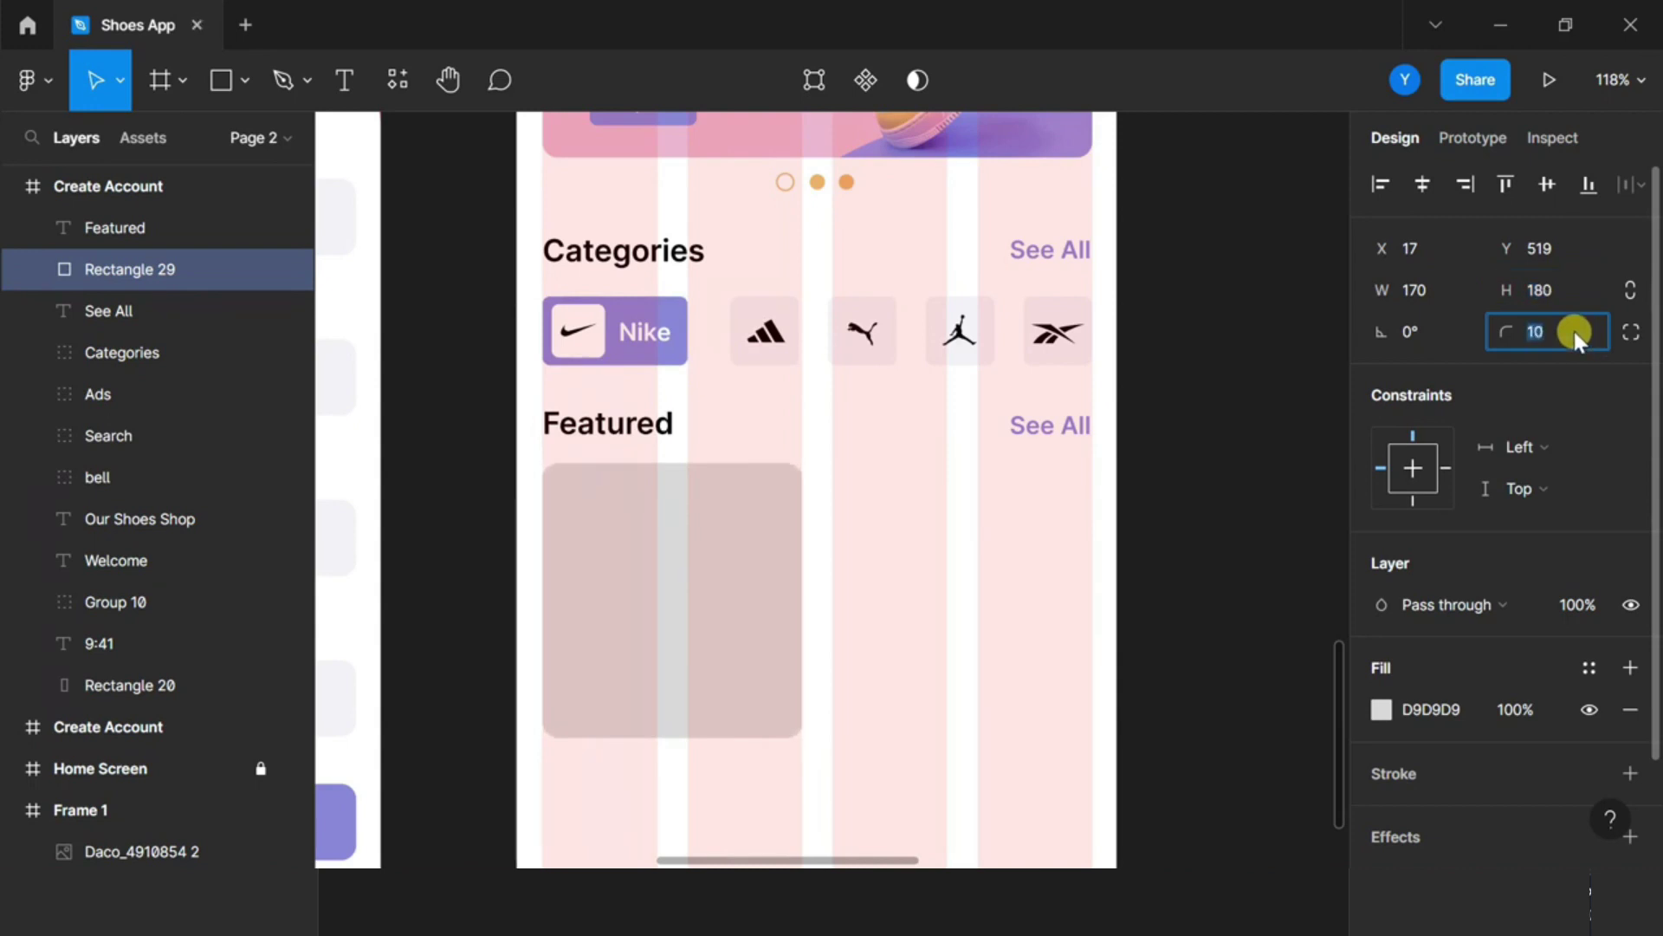
{"action": "key", "text": "Return"}
{"action": "left_click", "coordinate": [1381, 709]}
{"action": "left_click", "coordinate": [1133, 746]}
{"action": "left_click", "coordinate": [1326, 194]}
Step: Rename the screen frame to 'Welcome'
{"action": "scroll", "coordinate": [1225, 468], "scroll_direction": "down", "scroll_amount": 2}
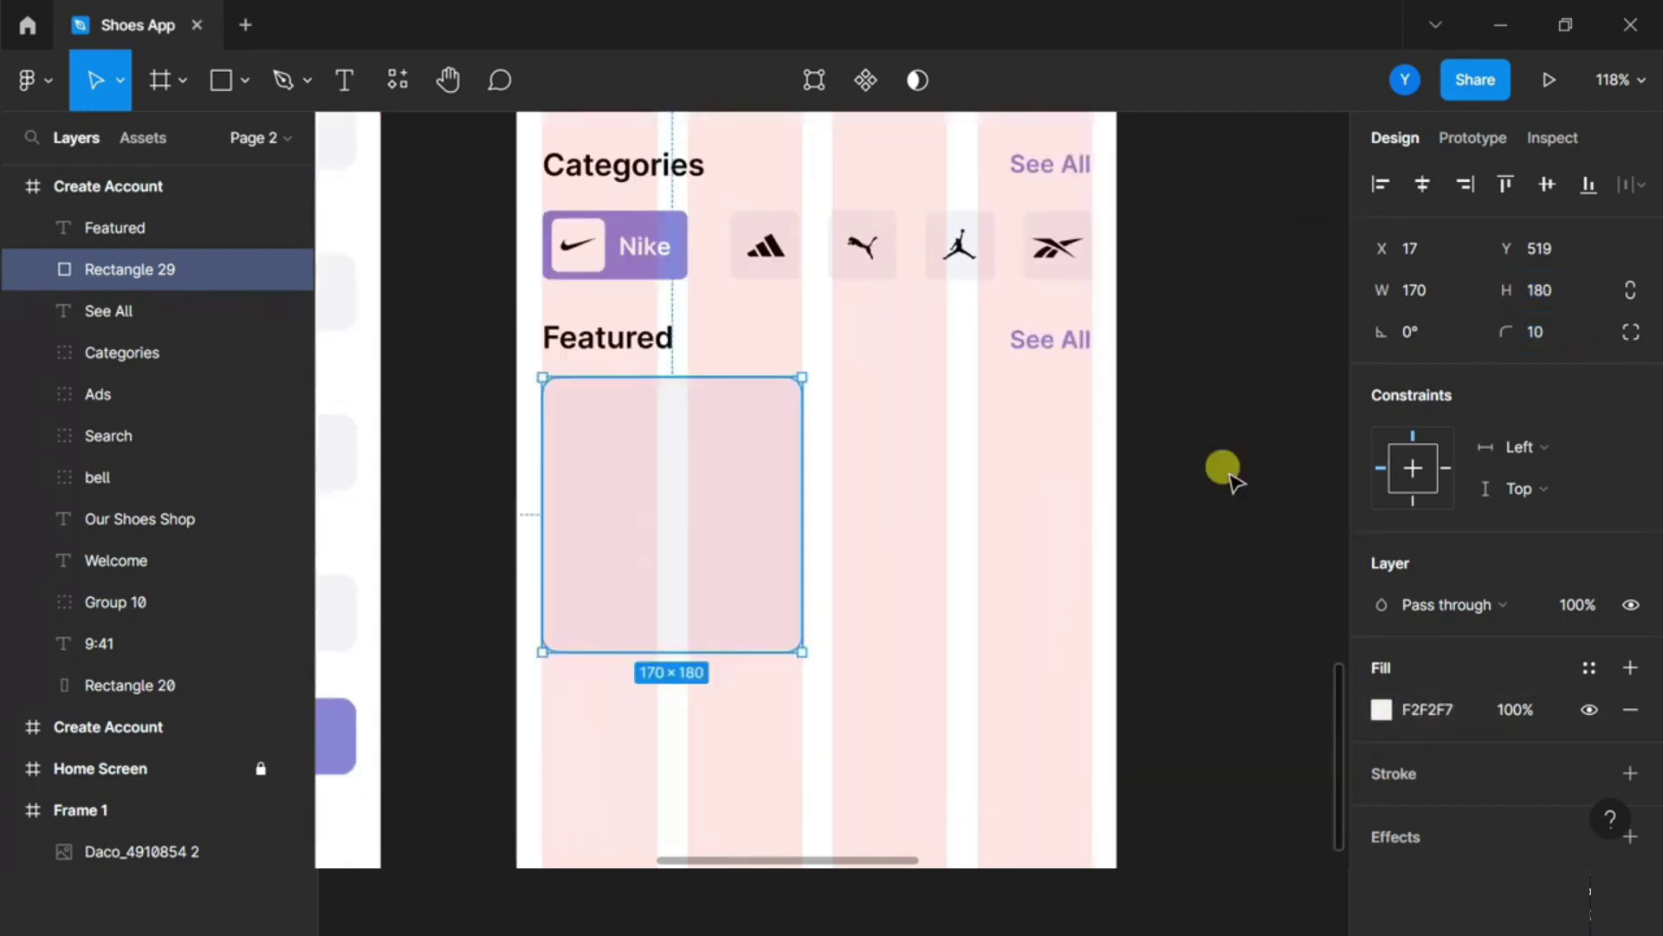
{"action": "left_click", "coordinate": [119, 183]}
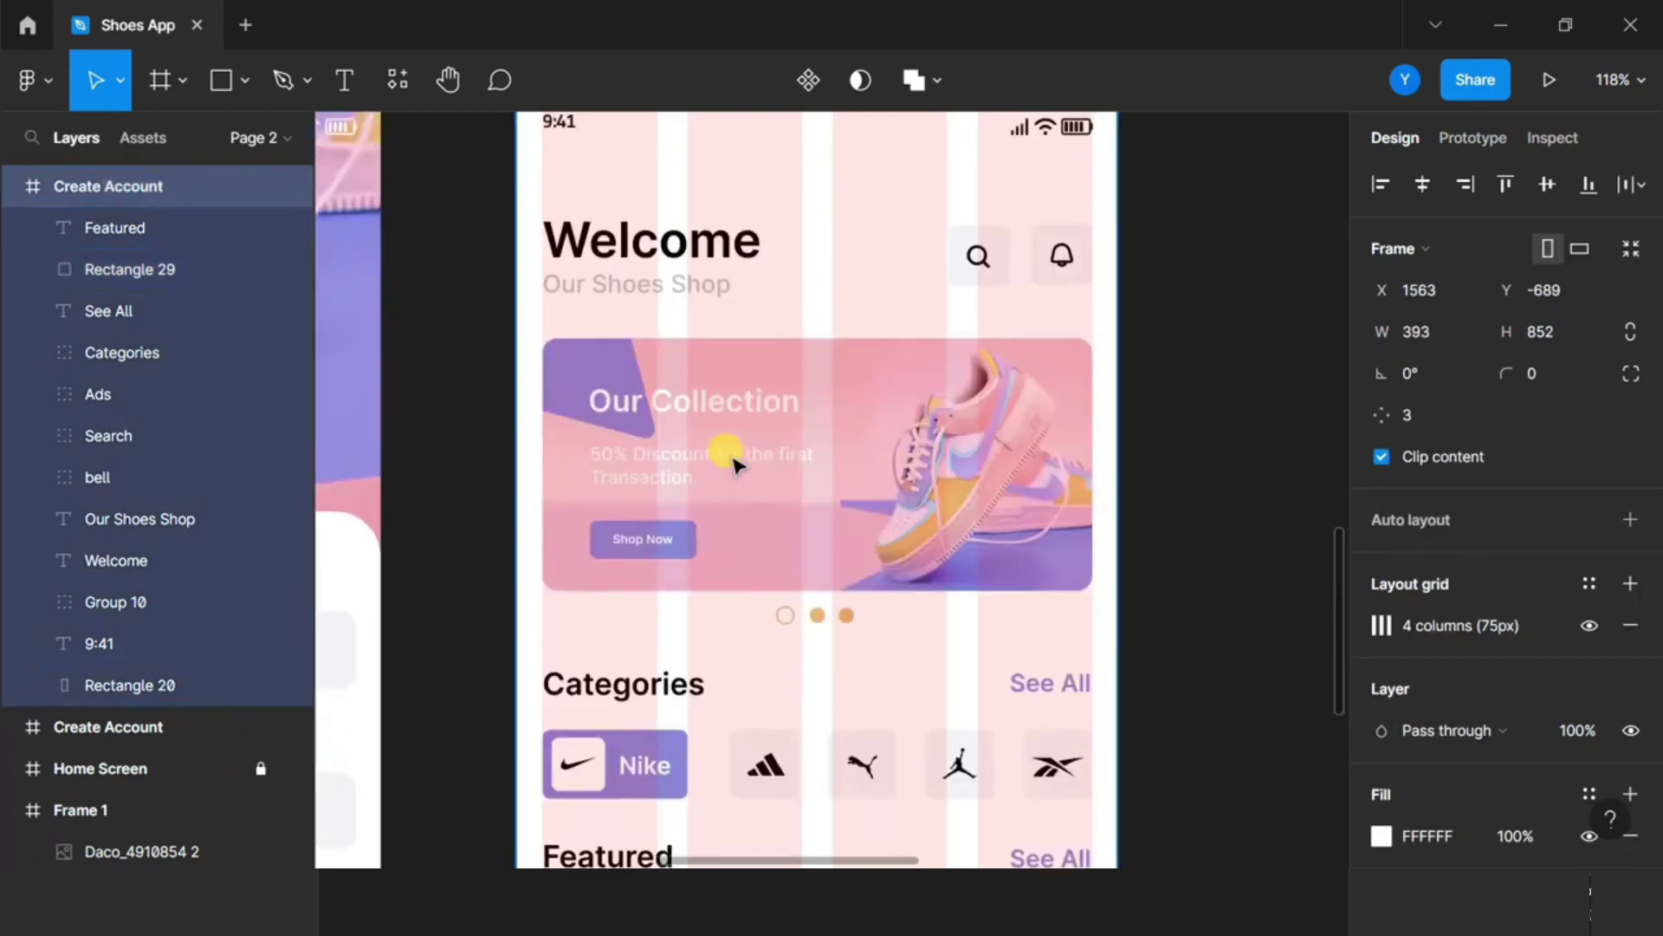
{"action": "double_click", "coordinate": [118, 185]}
{"action": "type", "text": "Welcome"}
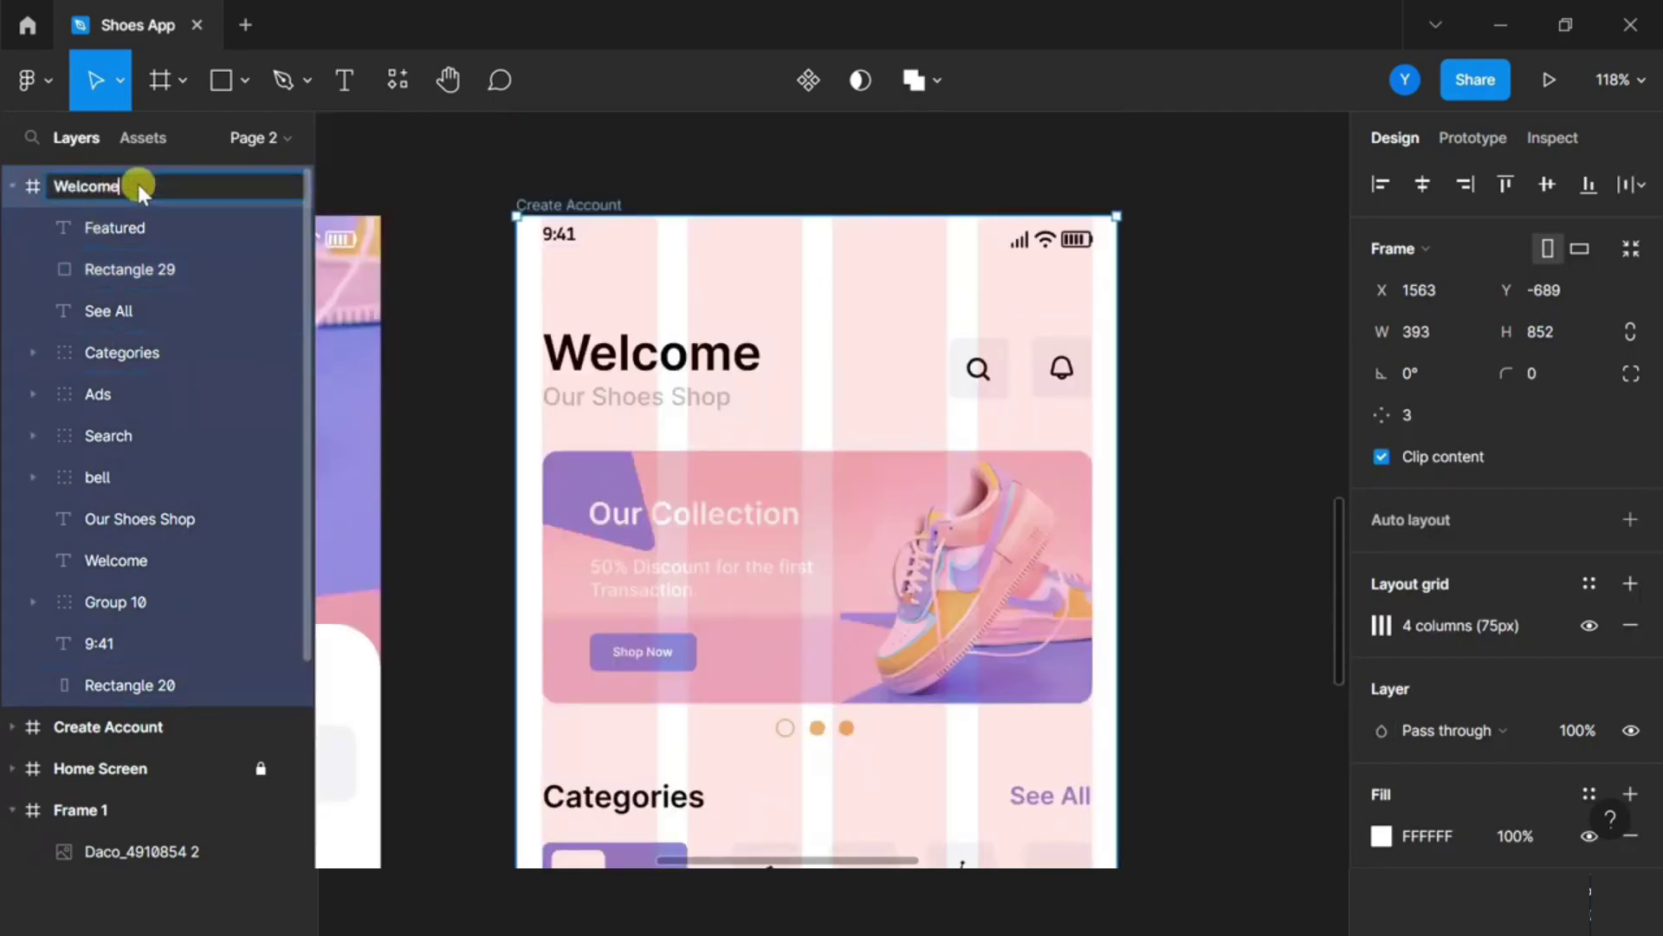
{"action": "key", "text": "Return"}
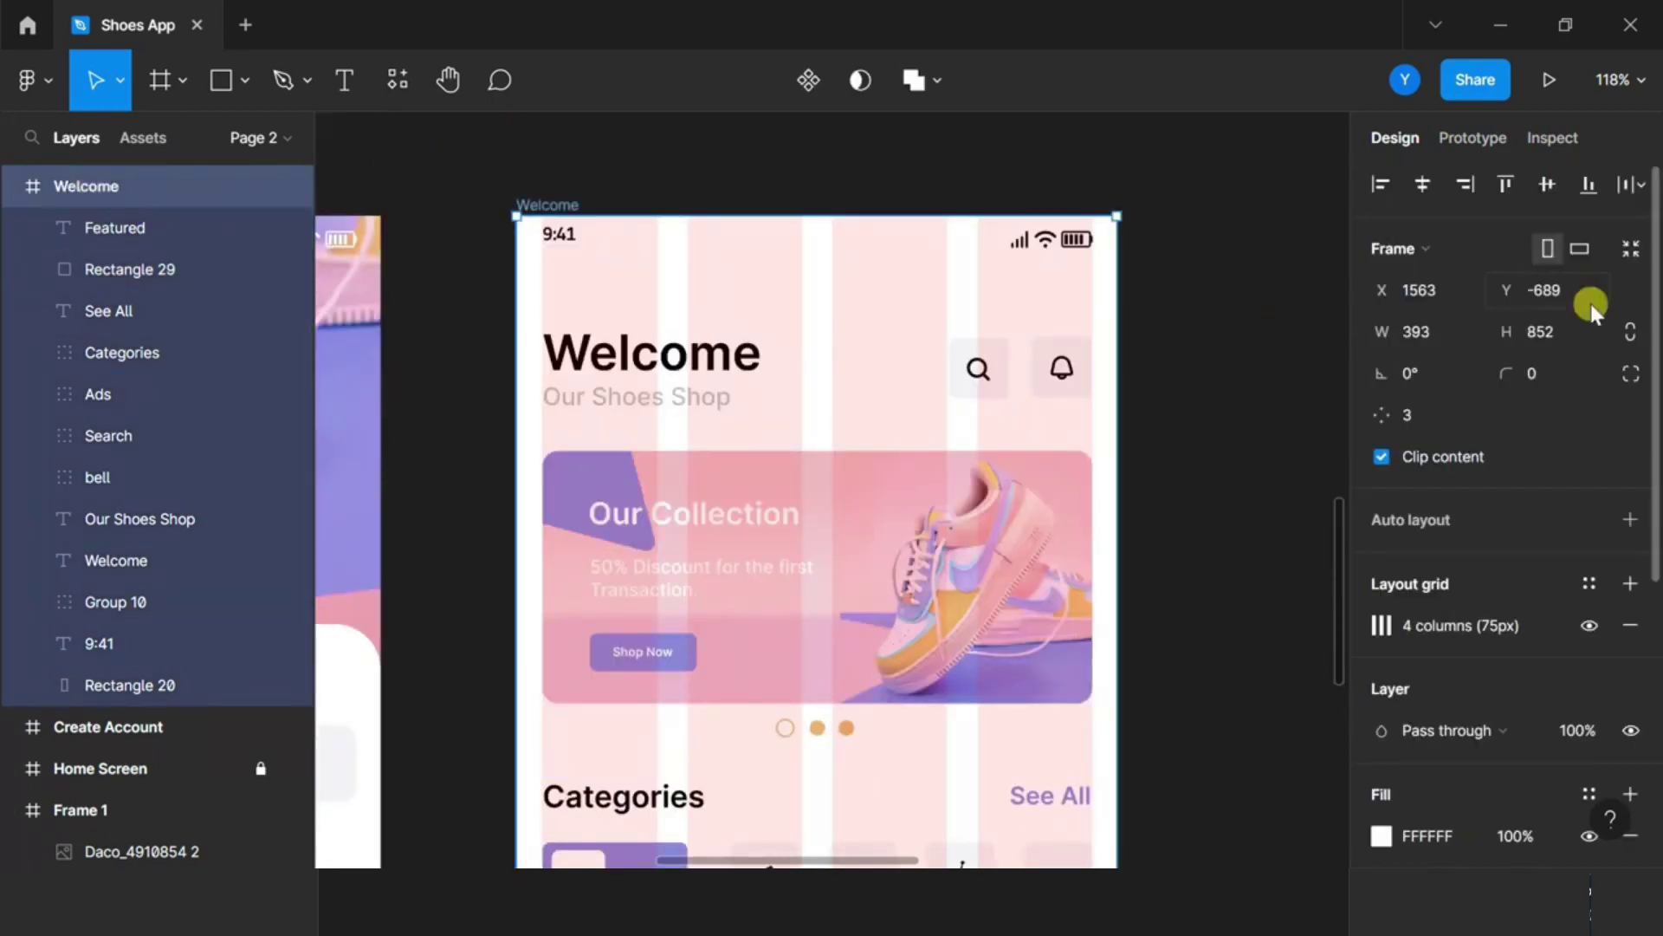
Step: Hide the Welcome frame's layout grid
{"action": "left_click", "coordinate": [1587, 628]}
{"action": "scroll", "coordinate": [1199, 323], "scroll_direction": "down", "scroll_amount": 5}
{"action": "scroll", "coordinate": [575, 289], "scroll_direction": "down", "scroll_amount": 4}
{"action": "scroll", "coordinate": [635, 357], "scroll_direction": "up", "scroll_amount": 1}
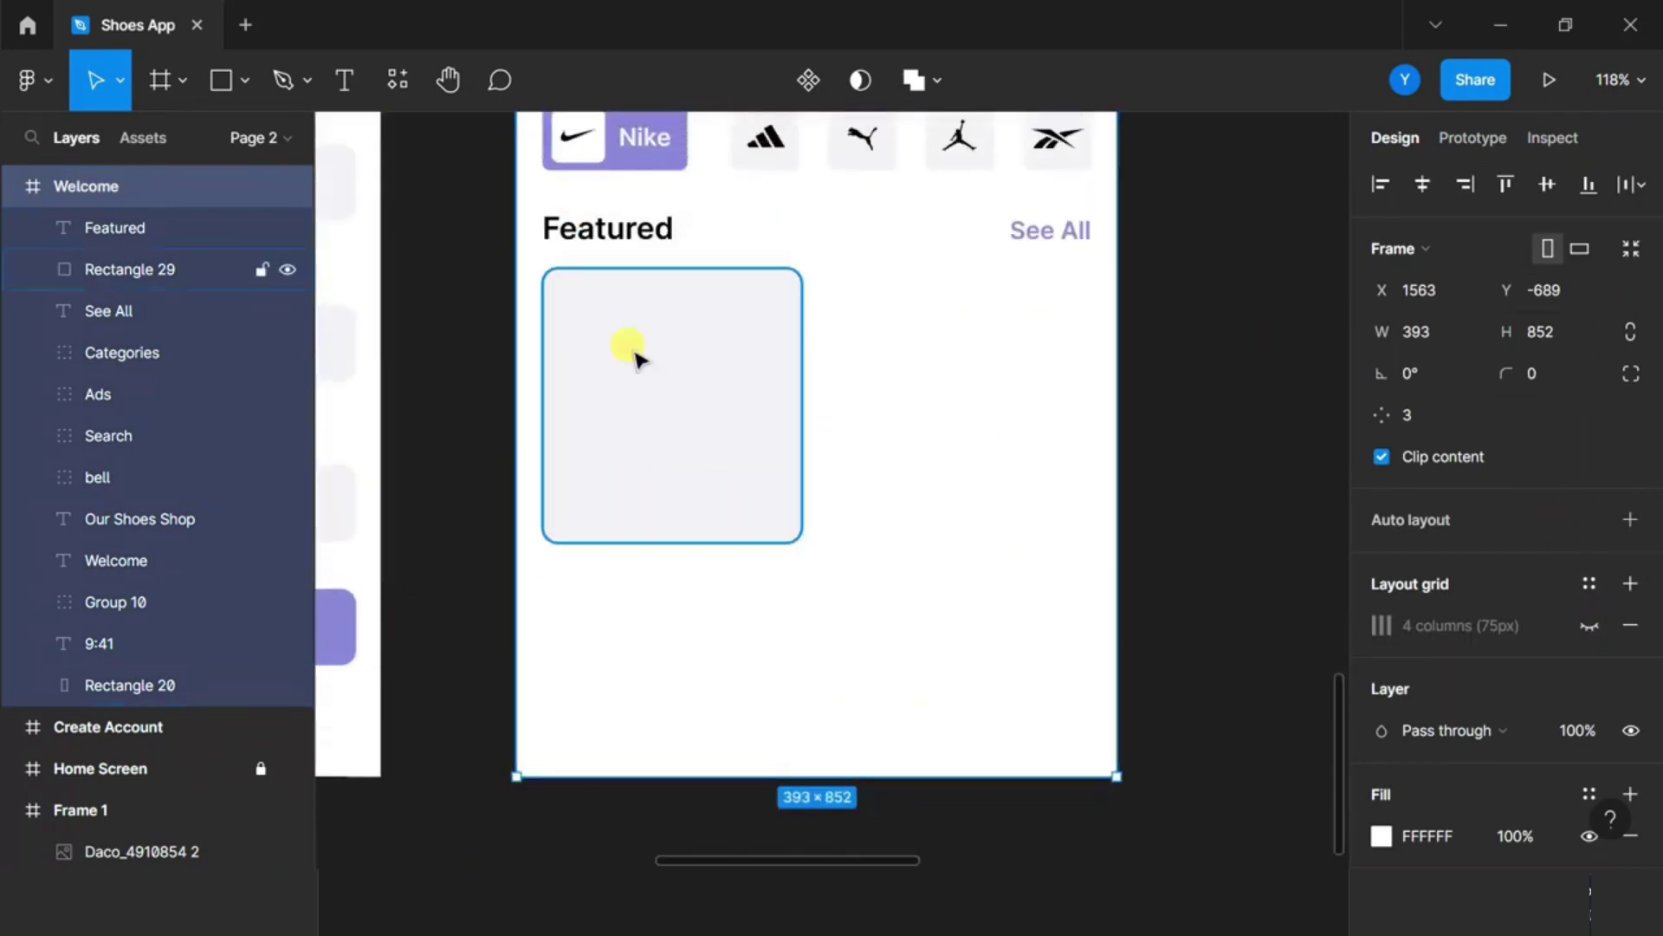
{"action": "scroll", "coordinate": [622, 334], "scroll_direction": "down", "scroll_amount": 5}
{"action": "left_click", "coordinate": [1065, 549]}
Step: Place the blue shoe image (pngwing 1) into the Featured card
{"action": "scroll", "coordinate": [1066, 549], "scroll_direction": "up", "scroll_amount": 5}
{"action": "mouse_move", "coordinate": [705, 260]}
{"action": "left_mouse_down"}
{"action": "mouse_move", "coordinate": [715, 551]}
{"action": "mouse_move", "coordinate": [658, 763]}
{"action": "left_mouse_up"}
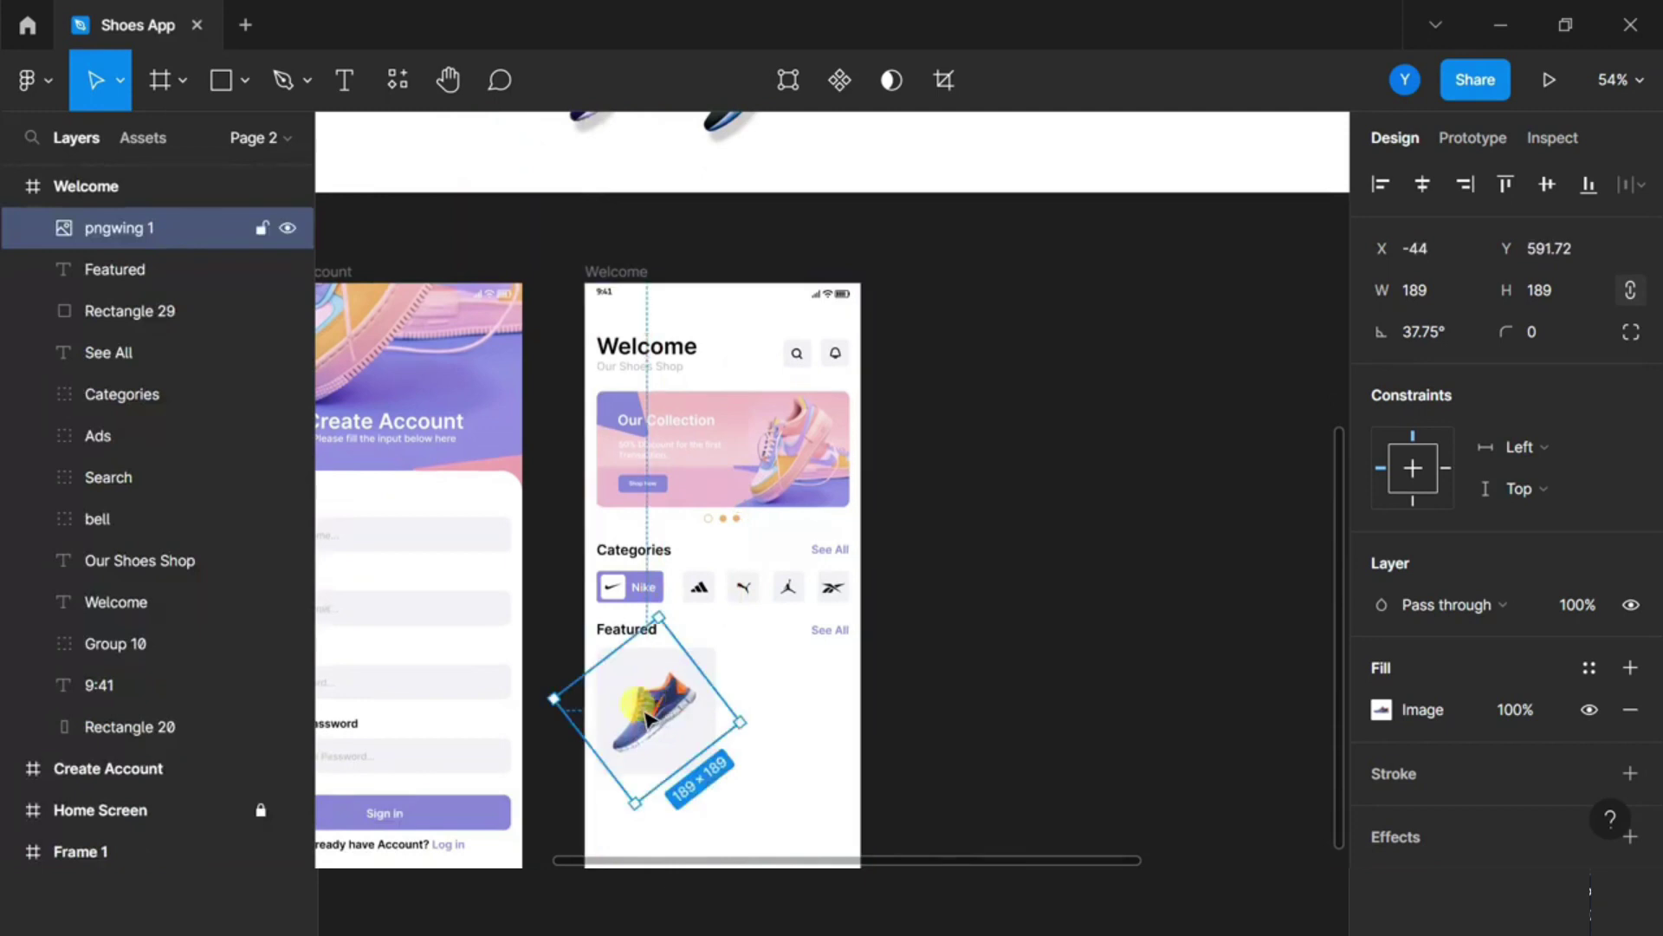
{"action": "scroll", "coordinate": [1019, 573], "scroll_direction": "up", "scroll_amount": 5}
{"action": "left_click", "coordinate": [1188, 531]}
{"action": "scroll", "coordinate": [1259, 420], "scroll_direction": "down", "scroll_amount": 5}
{"action": "scroll", "coordinate": [777, 390], "scroll_direction": "up", "scroll_amount": 5}
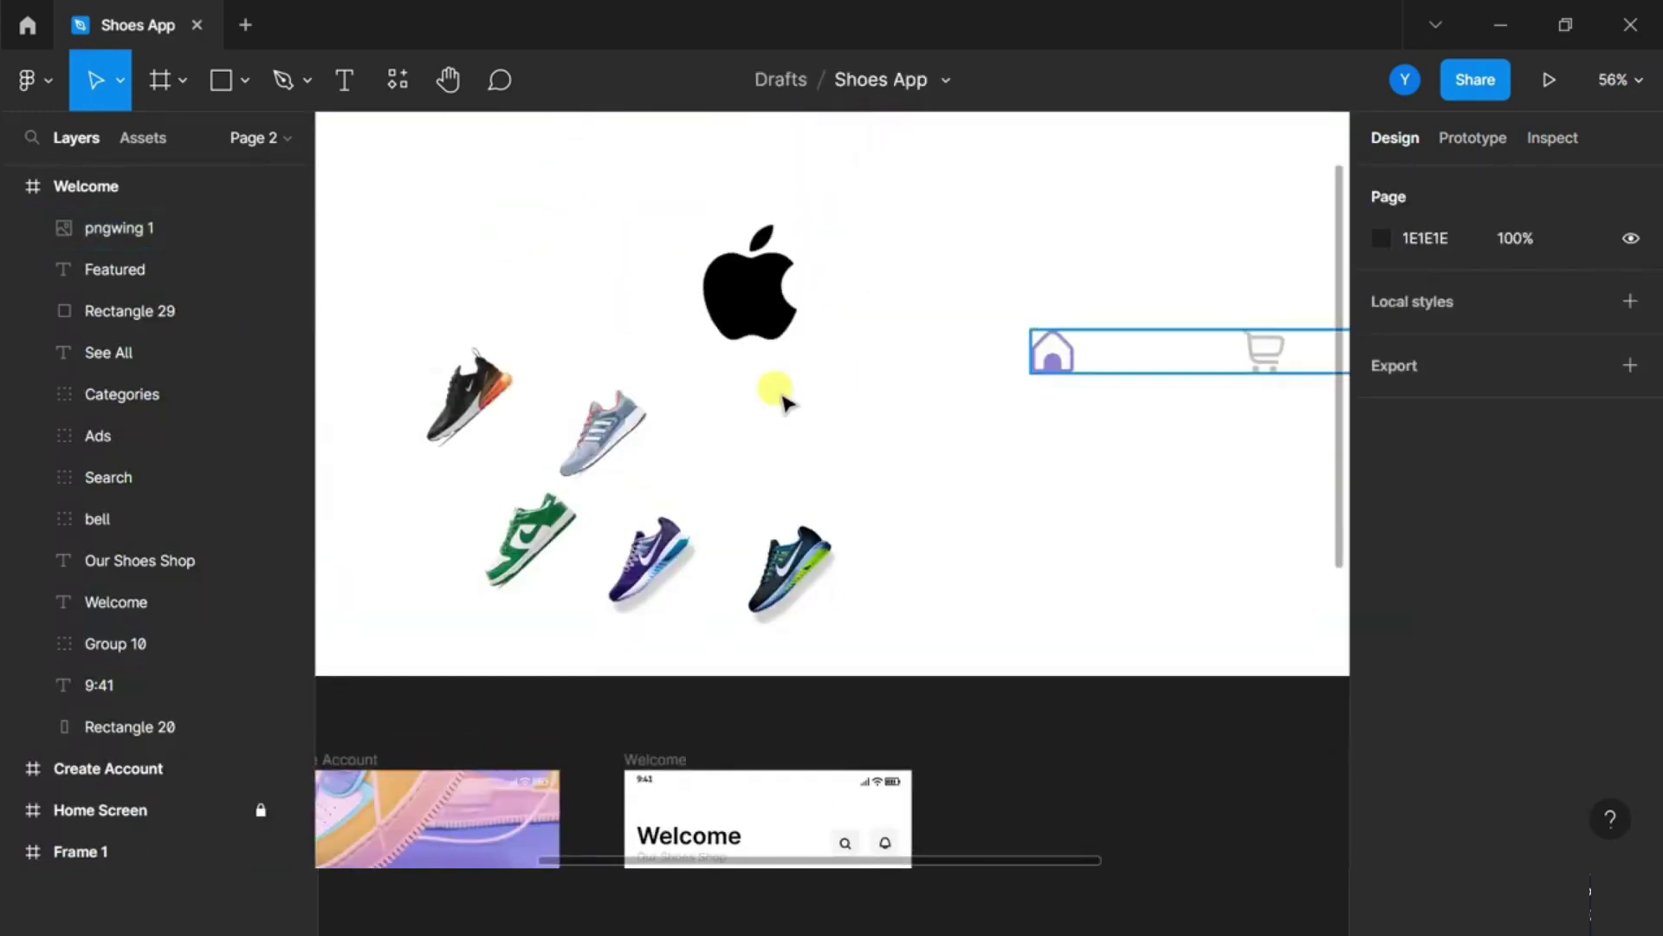
{"action": "scroll", "coordinate": [1216, 381], "scroll_direction": "down", "scroll_amount": 2}
Step: Bring one copy of the heart icon from the assets board onto the Featured card
{"action": "double_click", "coordinate": [1217, 381]}
{"action": "key", "text": "Escape"}
{"action": "left_click_drag", "start_coordinate": [1144, 453], "coordinate": [722, 861]}
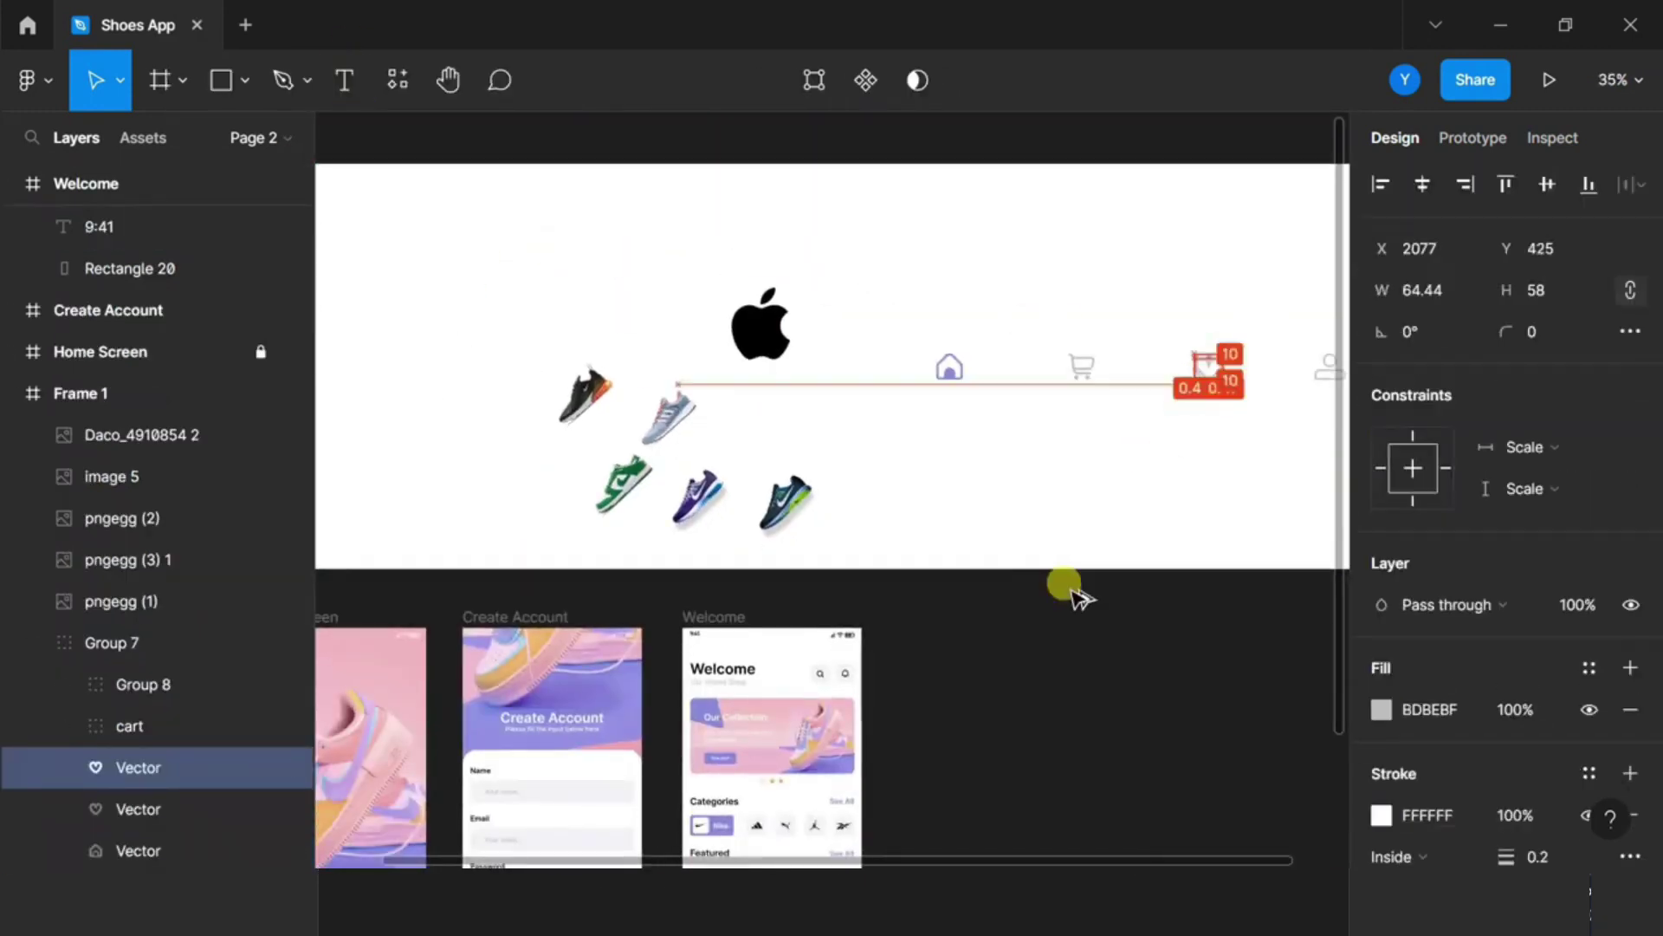
{"action": "scroll", "coordinate": [698, 787], "scroll_direction": "up", "scroll_amount": 5}
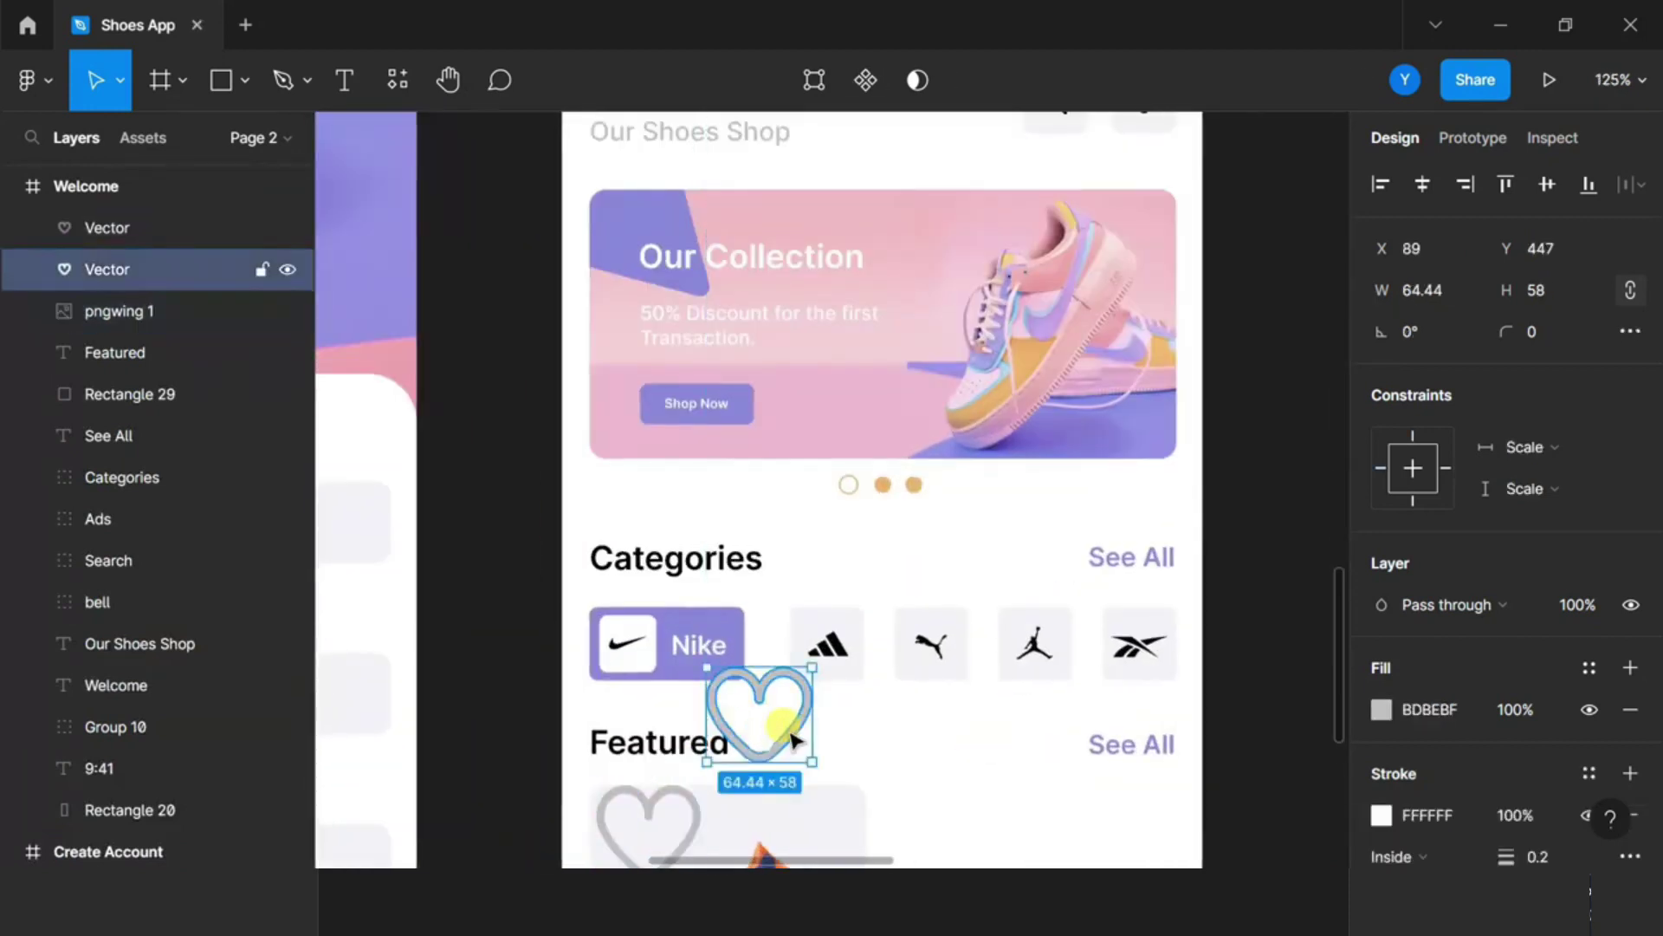
{"action": "key", "text": "Delete"}
{"action": "scroll", "coordinate": [788, 722], "scroll_direction": "down", "scroll_amount": 3}
{"action": "left_click", "coordinate": [654, 528]}
{"action": "scroll", "coordinate": [654, 528], "scroll_direction": "up", "scroll_amount": 5}
{"action": "scroll", "coordinate": [1533, 642], "scroll_direction": "down", "scroll_amount": 3}
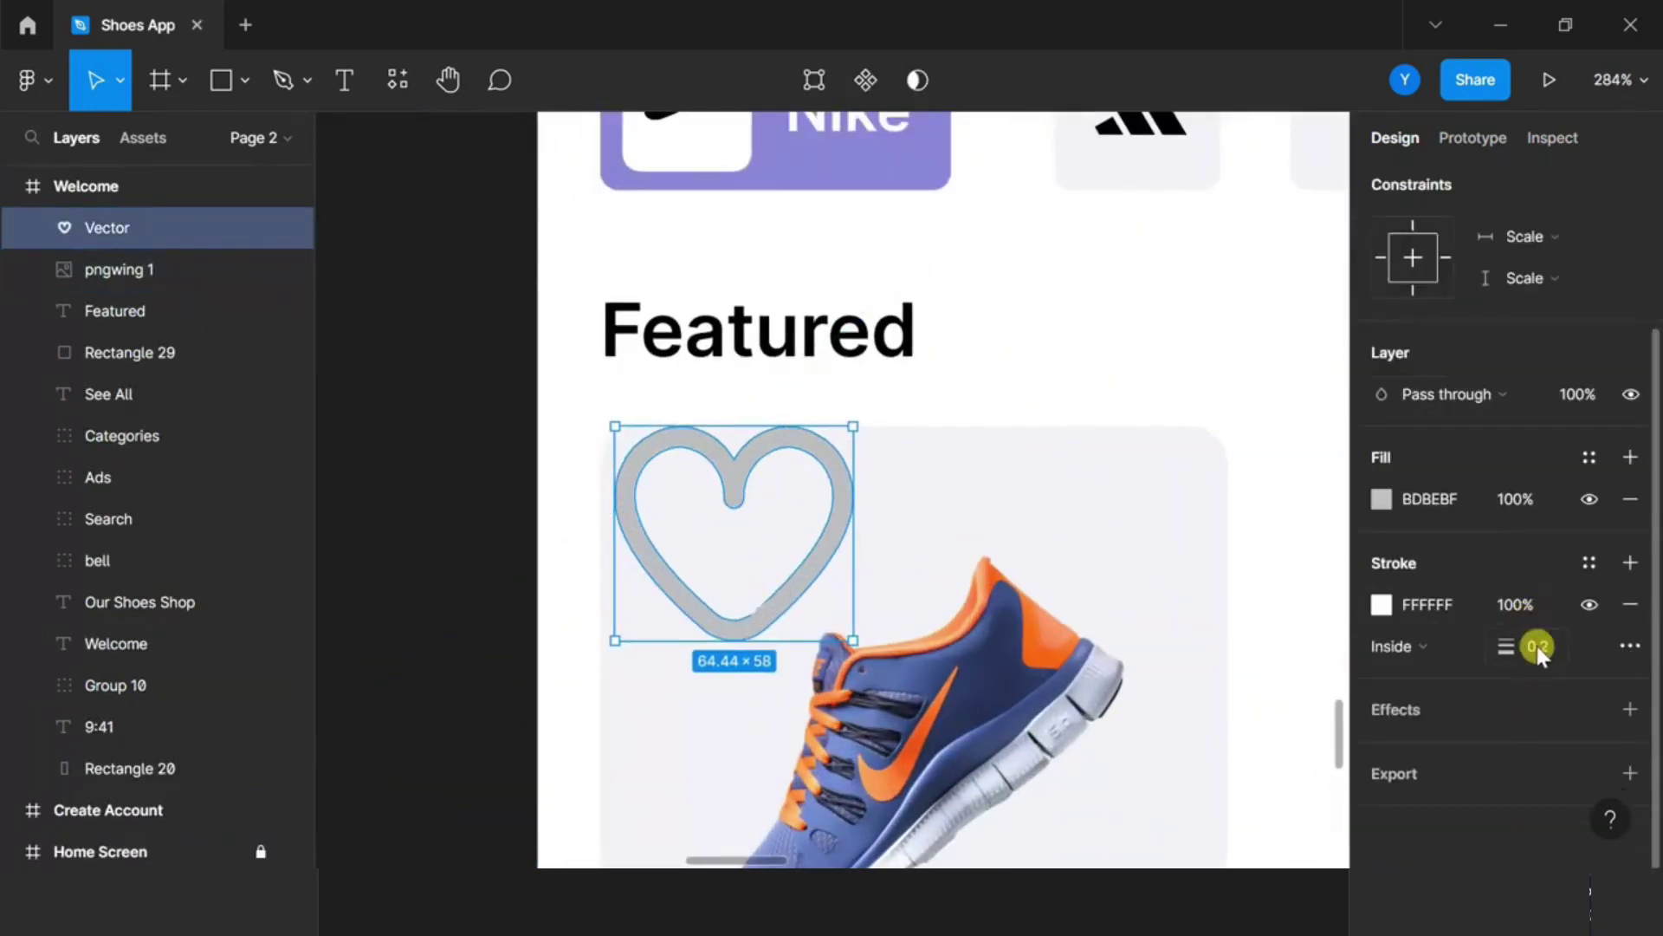
{"action": "scroll", "coordinate": [1551, 433], "scroll_direction": "up", "scroll_amount": 5}
Step: Shrink the heart to about 20×18 and move it to Y 526
{"action": "type", "text": "23"}
{"action": "key", "text": "Return"}
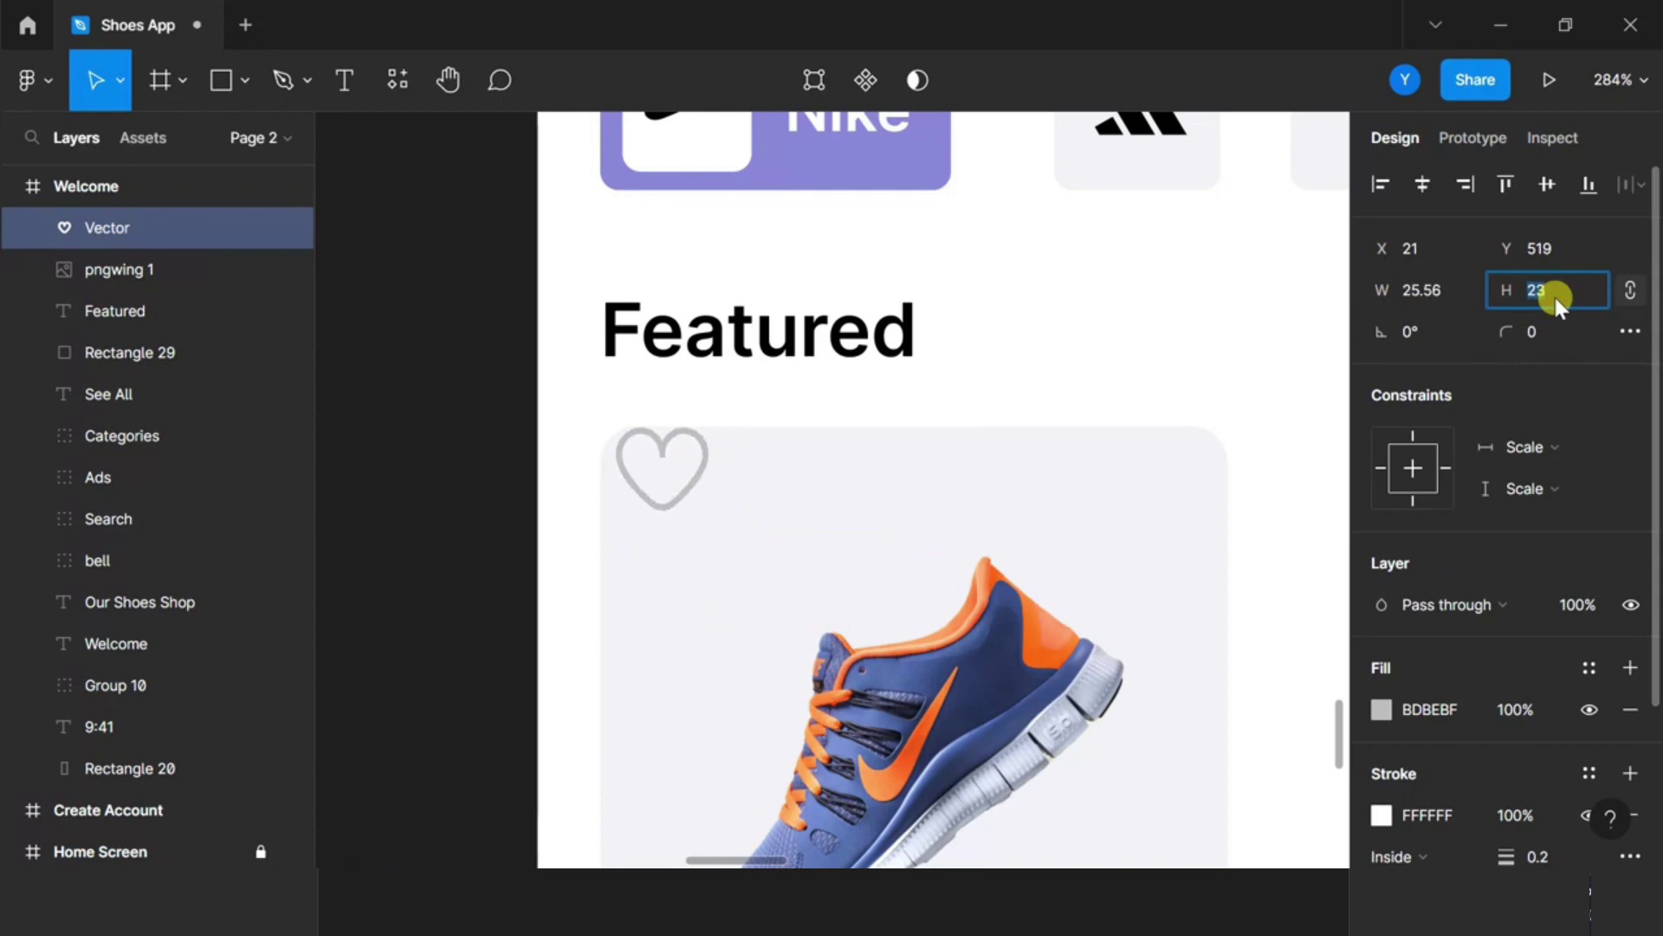
{"action": "key", "text": "Down"}
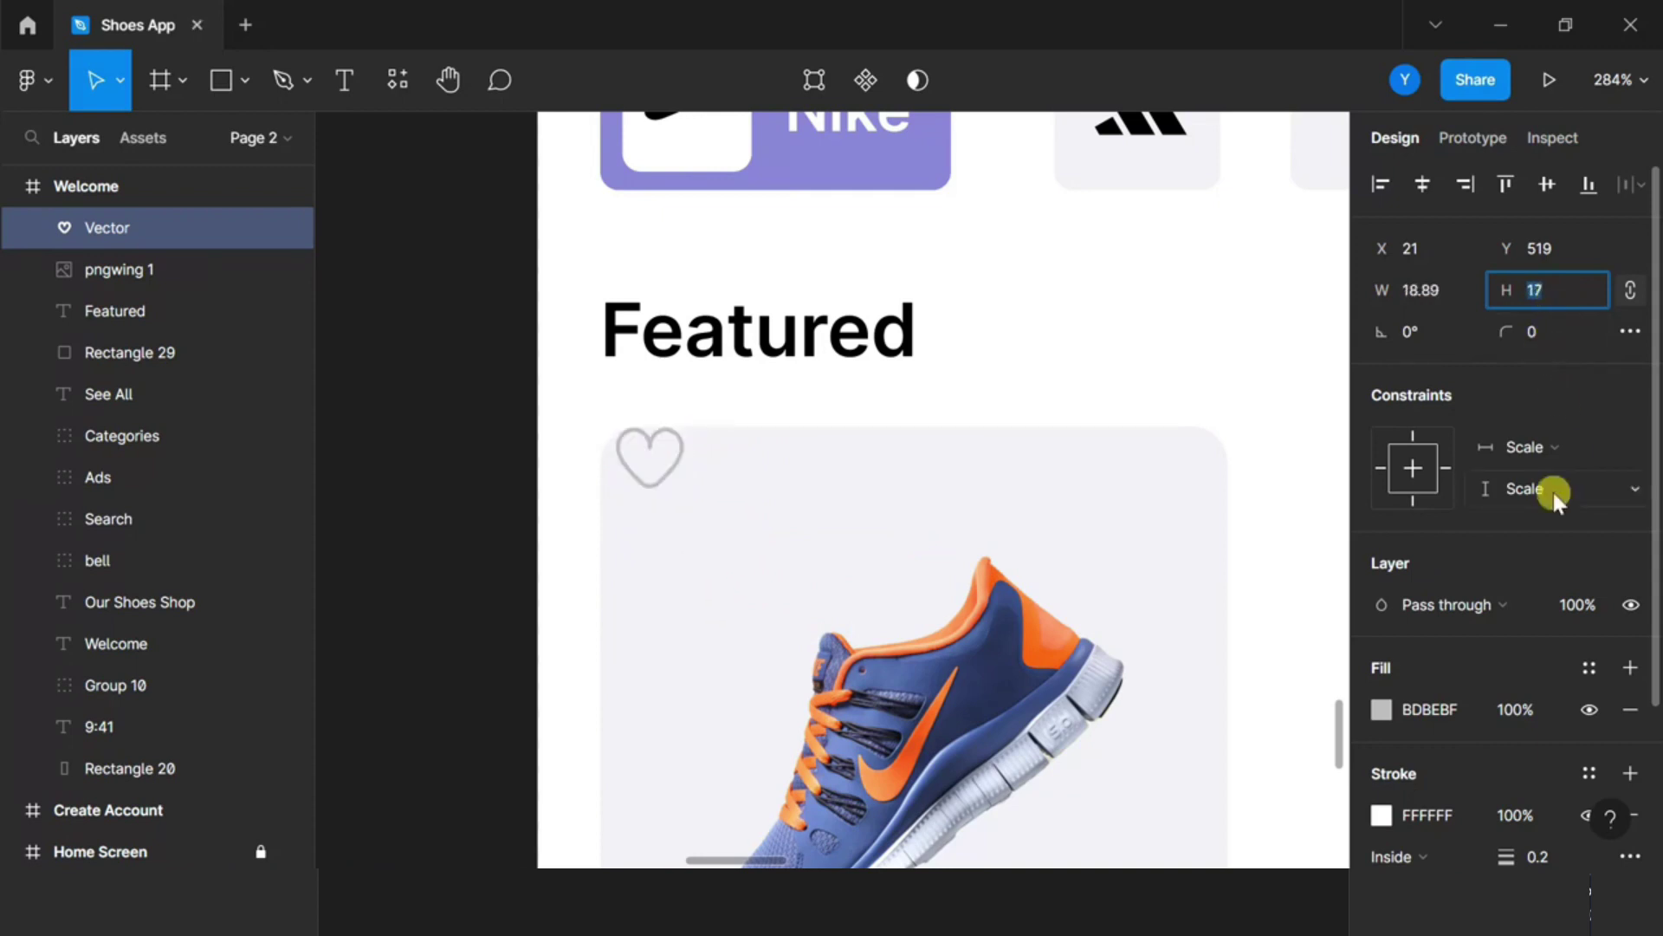
{"action": "type", "text": "18"}
{"action": "left_click", "coordinate": [1564, 252]}
{"action": "type", "text": "526"}
{"action": "key", "text": "Return"}
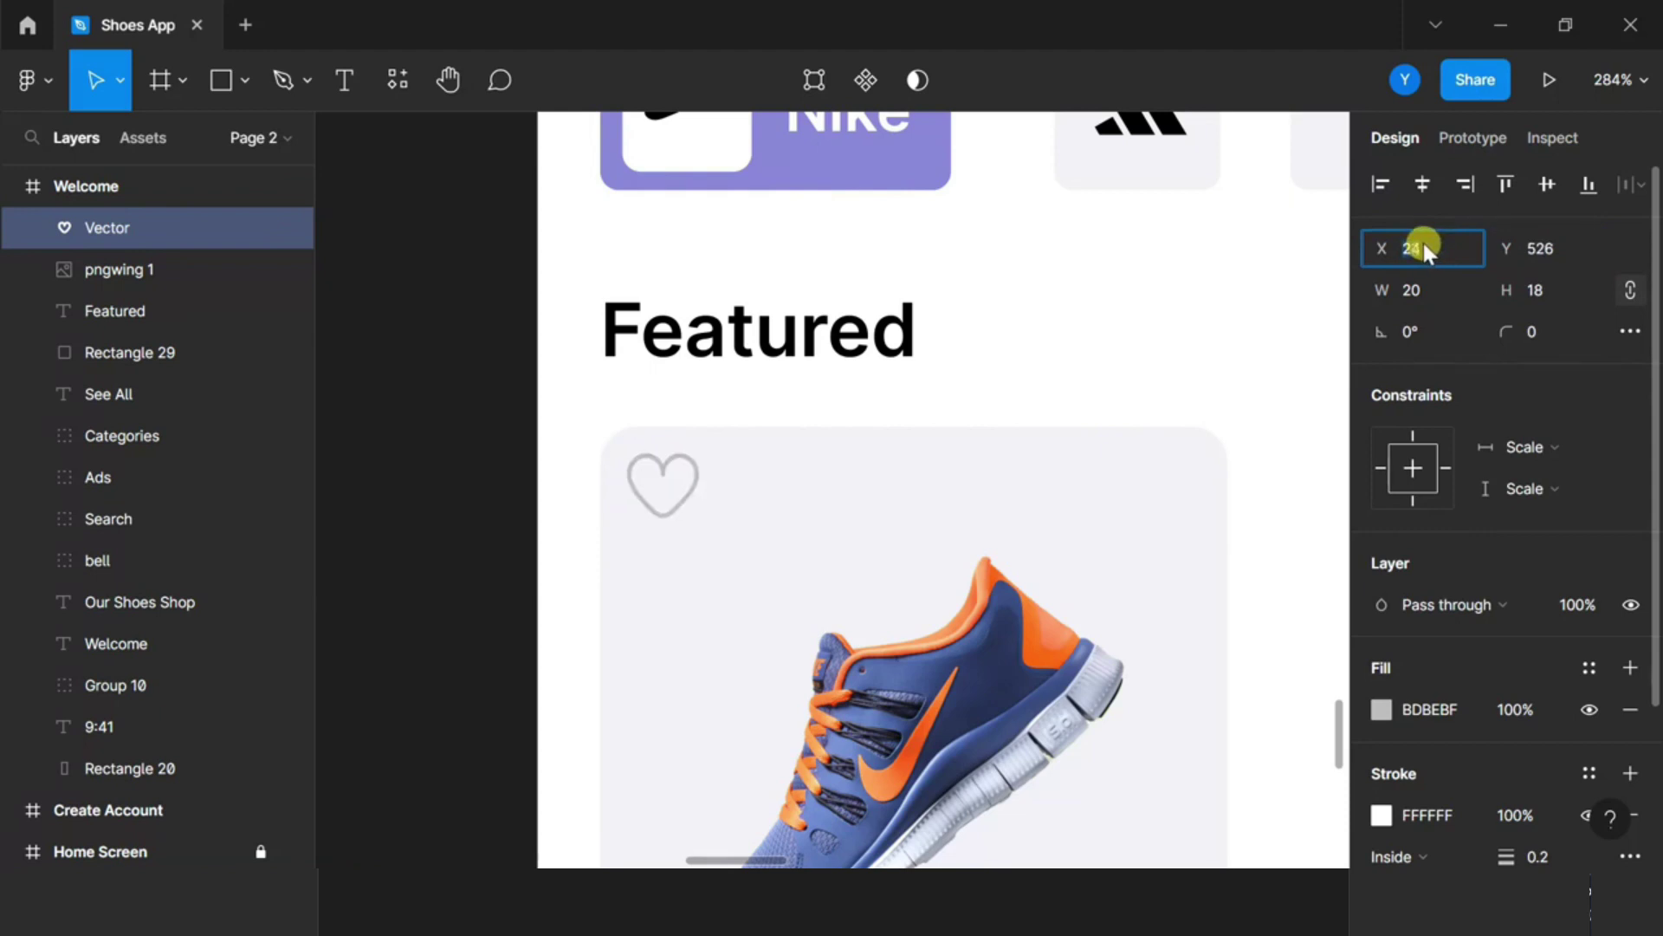
Step: Color the heart's fill and outline purple from Document colors
{"action": "scroll", "coordinate": [1456, 389], "scroll_direction": "down", "scroll_amount": 3}
{"action": "left_click", "coordinate": [1381, 499]}
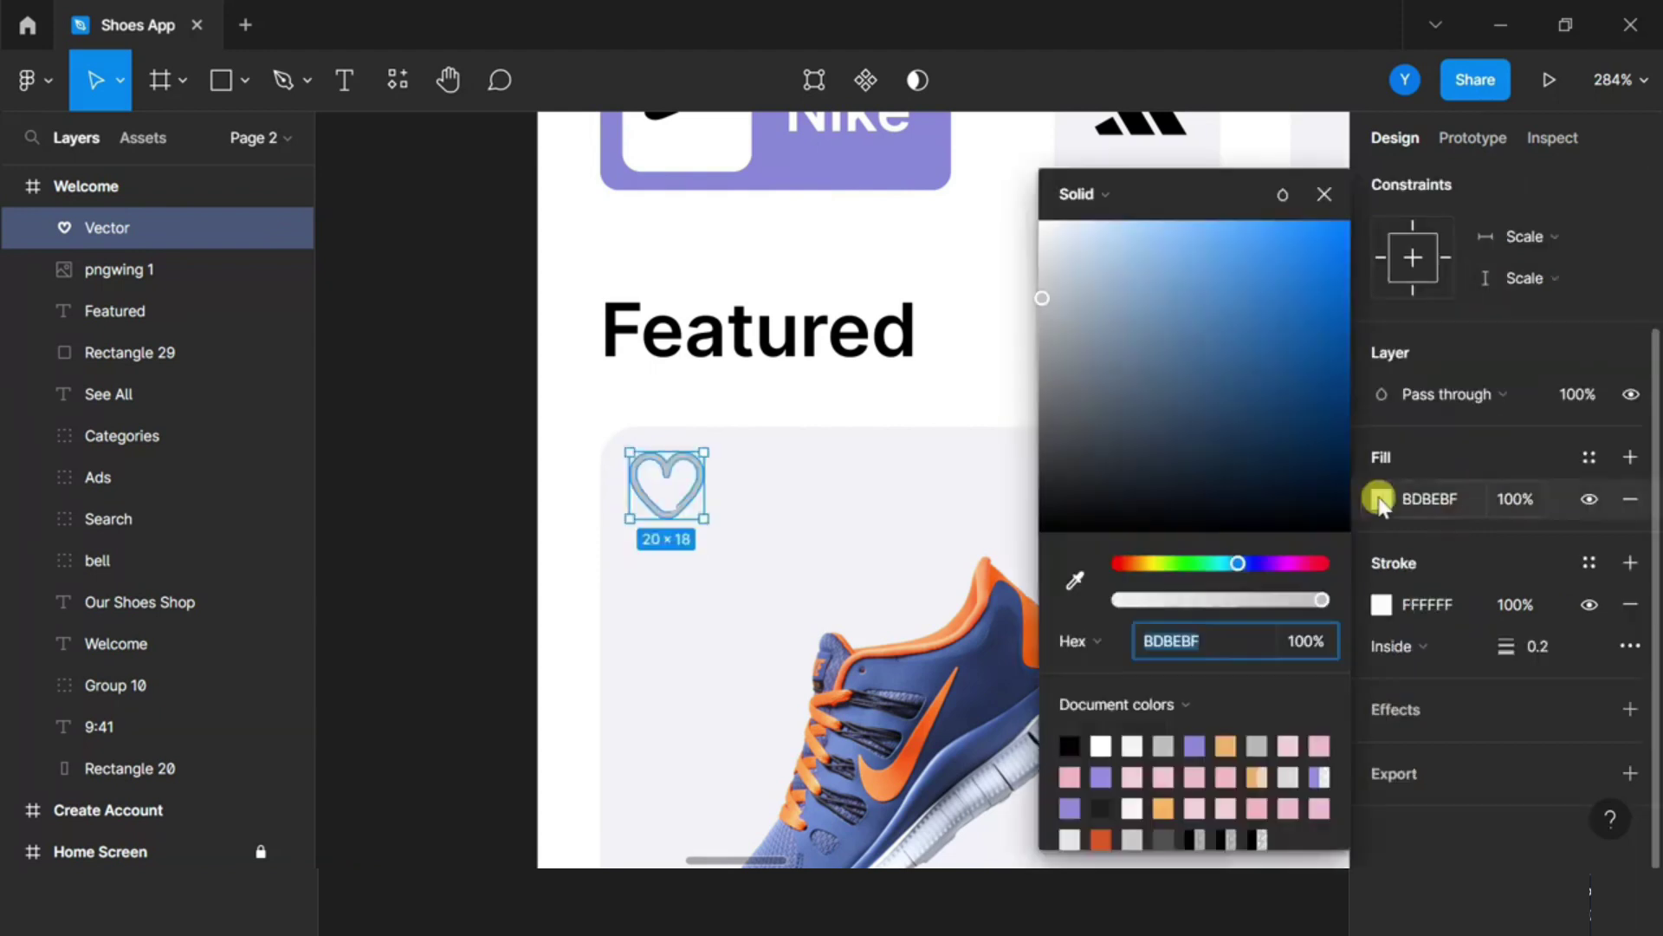
{"action": "left_click", "coordinate": [1194, 745]}
{"action": "left_click", "coordinate": [1381, 604]}
{"action": "left_click", "coordinate": [1194, 745]}
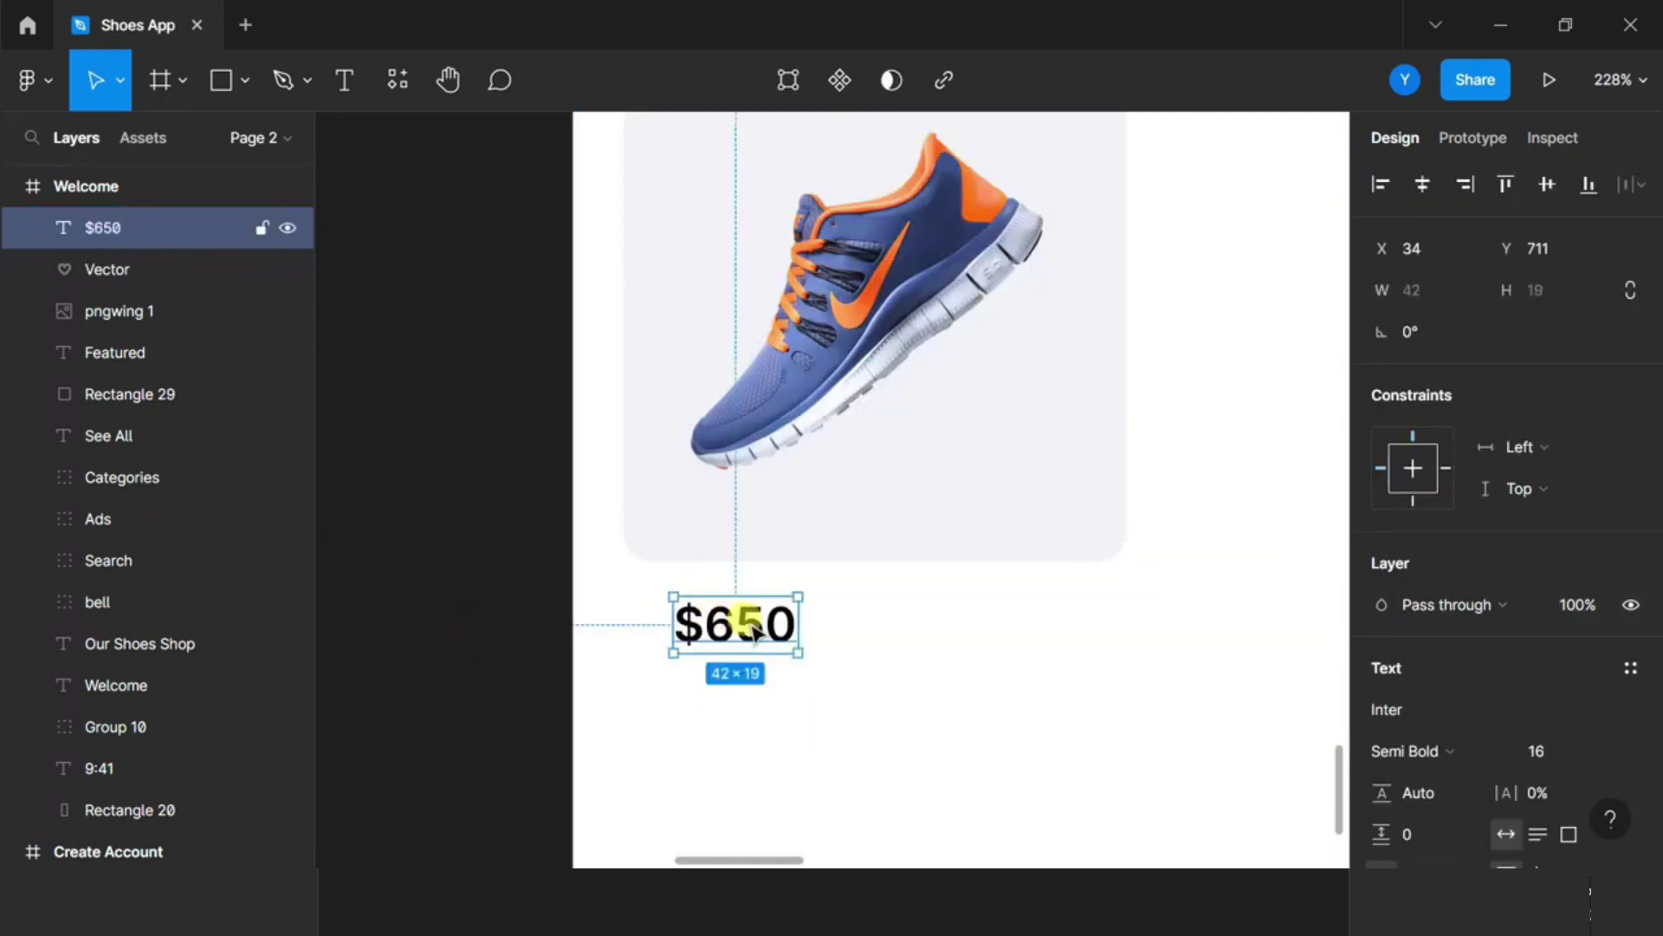
Step: Align the $650 price with the card's left edge and duplicate it
{"action": "left_click_drag", "start_coordinate": [756, 635], "coordinate": [779, 648]}
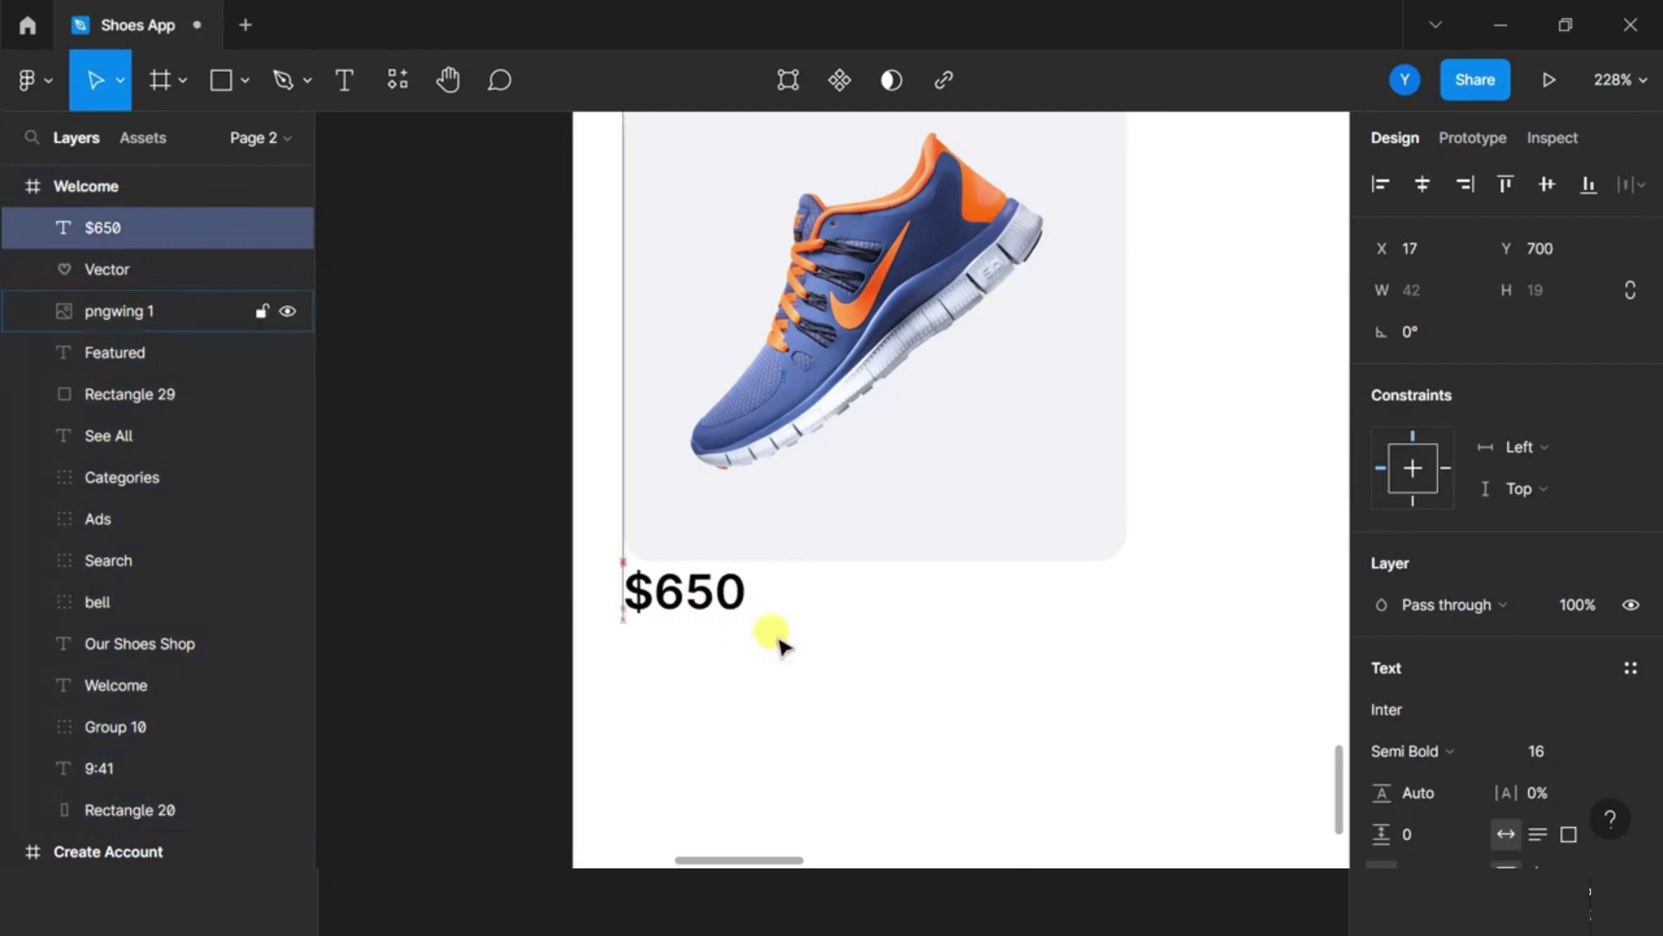
{"action": "key", "text": "Escape"}
{"action": "left_click", "coordinate": [695, 603]}
{"action": "left_click", "coordinate": [137, 187]}
{"action": "left_click", "coordinate": [143, 224]}
{"action": "key", "text": "ctrl+d"}
Step: Turn the copy into 'Nike wise 4' in 14 Medium, light grey BDBEBF
{"action": "double_click", "coordinate": [711, 662]}
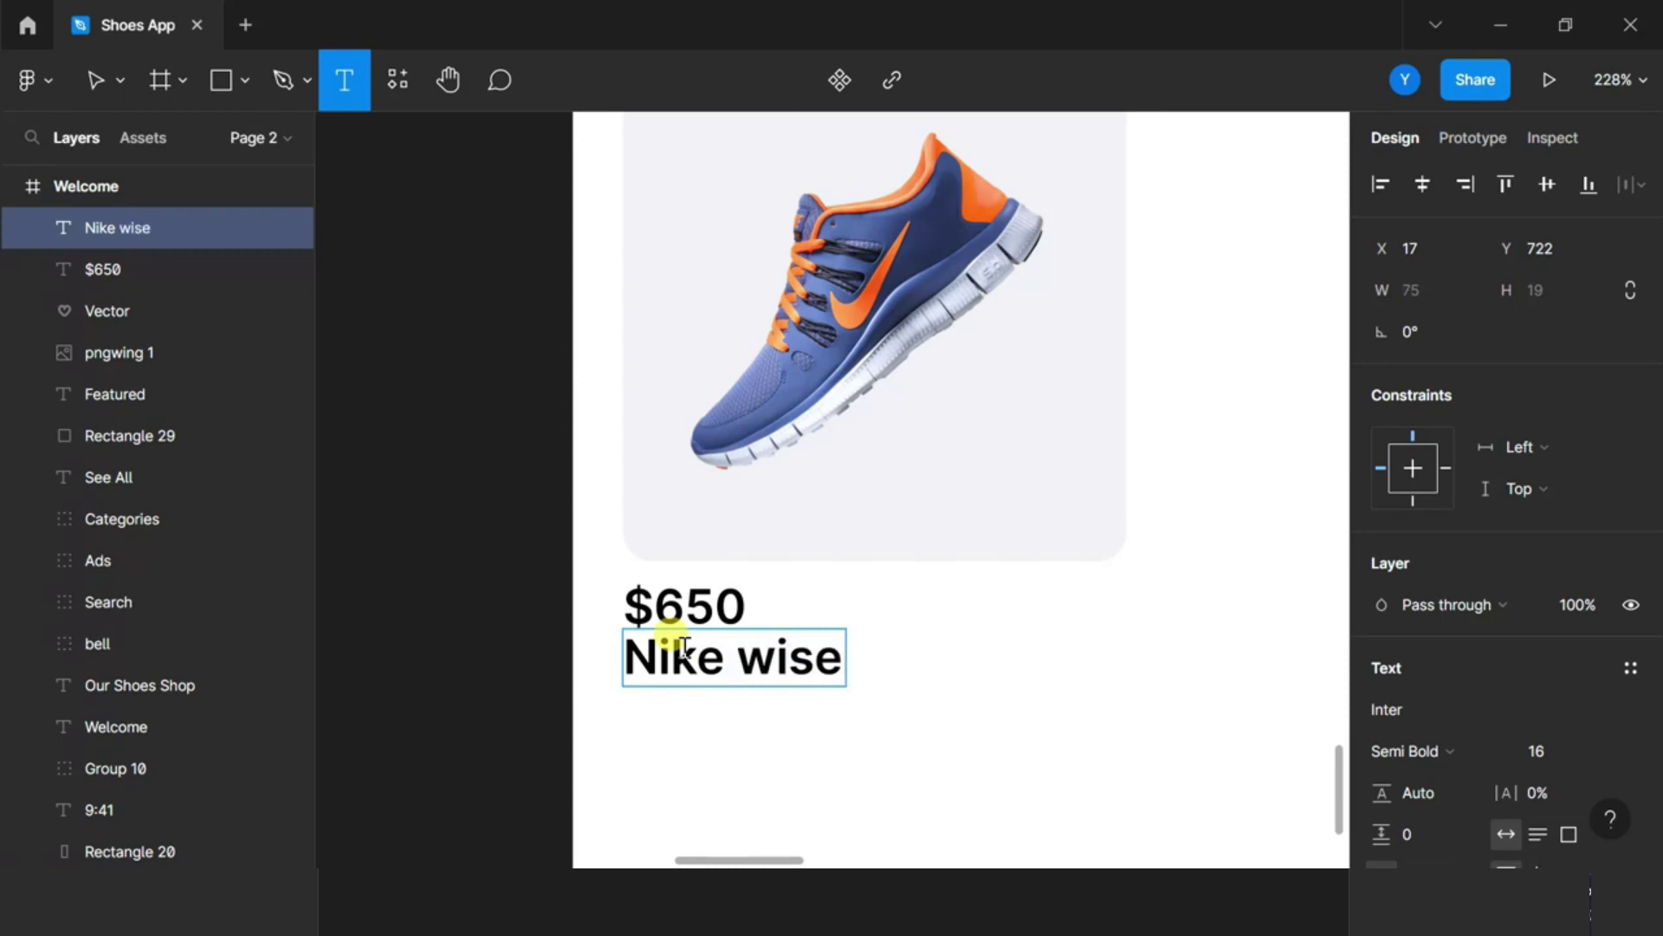
{"action": "type", "text": "4"}
{"action": "key", "text": "ctrl+a"}
{"action": "left_click", "coordinate": [1607, 755]}
{"action": "left_click", "coordinate": [1585, 509]}
{"action": "scroll", "coordinate": [1485, 713], "scroll_direction": "down", "scroll_amount": 3}
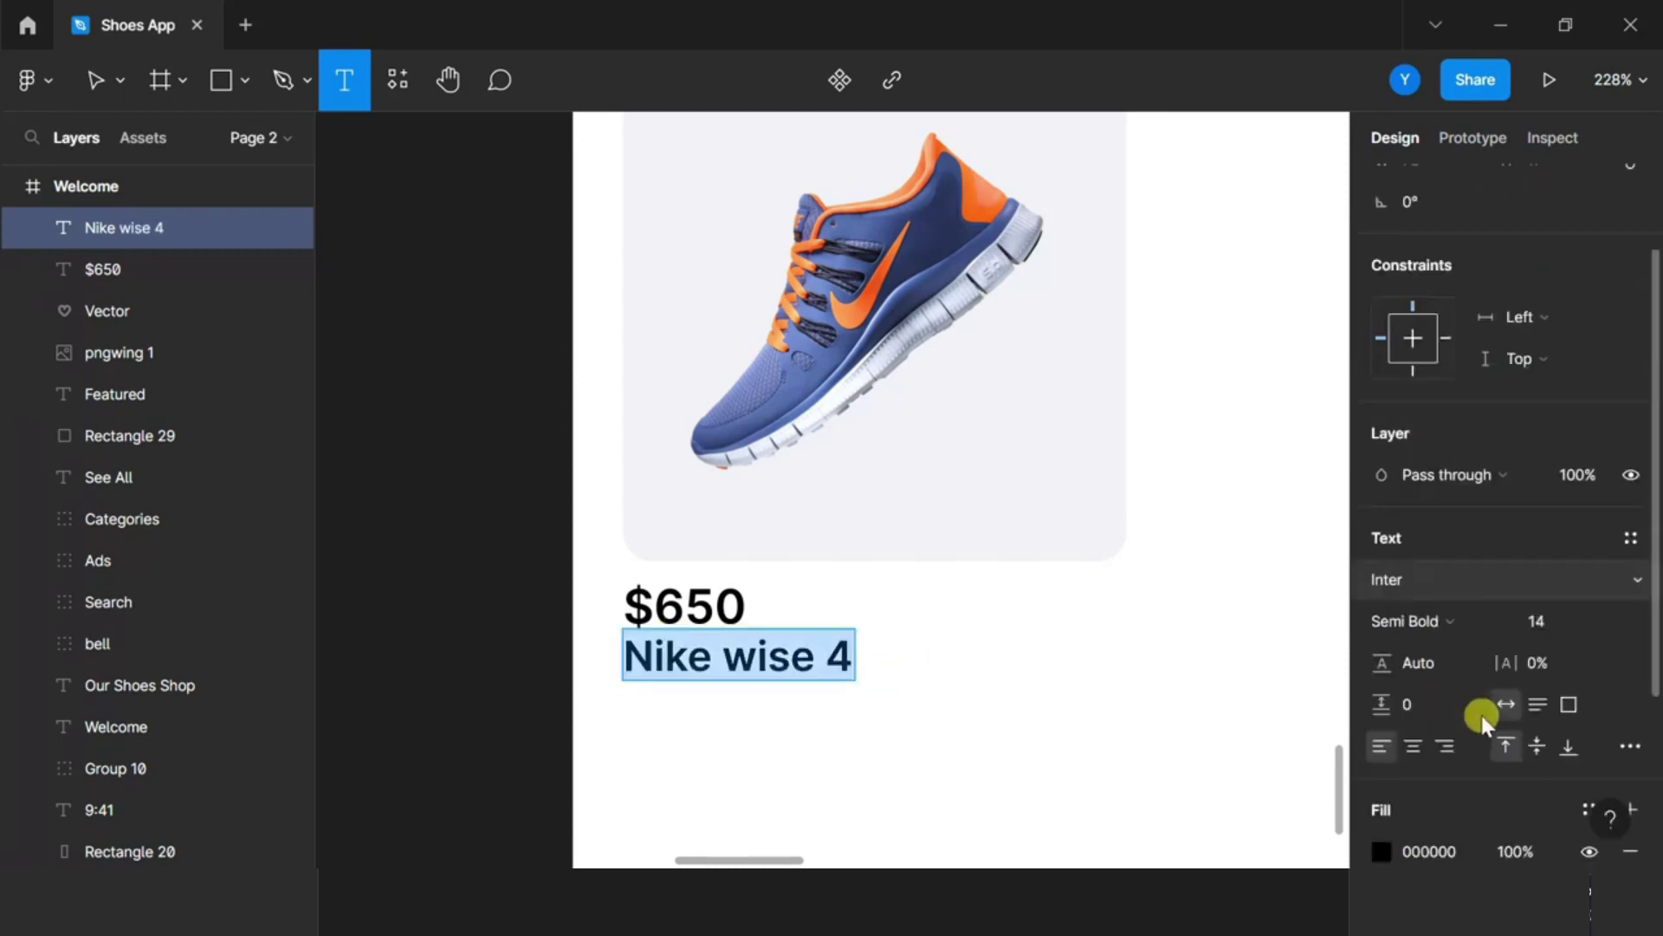
{"action": "scroll", "coordinate": [1388, 725], "scroll_direction": "down", "scroll_amount": 3}
{"action": "left_click", "coordinate": [1382, 722]}
{"action": "left_click", "coordinate": [1194, 745]}
{"action": "left_click", "coordinate": [1324, 194]}
{"action": "left_click", "coordinate": [1472, 491]}
{"action": "left_click", "coordinate": [1473, 356]}
Step: Place a second $650 at the card's right side at size 14
{"action": "left_click", "coordinate": [685, 606]}
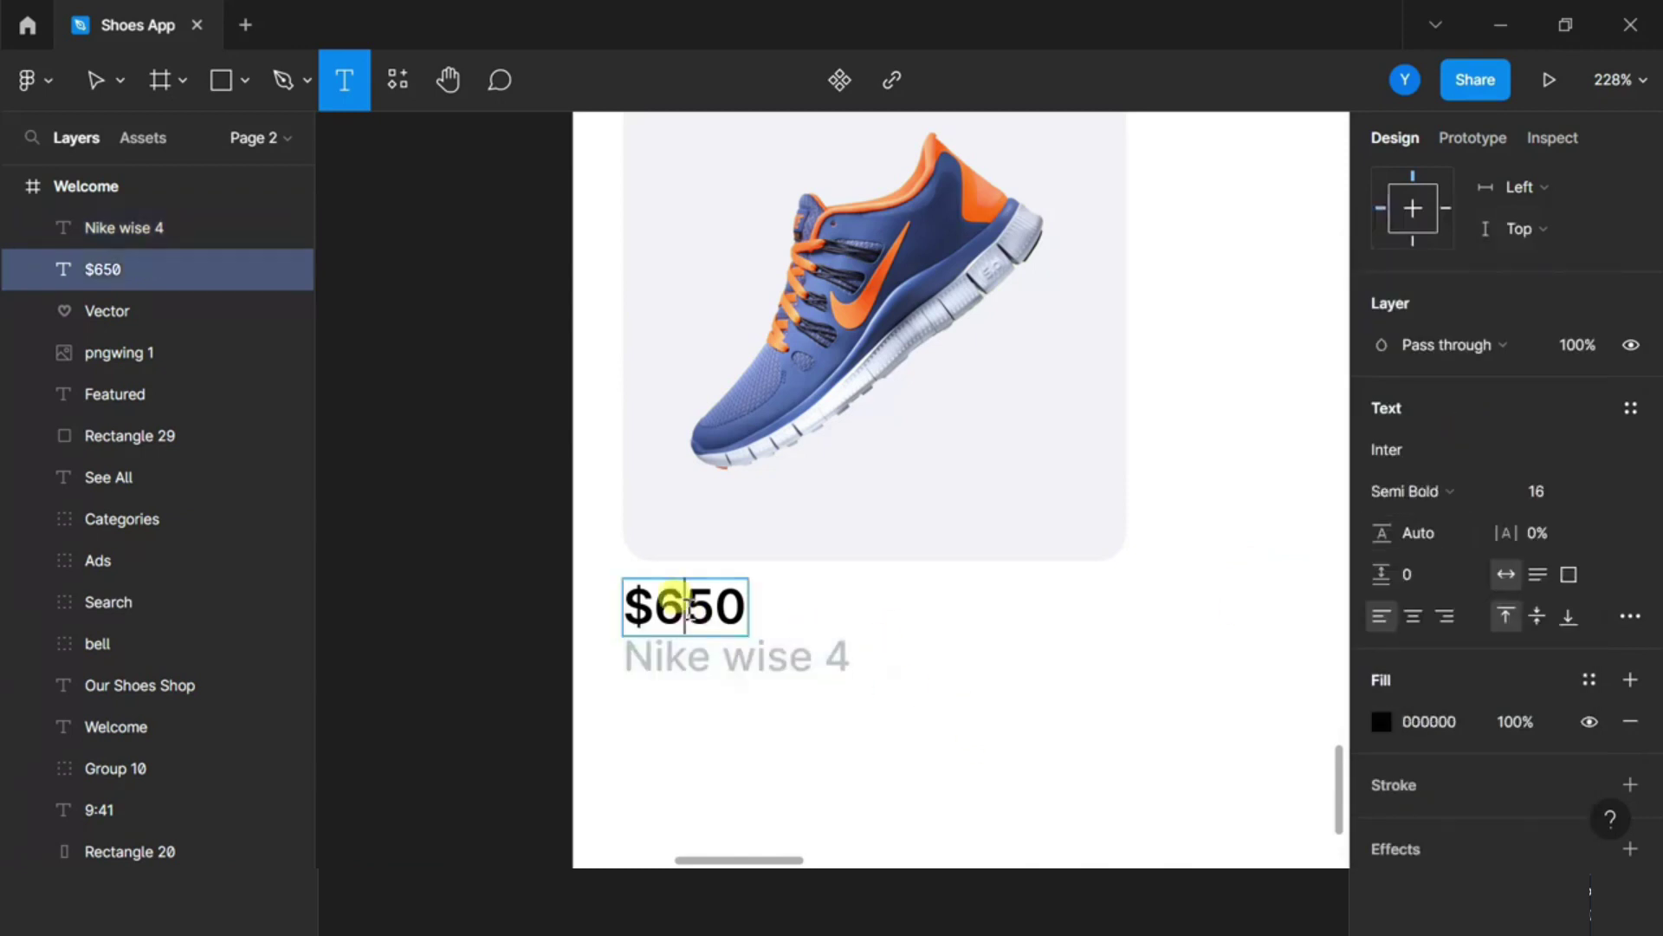
{"action": "key", "text": "Escape"}
{"action": "left_click_drag", "start_coordinate": [685, 609], "coordinate": [948, 633]}
{"action": "left_click", "coordinate": [1551, 491]}
{"action": "left_click", "coordinate": [1576, 429]}
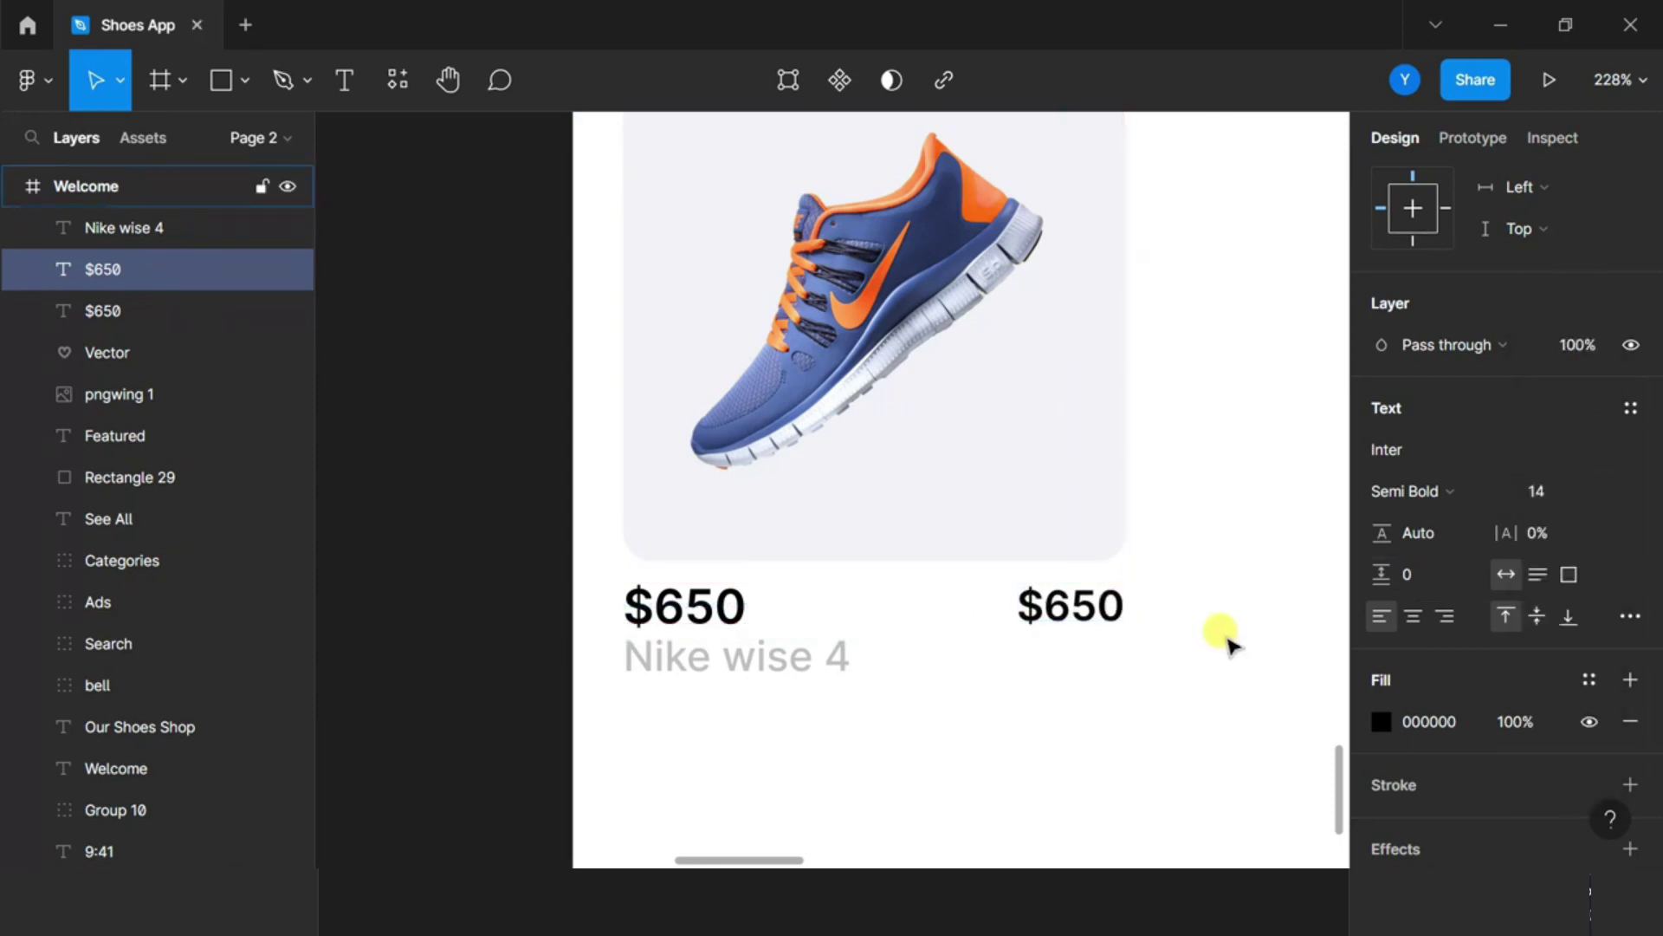
{"action": "key", "text": "Return"}
{"action": "scroll", "coordinate": [1144, 554], "scroll_direction": "up", "scroll_amount": 5}
{"action": "scroll", "coordinate": [1074, 589], "scroll_direction": "up", "scroll_amount": 2}
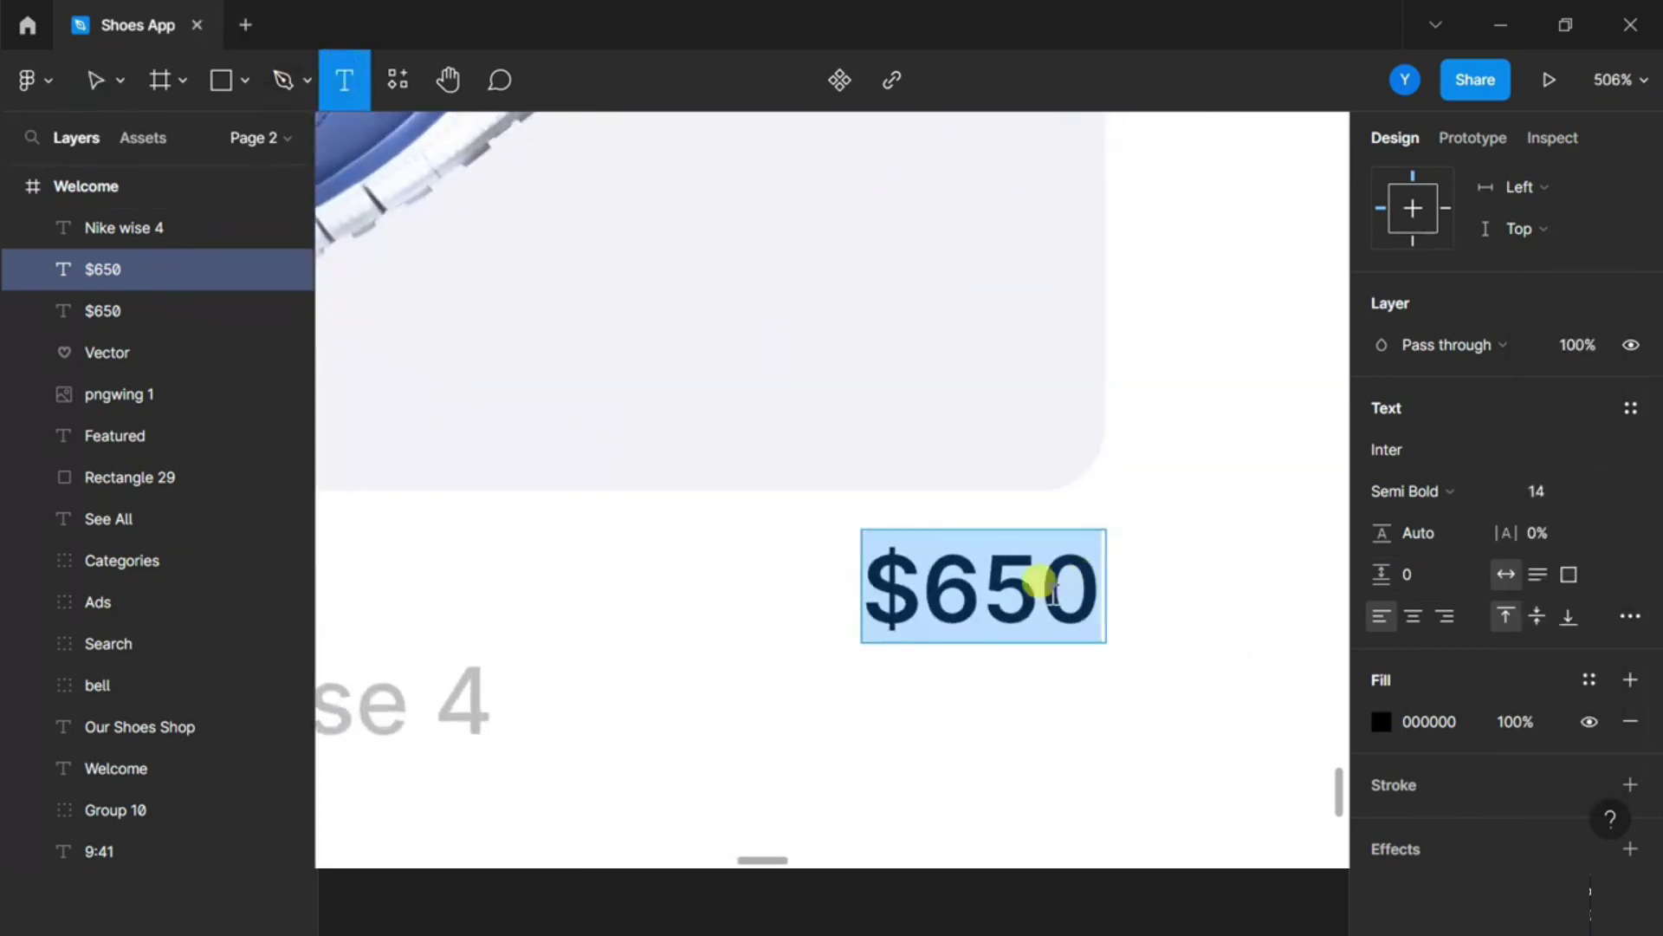
Step: Align the 4.8 rating to the card's right edge and draw a star beside it
{"action": "type", "text": "4.8"}
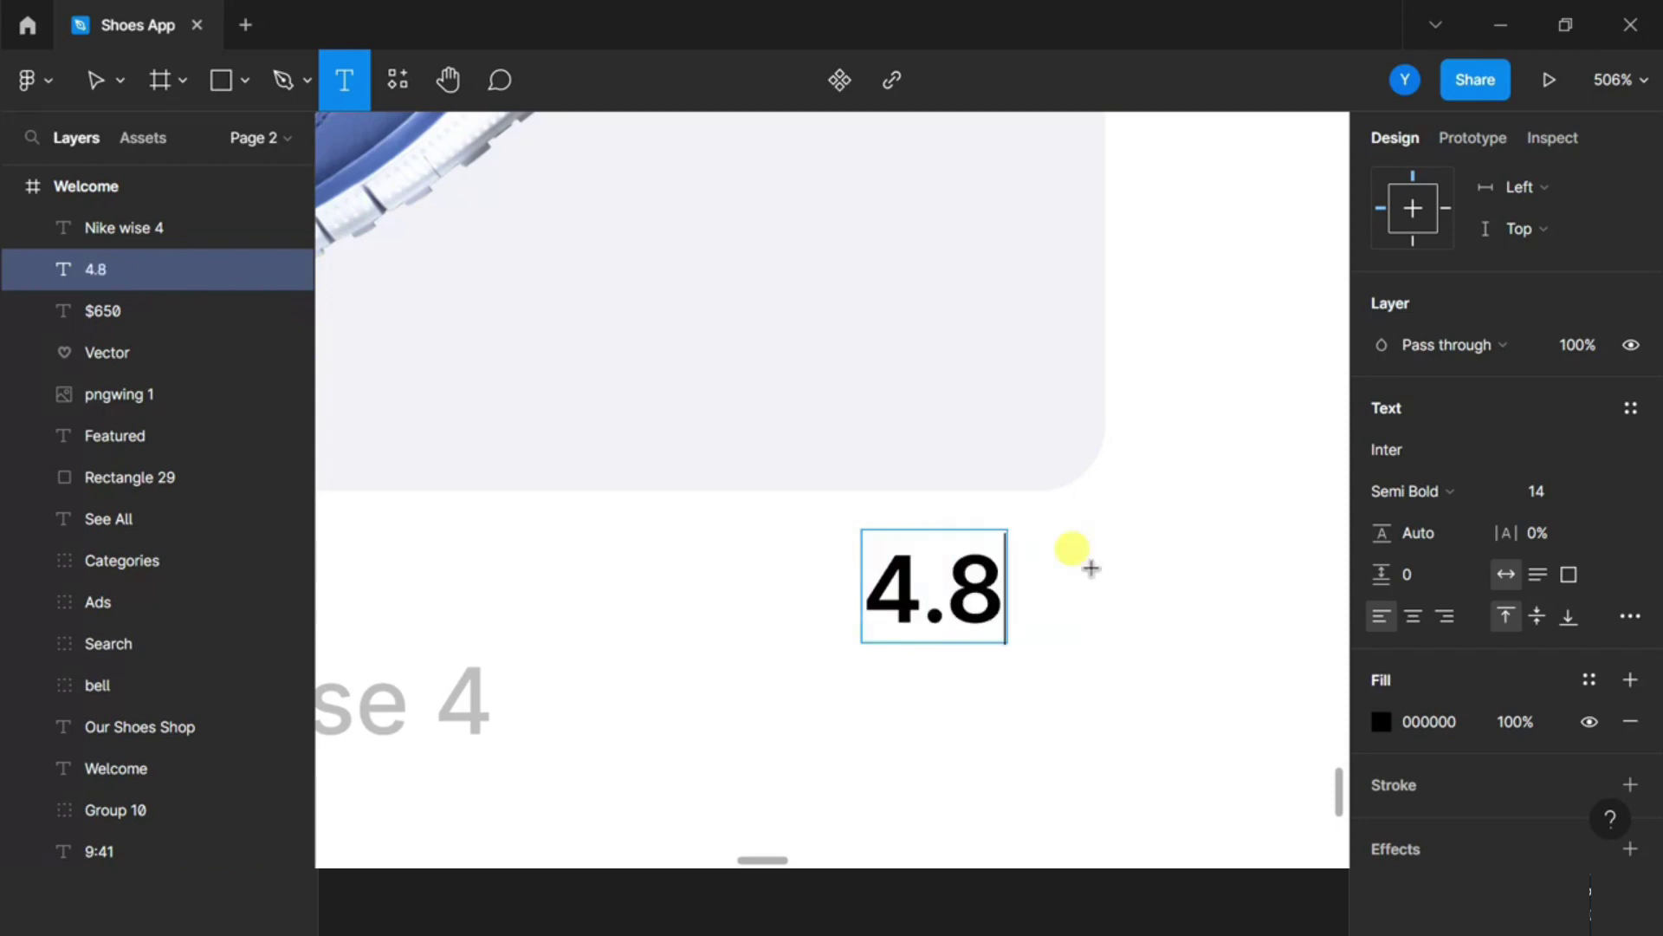
{"action": "key", "text": "Escape"}
{"action": "left_click_drag", "start_coordinate": [936, 705], "coordinate": [940, 710]}
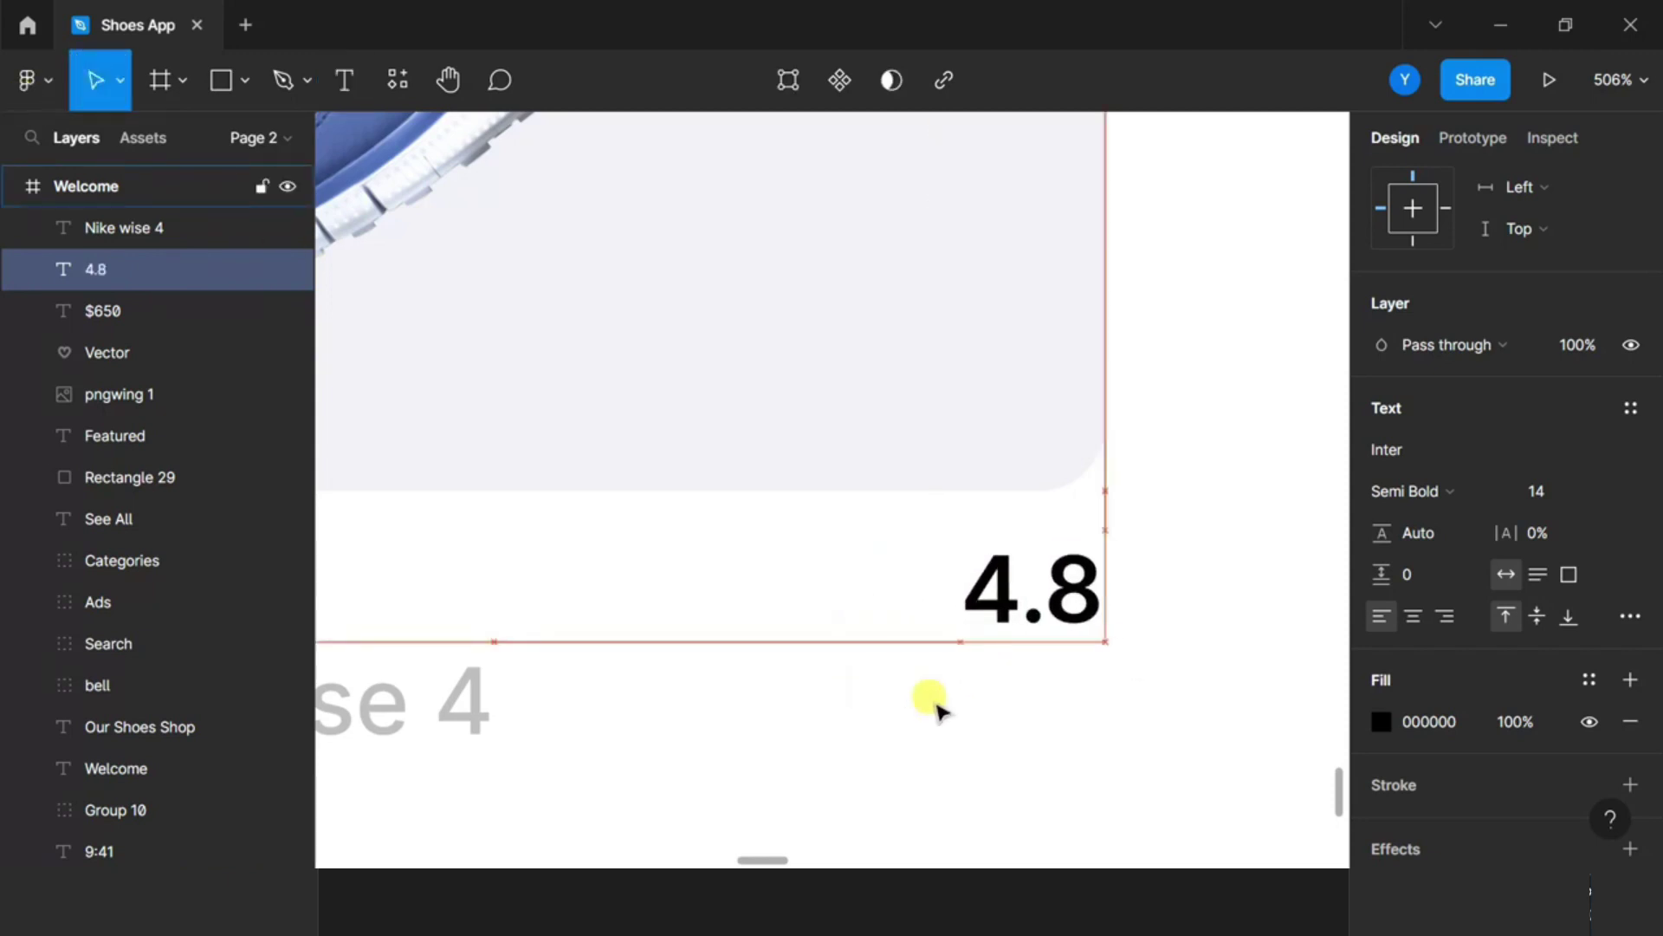
{"action": "left_click", "coordinate": [242, 80]}
{"action": "left_click", "coordinate": [173, 297]}
{"action": "left_click_drag", "start_coordinate": [861, 555], "coordinate": [980, 674]}
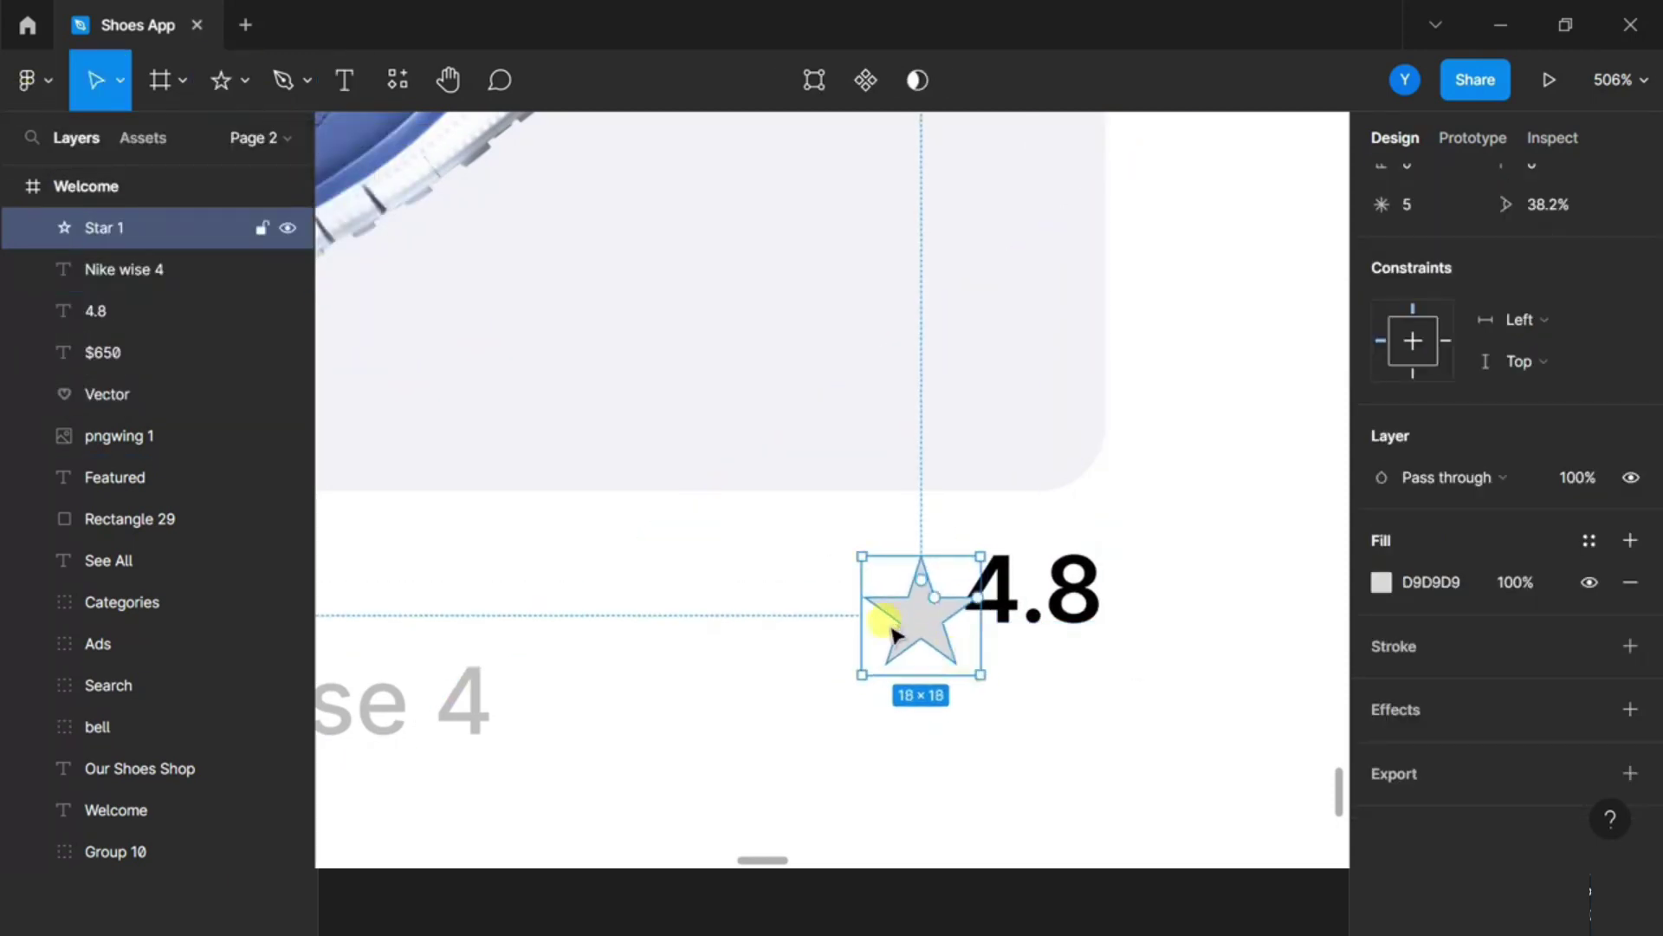
{"action": "scroll", "coordinate": [1625, 376], "scroll_direction": "up", "scroll_amount": 3}
Step: Adjust the star's corner radius, move it next to 4.8, and size it 17×17
{"action": "left_click", "coordinate": [1545, 332]}
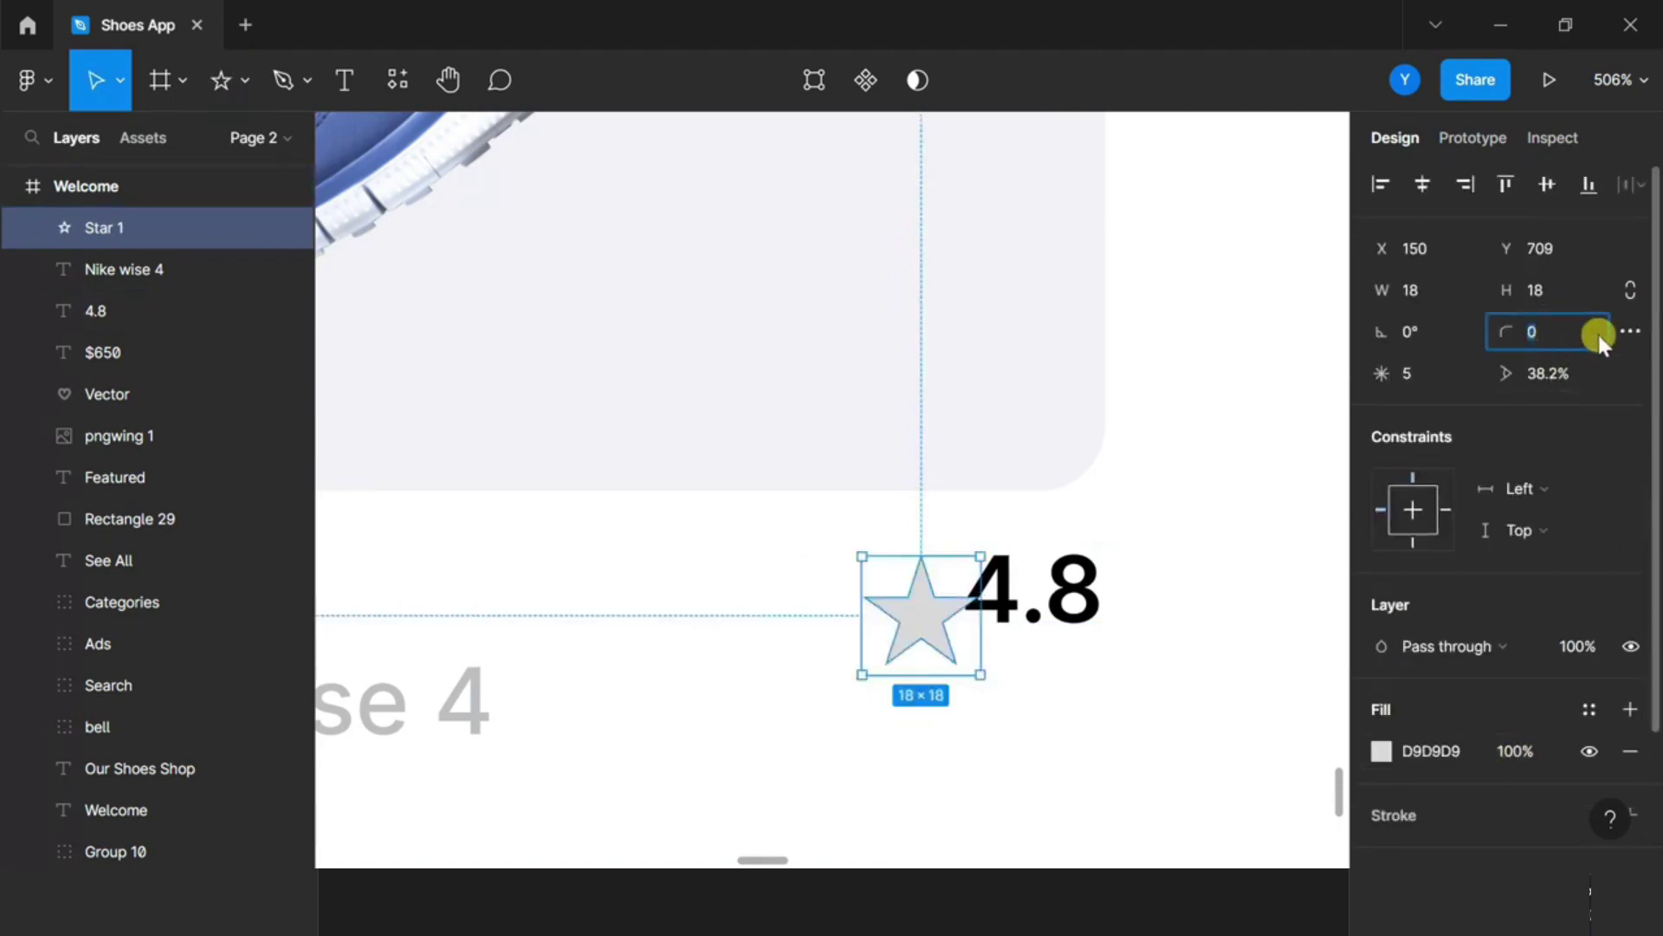
{"action": "type", "text": ".3"}
{"action": "key", "text": "BackSpace"}
{"action": "left_click_drag", "start_coordinate": [912, 606], "coordinate": [892, 578]}
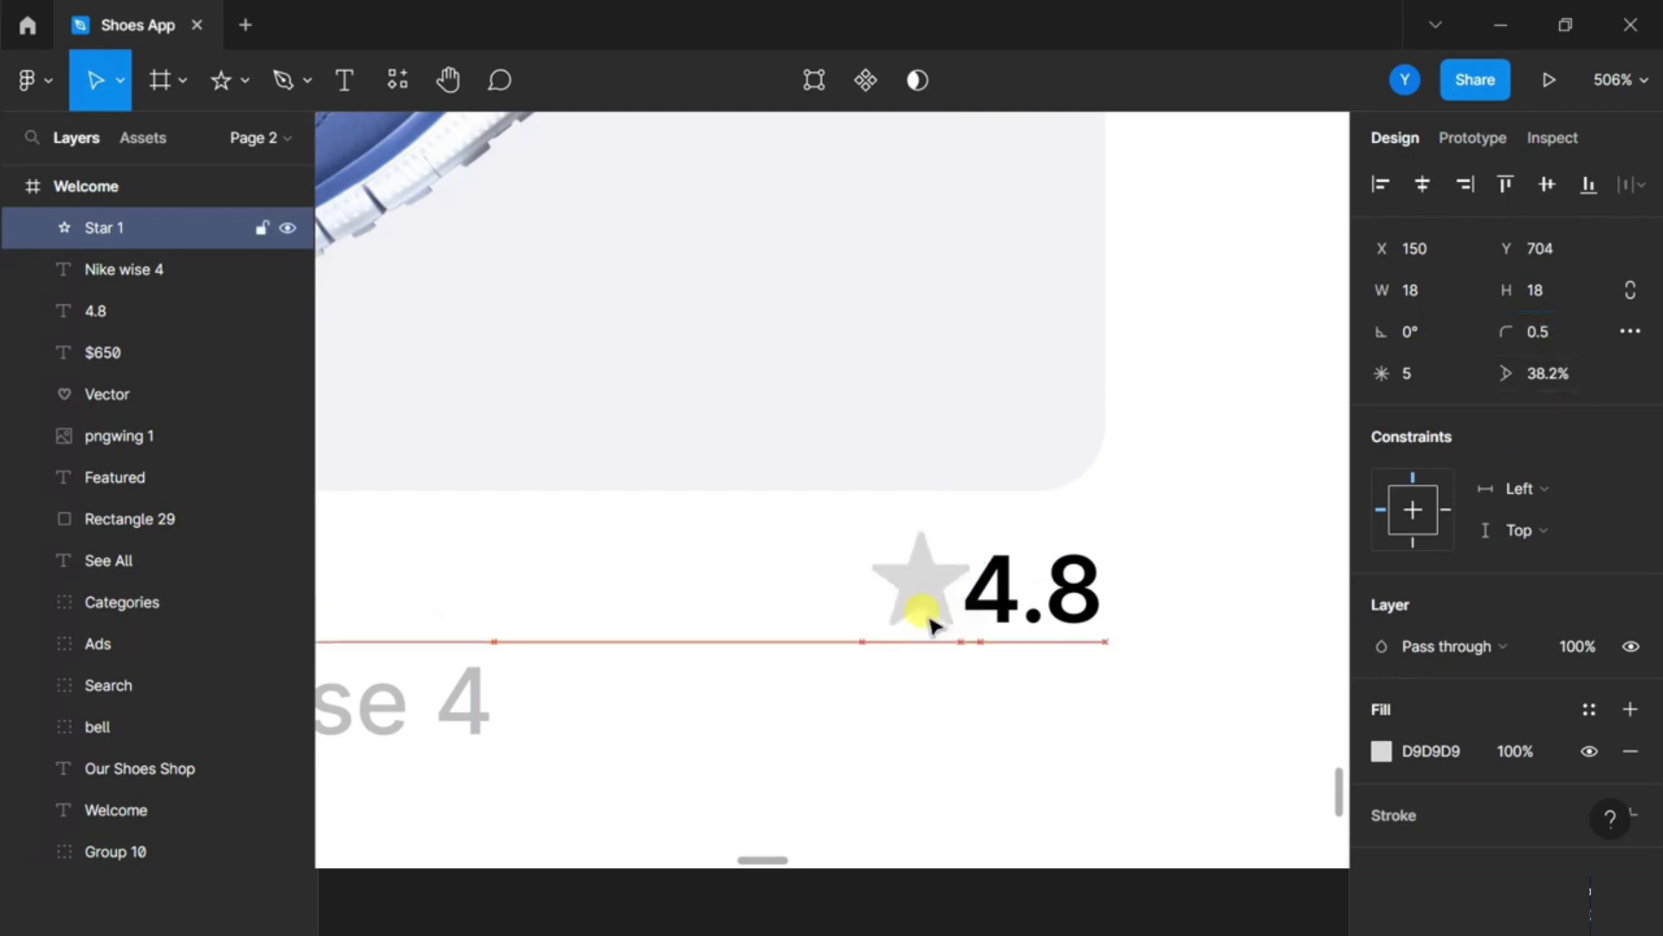
{"action": "left_click", "coordinate": [1584, 299]}
{"action": "type", "text": "17"}
{"action": "key", "text": "Return"}
{"action": "double_click", "coordinate": [890, 575]}
{"action": "key", "text": "Escape"}
Step: Fill the star orange E8B16B
{"action": "scroll", "coordinate": [1360, 598], "scroll_direction": "down", "scroll_amount": 2}
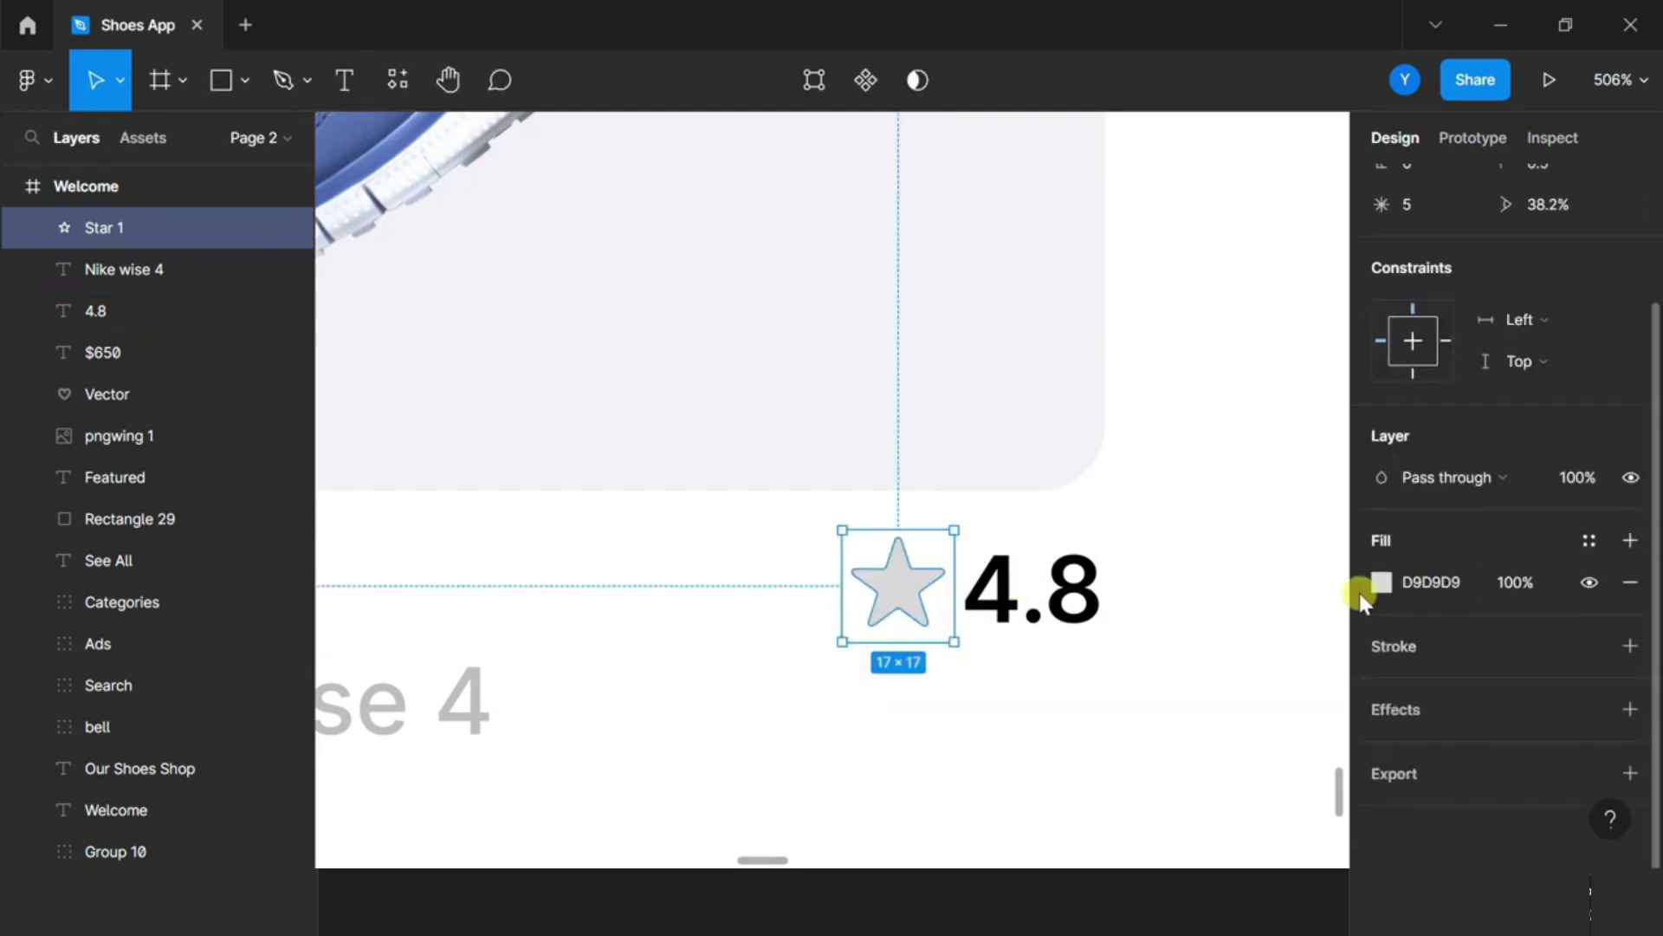
{"action": "left_click", "coordinate": [1381, 582]}
{"action": "left_click", "coordinate": [1237, 752]}
{"action": "key", "text": "Escape"}
{"action": "scroll", "coordinate": [979, 615], "scroll_direction": "up", "scroll_amount": 5}
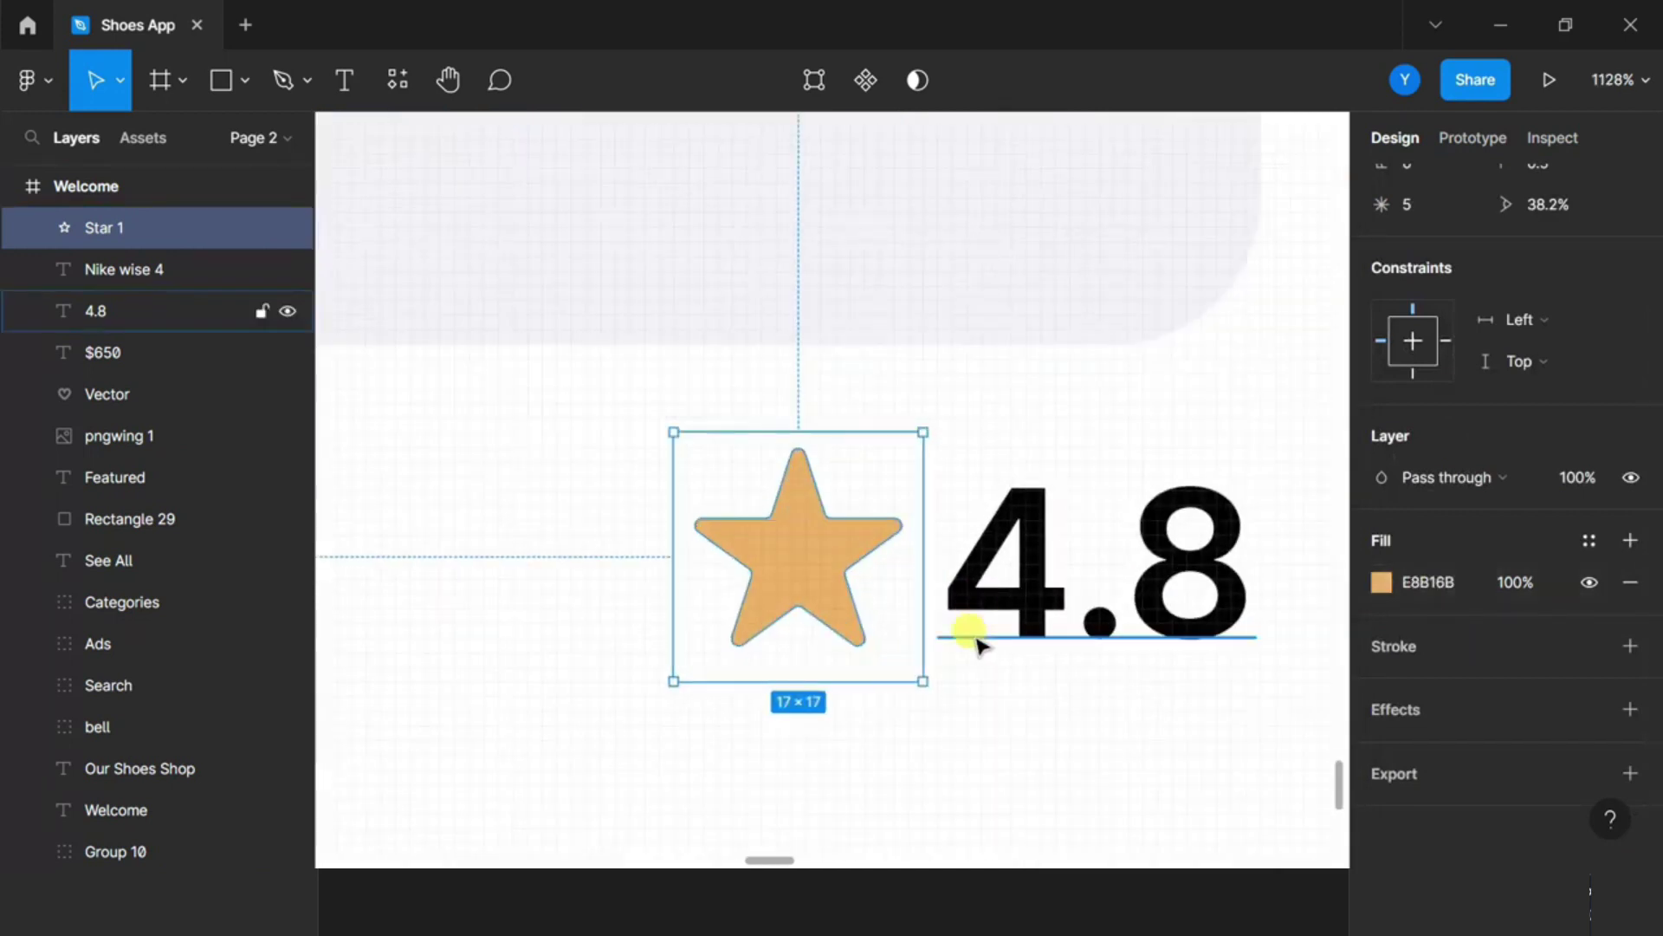
{"action": "scroll", "coordinate": [970, 654], "scroll_direction": "up", "scroll_amount": 2}
{"action": "scroll", "coordinate": [1566, 372], "scroll_direction": "up", "scroll_amount": 3}
Step: Shrink the star to 15×15 and nudge it down to line up with 4.8
{"action": "left_click", "coordinate": [1545, 290]}
{"action": "key", "text": "Down"}
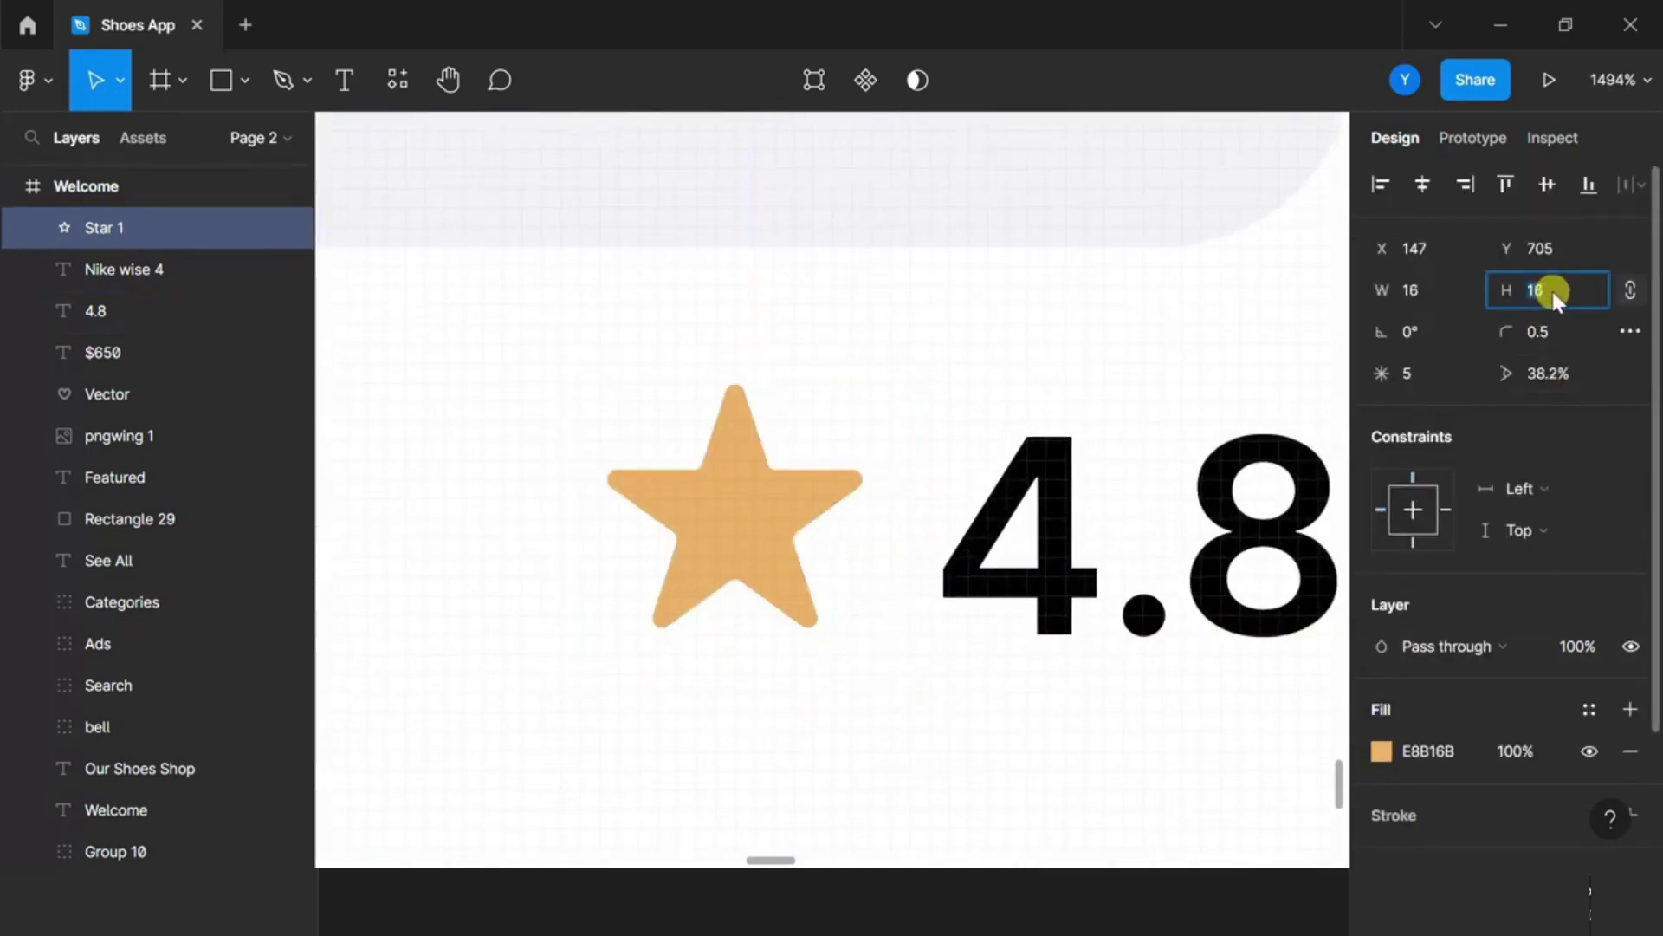
{"action": "key", "text": "Down"}
{"action": "left_click", "coordinate": [741, 510]}
{"action": "key", "text": "Down"}
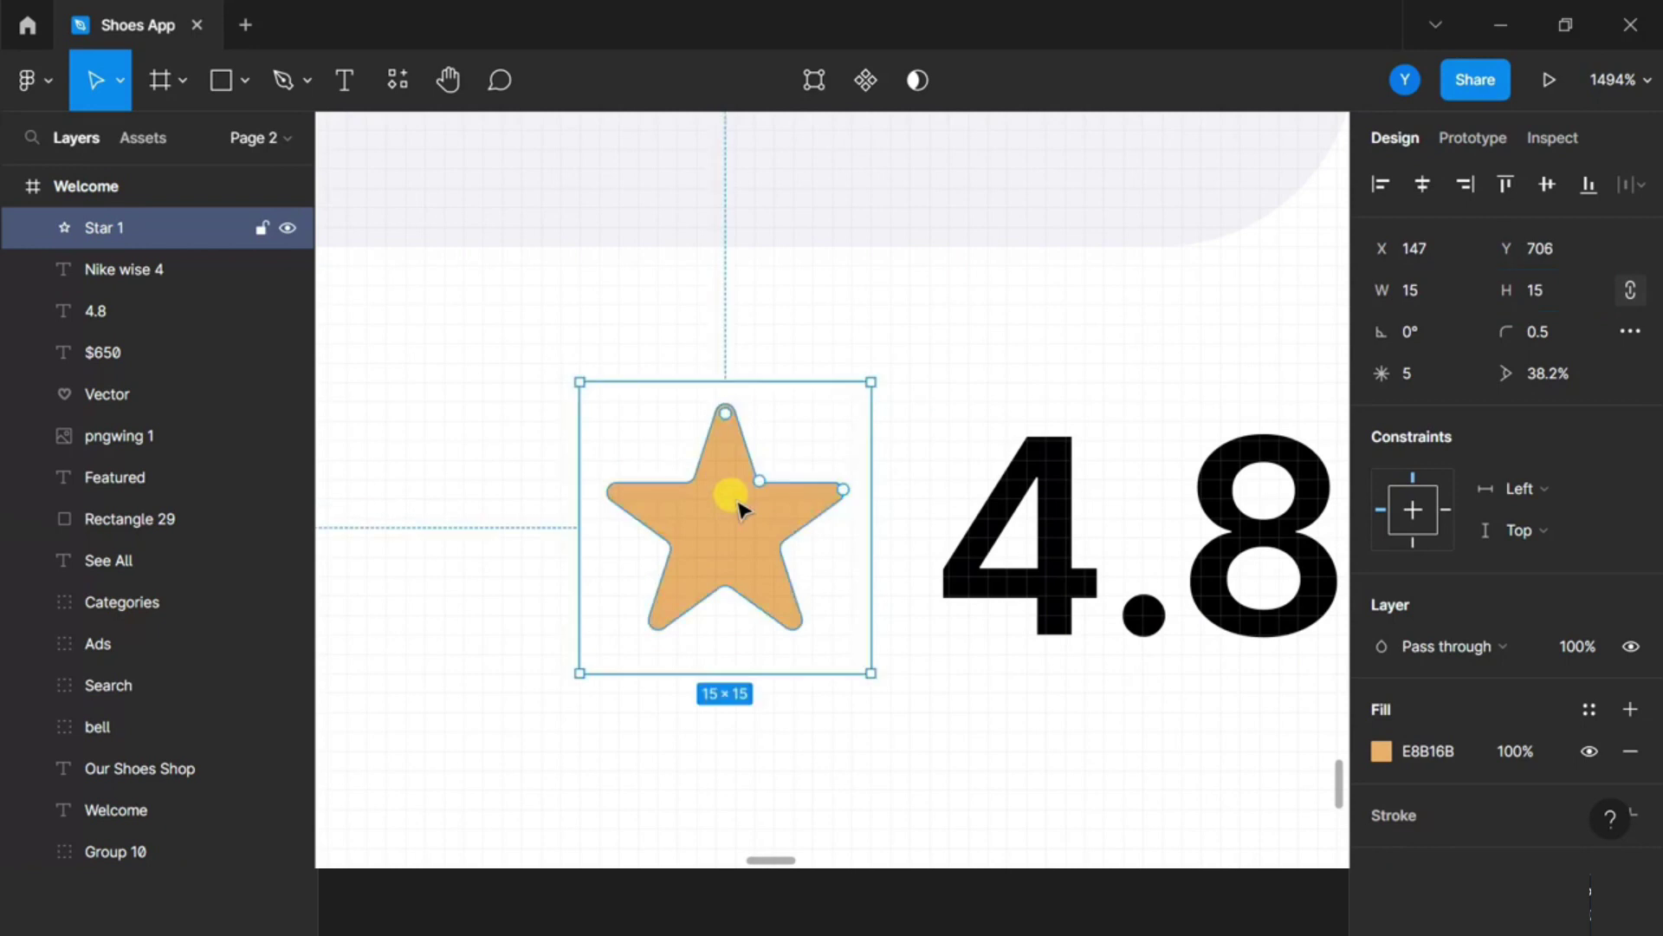
{"action": "scroll", "coordinate": [935, 451], "scroll_direction": "down", "scroll_amount": 10}
{"action": "left_click", "coordinate": [508, 583]}
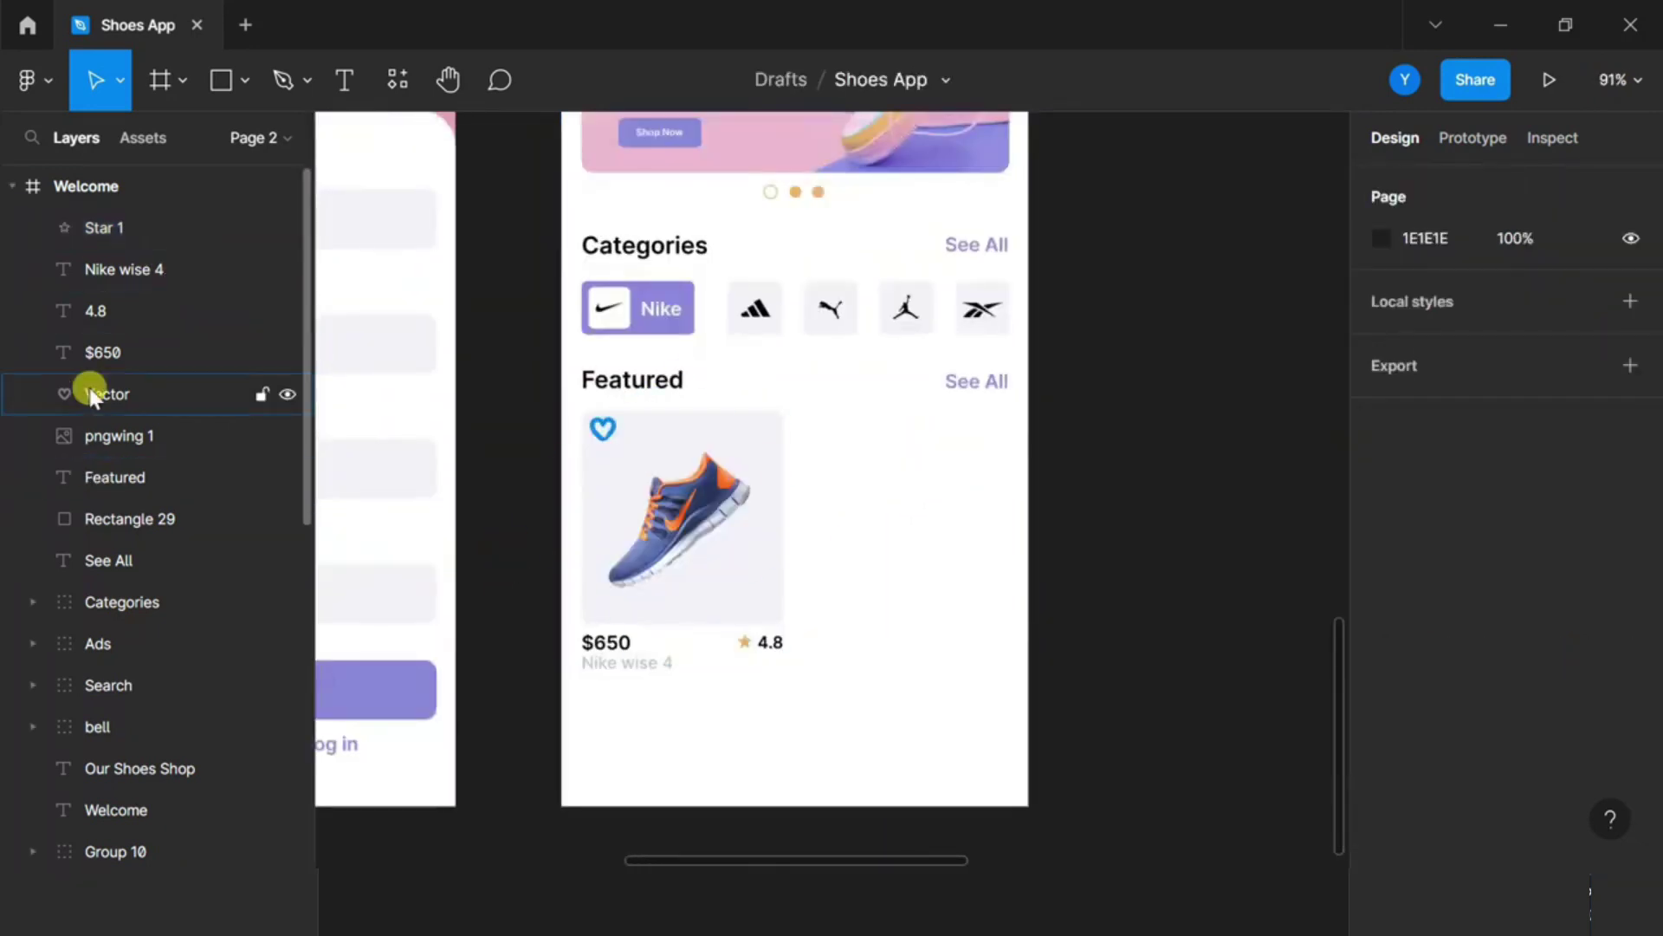
Step: Group the product card's layers and move a duplicate to the right of the original
{"action": "left_click", "coordinate": [121, 518]}
{"action": "left_click", "coordinate": [104, 227], "text": "shift"}
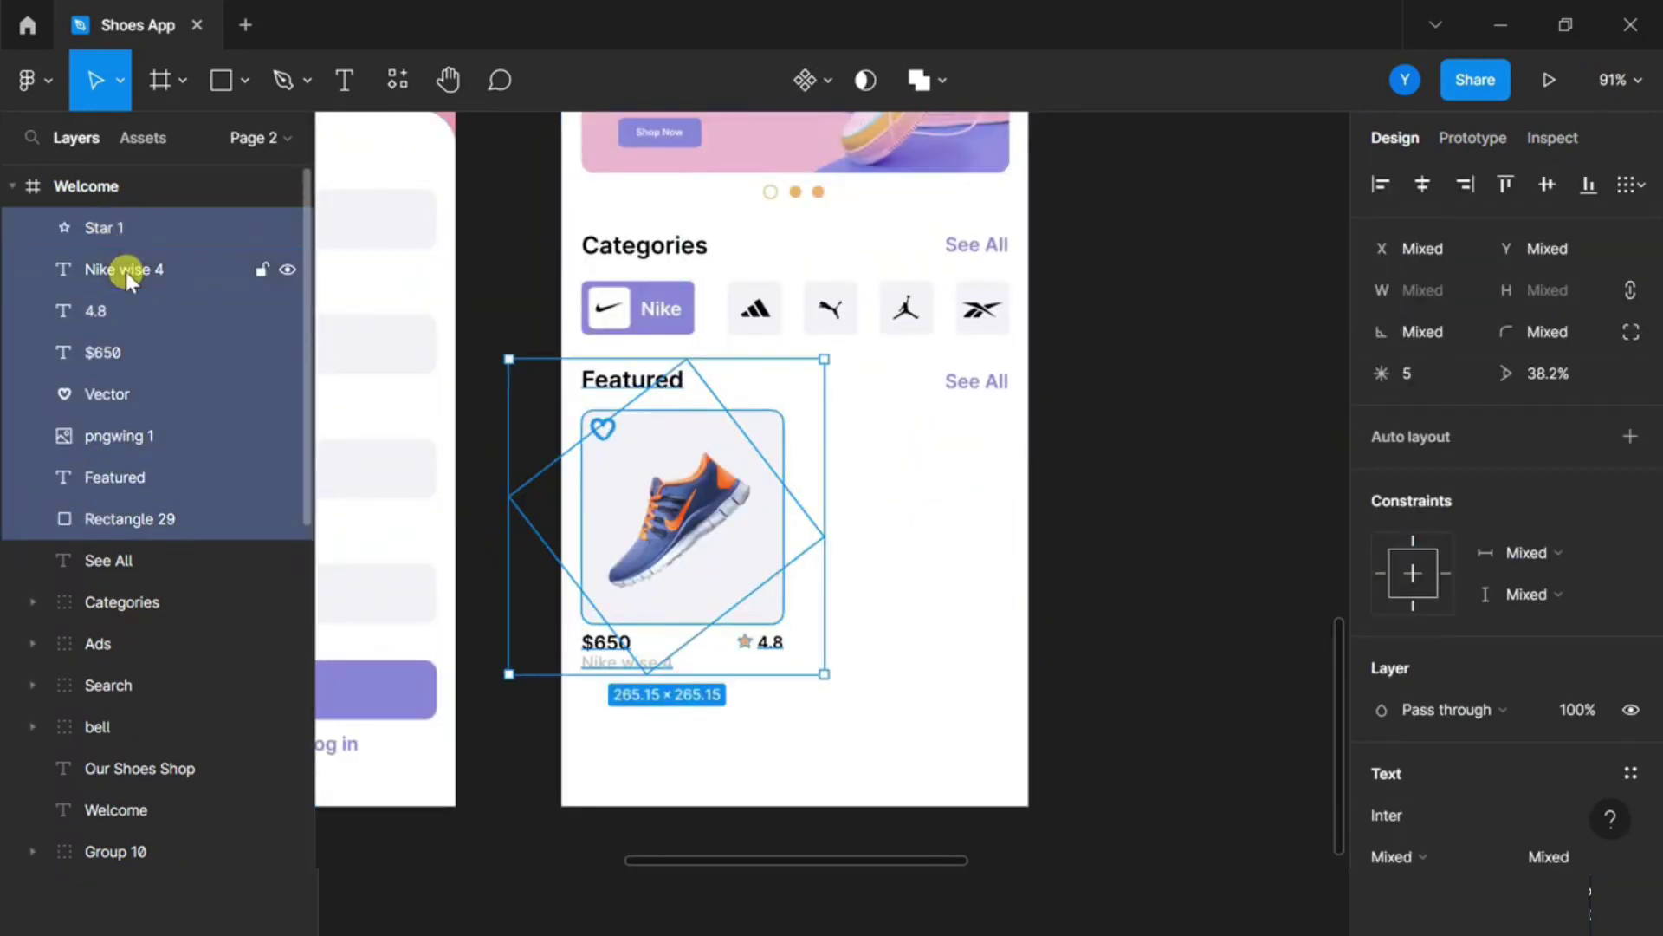
{"action": "key", "text": "ctrl+g"}
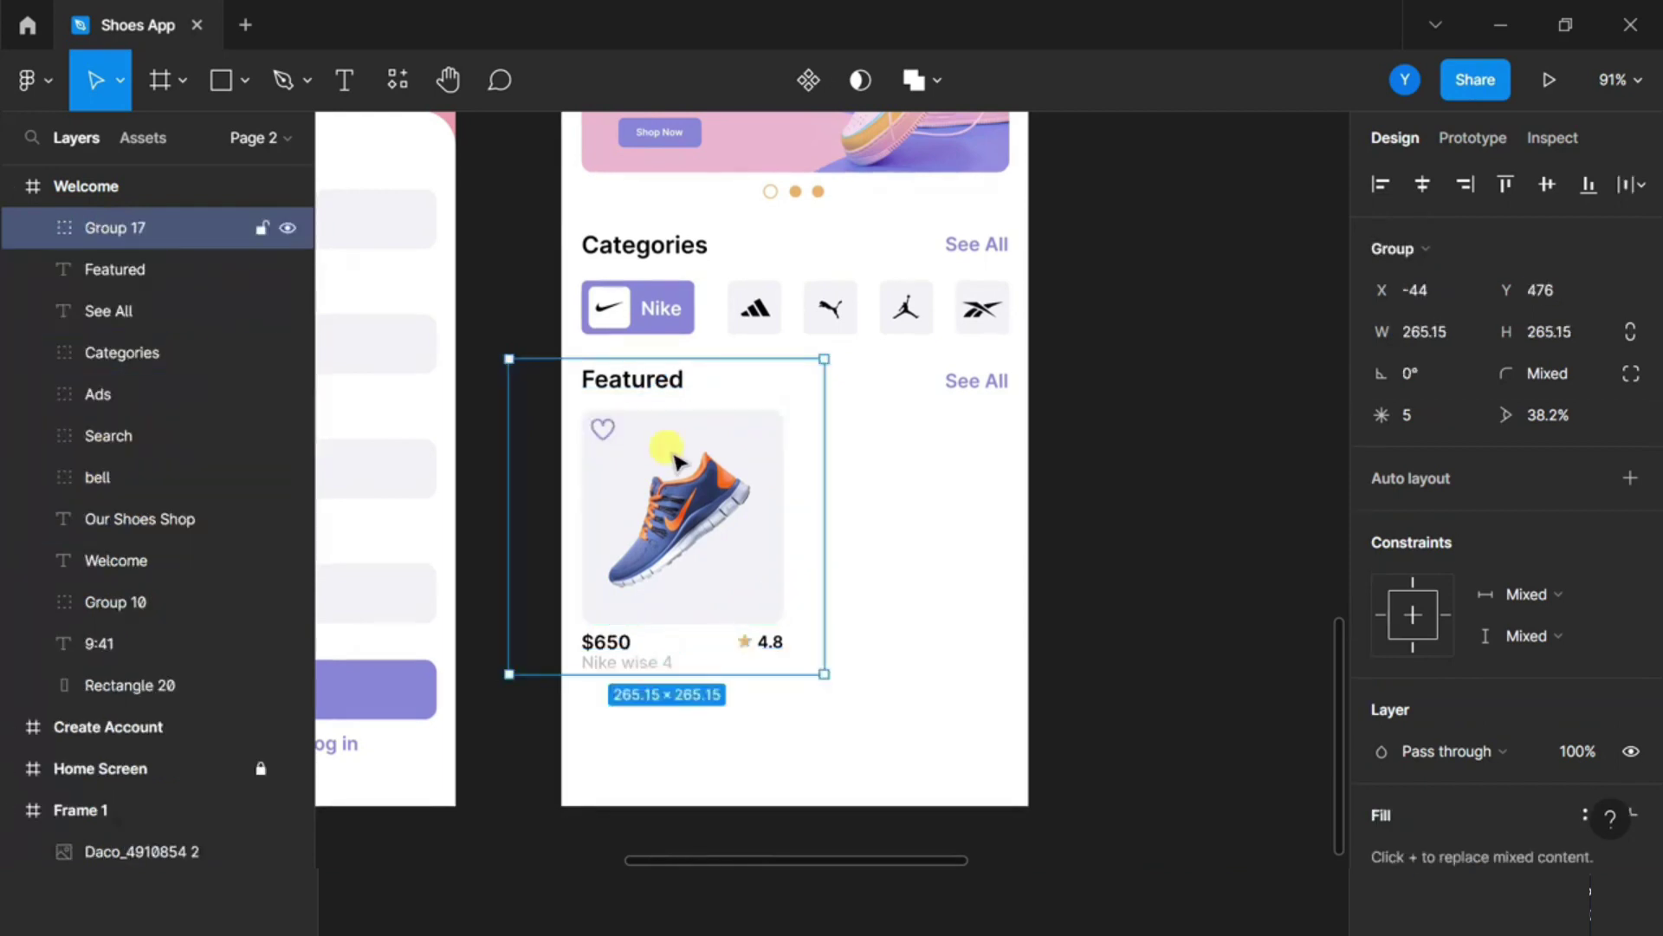
{"action": "key", "text": "ctrl+d"}
{"action": "key", "text": "ctrl+d"}
{"action": "left_click_drag", "start_coordinate": [651, 438], "coordinate": [748, 437]}
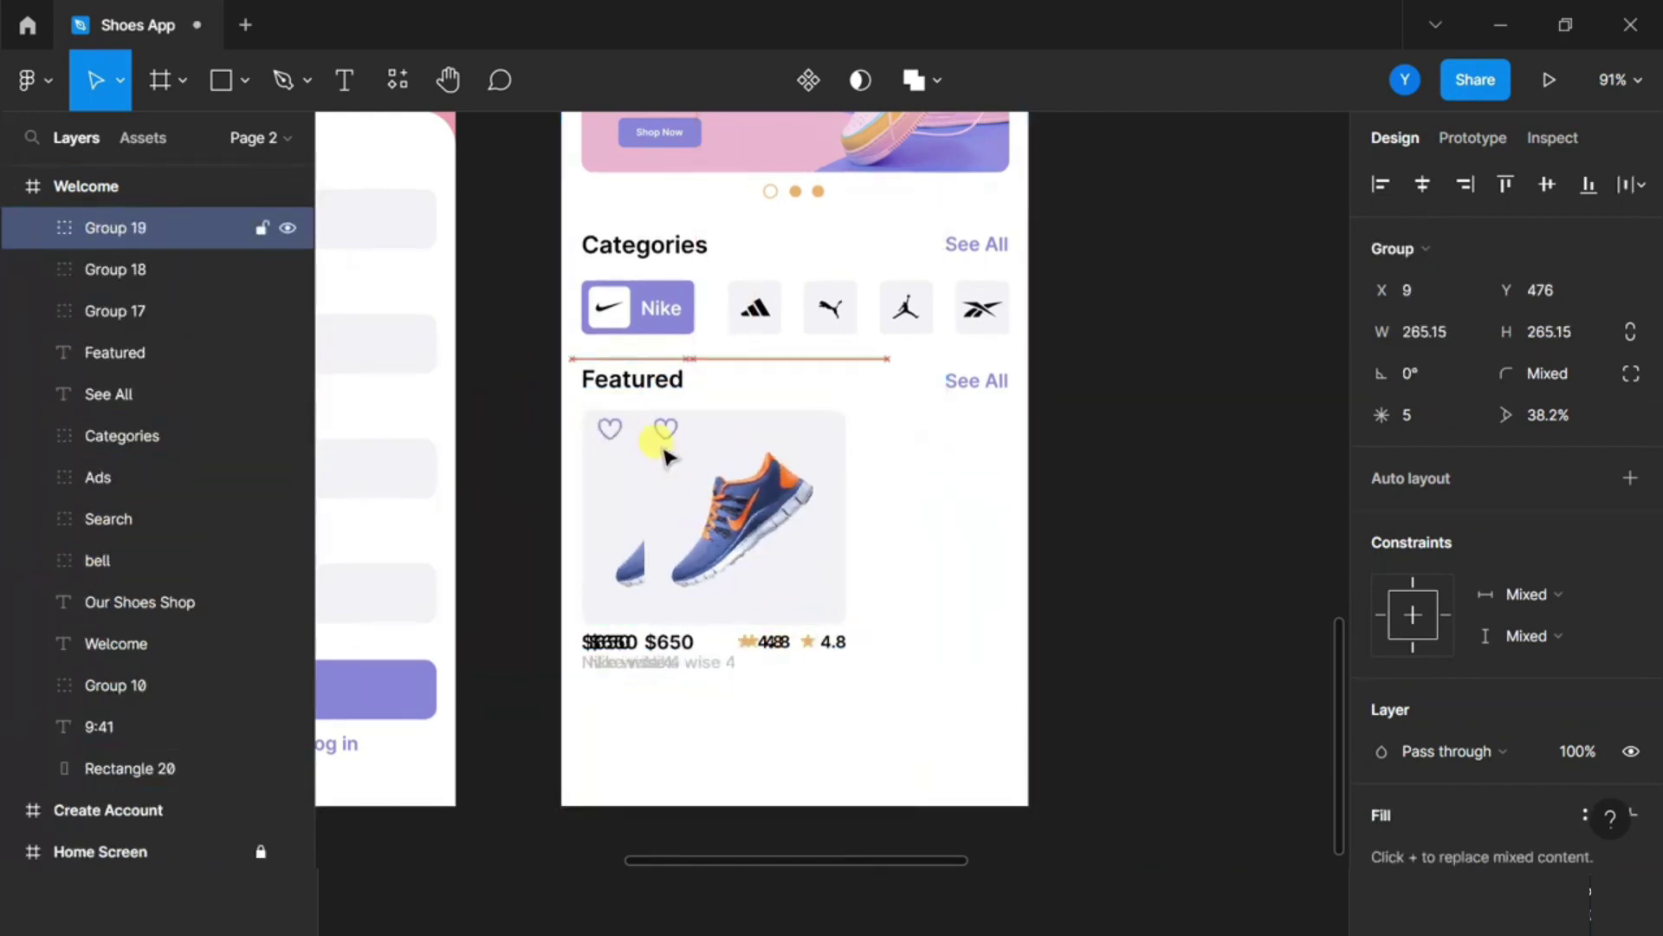
Step: Delete the extra overlapping copy and fine-tune the second card's horizontal position
{"action": "left_click", "coordinate": [104, 263]}
{"action": "key", "text": "Delete"}
{"action": "left_click", "coordinate": [126, 229]}
{"action": "key", "text": "shift+Right"}
{"action": "key", "text": "shift+Right"}
{"action": "key", "text": "shift+Right"}
{"action": "key", "text": "Right"}
{"action": "key", "text": "Right"}
{"action": "key", "text": "Right"}
{"action": "key", "text": "Right"}
{"action": "key", "text": "Right"}
{"action": "key", "text": "Right"}
{"action": "key", "text": "Right"}
{"action": "key", "text": "Right"}
{"action": "key", "text": "Right"}
{"action": "key", "text": "Left"}
{"action": "key", "text": "Left"}
{"action": "key", "text": "Left"}
Step: Check card alignment against the column grid, then pull the shoe image out of the second card
{"action": "key", "text": "Escape"}
{"action": "key", "text": "shift+g"}
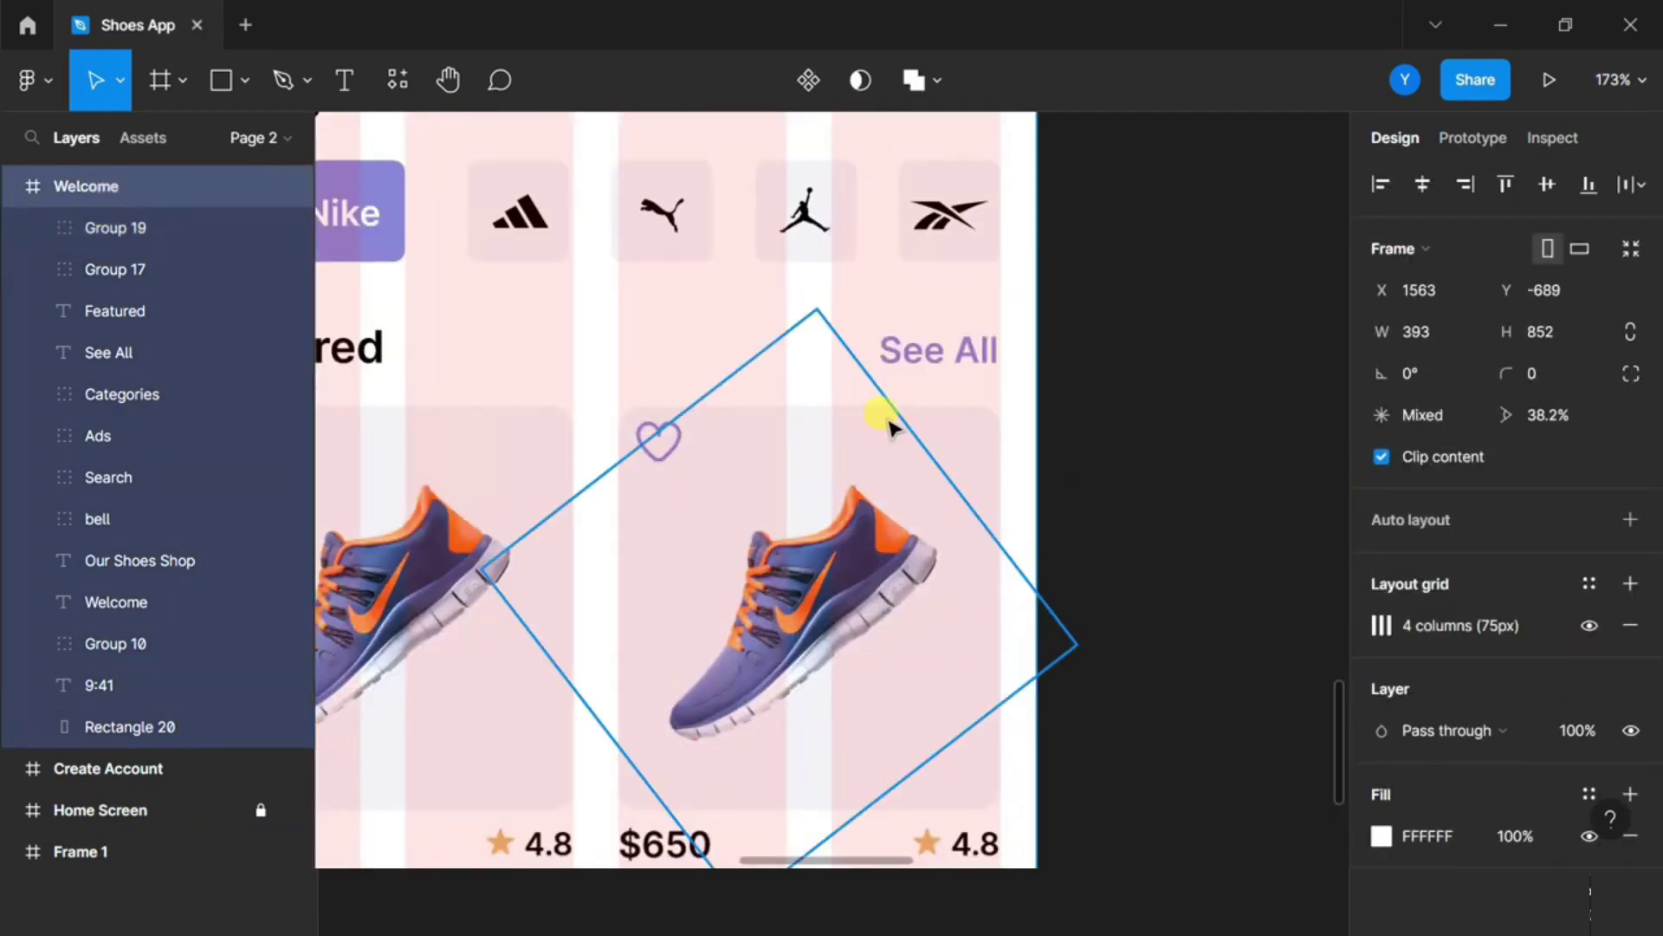
{"action": "scroll", "coordinate": [546, 426], "scroll_direction": "up", "scroll_amount": 5}
{"action": "scroll", "coordinate": [546, 426], "scroll_direction": "down", "scroll_amount": 5}
{"action": "left_click", "coordinate": [1589, 624]}
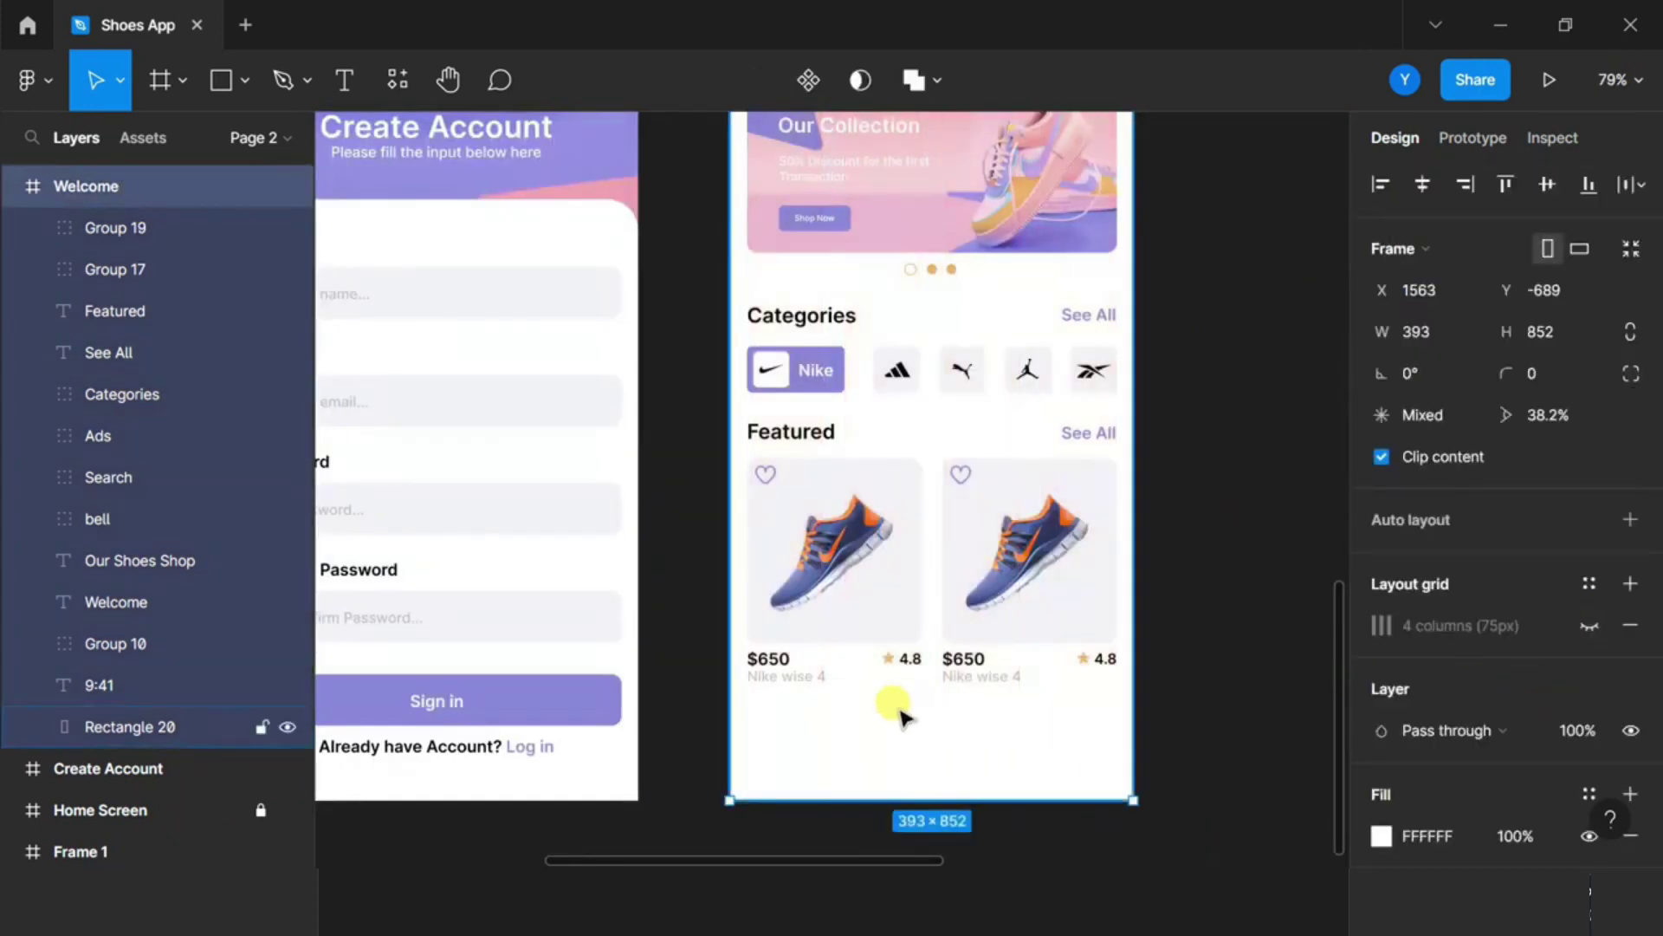
{"action": "scroll", "coordinate": [910, 707], "scroll_direction": "down", "scroll_amount": 4}
{"action": "left_click_drag", "start_coordinate": [931, 710], "coordinate": [1072, 715]}
Step: Replace the second card's image with the black and orange shoe
{"action": "key", "text": "Delete"}
{"action": "scroll", "coordinate": [832, 351], "scroll_direction": "up", "scroll_amount": 2}
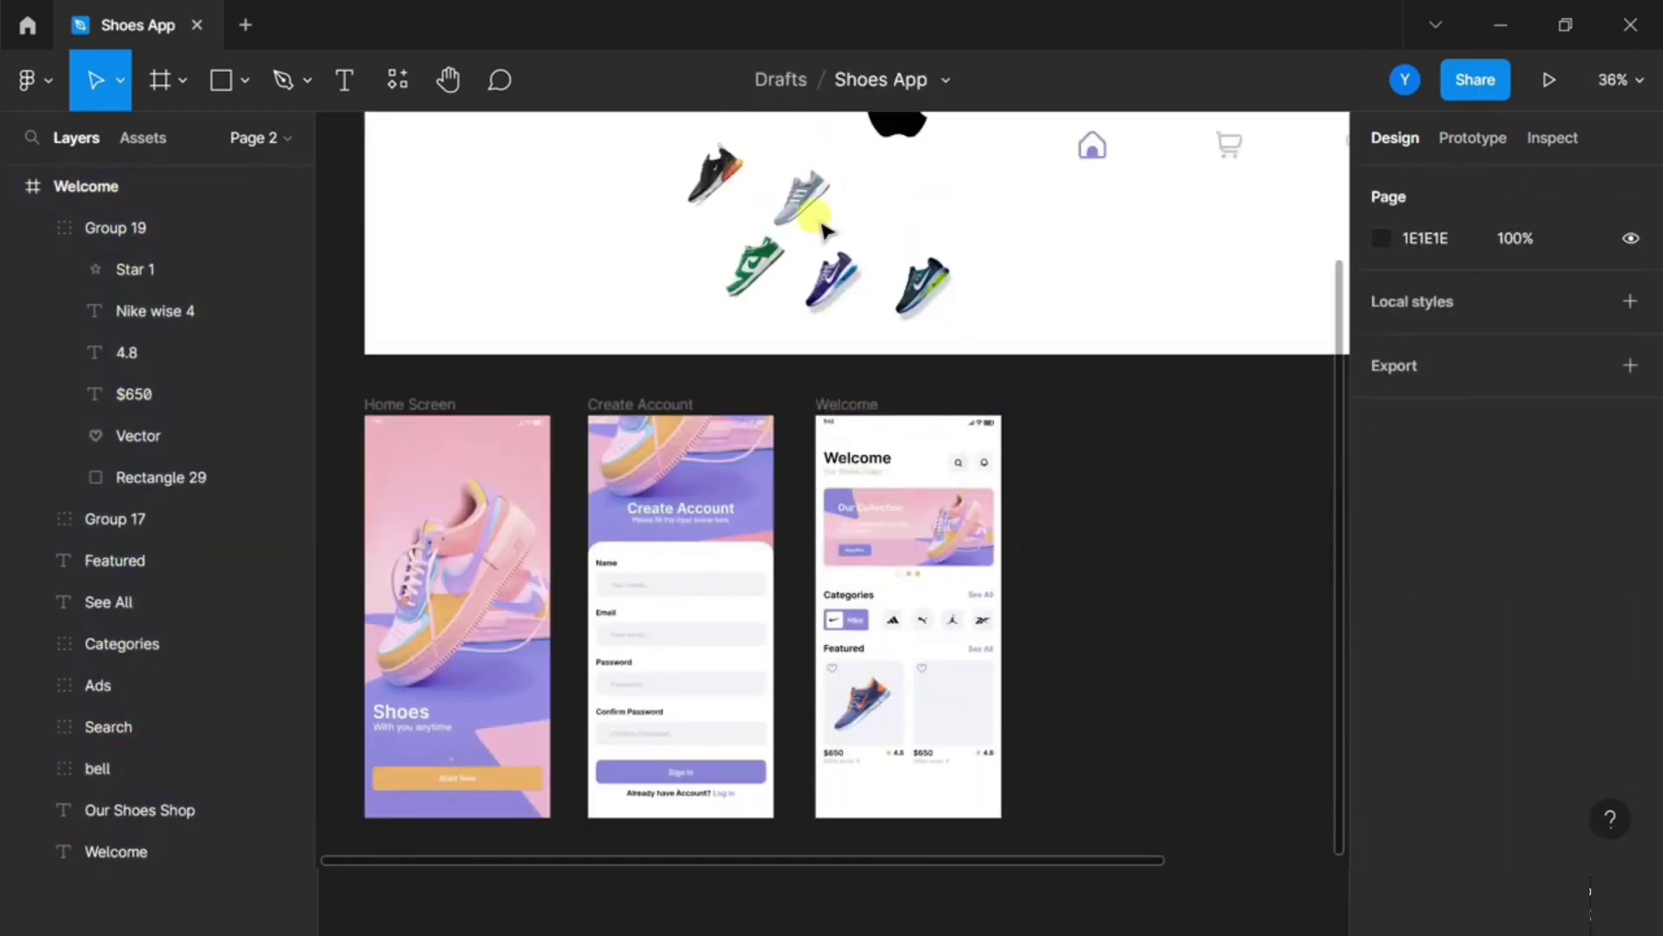
{"action": "left_click", "coordinate": [724, 188]}
{"action": "left_click_drag", "start_coordinate": [709, 195], "coordinate": [948, 726]}
{"action": "scroll", "coordinate": [944, 723], "scroll_direction": "up", "scroll_amount": 5}
{"action": "key", "text": "Right"}
{"action": "key", "text": "Right"}
{"action": "key", "text": "Down"}
{"action": "key", "text": "Down"}
Step: Move the home, heart and cart nav icons to the Welcome screen's bottom and start resizing the cart icon
{"action": "scroll", "coordinate": [1164, 582], "scroll_direction": "down", "scroll_amount": 5}
{"action": "left_click", "coordinate": [1002, 389]}
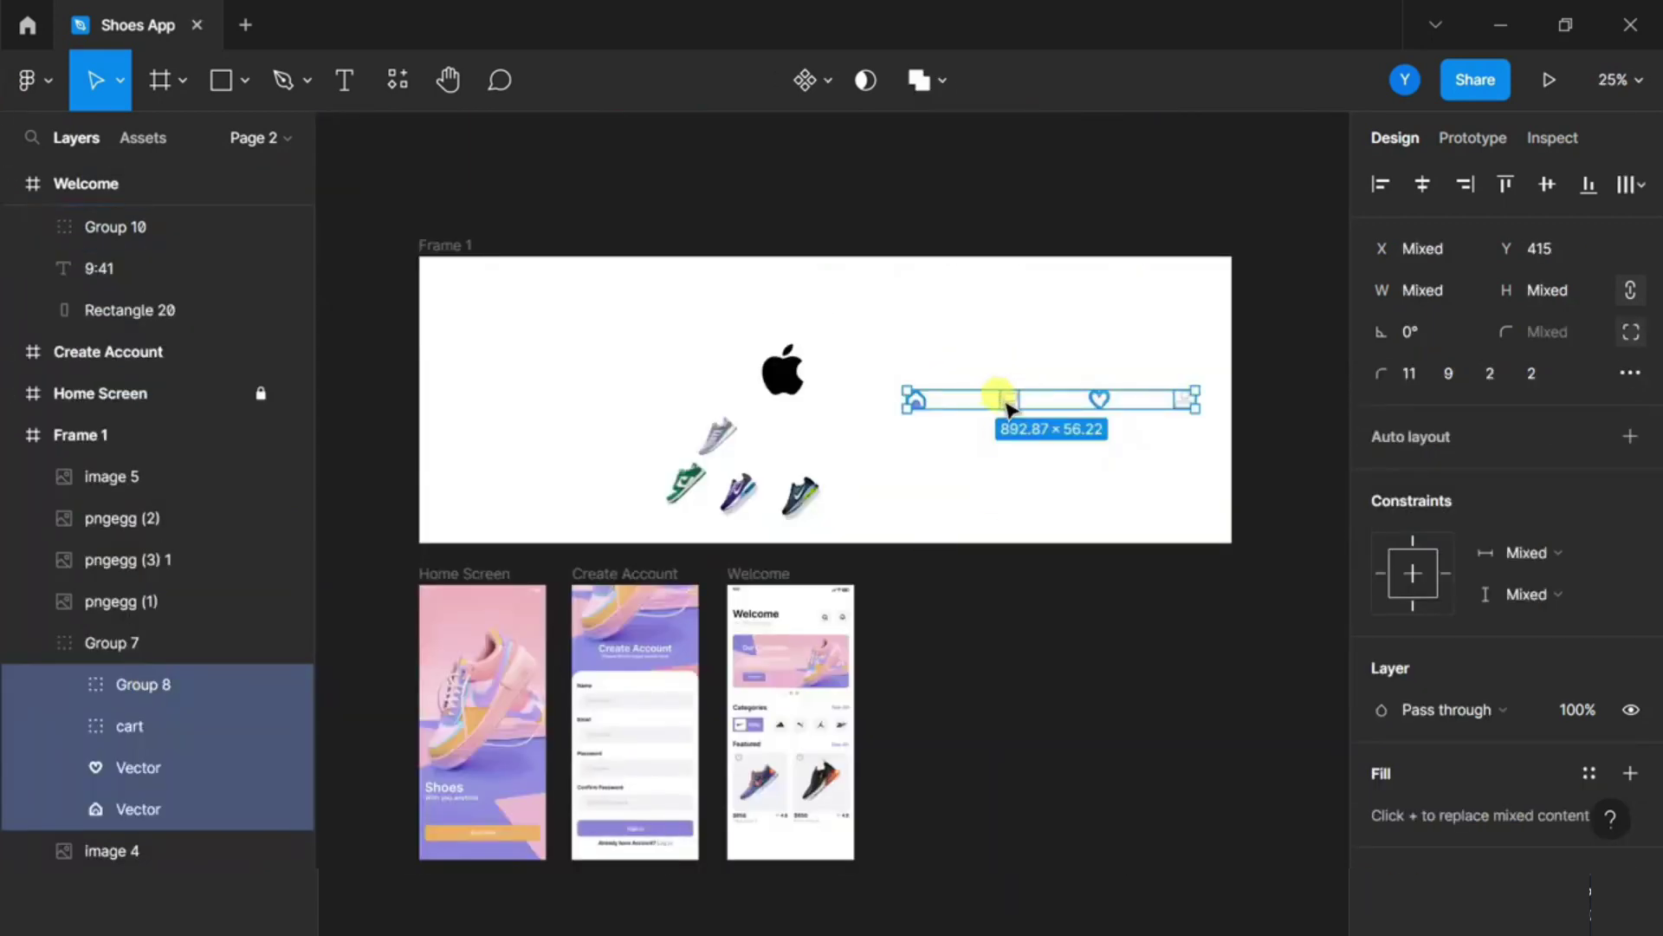
{"action": "left_click_drag", "start_coordinate": [1002, 390], "coordinate": [815, 461]}
{"action": "left_click", "coordinate": [34, 269]}
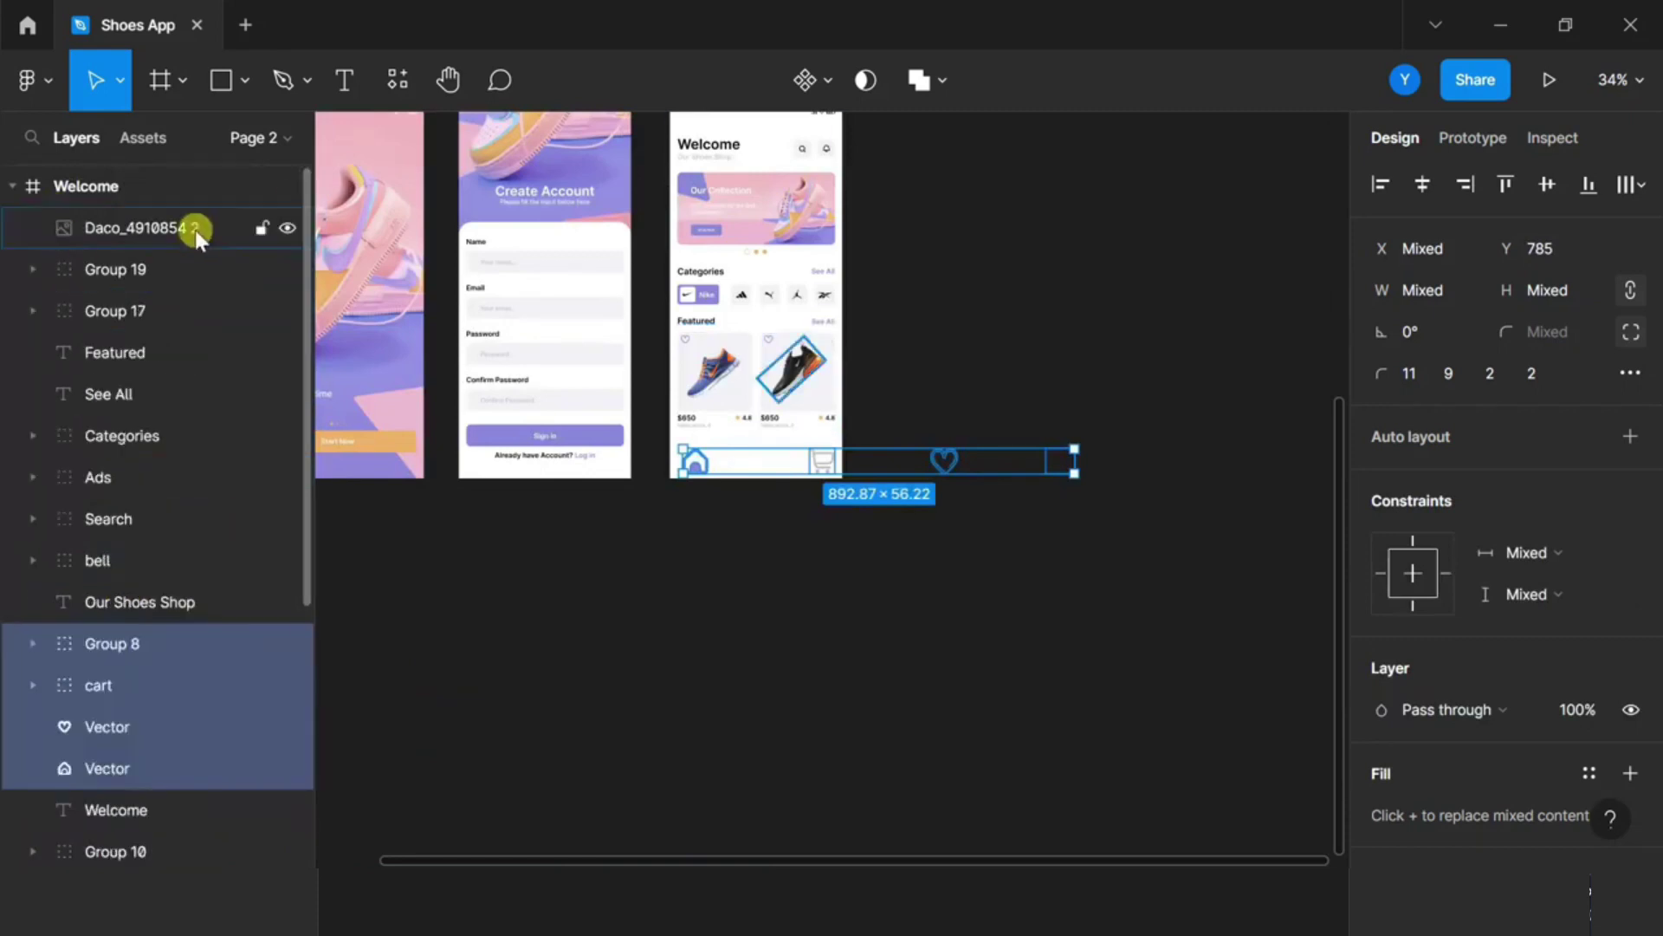
{"action": "scroll", "coordinate": [754, 471], "scroll_direction": "up", "scroll_amount": 5}
{"action": "scroll", "coordinate": [732, 451], "scroll_direction": "down", "scroll_amount": 3}
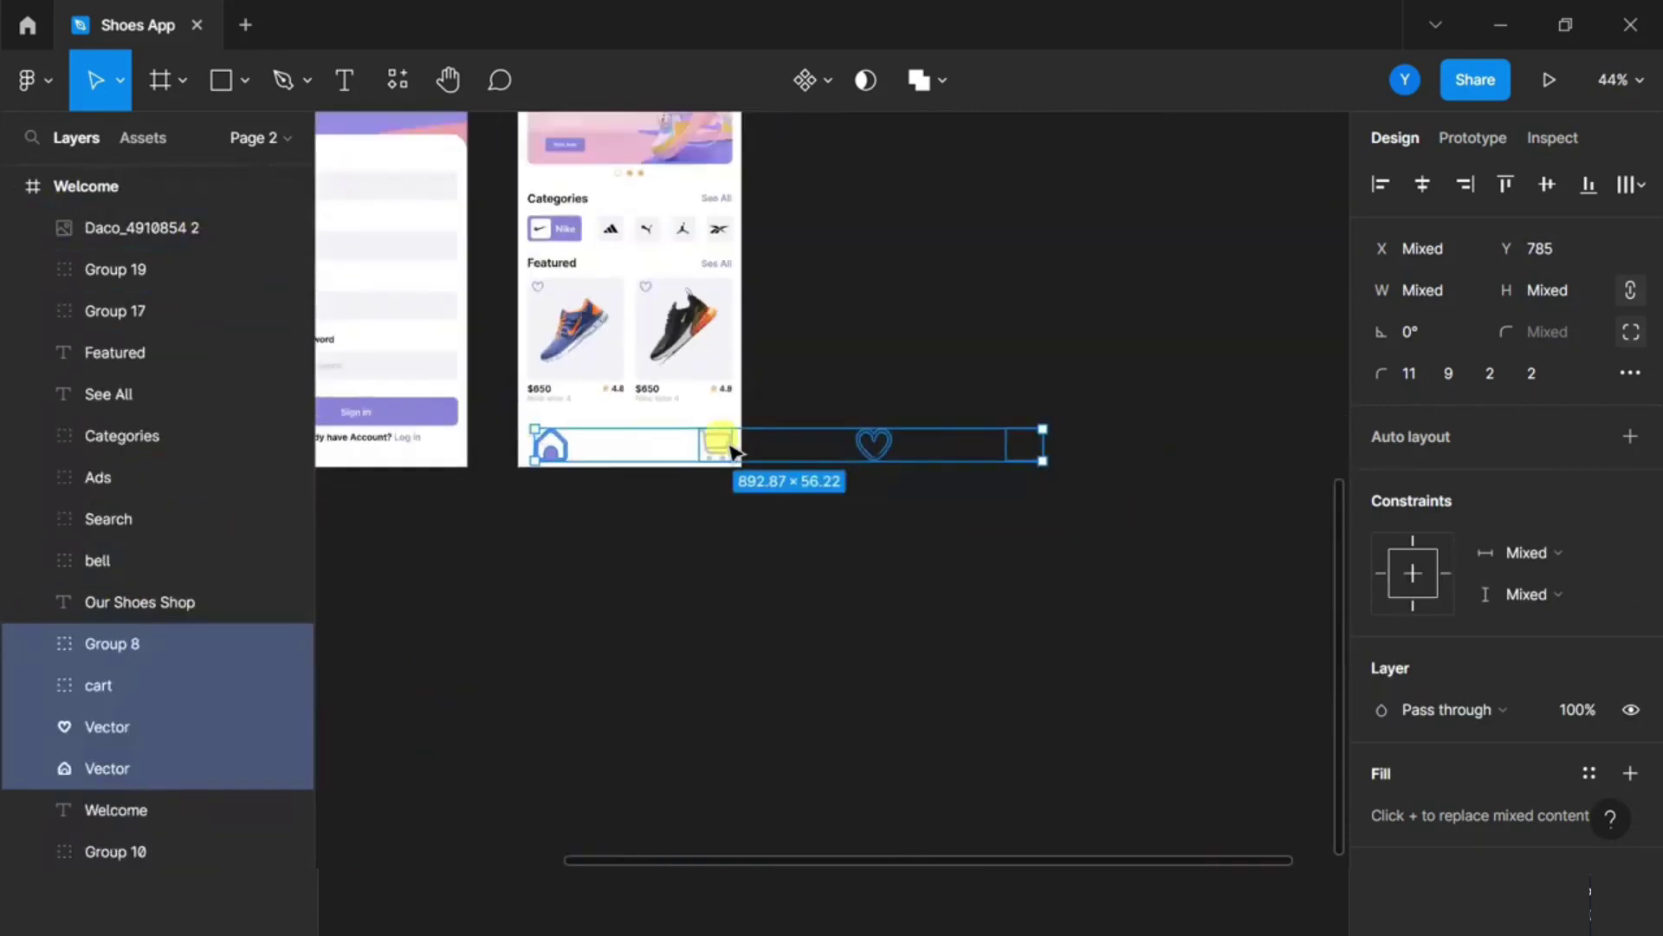
{"action": "left_click", "coordinate": [91, 750]}
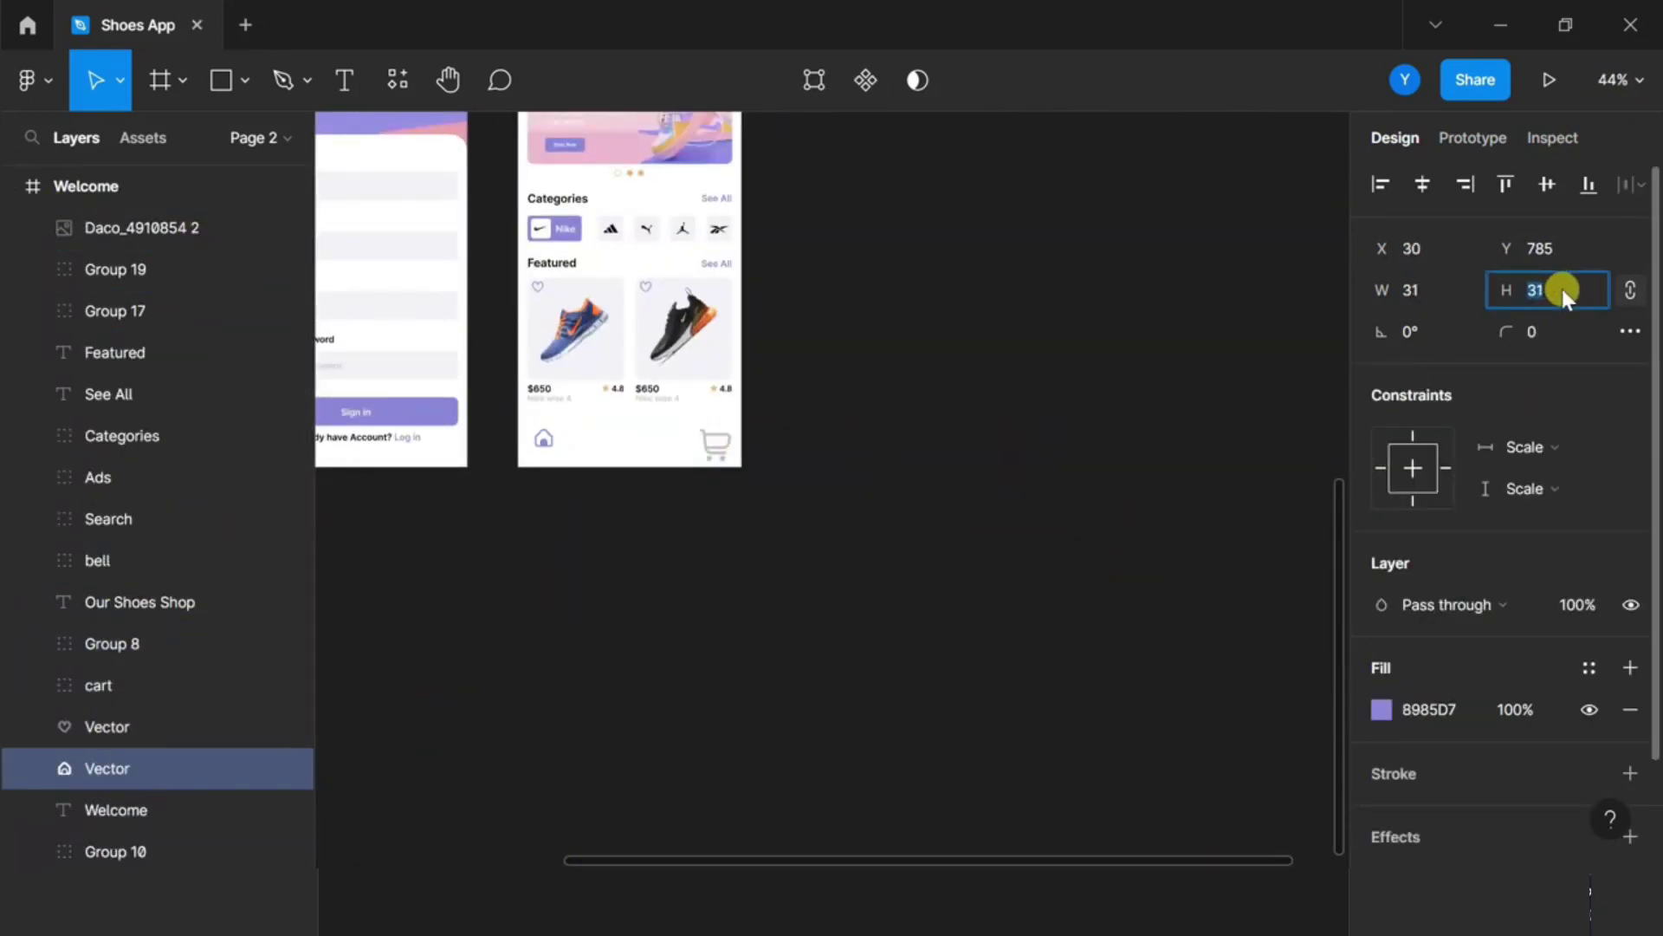
{"action": "left_click", "coordinate": [104, 726]}
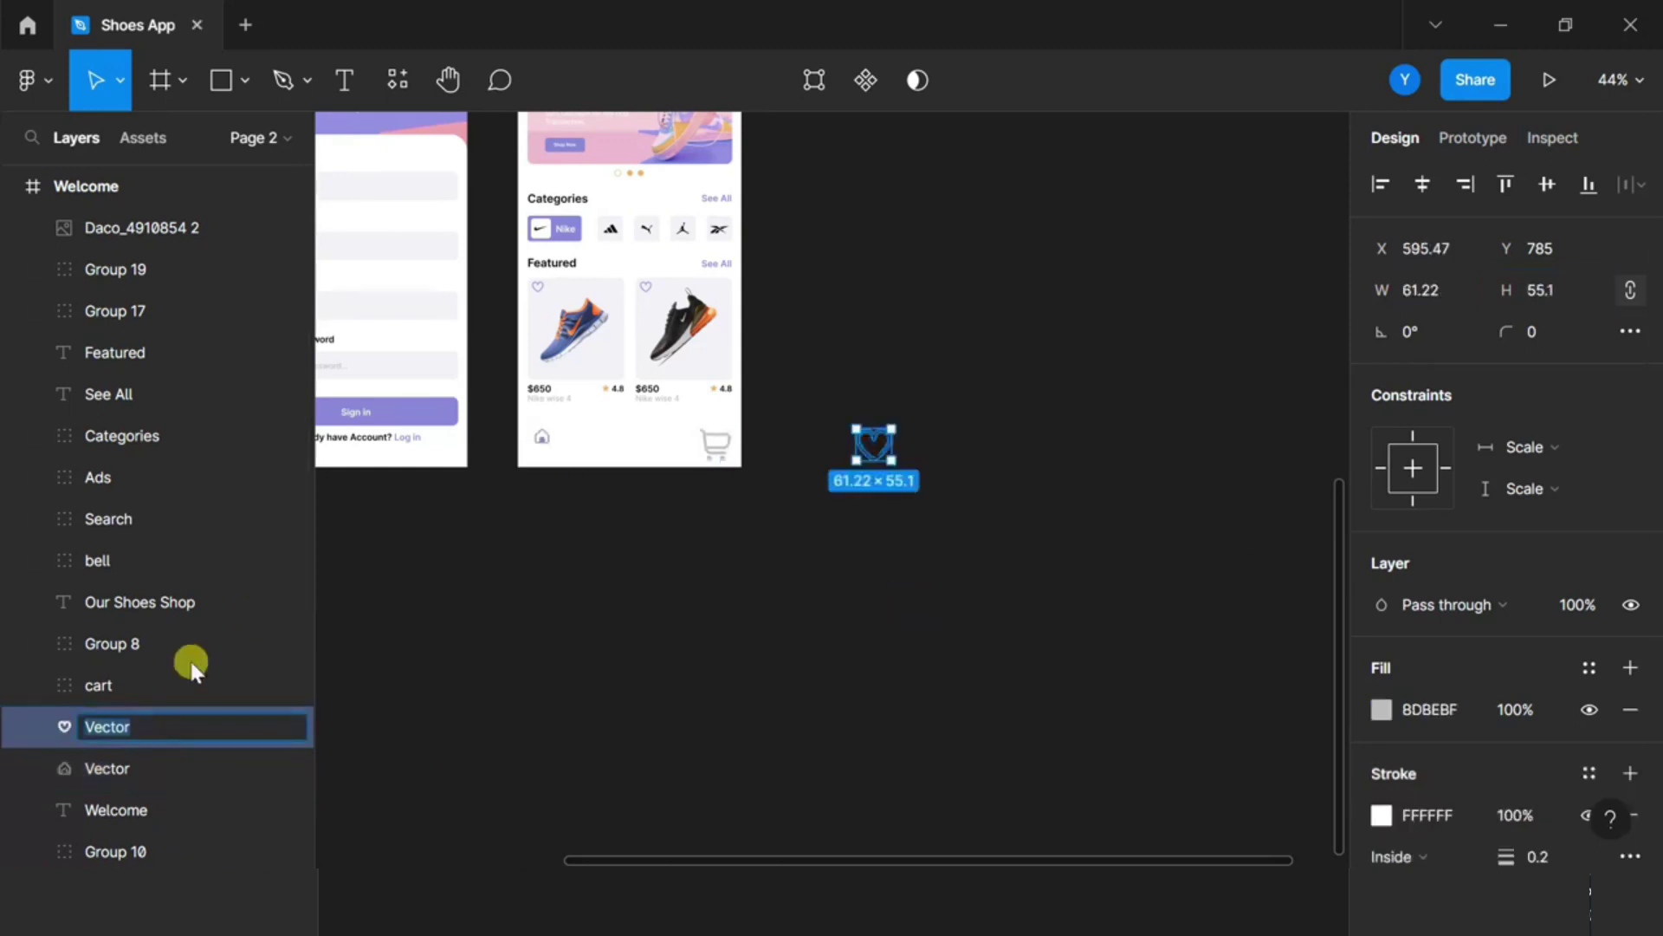
{"action": "left_click", "coordinate": [113, 685]}
{"action": "left_click", "coordinate": [1575, 342]}
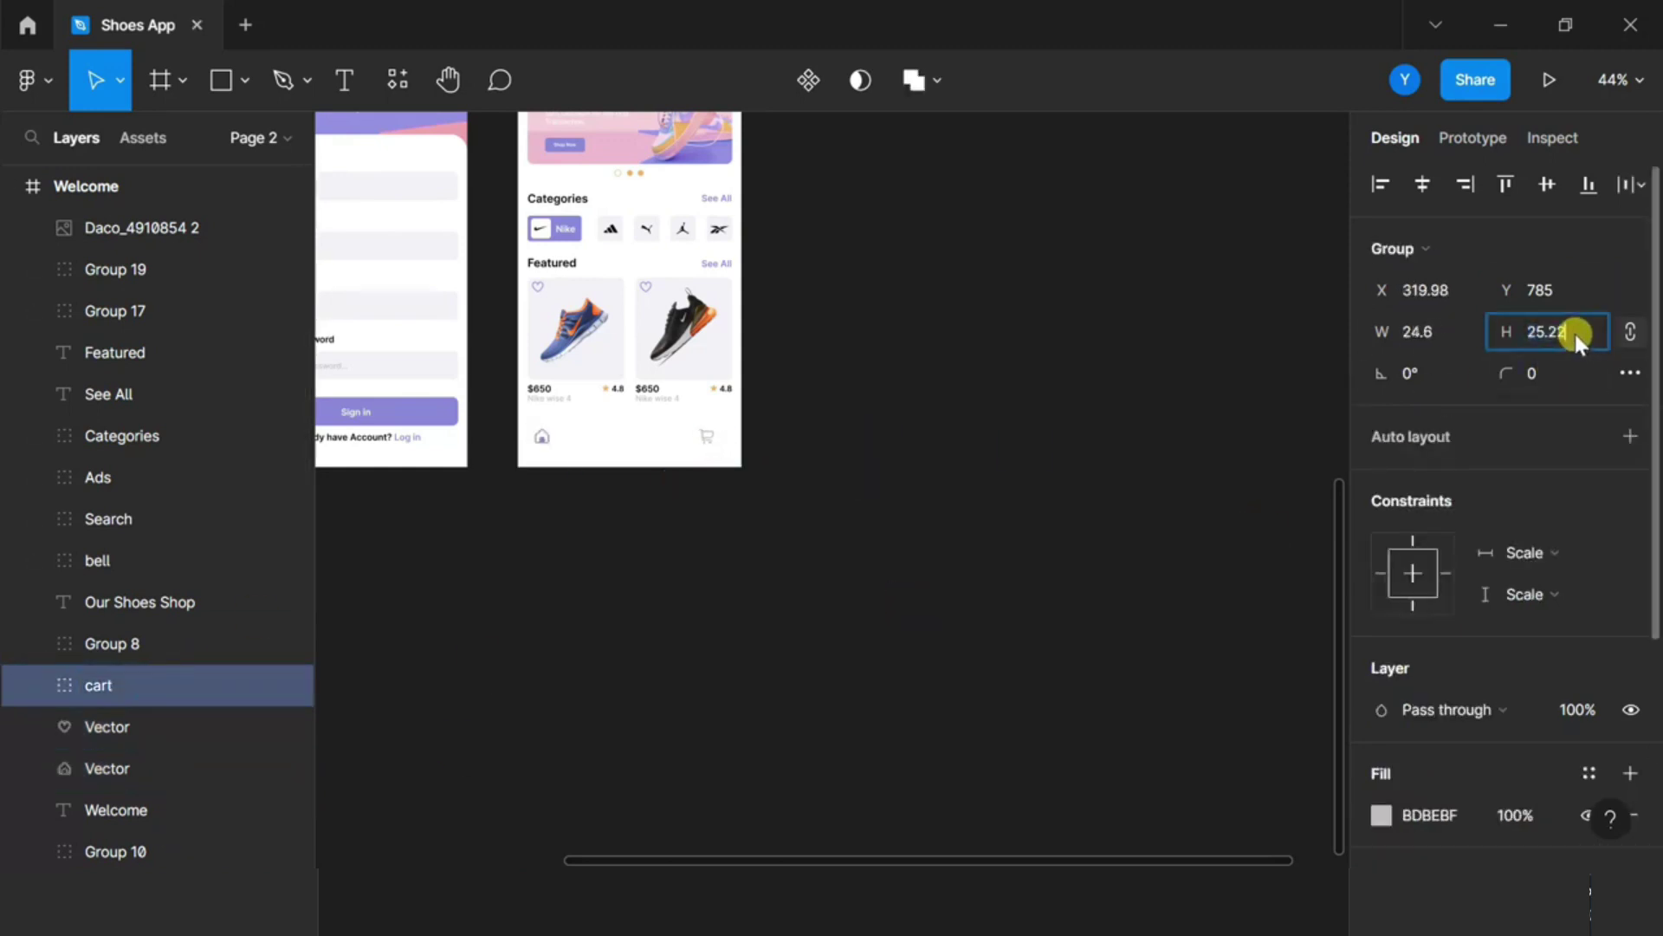
Step: Shift the heart and profile icons along the bottom bar, undoing an accidental auto layout
{"action": "key", "text": "shift+a"}
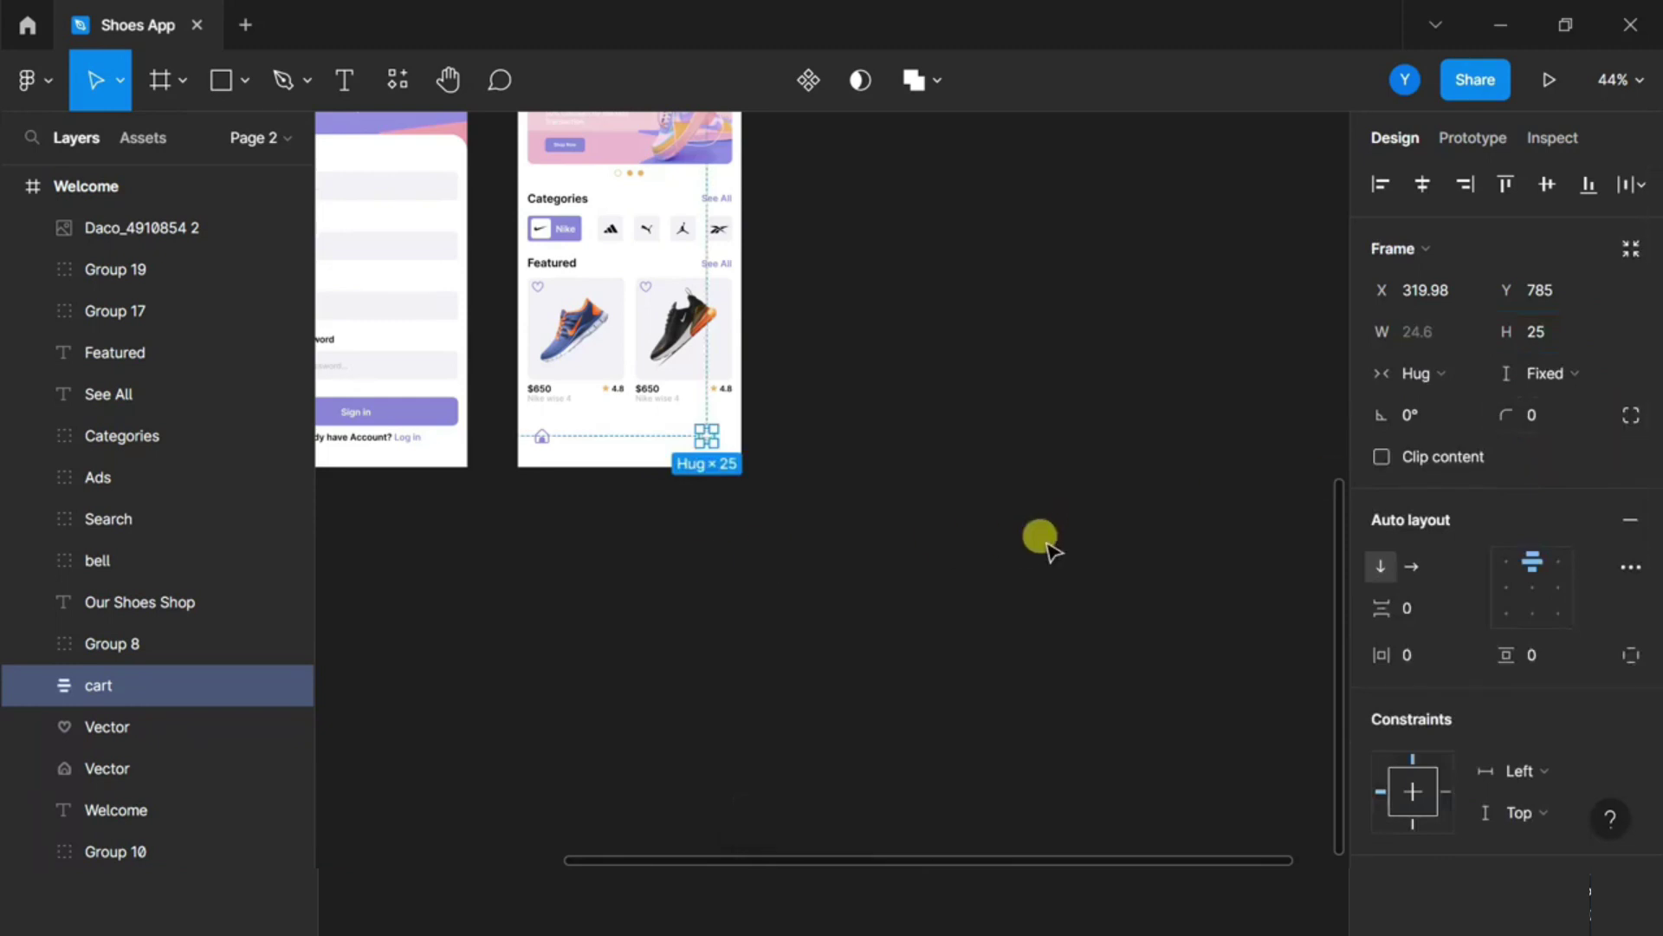
{"action": "key", "text": "ctrl+z"}
{"action": "left_click", "coordinate": [121, 726]}
{"action": "scroll", "coordinate": [632, 421], "scroll_direction": "up", "scroll_amount": 2, "text": "ctrl"}
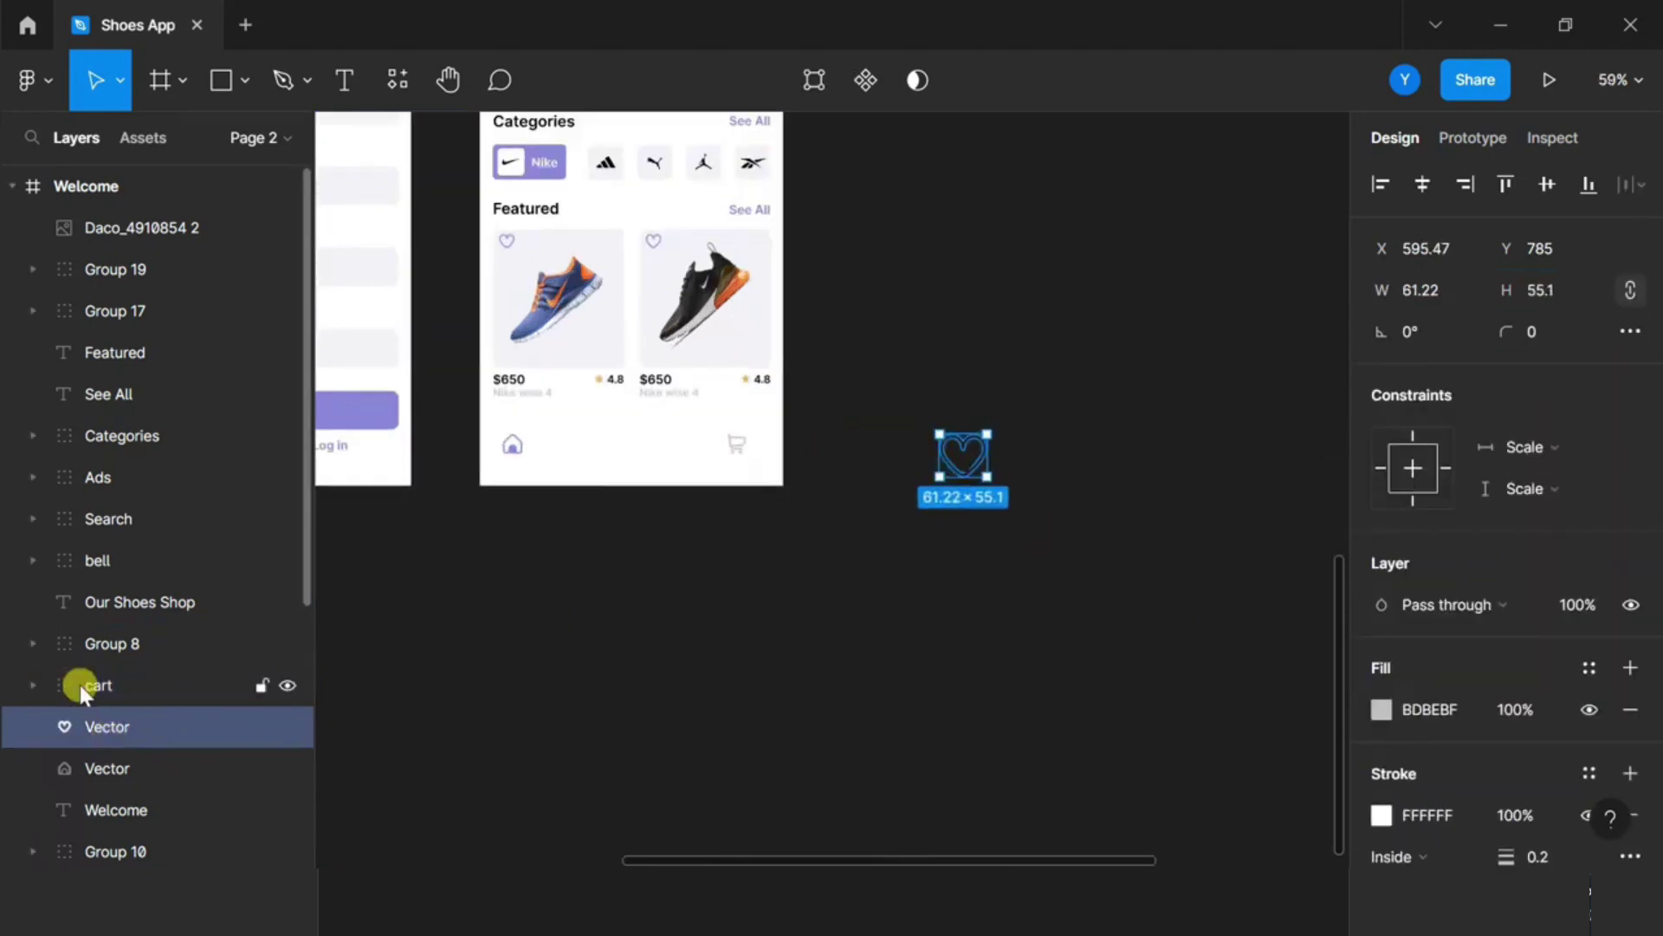
{"action": "left_click", "coordinate": [104, 684]}
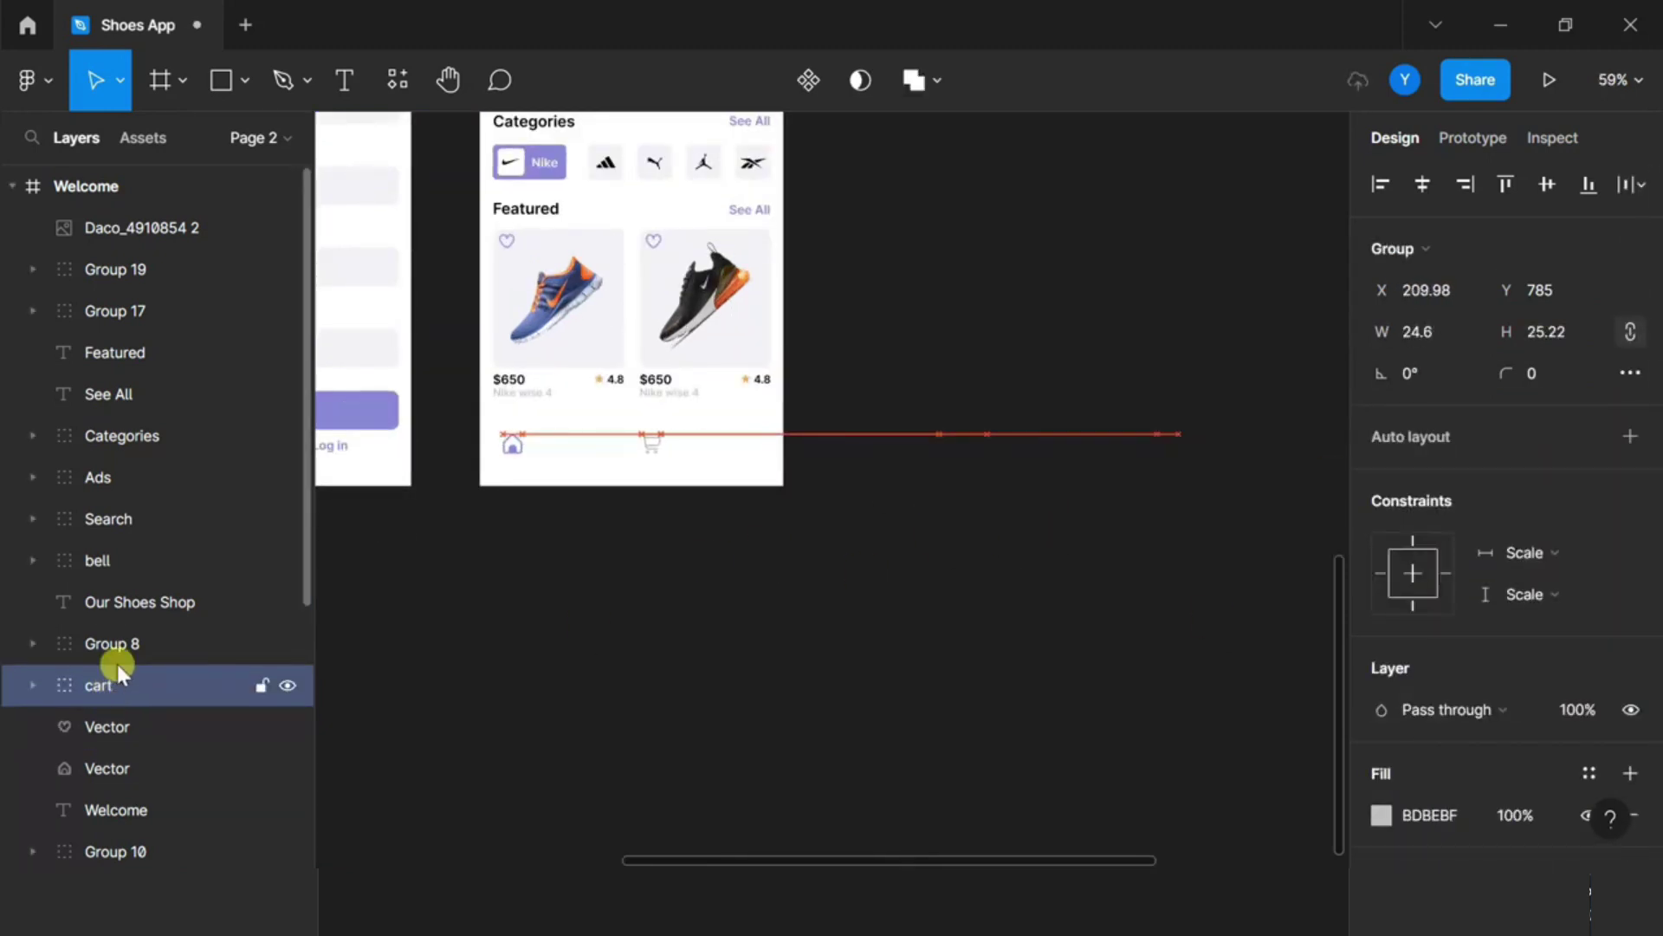
{"action": "left_click", "coordinate": [96, 729]}
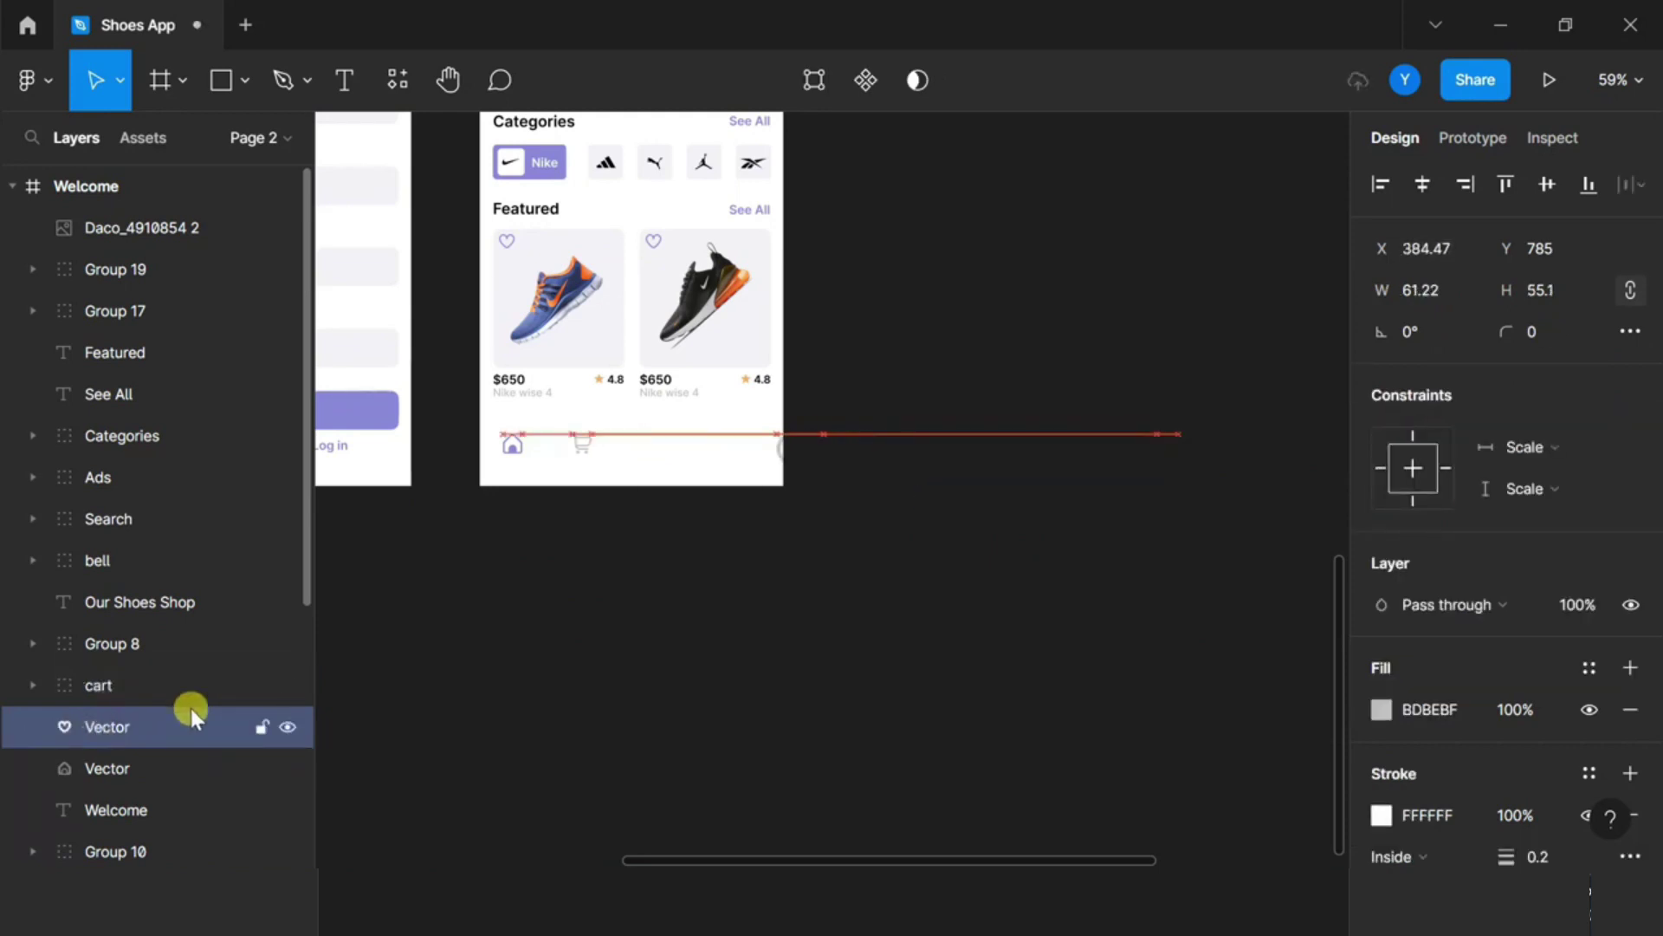
{"action": "key", "text": "shift+Left"}
{"action": "key", "text": "shift+Left"}
{"action": "key", "text": "shift+Left"}
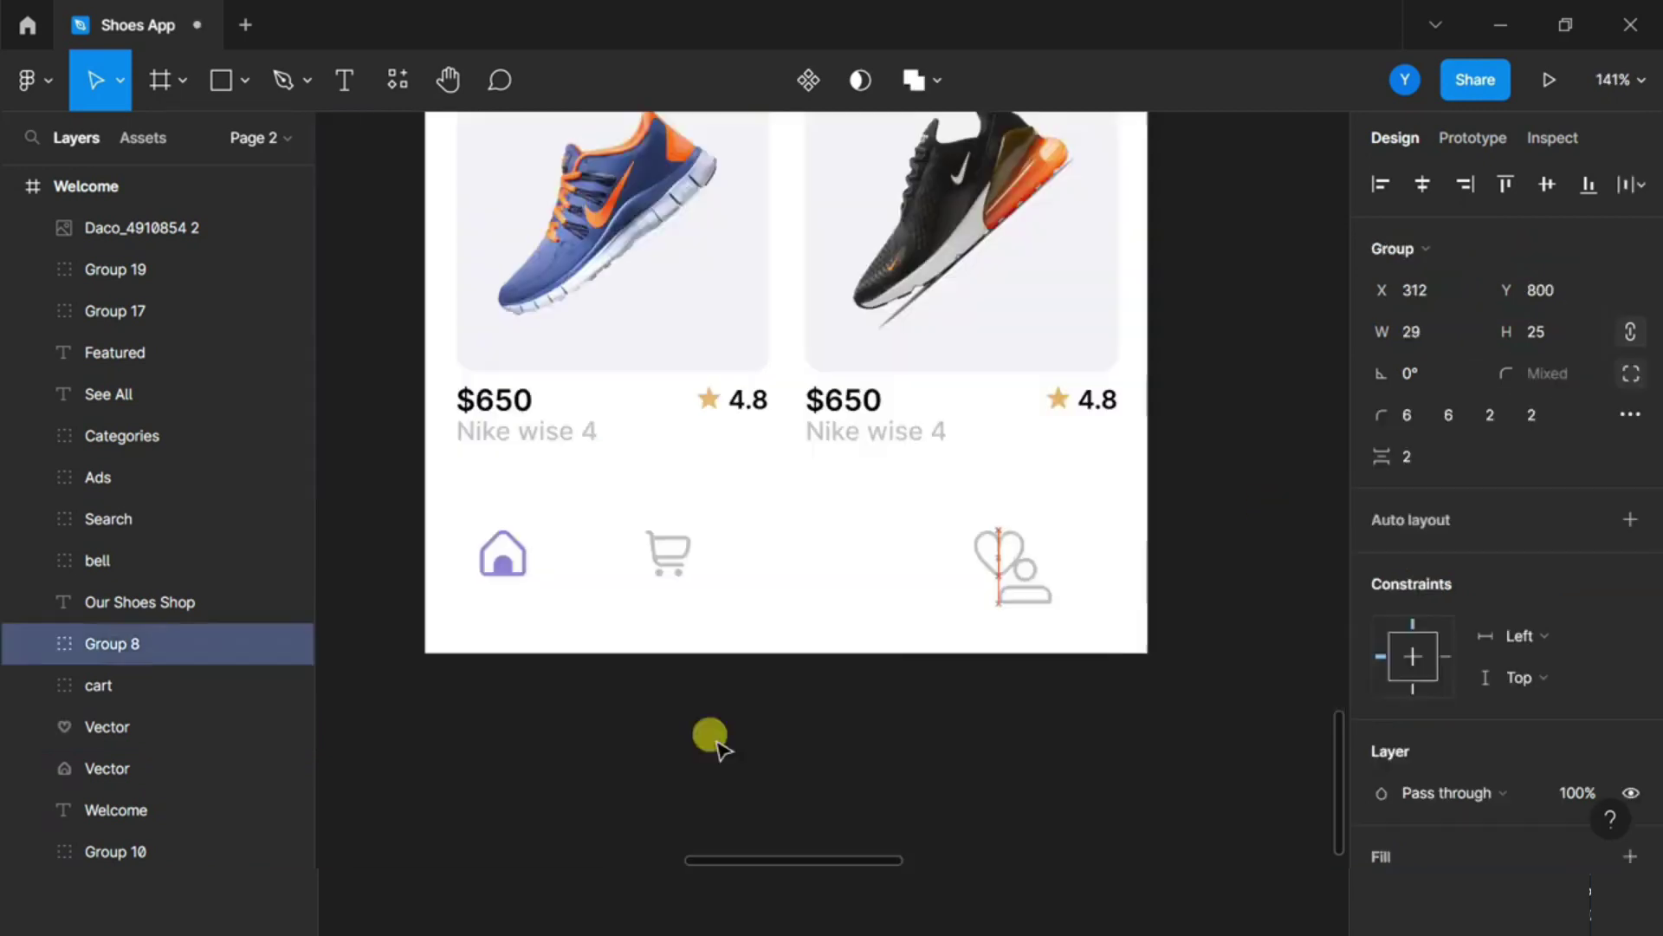
{"action": "key", "text": "shift+Right"}
{"action": "key", "text": "Right"}
{"action": "key", "text": "Right"}
{"action": "key", "text": "Right"}
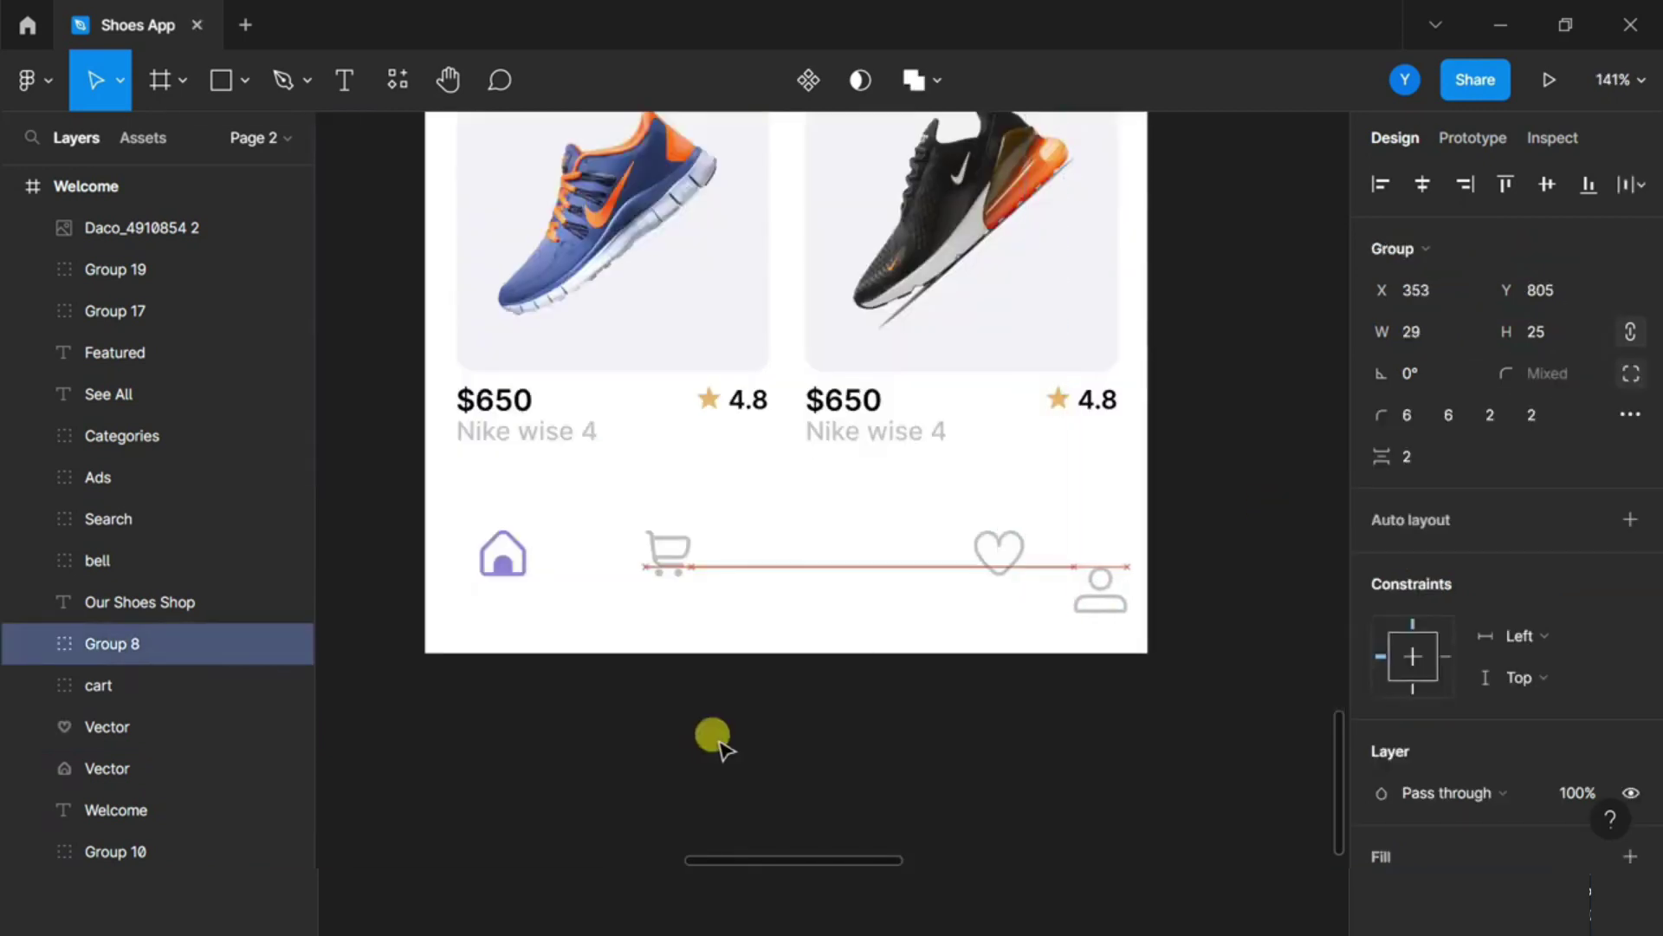
Step: Show the Welcome frame's column grid and nudge the cart icon to the right
{"action": "scroll", "coordinate": [1087, 569], "scroll_direction": "up", "scroll_amount": 5}
{"action": "scroll", "coordinate": [1109, 555], "scroll_direction": "up", "scroll_amount": 3}
{"action": "left_click", "coordinate": [39, 185]}
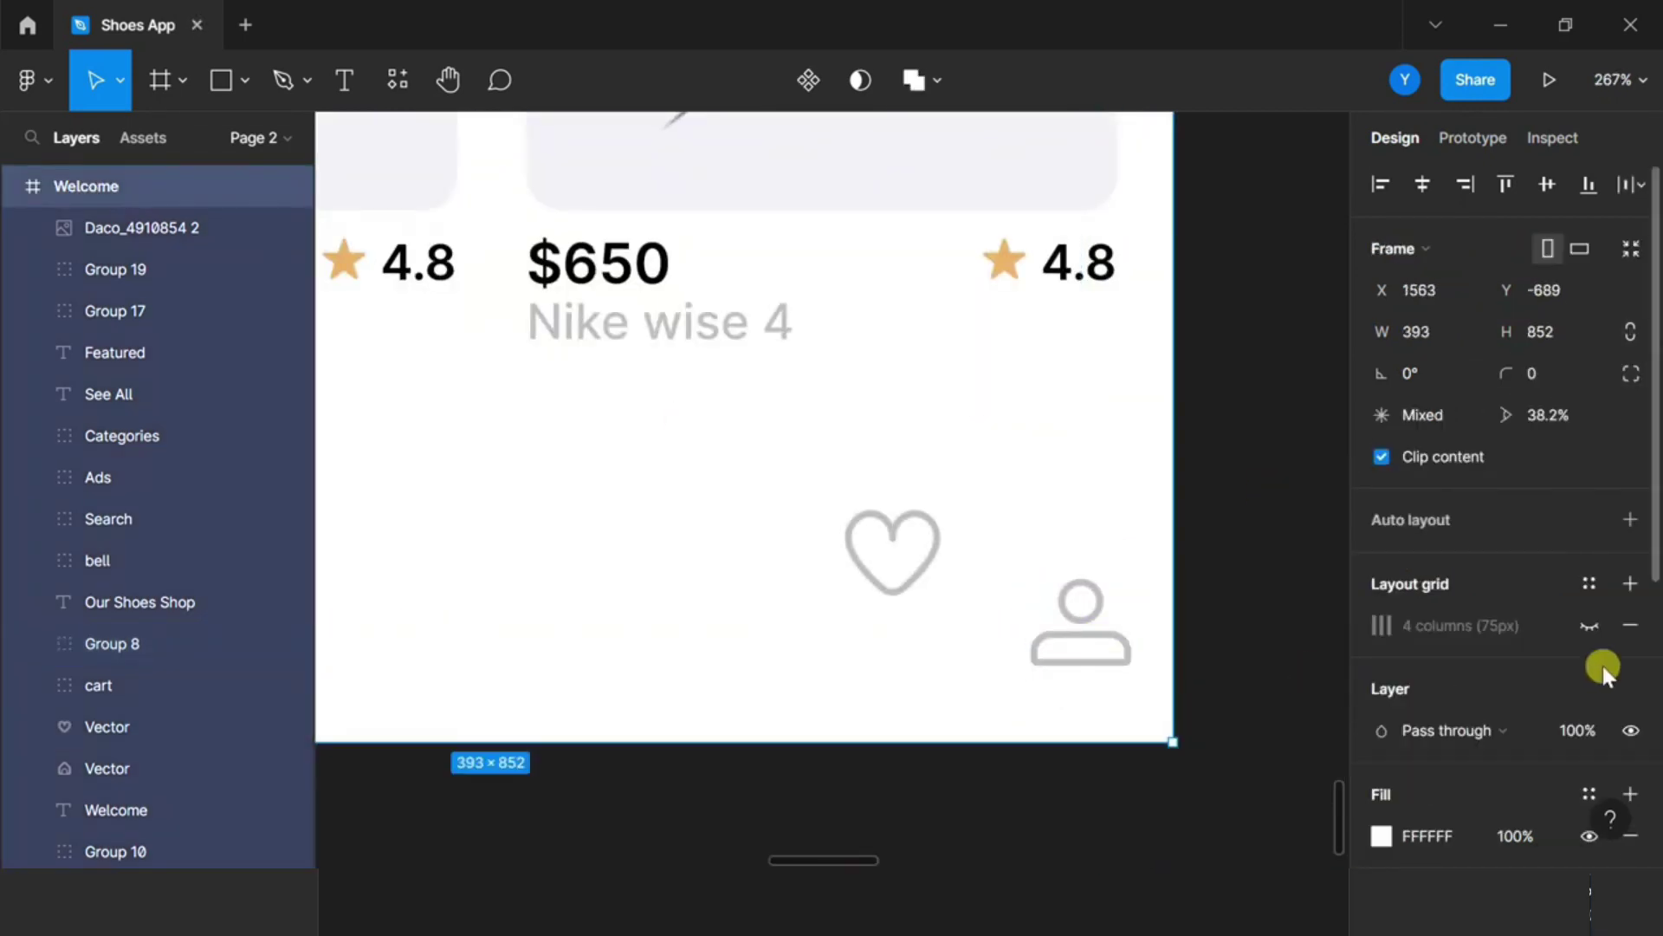
{"action": "left_click", "coordinate": [1589, 625]}
{"action": "left_click", "coordinate": [124, 645]}
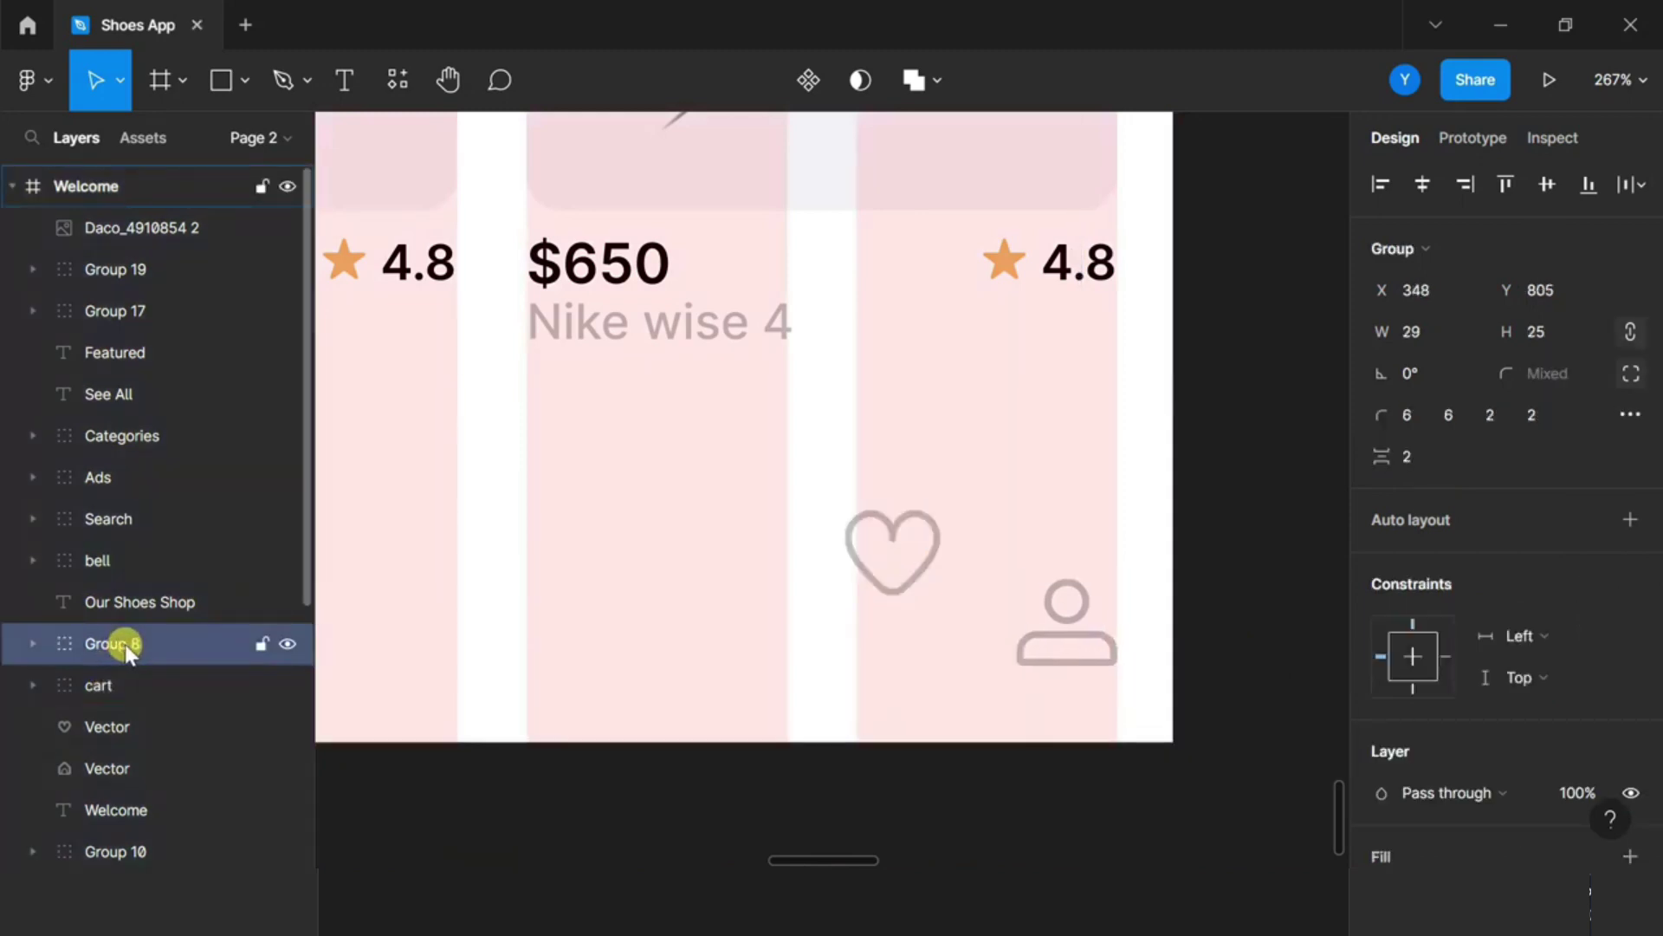
{"action": "left_click", "coordinate": [114, 722]}
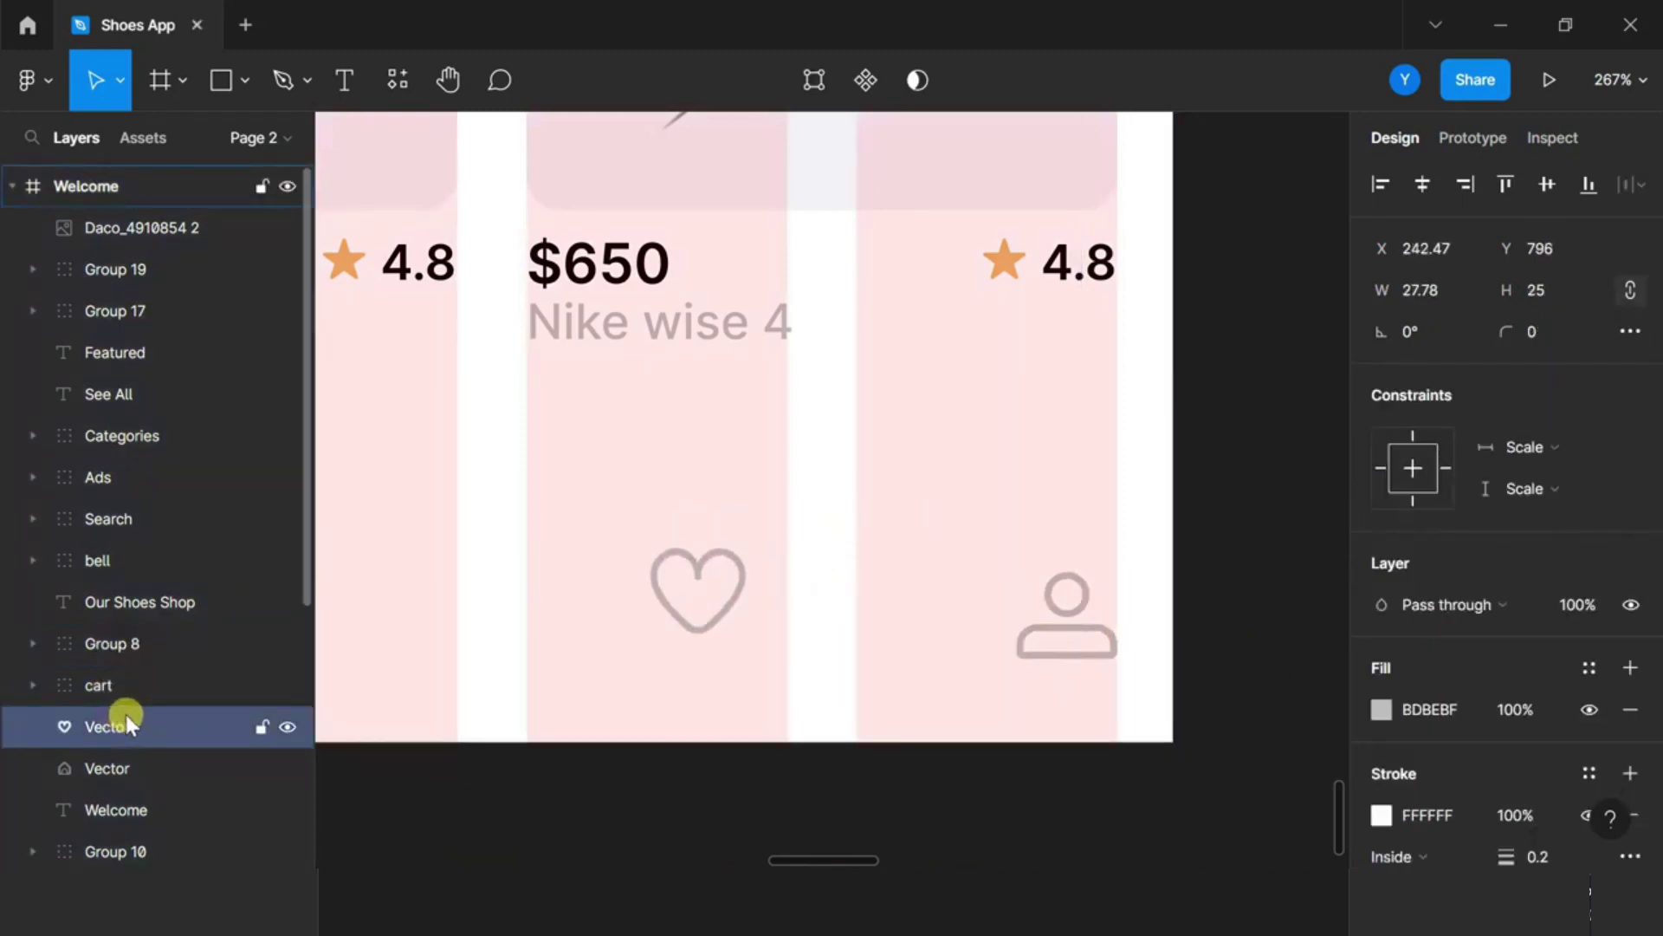
{"action": "left_click", "coordinate": [93, 686]}
{"action": "scroll", "coordinate": [866, 633], "scroll_direction": "down", "scroll_amount": 5}
{"action": "scroll", "coordinate": [867, 672], "scroll_direction": "up", "scroll_amount": 3}
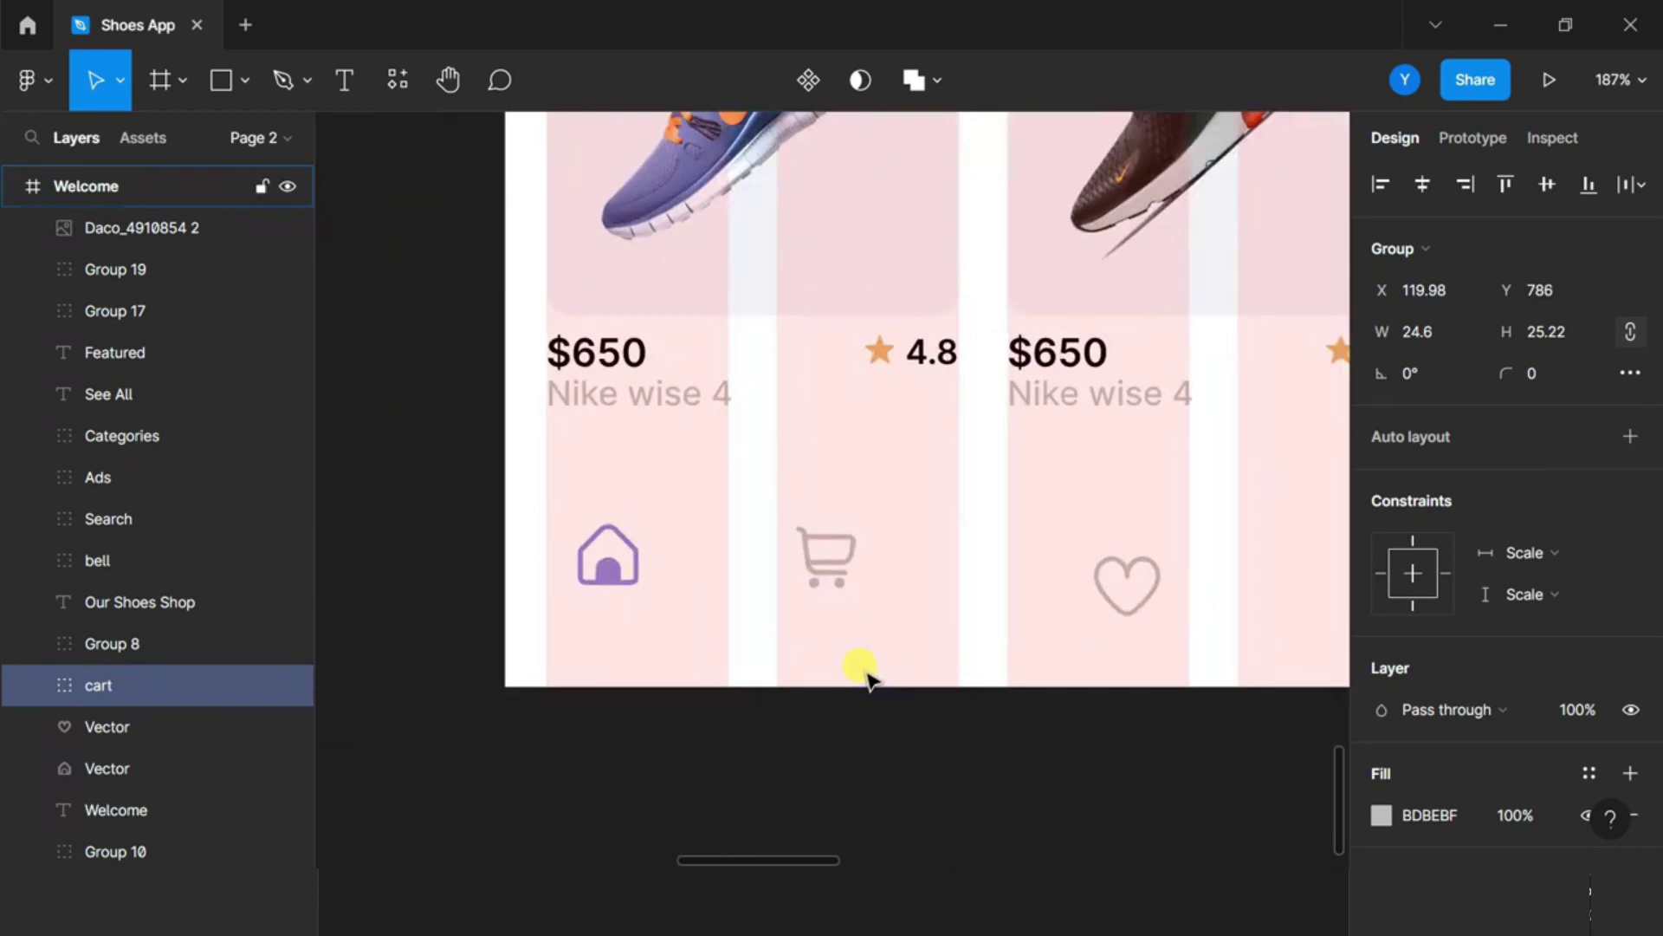
{"action": "key", "text": "shift+Right"}
{"action": "key", "text": "shift+Right"}
{"action": "key", "text": "Right"}
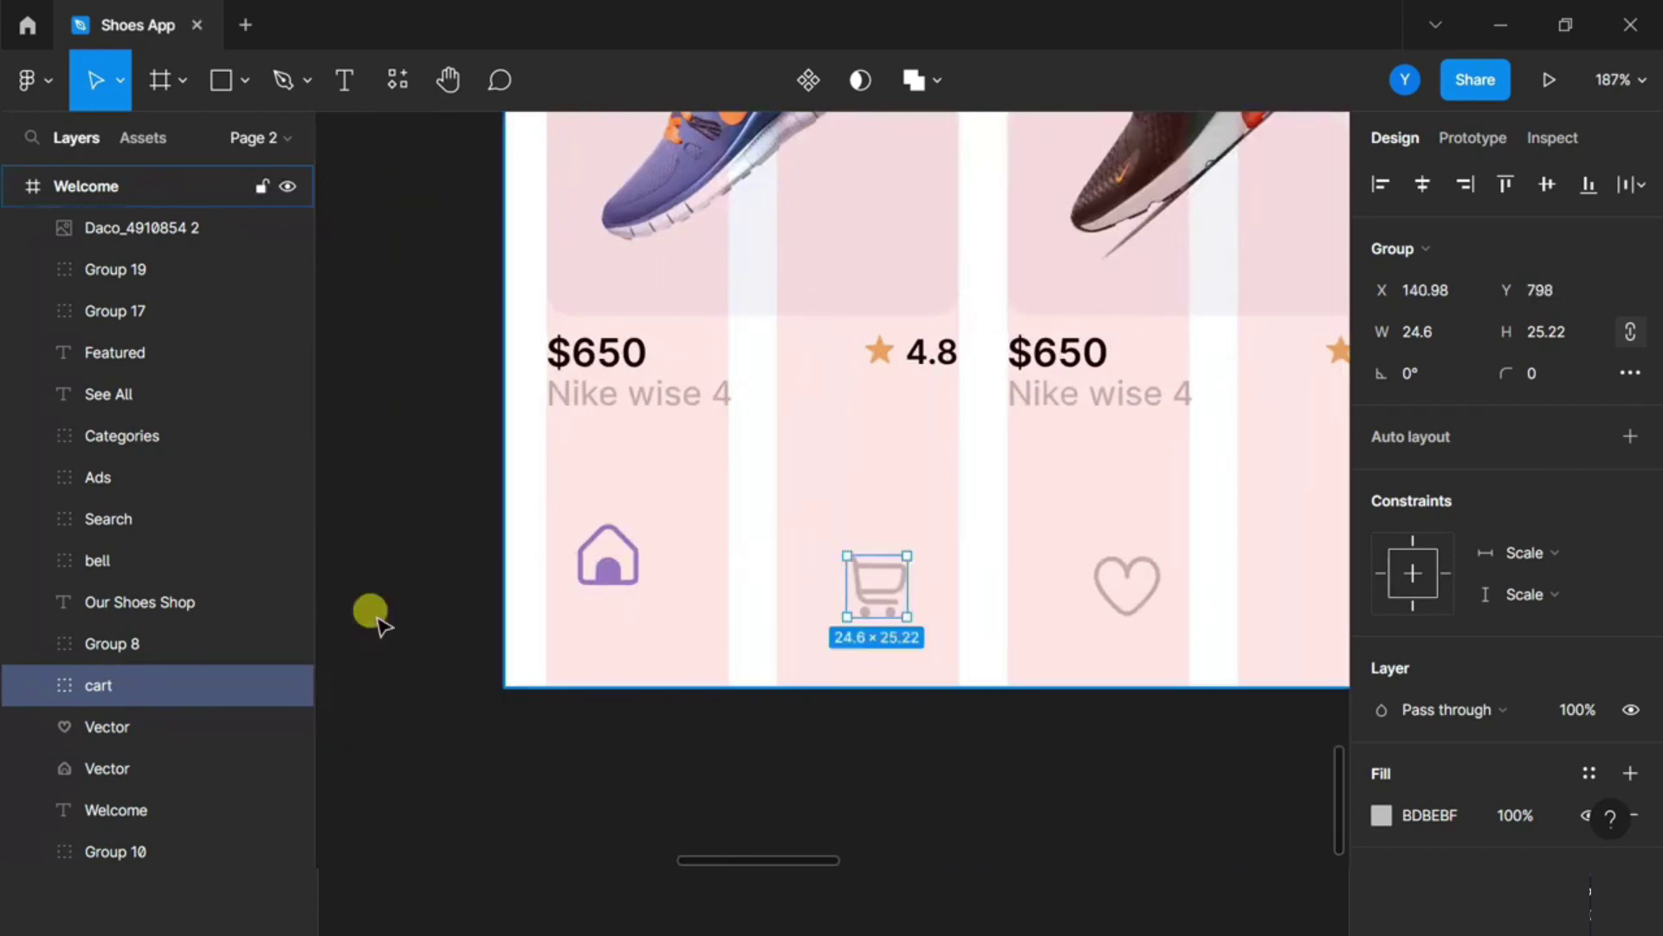
Step: Distribute the home, cart, heart and profile icons with even spacing
{"action": "left_click", "coordinate": [108, 768]}
{"action": "left_click", "coordinate": [113, 685], "text": "shift"}
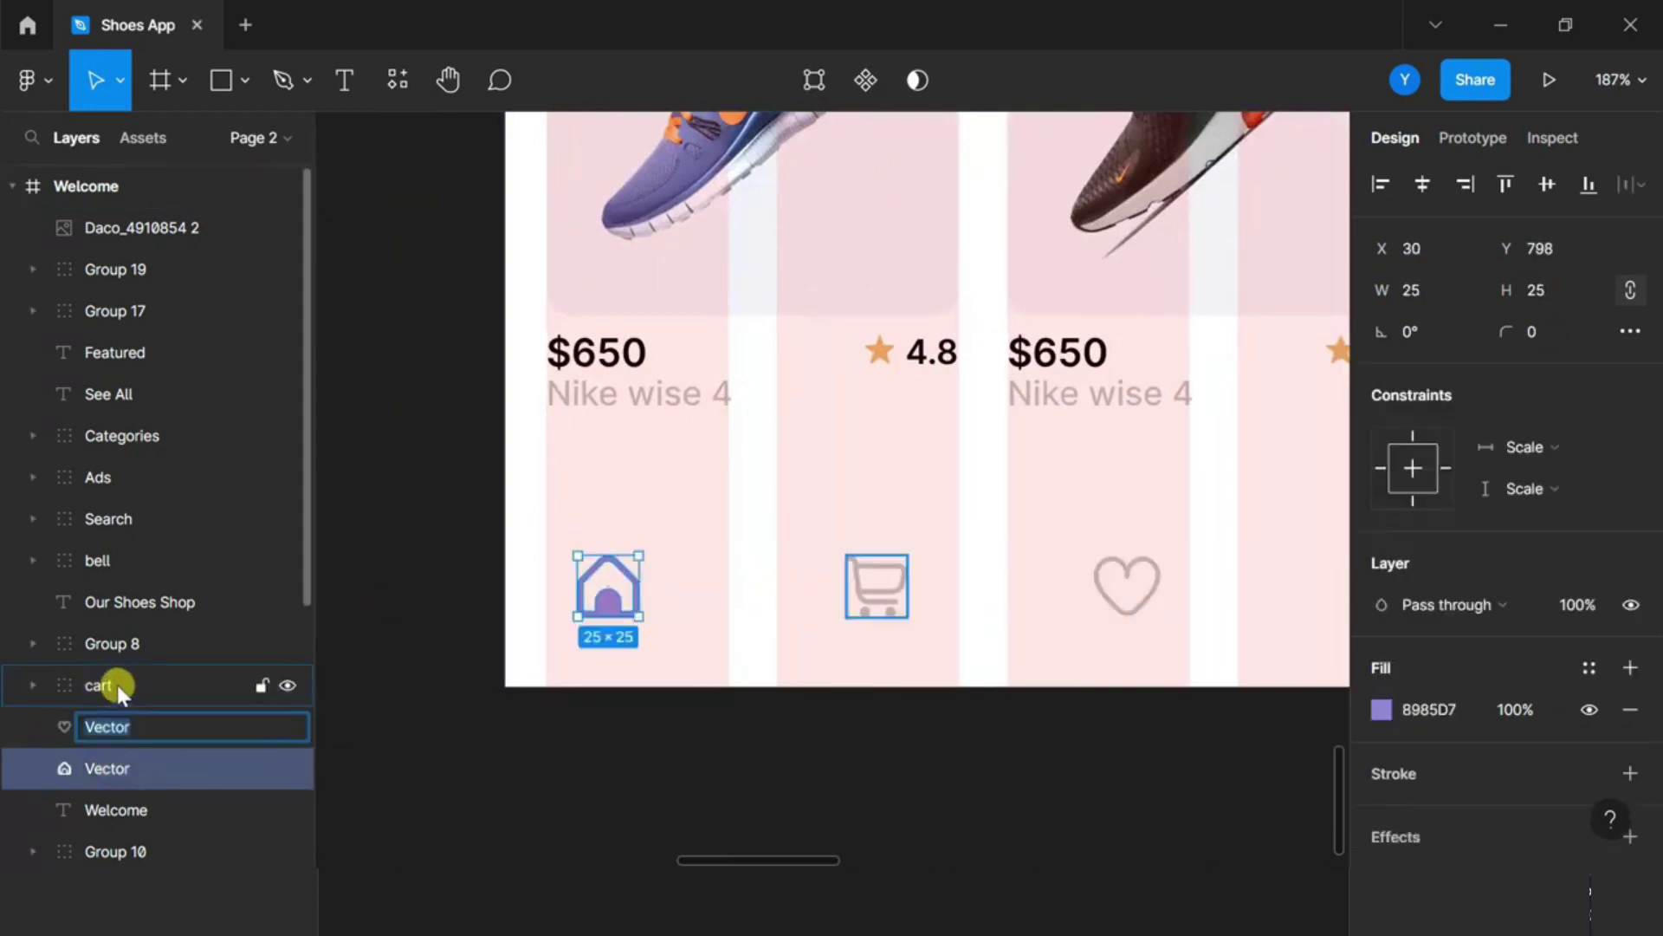
{"action": "left_click", "coordinate": [113, 642], "text": "shift"}
{"action": "scroll", "coordinate": [978, 421], "scroll_direction": "down", "scroll_amount": 3}
{"action": "scroll", "coordinate": [979, 422], "scroll_direction": "down", "scroll_amount": 1}
{"action": "left_click", "coordinate": [1631, 184]}
{"action": "left_click", "coordinate": [1485, 268]}
{"action": "left_click", "coordinate": [1631, 185]}
{"action": "left_click", "coordinate": [594, 624]}
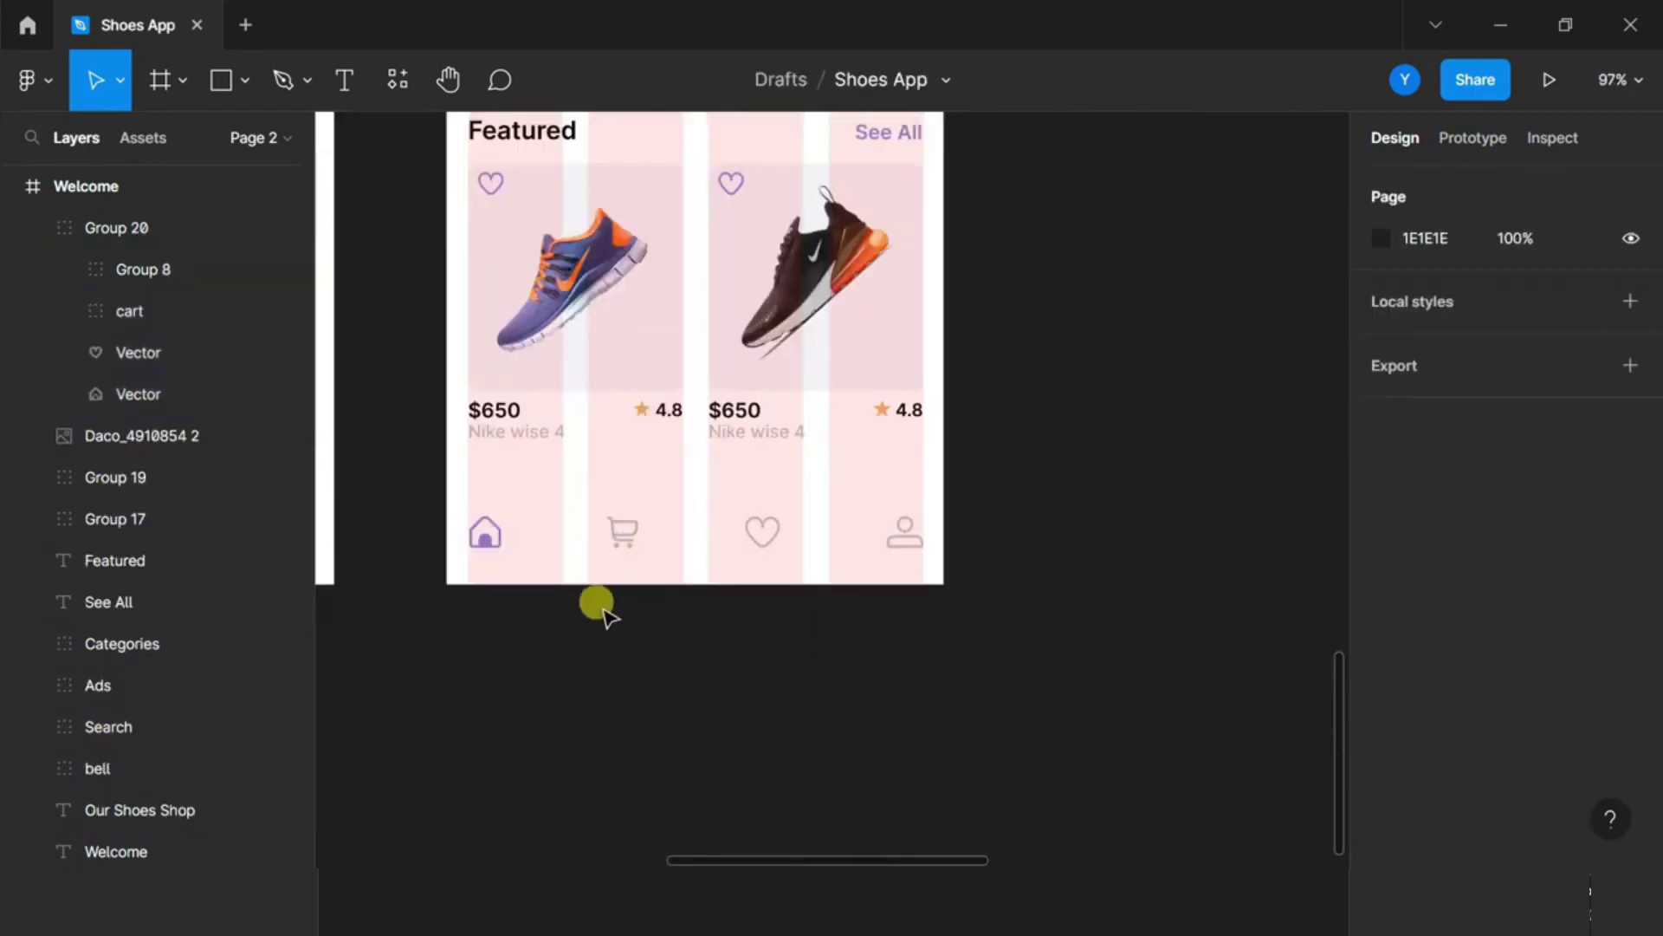
Step: Draw a horizontal divider line just above the icon bar and nudge the icon group down
{"action": "left_click", "coordinate": [246, 81]}
{"action": "left_click", "coordinate": [212, 182]}
{"action": "left_click_drag", "start_coordinate": [427, 464], "coordinate": [927, 478]}
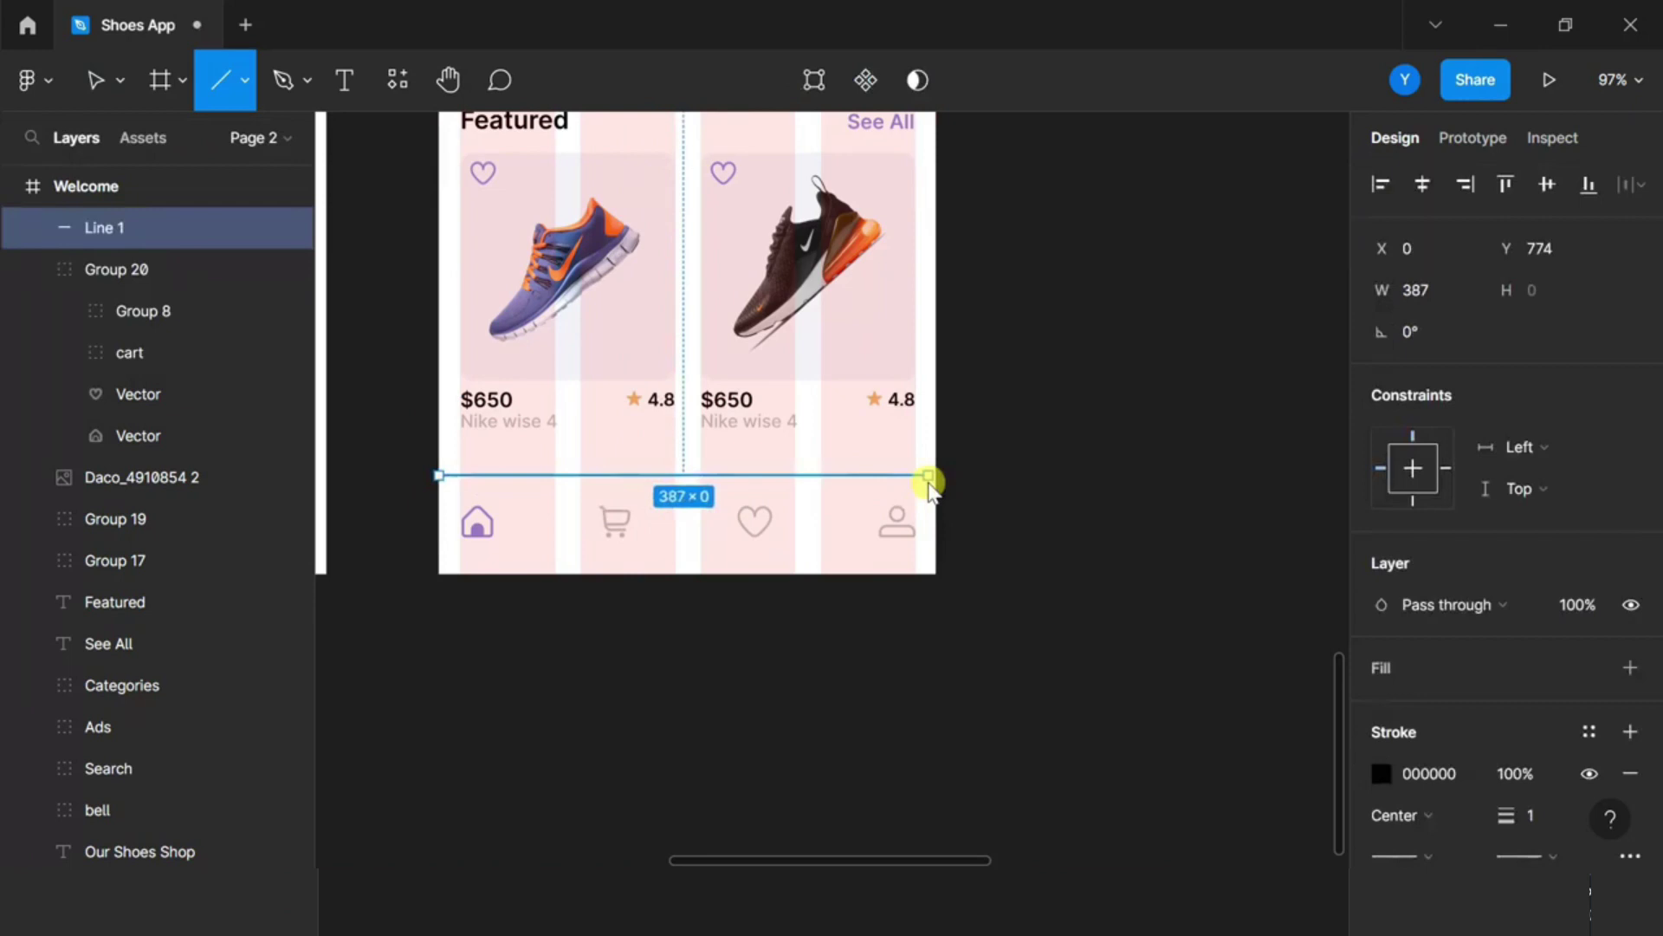
{"action": "scroll", "coordinate": [650, 453], "scroll_direction": "up", "scroll_amount": 3}
{"action": "left_click_drag", "start_coordinate": [762, 491], "coordinate": [762, 533]}
{"action": "left_click", "coordinate": [122, 270]}
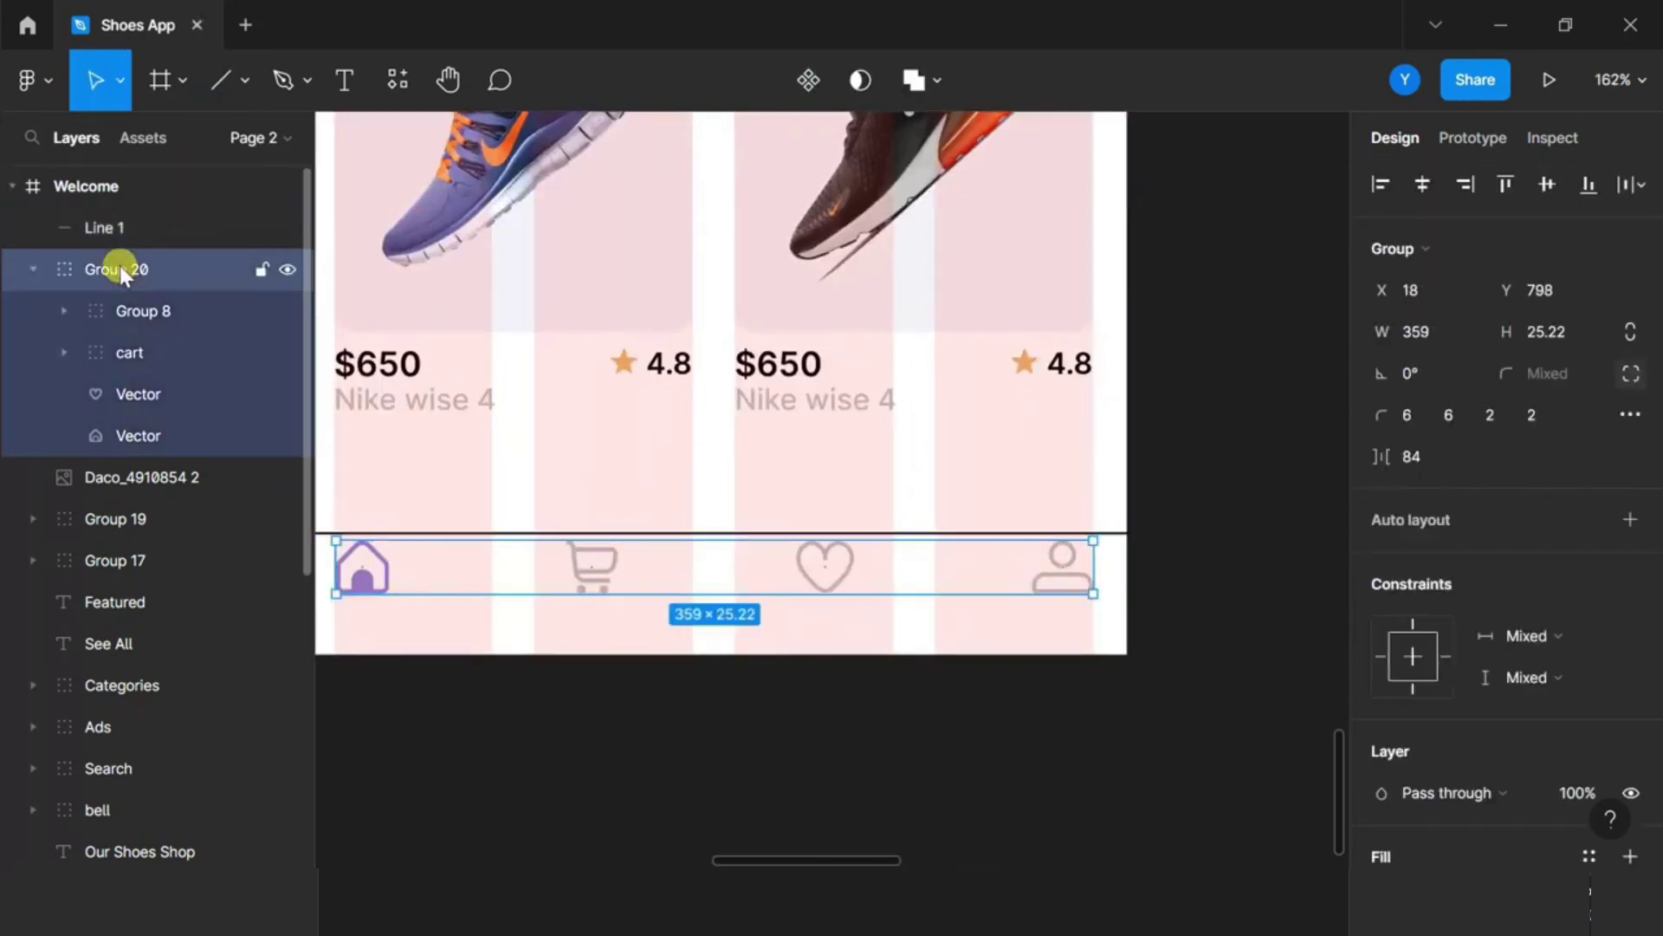
{"action": "key", "text": "shift+Down"}
Step: Make the divider line's stroke a light grey
{"action": "left_click", "coordinate": [106, 229]}
{"action": "left_click", "coordinate": [1381, 773]}
{"action": "left_click", "coordinate": [1195, 744]}
{"action": "left_click_drag", "start_coordinate": [1058, 294], "coordinate": [1041, 272]}
{"action": "key", "text": "Escape"}
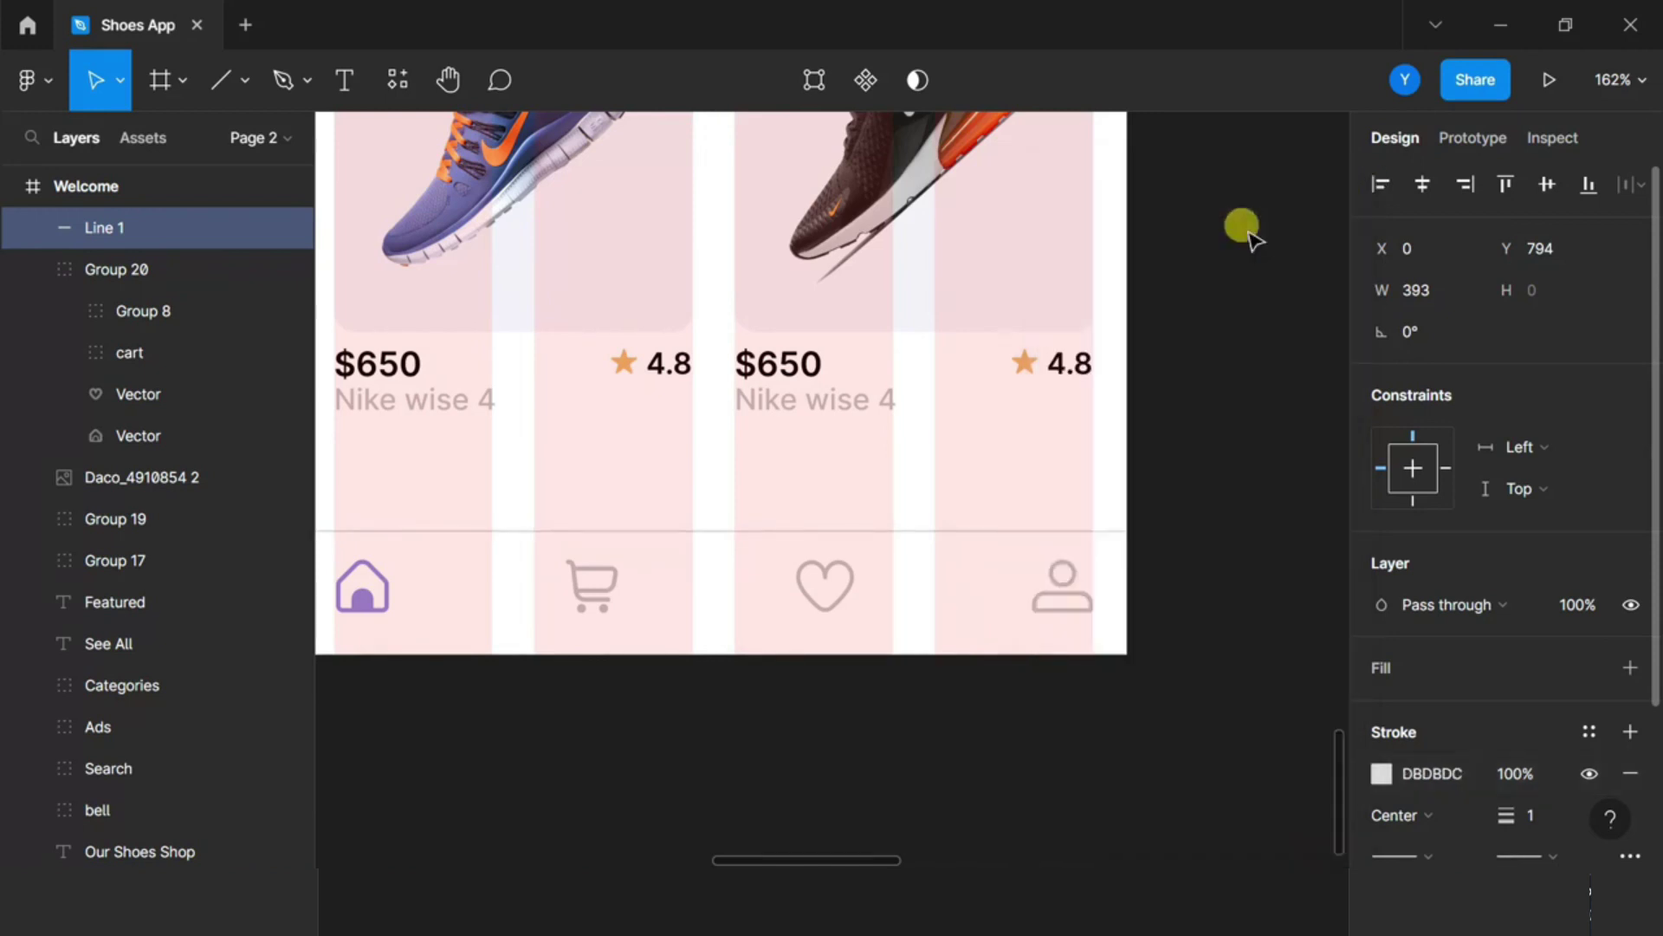
{"action": "key", "text": "Escape"}
Step: Shift the shoe cards, Featured heading, See All link and Categories section lower
{"action": "scroll", "coordinate": [1122, 763], "scroll_direction": "down", "scroll_amount": 5}
{"action": "scroll", "coordinate": [996, 775], "scroll_direction": "up", "scroll_amount": 2}
{"action": "scroll", "coordinate": [831, 823], "scroll_direction": "up", "scroll_amount": 1}
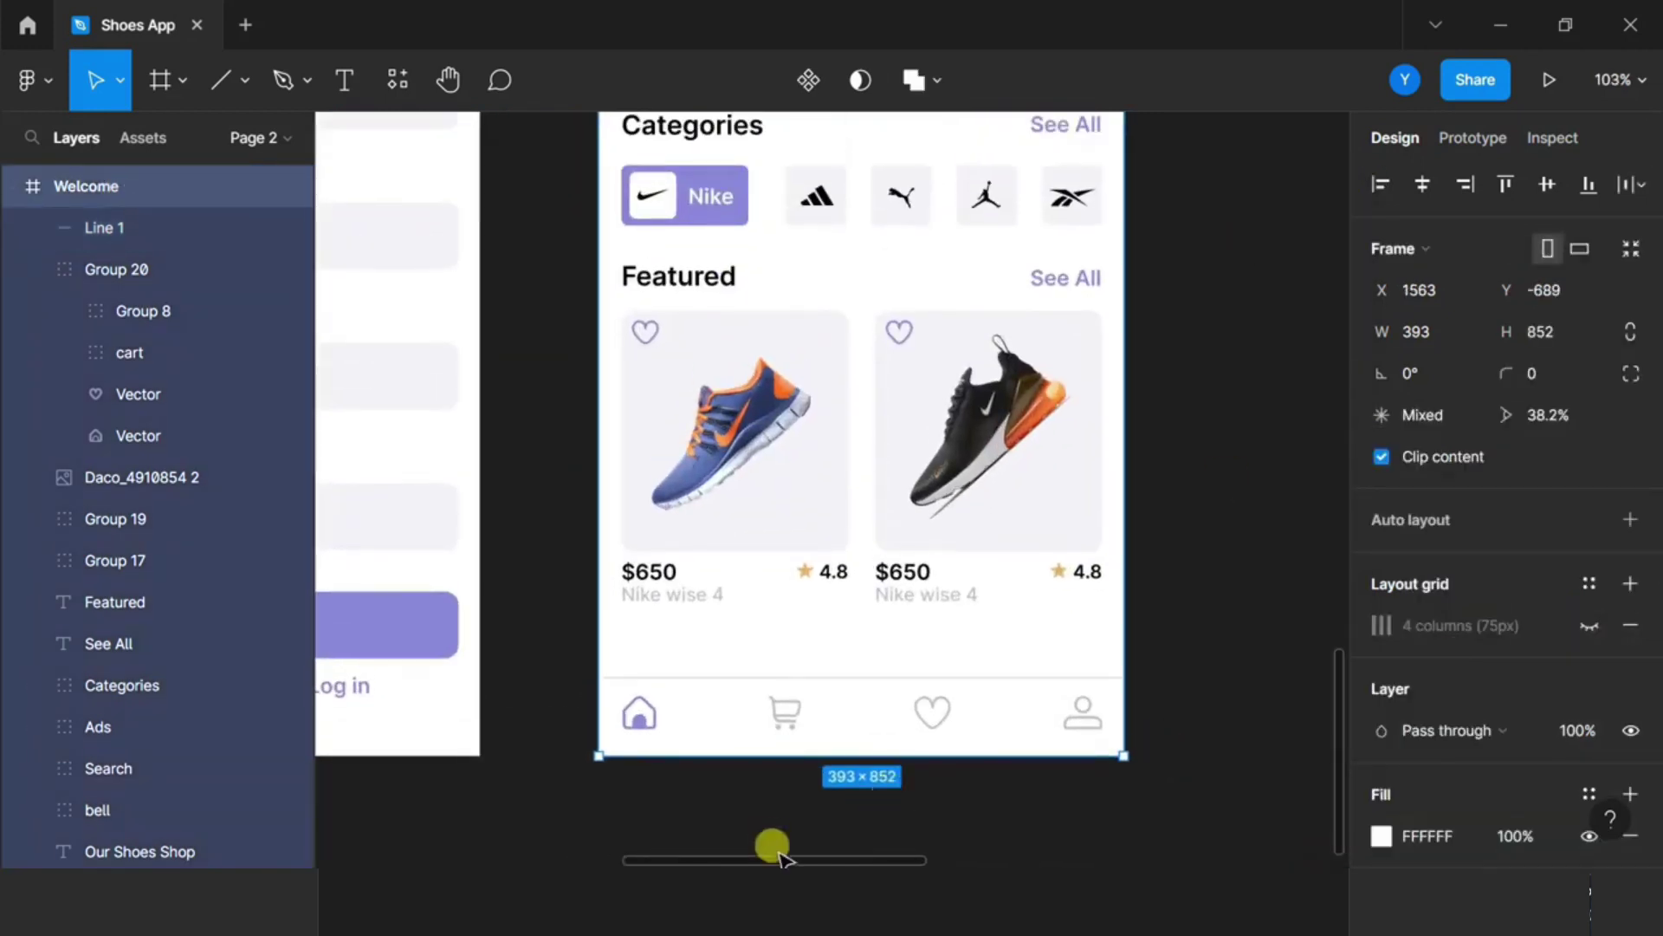
{"action": "left_click", "coordinate": [268, 269]}
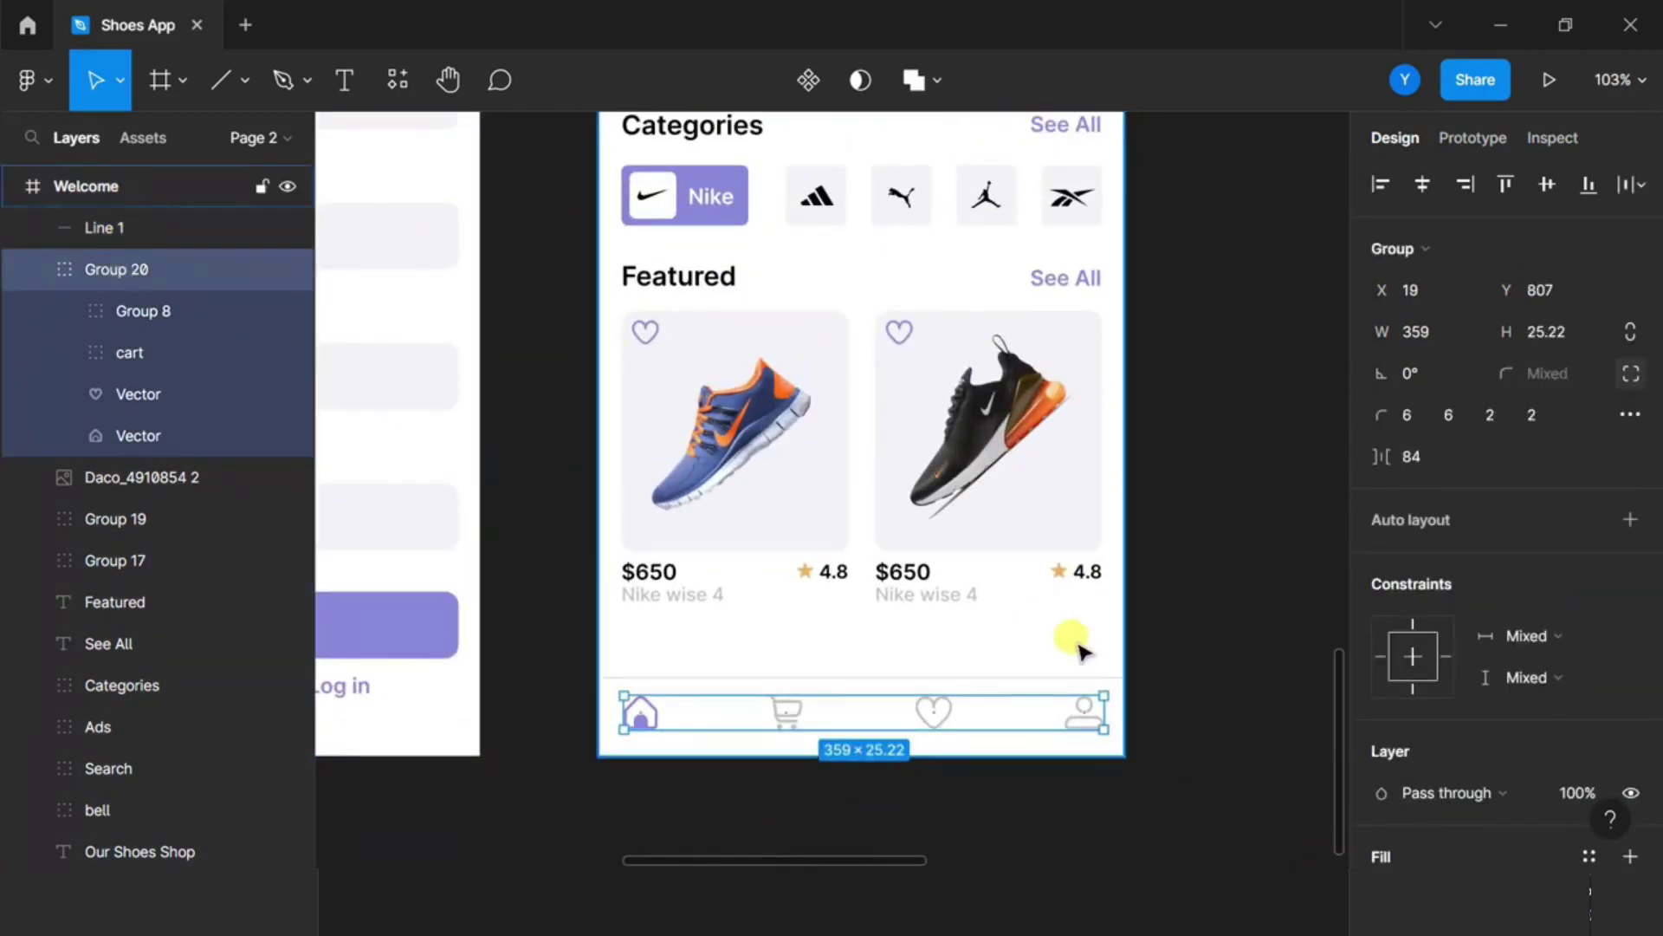
{"action": "left_click", "coordinate": [113, 478]}
{"action": "left_click", "coordinate": [130, 560], "text": "shift"}
{"action": "left_click", "coordinate": [123, 601], "text": "shift"}
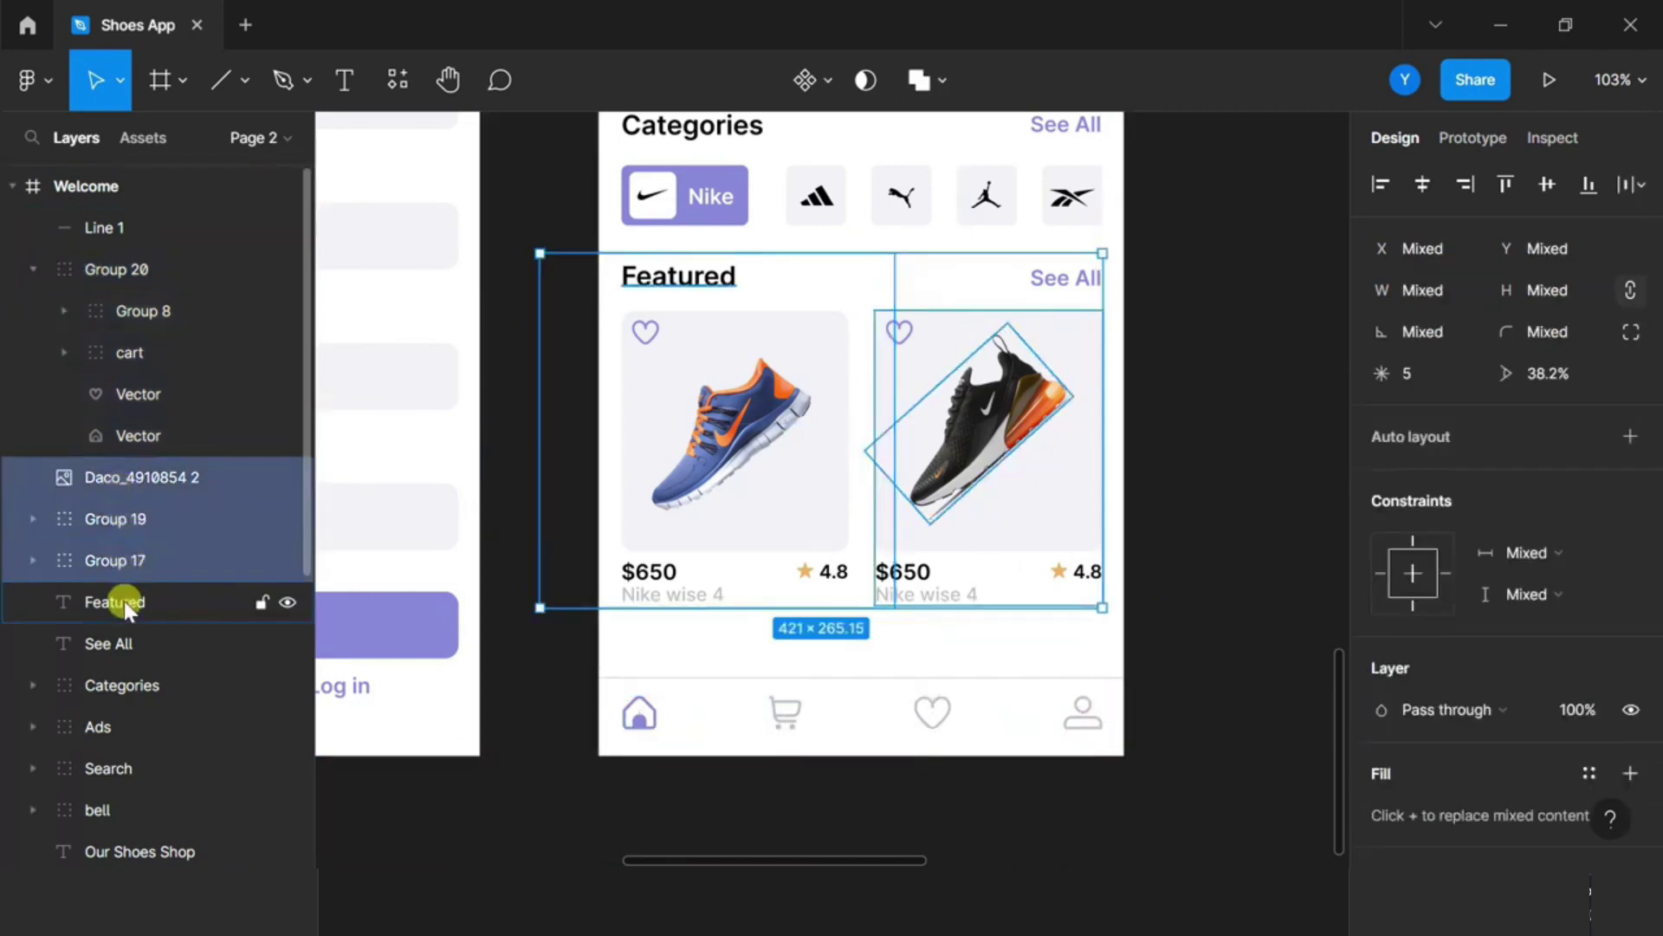
{"action": "left_click", "coordinate": [126, 644], "text": "shift"}
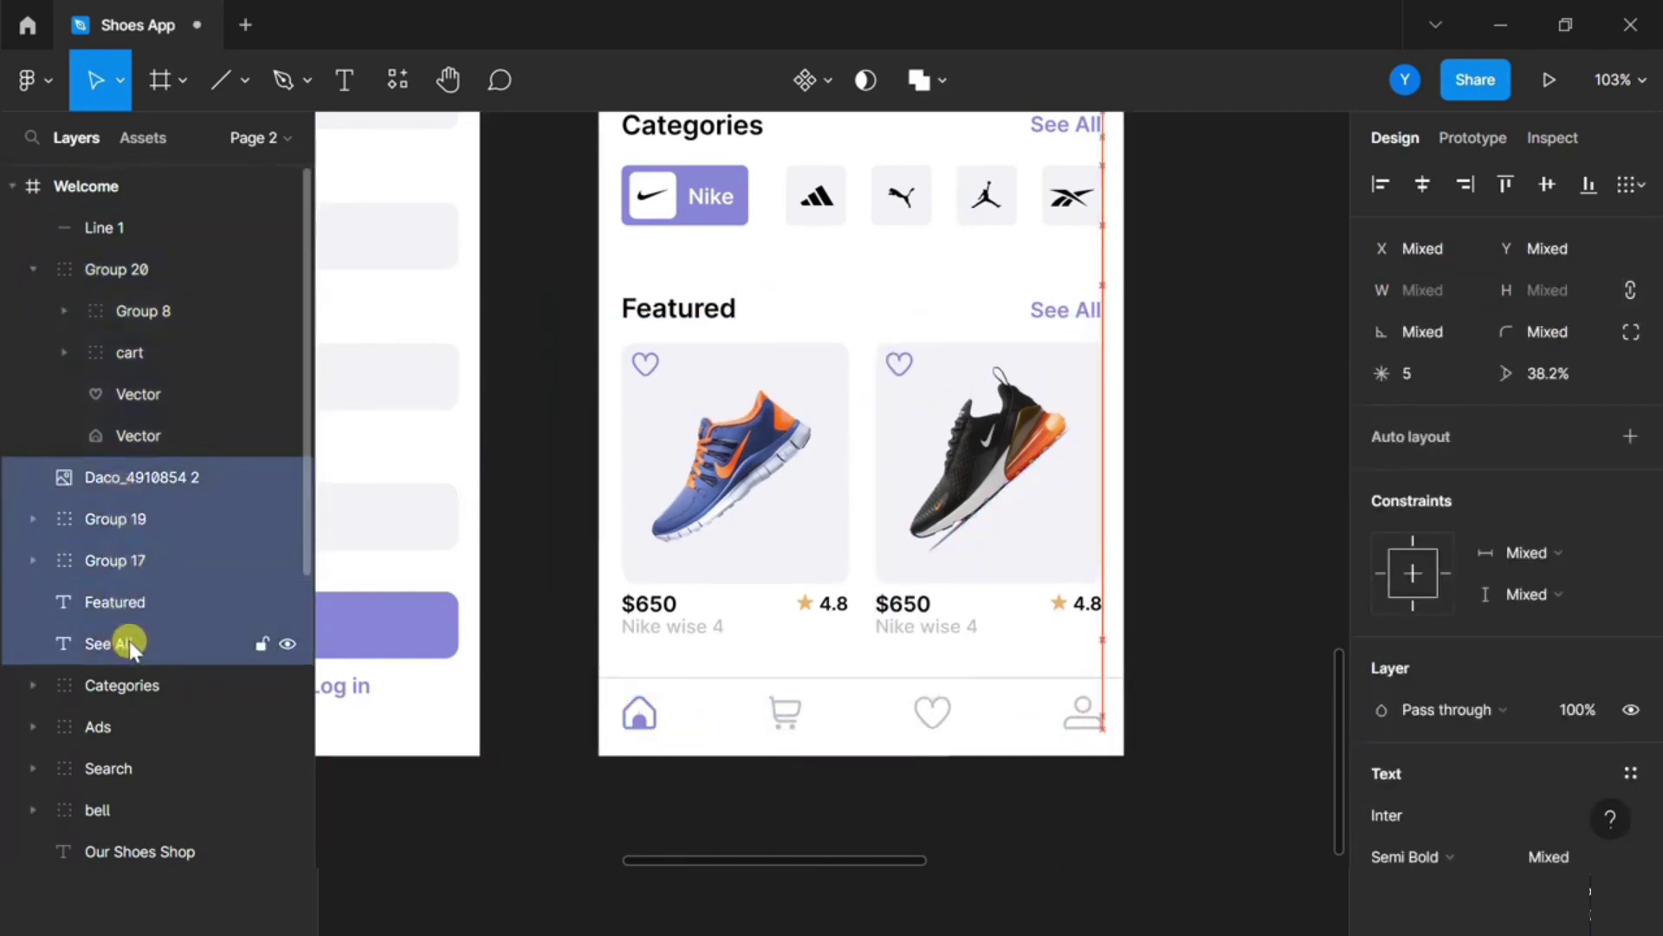
{"action": "left_click", "coordinate": [125, 684]}
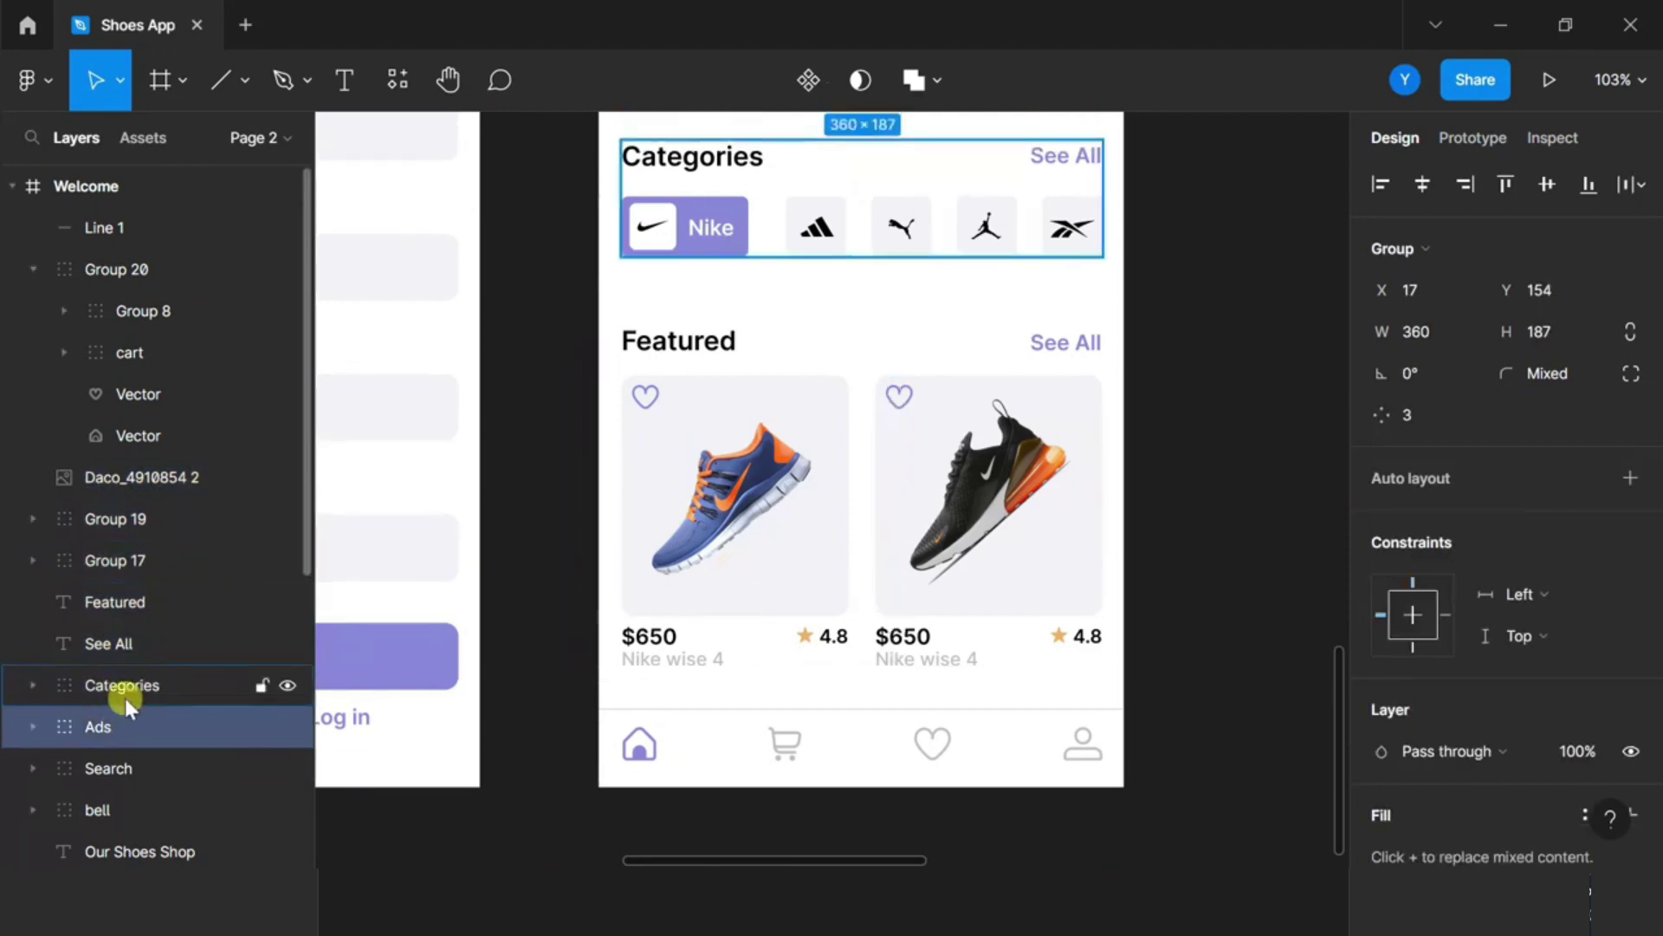
{"action": "left_click", "coordinate": [1222, 436]}
{"action": "scroll", "coordinate": [1213, 386], "scroll_direction": "up", "scroll_amount": 5}
{"action": "scroll", "coordinate": [1212, 385], "scroll_direction": "down", "scroll_amount": 10}
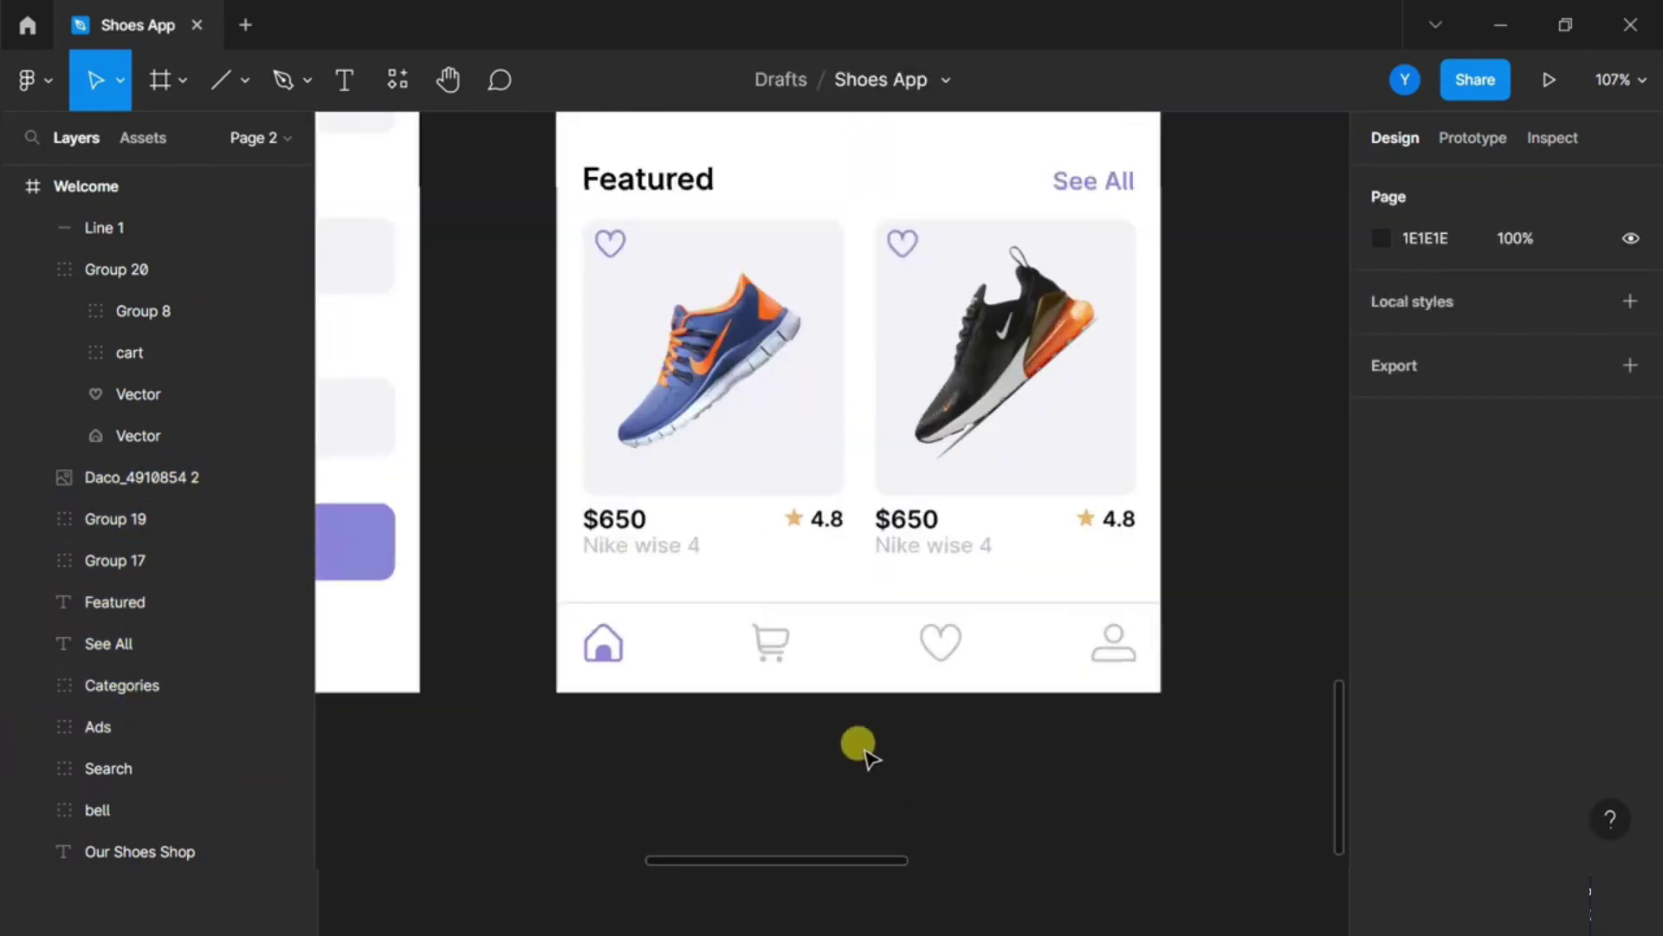
{"action": "scroll", "coordinate": [858, 747], "scroll_direction": "up", "scroll_amount": 3}
Step: Add a 'Home' text label just under the home icon
{"action": "left_click", "coordinate": [346, 91]}
{"action": "scroll", "coordinate": [465, 632], "scroll_direction": "up", "scroll_amount": 4}
{"action": "scroll", "coordinate": [464, 632], "scroll_direction": "up", "scroll_amount": 3}
{"action": "left_click", "coordinate": [483, 617]}
{"action": "type", "text": "ome"}
{"action": "key", "text": "ctrl+a"}
{"action": "left_click", "coordinate": [1589, 746]}
{"action": "left_click", "coordinate": [1589, 486]}
{"action": "key", "text": "Escape"}
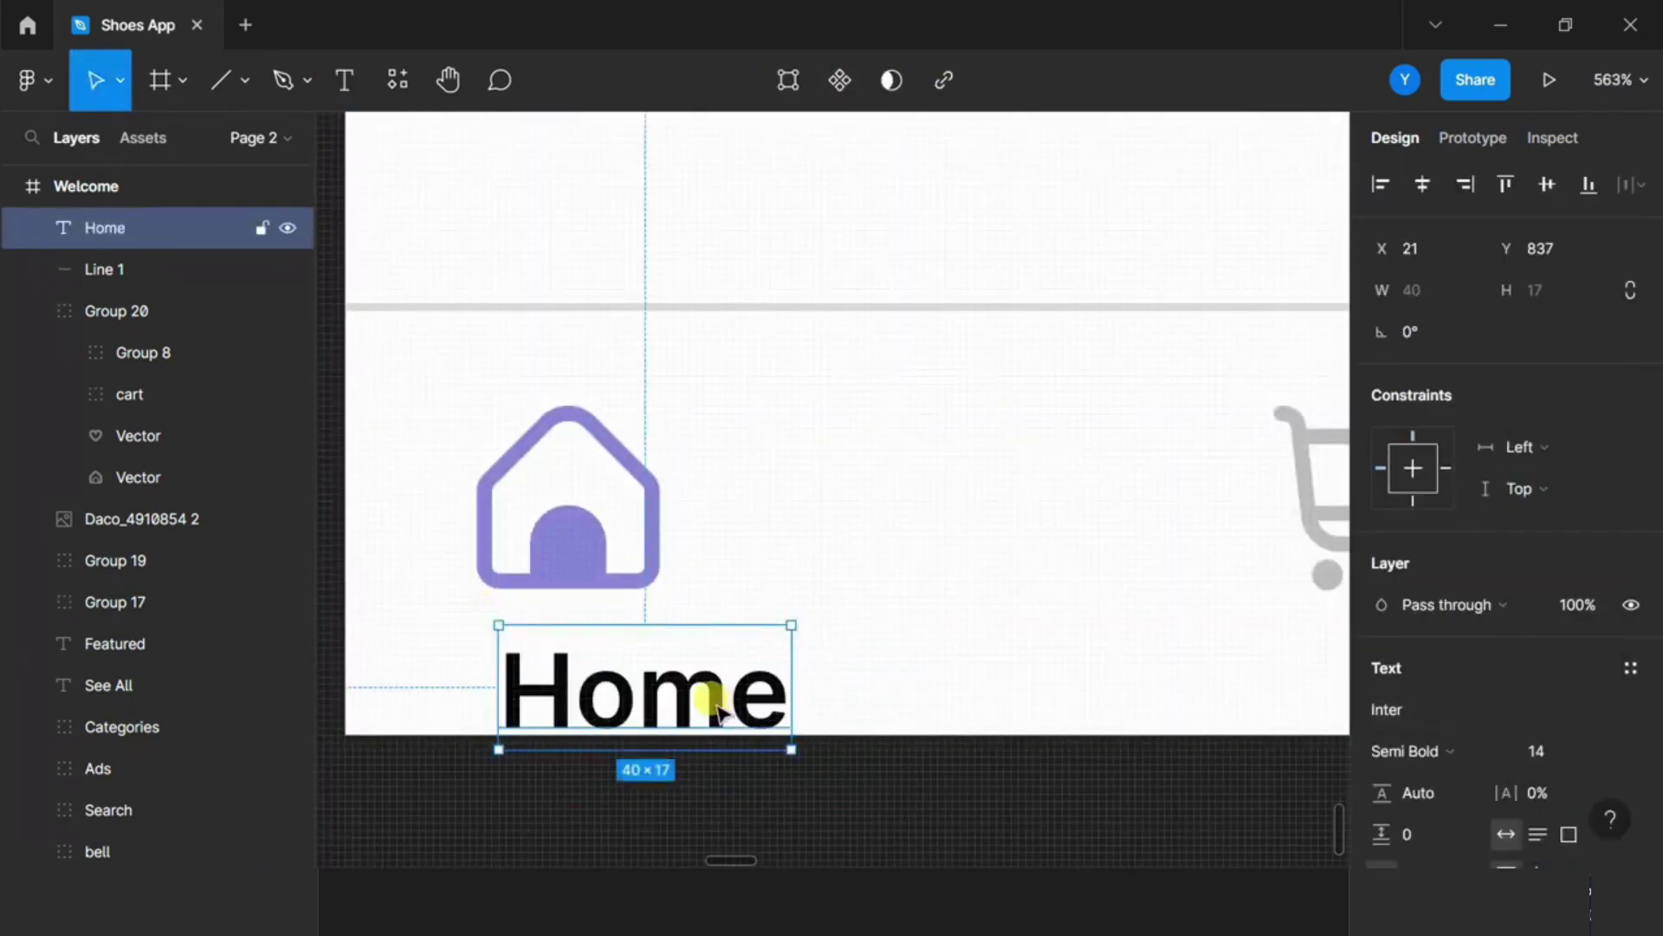
{"action": "left_click_drag", "start_coordinate": [705, 694], "coordinate": [683, 672]}
Step: Give the Home label font size 9 and a purple 8985D7 fill
{"action": "left_click", "coordinate": [1589, 750]}
{"action": "left_click", "coordinate": [1566, 428]}
{"action": "left_click", "coordinate": [1589, 750]}
{"action": "left_click", "coordinate": [1566, 365]}
{"action": "left_click", "coordinate": [1544, 750]}
{"action": "type", "text": "9"}
{"action": "scroll", "coordinate": [1545, 750], "scroll_direction": "down", "scroll_amount": 2}
{"action": "scroll", "coordinate": [1516, 705], "scroll_direction": "down", "scroll_amount": 3}
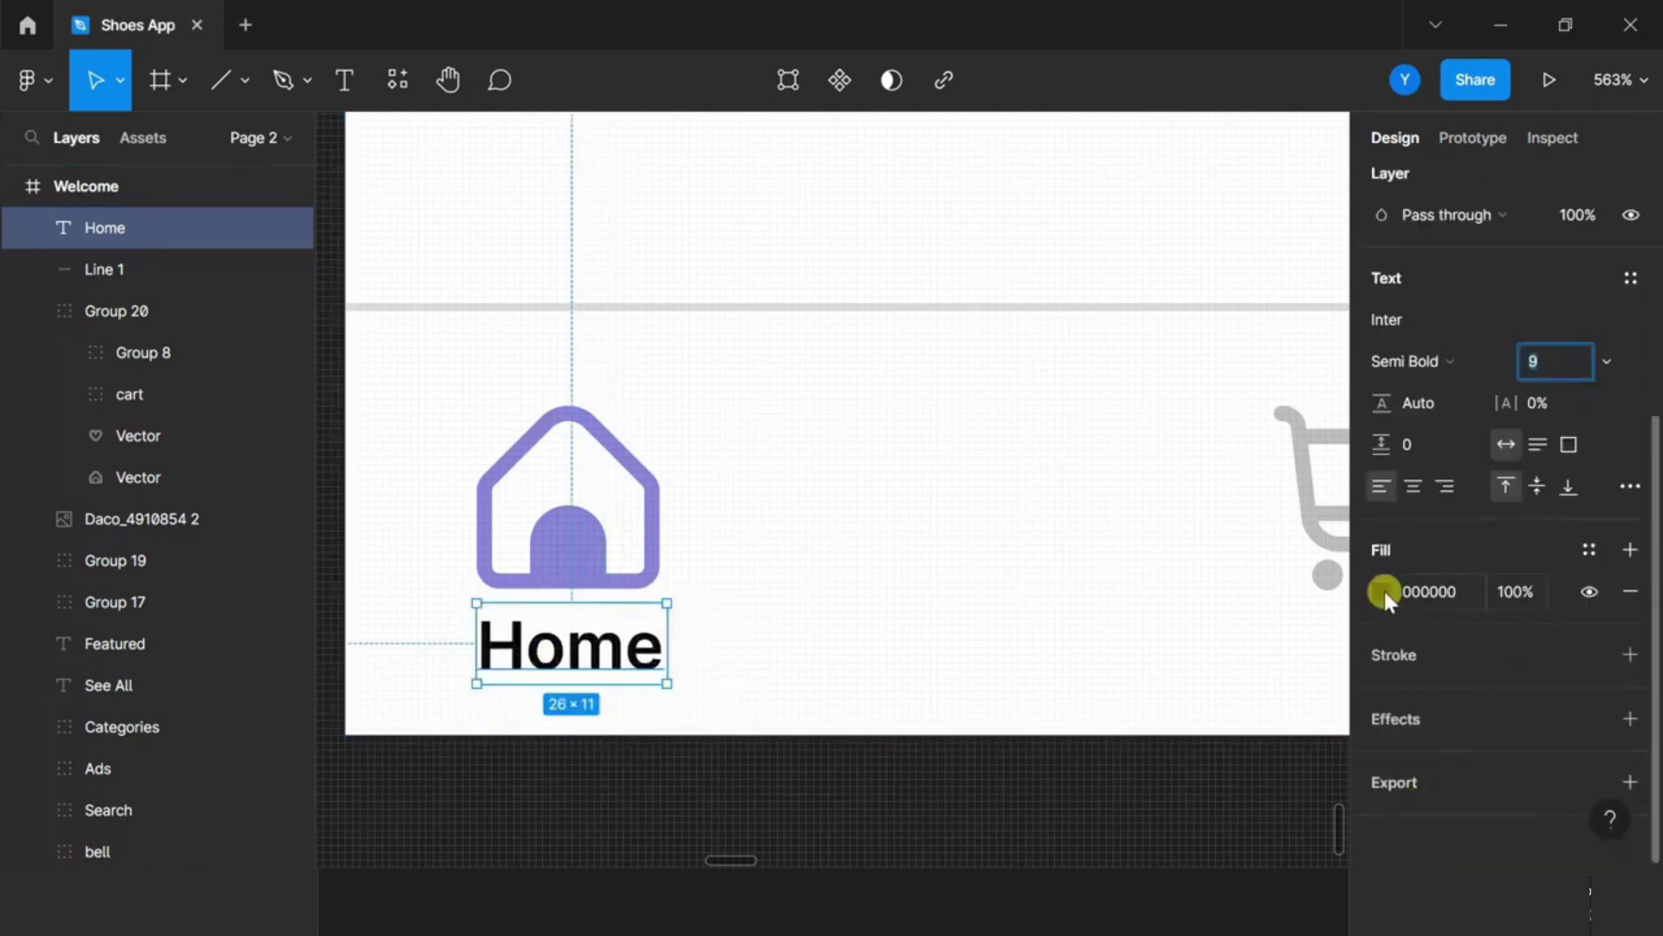
{"action": "left_click", "coordinate": [1385, 596]}
{"action": "left_click", "coordinate": [1158, 702]}
{"action": "left_click", "coordinate": [731, 765]}
{"action": "scroll", "coordinate": [552, 684], "scroll_direction": "down", "scroll_amount": 3}
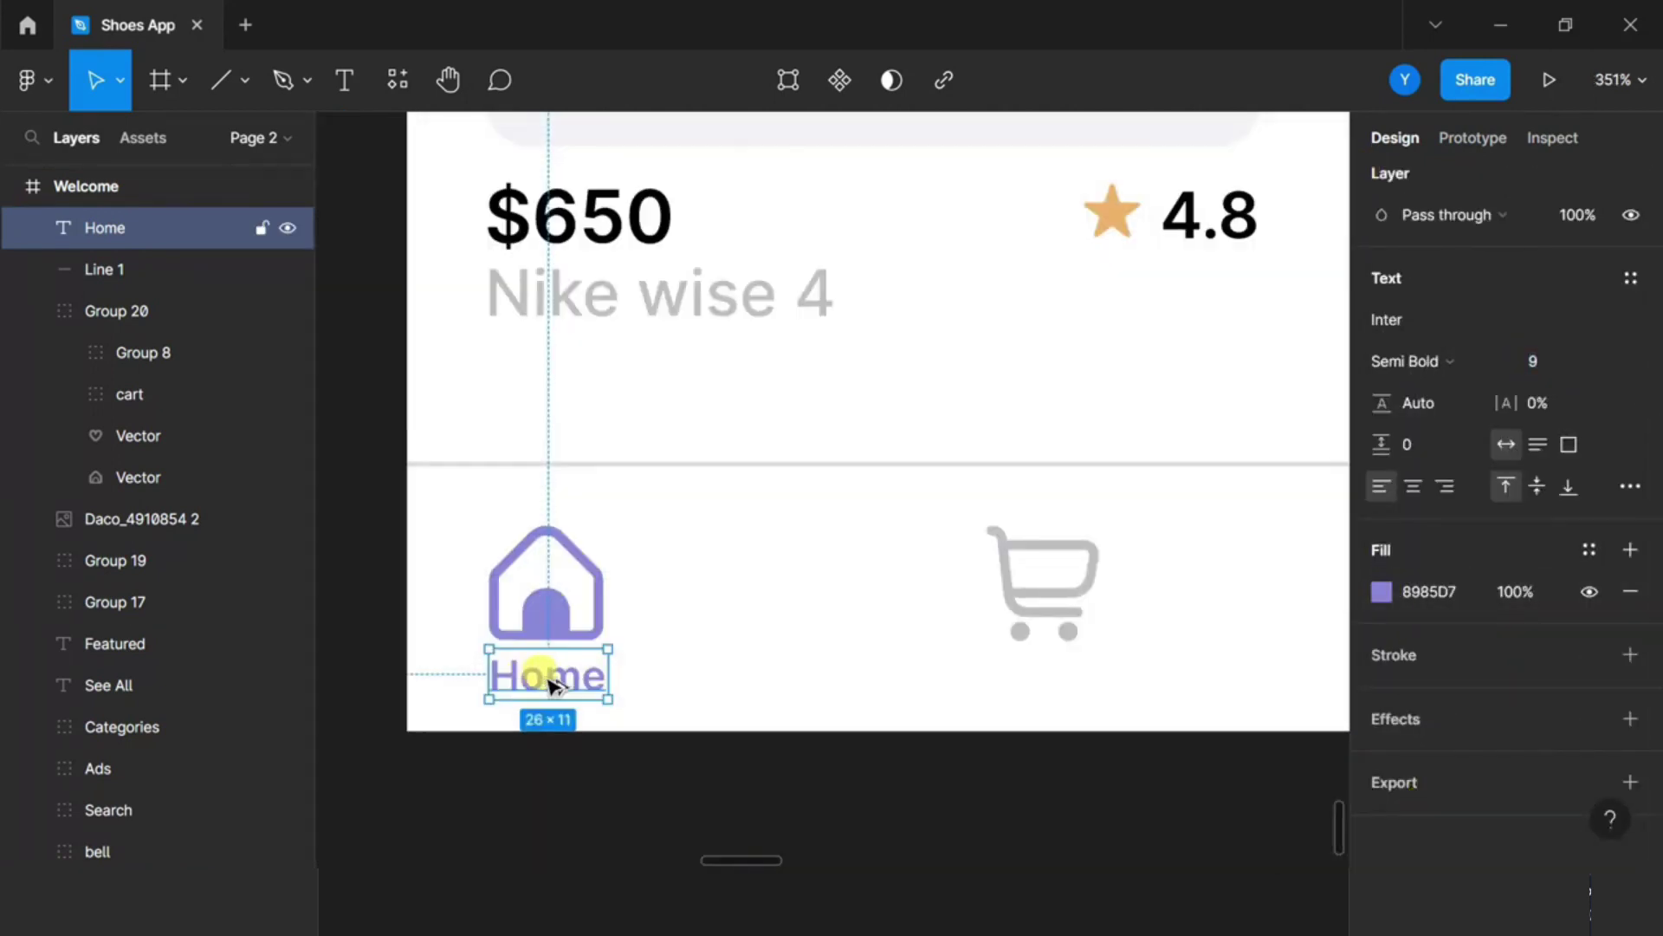
Step: Copy the label under the cart icon as a grey 'My Cart', centred
{"action": "left_click_drag", "start_coordinate": [551, 685], "coordinate": [1050, 679]}
{"action": "left_click", "coordinate": [341, 76]}
{"action": "scroll", "coordinate": [901, 659], "scroll_direction": "up", "scroll_amount": 3}
{"action": "left_click", "coordinate": [892, 649]}
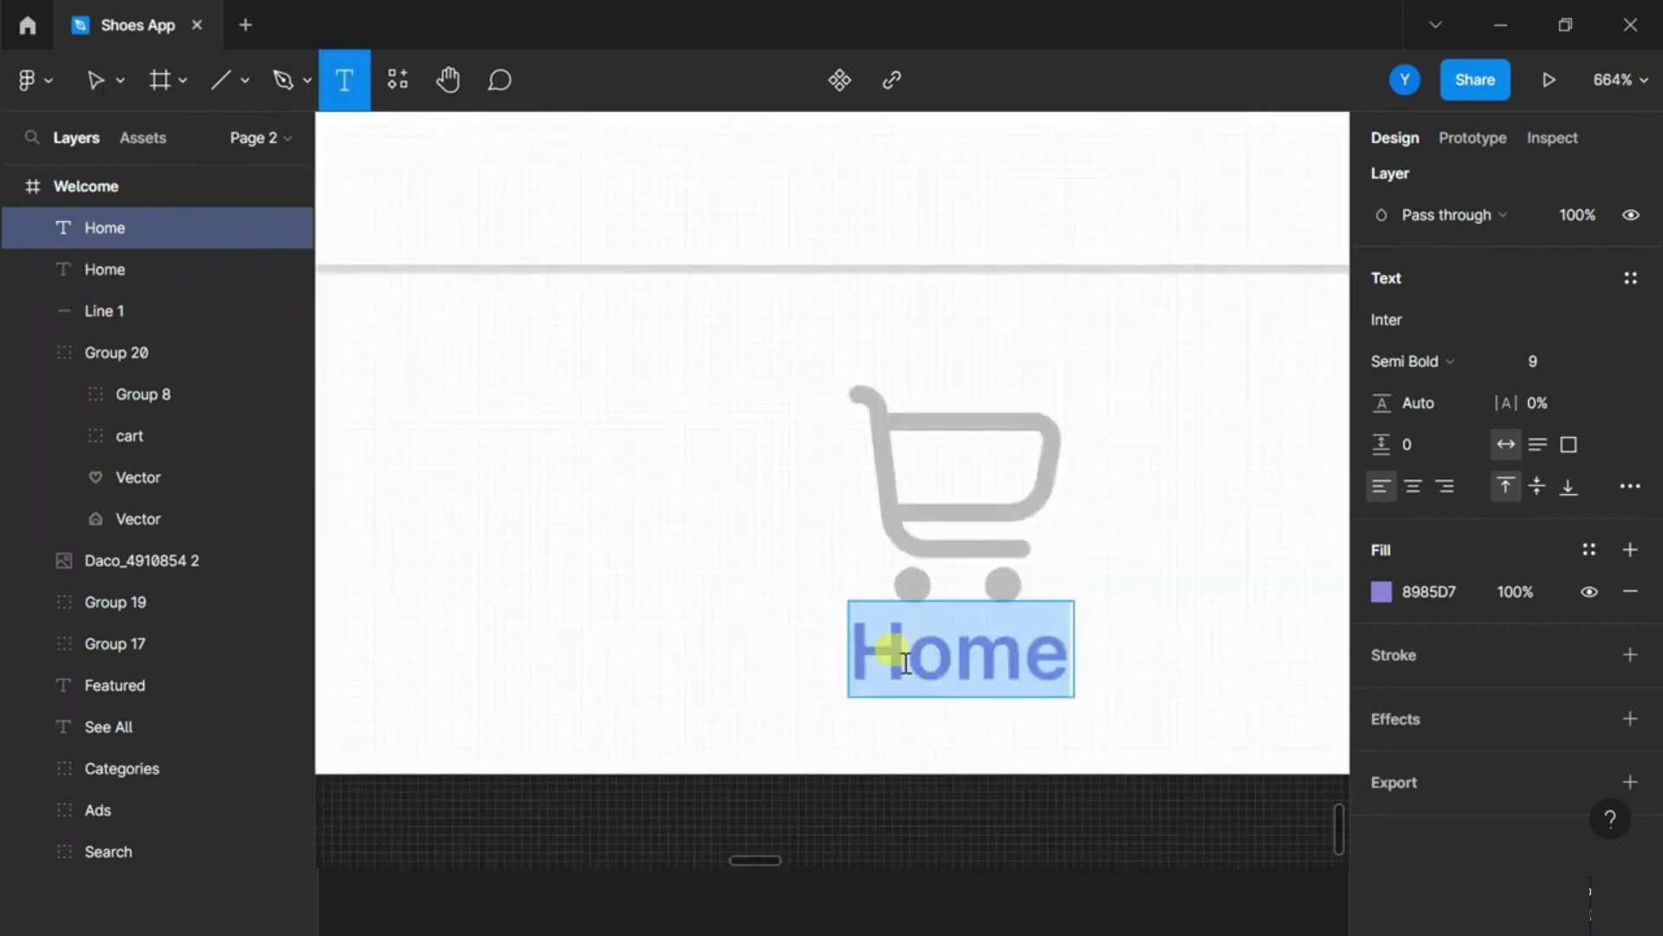
{"action": "left_click_drag", "start_coordinate": [893, 650], "coordinate": [1074, 643]}
{"action": "key", "text": "BackSpace"}
{"action": "type", "text": "Cart"}
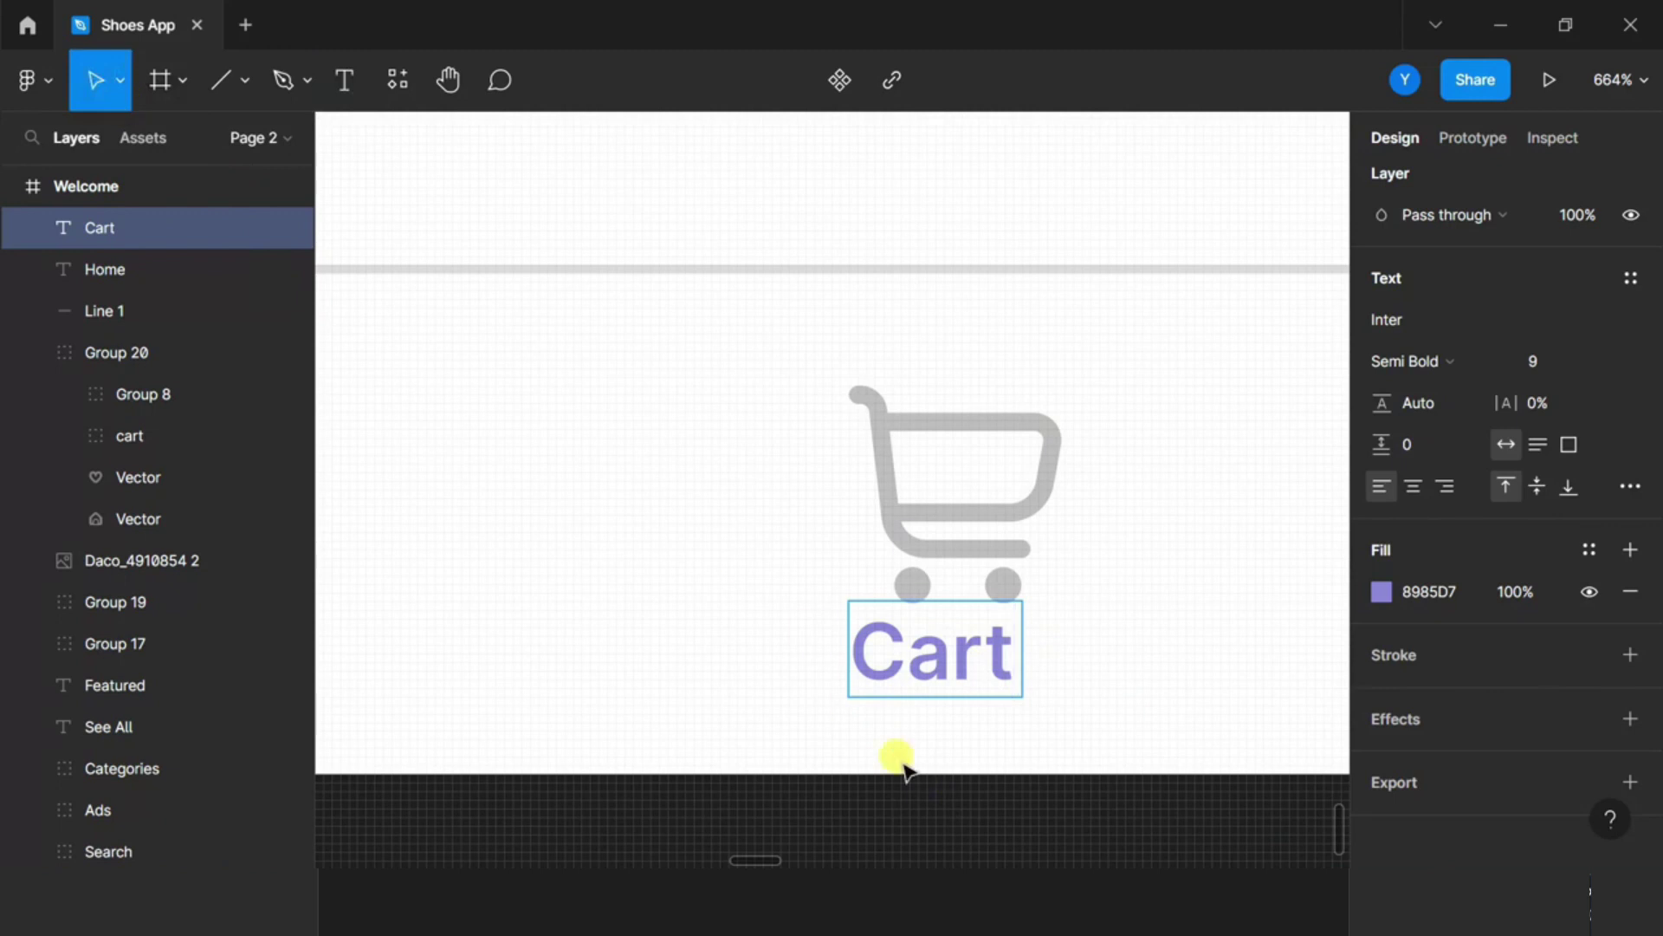
{"action": "left_click_drag", "start_coordinate": [935, 631], "coordinate": [970, 632]}
{"action": "left_click", "coordinate": [1381, 592]}
{"action": "key", "text": "t"}
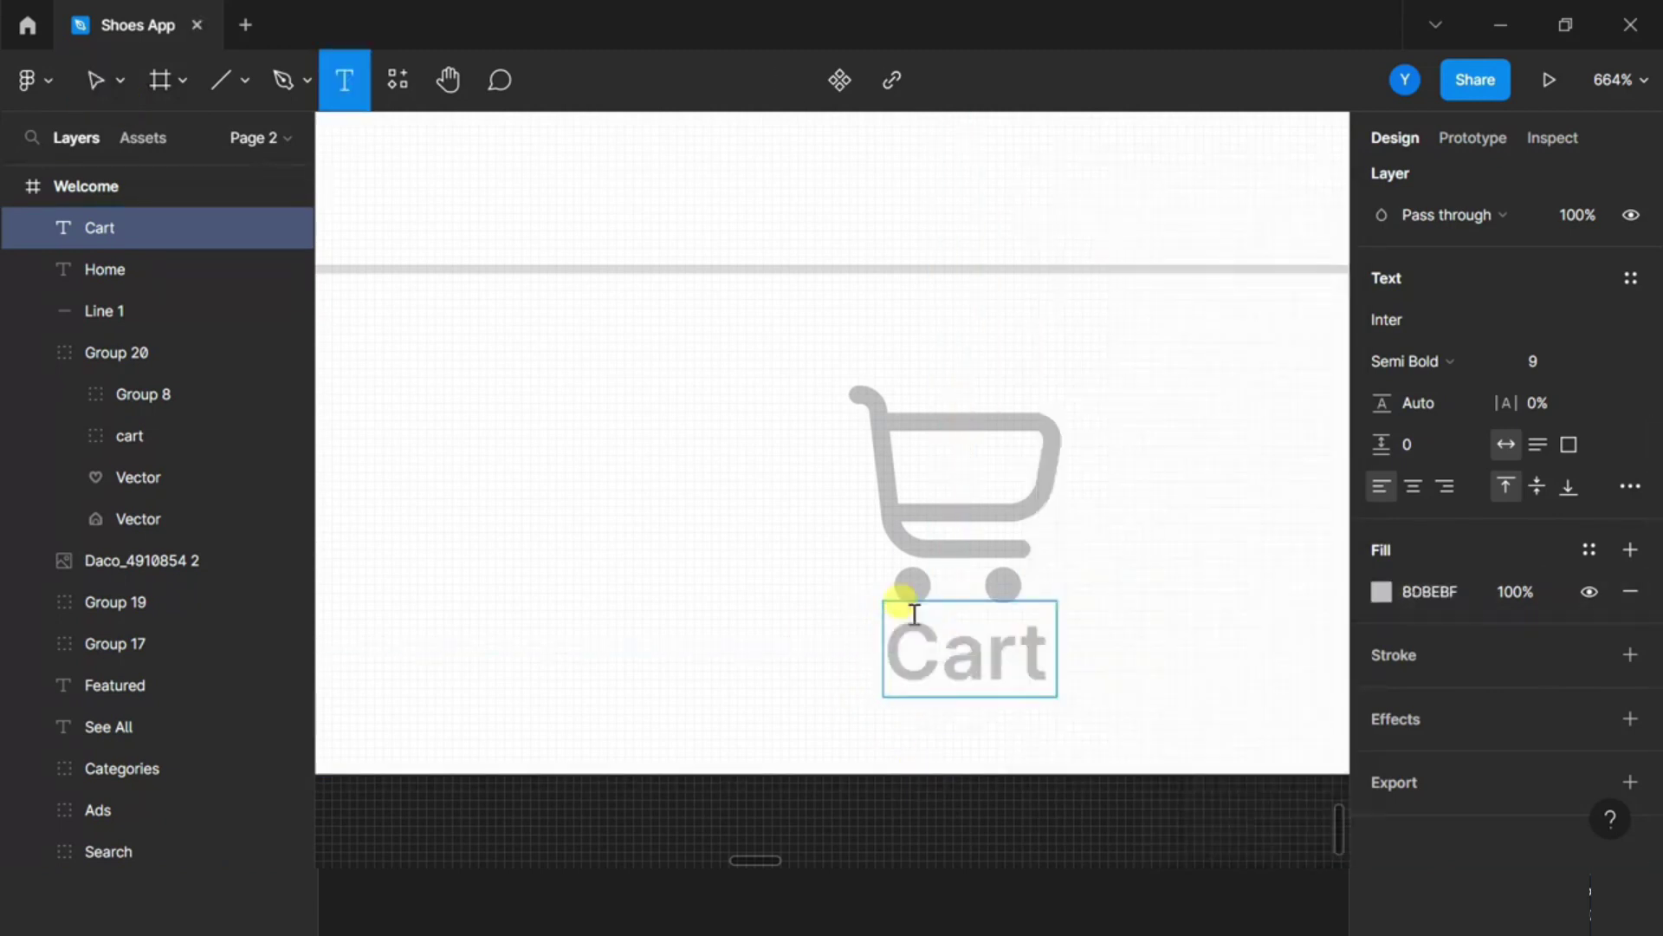
{"action": "left_click", "coordinate": [906, 613]}
{"action": "type", "text": "My"}
{"action": "key", "text": "Escape"}
{"action": "left_click_drag", "start_coordinate": [1173, 673], "coordinate": [1102, 673]}
{"action": "scroll", "coordinate": [958, 668], "scroll_direction": "down", "scroll_amount": 5}
Step: Copy the label under the heart icon and retype it as 'Favorites'
{"action": "left_click_drag", "start_coordinate": [504, 520], "coordinate": [775, 537]}
{"action": "scroll", "coordinate": [776, 537], "scroll_direction": "up", "scroll_amount": 5}
{"action": "scroll", "coordinate": [772, 546], "scroll_direction": "up", "scroll_amount": 5}
{"action": "double_click", "coordinate": [772, 545]}
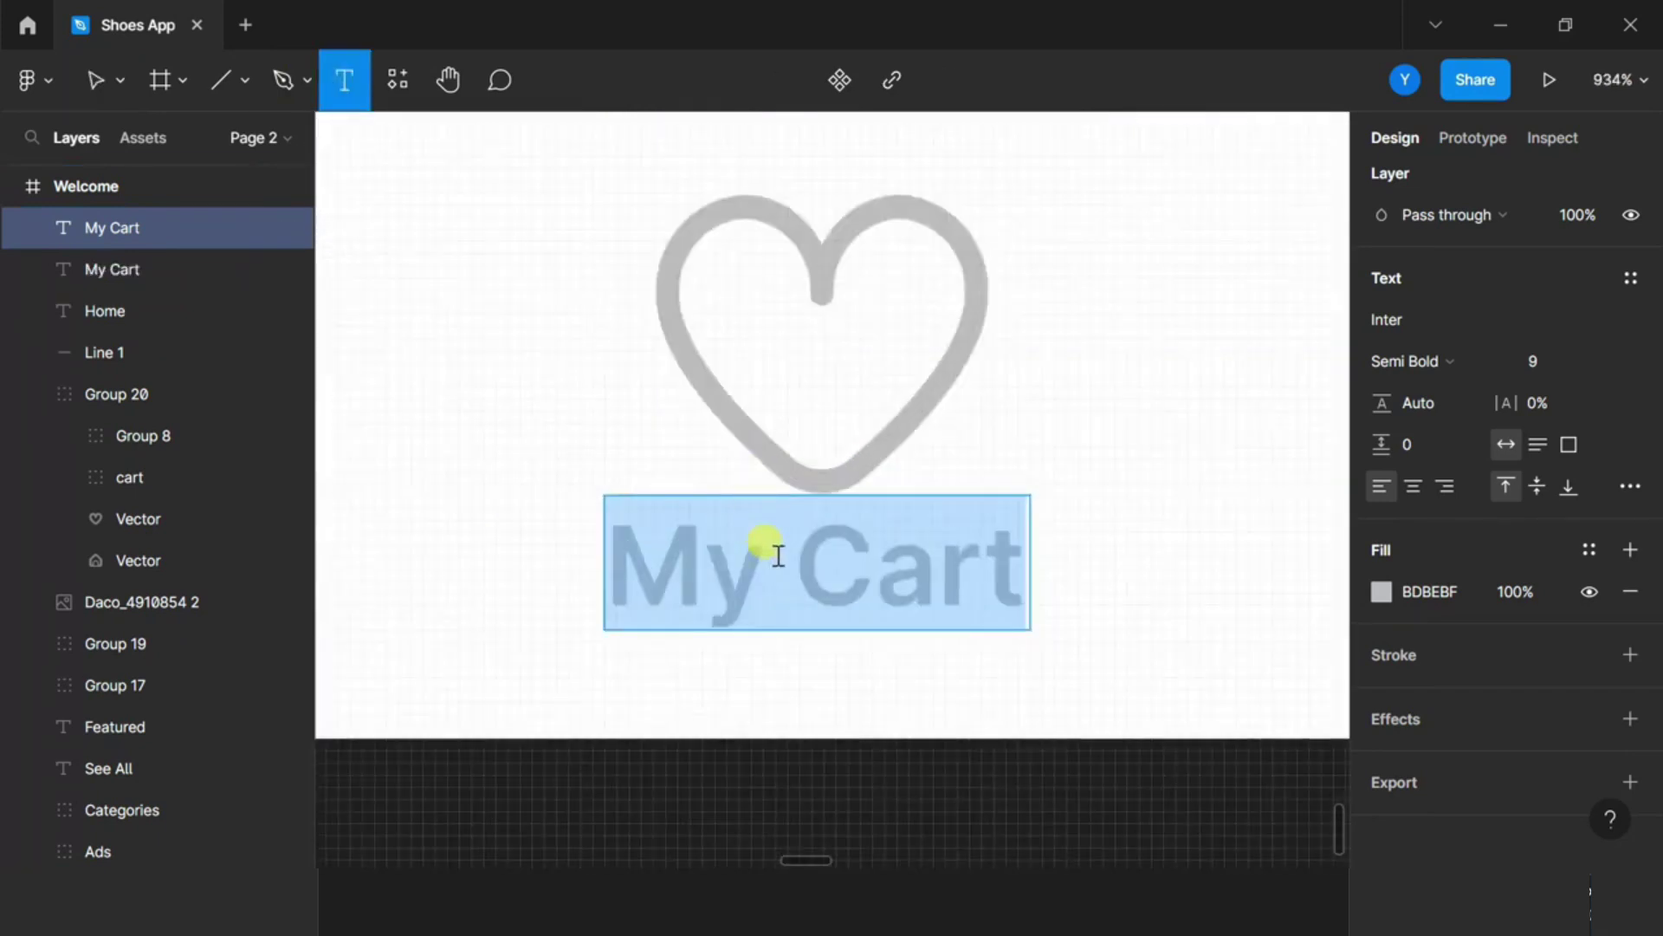
{"action": "type", "text": "M"}
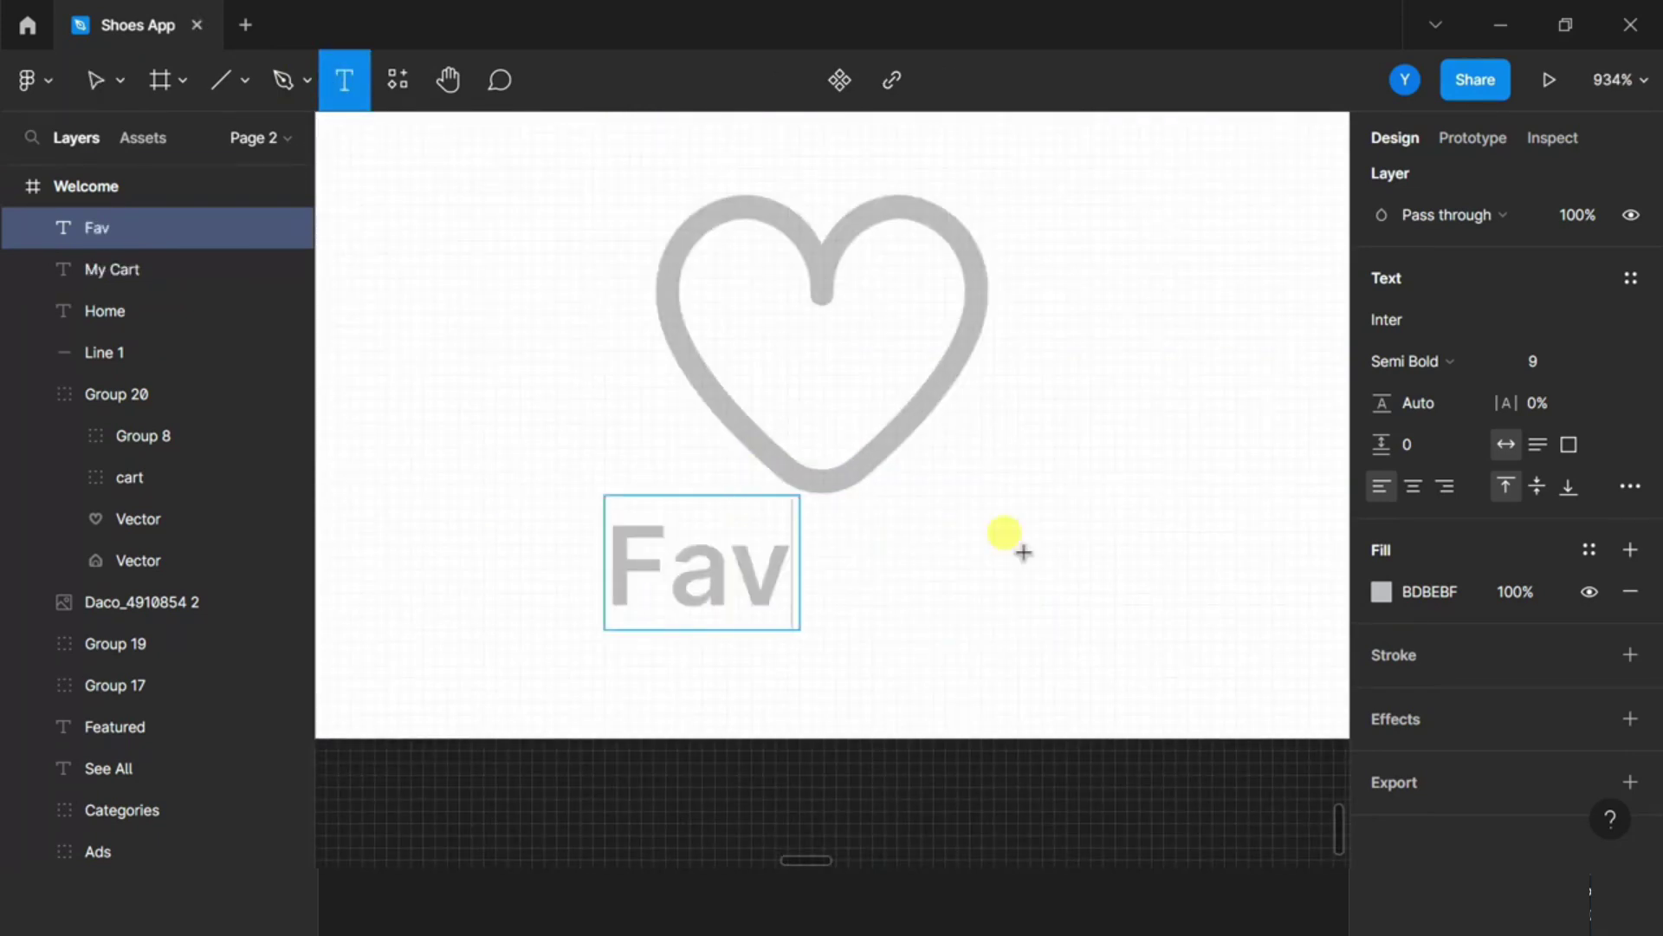
{"action": "type", "text": "ites"}
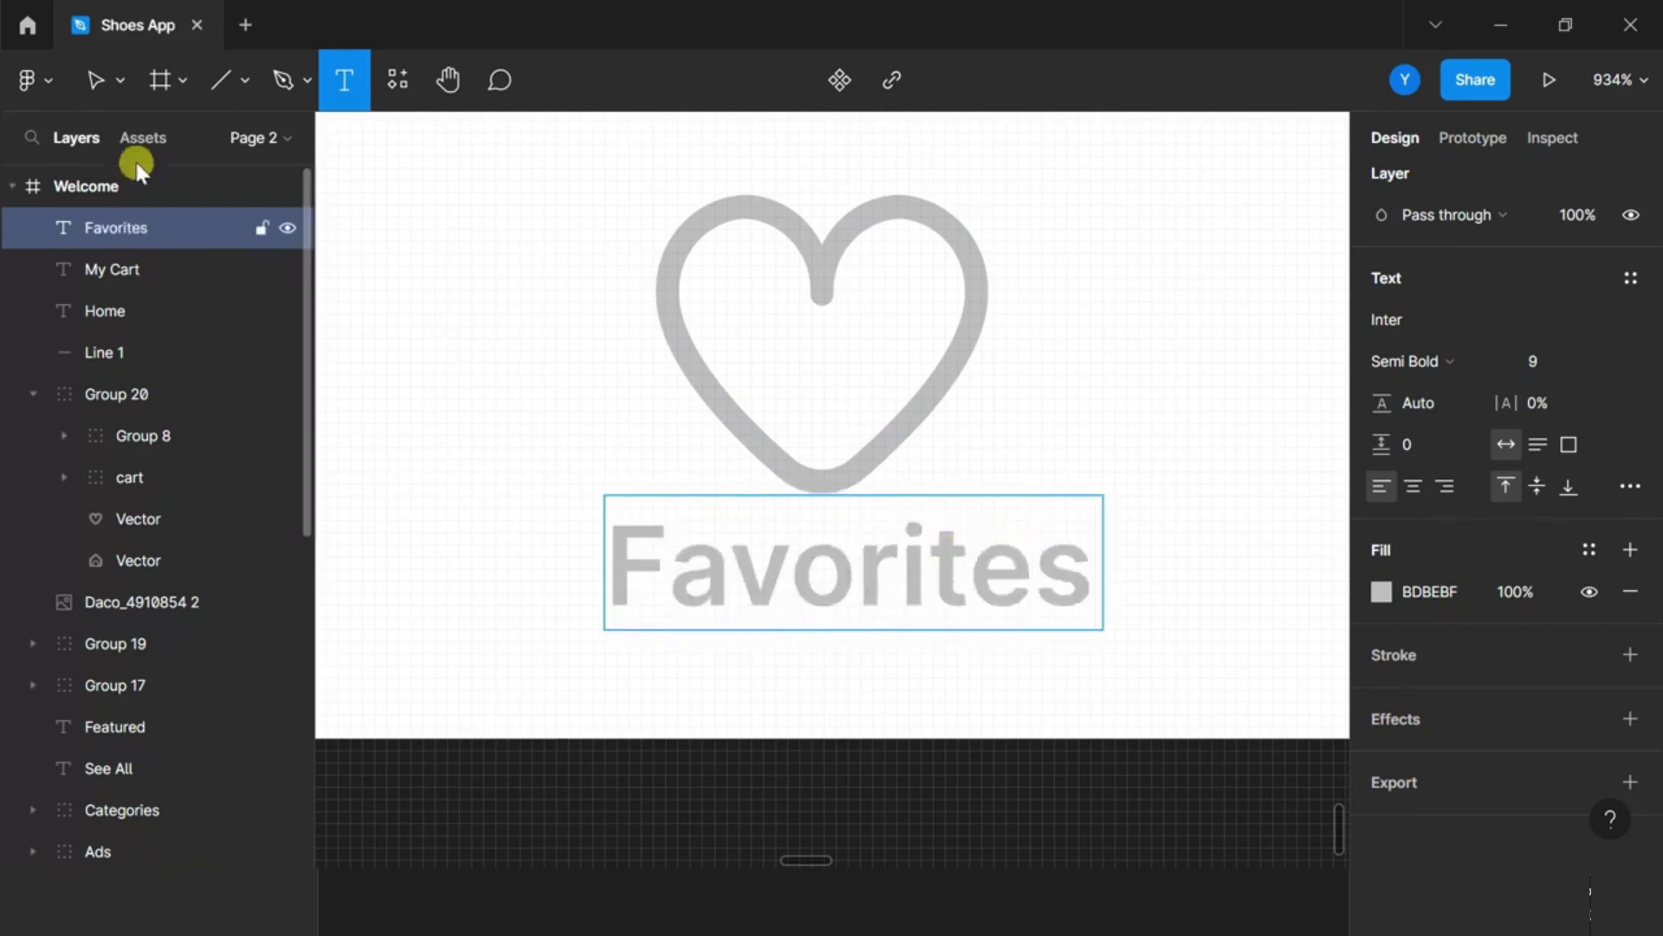
{"action": "key", "text": "Escape"}
{"action": "scroll", "coordinate": [824, 766], "scroll_direction": "down", "scroll_amount": 5}
{"action": "scroll", "coordinate": [639, 631], "scroll_direction": "down", "scroll_amount": 2}
Step: Copy the label under the profile icon as 'Profile', centred beneath it
{"action": "left_click_drag", "start_coordinate": [714, 609], "coordinate": [1083, 619]}
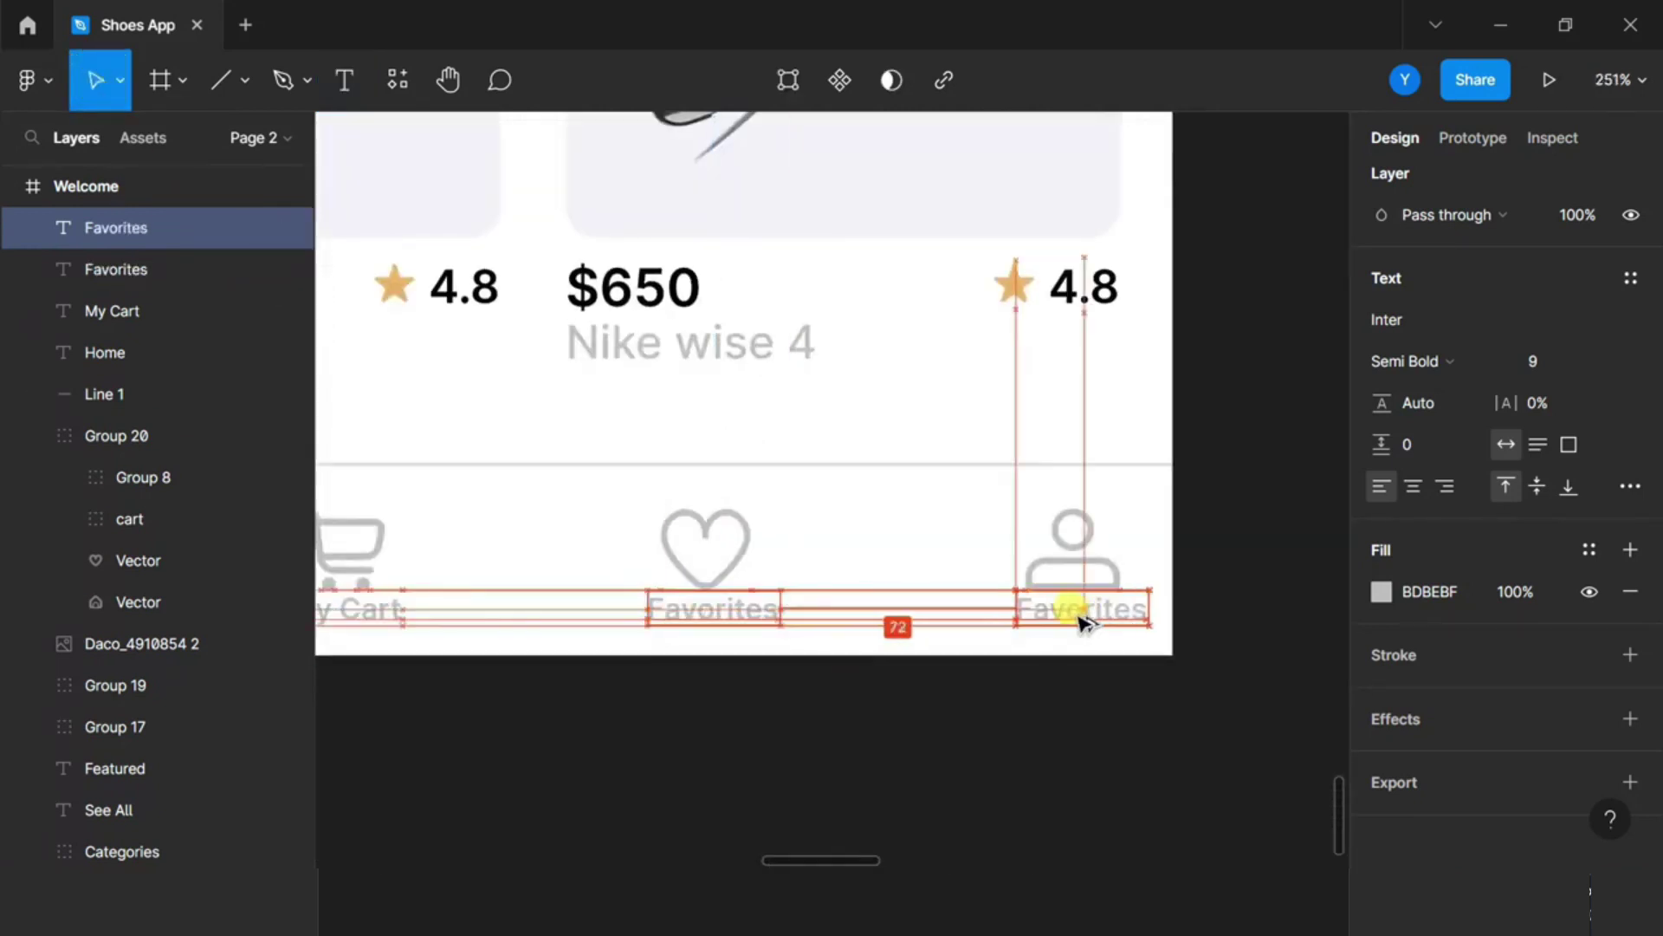
{"action": "key", "text": "Return"}
{"action": "scroll", "coordinate": [1170, 589], "scroll_direction": "up", "scroll_amount": 8}
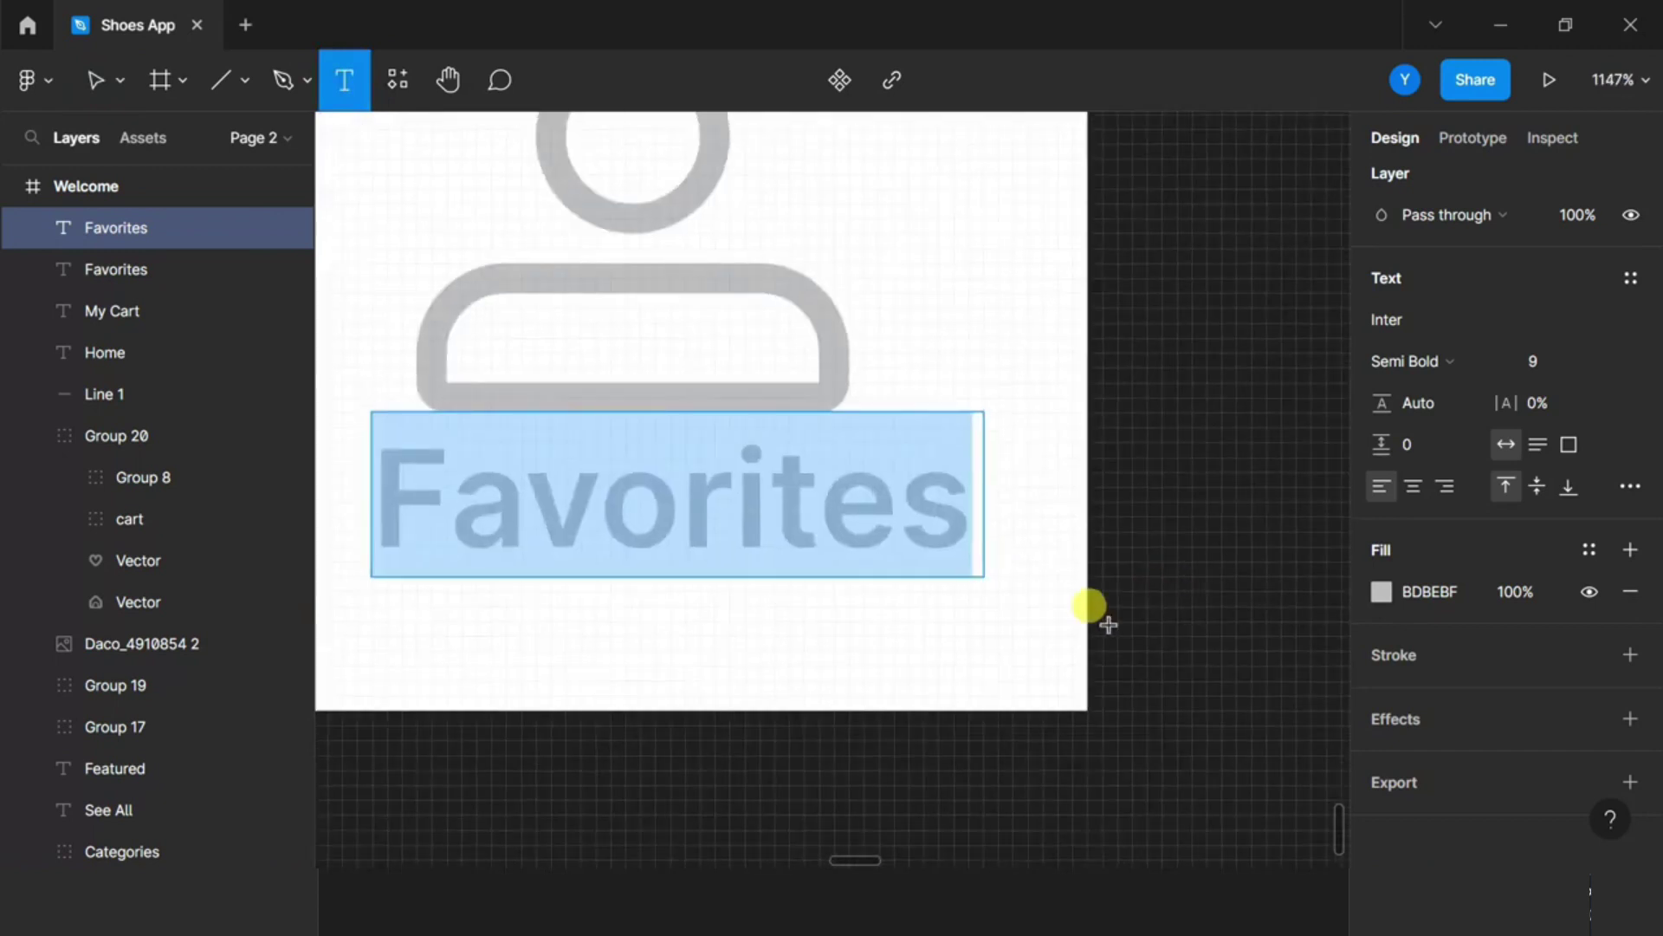
{"action": "left_click", "coordinate": [931, 498]}
{"action": "key", "text": "BackSpace"}
{"action": "key", "text": "BackSpace"}
{"action": "key", "text": "BackSpace"}
{"action": "key", "text": "BackSpace"}
{"action": "key", "text": "BackSpace"}
{"action": "key", "text": "BackSpace"}
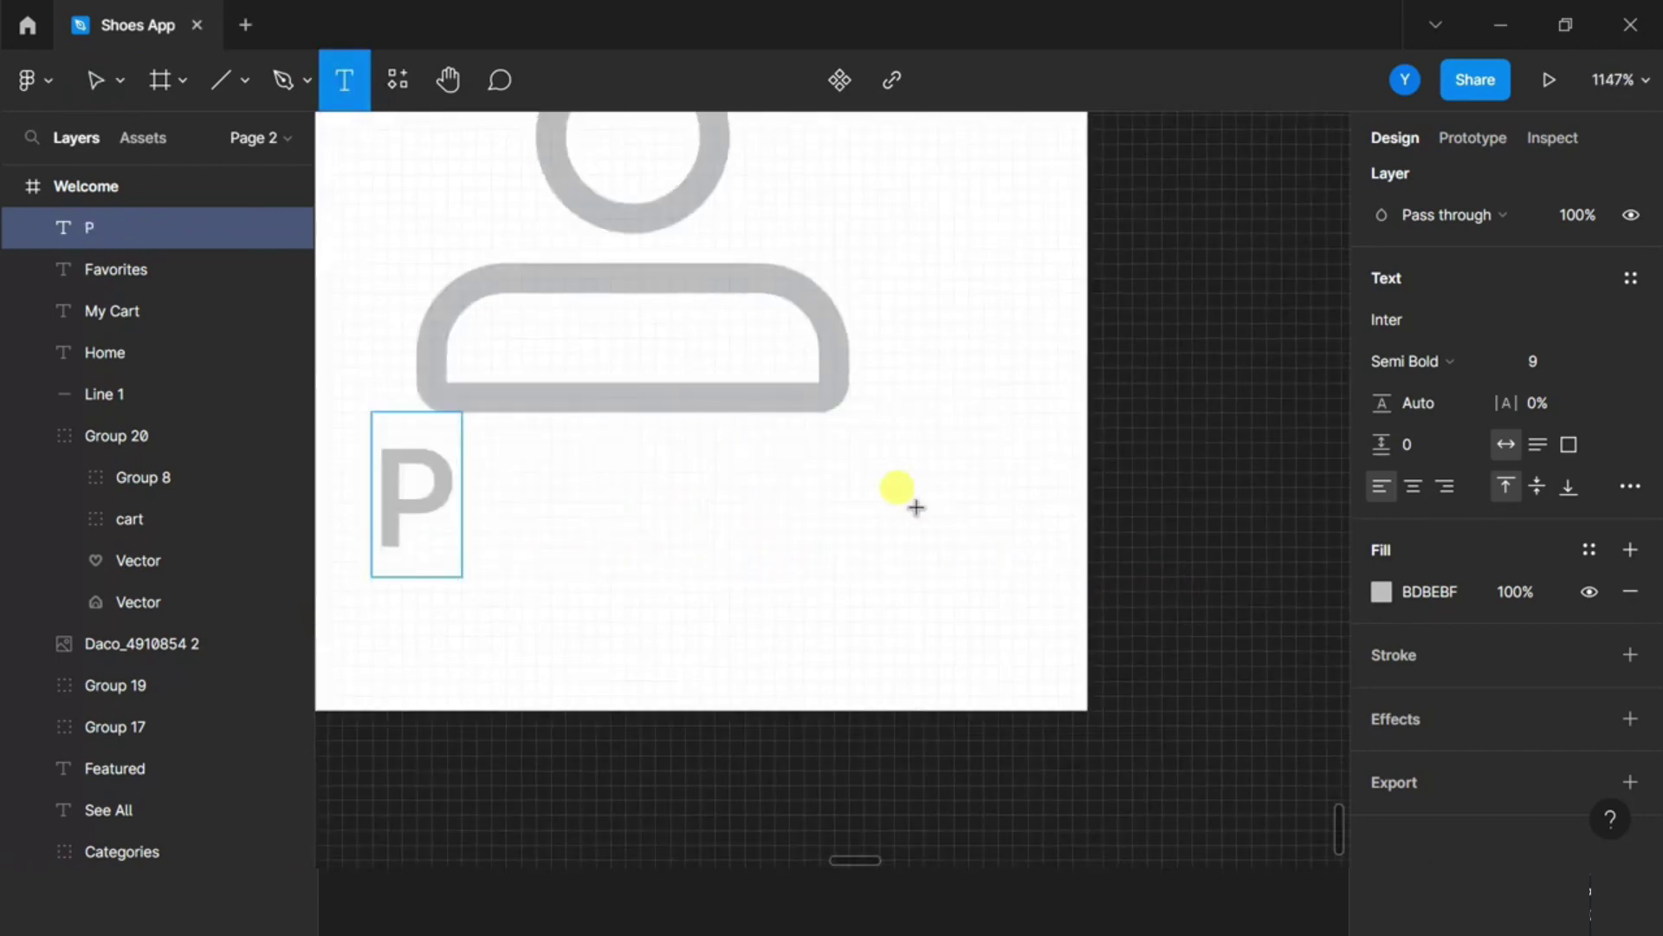
{"action": "type", "text": "rofi"}
{"action": "key", "text": "Escape"}
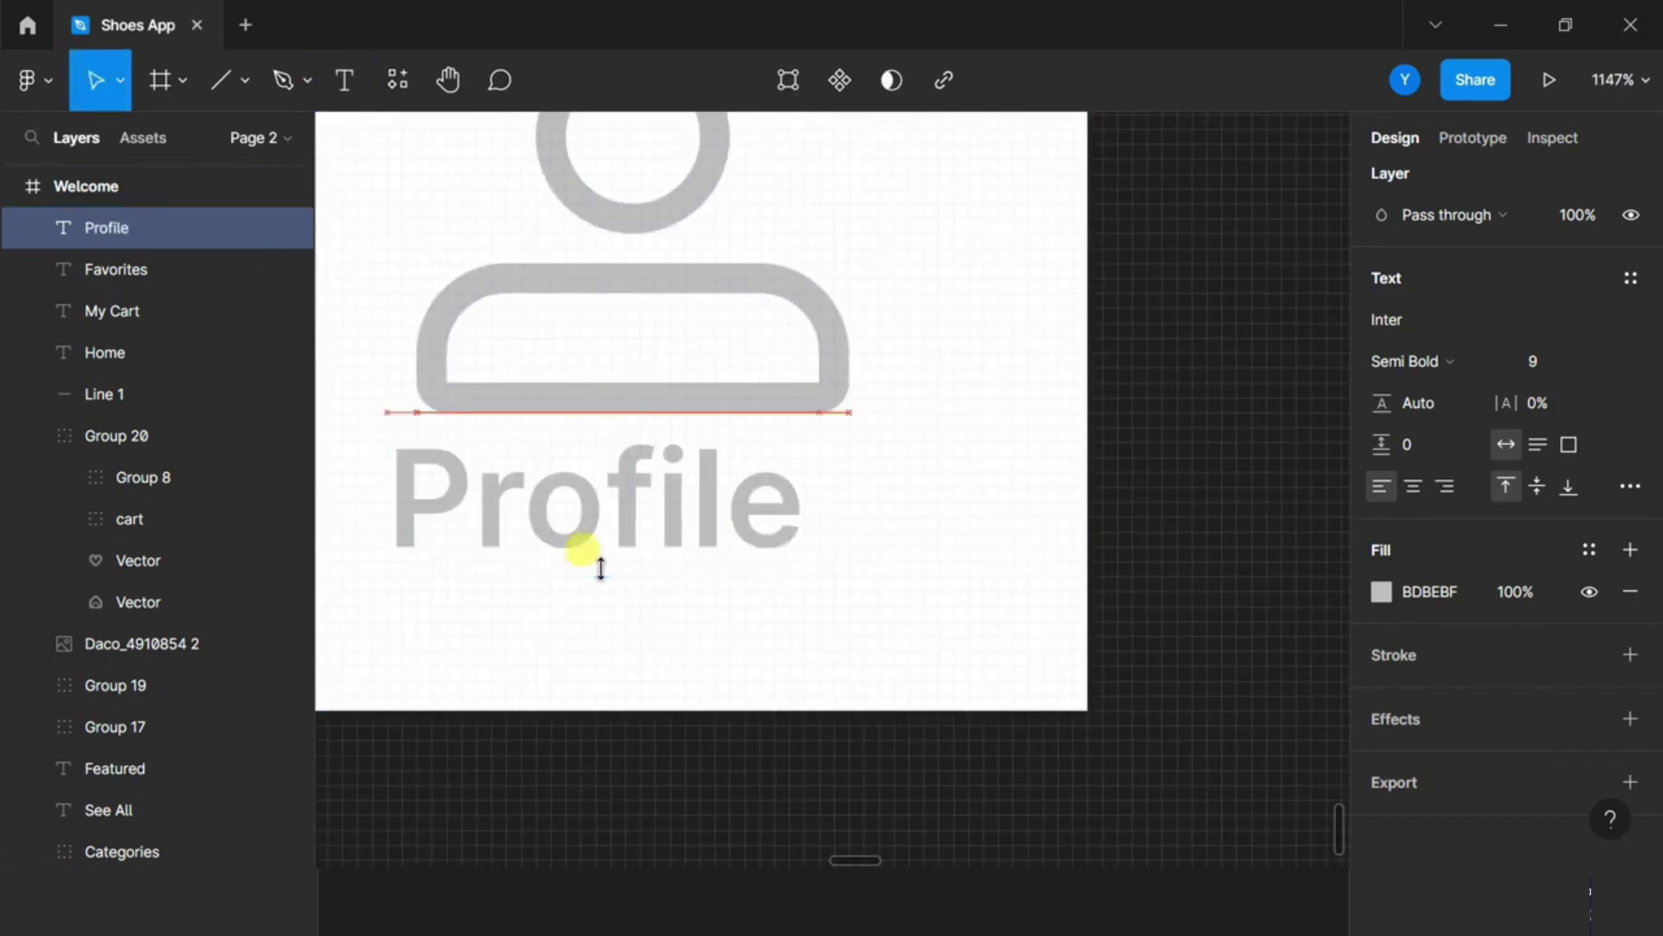
{"action": "key", "text": "Right"}
{"action": "key", "text": "Right"}
{"action": "key", "text": "Right"}
{"action": "scroll", "coordinate": [866, 459], "scroll_direction": "down", "scroll_amount": 10}
{"action": "scroll", "coordinate": [867, 459], "scroll_direction": "down", "scroll_amount": 5}
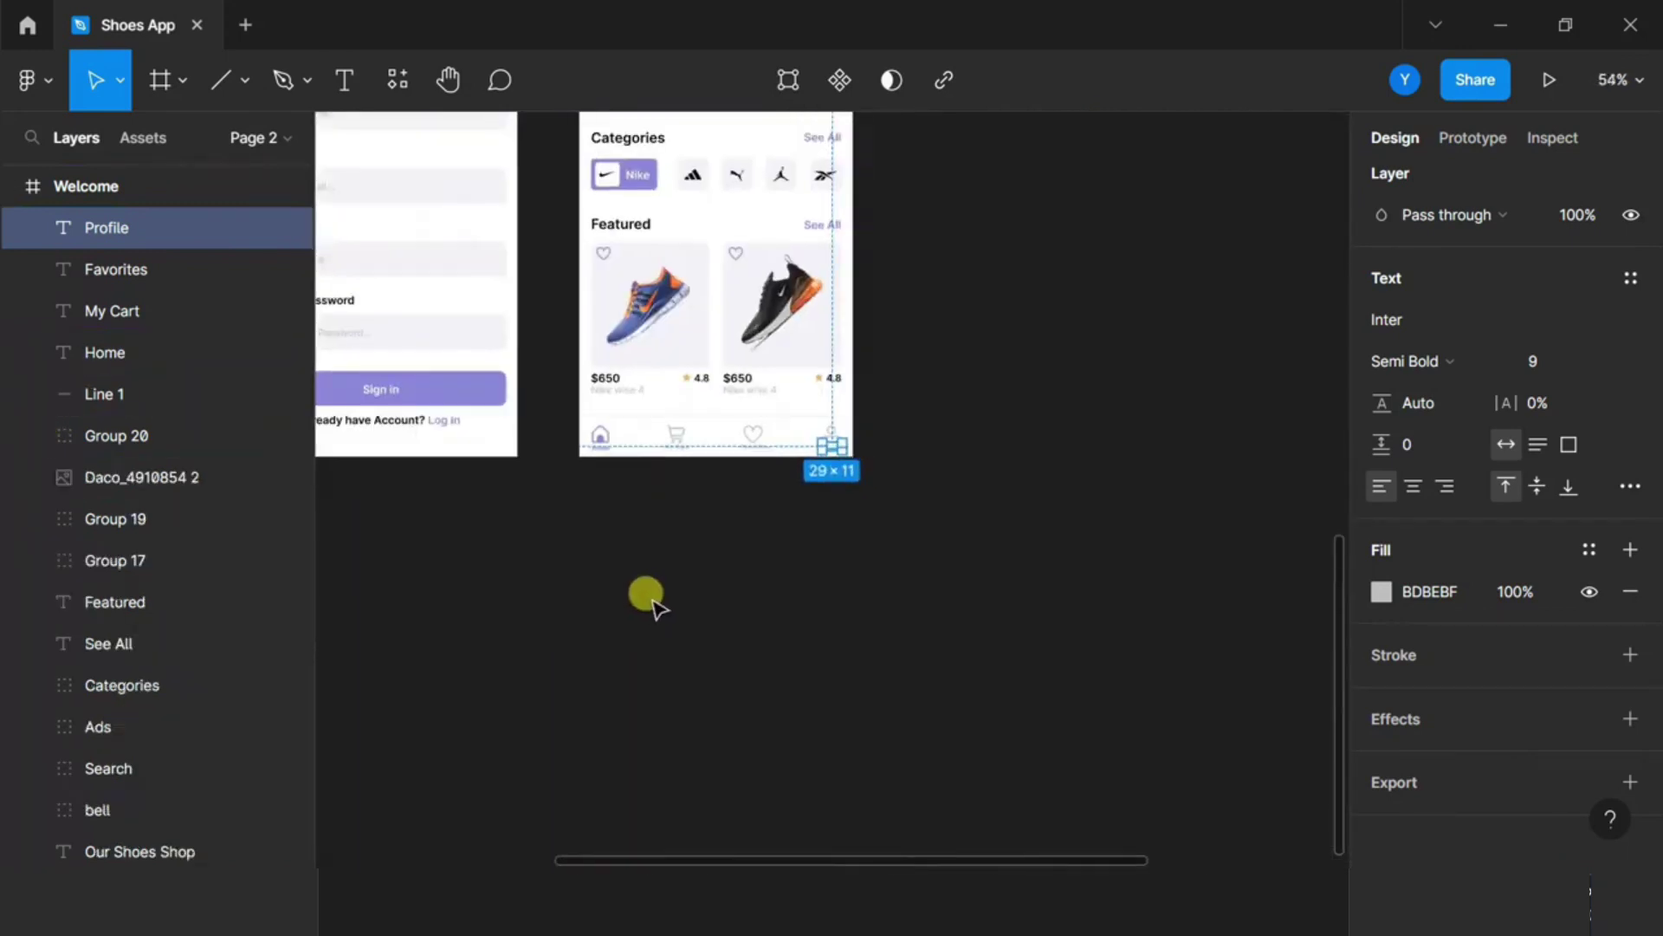
{"action": "left_click", "coordinate": [646, 595]}
{"action": "scroll", "coordinate": [679, 575], "scroll_direction": "up", "scroll_amount": 5}
{"action": "scroll", "coordinate": [679, 576], "scroll_direction": "down", "scroll_amount": 1}
Step: Duplicate the Welcome screen to the right and name the copy 'All Products'
{"action": "left_click", "coordinate": [10, 187]}
{"action": "scroll", "coordinate": [826, 420], "scroll_direction": "down", "scroll_amount": 2}
{"action": "left_click_drag", "start_coordinate": [731, 434], "coordinate": [942, 454]}
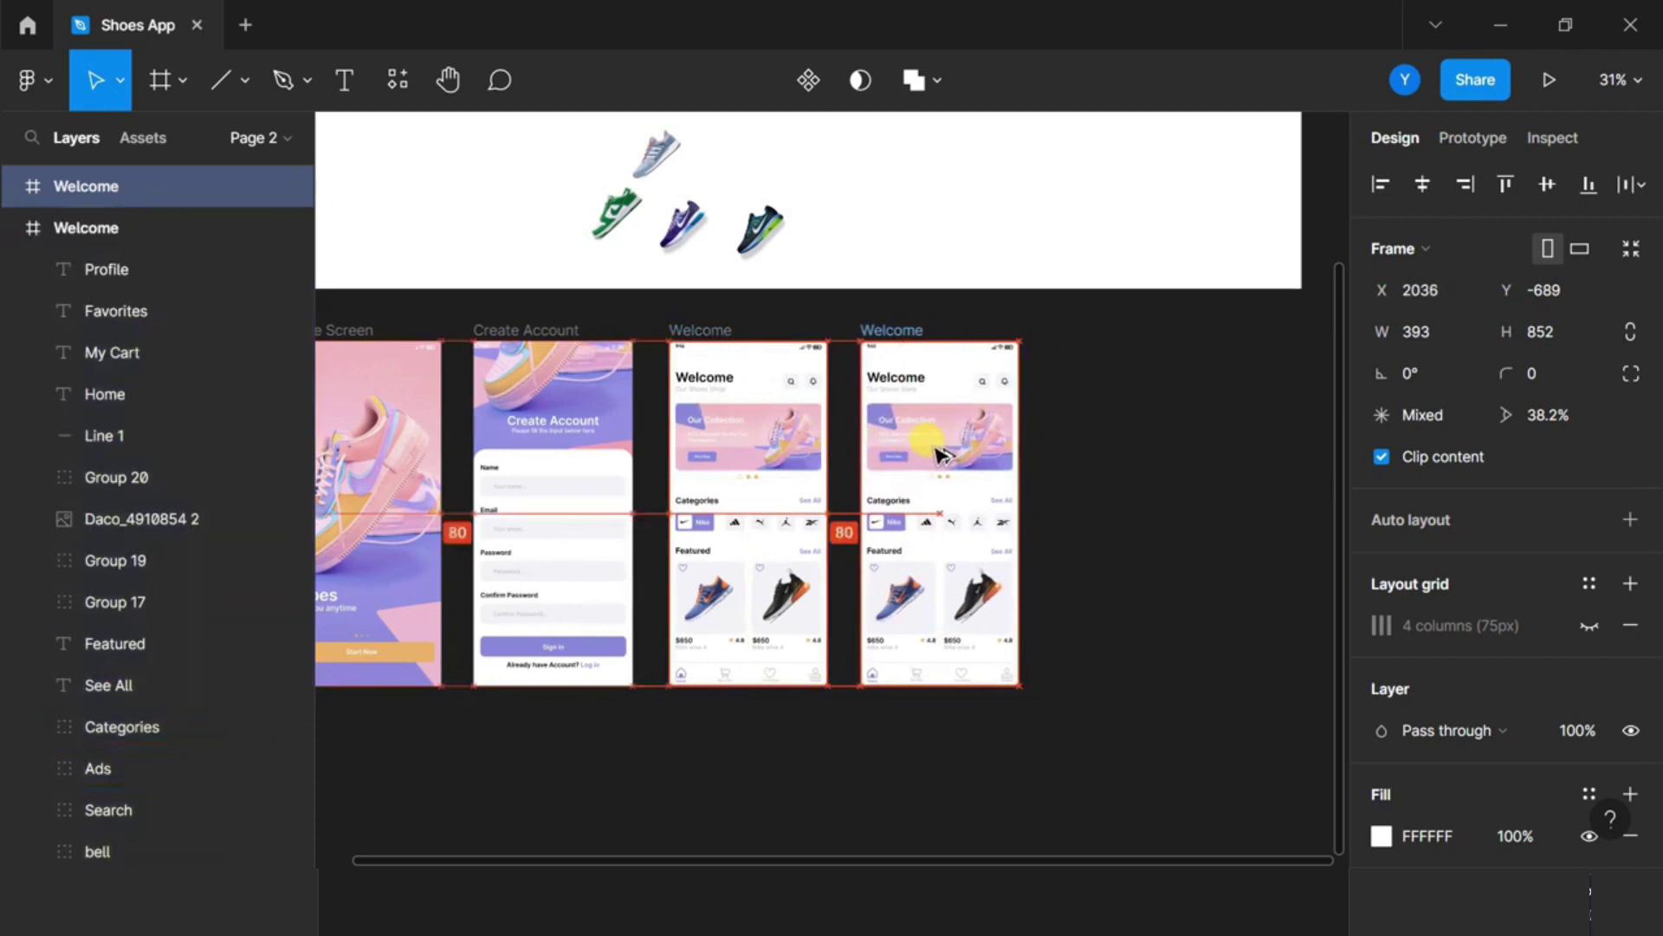
{"action": "double_click", "coordinate": [87, 187]}
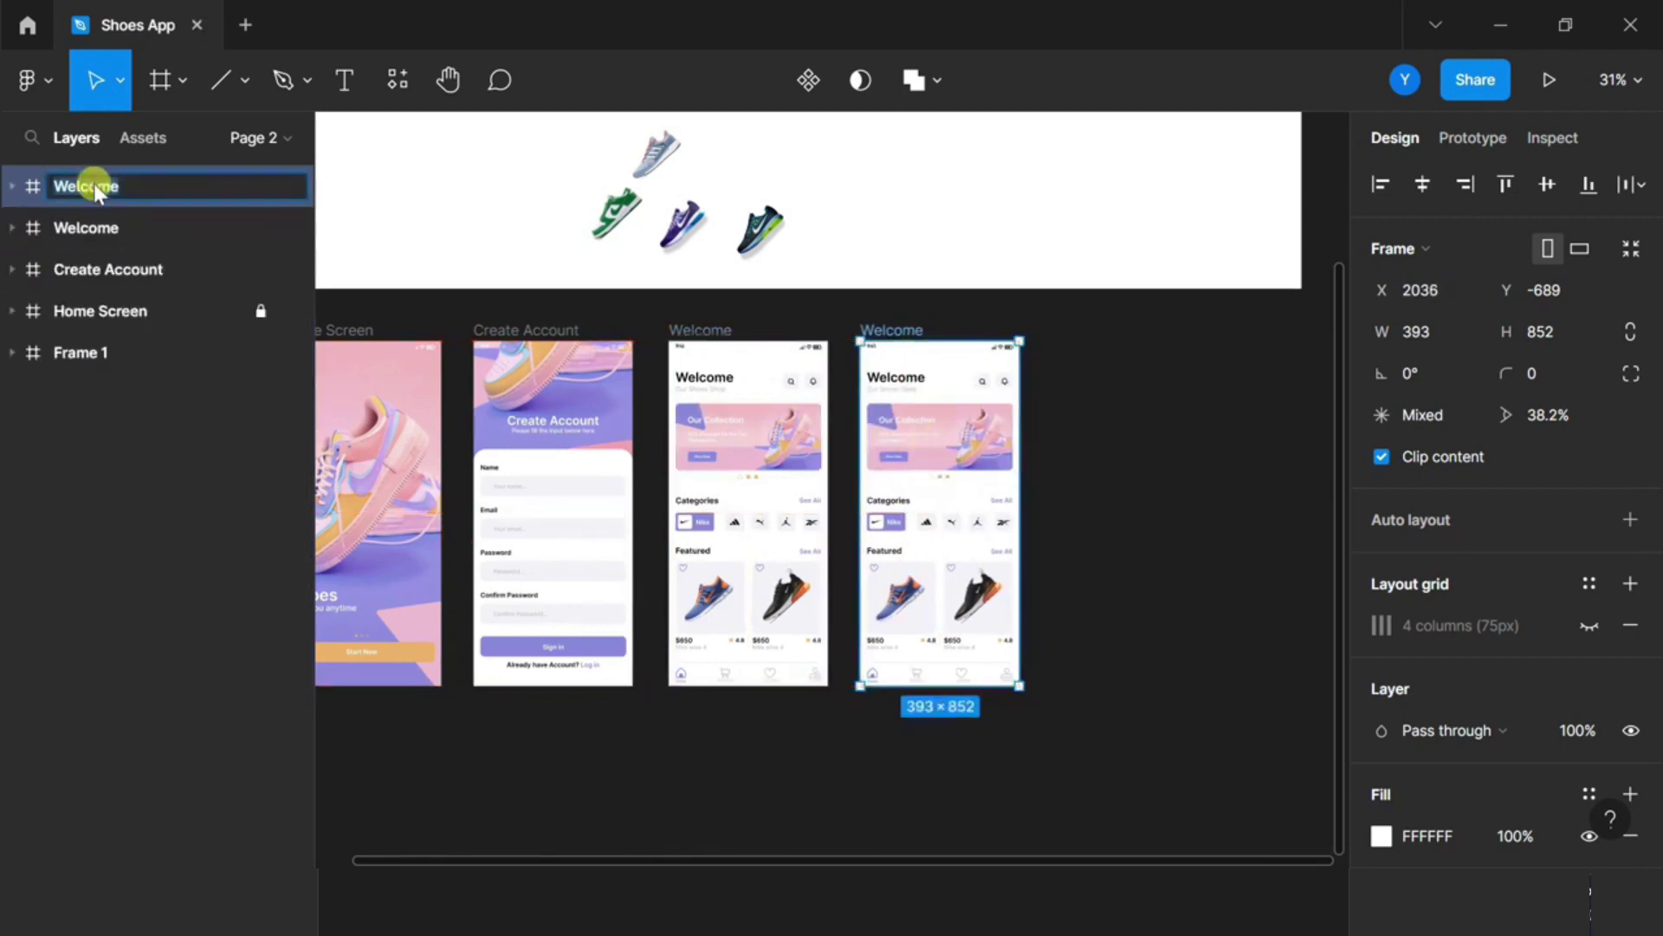
{"action": "type", "text": "All Products"}
{"action": "key", "text": "Return"}
{"action": "left_click", "coordinate": [1139, 441]}
Step: Delete the bottom navigation bar layers from All Products
{"action": "scroll", "coordinate": [953, 684], "scroll_direction": "up", "scroll_amount": 5}
{"action": "left_click", "coordinate": [12, 186]}
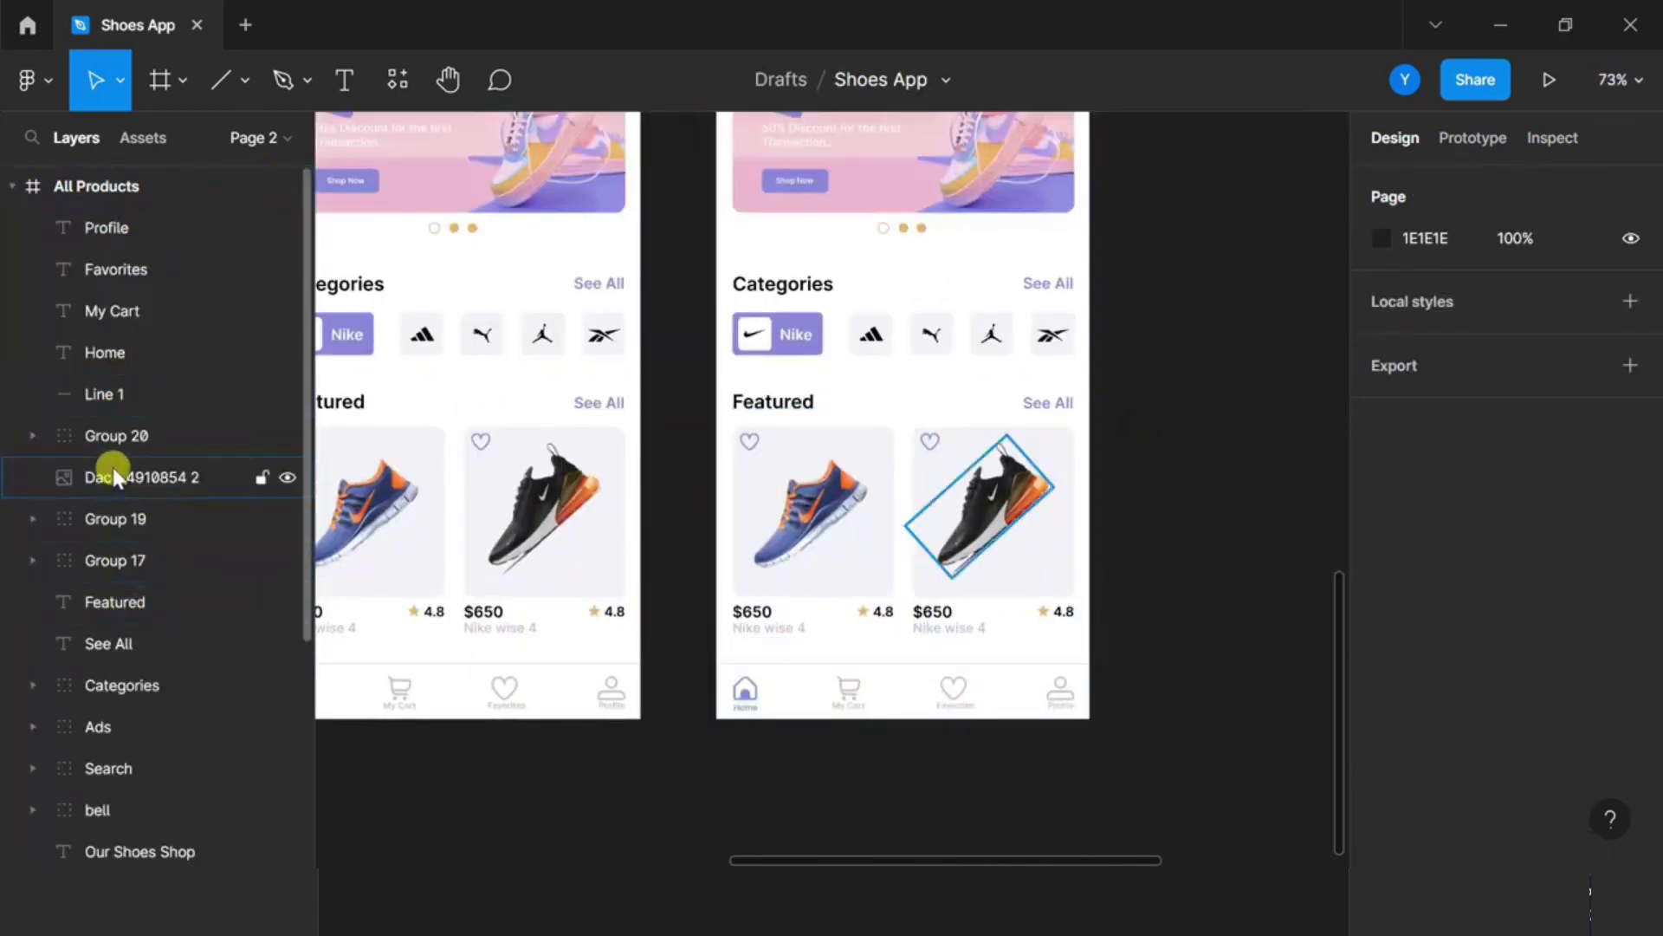
{"action": "left_click", "coordinate": [113, 434]}
{"action": "left_click", "coordinate": [108, 228], "text": "shift"}
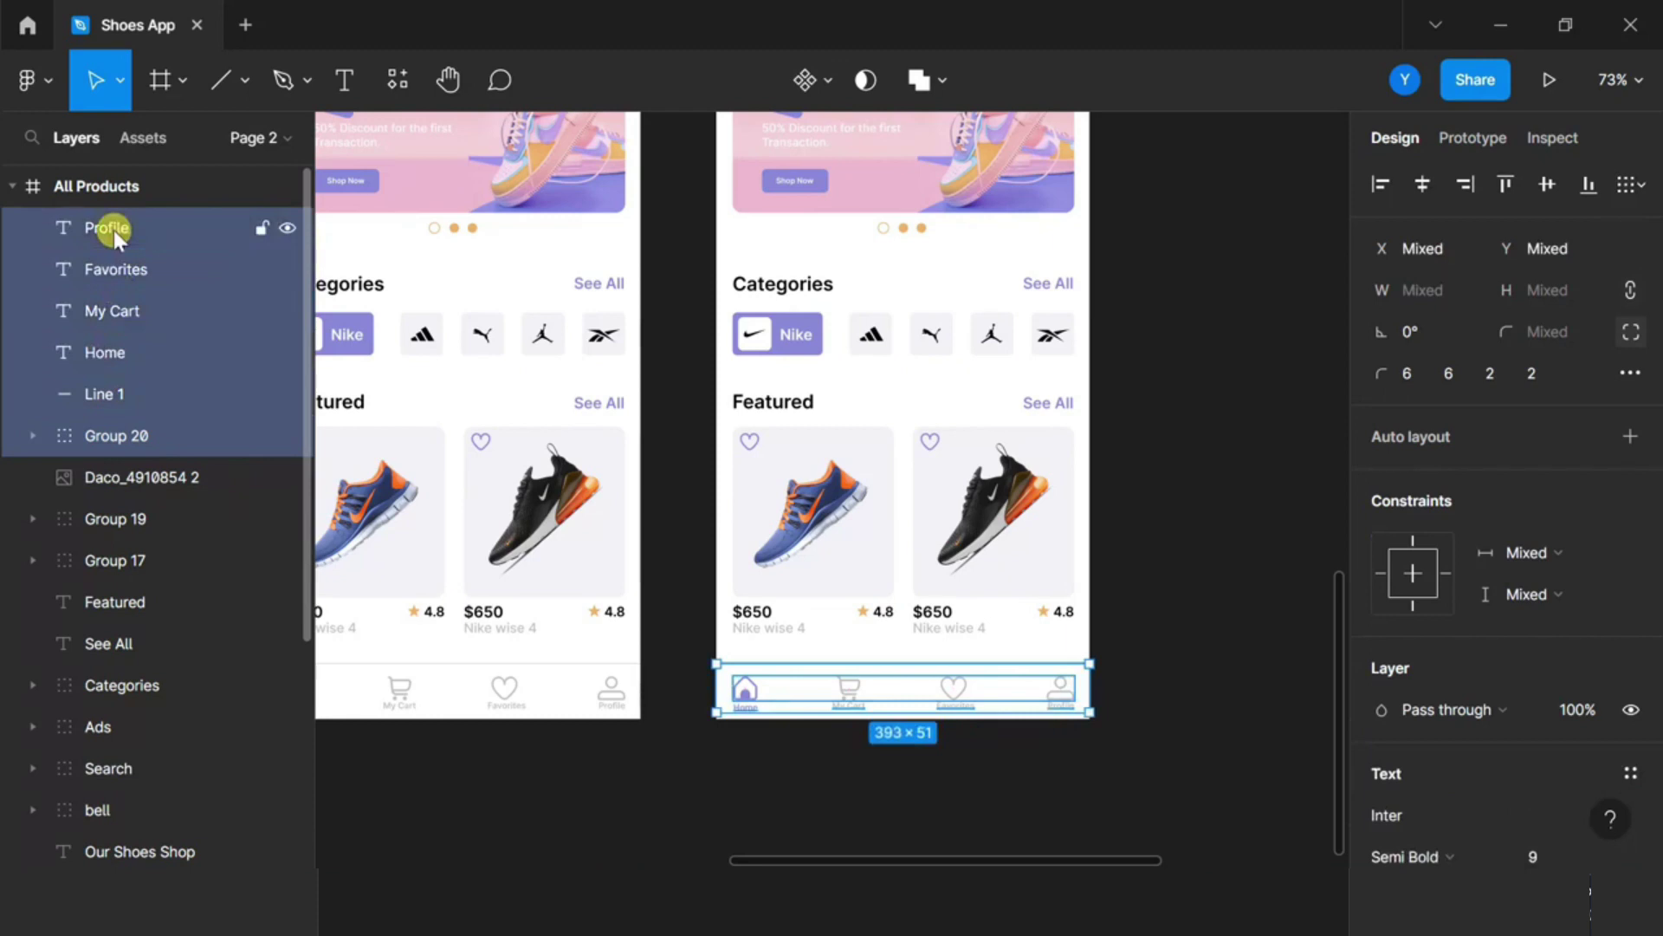
{"action": "key", "text": "Delete"}
Step: Delete the Ads promo banner and Categories groups
{"action": "scroll", "coordinate": [1049, 628], "scroll_direction": "up", "scroll_amount": 2}
{"action": "left_click", "coordinate": [111, 477]}
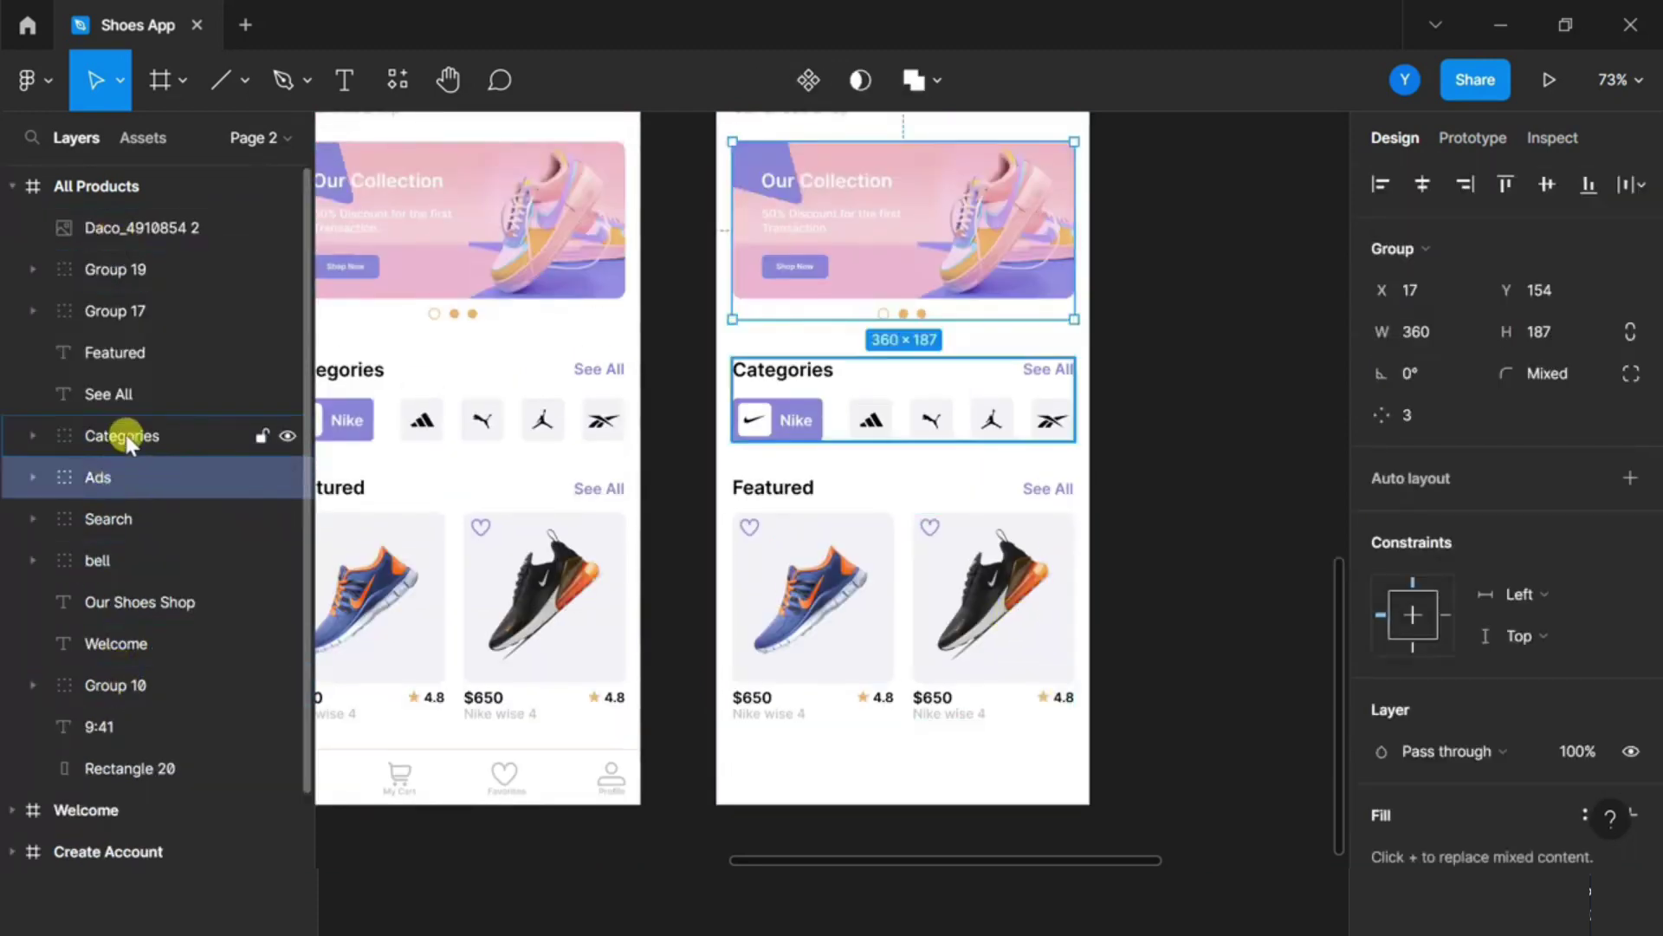
{"action": "left_click", "coordinate": [126, 435], "text": "shift"}
{"action": "left_click", "coordinate": [133, 386], "text": "shift"}
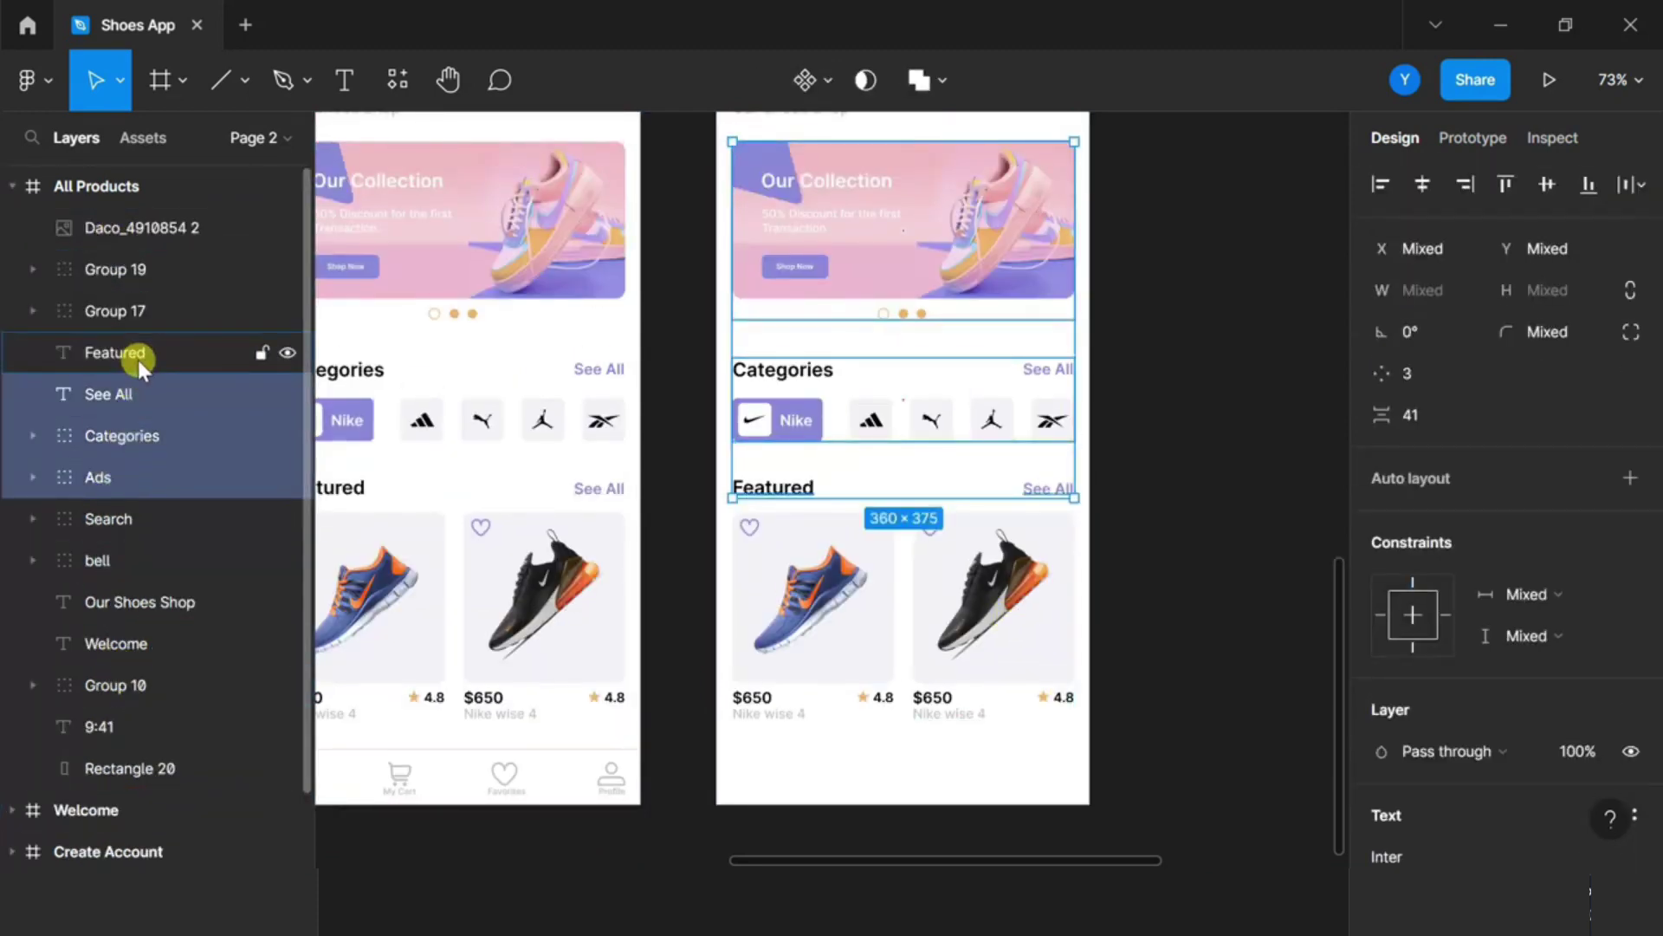
{"action": "left_click", "coordinate": [133, 393], "text": "shift"}
{"action": "key", "text": "Delete"}
Step: Select the Our Shoes Shop subtitle, Welcome heading and header search button
{"action": "scroll", "coordinate": [901, 483], "scroll_direction": "up", "scroll_amount": 5}
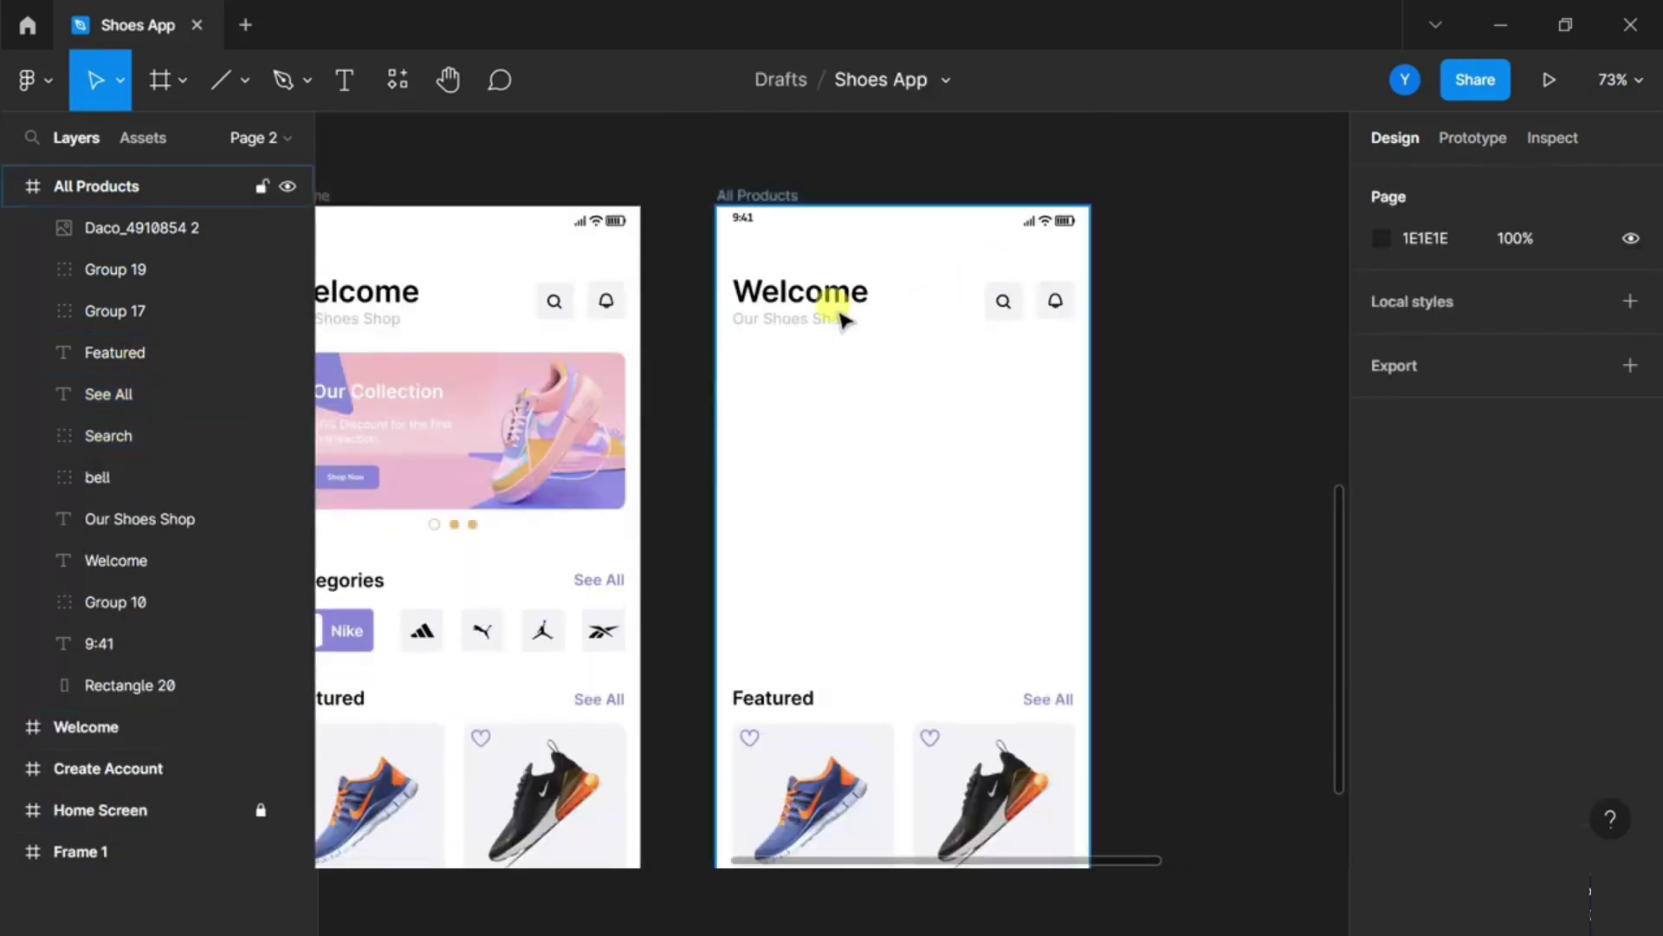
{"action": "left_click", "coordinate": [95, 518]}
{"action": "left_click", "coordinate": [124, 568], "text": "shift"}
{"action": "left_click", "coordinate": [133, 433], "text": "shift"}
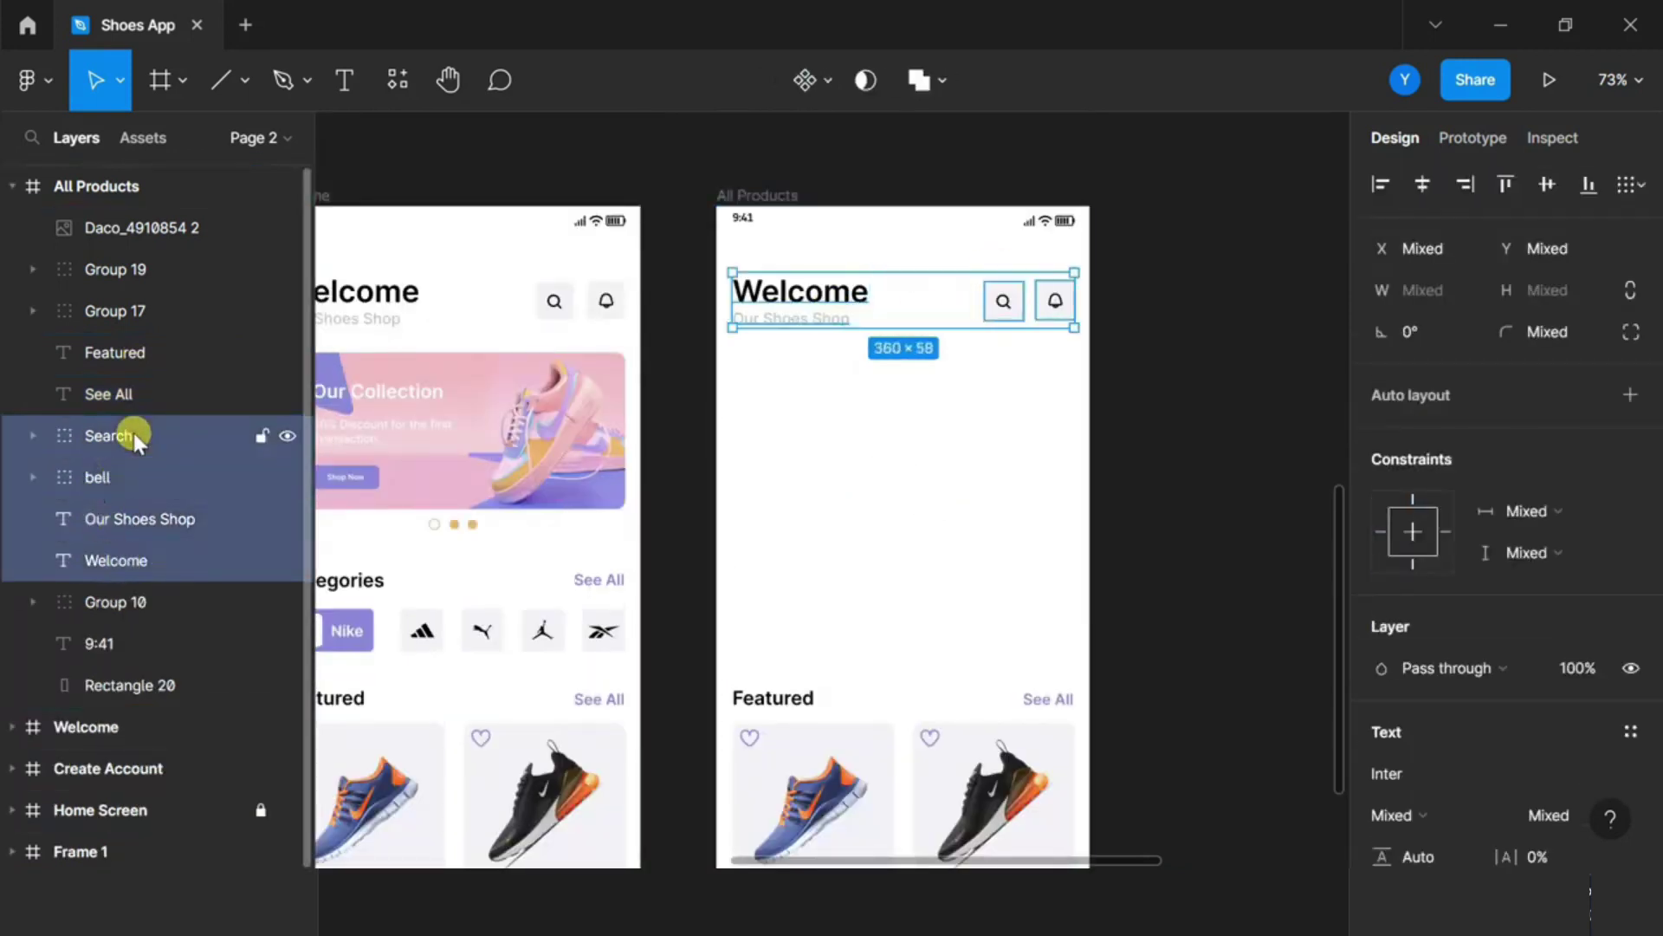
Step: Delete the old All Products header title, subtitle and buttons
{"action": "key", "text": "Delete"}
{"action": "scroll", "coordinate": [849, 271], "scroll_direction": "up", "scroll_amount": 3}
{"action": "left_click", "coordinate": [239, 85]}
{"action": "left_click", "coordinate": [178, 141]}
Step: Add a semi-bold 'Search' heading centred horizontally near the top of the screen
{"action": "left_click", "coordinate": [345, 82]}
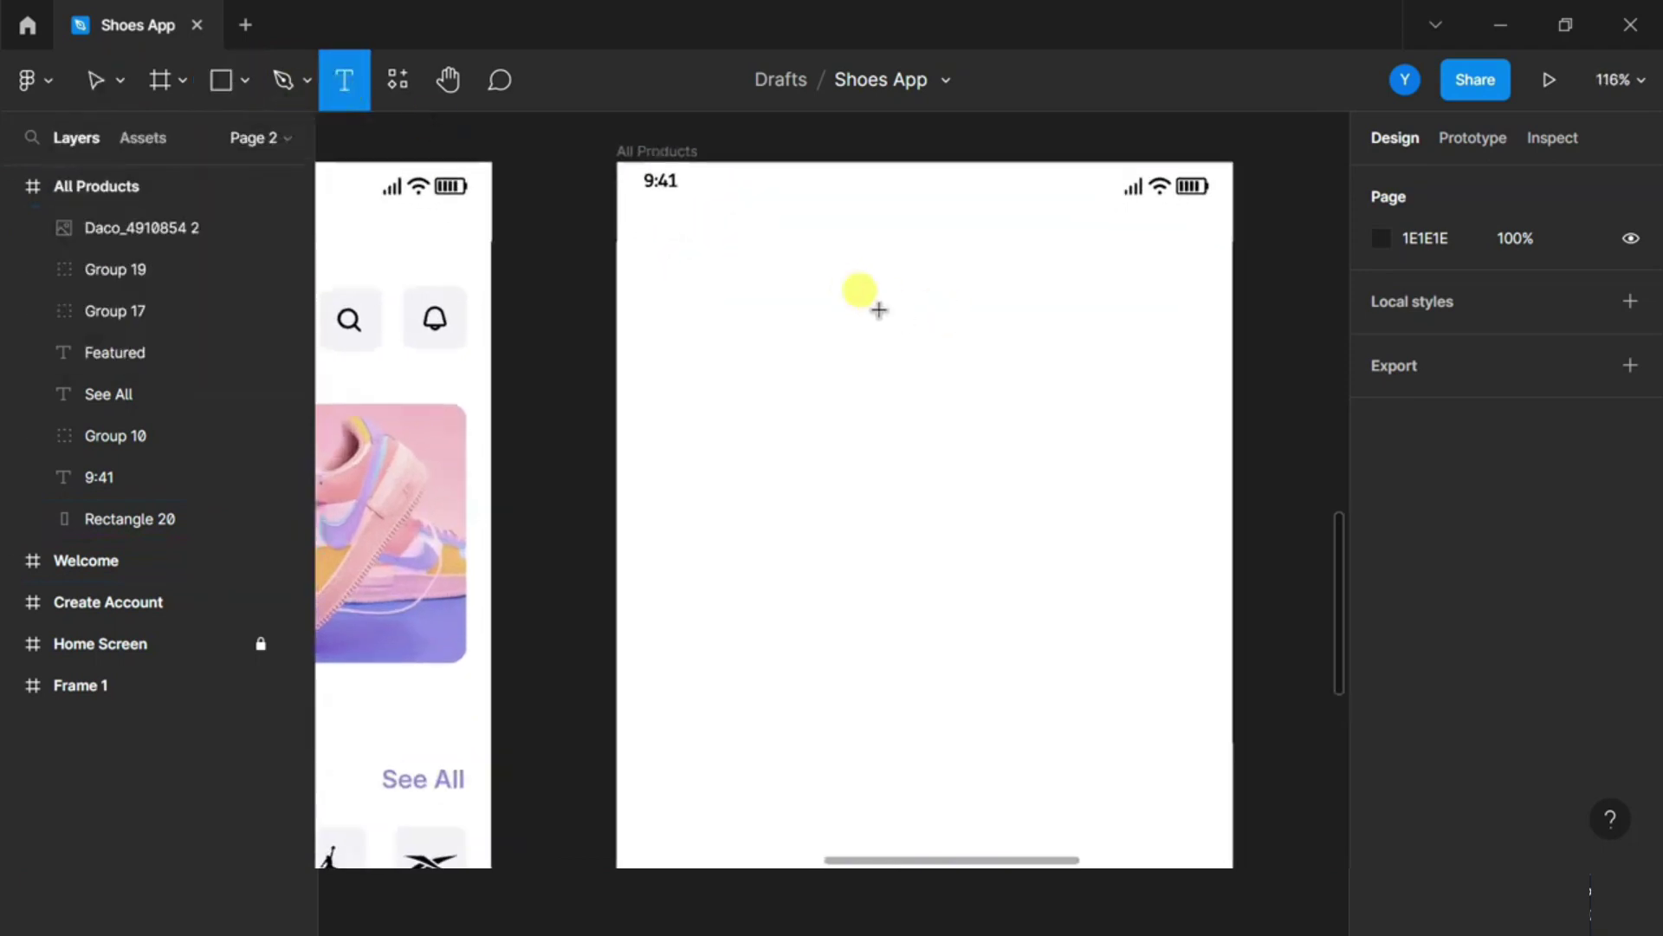
{"action": "scroll", "coordinate": [876, 308], "scroll_direction": "up", "scroll_amount": 5}
{"action": "left_click", "coordinate": [847, 290]}
{"action": "type", "text": "Search"}
{"action": "left_click", "coordinate": [1481, 750]}
{"action": "left_click", "coordinate": [1447, 381]}
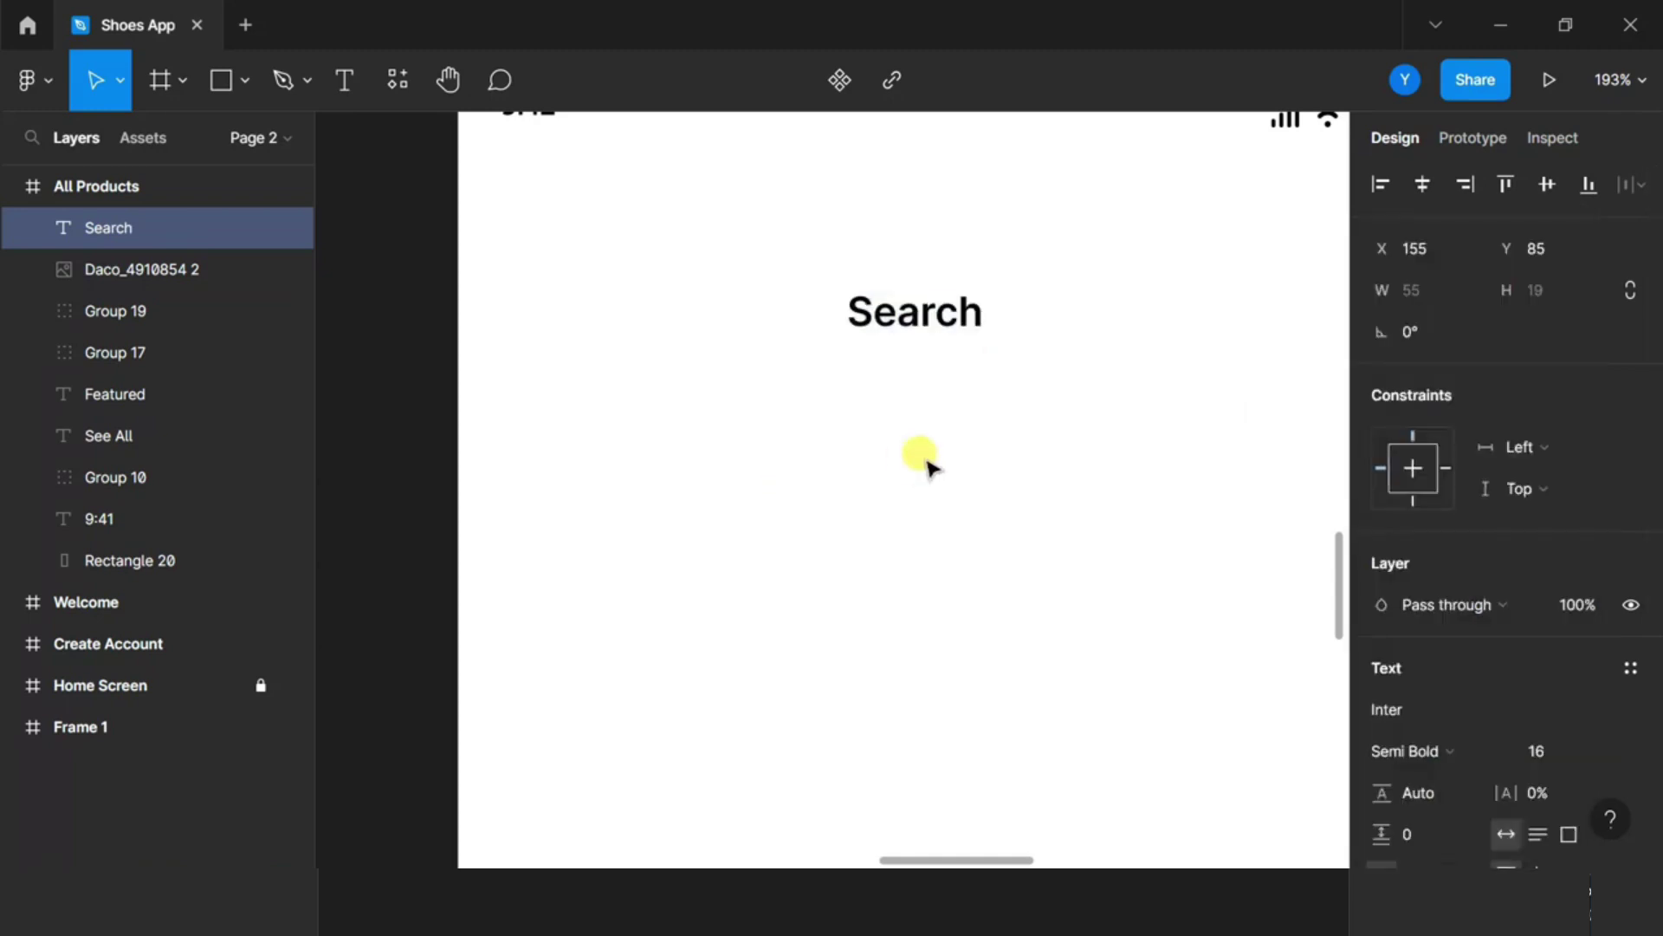
{"action": "scroll", "coordinate": [906, 478], "scroll_direction": "down", "scroll_amount": 5}
{"action": "left_click", "coordinate": [1421, 183]}
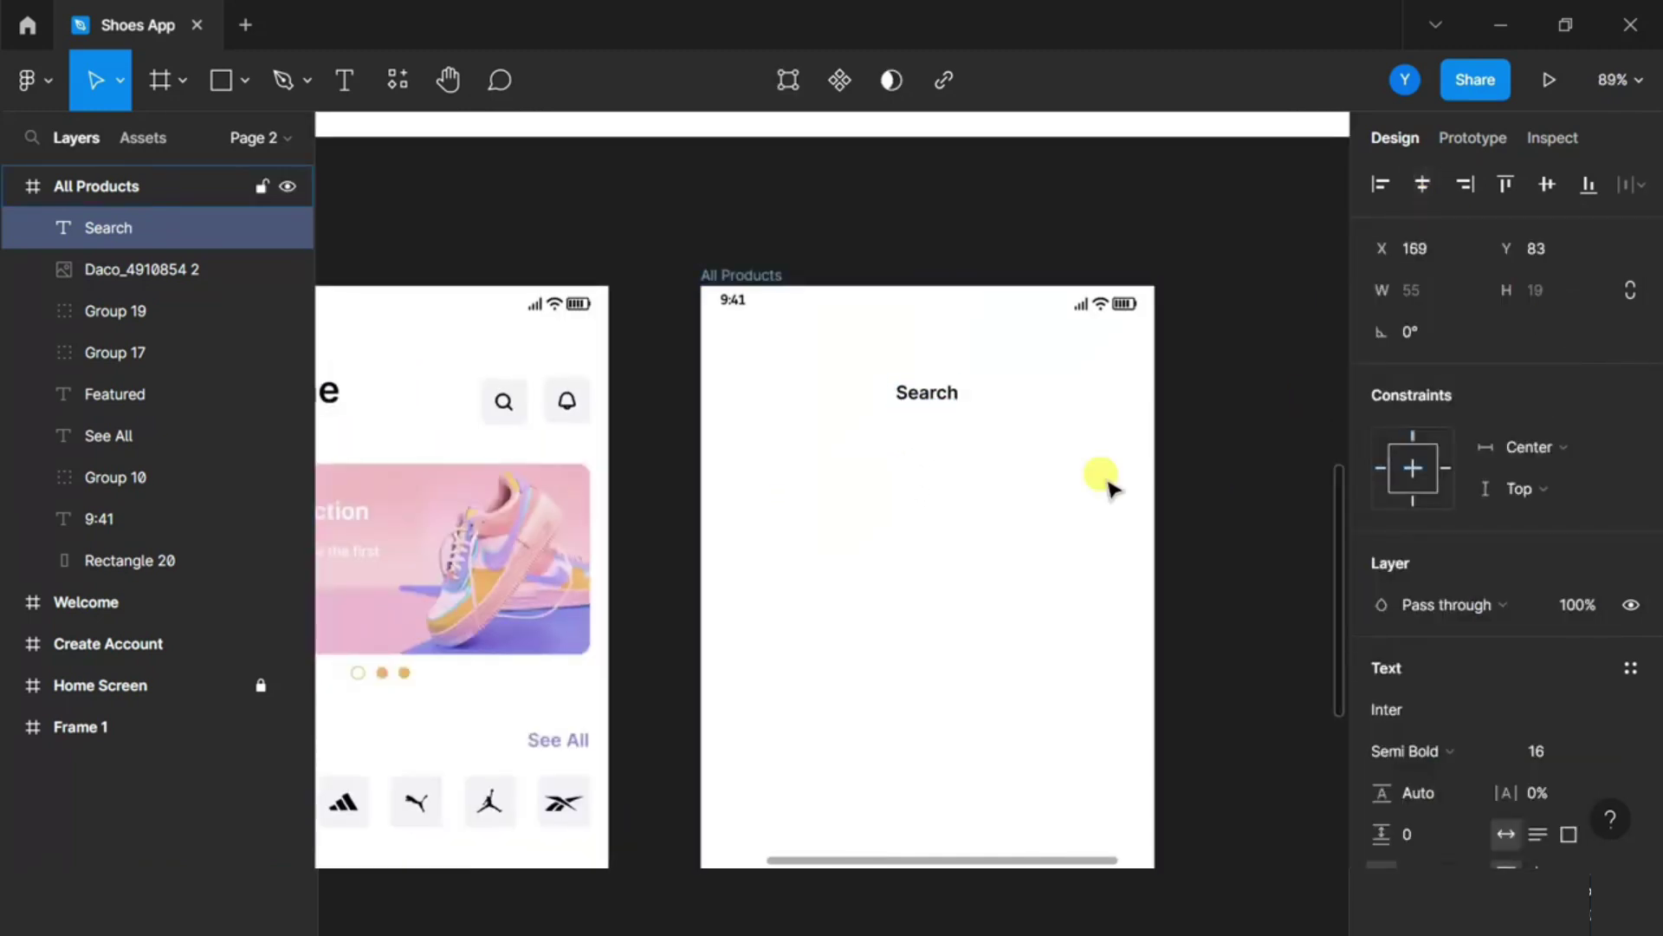
Step: Draw a 360×50 rectangle with corner radius 10 below the Search heading
{"action": "left_click", "coordinate": [222, 80]}
{"action": "scroll", "coordinate": [1072, 542], "scroll_direction": "up", "scroll_amount": 2}
{"action": "scroll", "coordinate": [866, 433], "scroll_direction": "up", "scroll_amount": 2}
{"action": "left_click_drag", "start_coordinate": [700, 407], "coordinate": [955, 478]}
{"action": "left_click", "coordinate": [1554, 290]}
{"action": "type", "text": "50"}
{"action": "left_click", "coordinate": [1438, 298]}
{"action": "type", "text": "360"}
{"action": "left_click", "coordinate": [1563, 331]}
{"action": "type", "text": "1"}
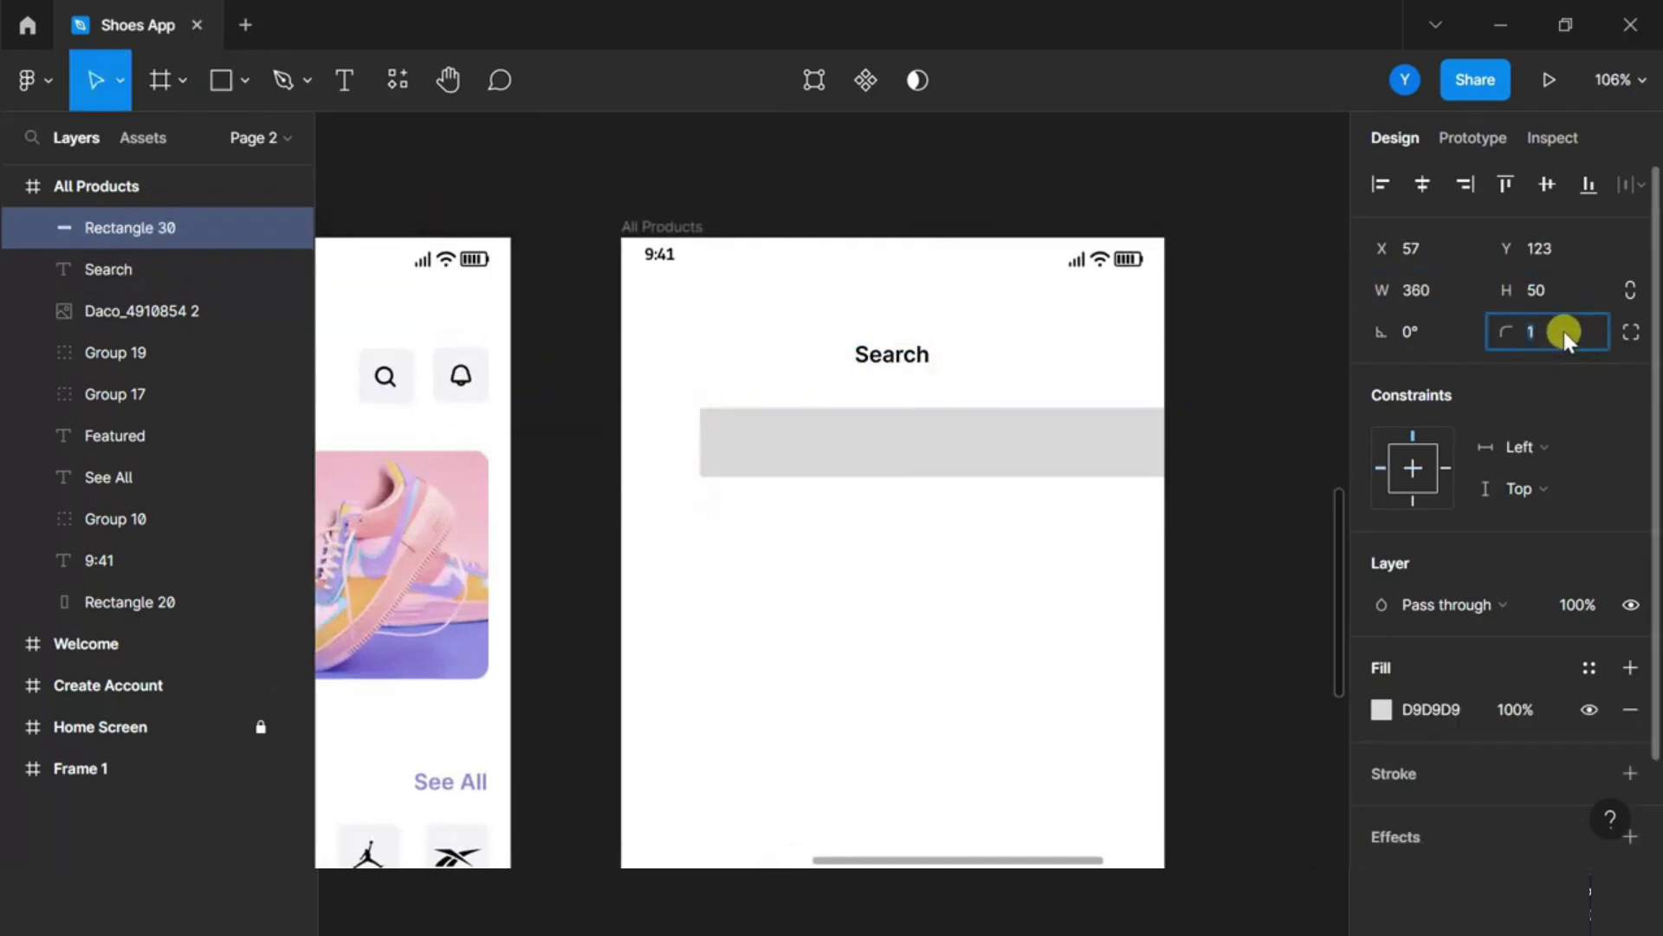
{"action": "type", "text": "10"}
{"action": "key", "text": "Return"}
Step: Centre the search bar, fill it F2F2F7, and nudge it into position
{"action": "left_click", "coordinate": [1421, 183]}
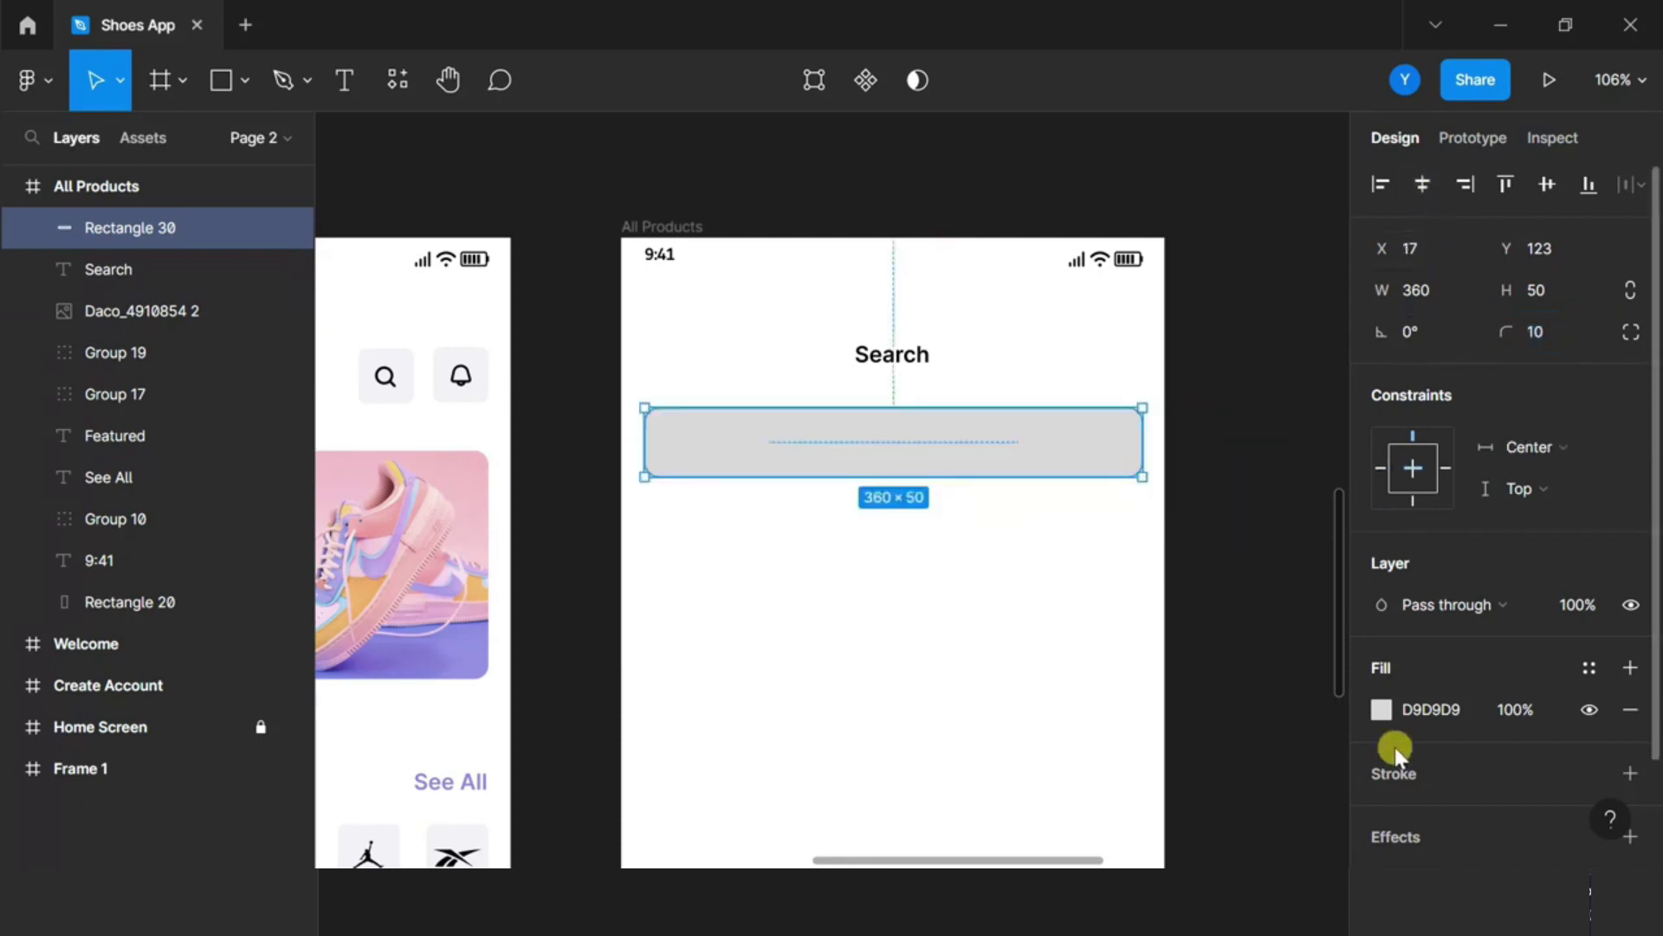
{"action": "left_click", "coordinate": [1382, 709]}
{"action": "type", "text": "F2F2F7"}
{"action": "left_click", "coordinate": [1324, 194]}
{"action": "key", "text": "shift+Up"}
{"action": "key", "text": "shift+Up"}
{"action": "key", "text": "Down"}
{"action": "scroll", "coordinate": [690, 406], "scroll_direction": "down", "scroll_amount": 5}
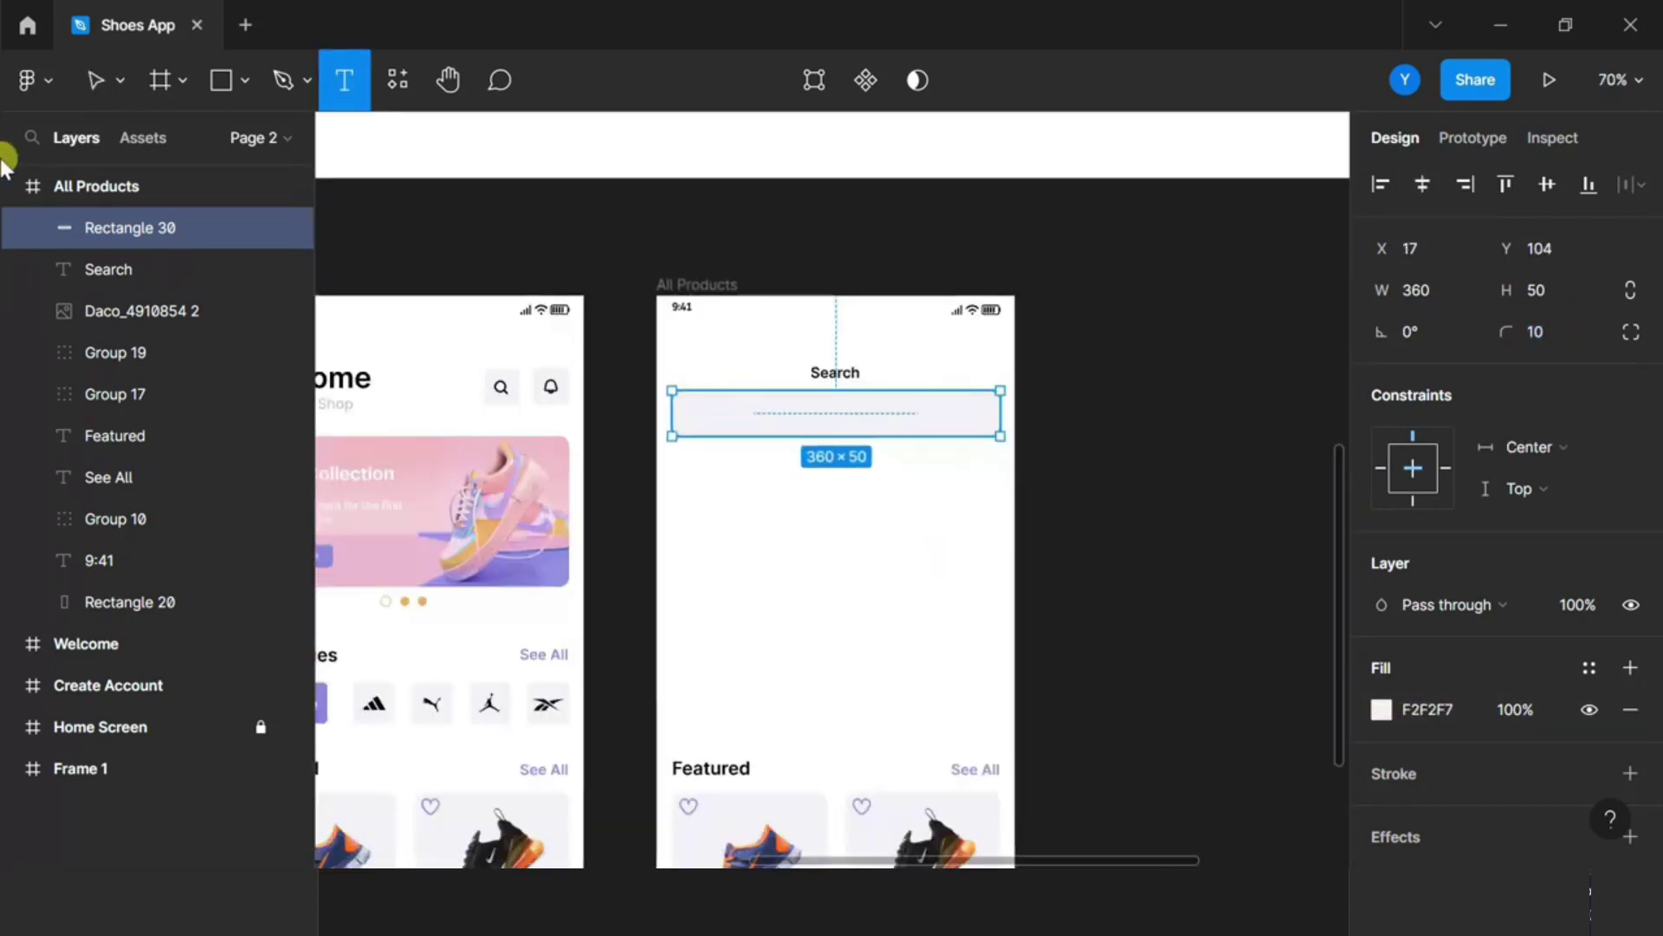
{"action": "key", "text": "Escape"}
{"action": "key", "text": "Escape"}
Step: Move the search icon into the left end of the search bar
{"action": "left_click", "coordinate": [501, 384], "text": "ctrl"}
{"action": "left_click_drag", "start_coordinate": [719, 422], "coordinate": [698, 424]}
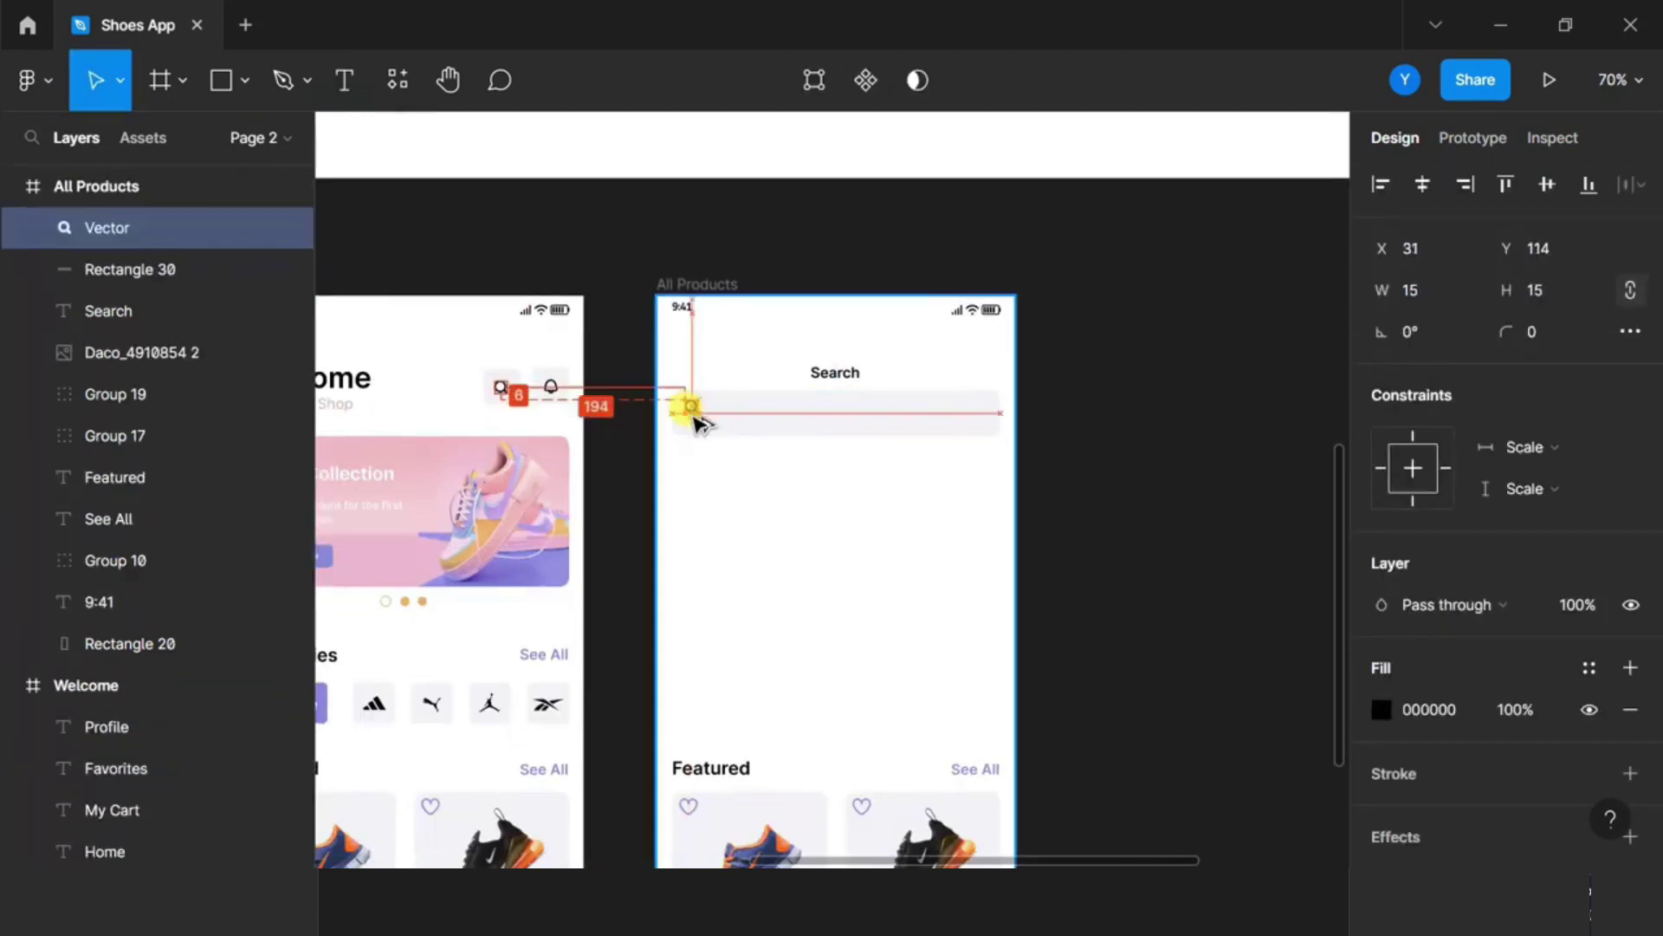
{"action": "key", "text": "Escape"}
{"action": "scroll", "coordinate": [688, 411], "scroll_direction": "up", "scroll_amount": 5}
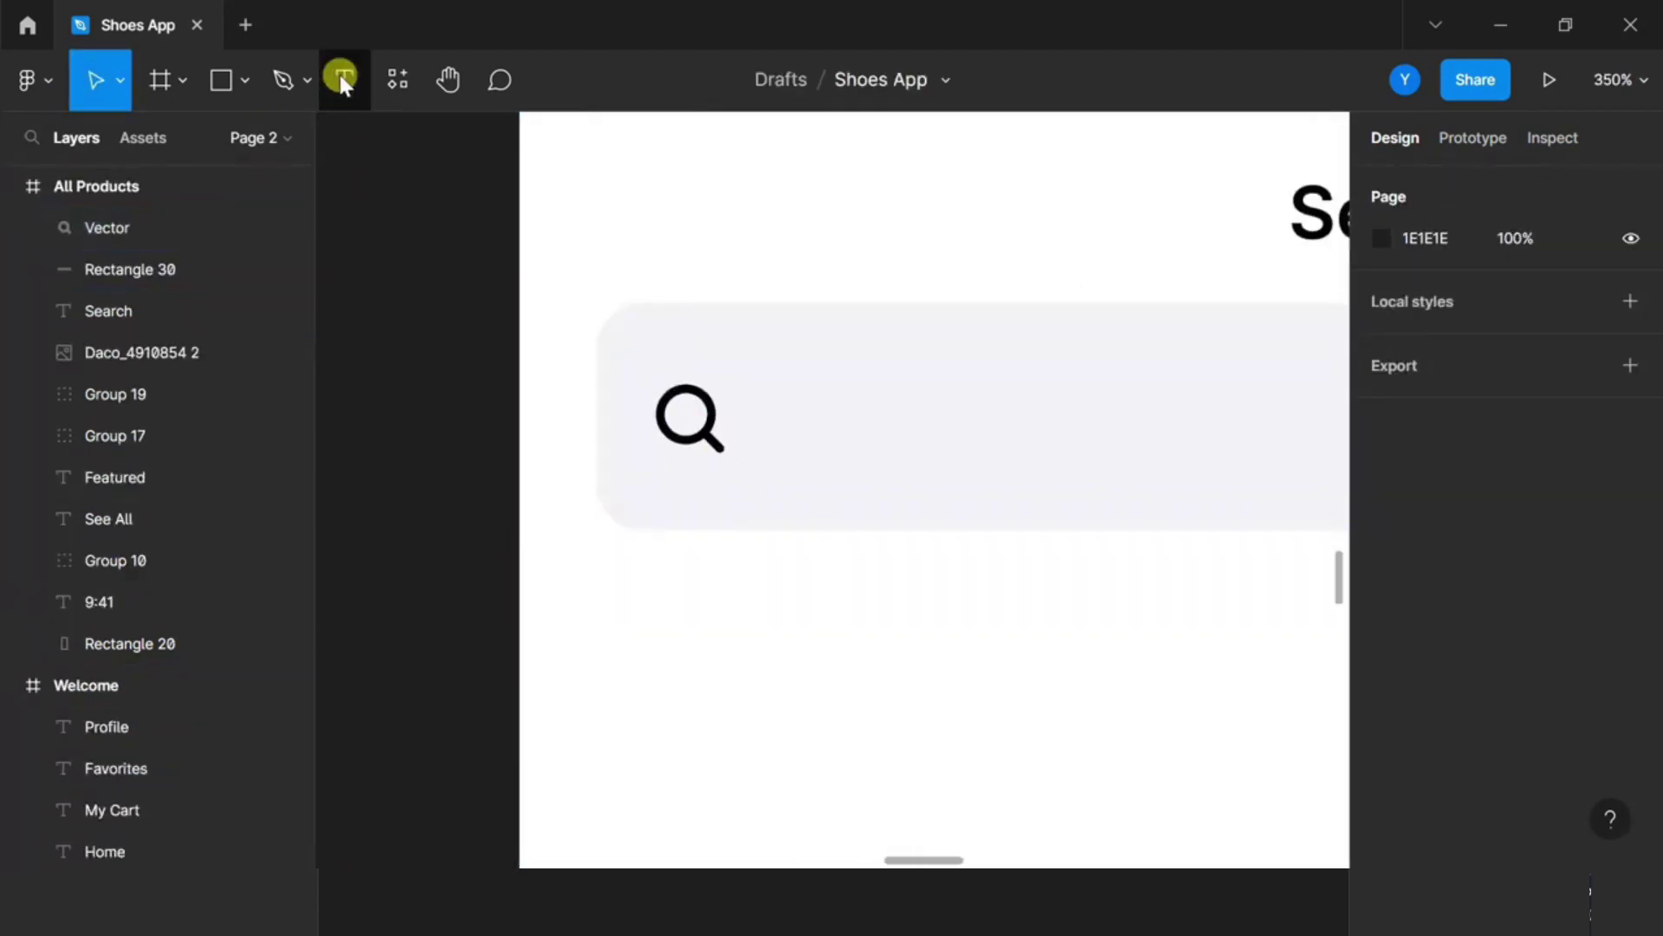
Step: Add medium-weight 'Running' placeholder text beside the search icon
{"action": "left_click", "coordinate": [782, 405]}
{"action": "type", "text": "Running"}
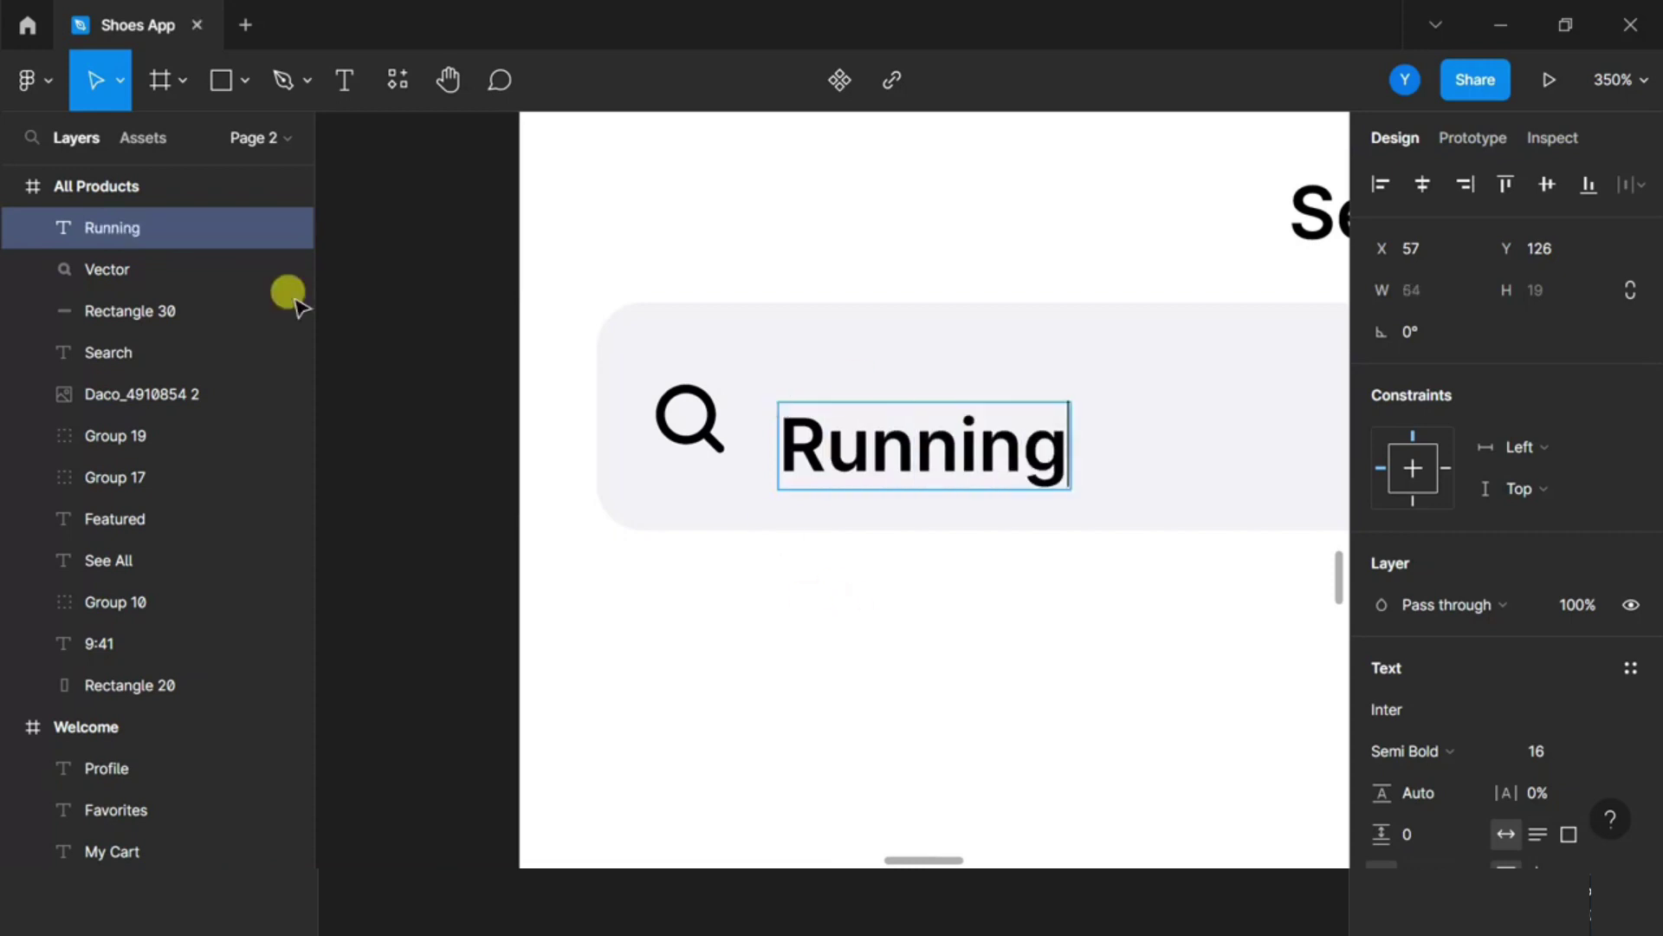
{"action": "key", "text": "Escape"}
{"action": "key", "text": "Up"}
{"action": "key", "text": "Up"}
{"action": "key", "text": "Up"}
{"action": "key", "text": "Left"}
{"action": "key", "text": "Up"}
{"action": "key", "text": "Up"}
{"action": "scroll", "coordinate": [693, 468], "scroll_direction": "down", "scroll_amount": 5}
{"action": "left_click", "coordinate": [1438, 750]}
{"action": "left_click", "coordinate": [1412, 353]}
{"action": "key", "text": "Escape"}
Step: Draw a horizontal line at the search bar's right end
{"action": "left_click", "coordinate": [246, 80]}
{"action": "left_click", "coordinate": [156, 175]}
{"action": "scroll", "coordinate": [507, 507], "scroll_direction": "up", "scroll_amount": 5}
{"action": "left_click_drag", "start_coordinate": [876, 430], "coordinate": [1059, 431]}
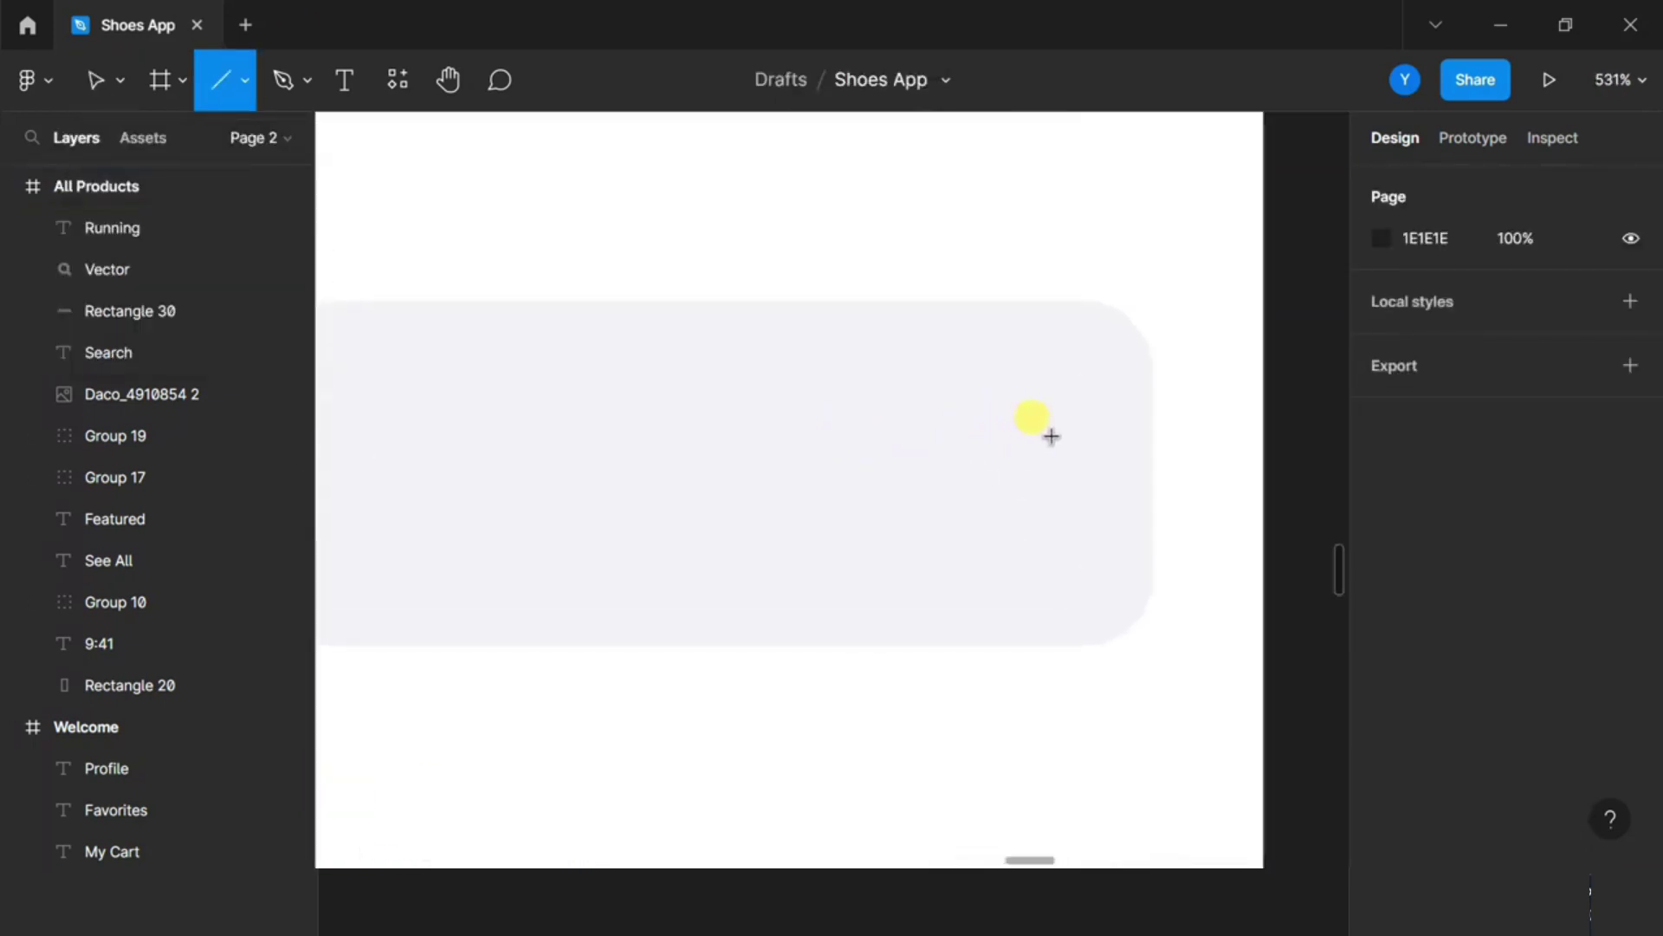
{"action": "scroll", "coordinate": [988, 424], "scroll_direction": "up", "scroll_amount": 3}
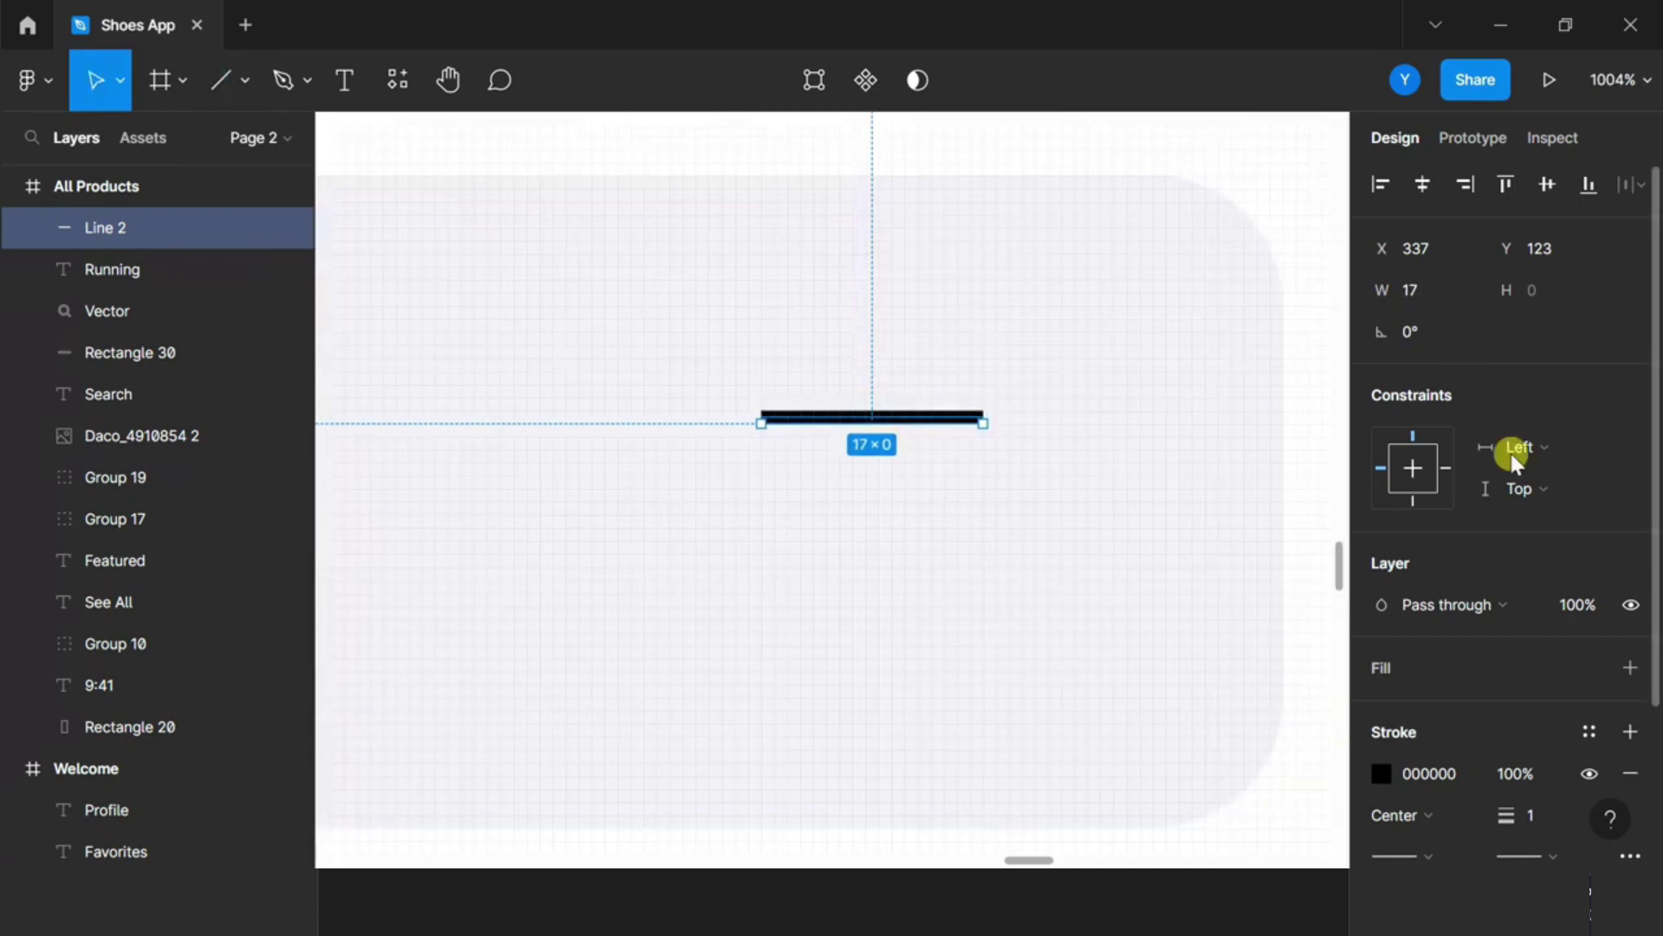
{"action": "scroll", "coordinate": [1534, 407], "scroll_direction": "down", "scroll_amount": 2}
{"action": "scroll", "coordinate": [1534, 399], "scroll_direction": "down", "scroll_amount": 1}
Step: Give the line a thicker grey BDBEBF stroke and duplicate it just below
{"action": "left_click", "coordinate": [1530, 605]}
{"action": "type", "text": ".5"}
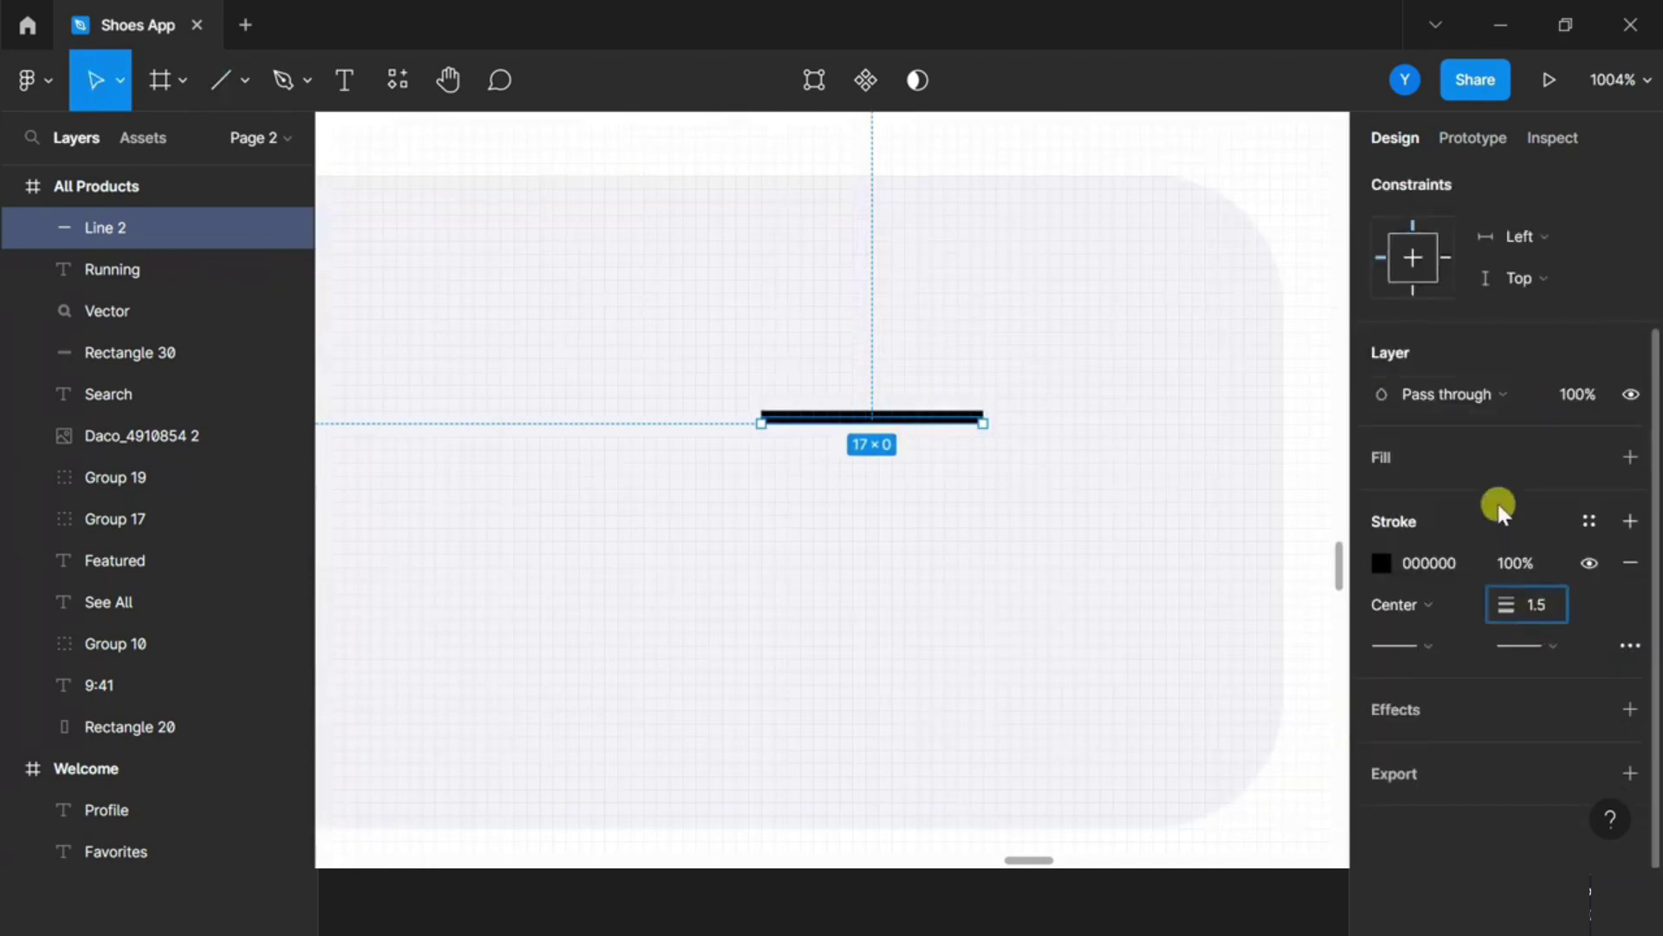
{"action": "left_click", "coordinate": [1382, 563]}
{"action": "left_click", "coordinate": [1131, 745]}
{"action": "left_click", "coordinate": [1195, 745]}
{"action": "left_click", "coordinate": [1324, 194]}
{"action": "scroll", "coordinate": [873, 429], "scroll_direction": "up", "scroll_amount": 2}
{"action": "left_click_drag", "start_coordinate": [873, 414], "coordinate": [910, 563]}
{"action": "scroll", "coordinate": [1107, 520], "scroll_direction": "down", "scroll_amount": 2}
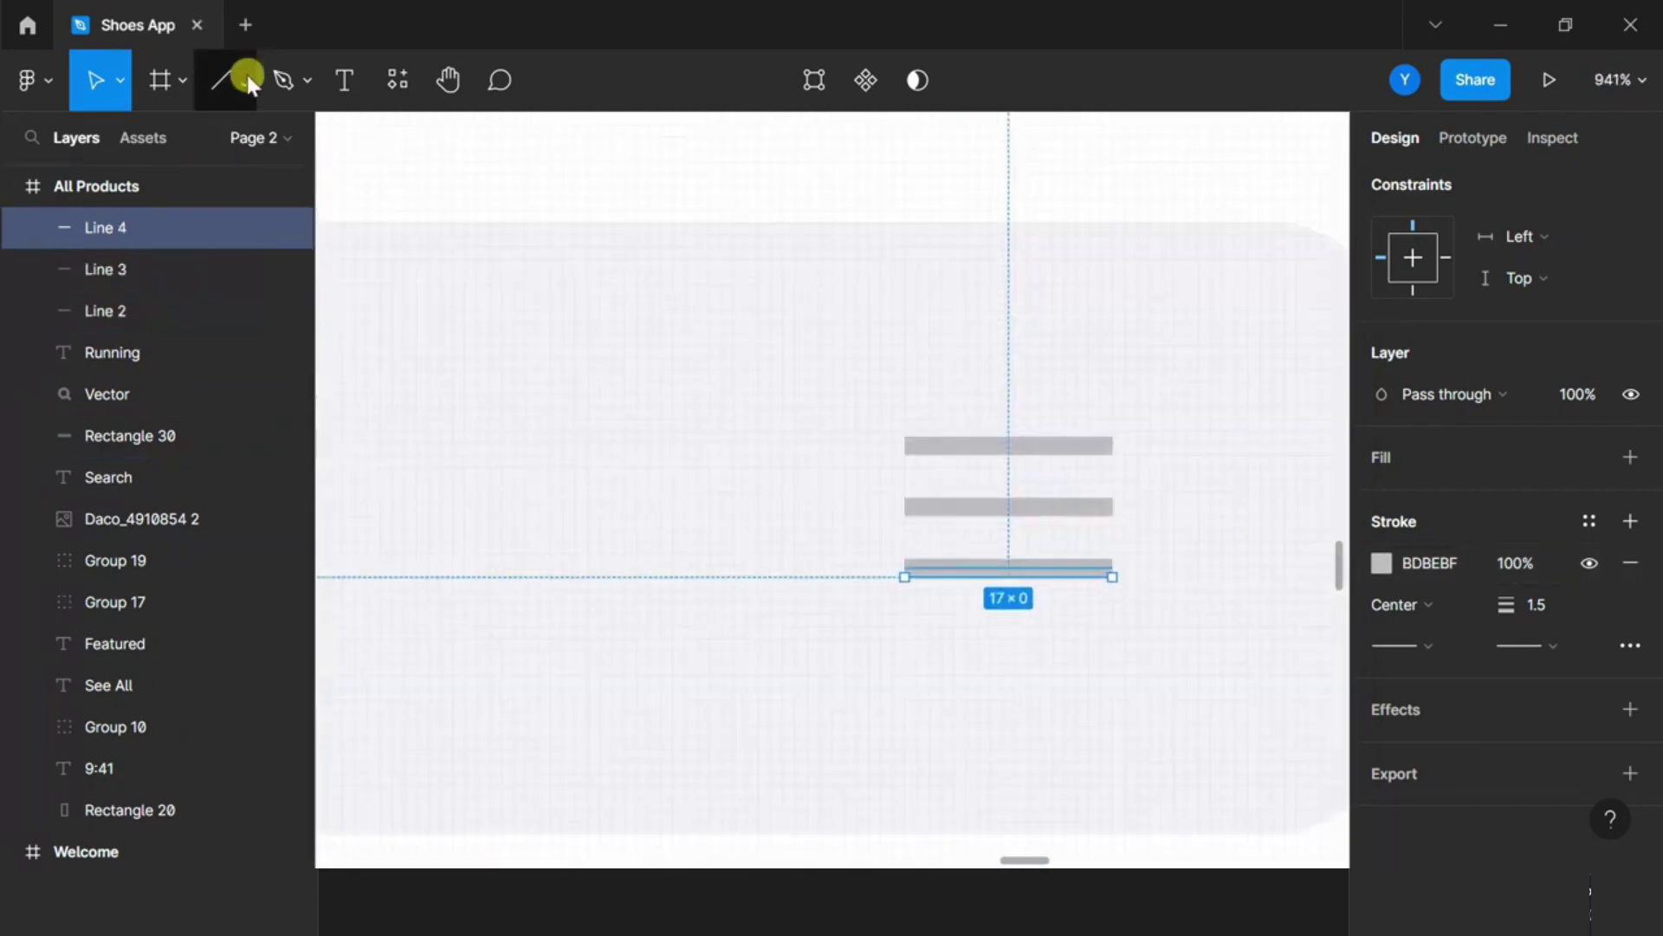
Step: Draw a short vertical grey BDBEBF knob crossing the top bar
{"action": "left_click", "coordinate": [250, 82]}
{"action": "scroll", "coordinate": [1023, 387], "scroll_direction": "up", "scroll_amount": 2}
{"action": "left_click_drag", "start_coordinate": [1029, 372], "coordinate": [1031, 485]}
{"action": "scroll", "coordinate": [1031, 485], "scroll_direction": "up", "scroll_amount": 3}
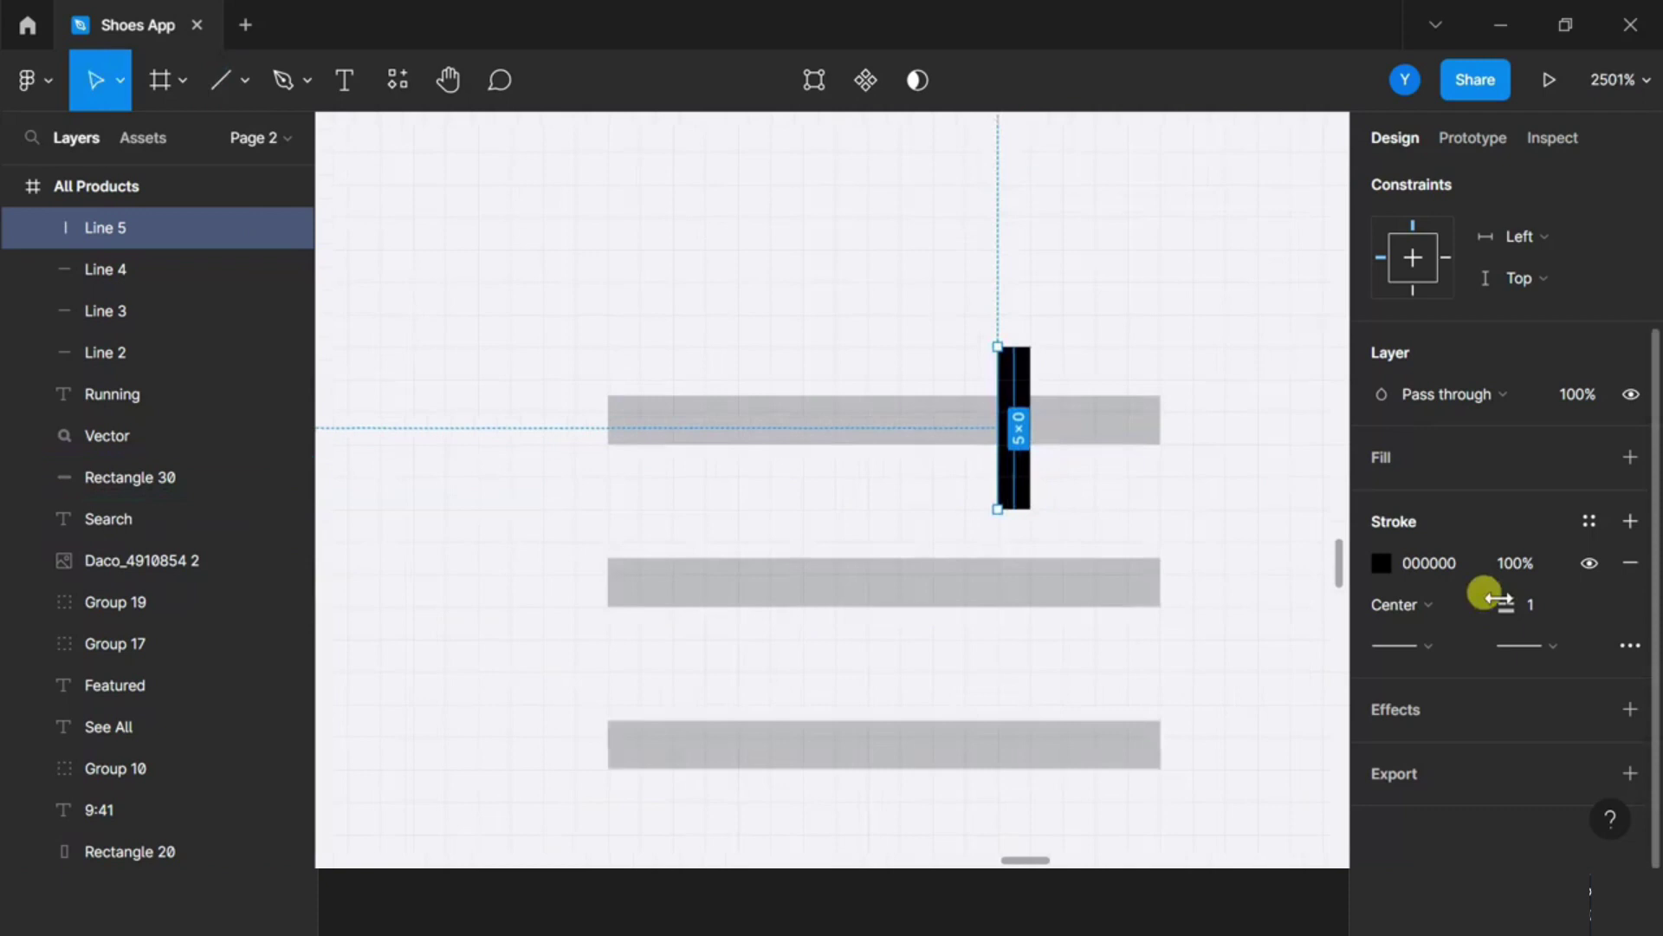
{"action": "key", "text": "Return"}
{"action": "left_click", "coordinate": [1382, 562]}
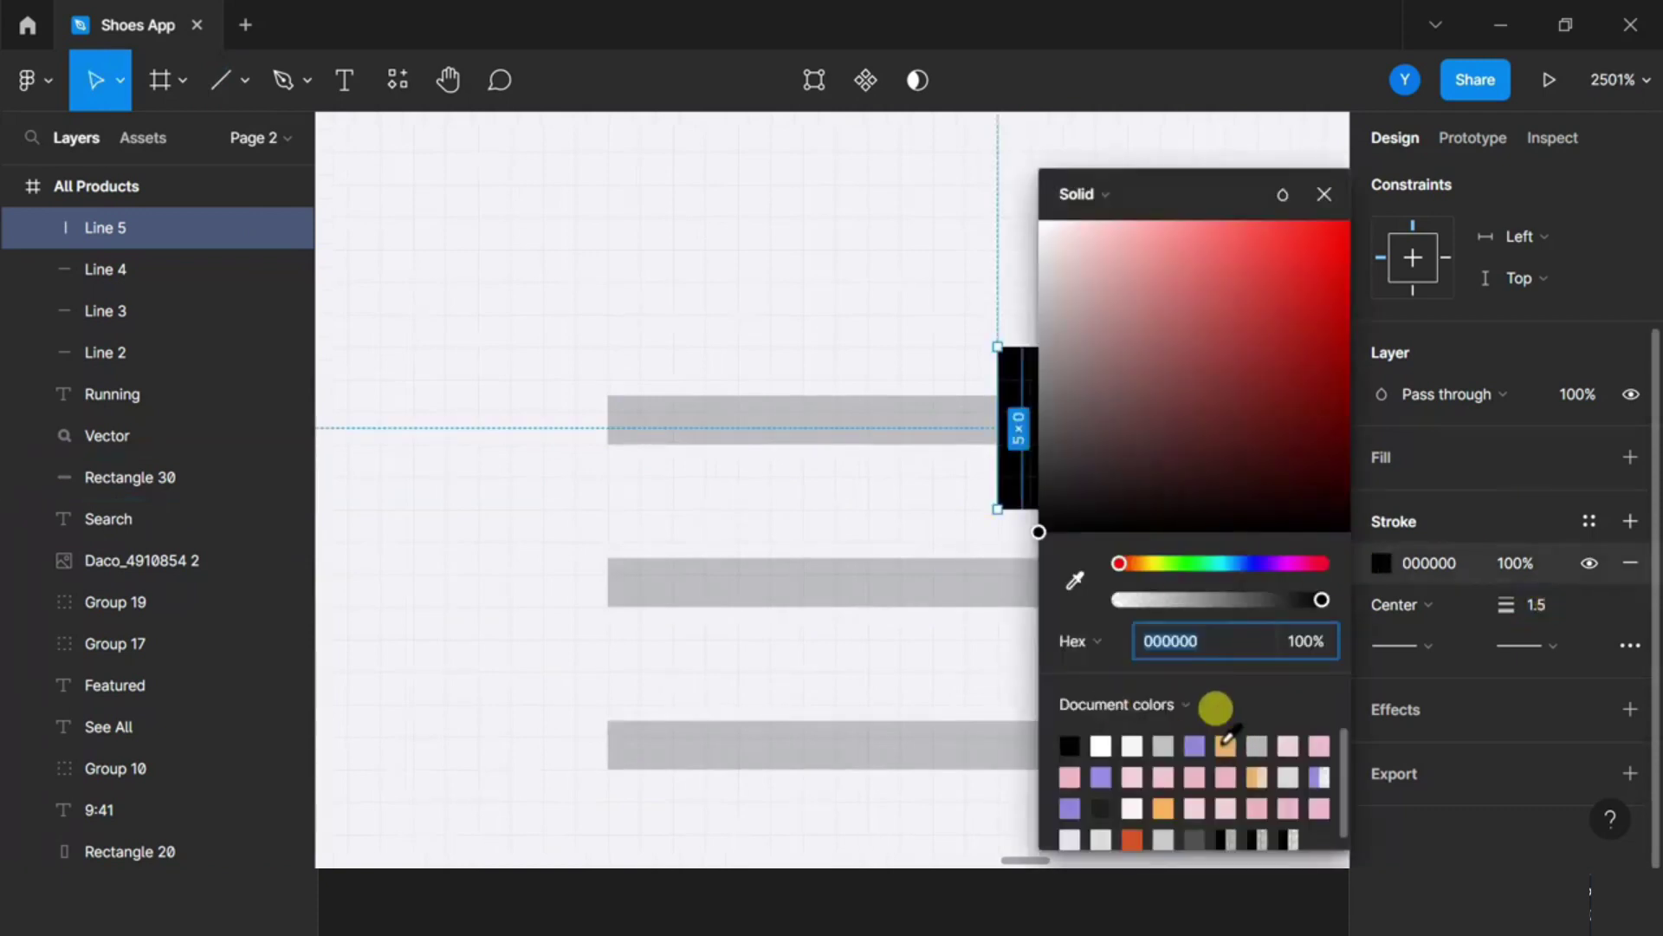
{"action": "left_click", "coordinate": [1158, 710]}
{"action": "left_click", "coordinate": [1031, 496]}
Step: Set the knob length to 5.5 and duplicate knobs onto the lower bars
{"action": "scroll", "coordinate": [1030, 496], "scroll_direction": "up", "scroll_amount": 2}
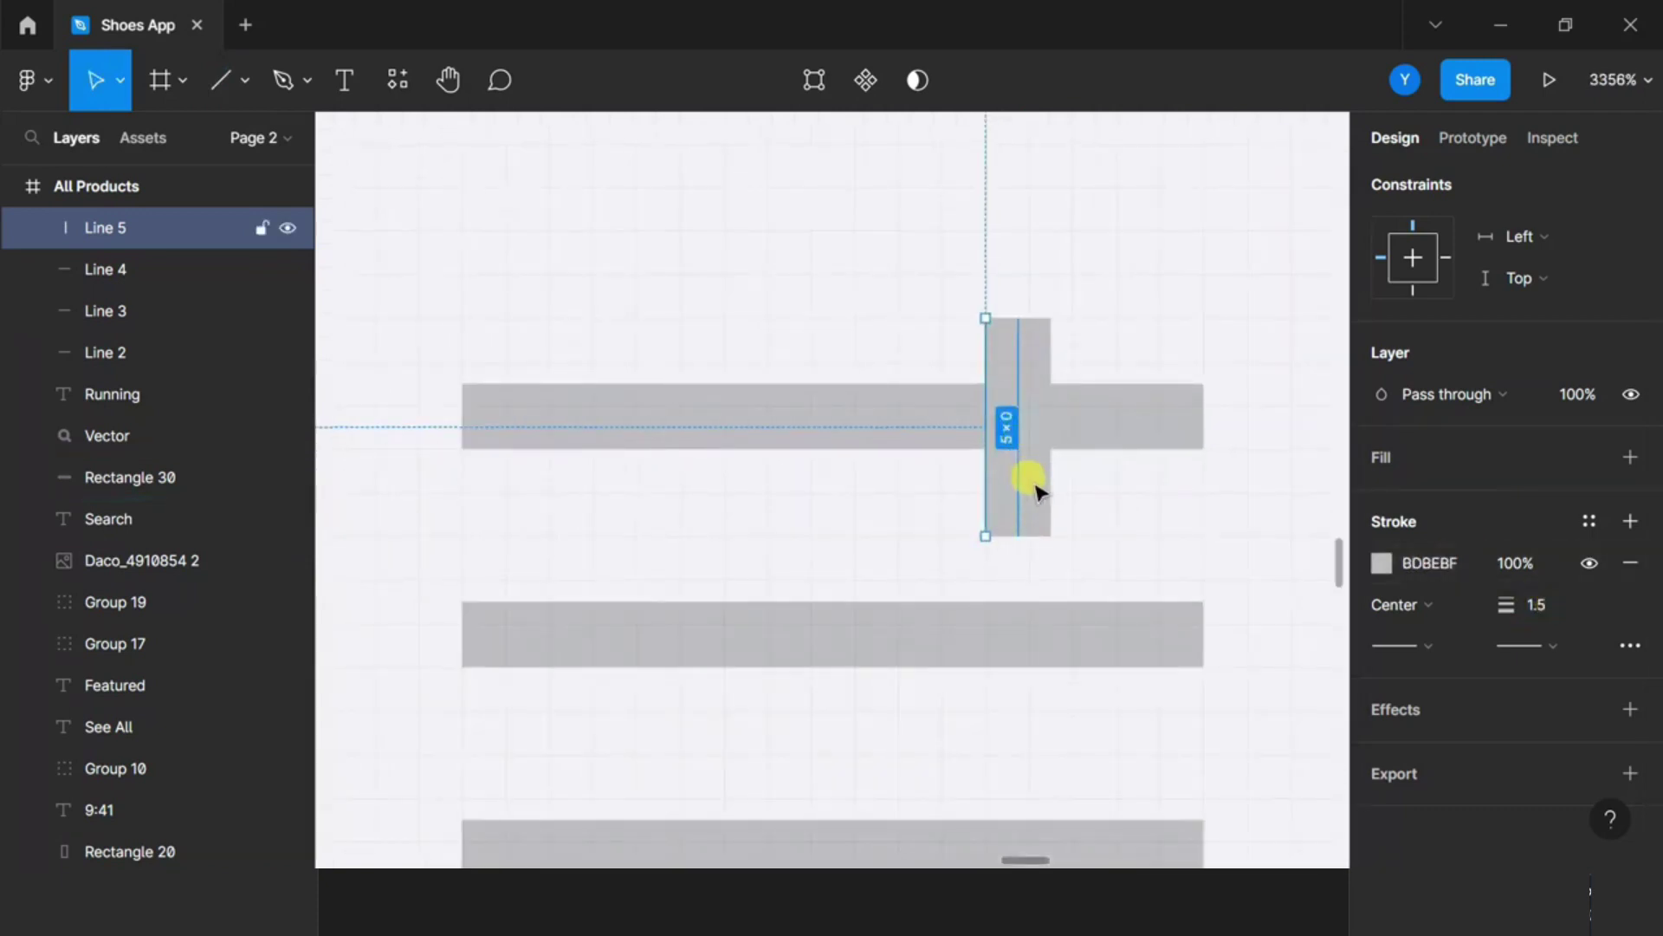
{"action": "scroll", "coordinate": [1522, 554], "scroll_direction": "up", "scroll_amount": 2}
{"action": "scroll", "coordinate": [1521, 554], "scroll_direction": "up", "scroll_amount": 2}
{"action": "left_click", "coordinate": [1415, 290]}
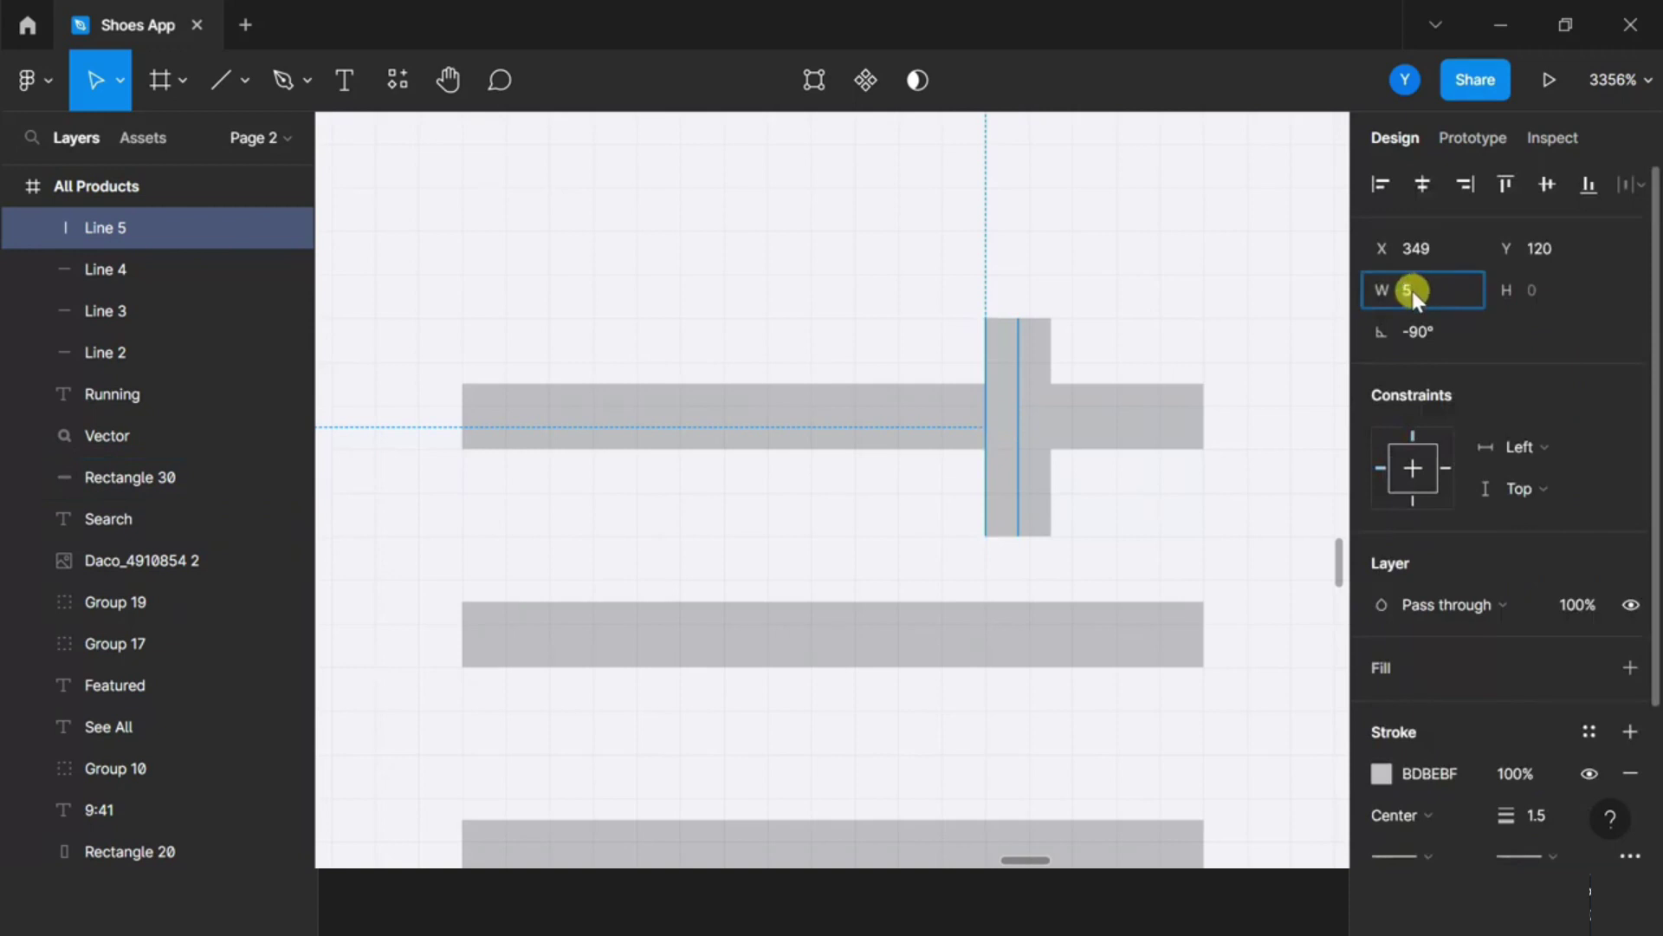
{"action": "key", "text": "Return"}
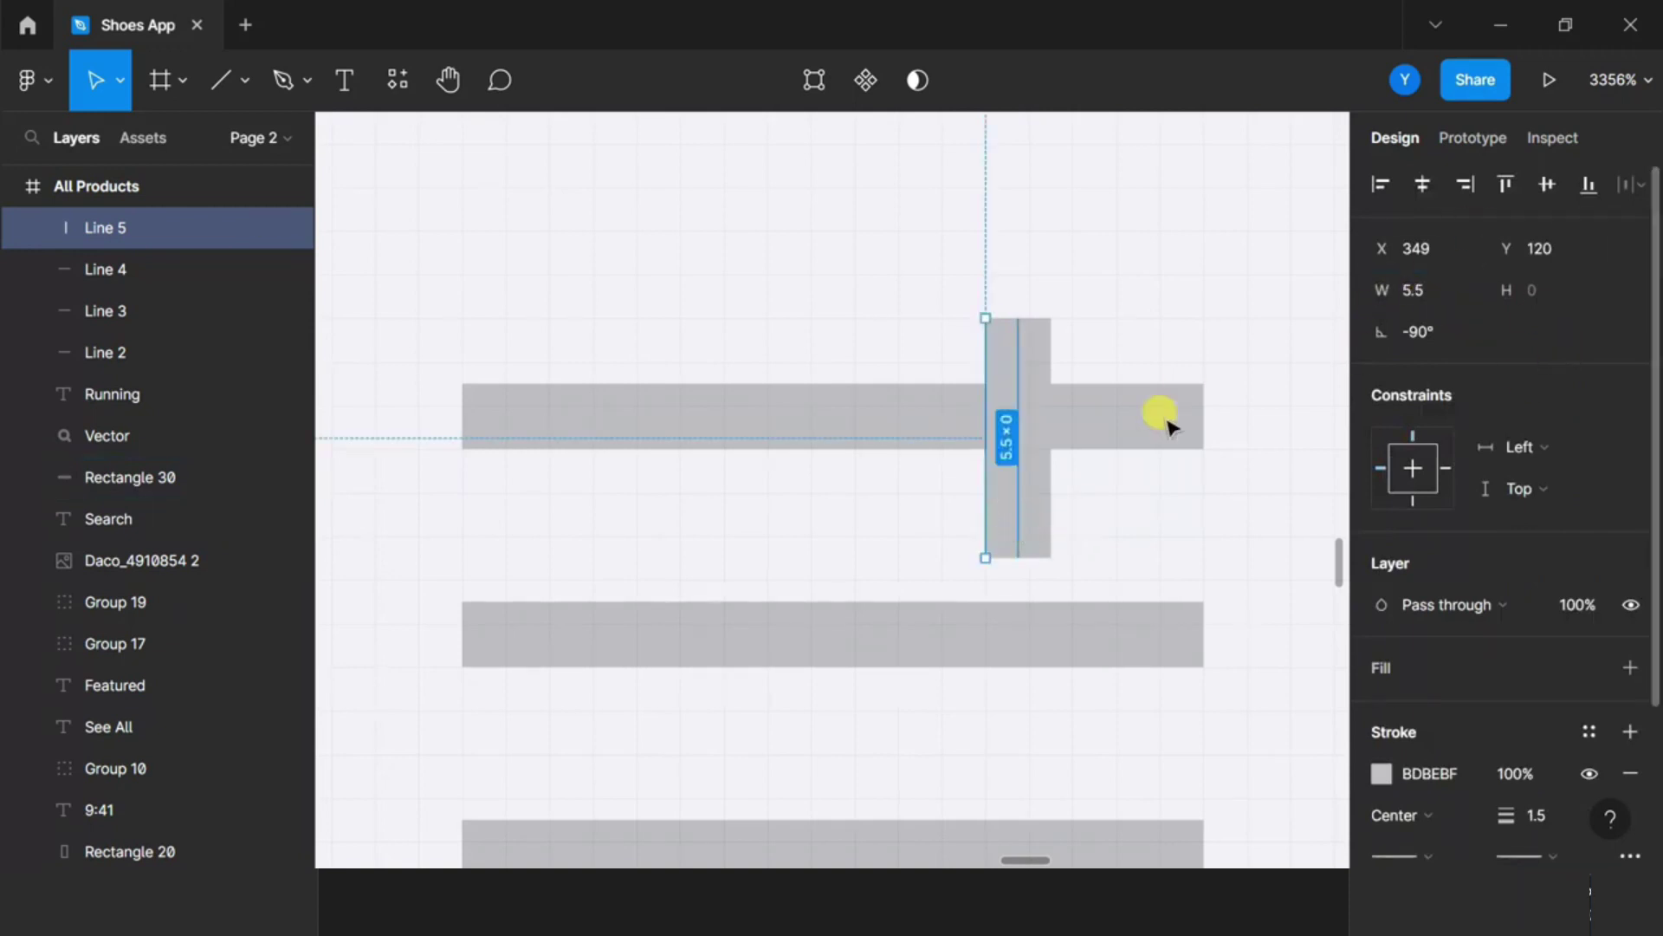
{"action": "scroll", "coordinate": [1106, 371], "scroll_direction": "down", "scroll_amount": 3}
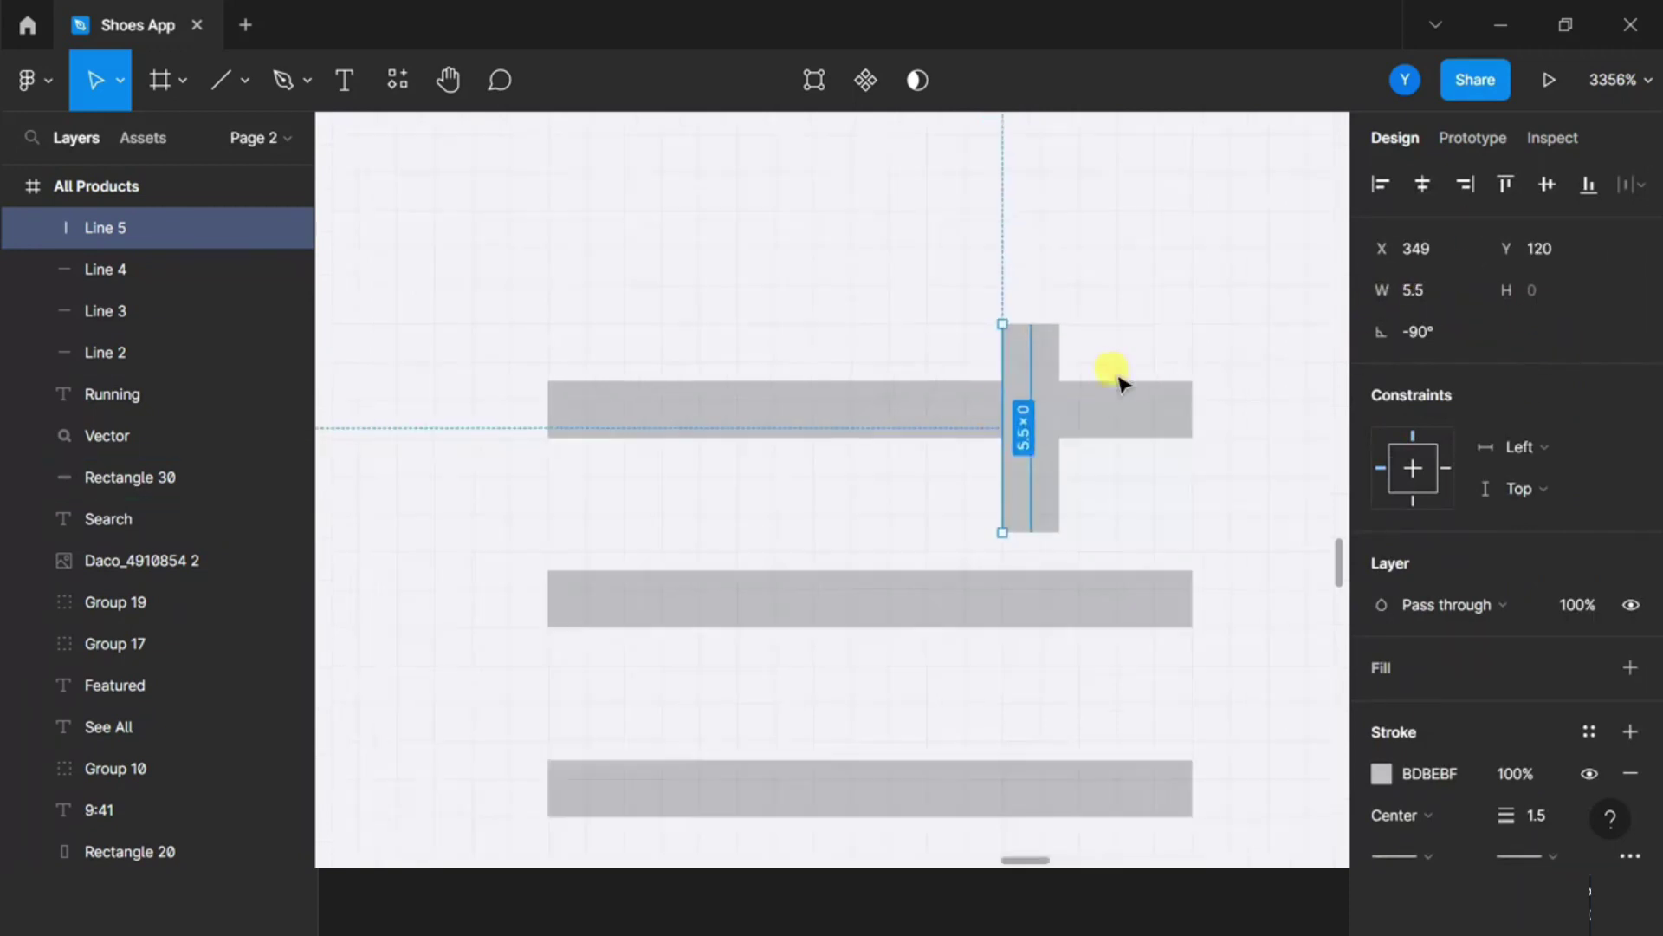
{"action": "left_click", "coordinate": [1445, 303]}
{"action": "mouse_move", "coordinate": [1038, 356]}
{"action": "left_mouse_down"}
{"action": "mouse_move", "coordinate": [736, 524]}
{"action": "mouse_move", "coordinate": [943, 690]}
{"action": "left_mouse_up"}
{"action": "left_click_drag", "start_coordinate": [96, 227], "coordinate": [111, 433]}
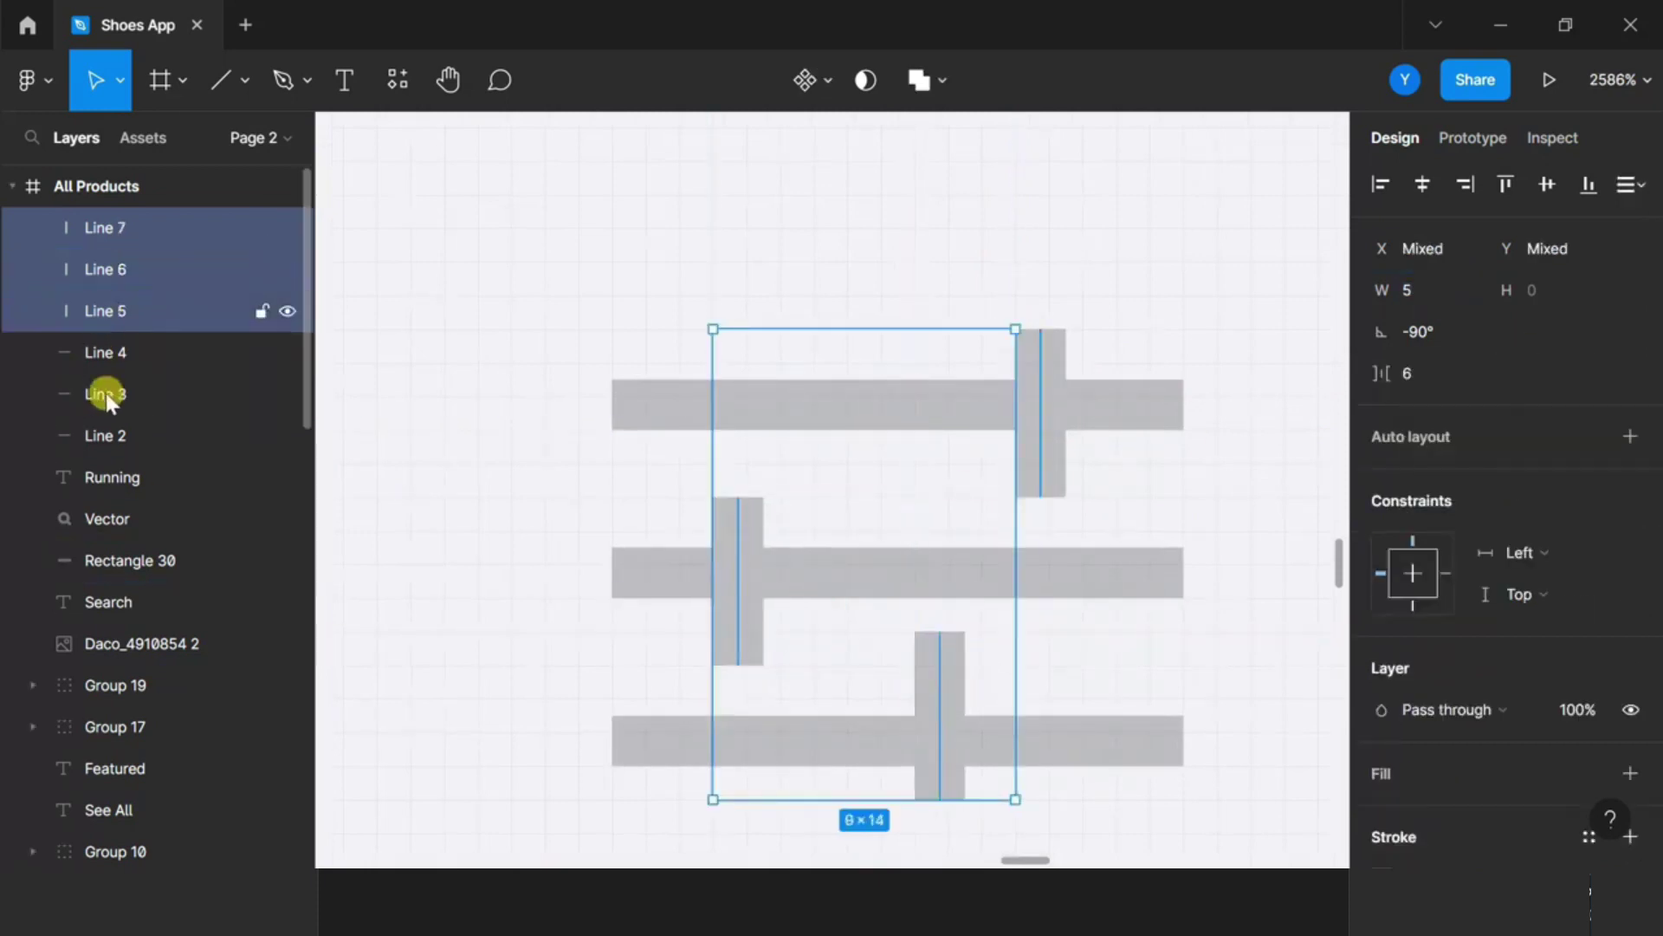
Step: Group the filter icon lines, then group them with the search bar parts
{"action": "key", "text": "ctrl+g"}
{"action": "scroll", "coordinate": [1280, 445], "scroll_direction": "down", "scroll_amount": 10}
{"action": "left_click", "coordinate": [1280, 445]}
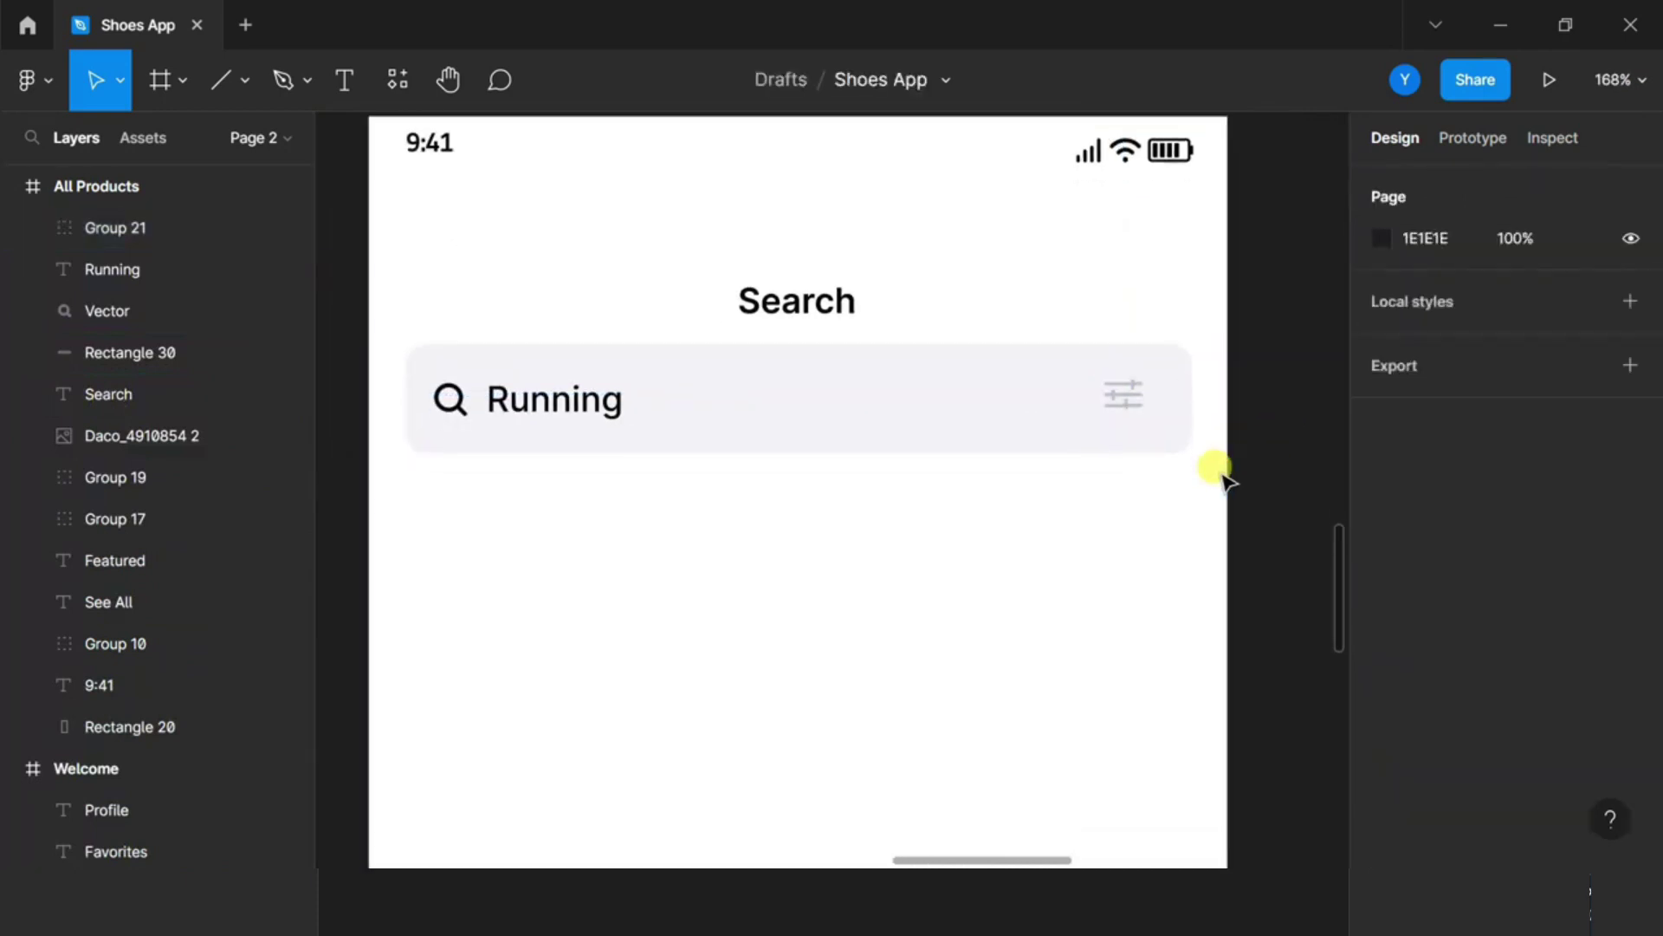
{"action": "left_click", "coordinate": [122, 227]}
{"action": "left_click", "coordinate": [121, 352], "text": "shift"}
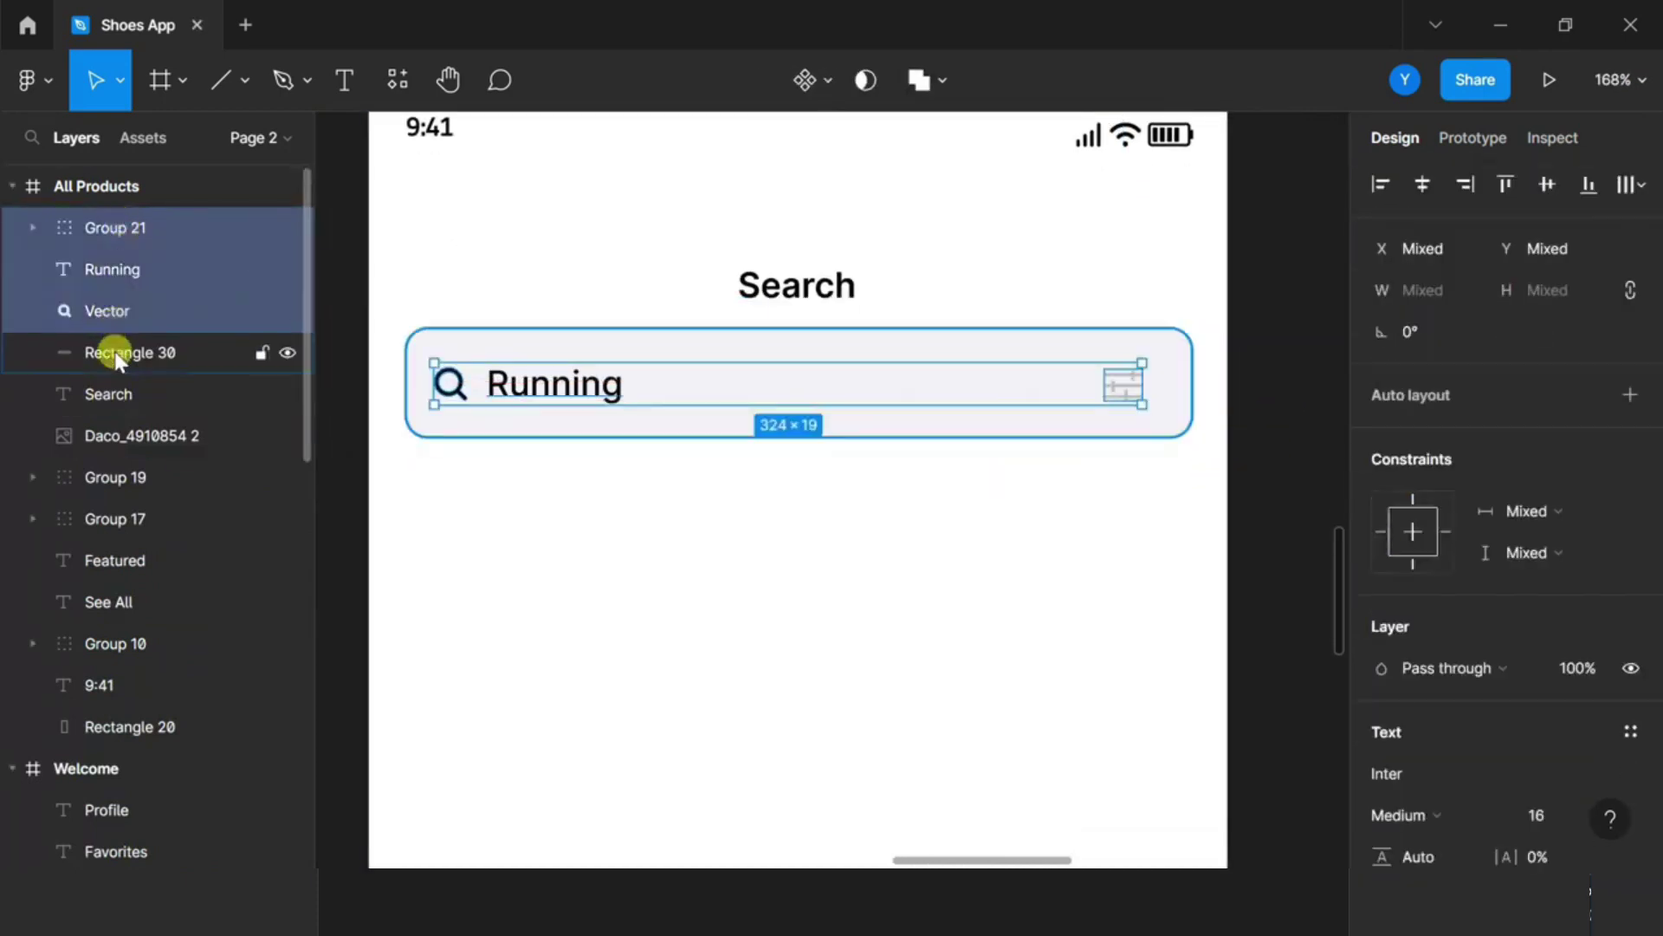
{"action": "key", "text": "ctrl+g"}
{"action": "left_click", "coordinate": [1259, 468]}
{"action": "scroll", "coordinate": [1259, 468], "scroll_direction": "down", "scroll_amount": 2}
Step: Add a 'Results for “ Running ”' heading aligned with the search bar's left edge
{"action": "key", "text": "t"}
{"action": "left_click", "coordinate": [445, 374]}
{"action": "type", "text": "Results for “ Running ”"}
{"action": "left_click_drag", "start_coordinate": [540, 384], "coordinate": [512, 375]}
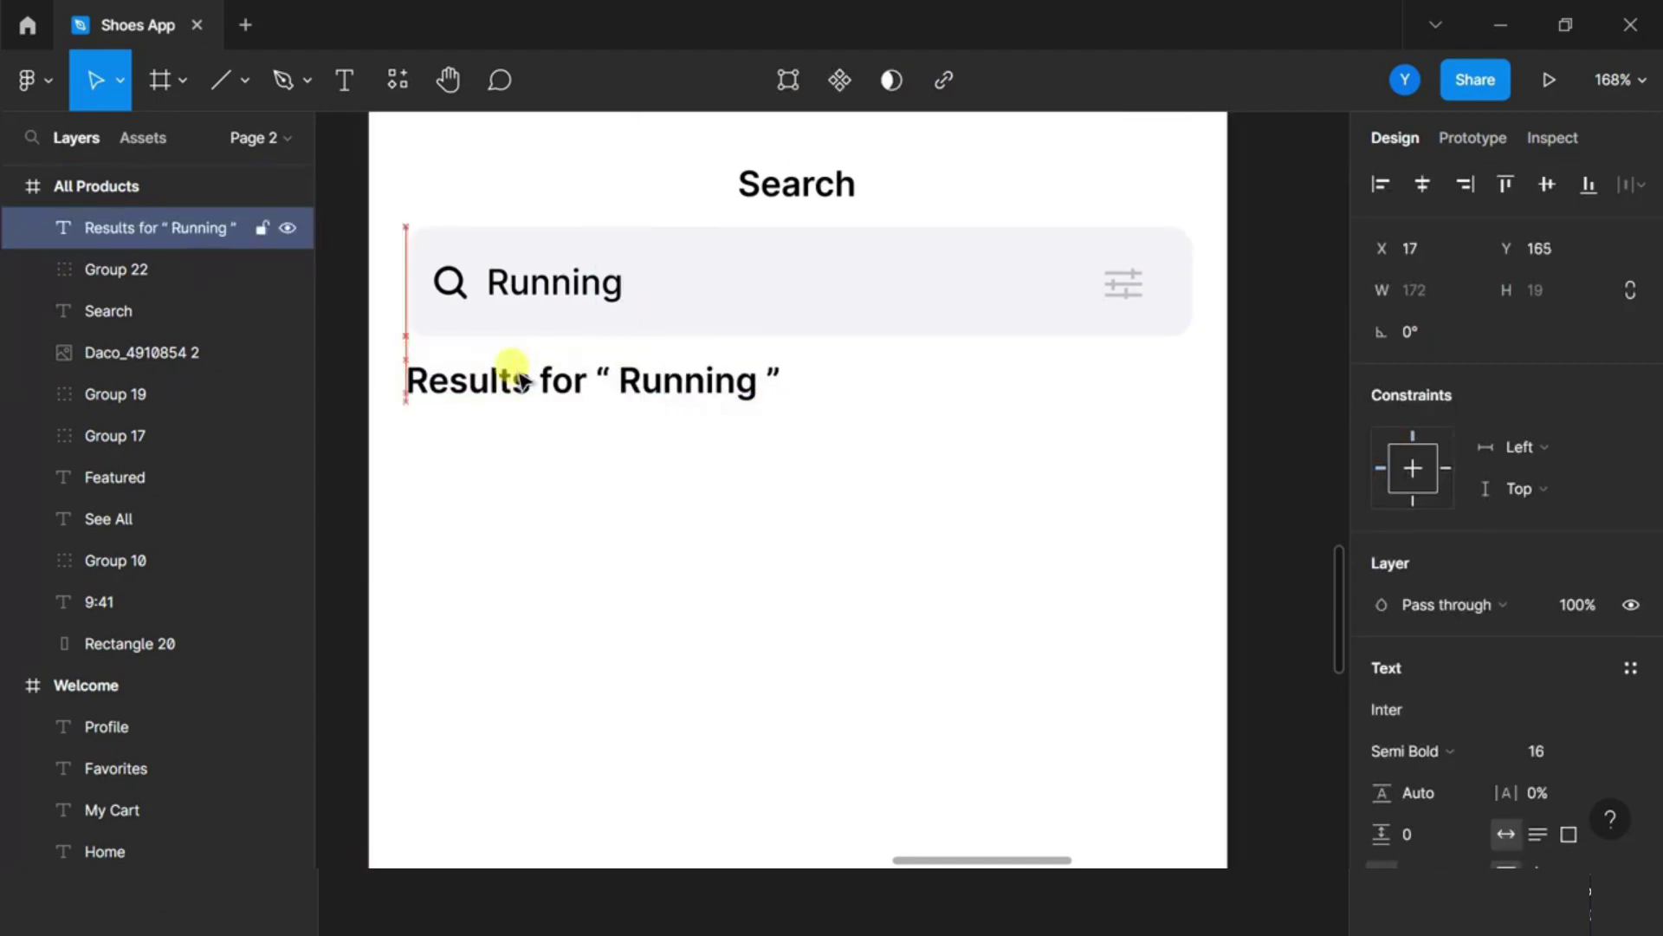
{"action": "scroll", "coordinate": [1096, 407], "scroll_direction": "down", "scroll_amount": 2}
{"action": "left_click", "coordinate": [1096, 407]}
{"action": "scroll", "coordinate": [1096, 408], "scroll_direction": "down", "scroll_amount": 10}
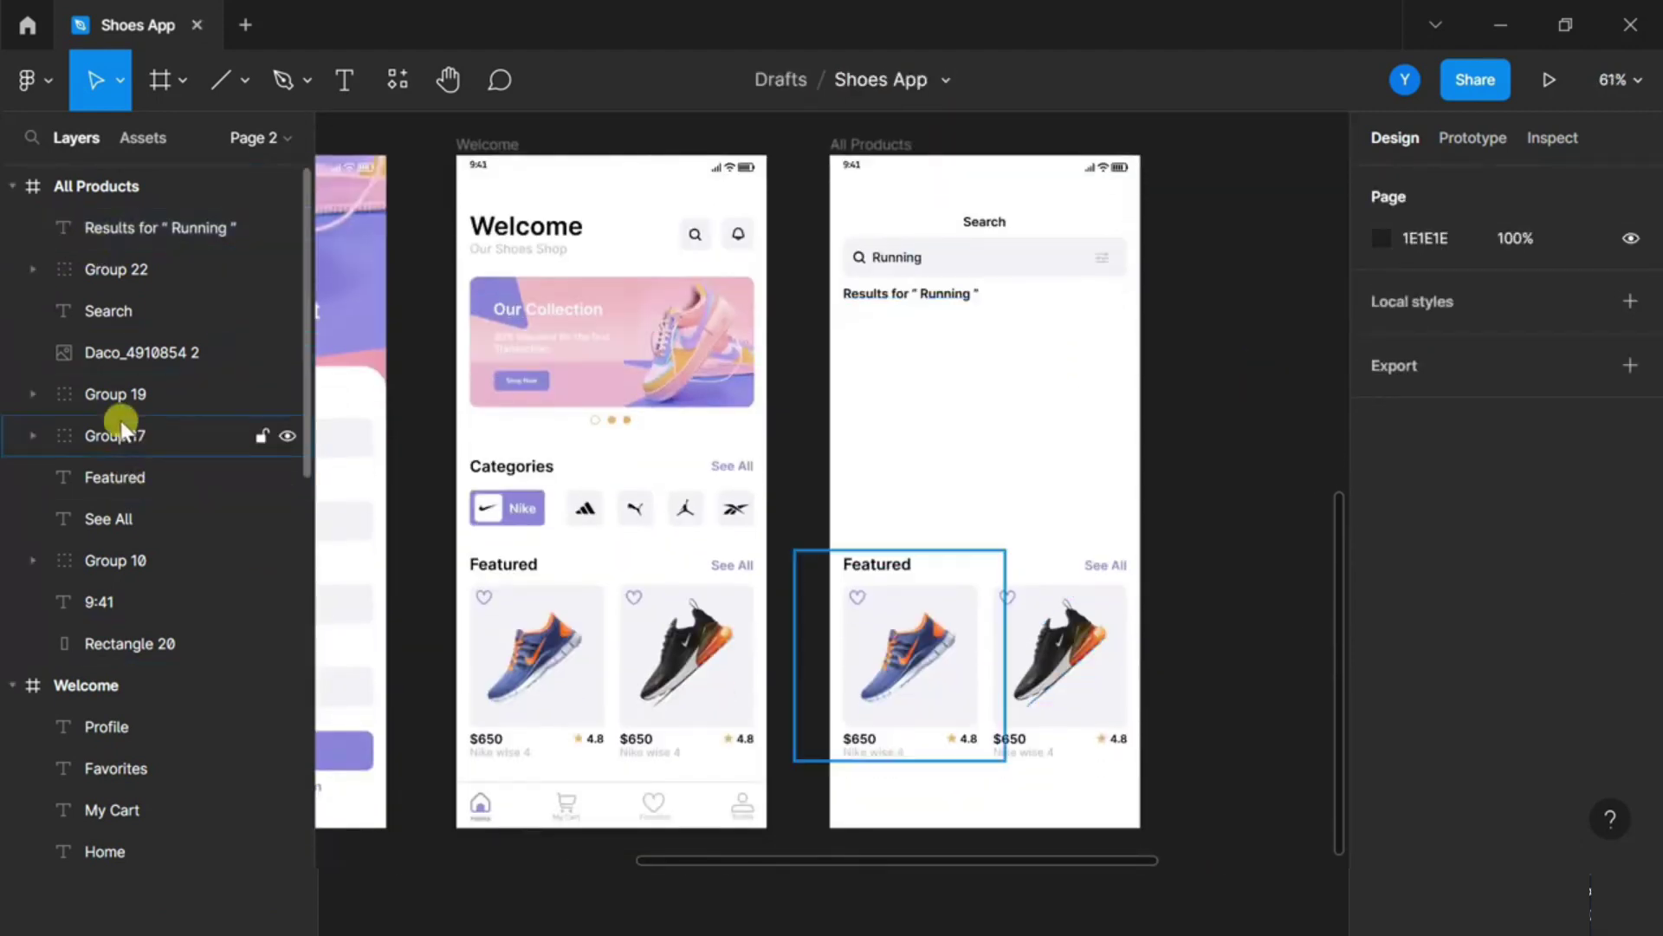
Step: Move the product cards up under the heading and delete See All and Featured
{"action": "left_click", "coordinate": [121, 394], "text": "shift"}
{"action": "key", "text": "shift+Up"}
{"action": "key", "text": "shift+Up"}
{"action": "key", "text": "shift+Up"}
{"action": "key", "text": "shift+Up"}
{"action": "key", "text": "shift+Up"}
{"action": "key", "text": "shift+Up"}
{"action": "key", "text": "shift+Up"}
{"action": "key", "text": "shift+Up"}
{"action": "key", "text": "shift+Up"}
{"action": "key", "text": "shift+Up"}
{"action": "key", "text": "shift+Up"}
{"action": "key", "text": "shift+Up"}
{"action": "key", "text": "shift+Up"}
{"action": "key", "text": "shift+Up"}
{"action": "key", "text": "shift+Up"}
{"action": "key", "text": "shift+Up"}
{"action": "key", "text": "shift+Up"}
{"action": "key", "text": "shift+Up"}
{"action": "key", "text": "shift+Up"}
{"action": "key", "text": "shift+Up"}
{"action": "key", "text": "shift+Up"}
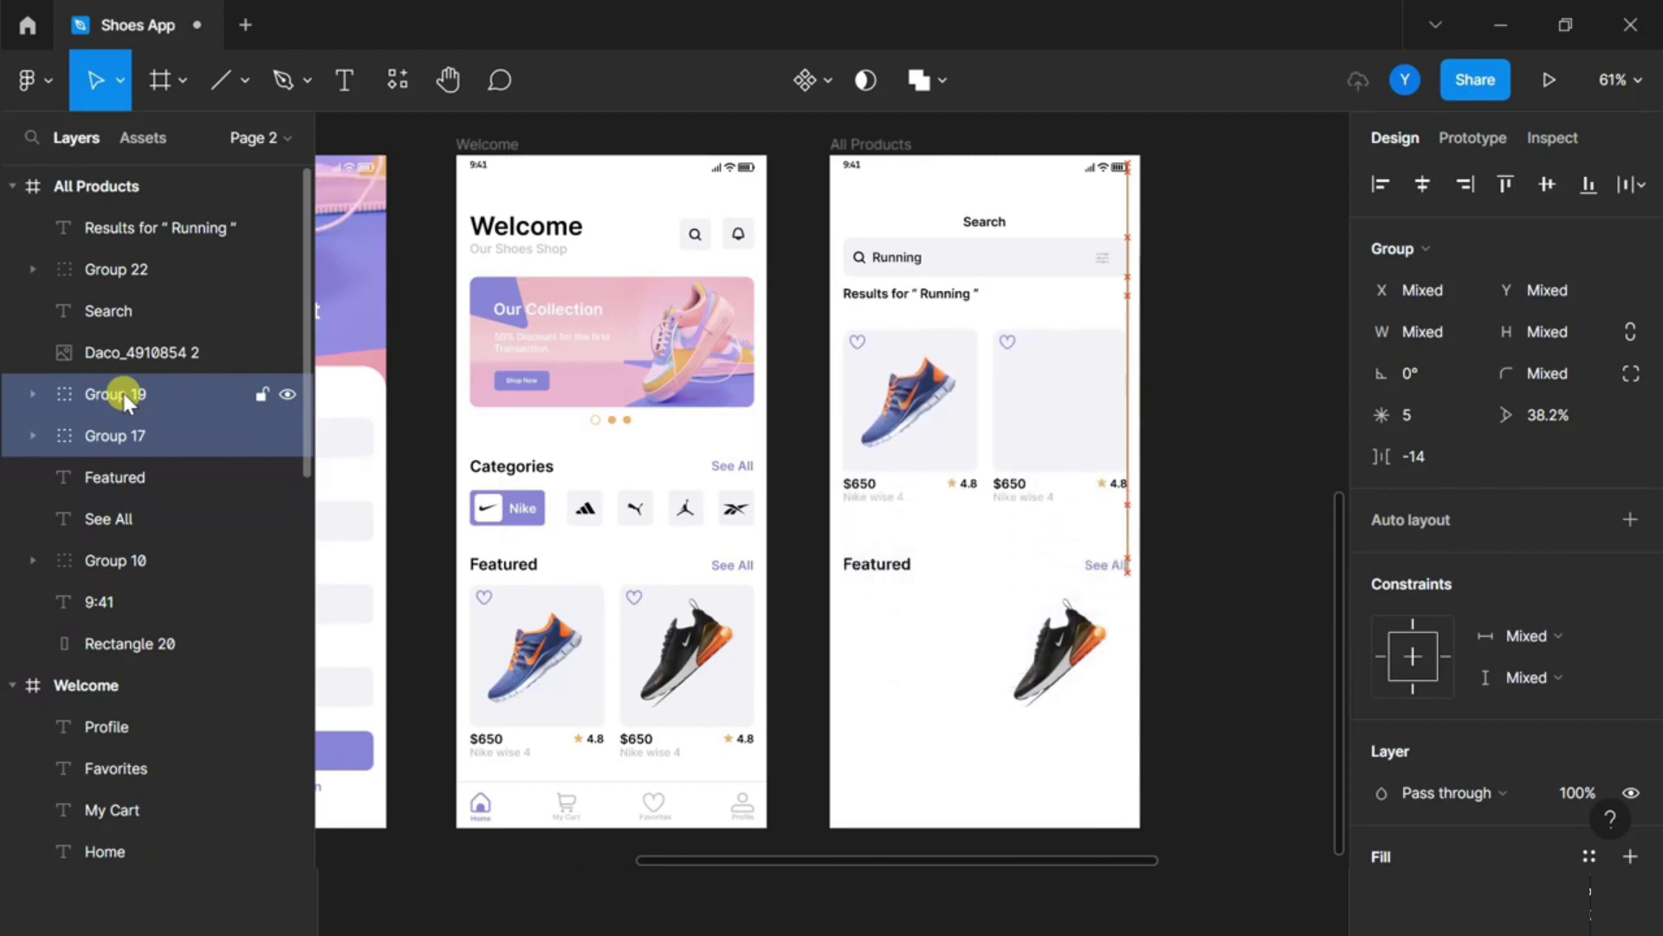
{"action": "left_click", "coordinate": [123, 232]}
{"action": "key", "text": "shift+Down"}
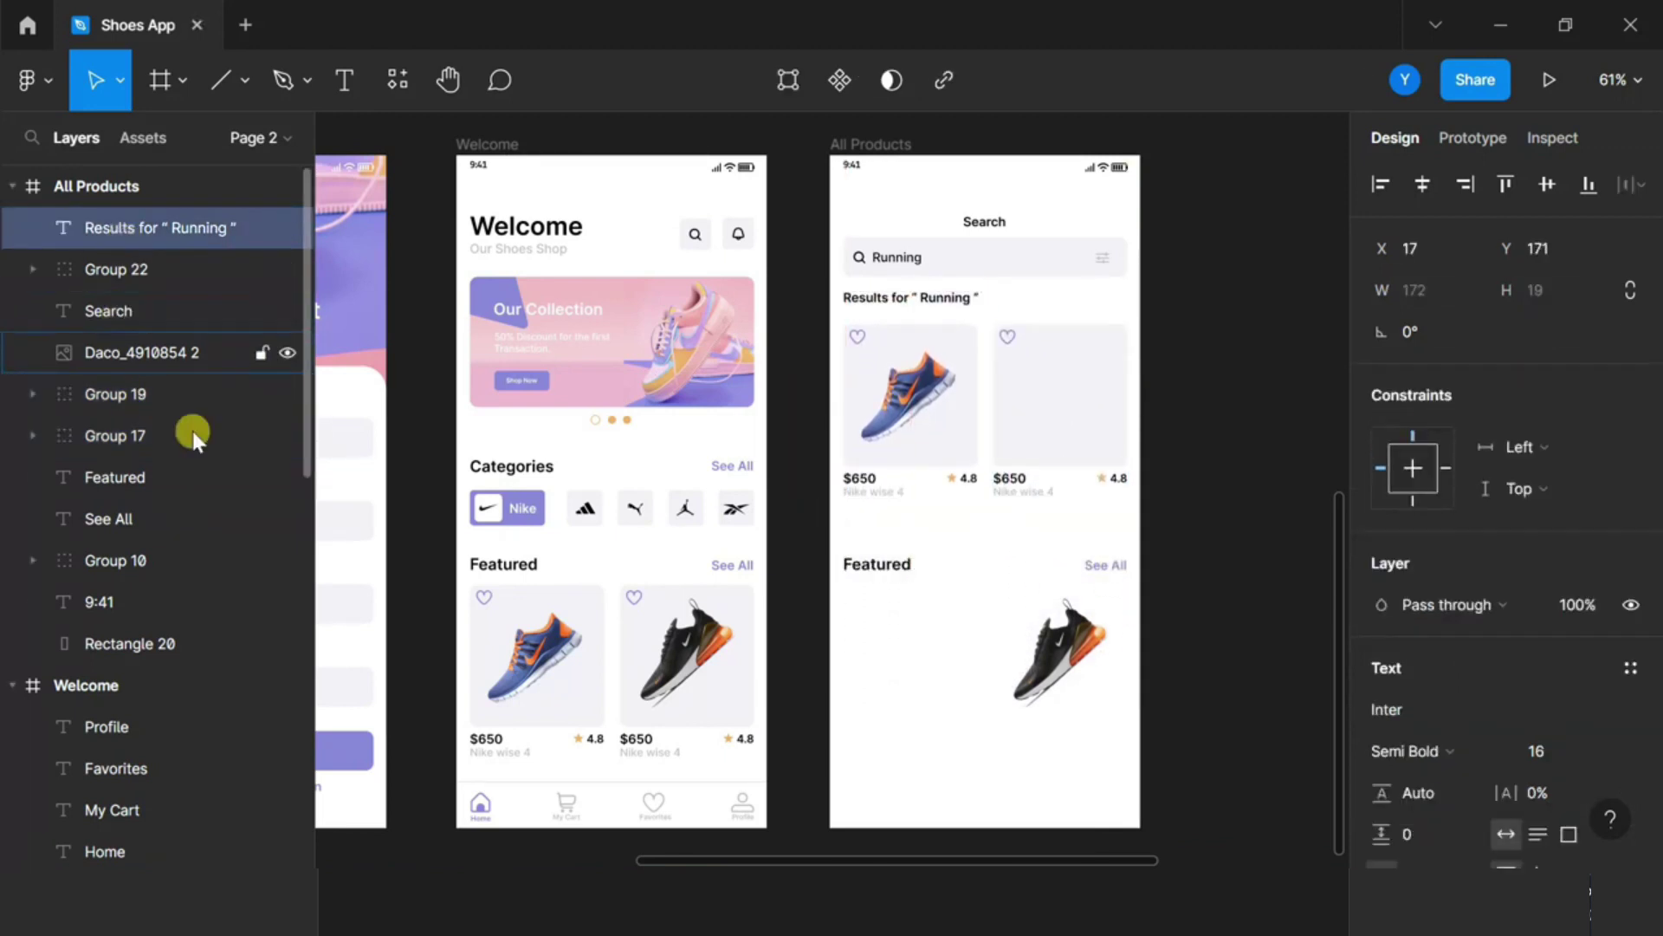
{"action": "left_click", "coordinate": [112, 518]}
{"action": "key", "text": "Delete"}
{"action": "left_click", "coordinate": [122, 476]}
{"action": "key", "text": "Delete"}
Step: Place the black shoe on the second card and duplicate the card pair into rows below
{"action": "left_click", "coordinate": [130, 351]}
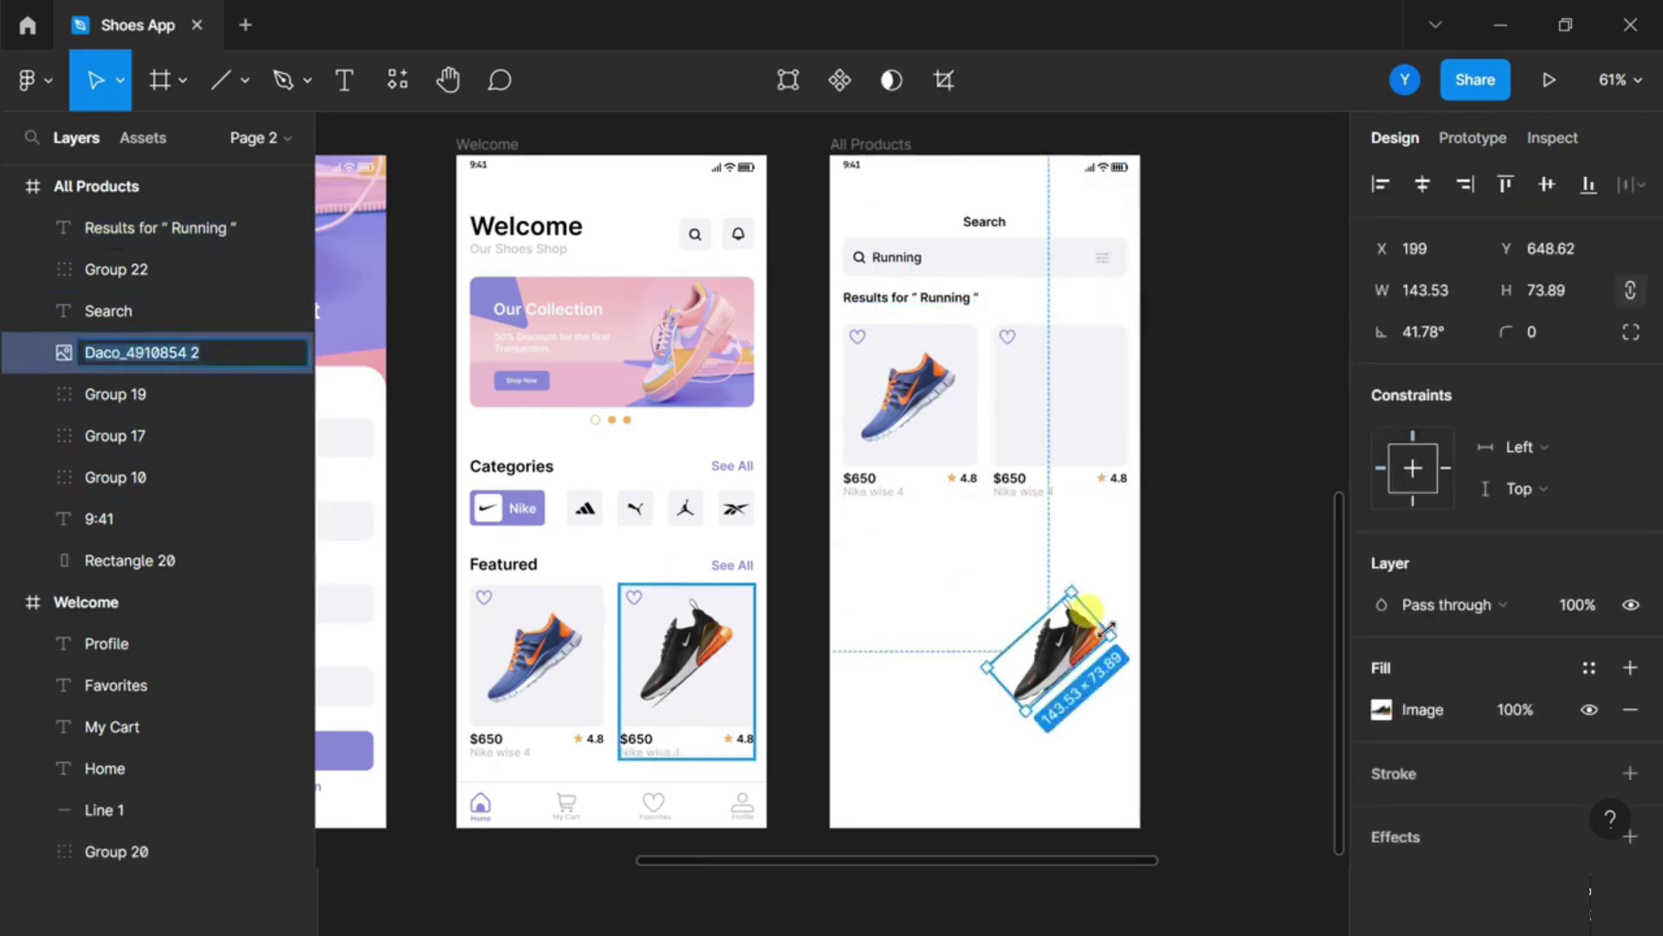
{"action": "key", "text": "shift+Up"}
{"action": "key", "text": "shift+Up"}
{"action": "key", "text": "shift+Up"}
{"action": "key", "text": "Right"}
{"action": "key", "text": "Right"}
{"action": "key", "text": "Right"}
{"action": "left_click", "coordinate": [100, 394]}
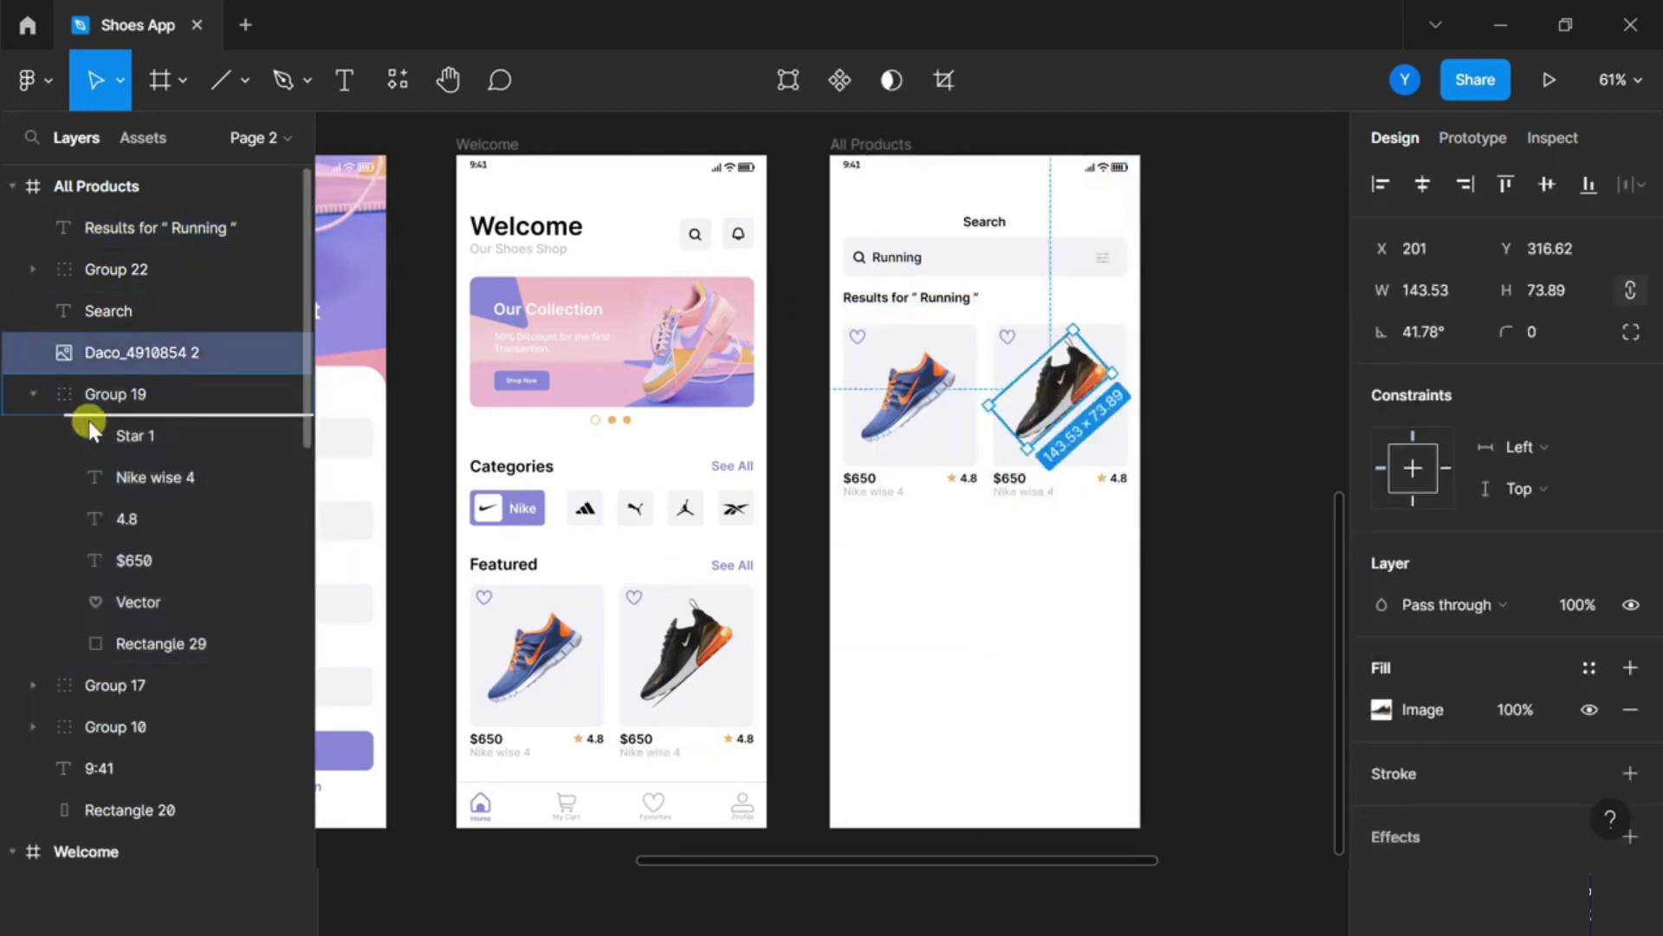
{"action": "left_click", "coordinate": [127, 393], "text": "shift"}
{"action": "left_click_drag", "start_coordinate": [953, 395], "coordinate": [947, 777]}
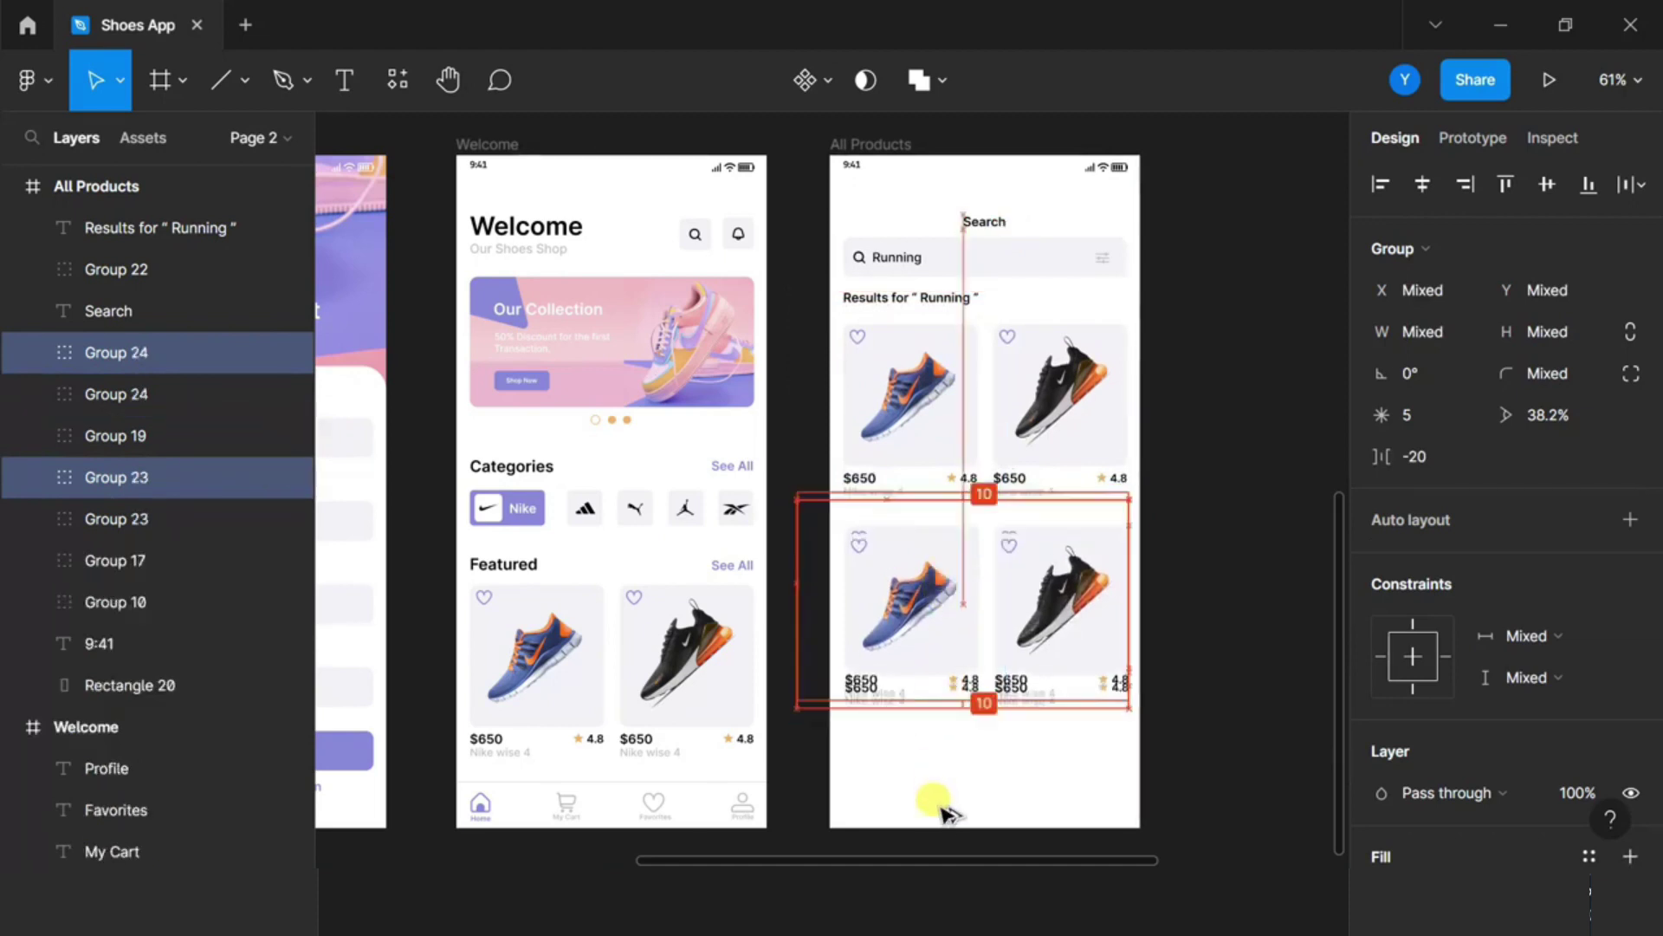
{"action": "left_click", "coordinate": [1231, 499]}
Step: Inspect the duplicated shoe card rows by selecting and deselecting them
{"action": "scroll", "coordinate": [1234, 502], "scroll_direction": "down", "scroll_amount": 1}
{"action": "left_click", "coordinate": [128, 352]}
{"action": "left_click", "coordinate": [132, 397], "text": "shift"}
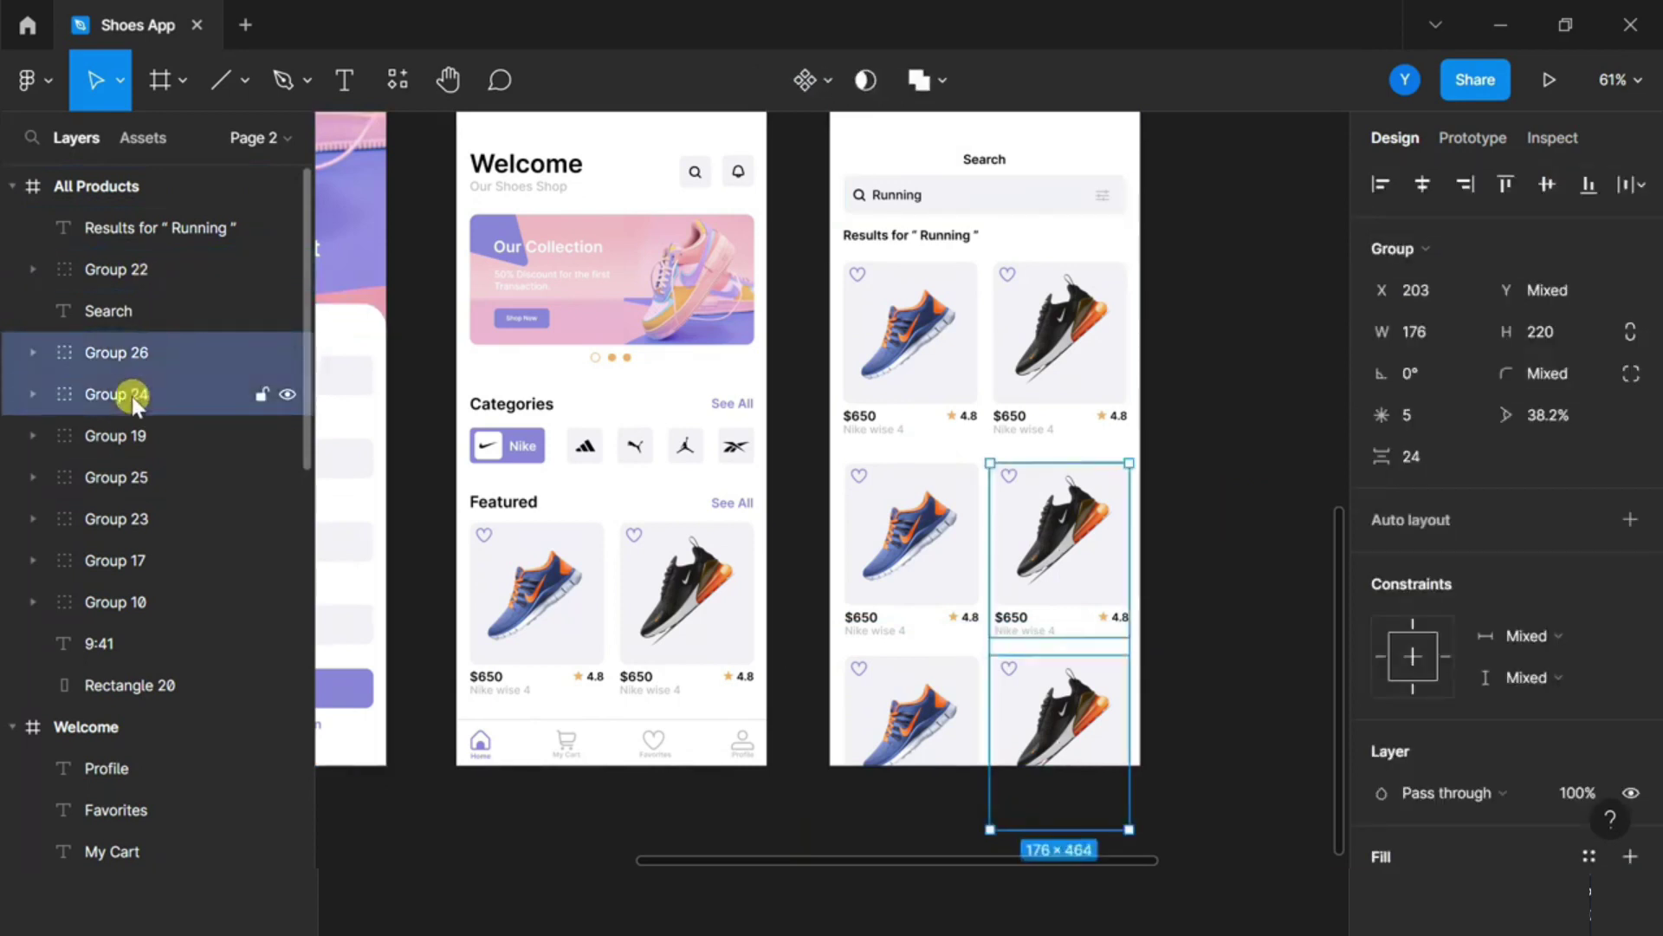
{"action": "left_click", "coordinate": [141, 477], "text": "shift"}
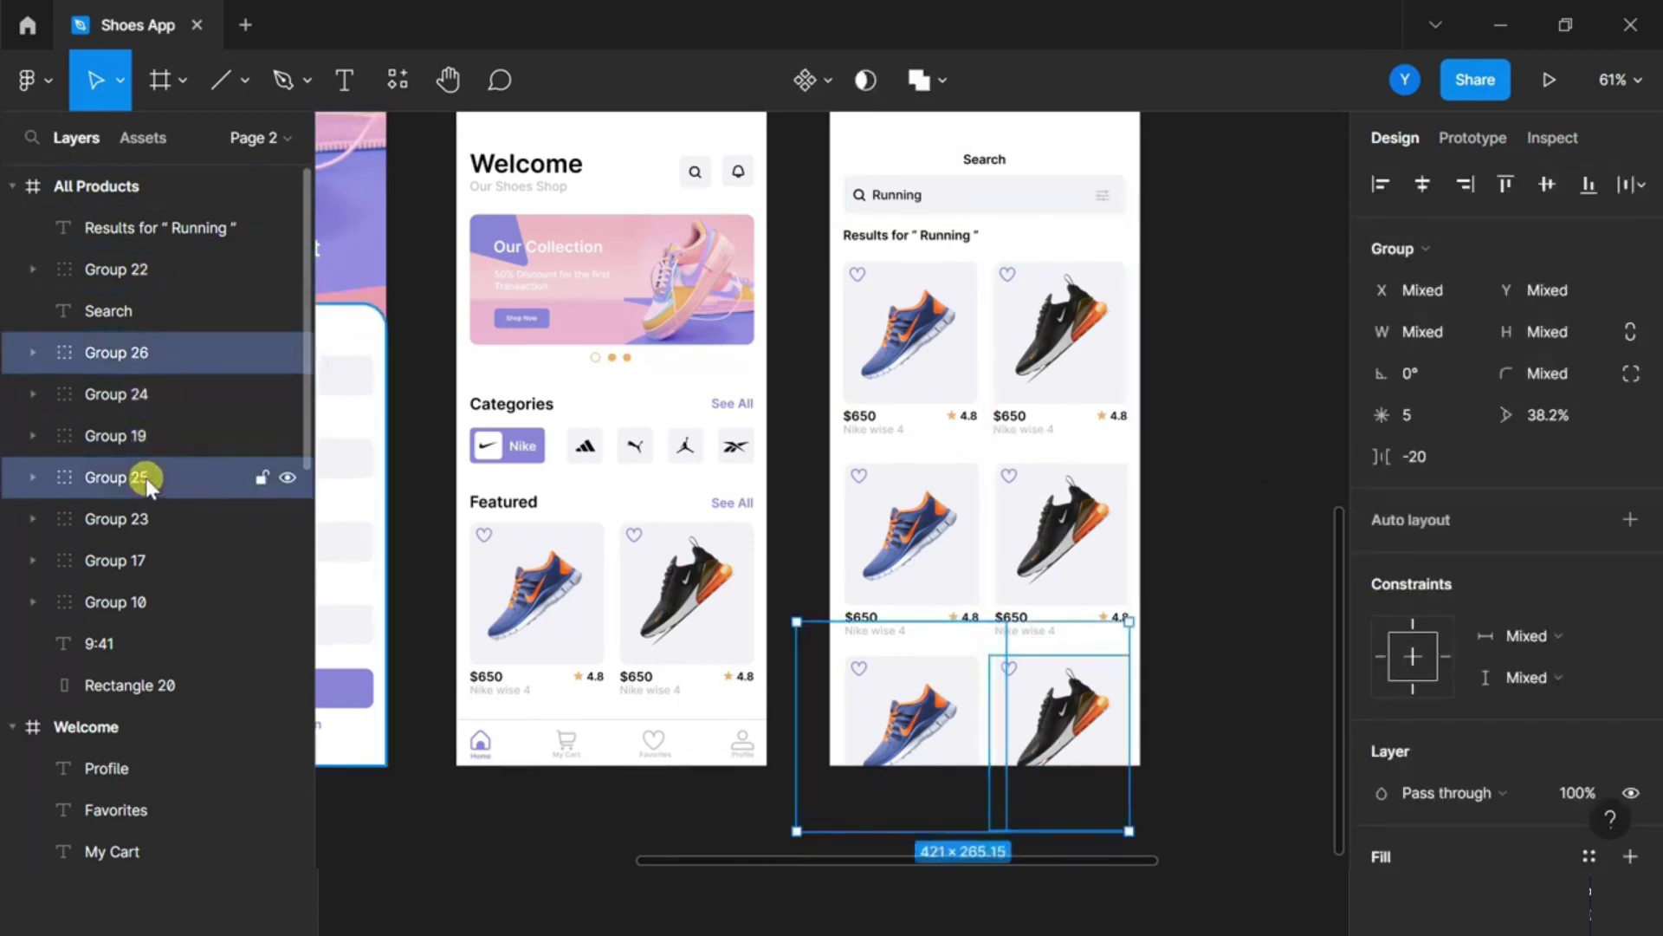
{"action": "left_click", "coordinate": [1262, 335]}
{"action": "scroll", "coordinate": [1247, 347], "scroll_direction": "down", "scroll_amount": 3, "text": "ctrl"}
{"action": "scroll", "coordinate": [1142, 522], "scroll_direction": "up", "scroll_amount": 2}
Step: Move two shoe images from Frame 1 onto the duplicated product cards
{"action": "scroll", "coordinate": [892, 546], "scroll_direction": "up", "scroll_amount": 2}
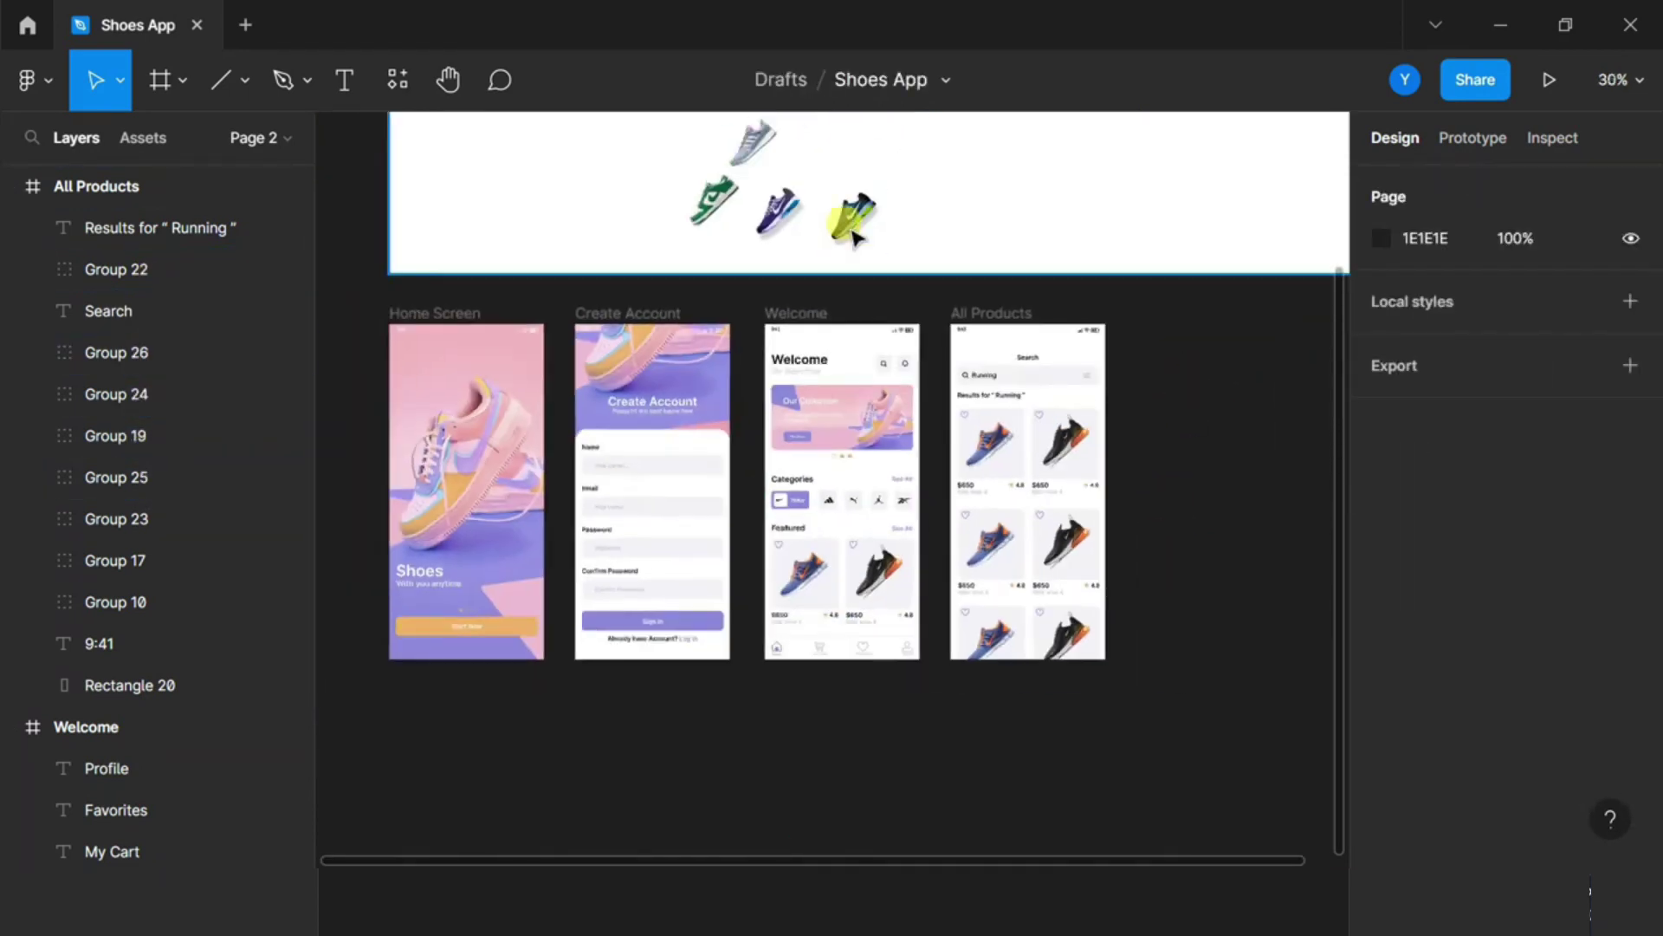
{"action": "left_click", "coordinate": [858, 217]}
{"action": "mouse_move", "coordinate": [974, 466]}
{"action": "left_mouse_down"}
{"action": "mouse_move", "coordinate": [996, 542]}
{"action": "mouse_move", "coordinate": [1026, 563]}
{"action": "left_mouse_up"}
{"action": "scroll", "coordinate": [989, 534], "scroll_direction": "up", "scroll_amount": 5, "text": "ctrl"}
{"action": "left_click", "coordinate": [164, 559]}
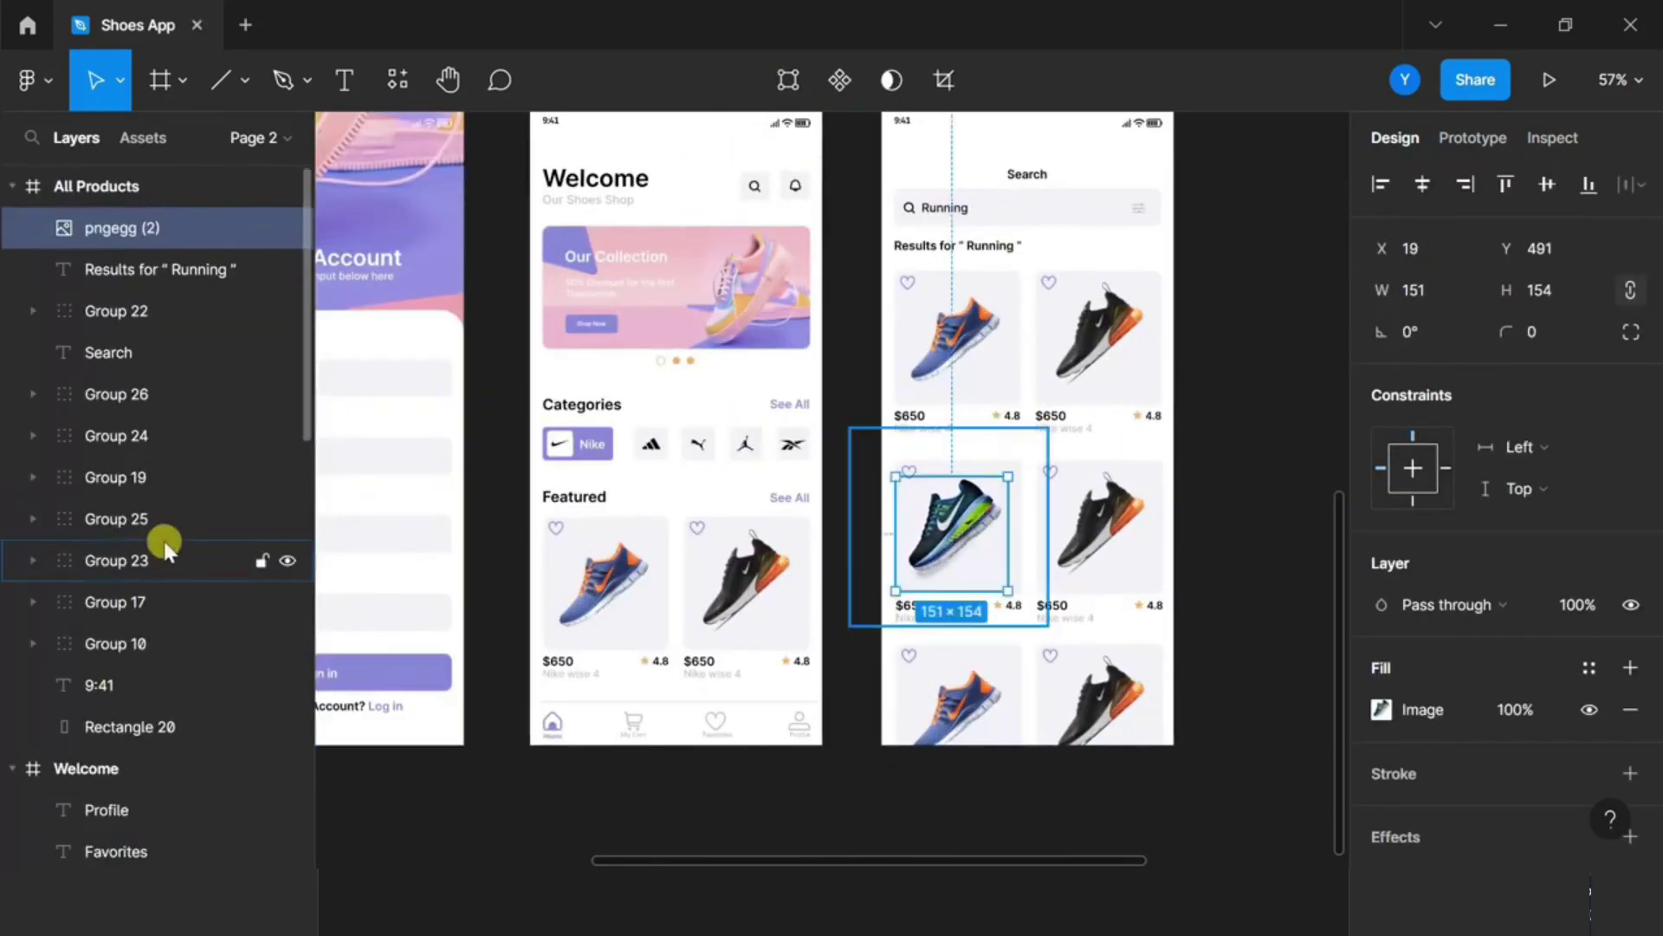
{"action": "left_click", "coordinate": [846, 502]}
{"action": "scroll", "coordinate": [847, 501], "scroll_direction": "down", "scroll_amount": 5, "text": "ctrl"}
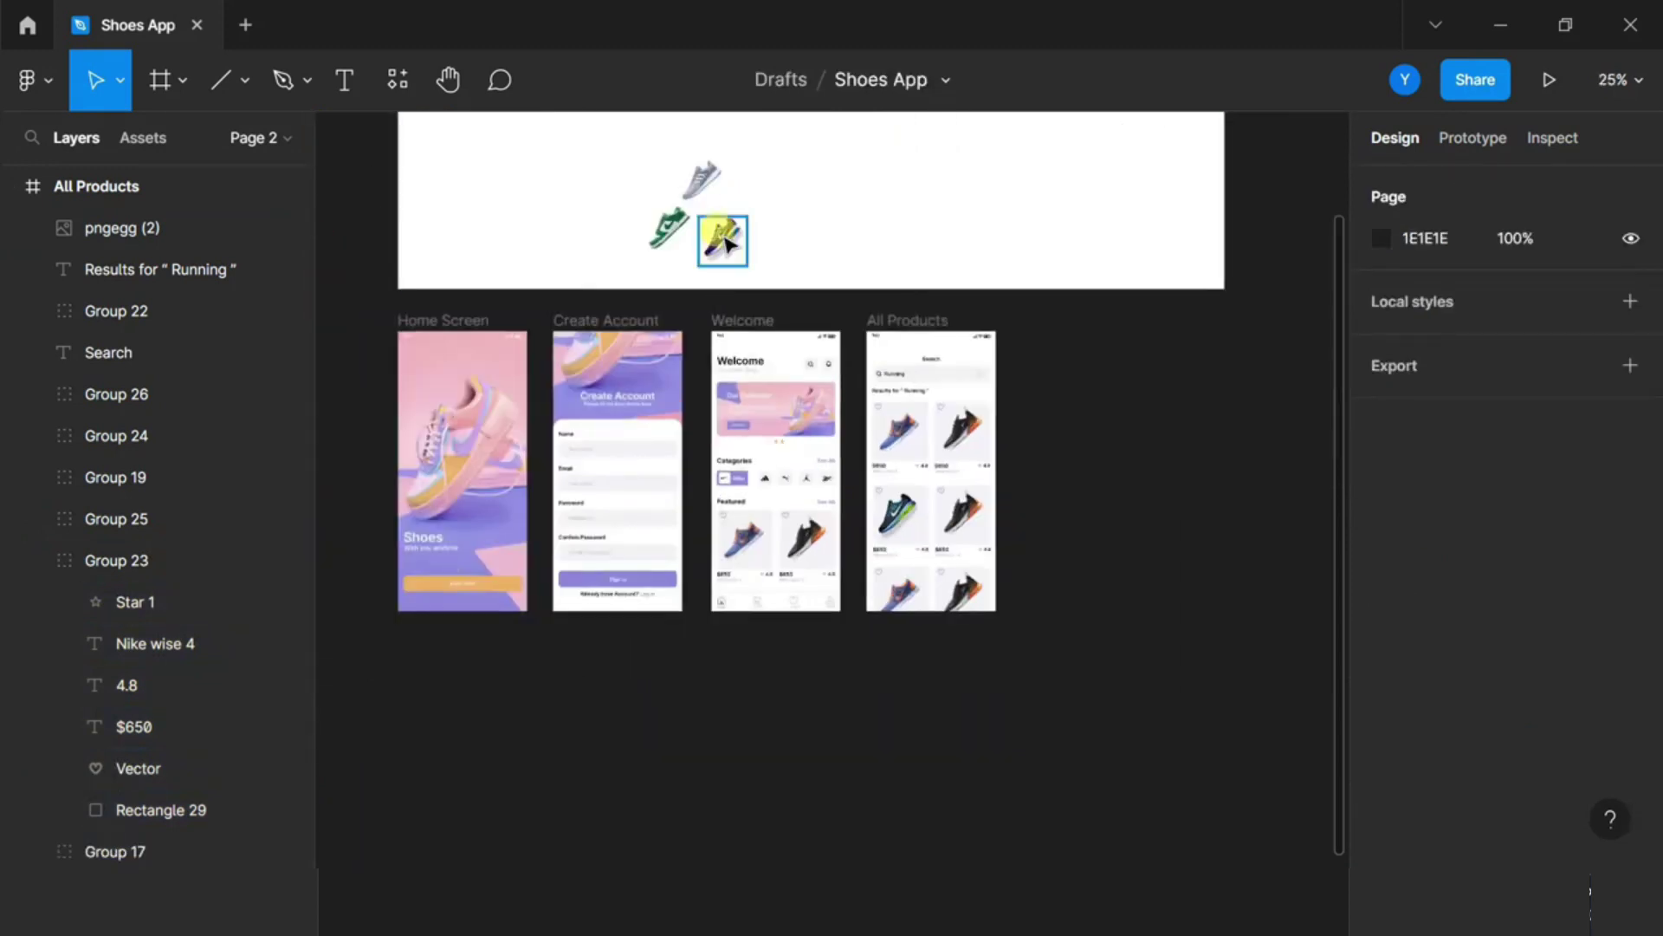
{"action": "left_click_drag", "start_coordinate": [715, 236], "coordinate": [968, 604]}
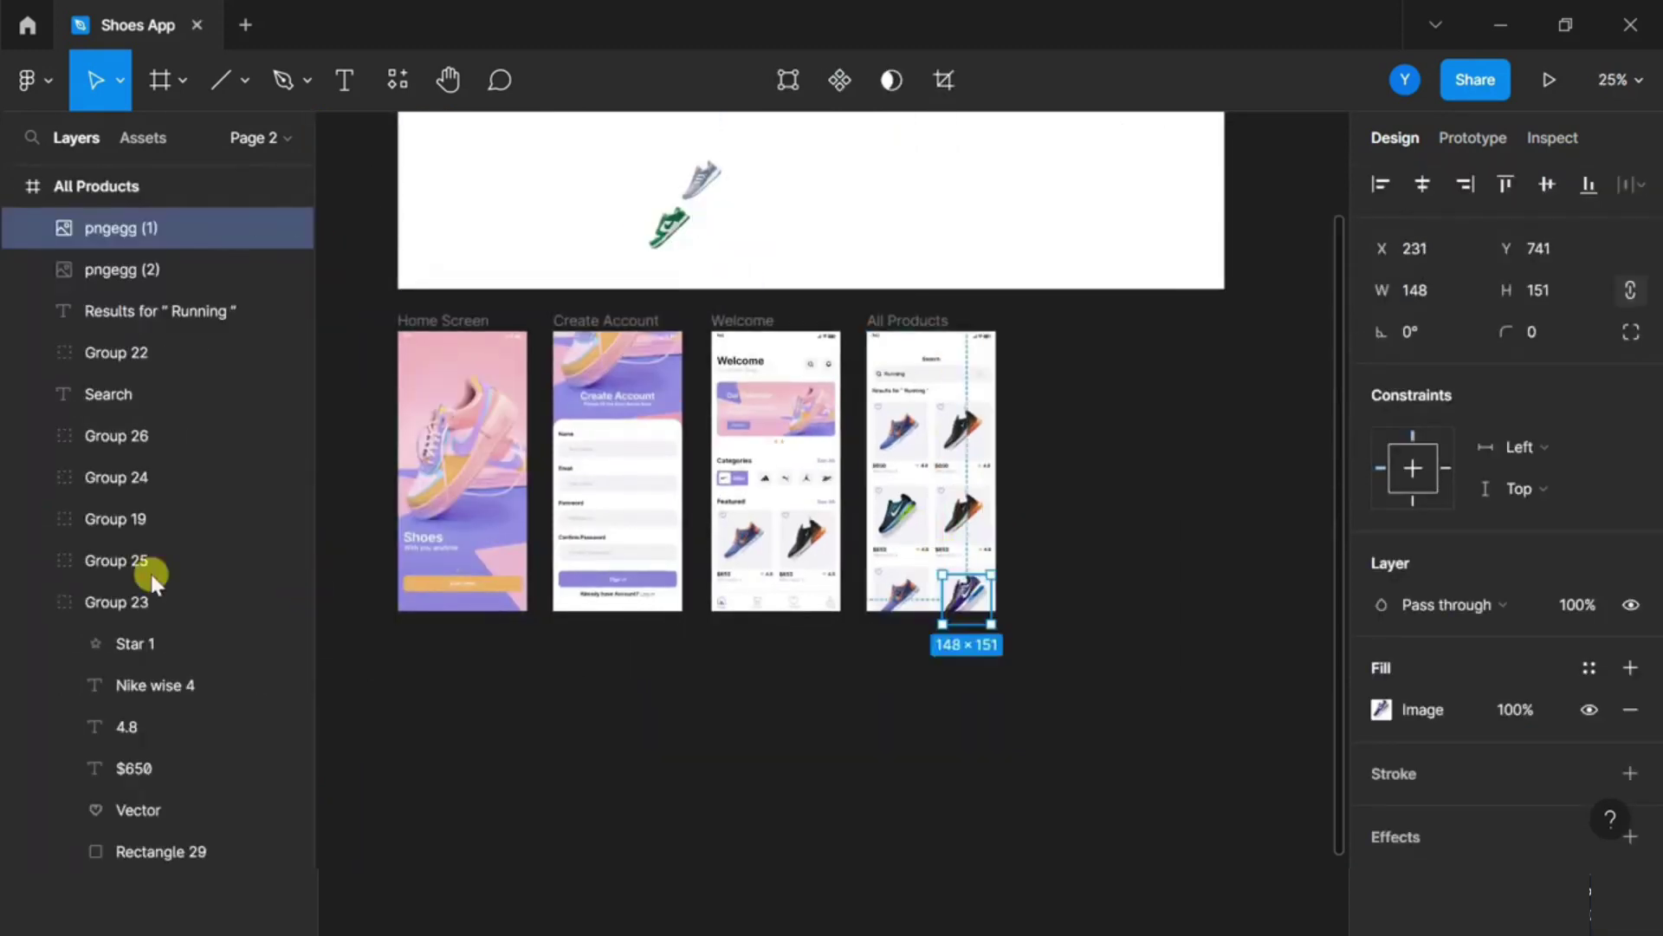
Step: Remove one card's duplicate black shoe and place the green shoe and another shoe on the bottom cards
{"action": "left_click", "coordinate": [112, 520]}
{"action": "left_click", "coordinate": [52, 434]}
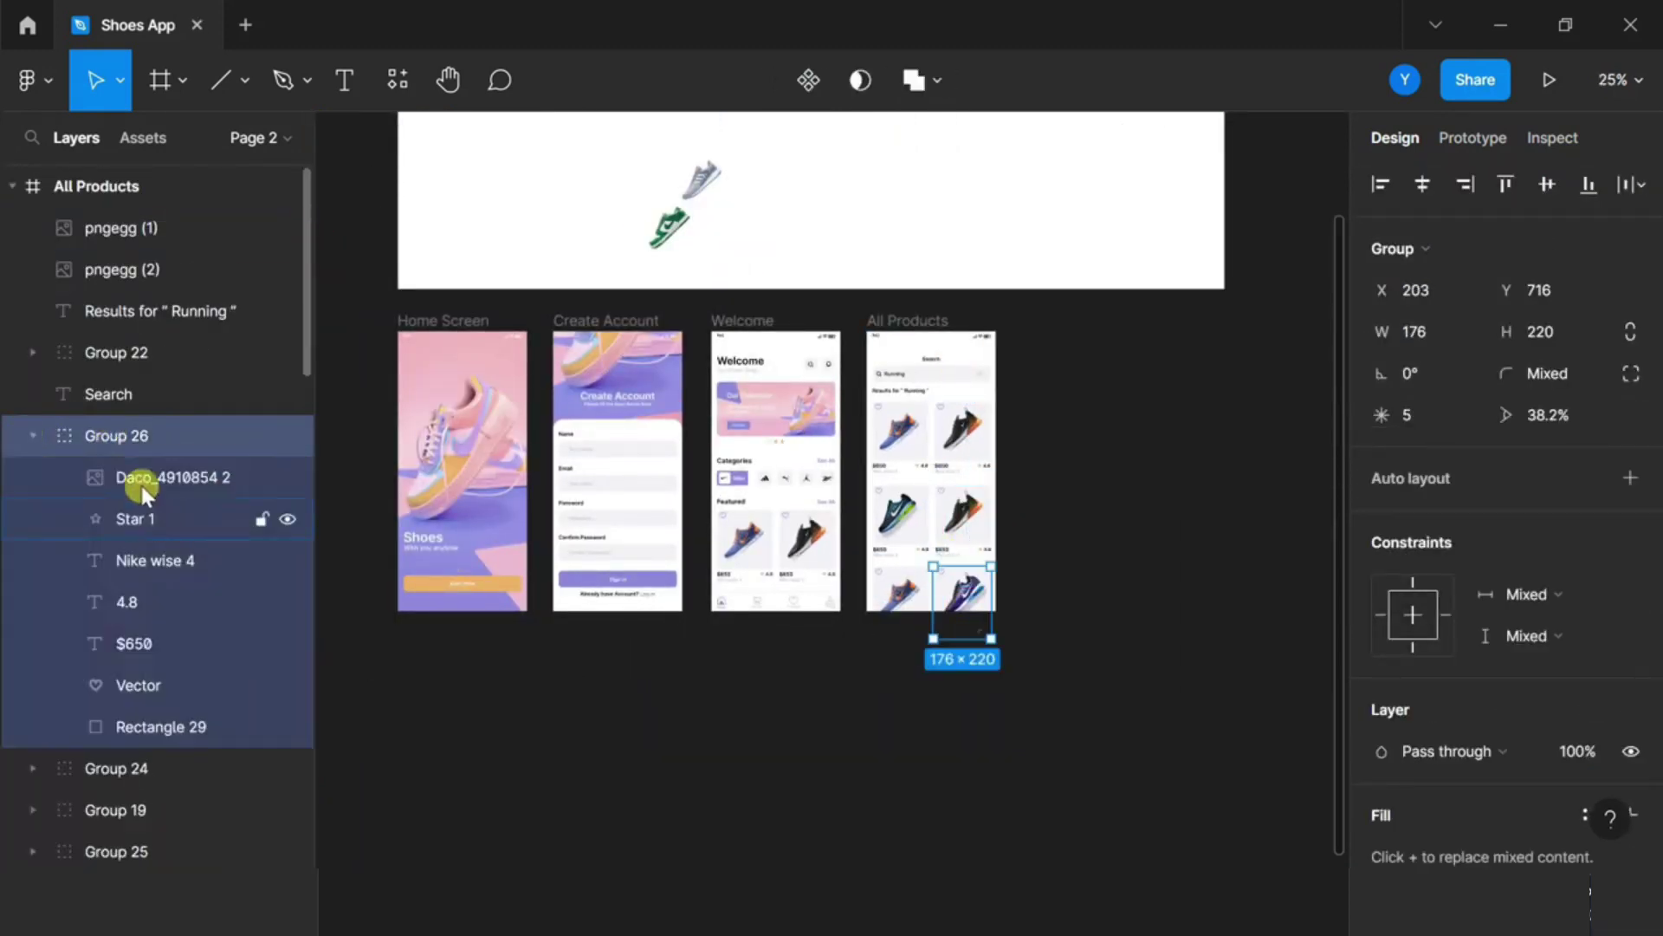
{"action": "left_click", "coordinate": [143, 479]}
{"action": "key", "text": "Delete"}
{"action": "left_click_drag", "start_coordinate": [669, 227], "coordinate": [901, 593]}
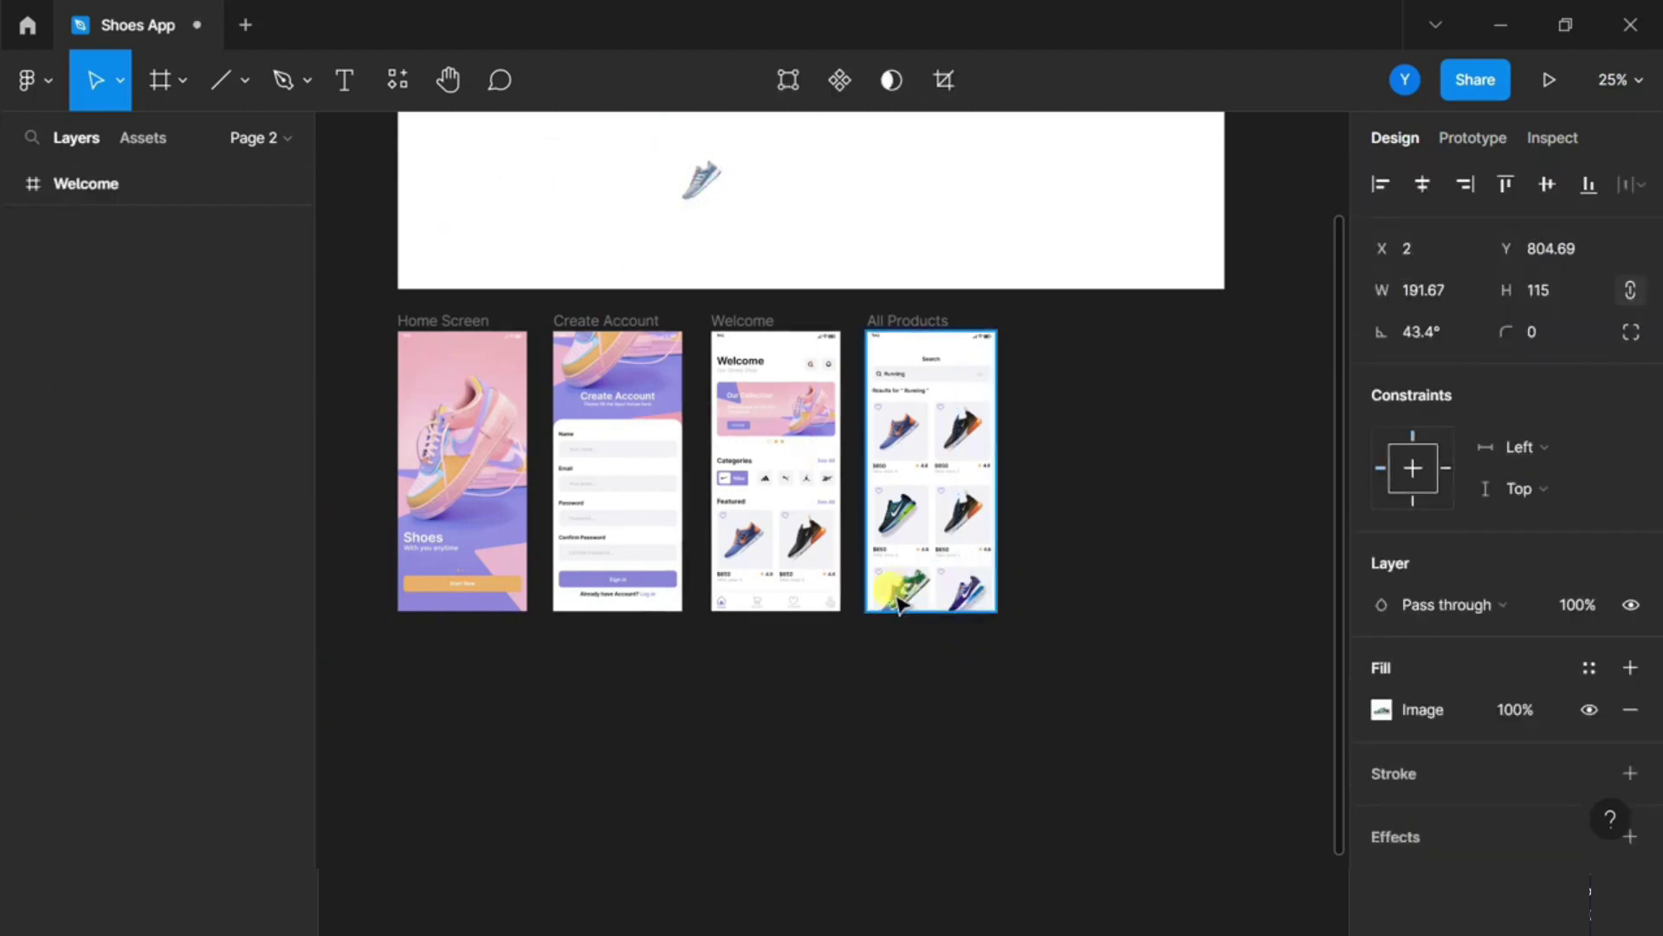
{"action": "left_click_drag", "start_coordinate": [693, 183], "coordinate": [966, 511]}
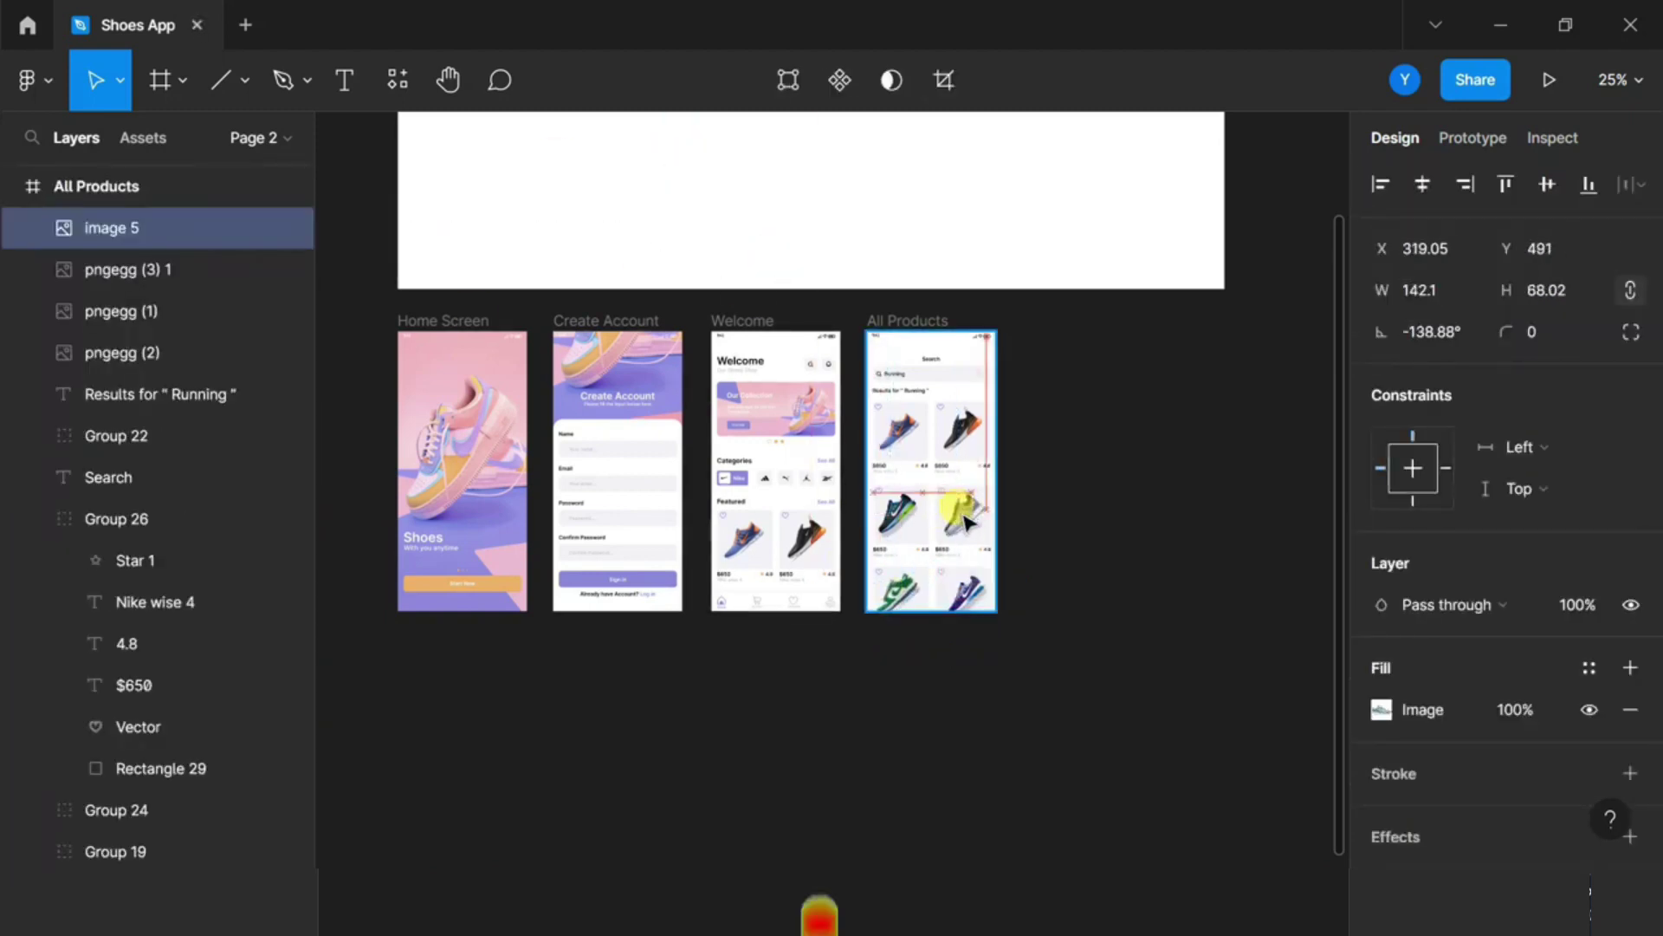
Step: Delete the leftover duplicate shoe images from the remaining duplicated cards
{"action": "left_click", "coordinate": [32, 516]}
{"action": "left_click", "coordinate": [130, 431]}
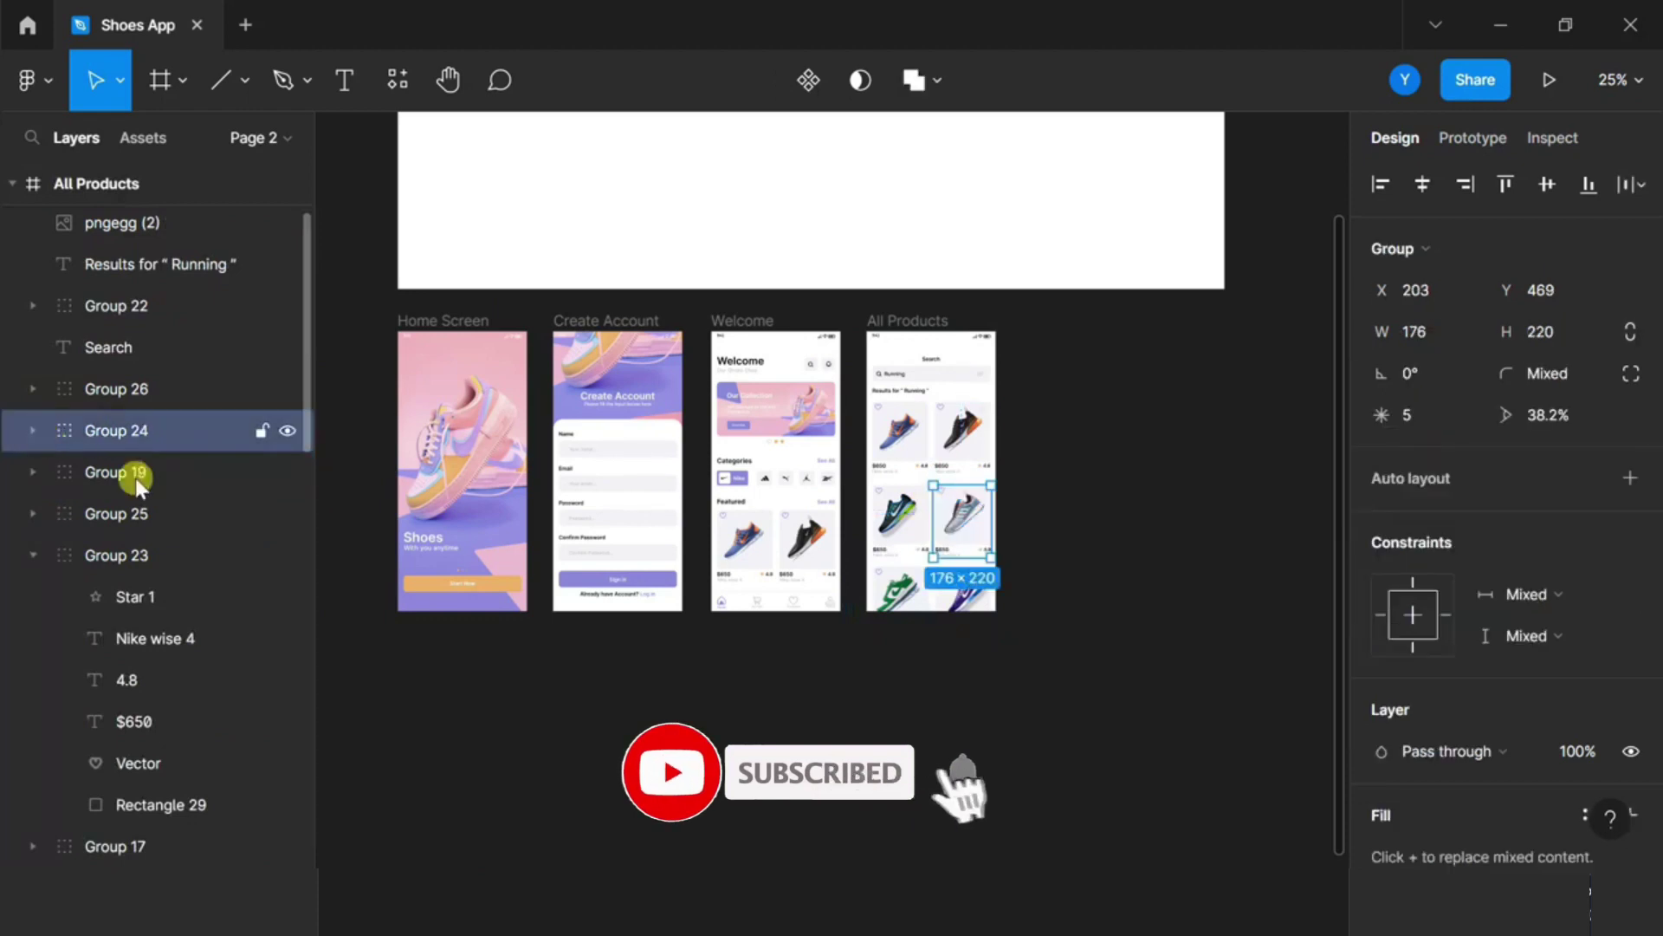
{"action": "left_click", "coordinate": [33, 431]}
{"action": "left_click", "coordinate": [154, 480]}
{"action": "key", "text": "Delete"}
{"action": "left_click", "coordinate": [33, 431]}
{"action": "left_click", "coordinate": [117, 476]}
{"action": "left_click", "coordinate": [87, 513]}
{"action": "left_click", "coordinate": [33, 513]}
{"action": "left_click", "coordinate": [141, 762]}
{"action": "key", "text": "Delete"}
Step: Collapse the All Products and Welcome layers, fit all screens, and delete the spare shoe-image frame
{"action": "scroll", "coordinate": [21, 433], "scroll_direction": "up", "scroll_amount": 3}
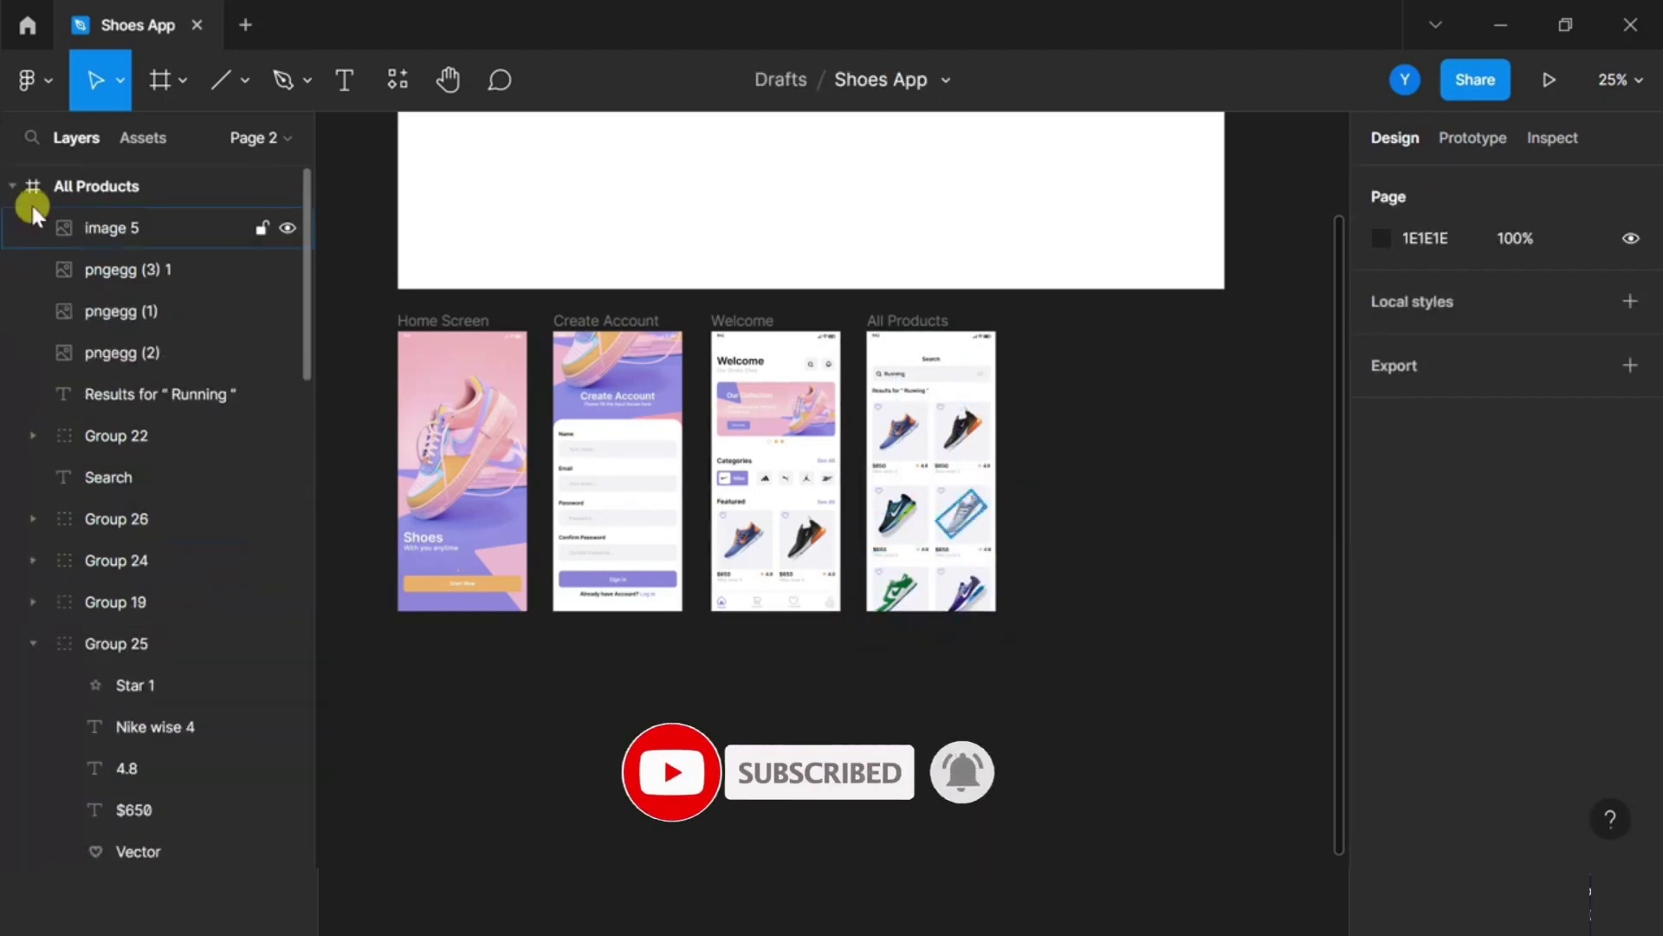
{"action": "left_click", "coordinate": [15, 186]}
{"action": "left_click", "coordinate": [16, 227]}
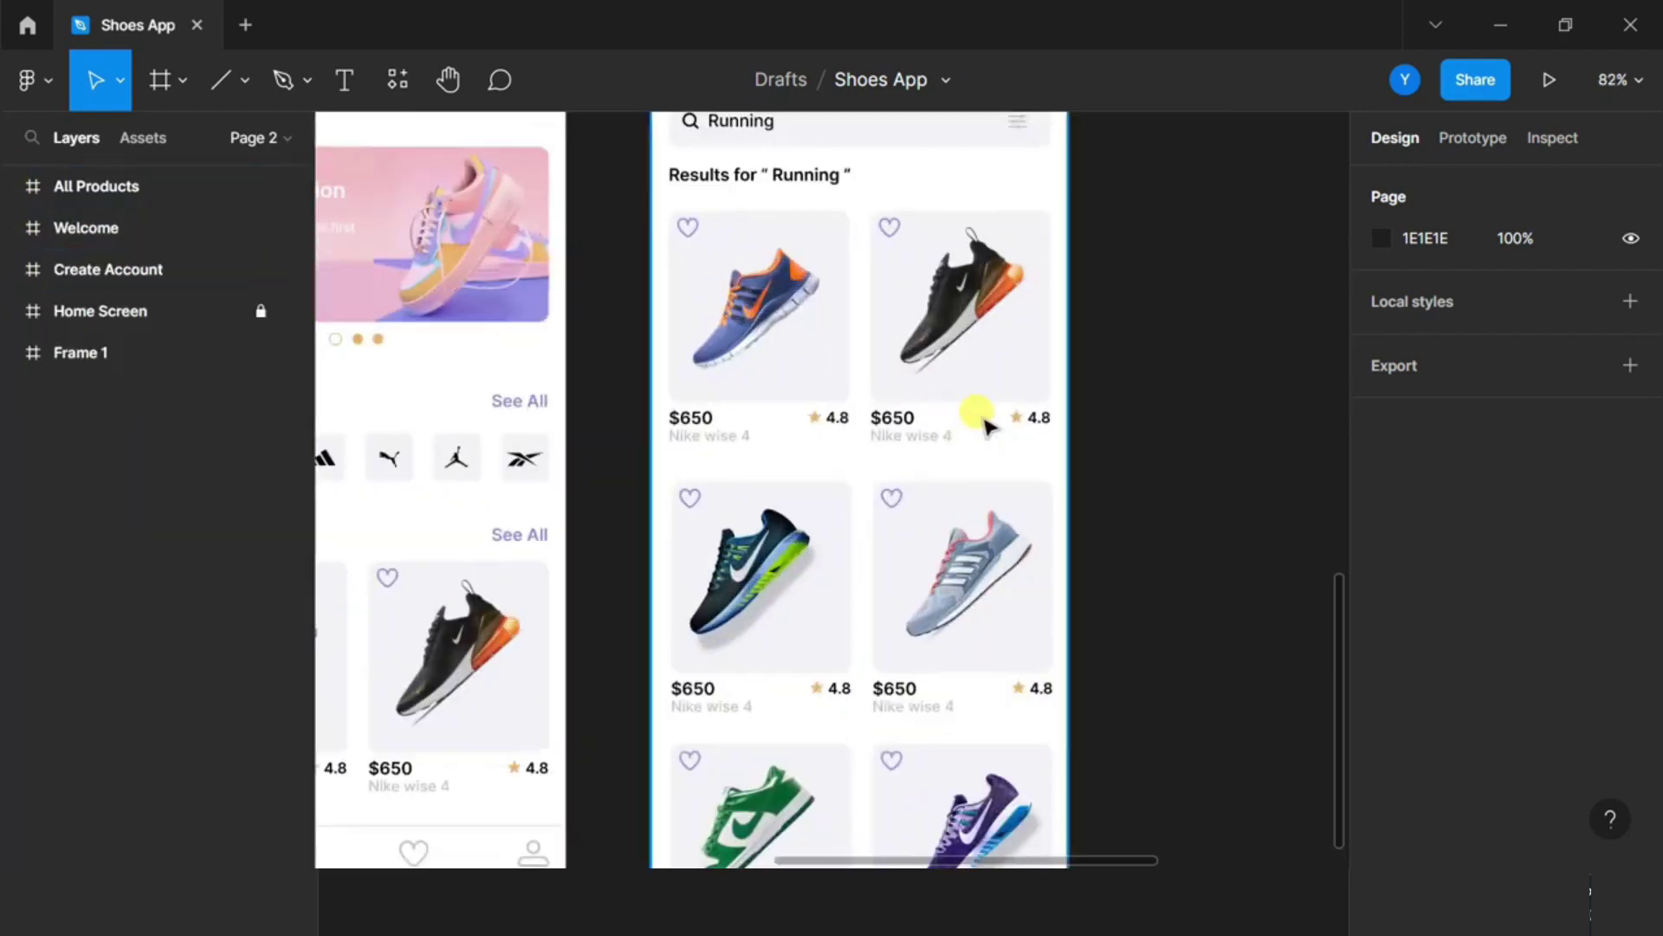
{"action": "key", "text": "shift+1"}
{"action": "scroll", "coordinate": [1143, 543], "scroll_direction": "down", "scroll_amount": 2}
{"action": "left_click", "coordinate": [95, 353]}
{"action": "key", "text": "Delete"}
{"action": "scroll", "coordinate": [847, 335], "scroll_direction": "up", "scroll_amount": 2}
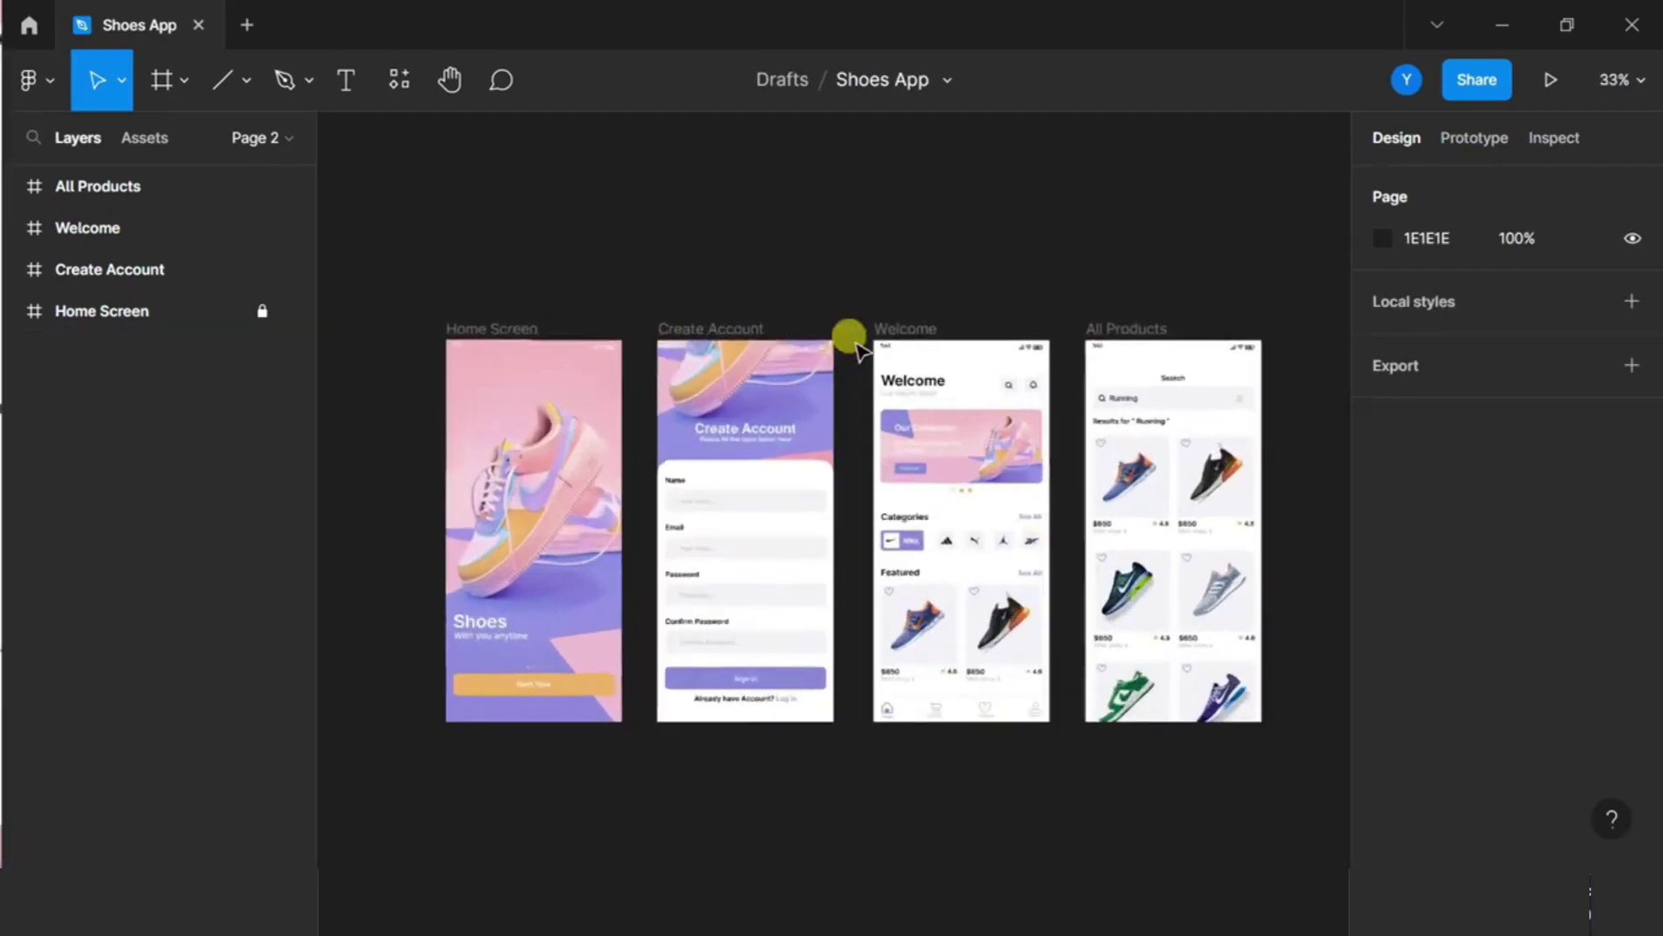